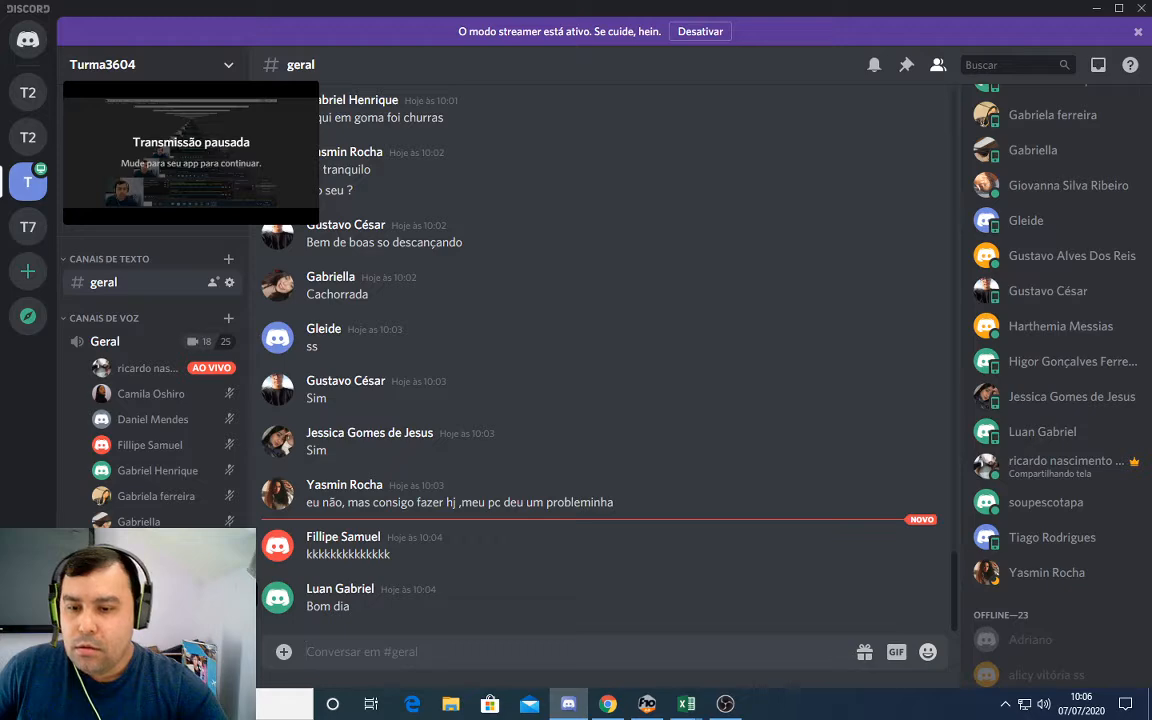
- Stream Screen 1 live to the Geral voice channel at 480 resolution and 30 frames per second
click(195, 620)
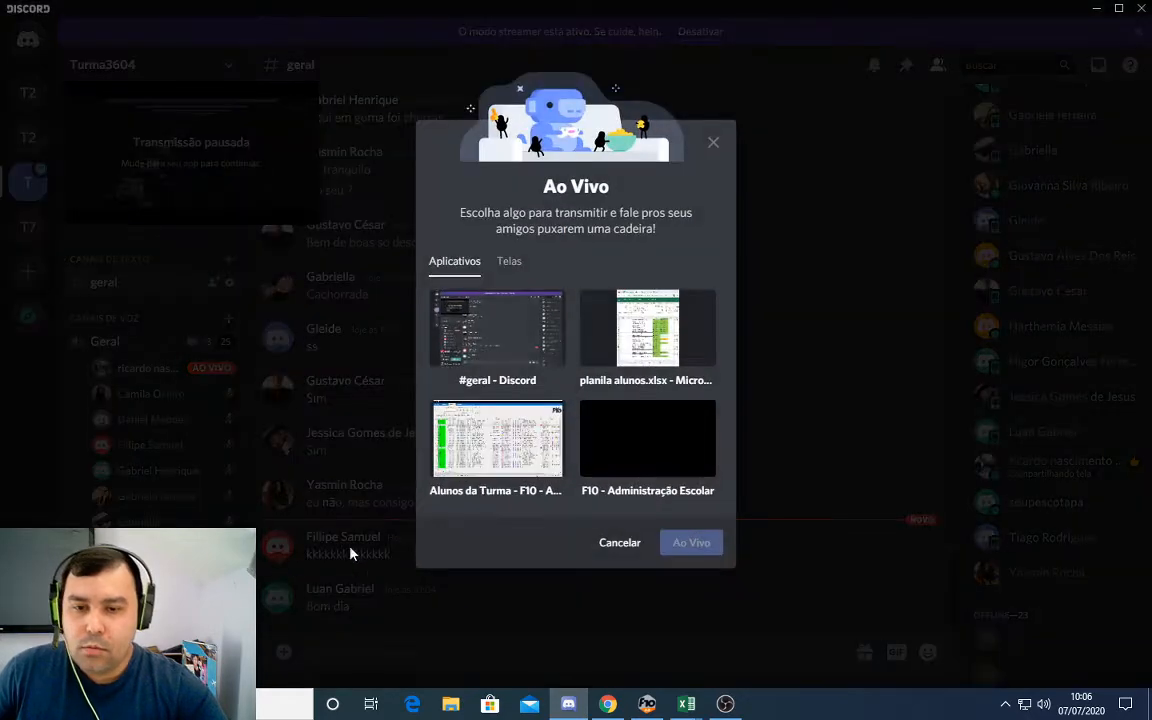
click(509, 262)
click(527, 319)
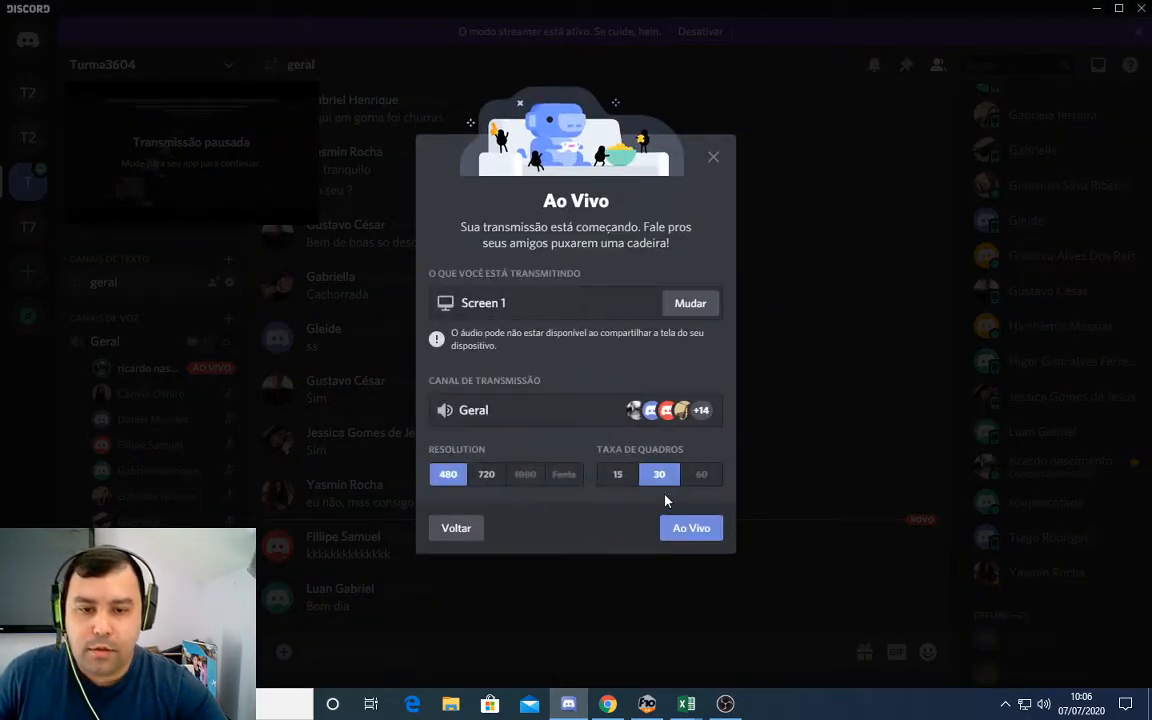
click(690, 528)
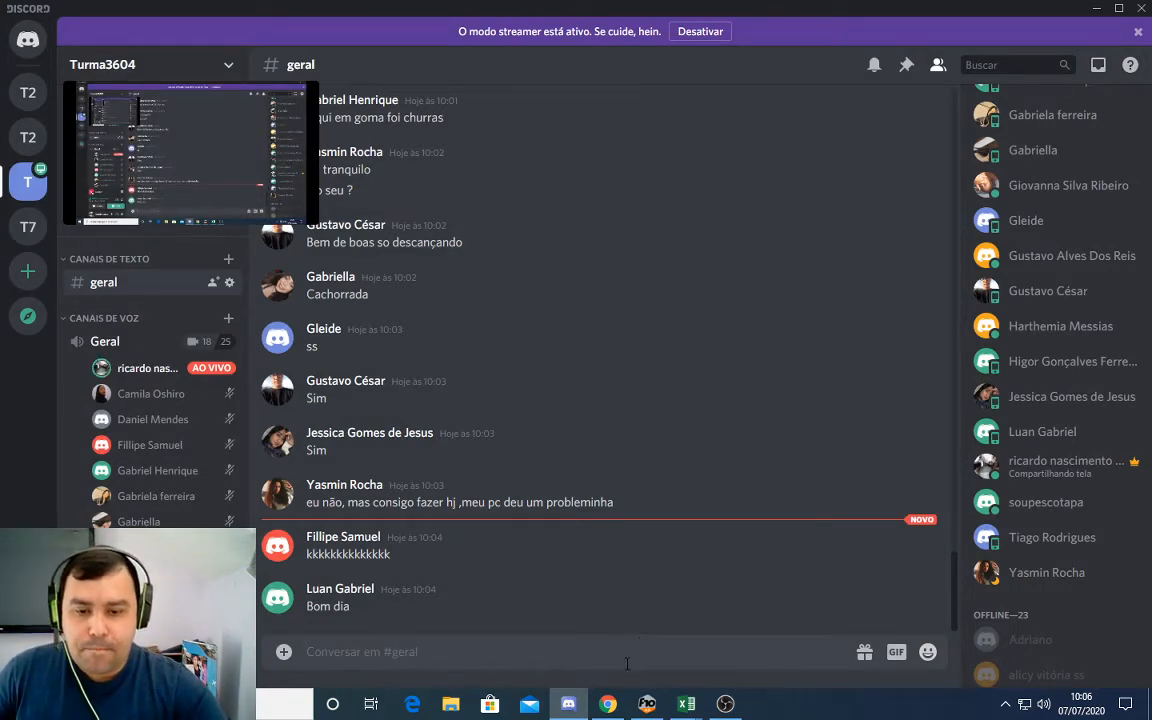
- Switch to Chrome and save the Classroom activity "Aula 02 Planilhas Eletrônicas 07/07/2020" as a draft
click(607, 704)
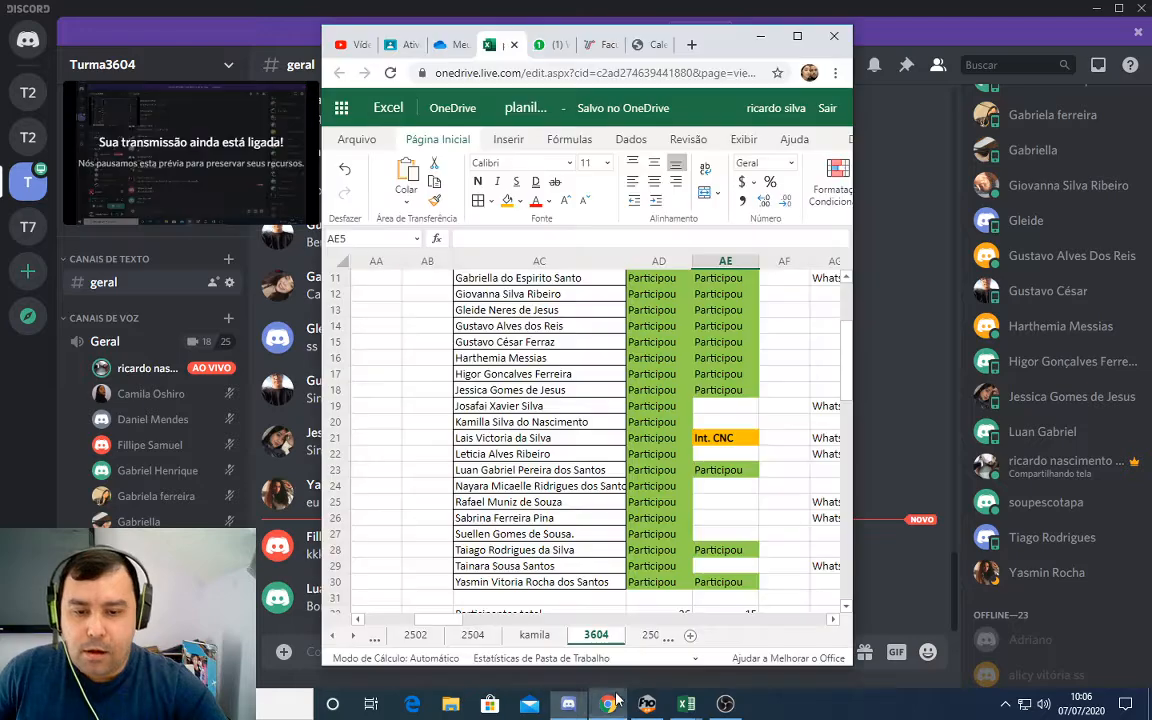
click(797, 36)
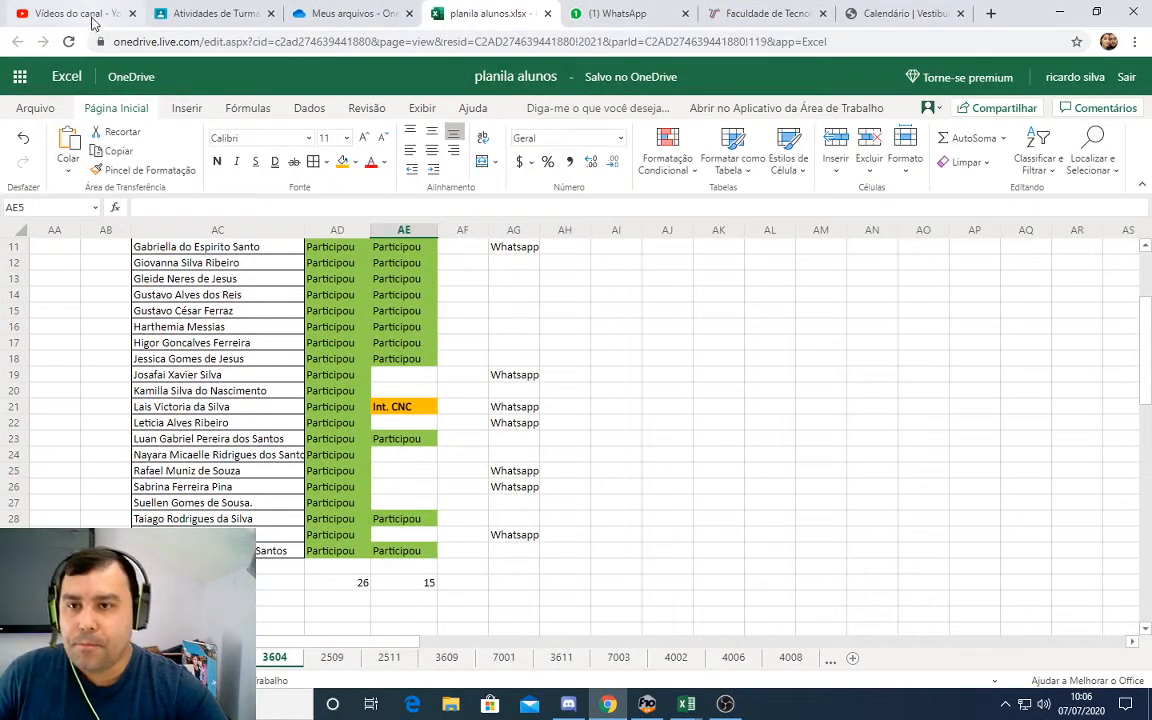
click(195, 16)
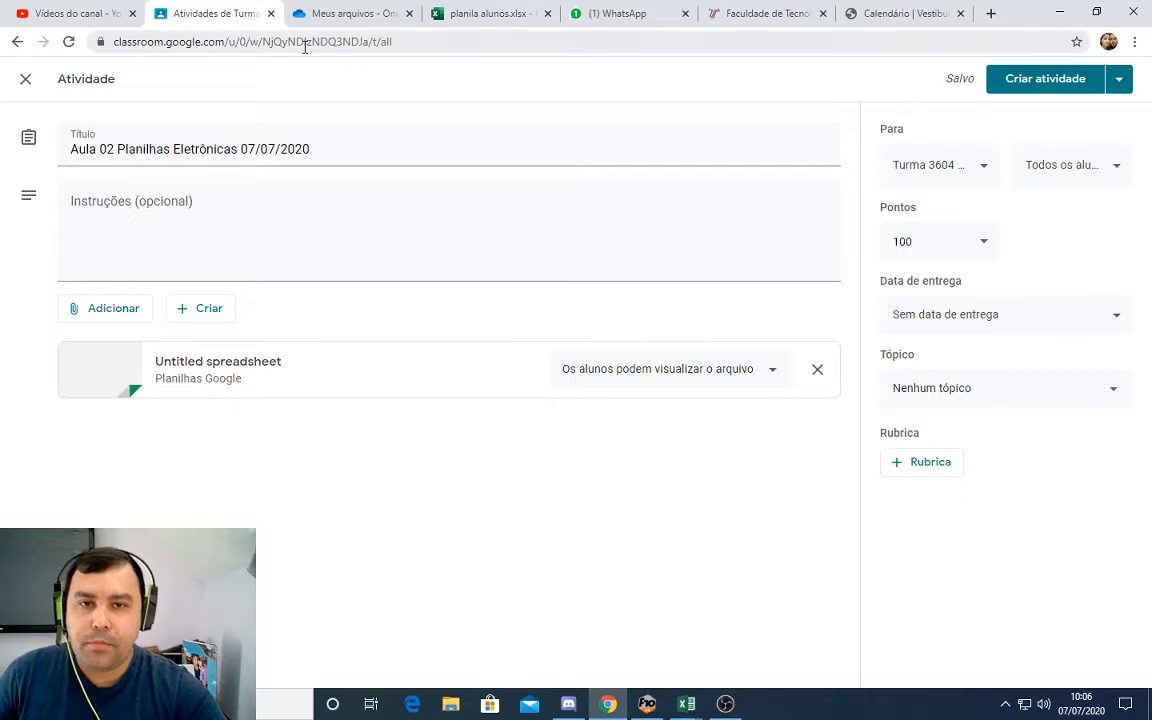
click(1120, 82)
click(998, 132)
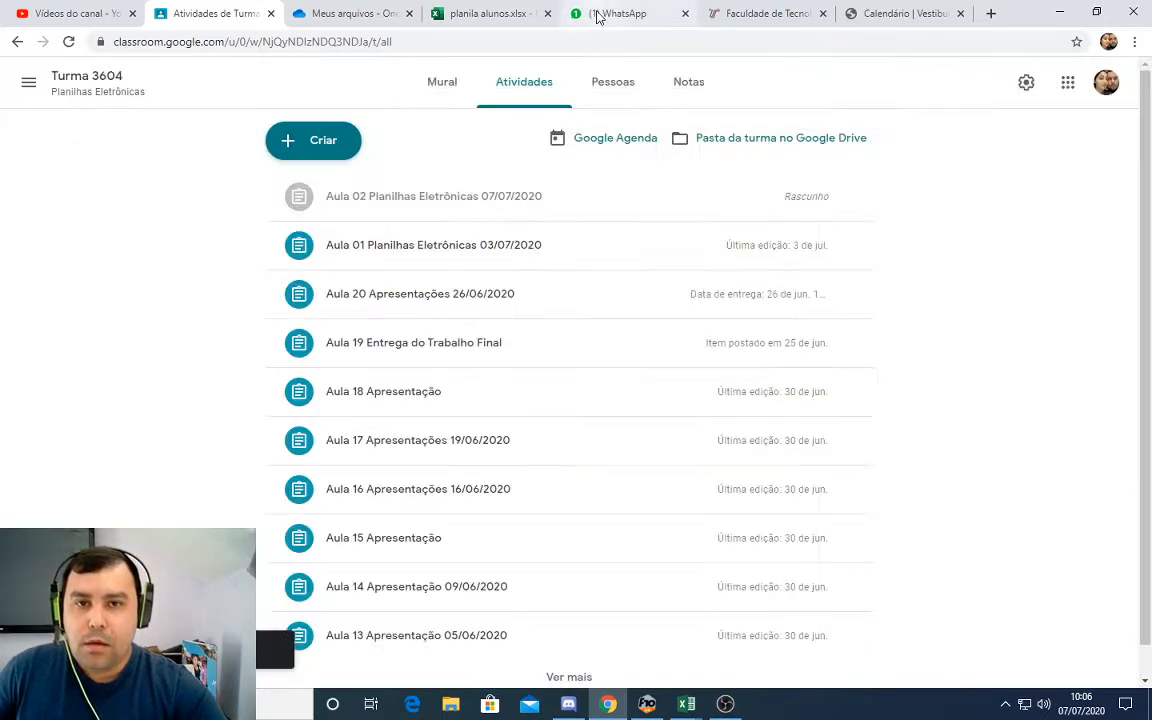
- Open the spreadsheet attached to the activity "Aula 01 Planilhas Eletrônicas 03/07/2020" and glance at WhatsApp while it loads
click(492, 258)
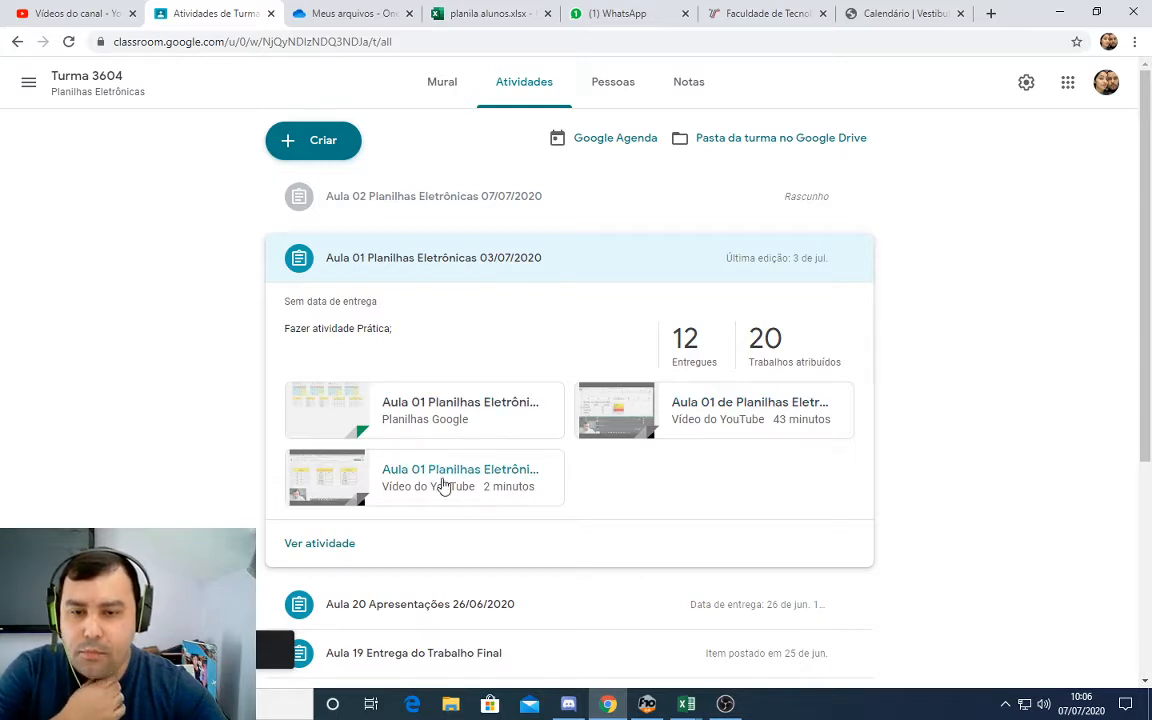
click(437, 407)
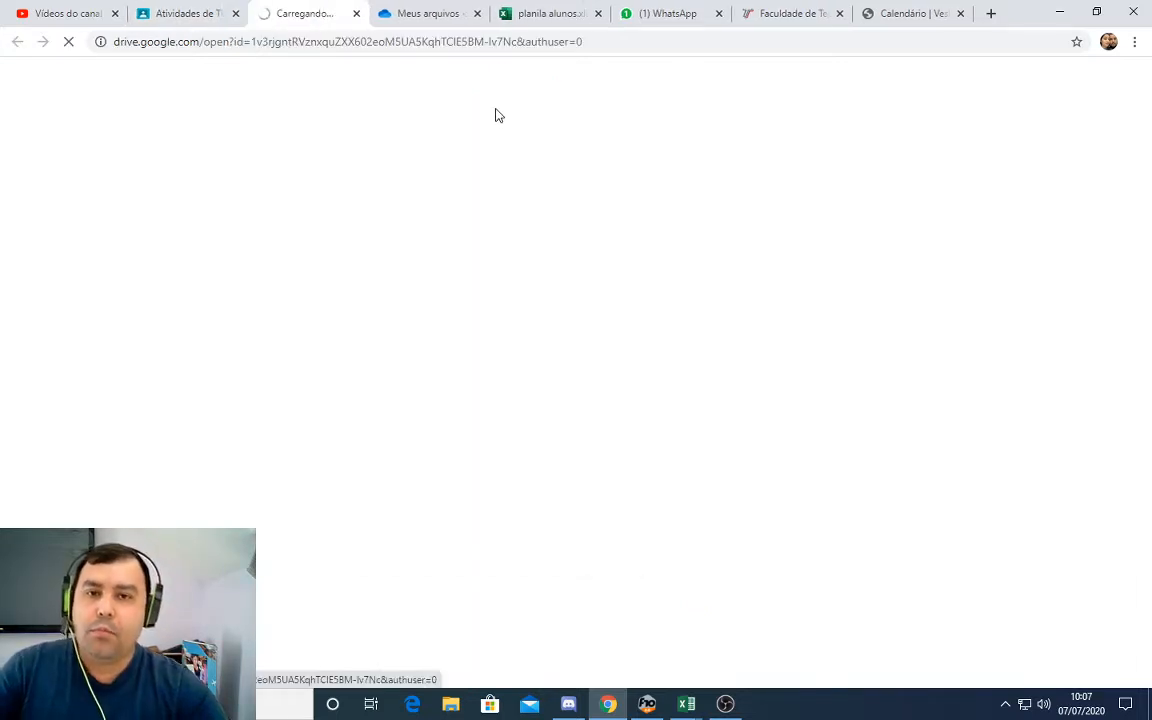
click(647, 10)
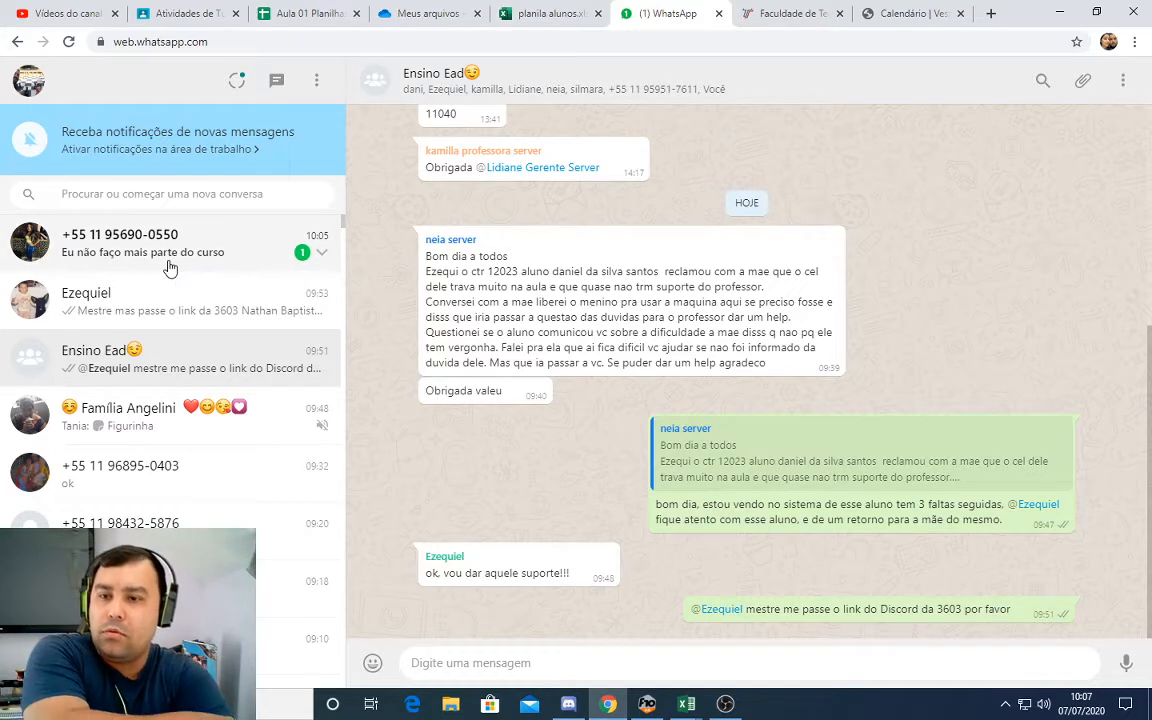
click(305, 13)
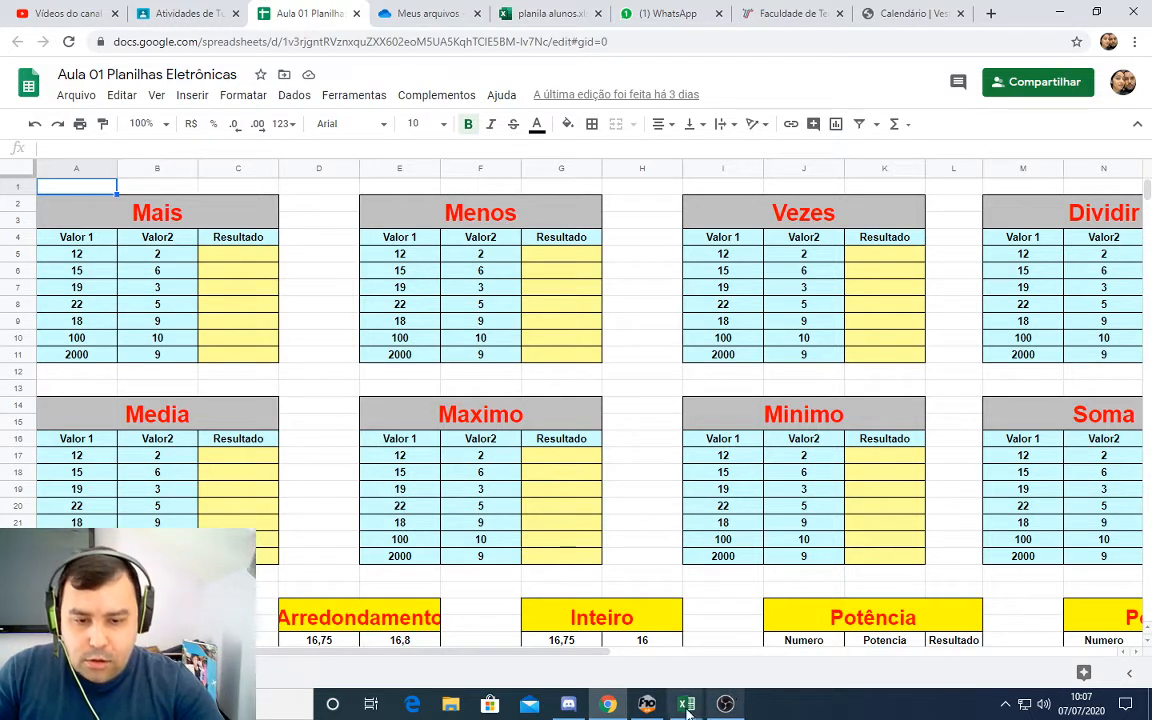
- Switch to Discord and check the class chat, the Geral voice channel's participants and one participant's user options
click(568, 704)
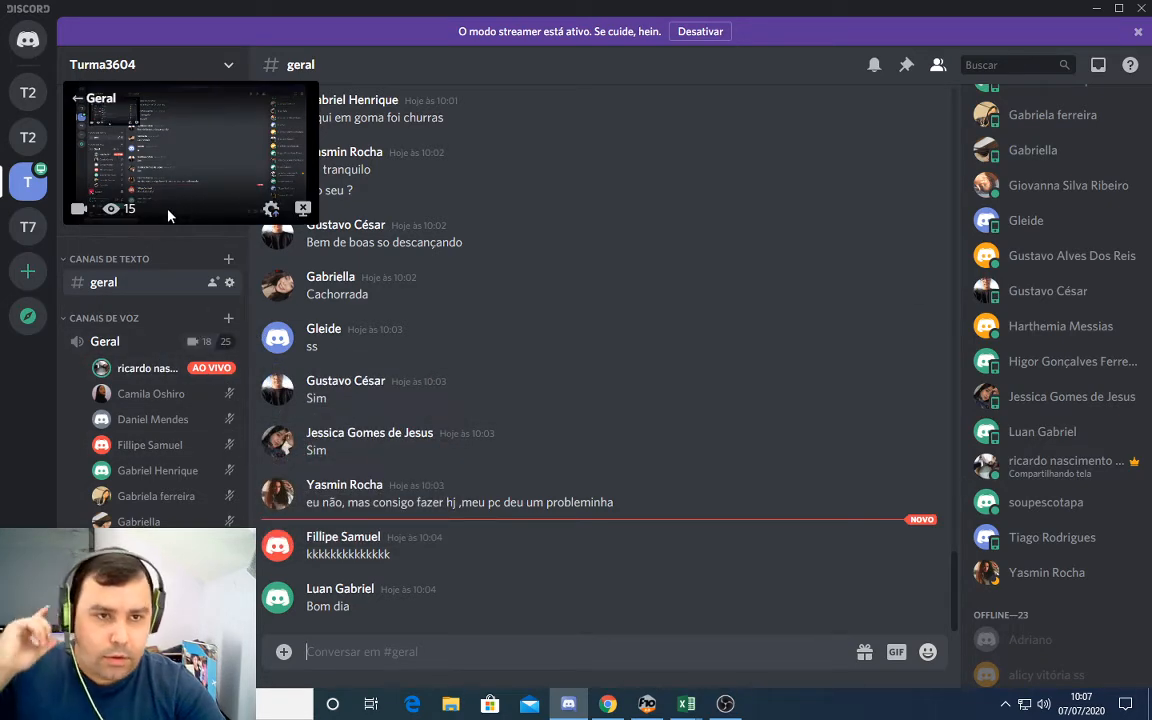
scroll(990, 420, up, 3)
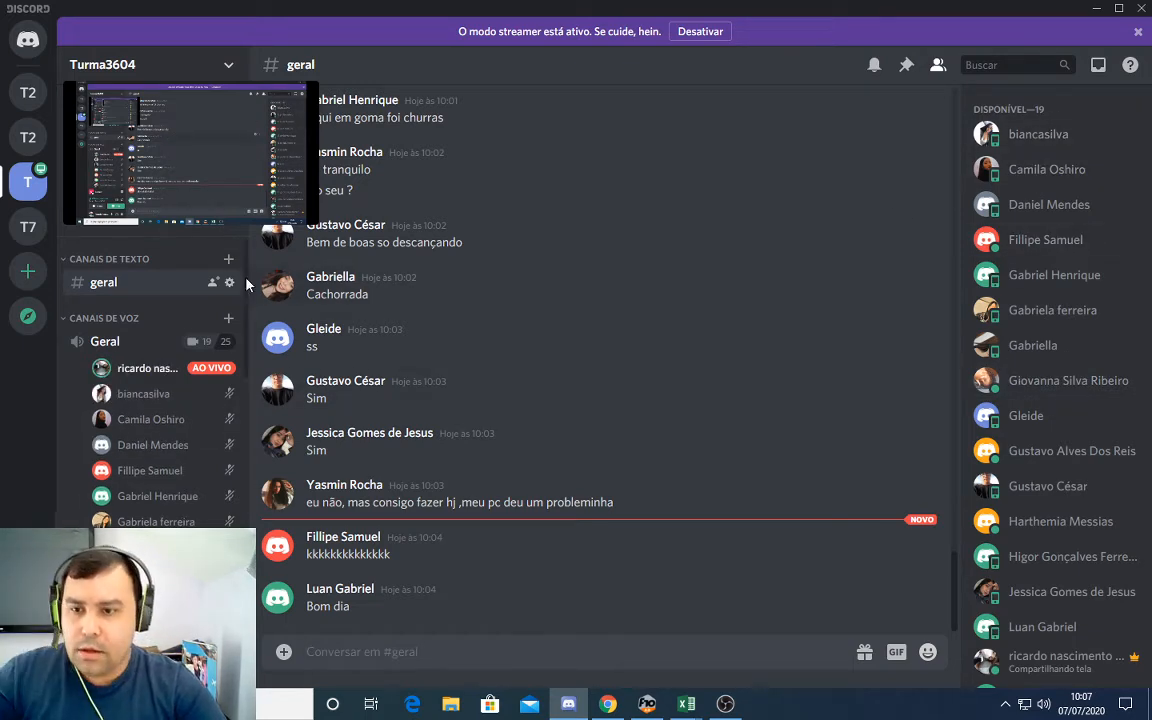
mouse_move(200, 173)
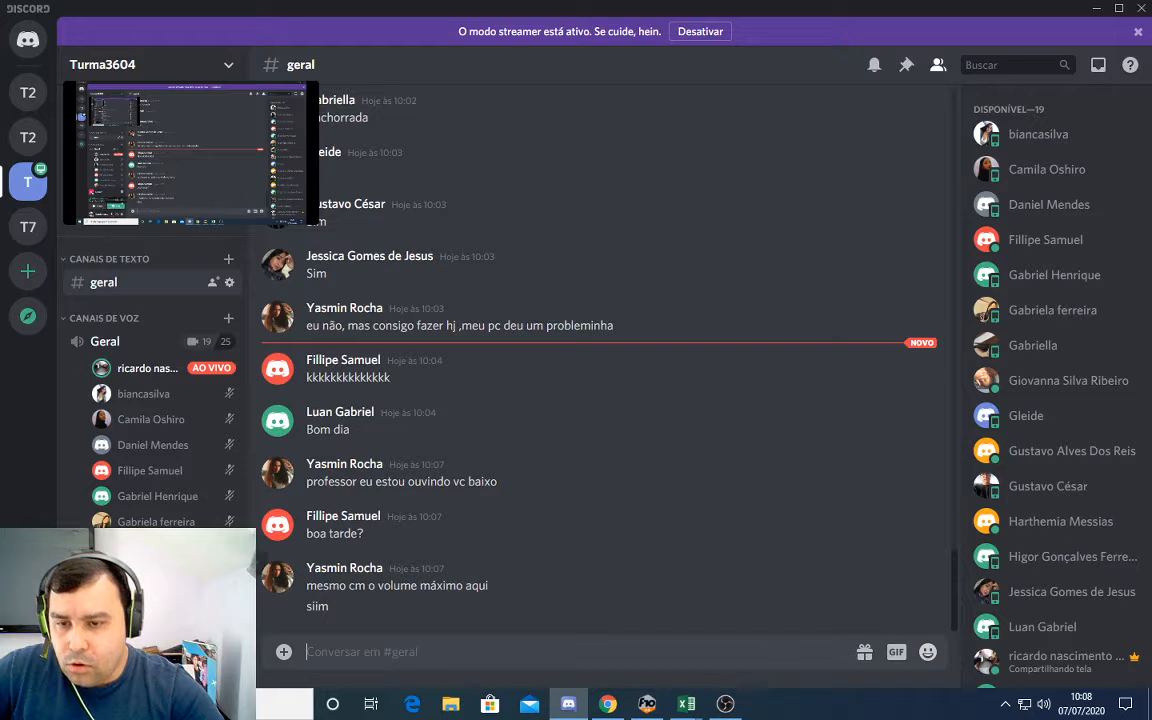
scroll(191, 461, down, 5)
right_click(213, 508)
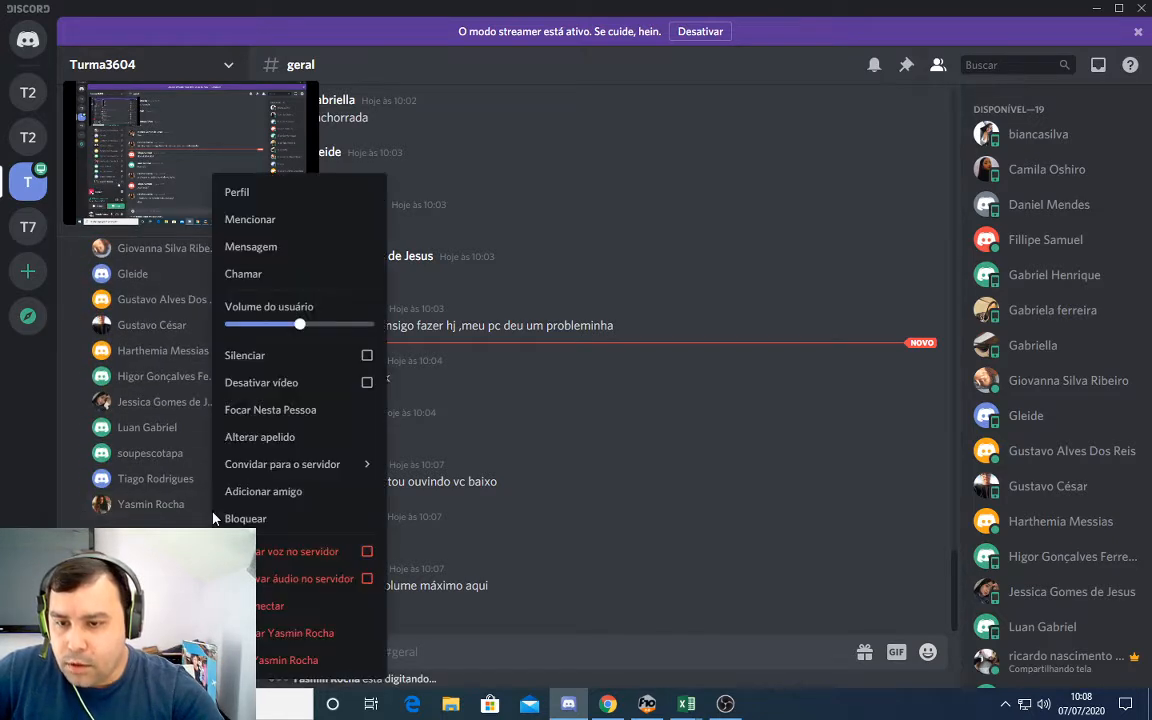
click(400, 340)
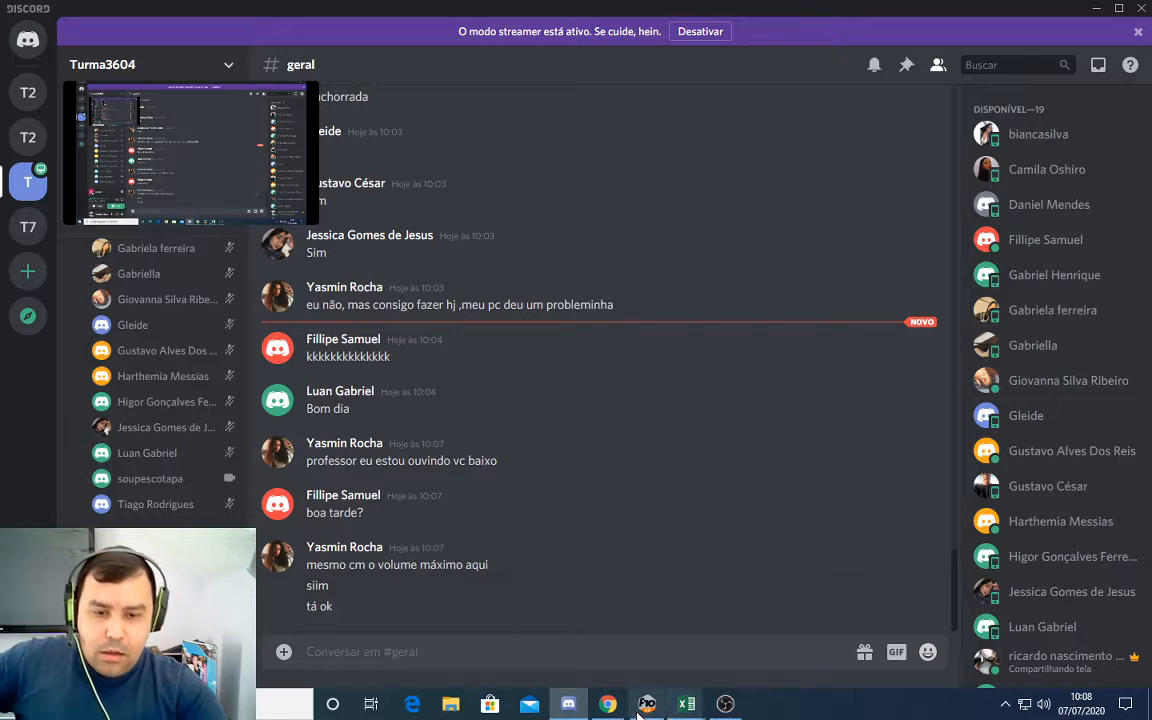
mouse_move(602, 708)
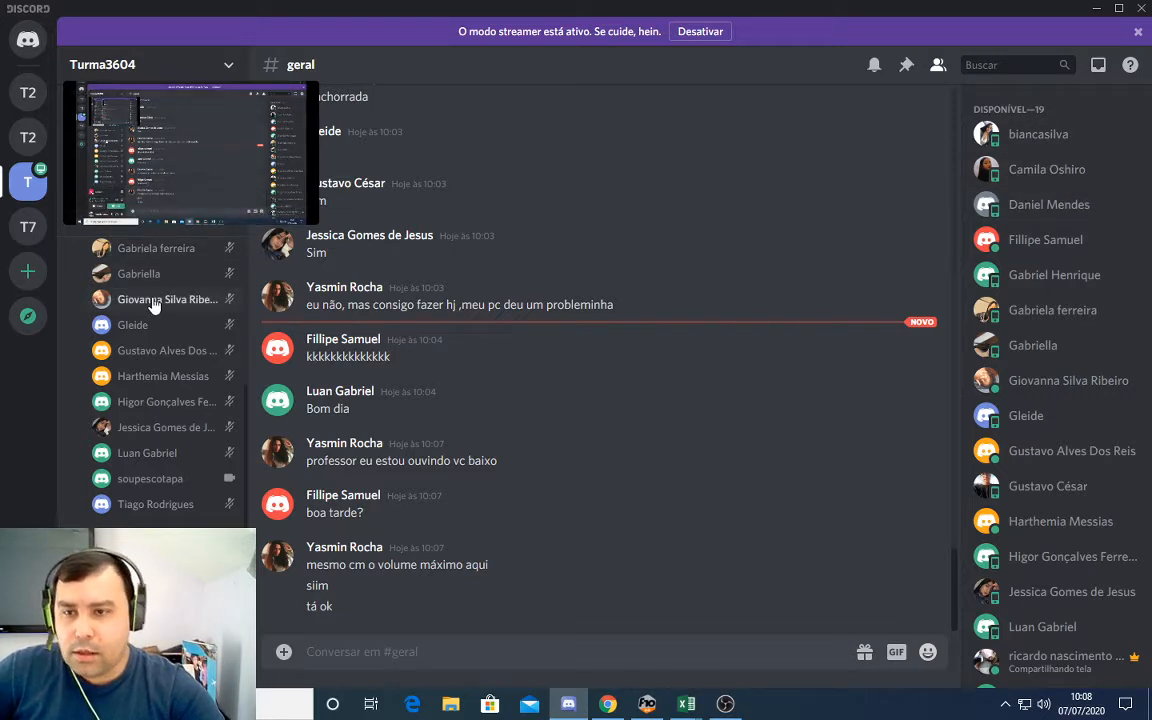
mouse_move(133, 176)
scroll(149, 266, up, 4)
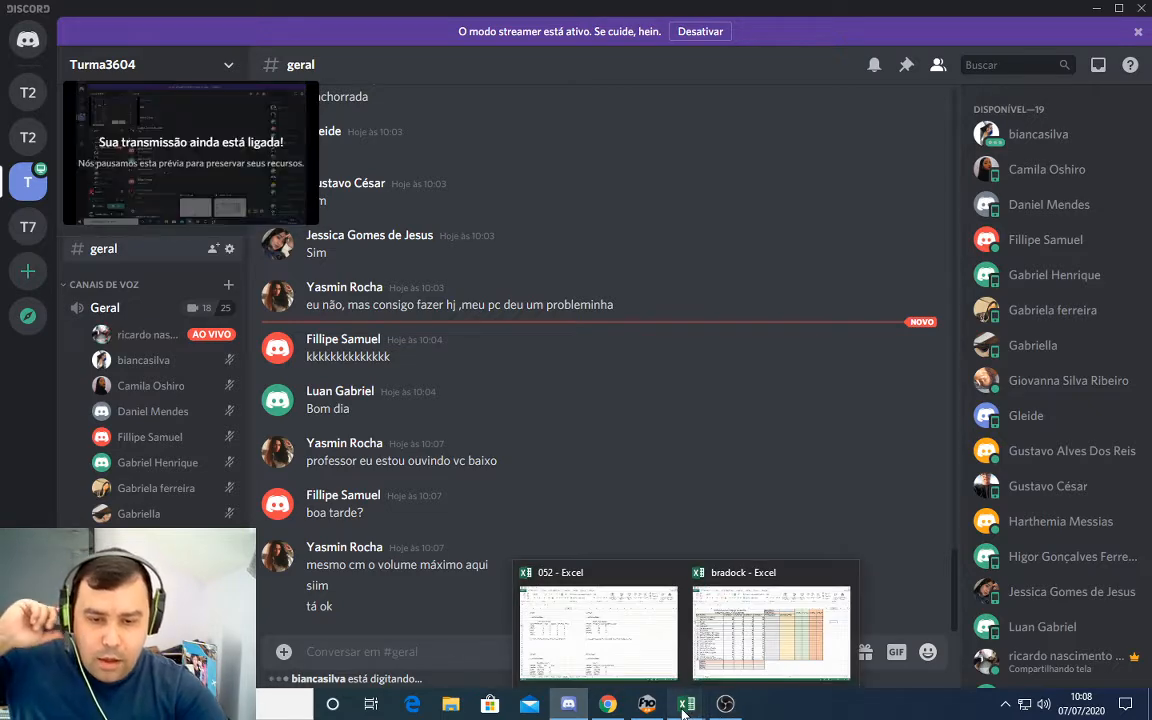
- Switch to the bradock workbook in Excel and look over the camping products table, selecting the range A1:M27
key(alt+Tab)
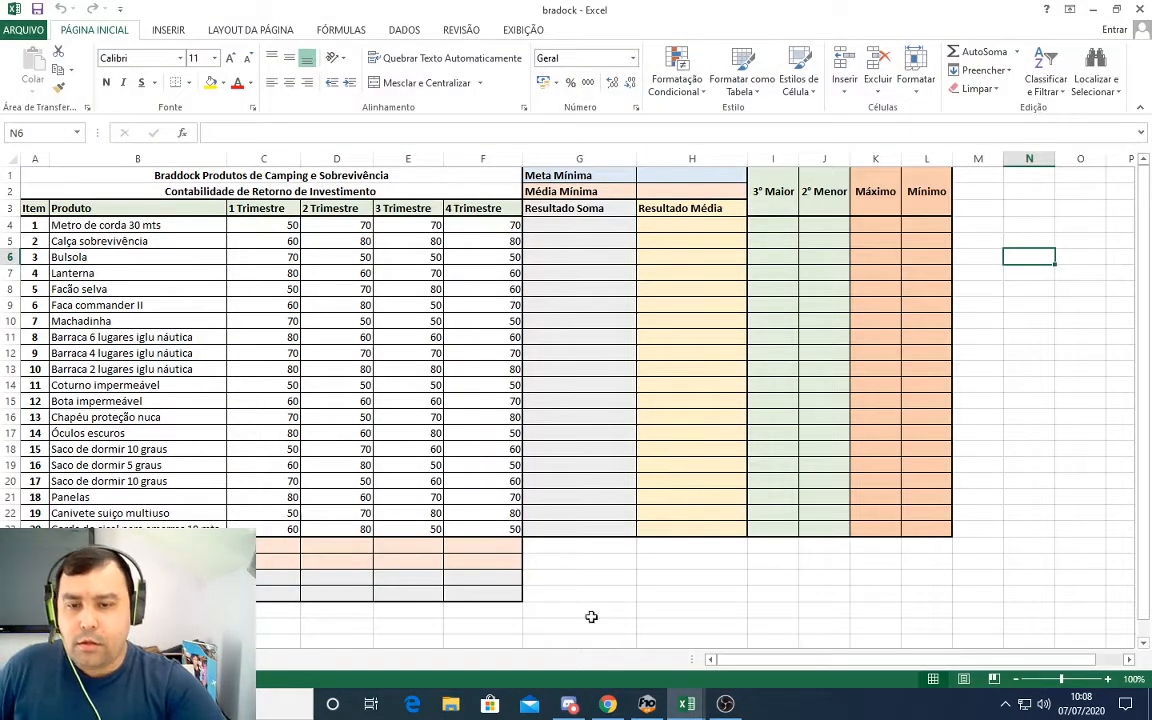
click(625, 612)
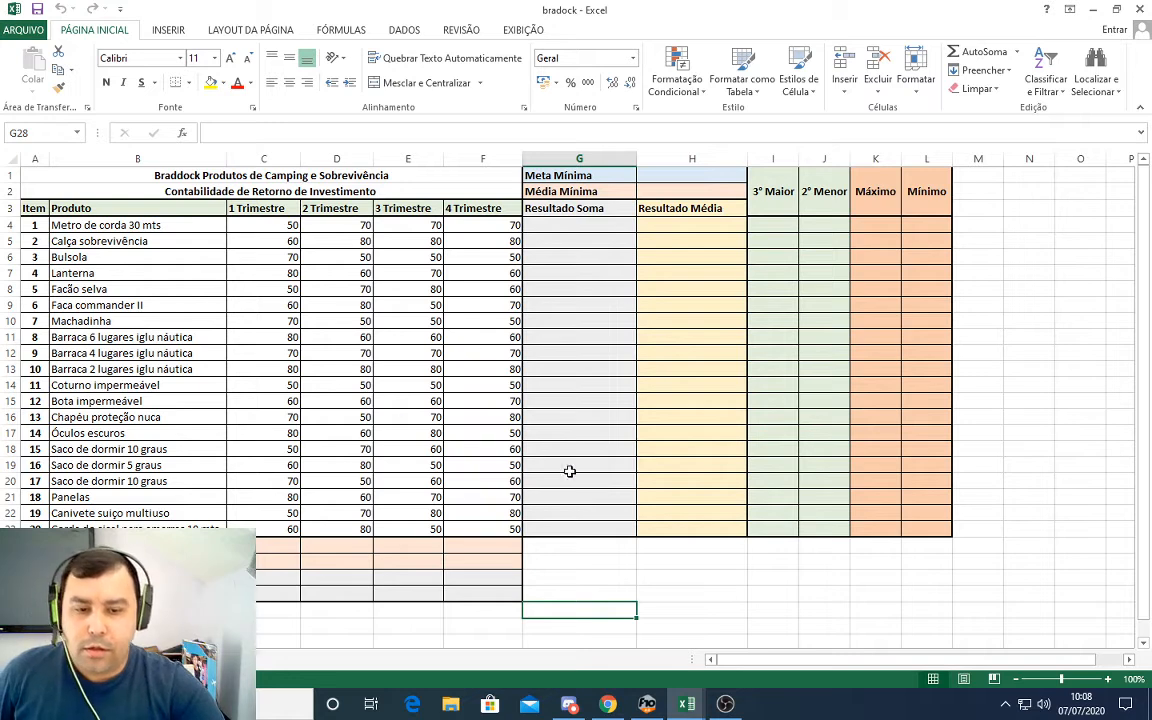
click(46, 172)
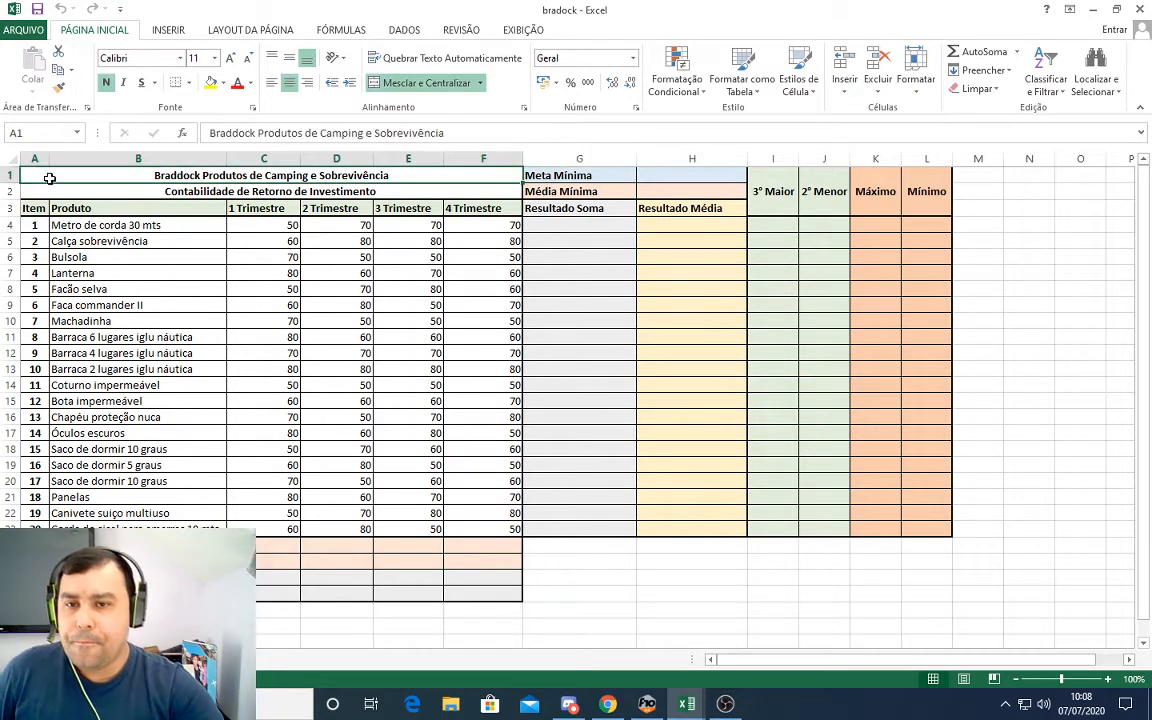
click(130, 273)
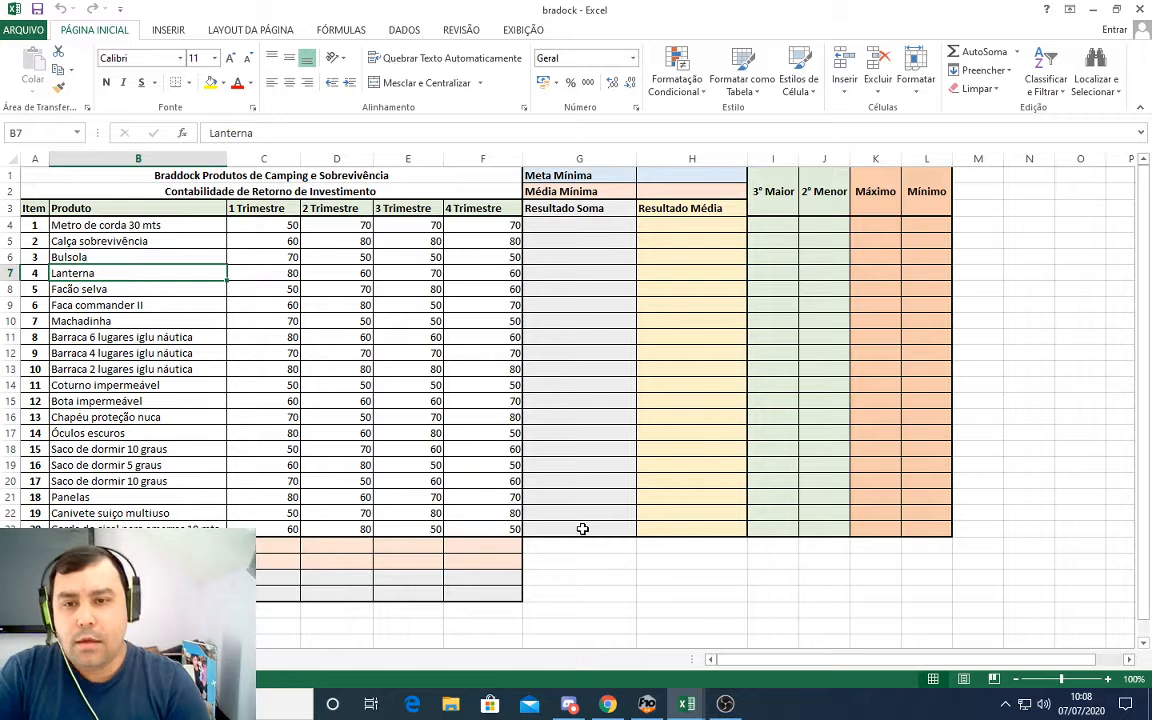
click(210, 177)
click(540, 245)
drag(36, 175, 956, 599)
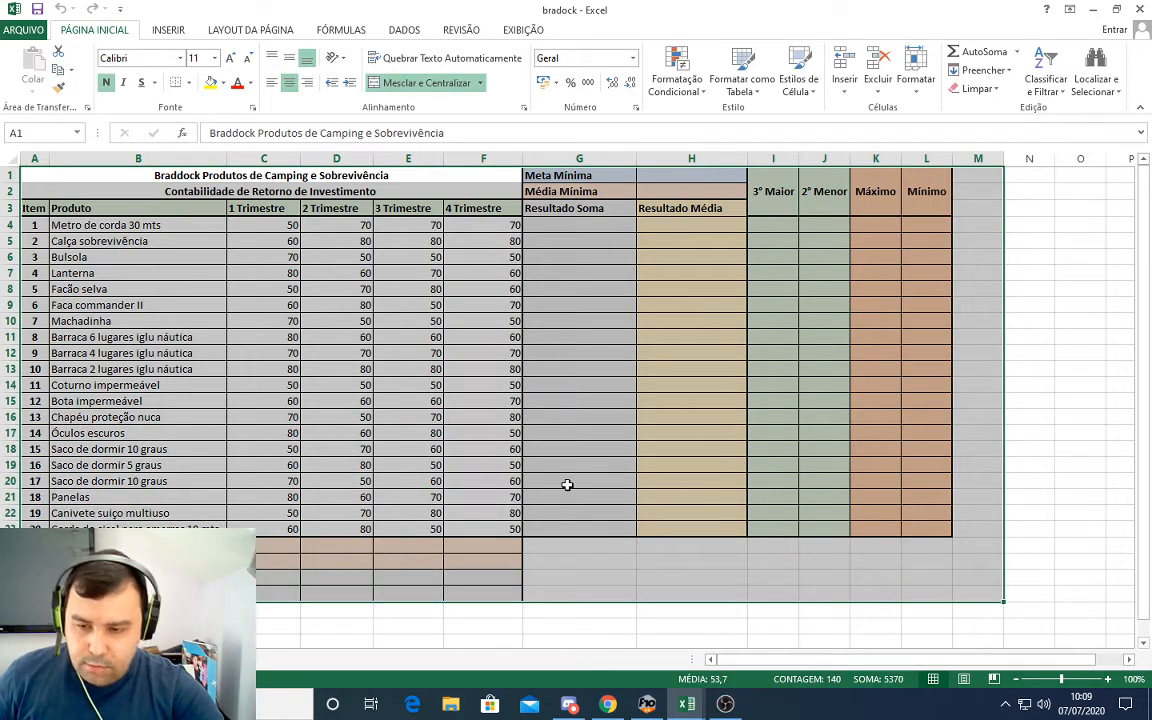
- Return to the Aula 01 Planilhas Eletrônicas spreadsheet in Chrome and look over its exercise tables from Mais down to Potência
click(568, 704)
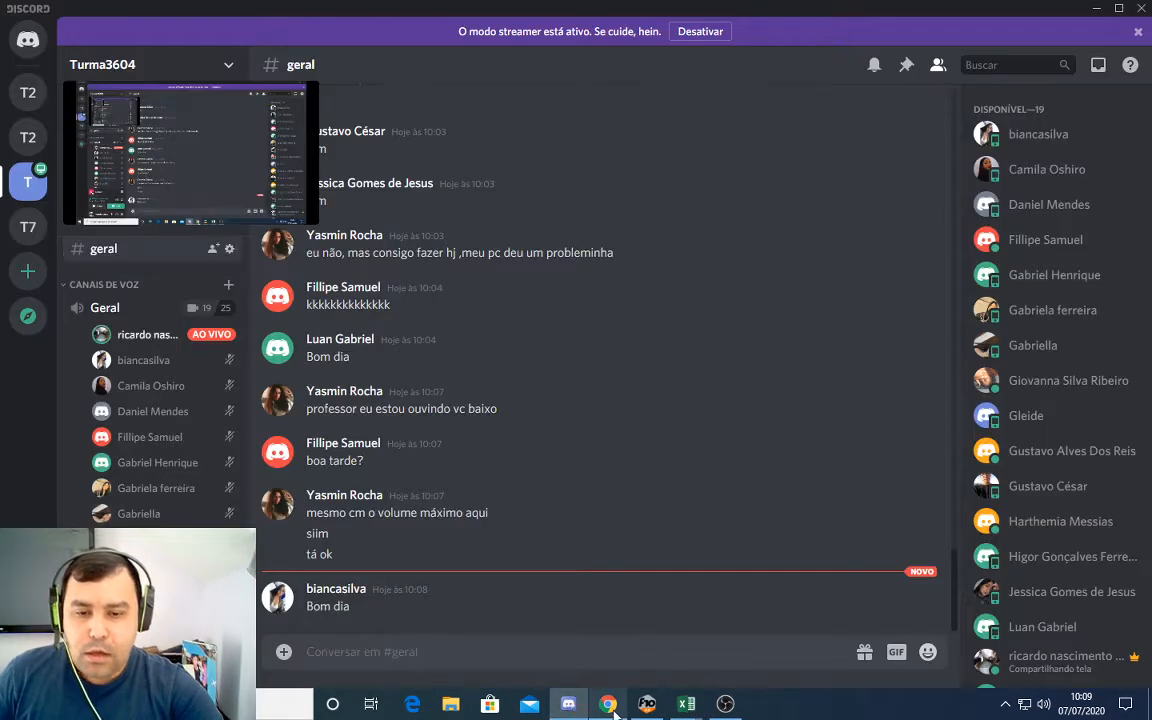
click(648, 706)
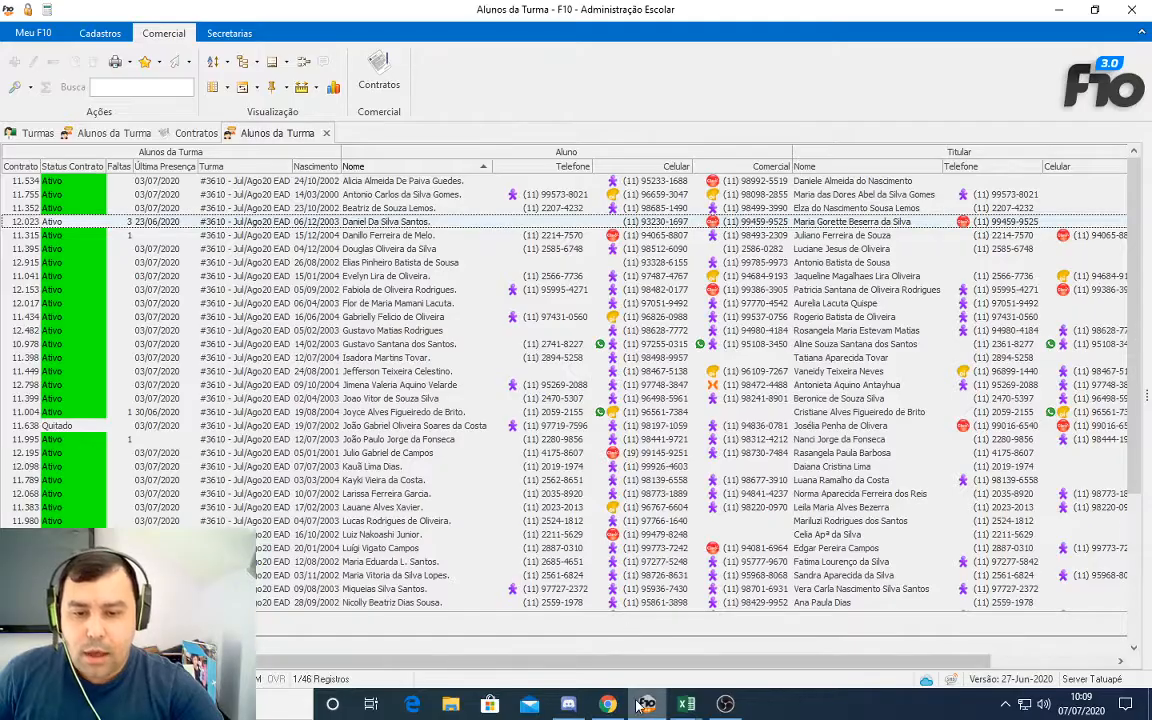
click(608, 704)
click(590, 410)
click(632, 308)
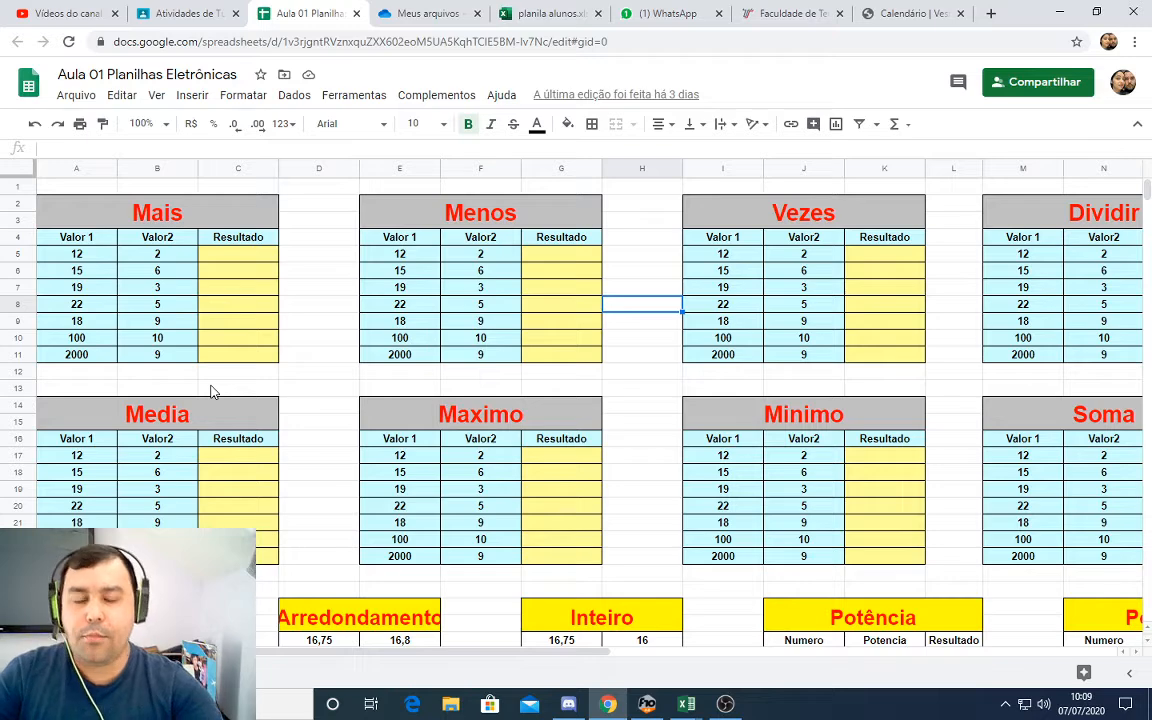
scroll(324, 490, down, 4)
scroll(326, 490, down, 1)
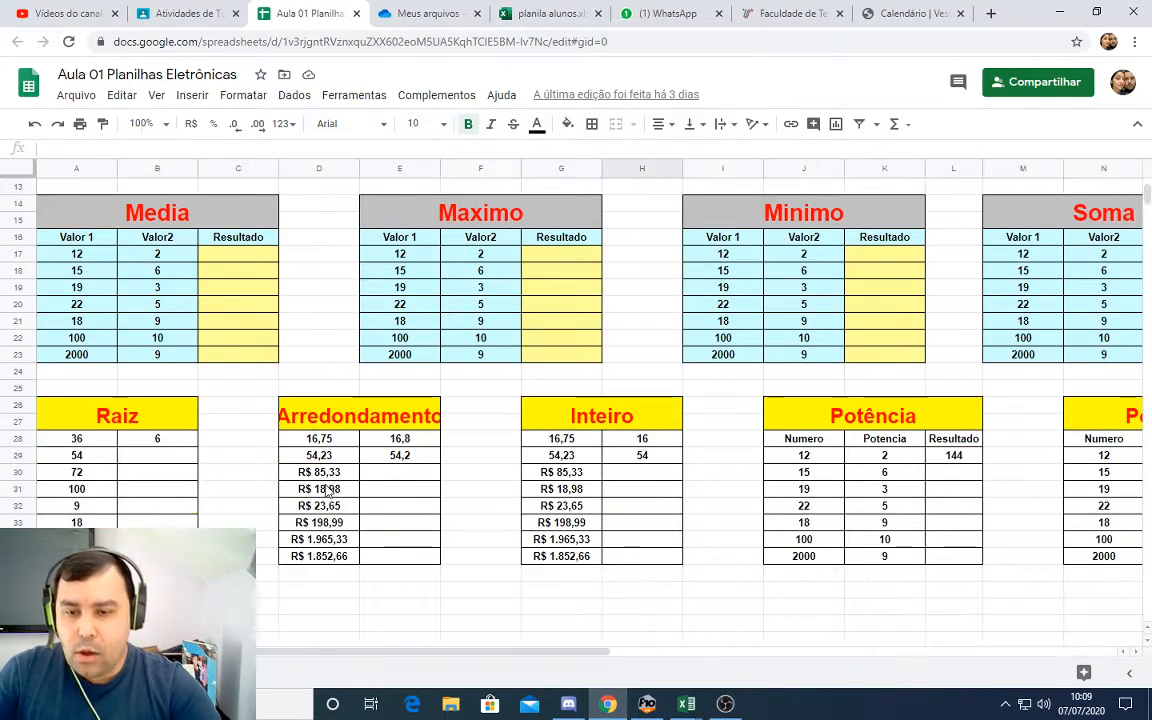
scroll(112, 497, up, 4)
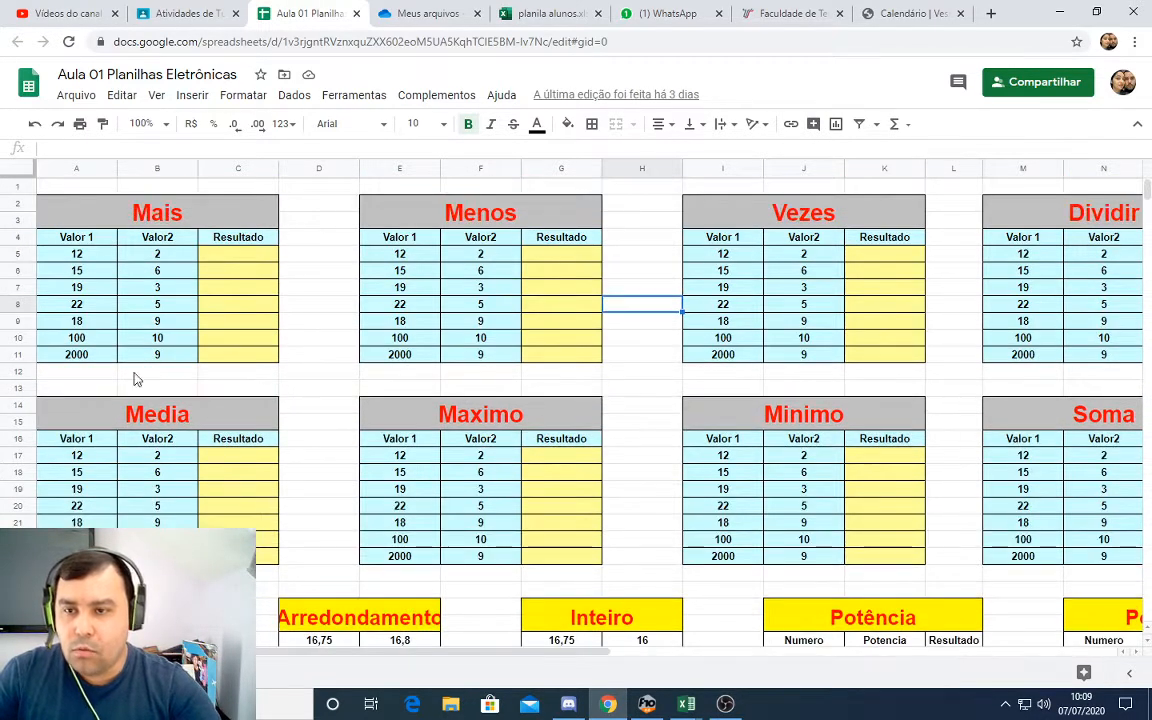
- Go through the Mais table's Resultado header and its Valor2 cells from B5 to B11, and view the tables below
click(205, 238)
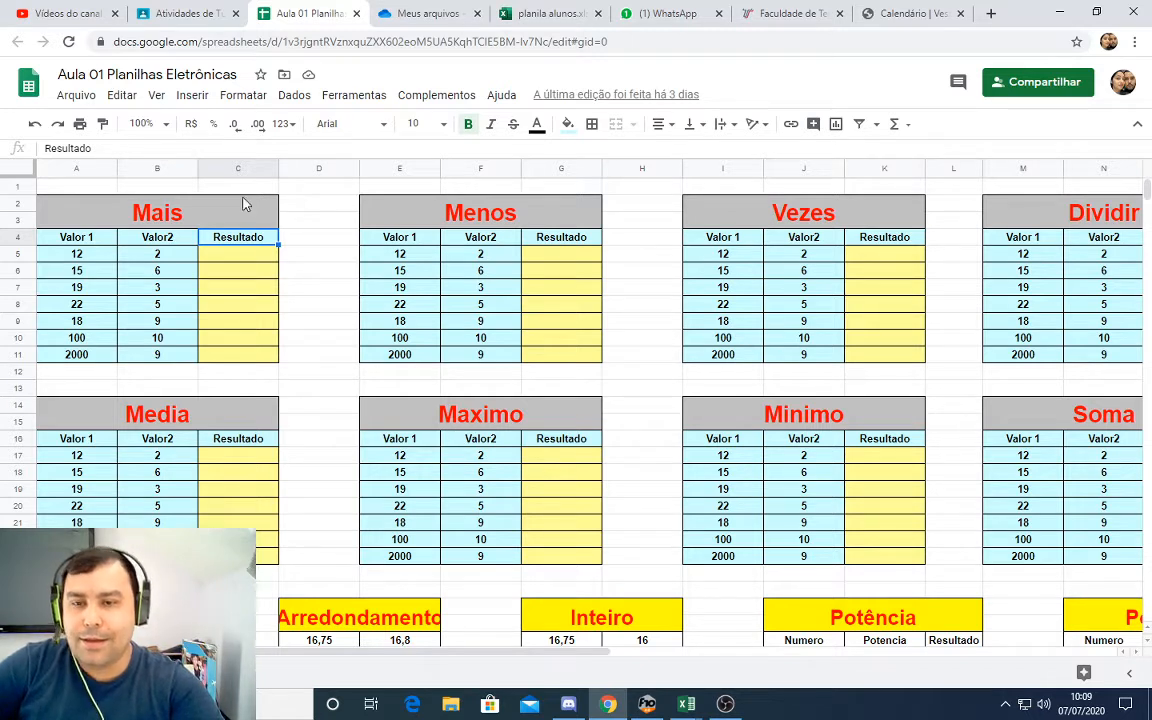
click(152, 255)
key(Down)
key(Down)
key(Down)
key(Down)
key(Down)
key(Down)
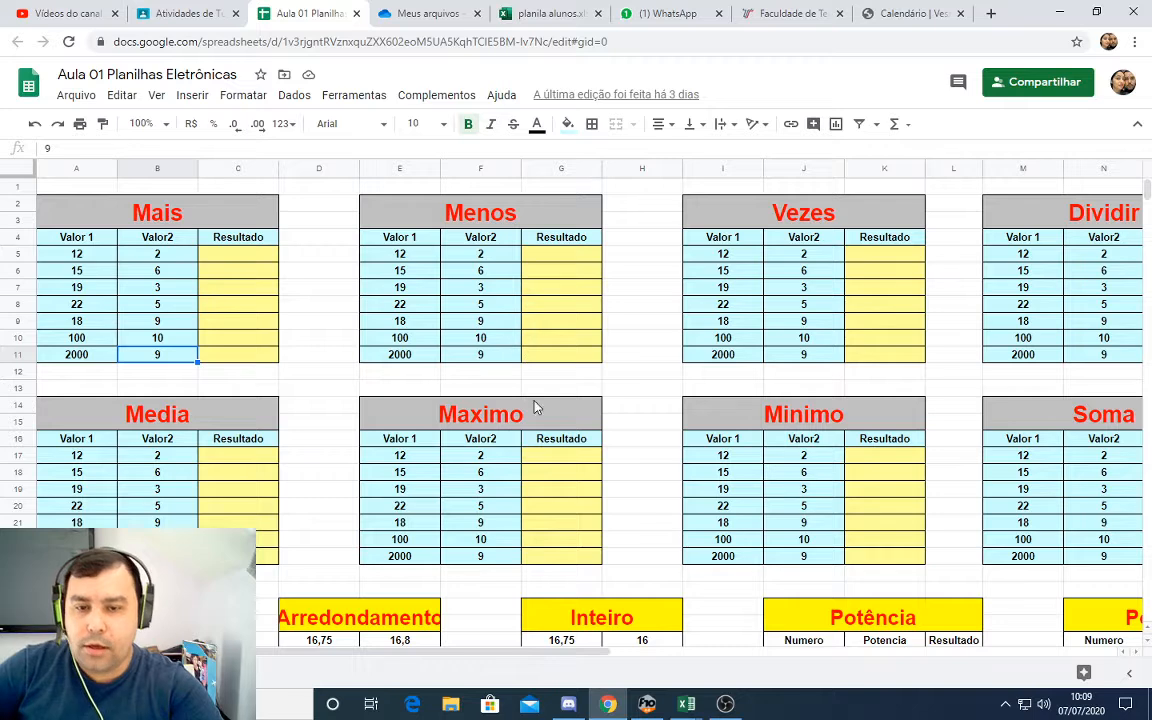
scroll(558, 527, down, 2)
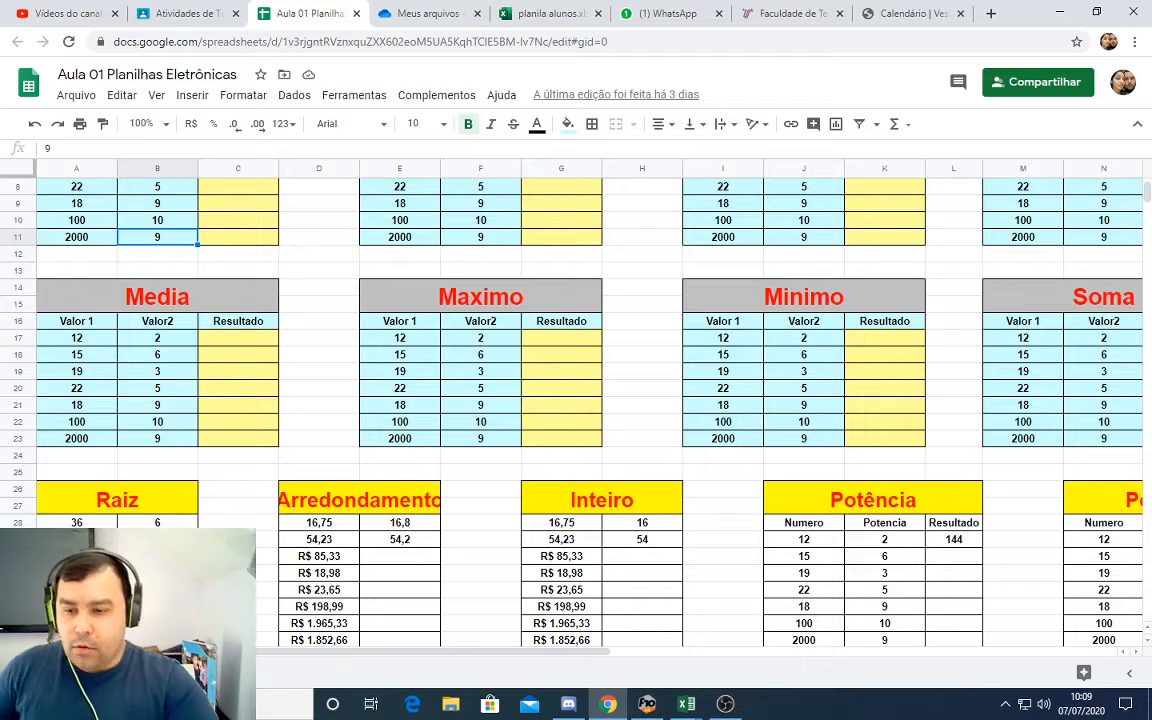
- Add a blank sheet to the Aula 01 spreadsheet, set its zoom to 200% and select cell B3
key(shift+F11)
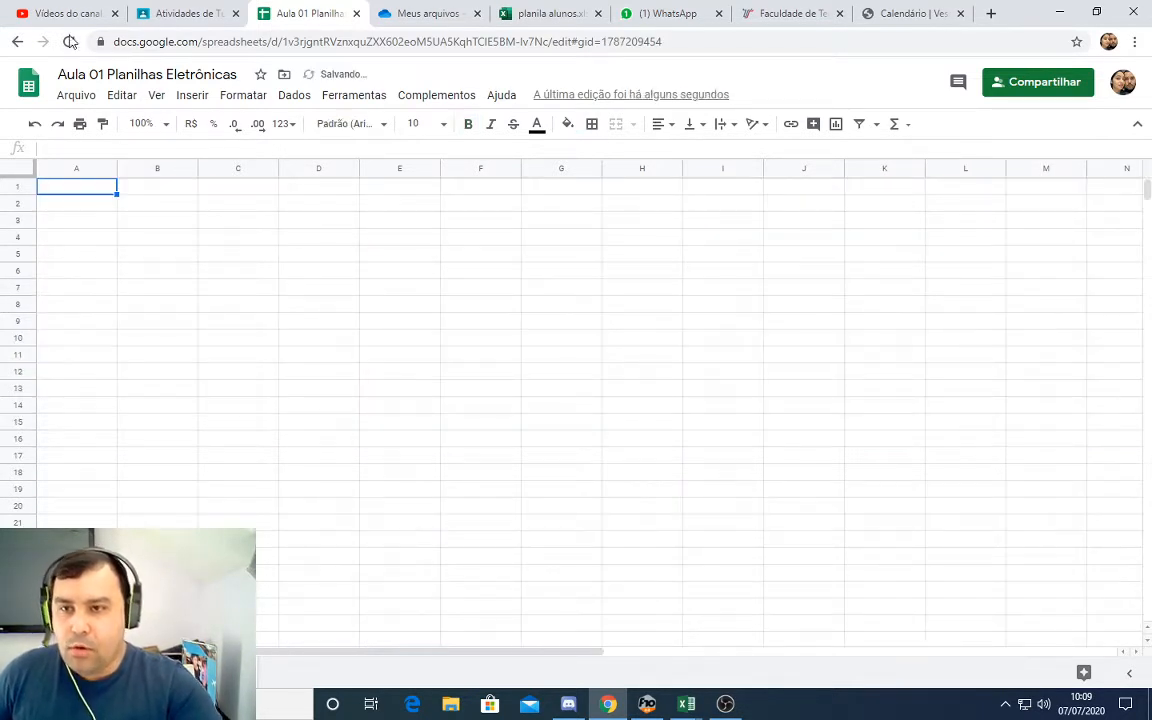
click(165, 125)
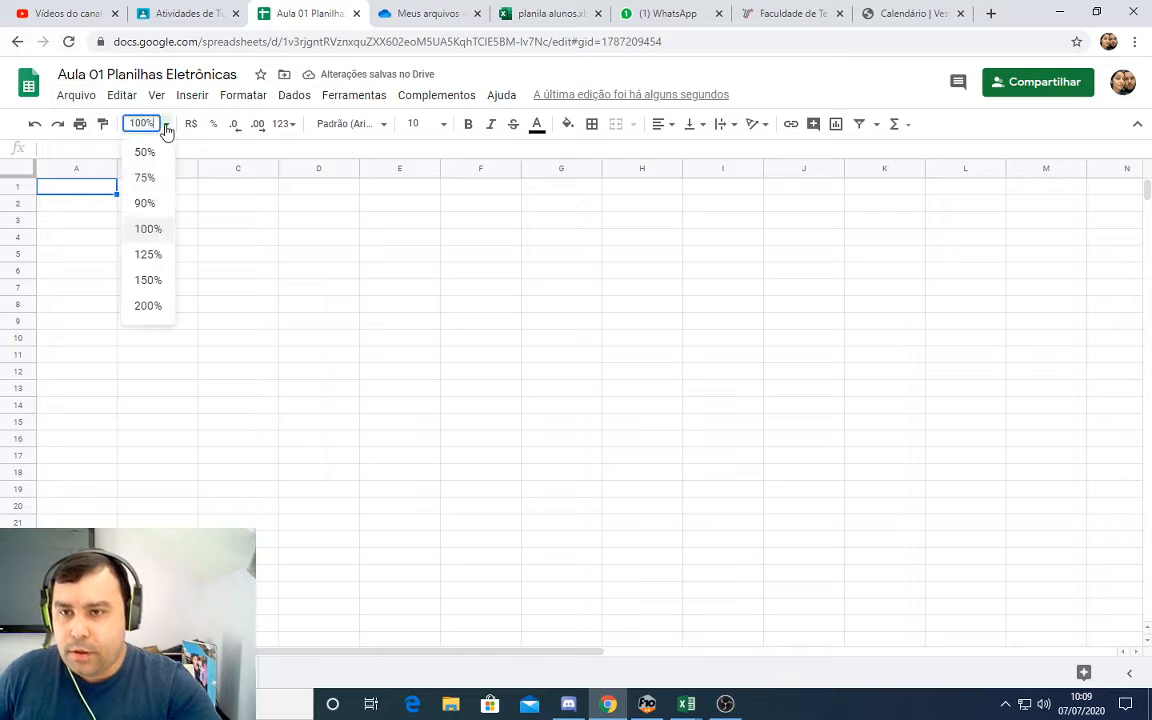
click(163, 314)
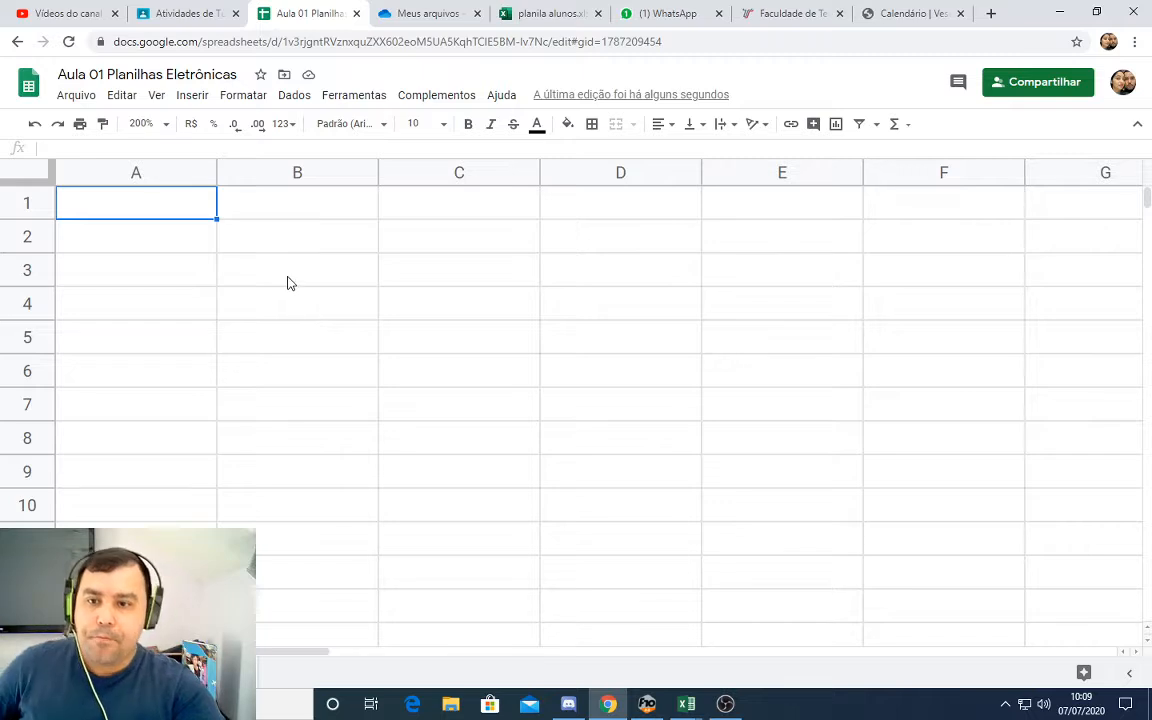
click(287, 283)
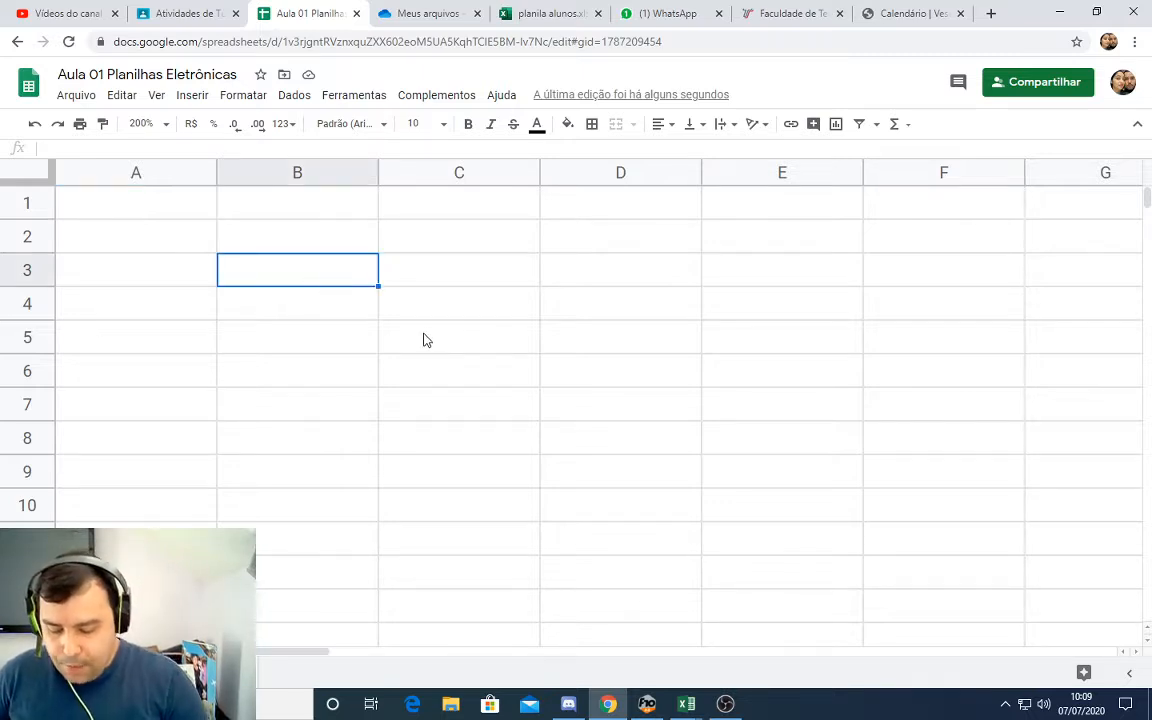
- Enter the text Rodo in cell B3
text(Rodo)
key(Return)
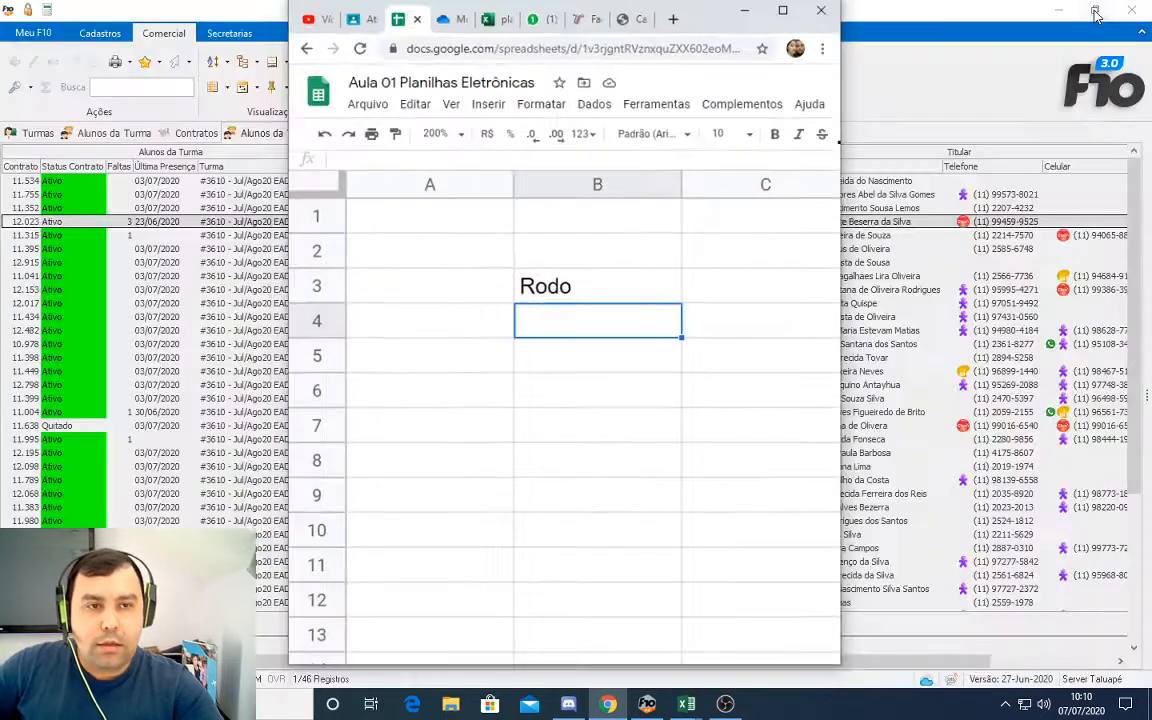
- Put the F10 window away and place the reduced Chrome window over Discord so the Turma3604 chat stays readable beside the sheet
double_click(1005, 10)
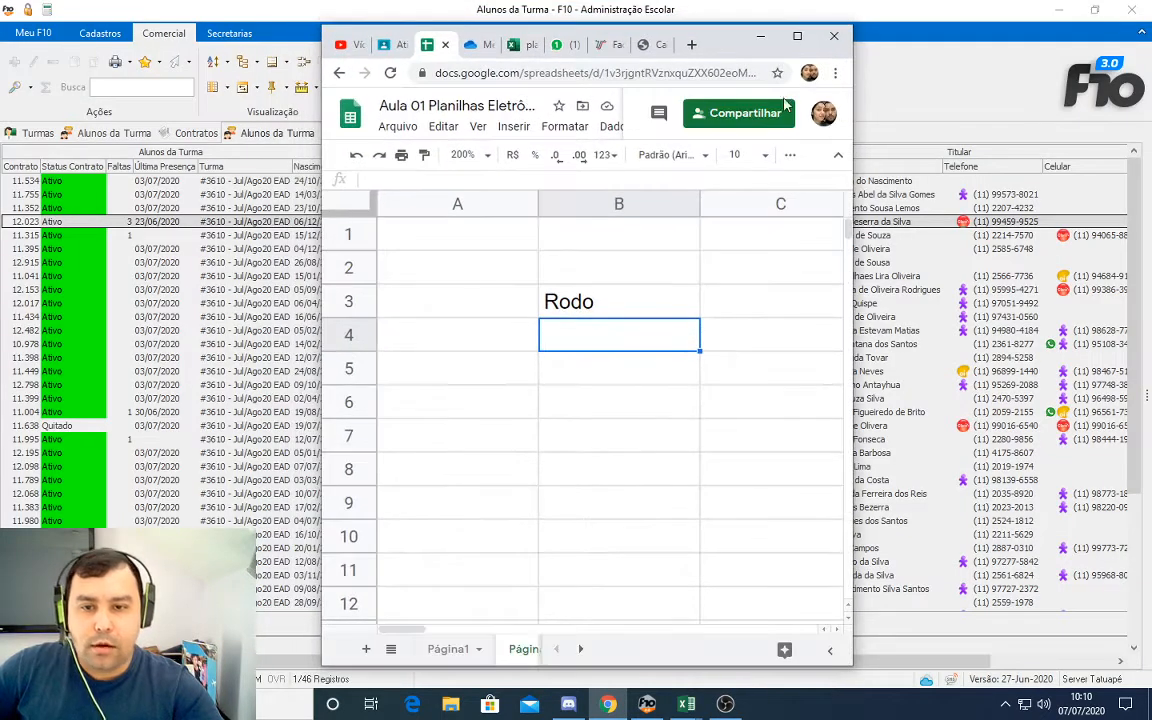
click(1058, 9)
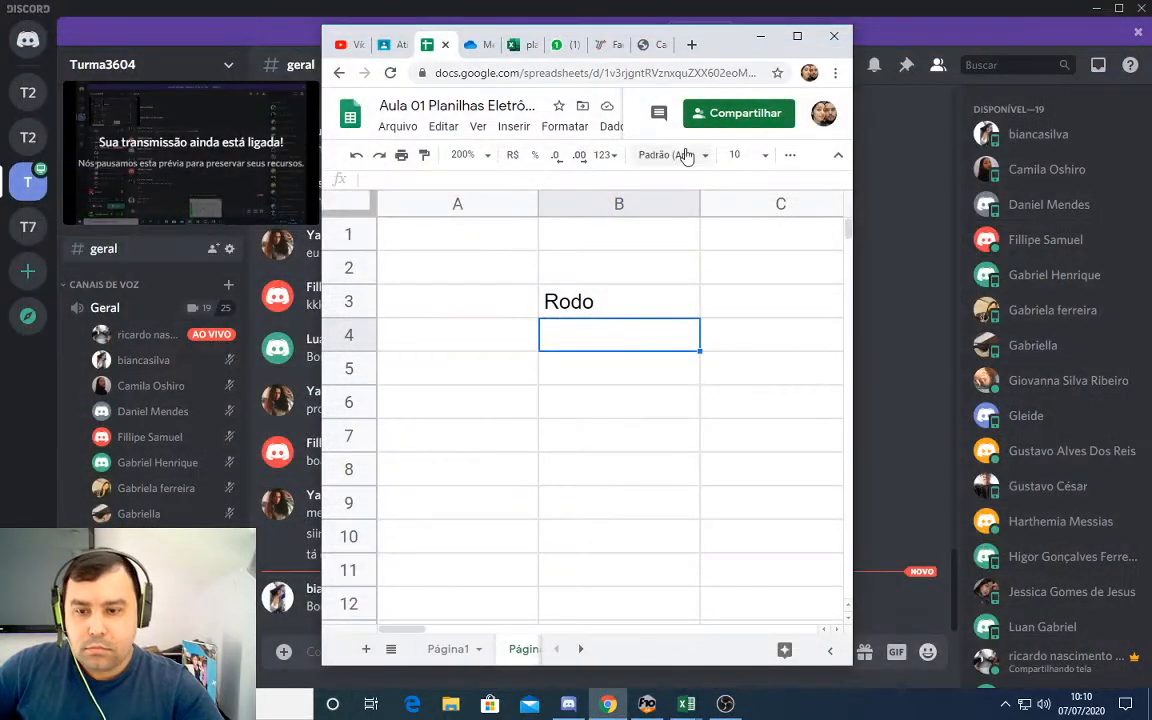
drag(640, 42, 837, 33)
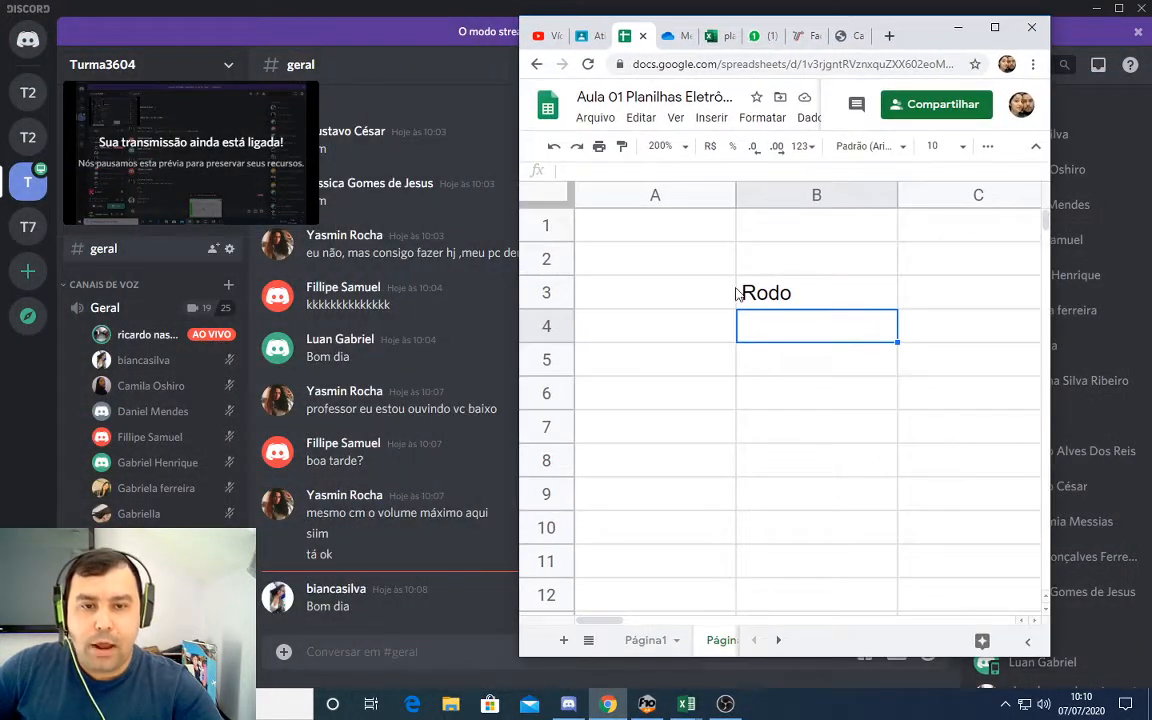
click(793, 294)
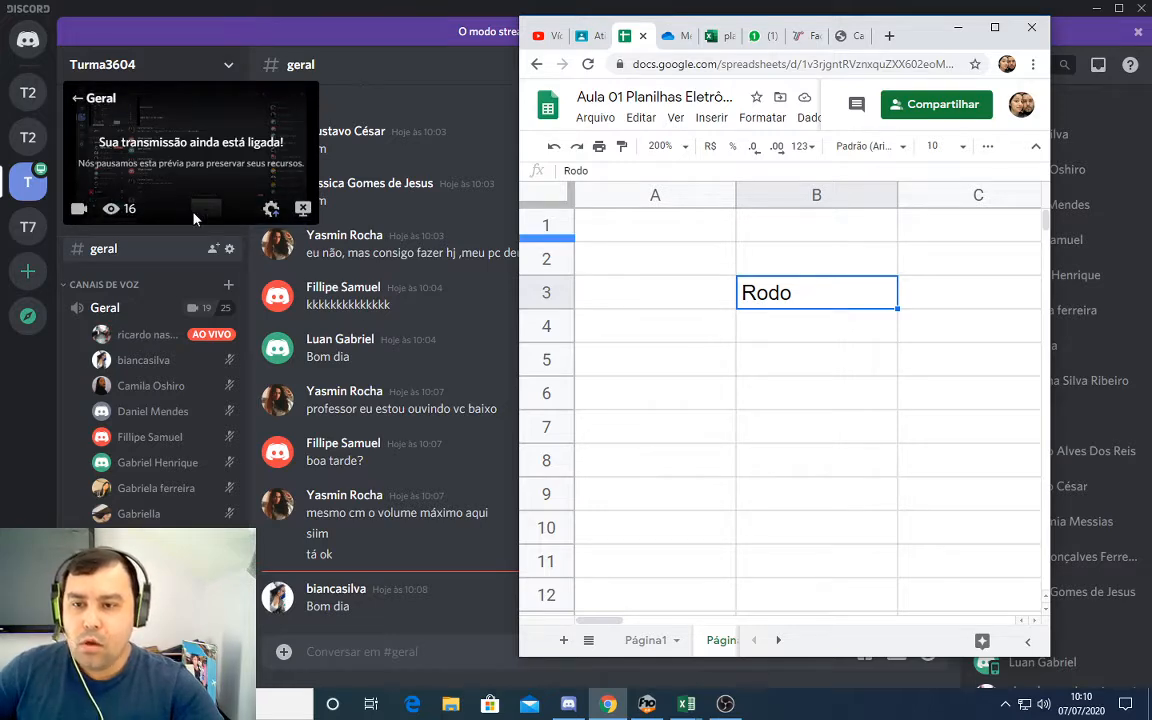
drag(925, 35, 875, 36)
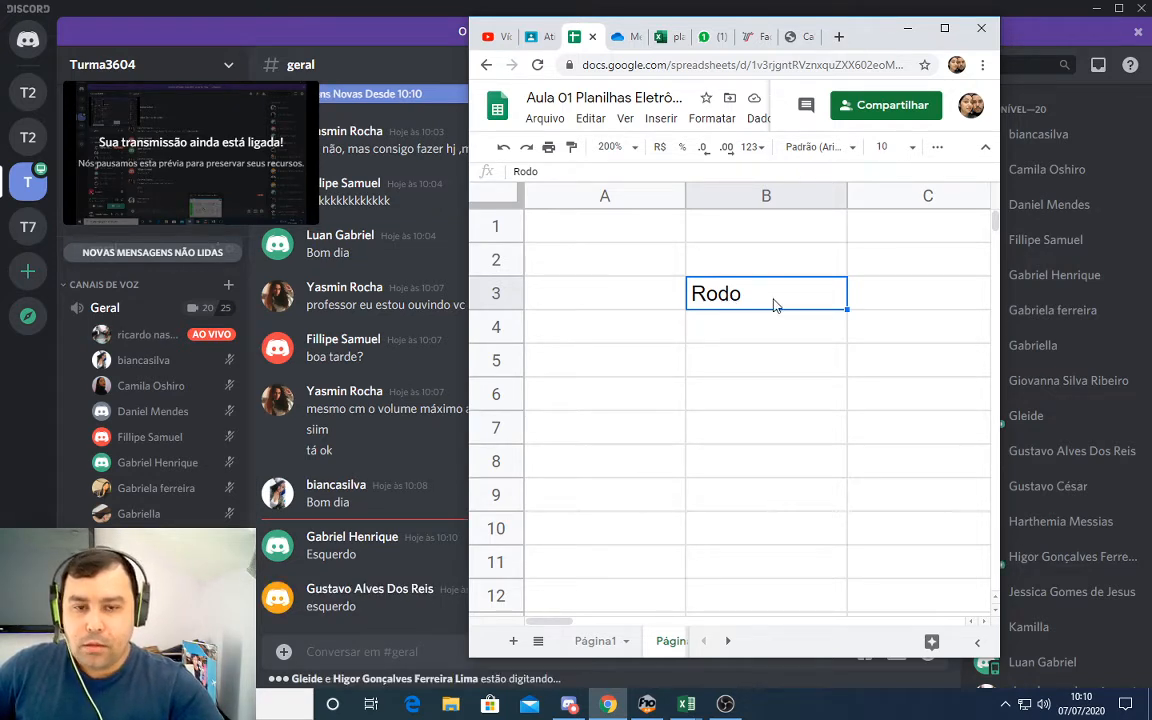
- Enter the number 23 in cell B4
click(746, 335)
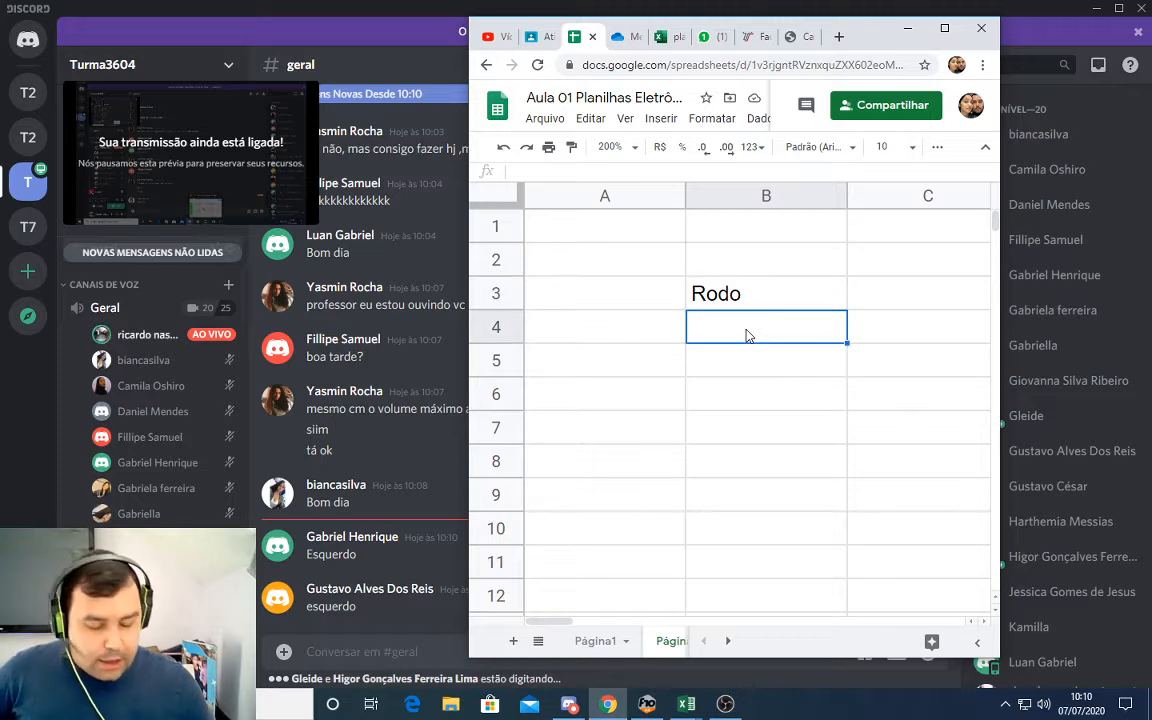
text(23)
key(Return)
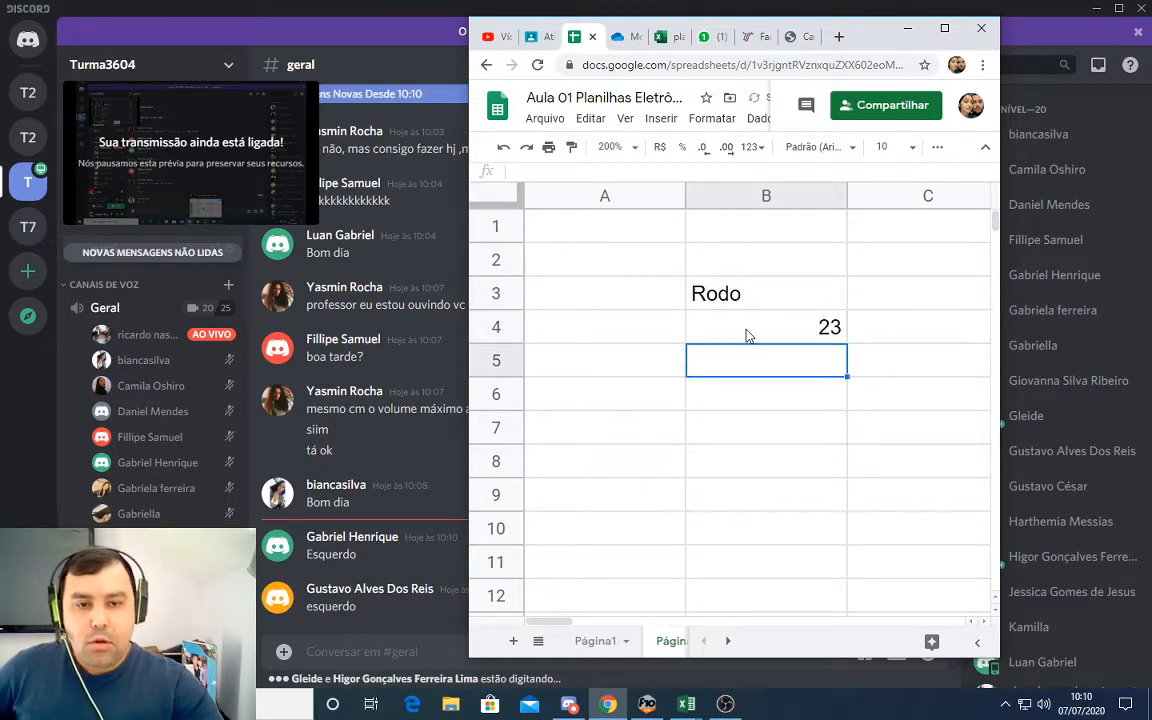
- Alternate between cells B3 and B4 to compare how text and numbers align, widening the browser window slightly
click(746, 335)
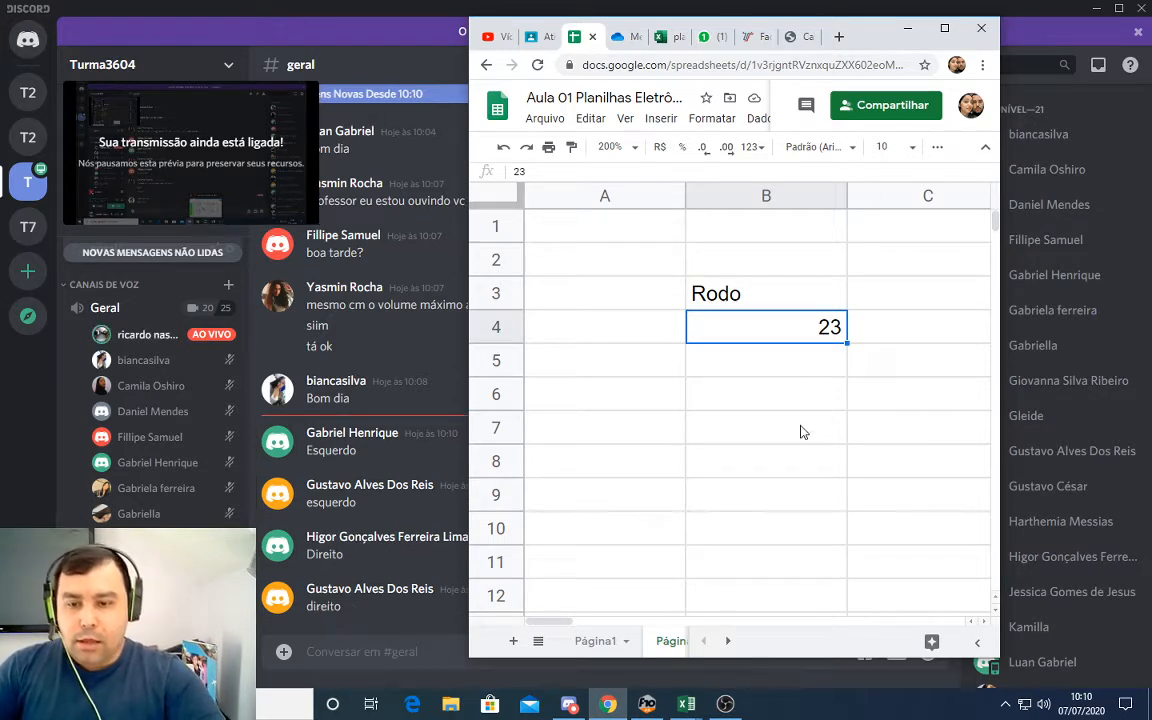
click(771, 300)
key(Down)
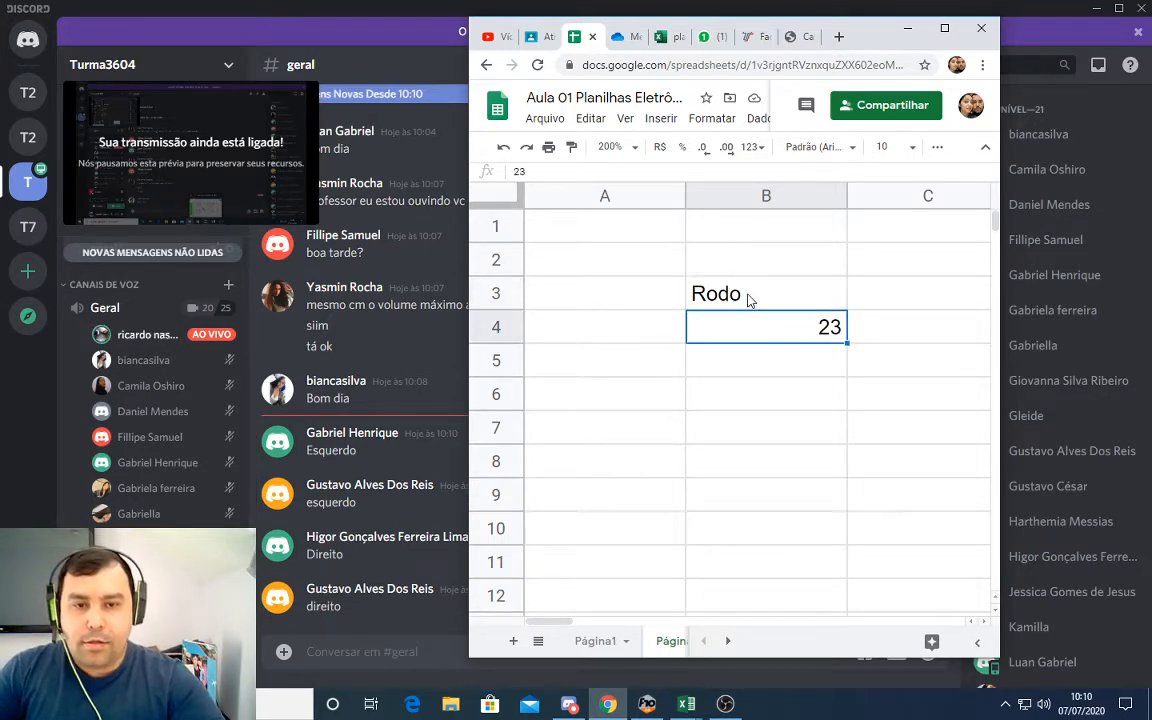
key(Up)
key(Up)
click(745, 301)
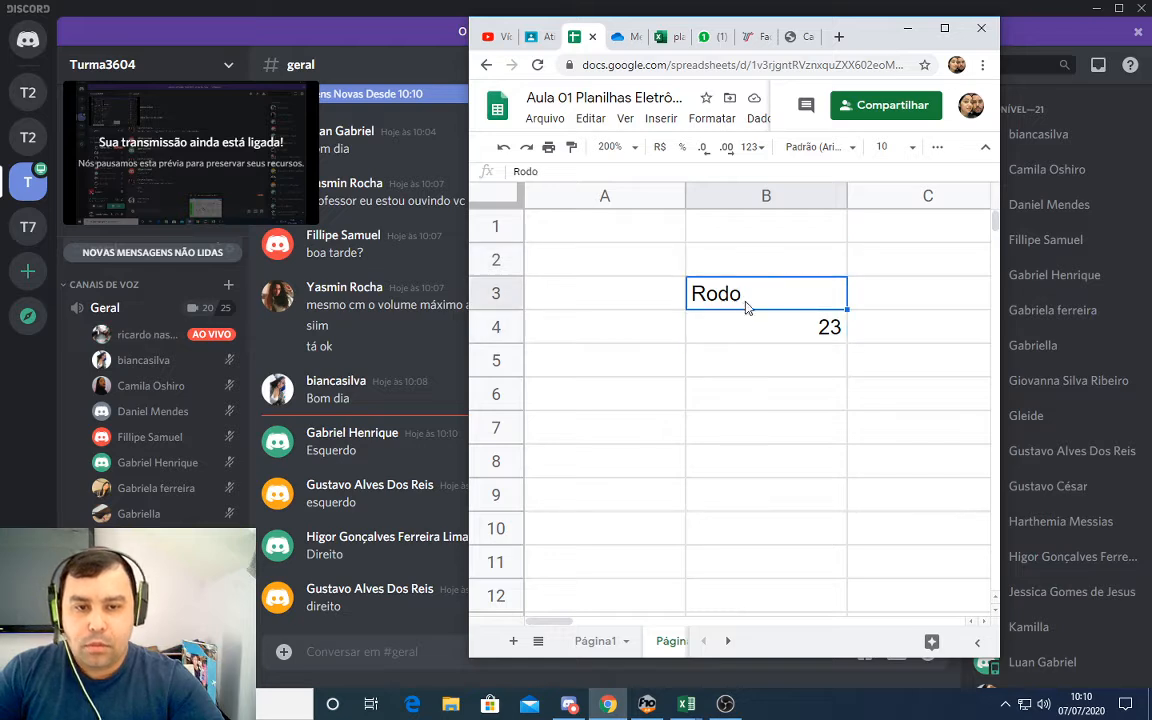
key(Down)
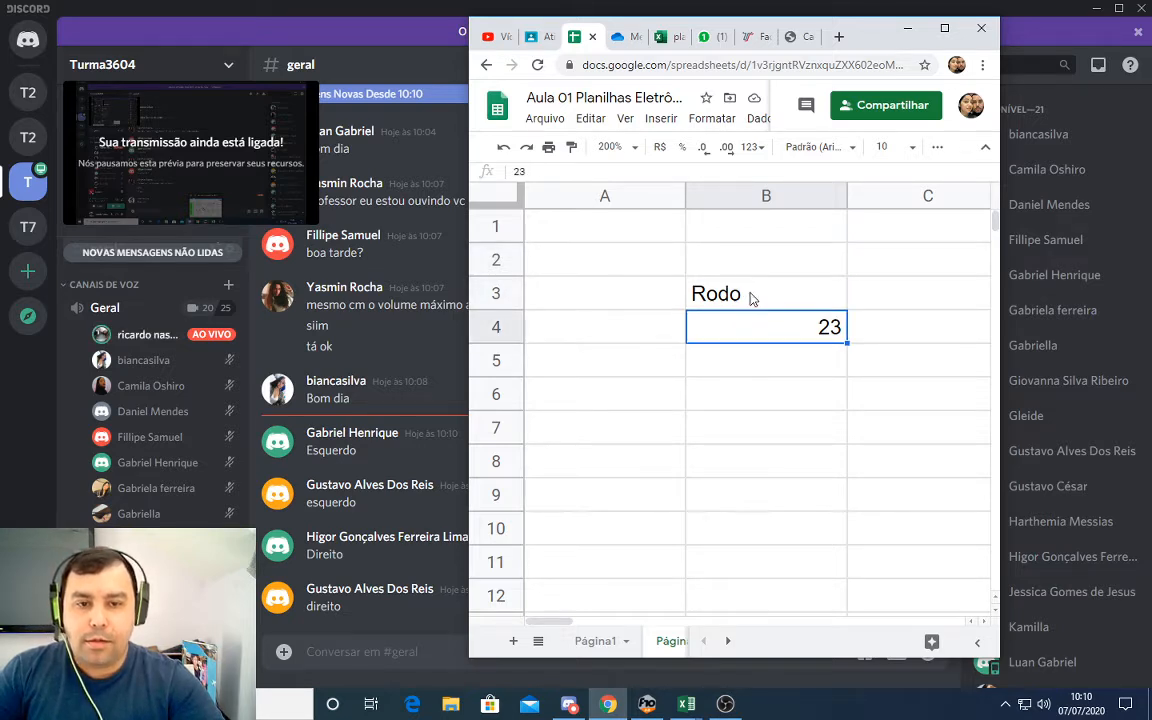
key(Up)
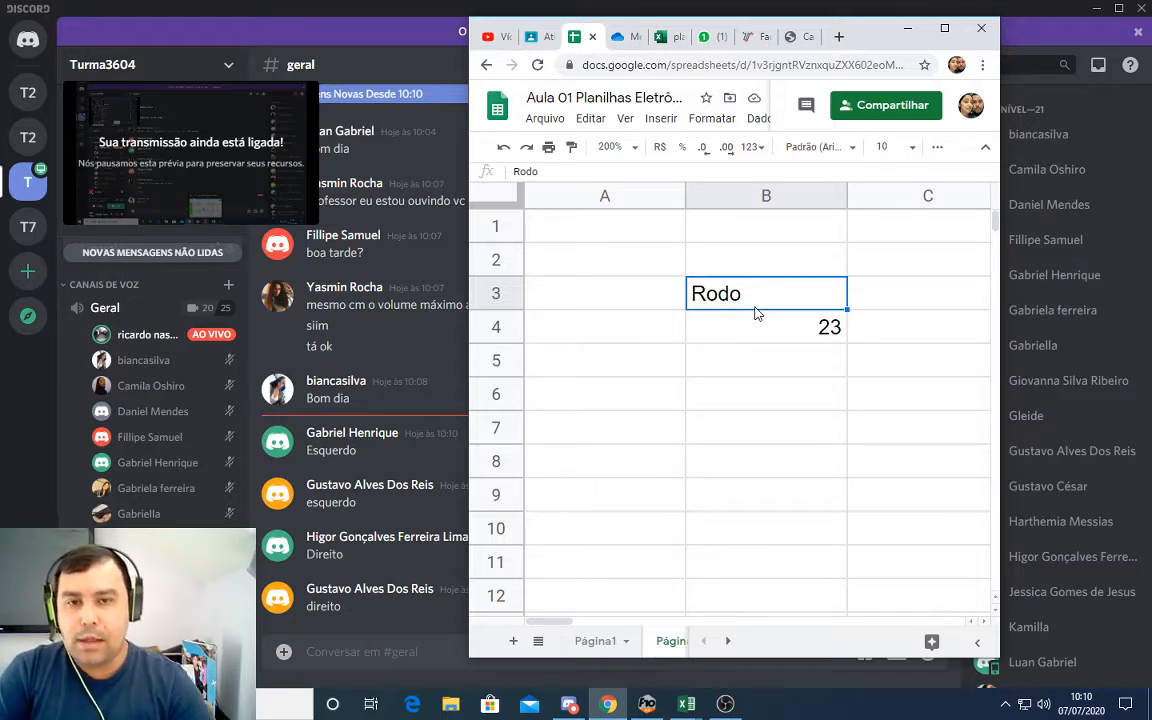
drag(467, 307, 452, 307)
key(Down)
key(Up)
key(Down)
click(772, 305)
click(766, 321)
click(764, 293)
click(775, 320)
click(774, 295)
click(774, 325)
click(777, 295)
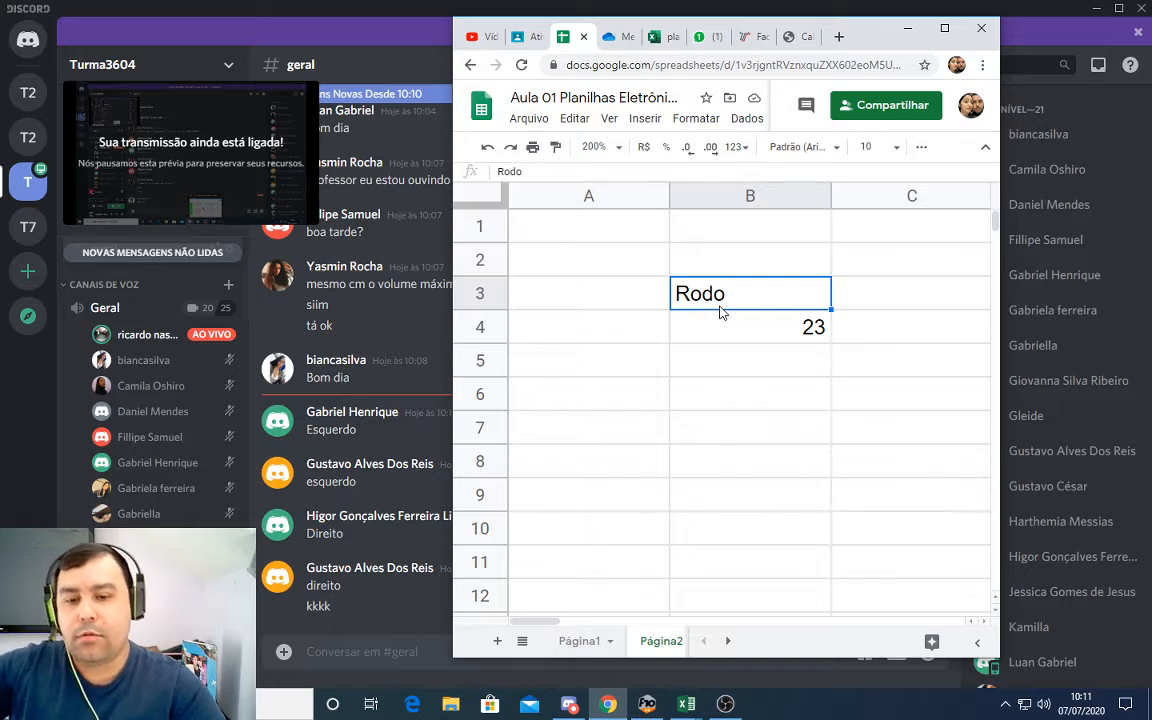
click(745, 330)
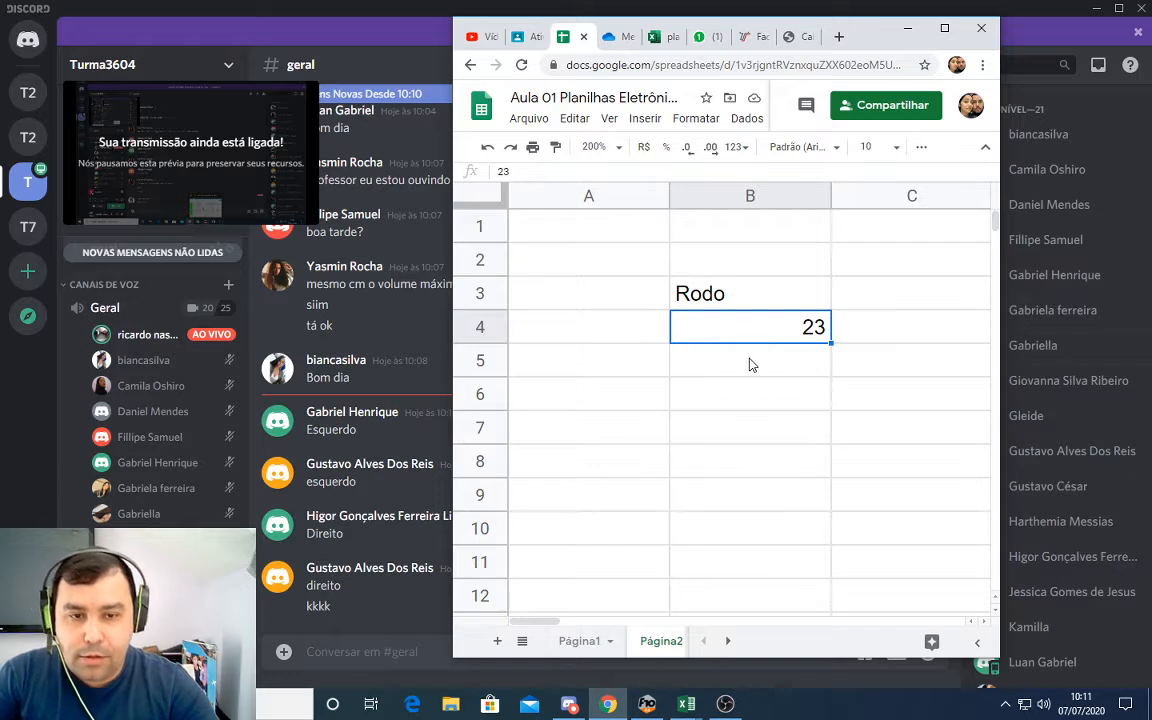
- Enter 23 in cell B6 and format it as currency in R$
click(747, 403)
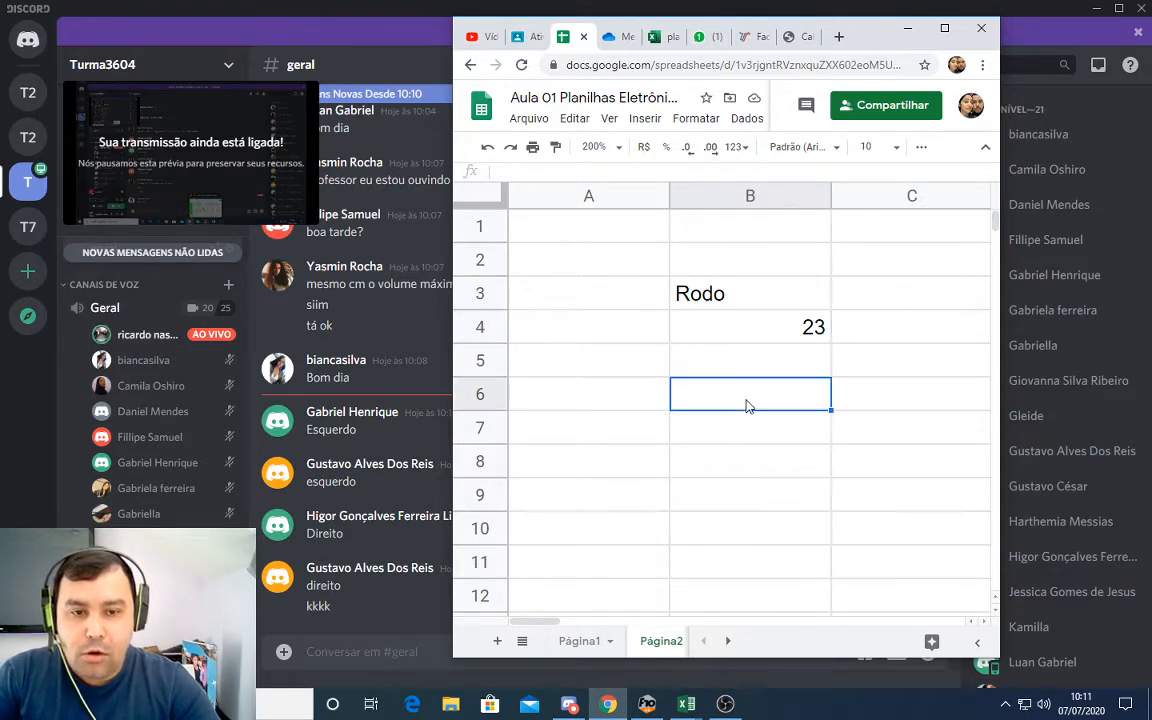
text(23)
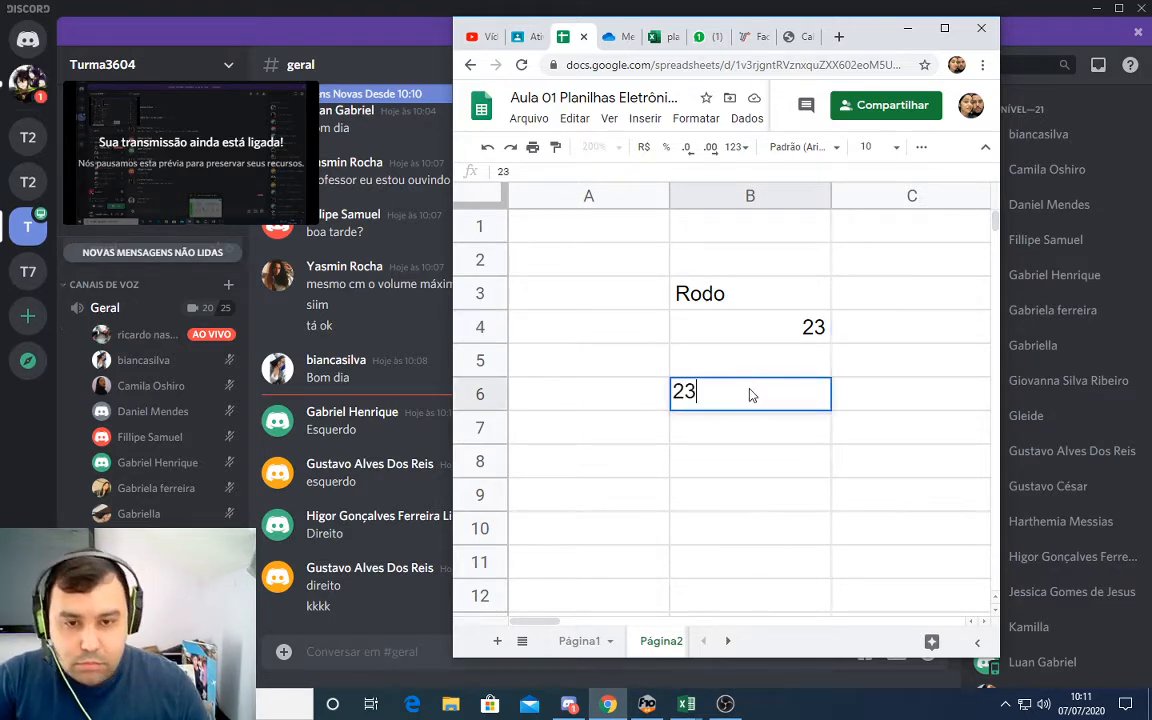
key(Return)
click(752, 395)
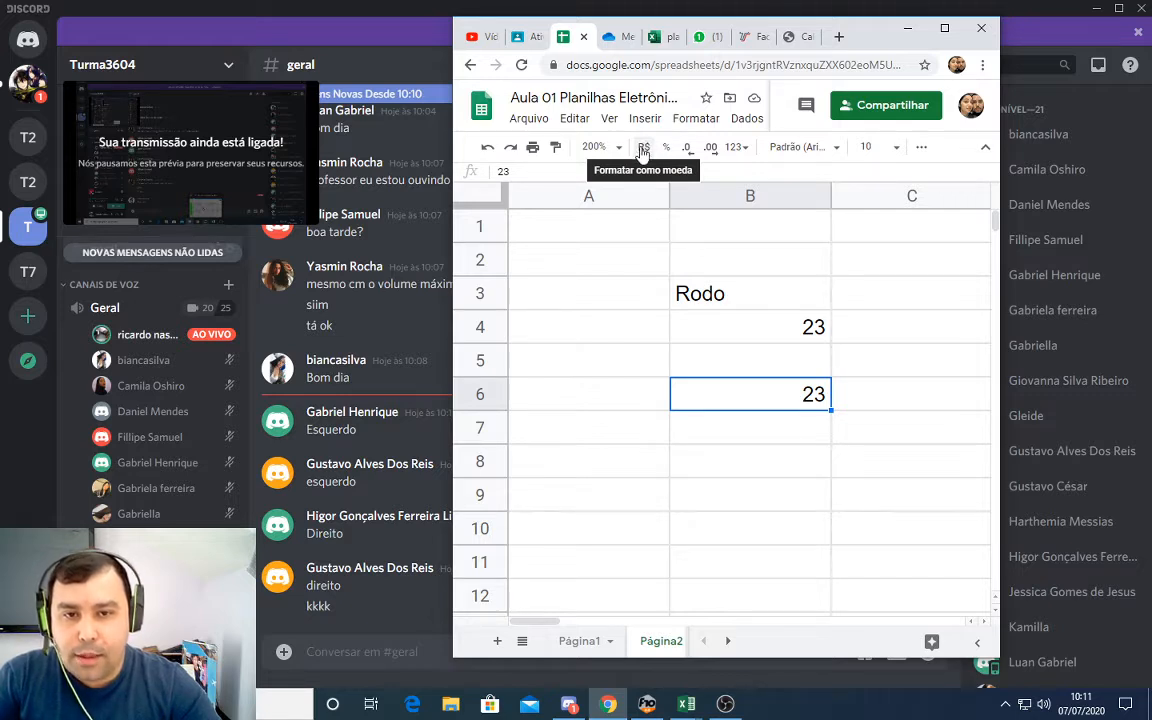
click(645, 148)
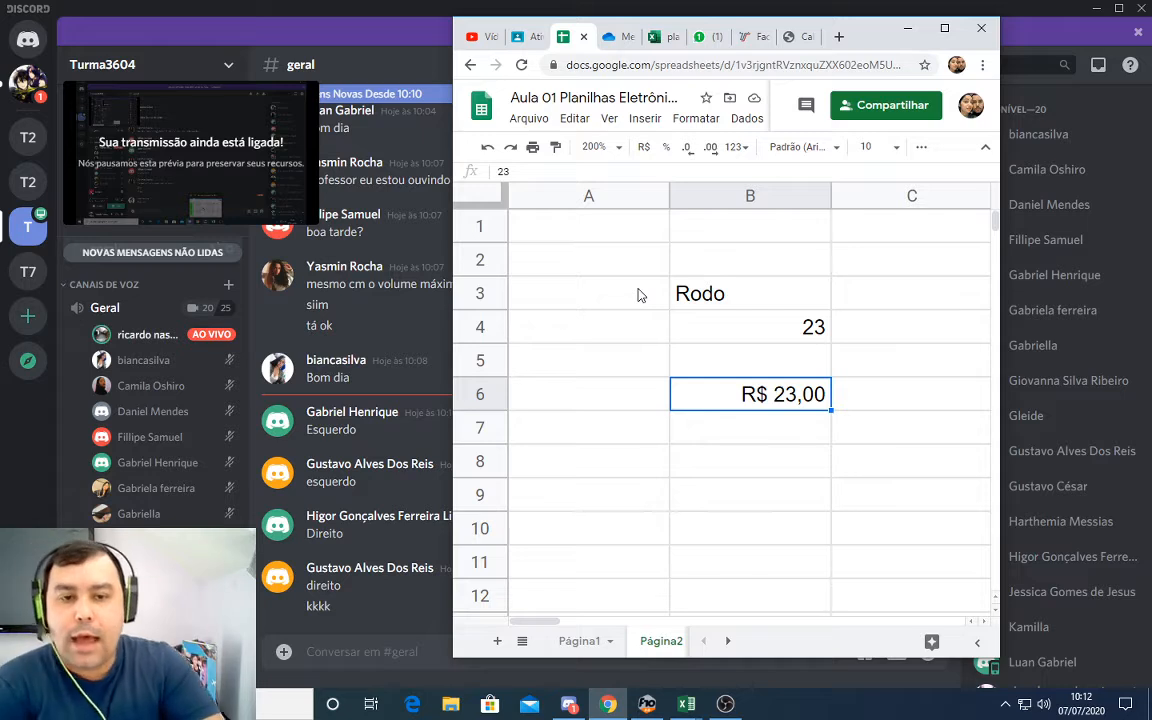
- Enter R$23,00 manually in cell B8, including the currency symbol, and select that cell
click(725, 464)
text(R$)
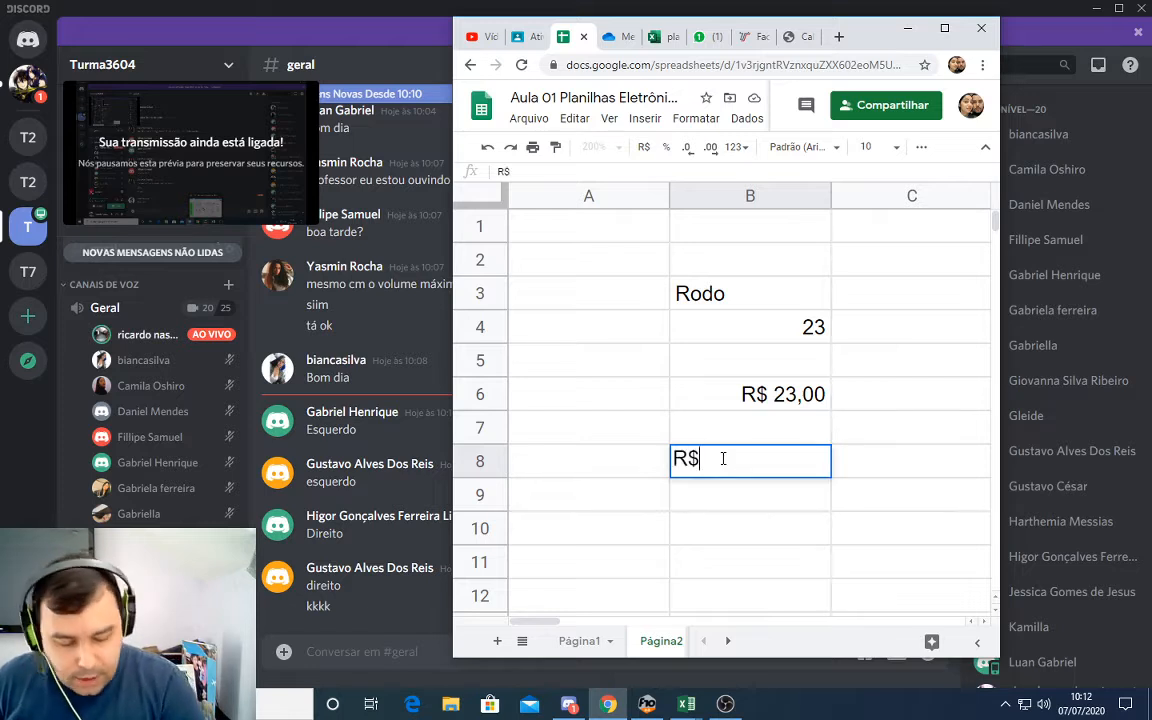
text(23,00)
key(Return)
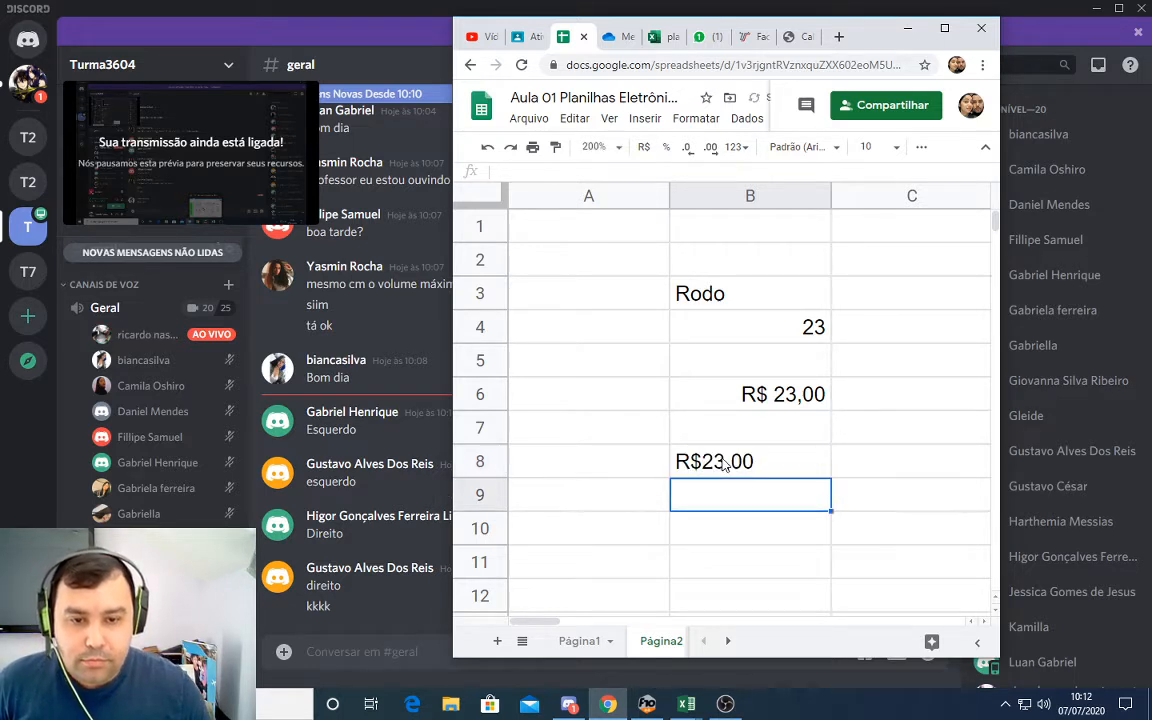
click(725, 463)
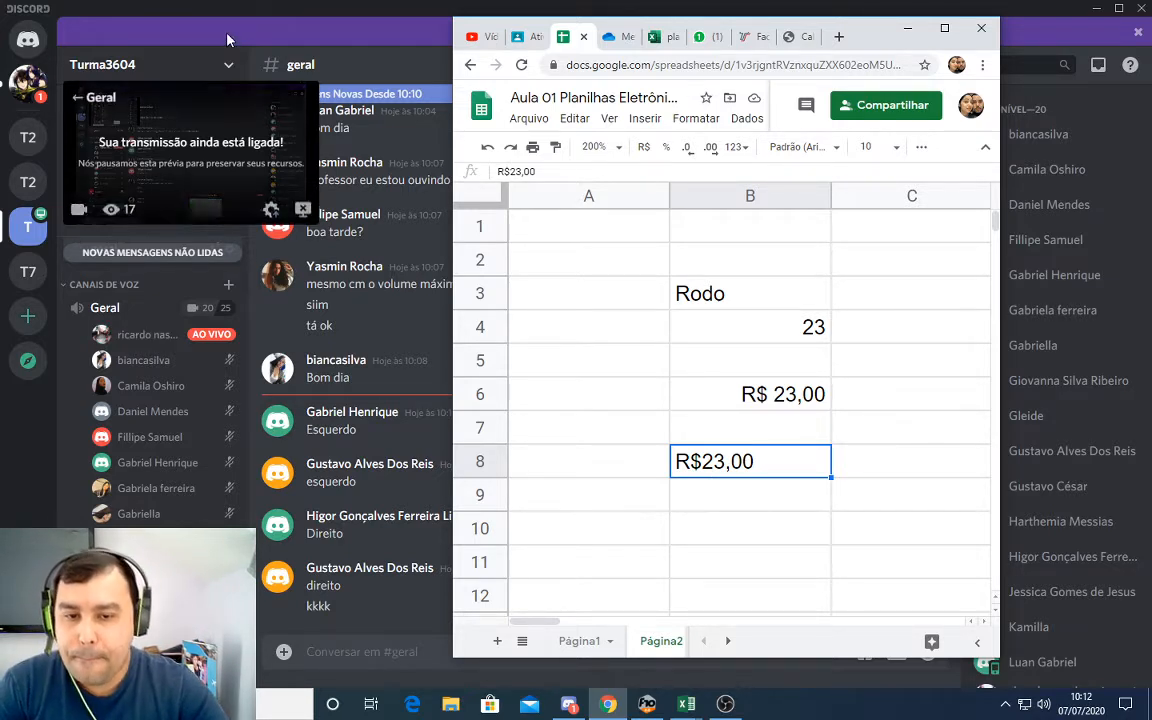
- Check the unread direct message and the Turma3604 chat replies in Discord, and return to the spreadsheet in Chrome
click(28, 82)
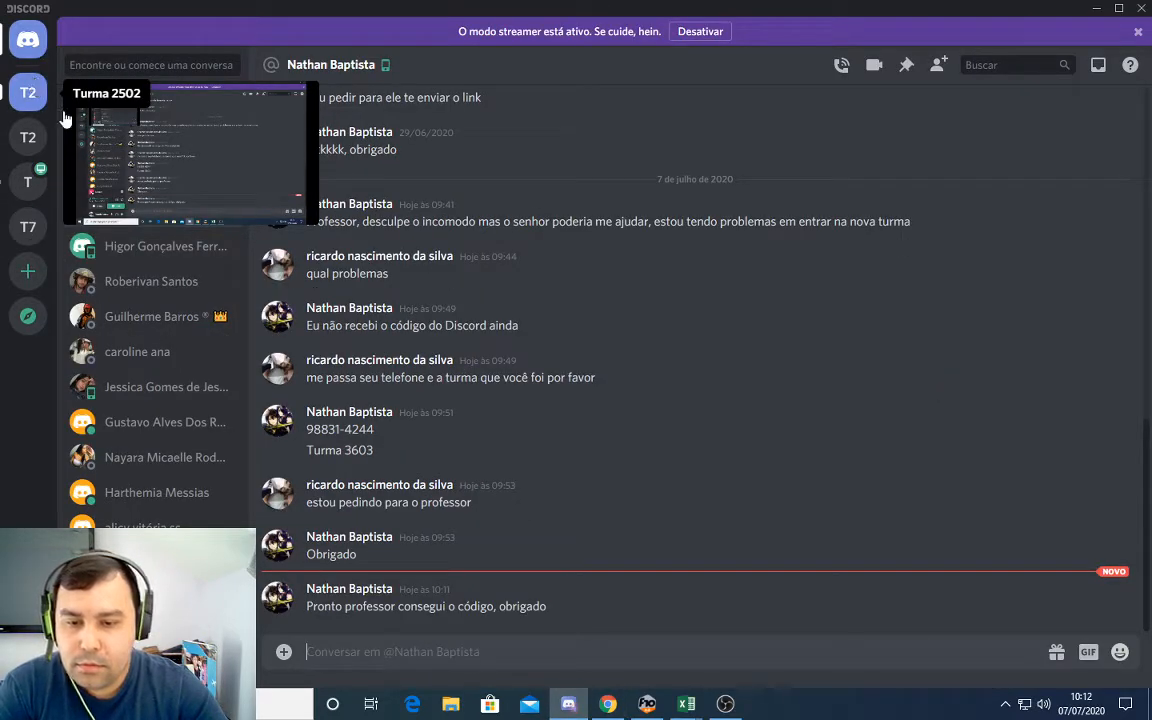
click(42, 189)
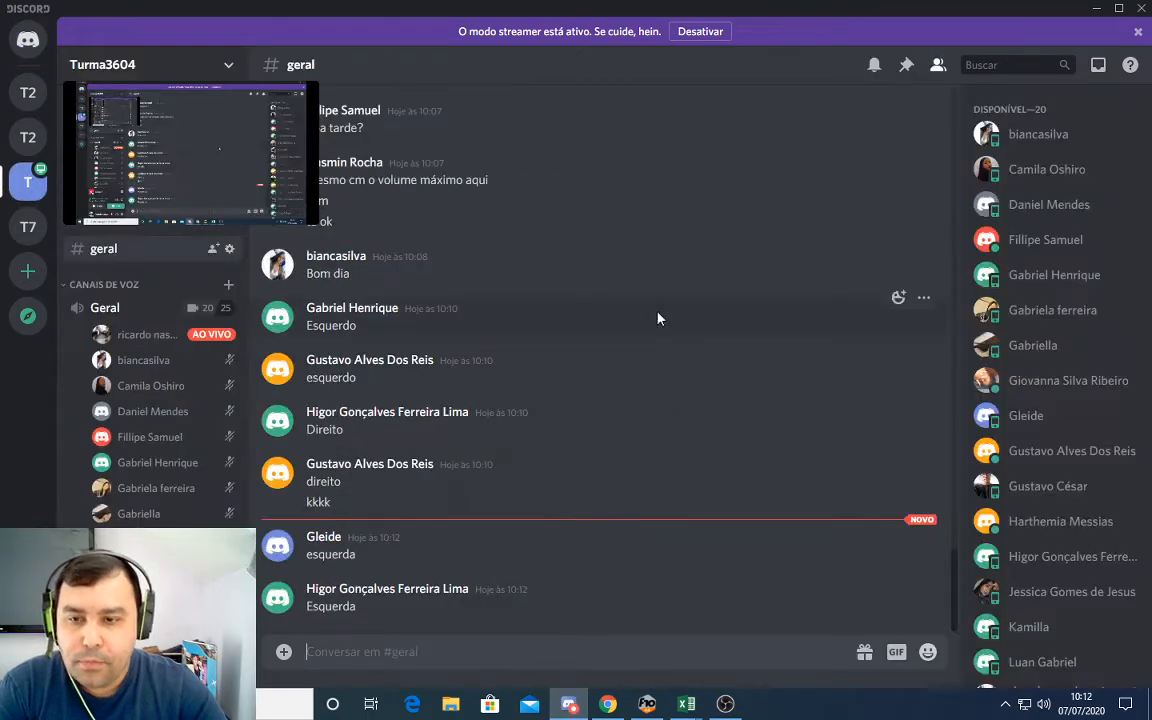
click(608, 704)
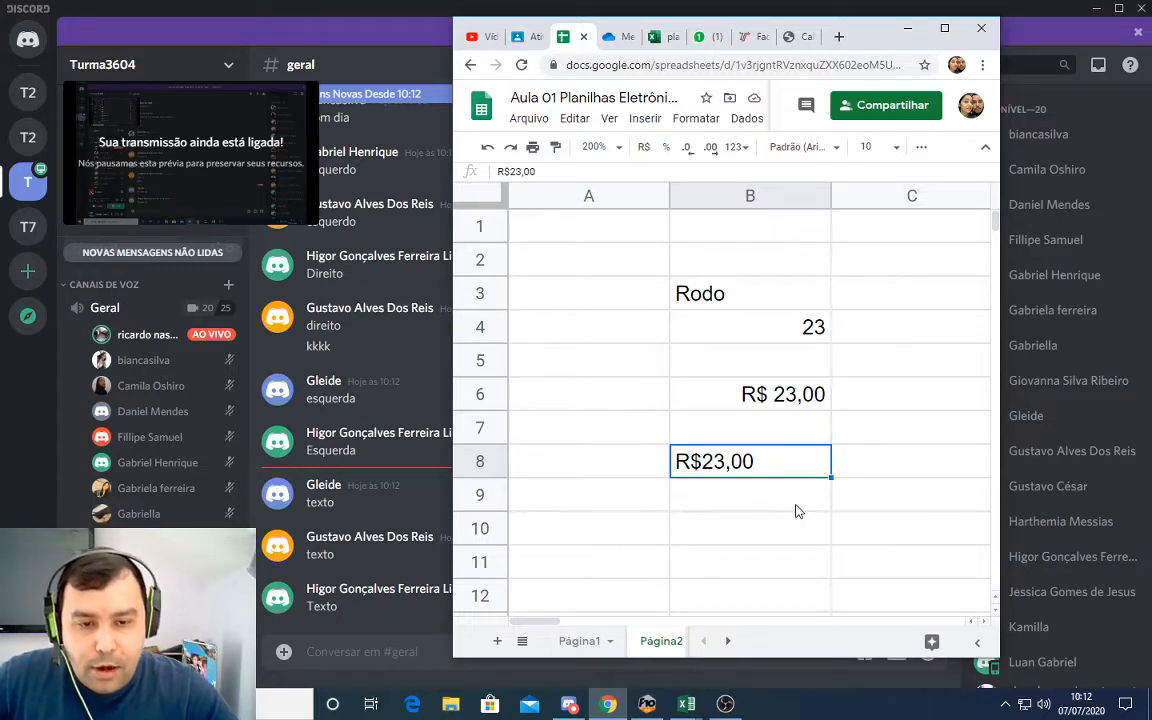
- Sum the range B6:B8 in cell B10 with the SOMA function and review its formula
click(776, 536)
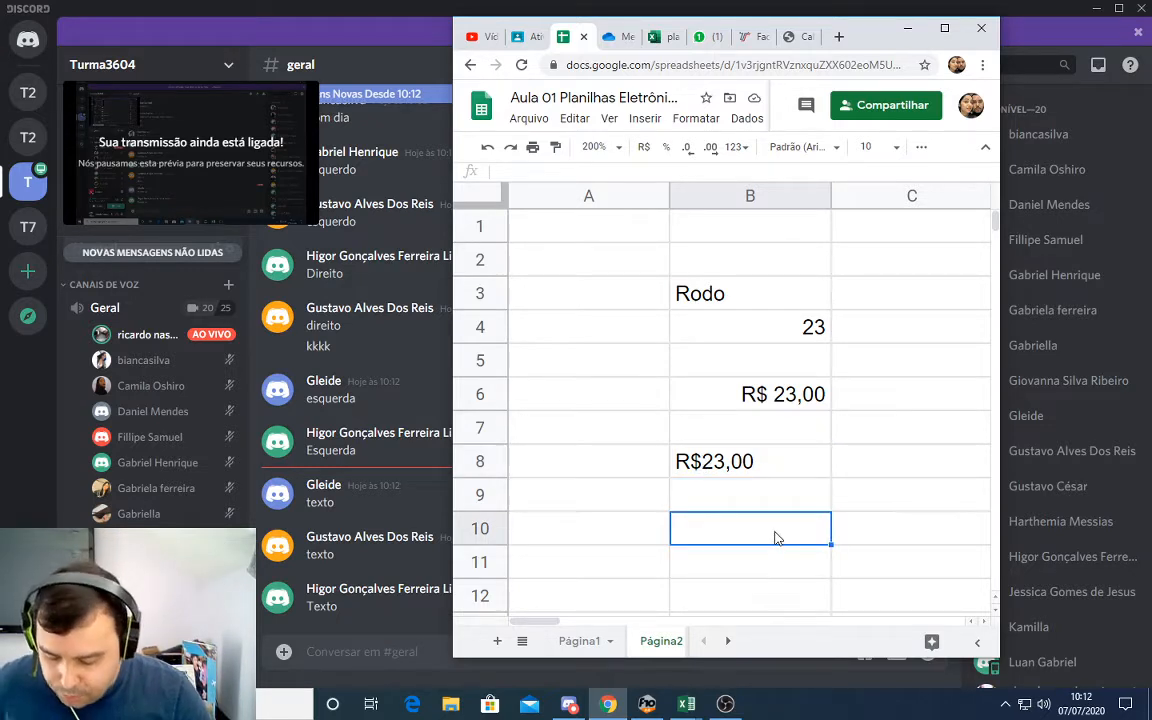
text(=)
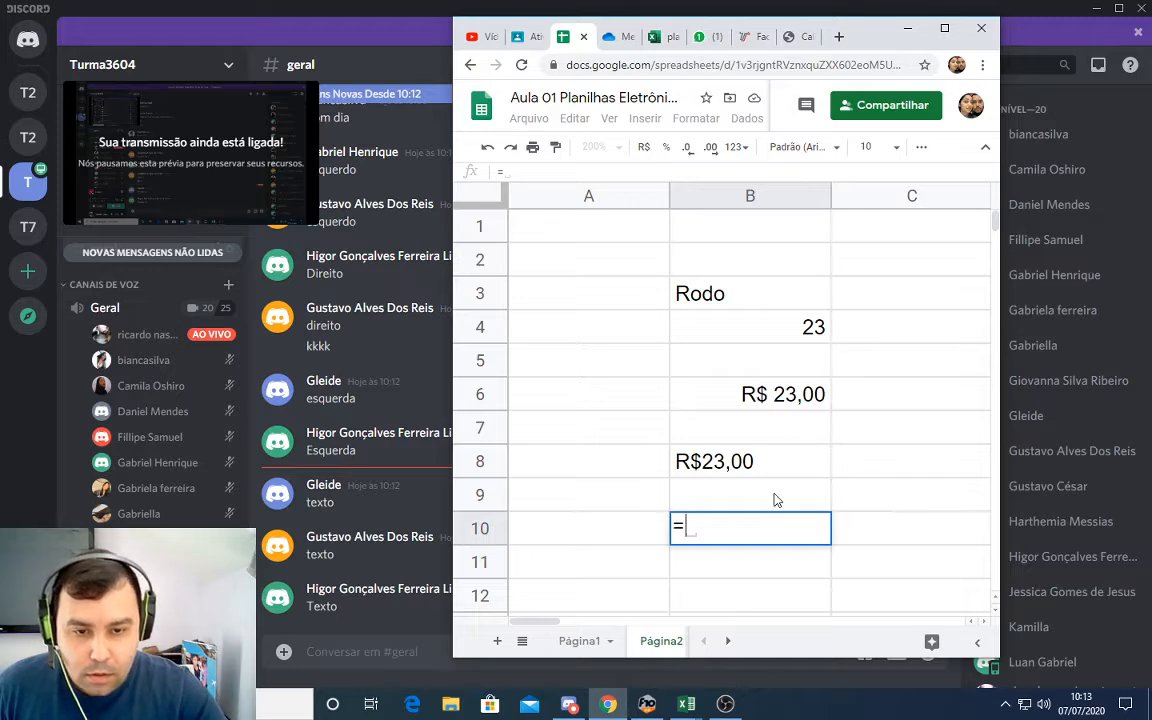
text(soma()
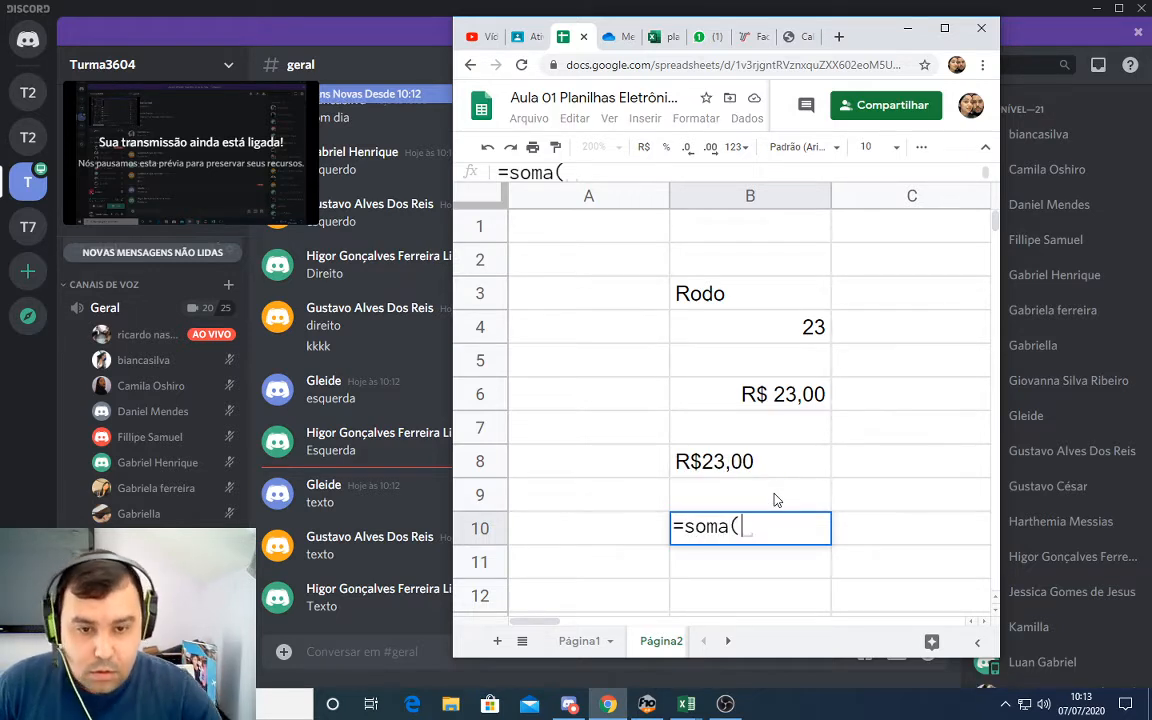
drag(766, 393, 771, 465)
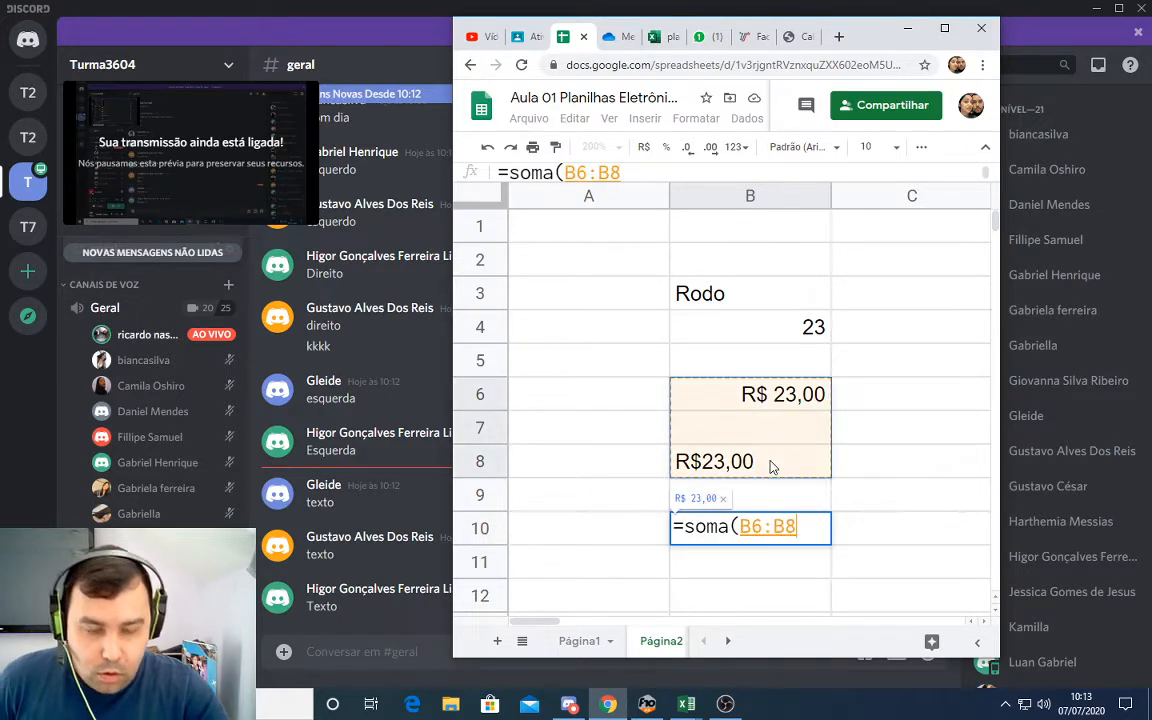
text())
key(Return)
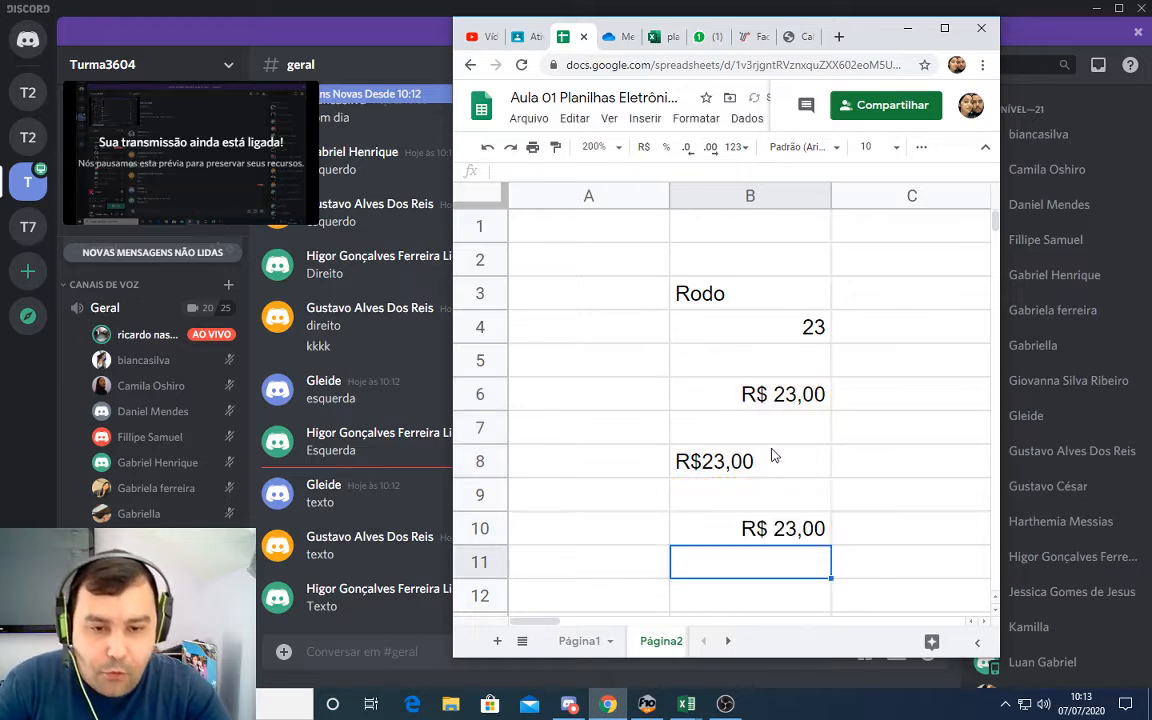
click(787, 538)
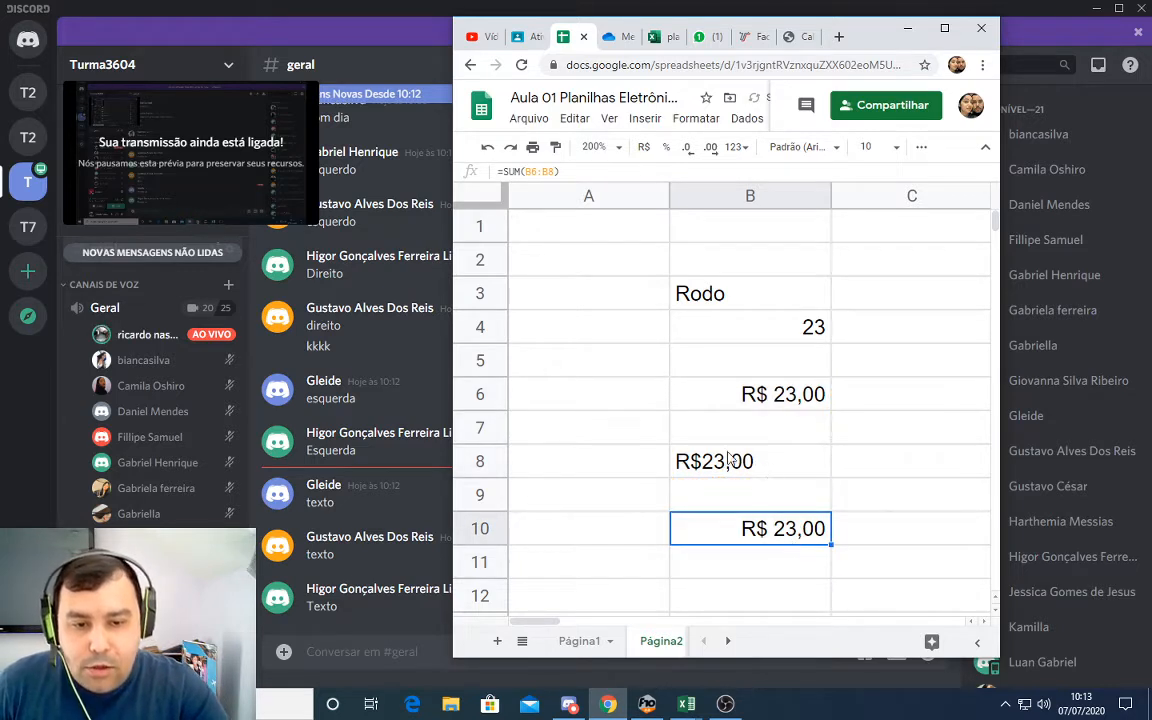
double_click(786, 540)
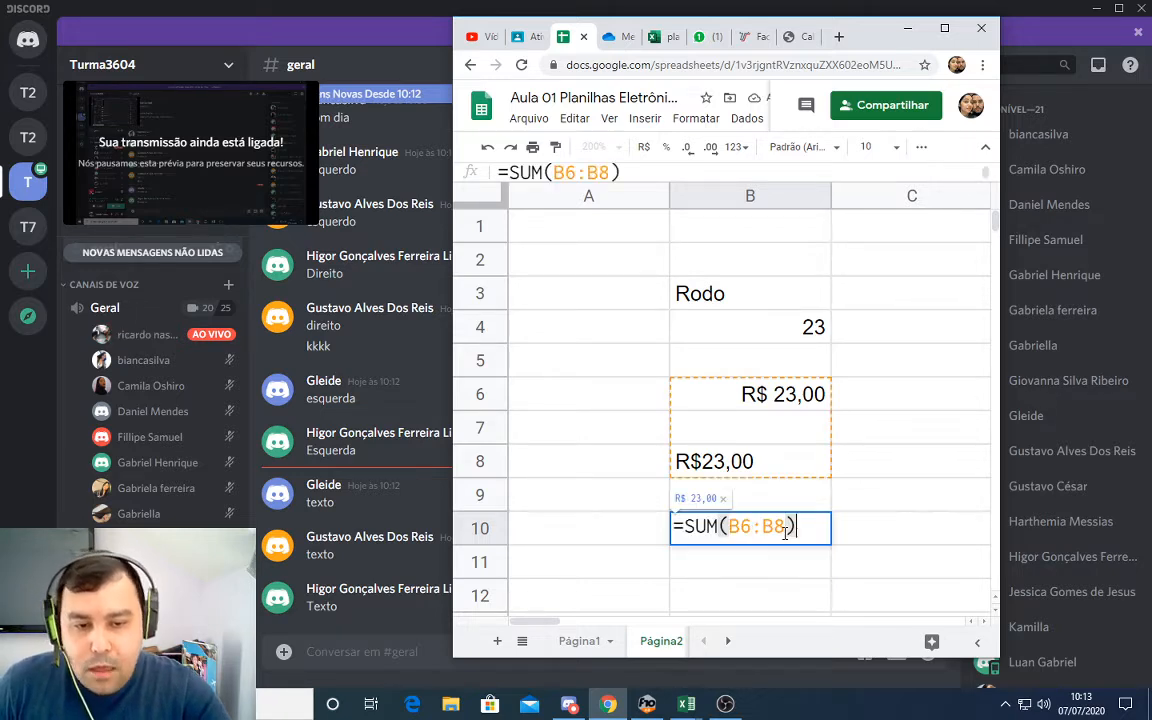
key(Return)
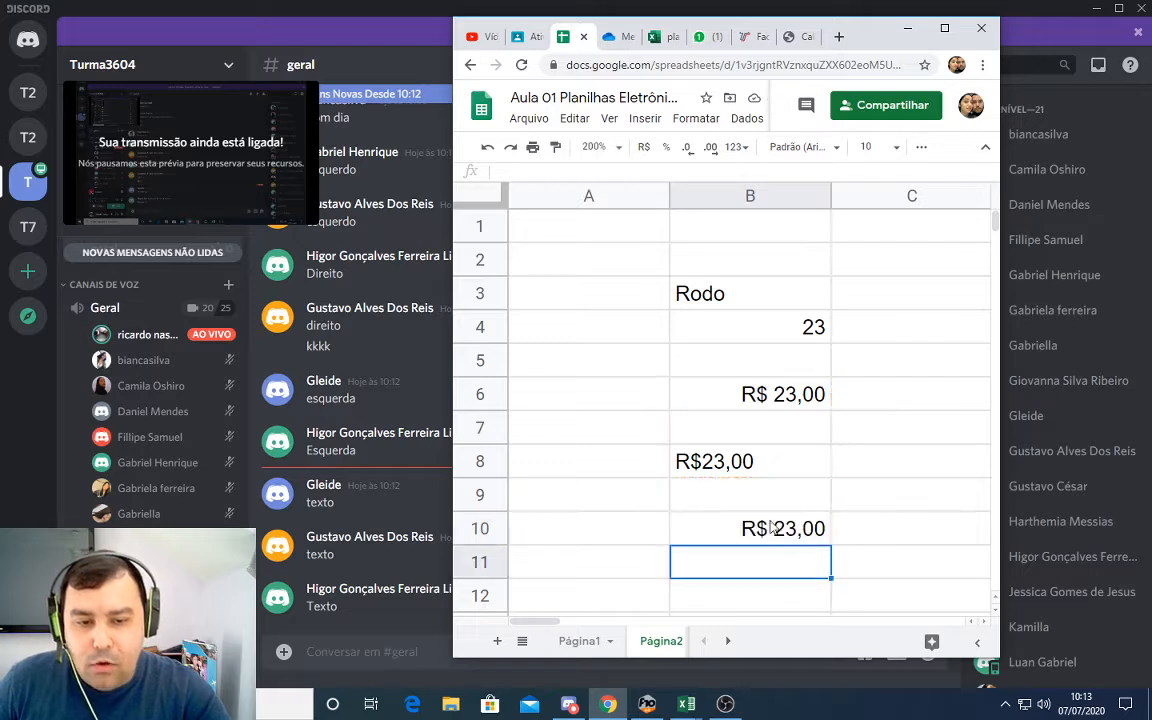
- Replace the sum in cell B10 with the text value and compare its alignment with the entry in B8
click(782, 530)
text(V)
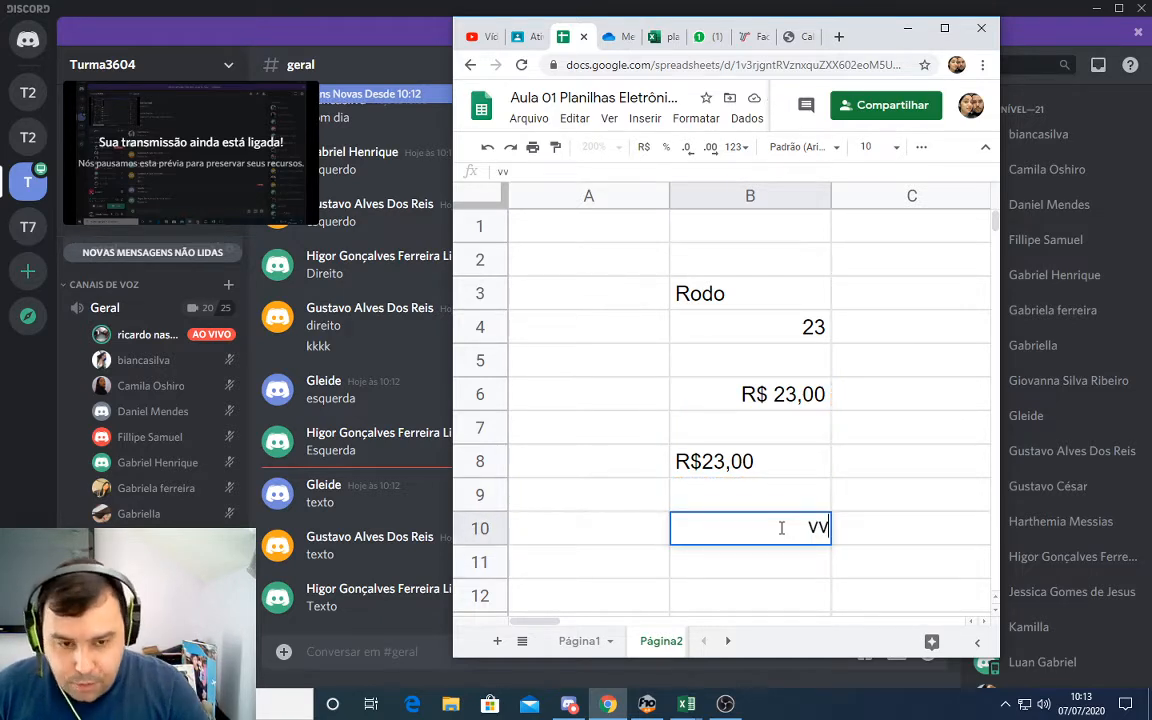
text(alue)
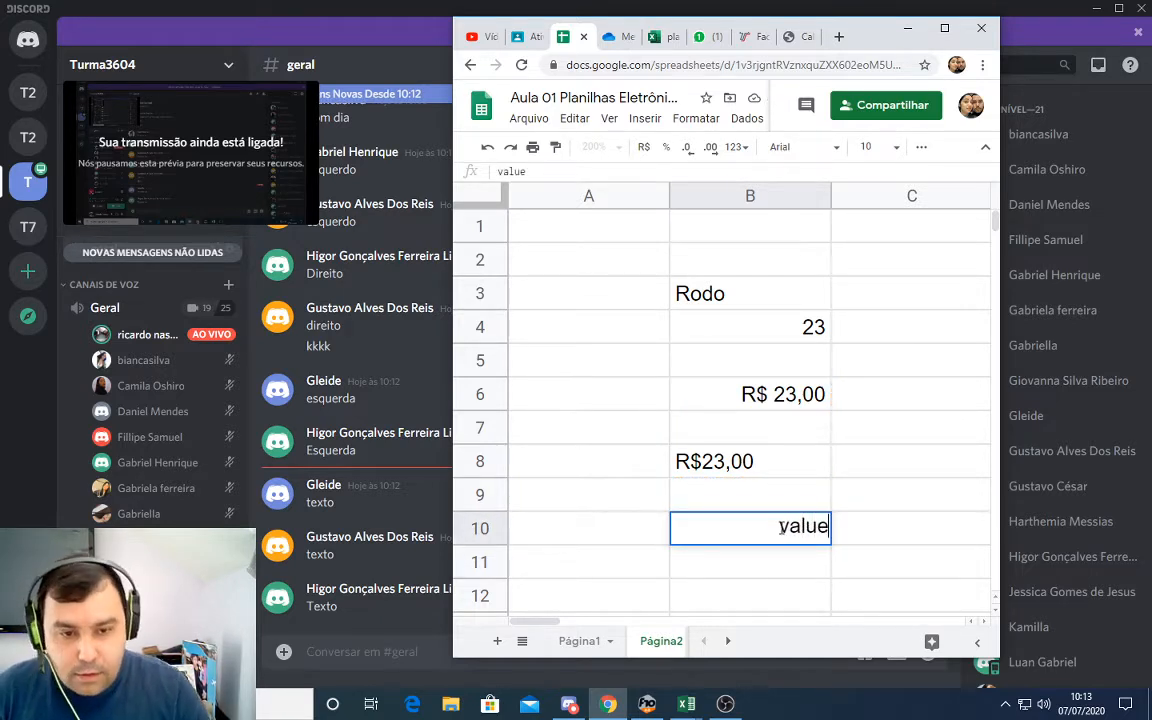
key(Return)
click(688, 532)
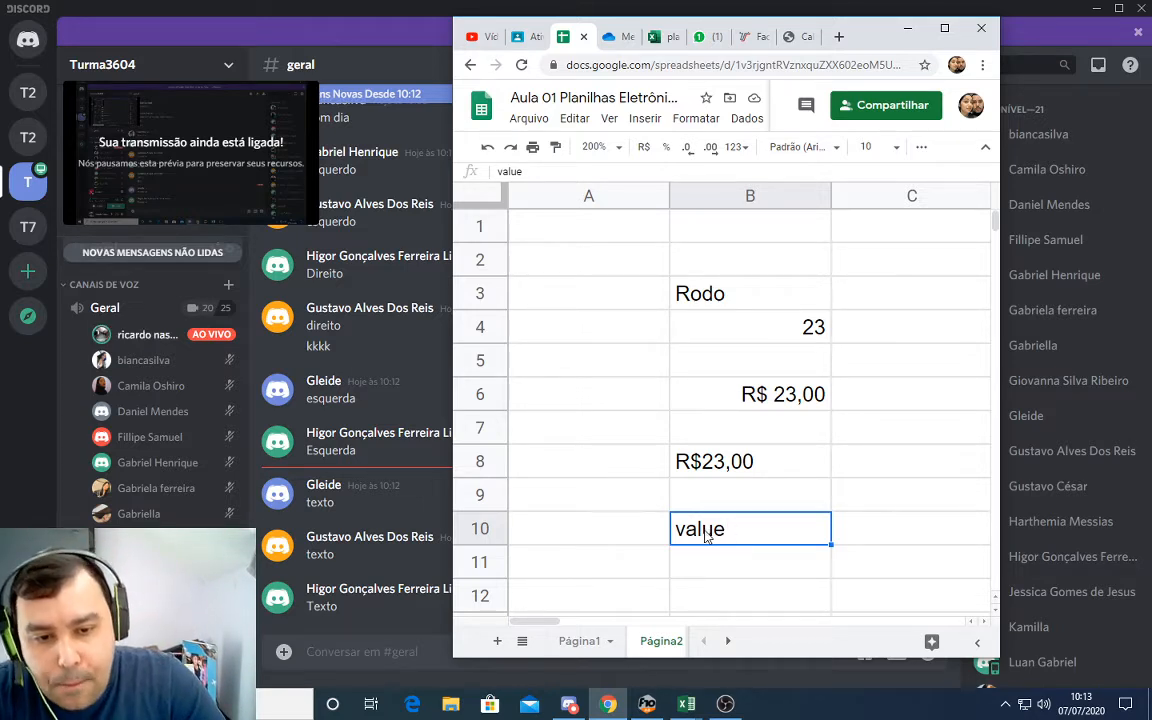
click(720, 465)
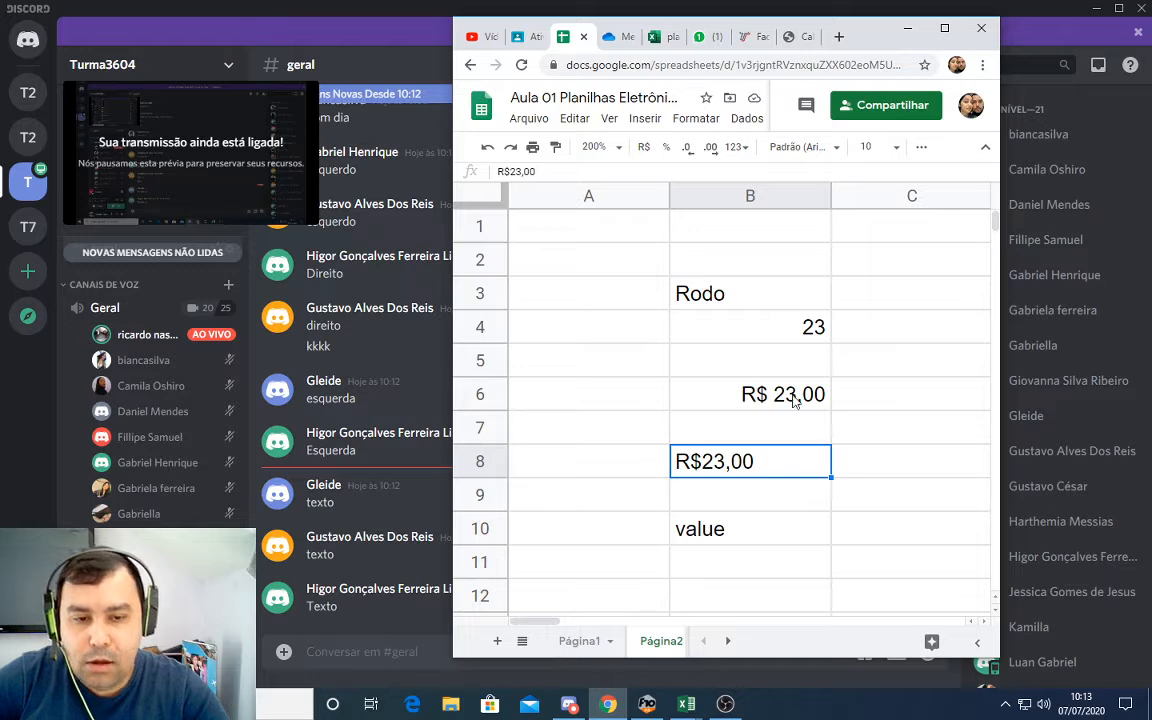
- Clear the contents of B2:B11 on Página2 and open the Página1 sheet in a maximized window
drag(728, 260, 727, 555)
key(Delete)
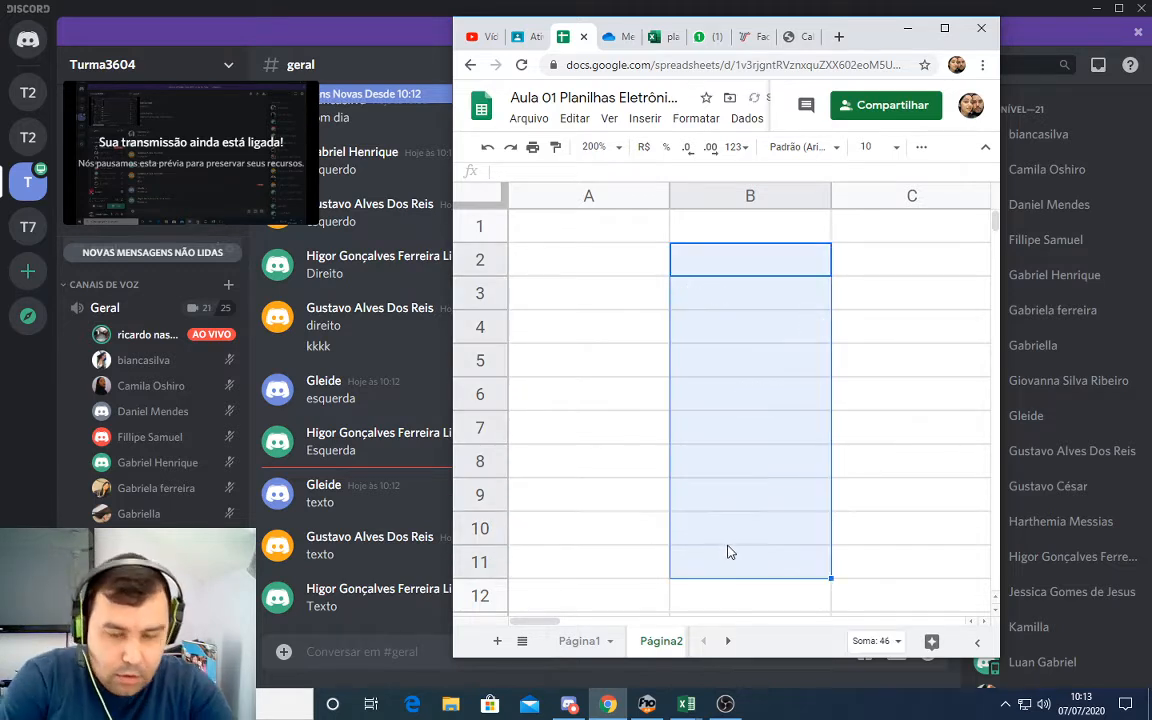
click(598, 643)
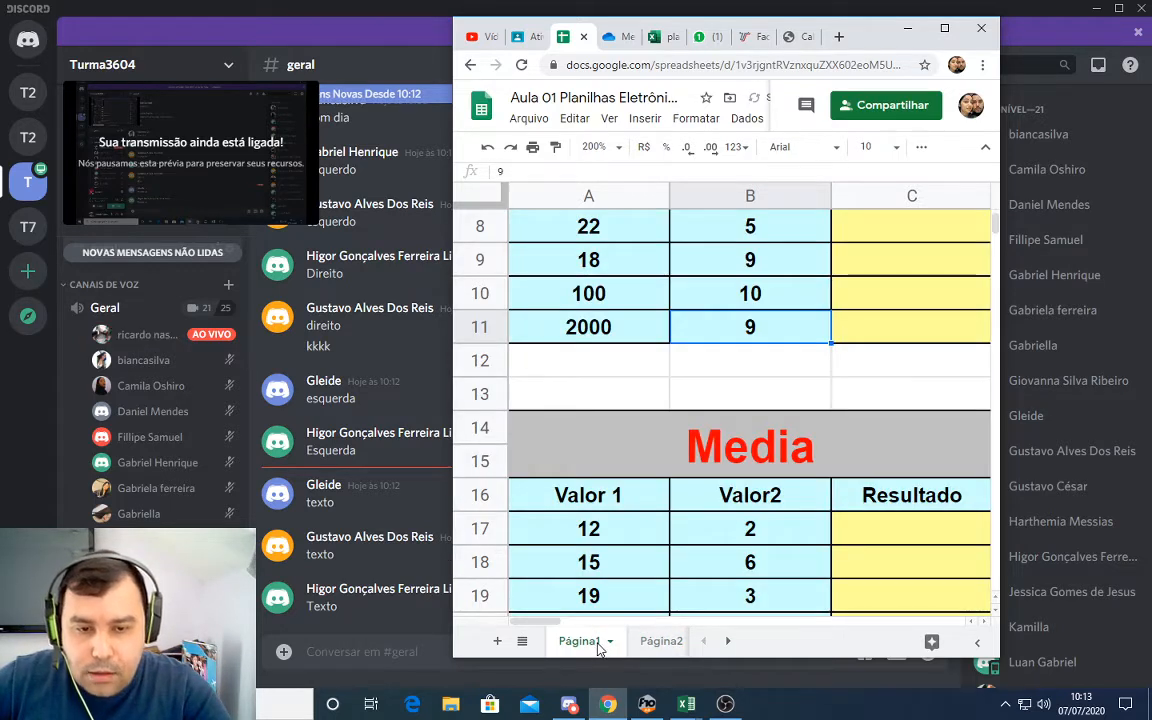
click(945, 30)
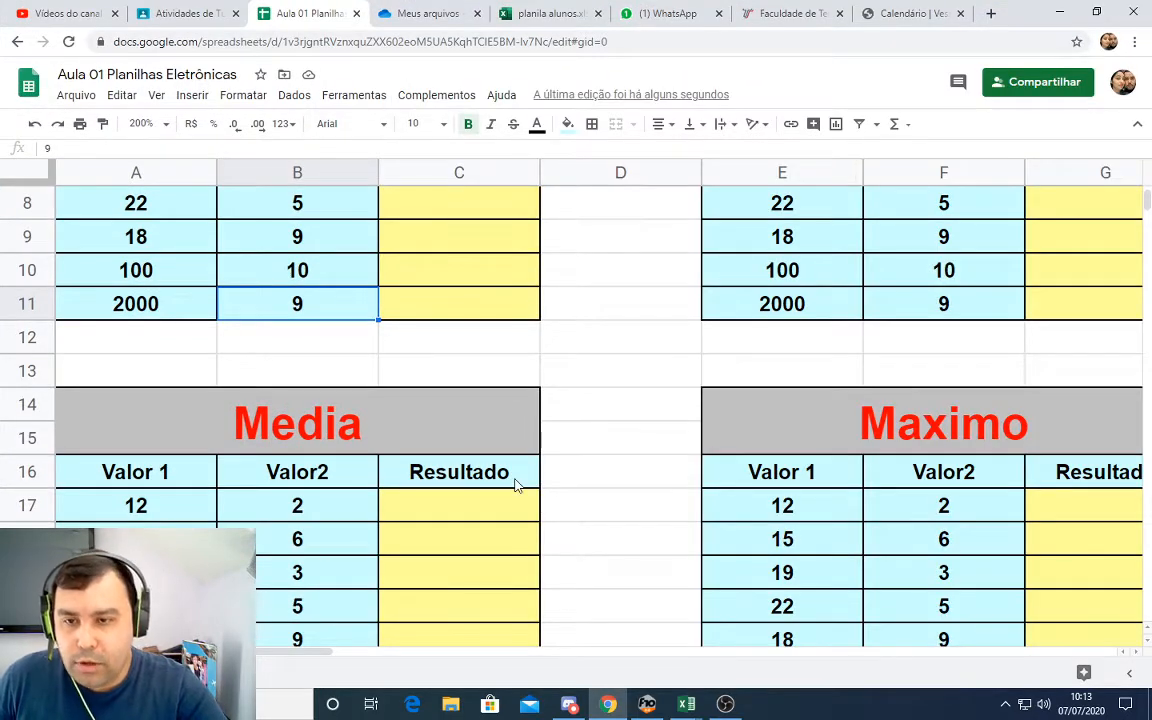
- Look over the exercise tables on Página1, check the Turma3604 chat in Discord, and return to the spreadsheet in Chrome
scroll(516, 482, up, 3)
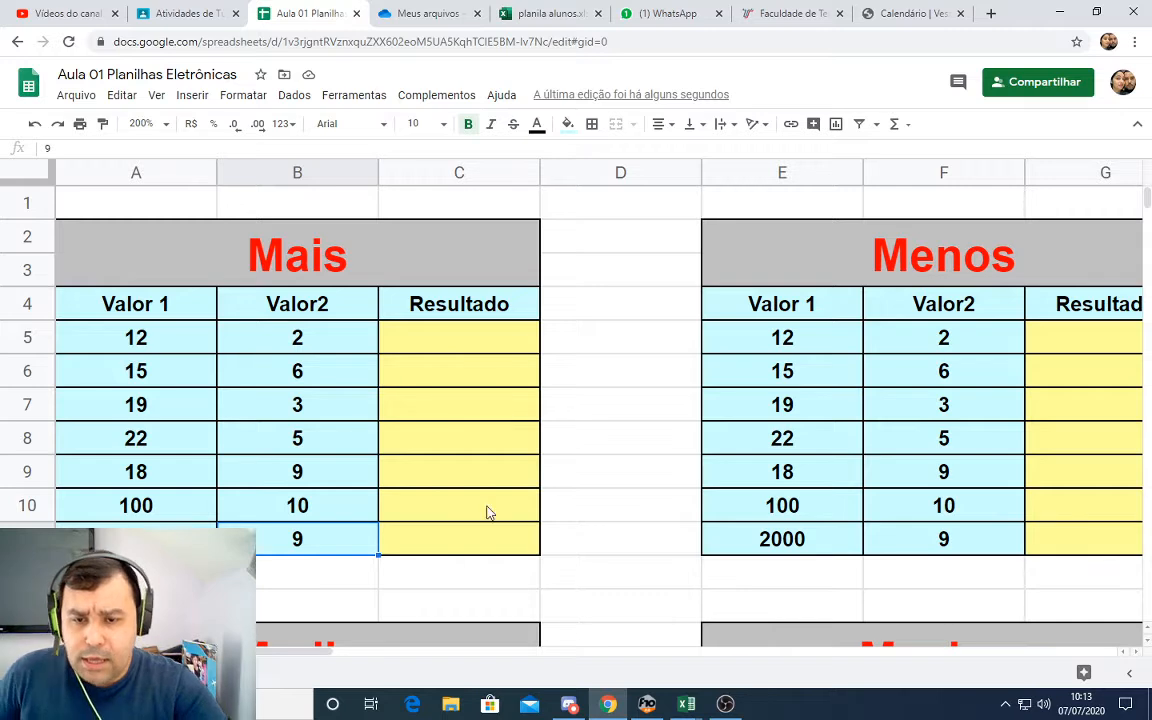
scroll(558, 505, down, 7)
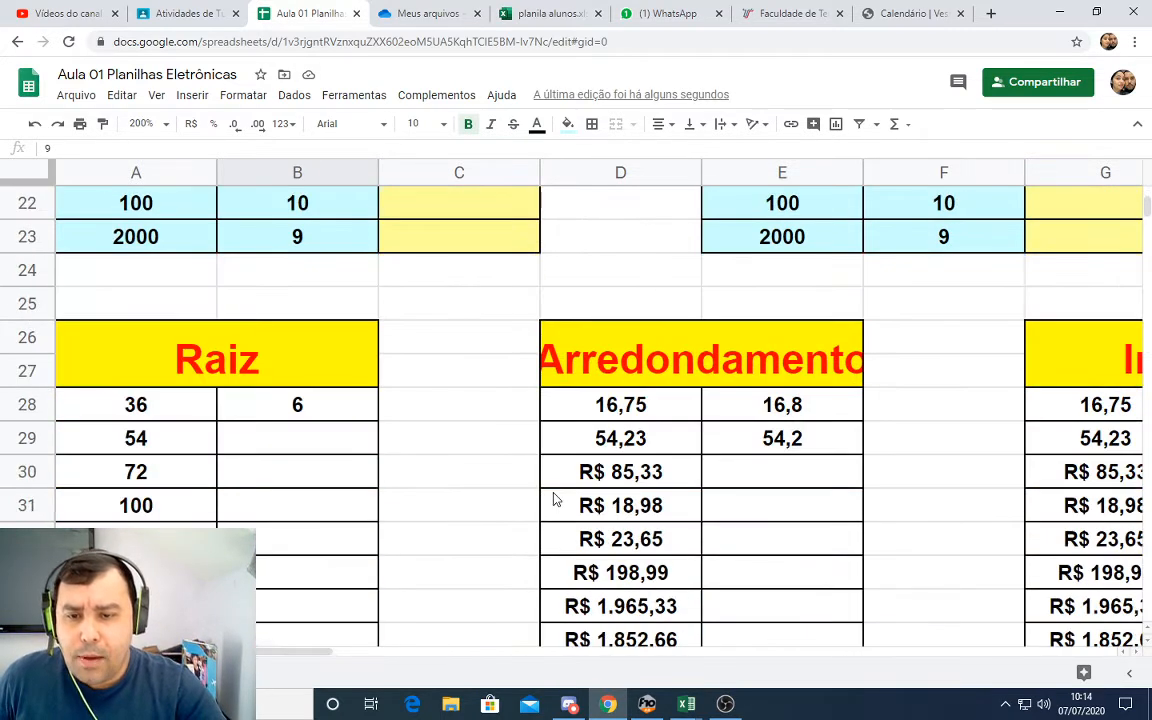
scroll(557, 497, down, 2)
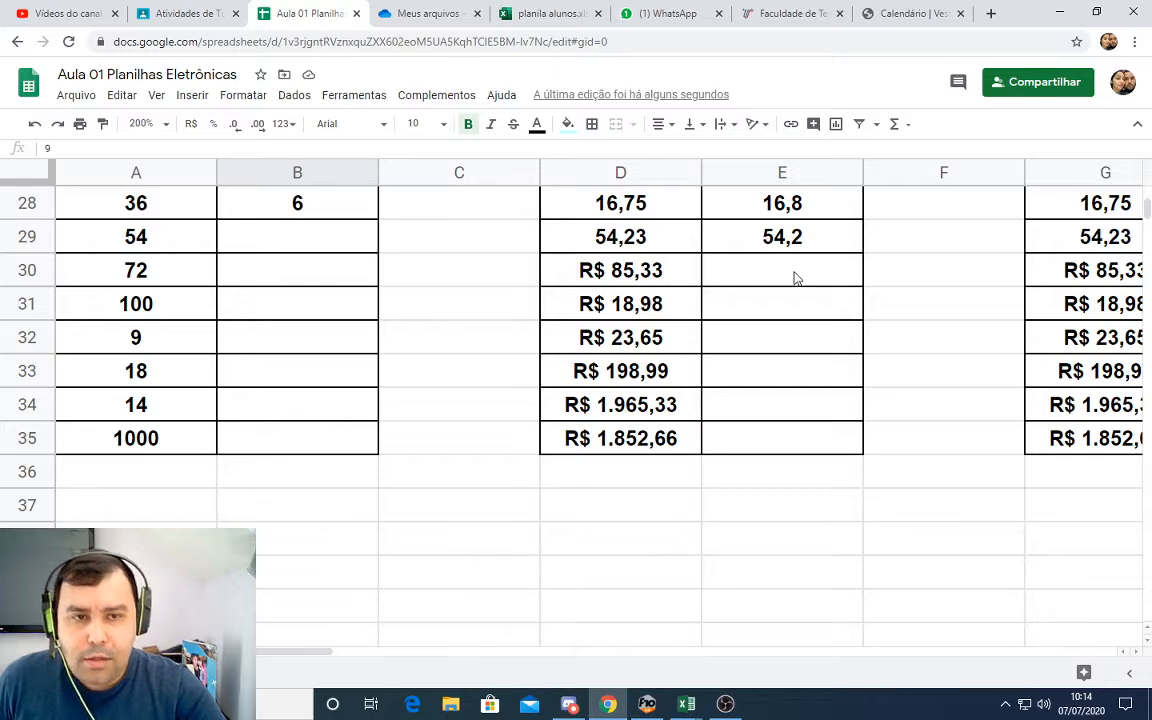
scroll(697, 303, up, 9)
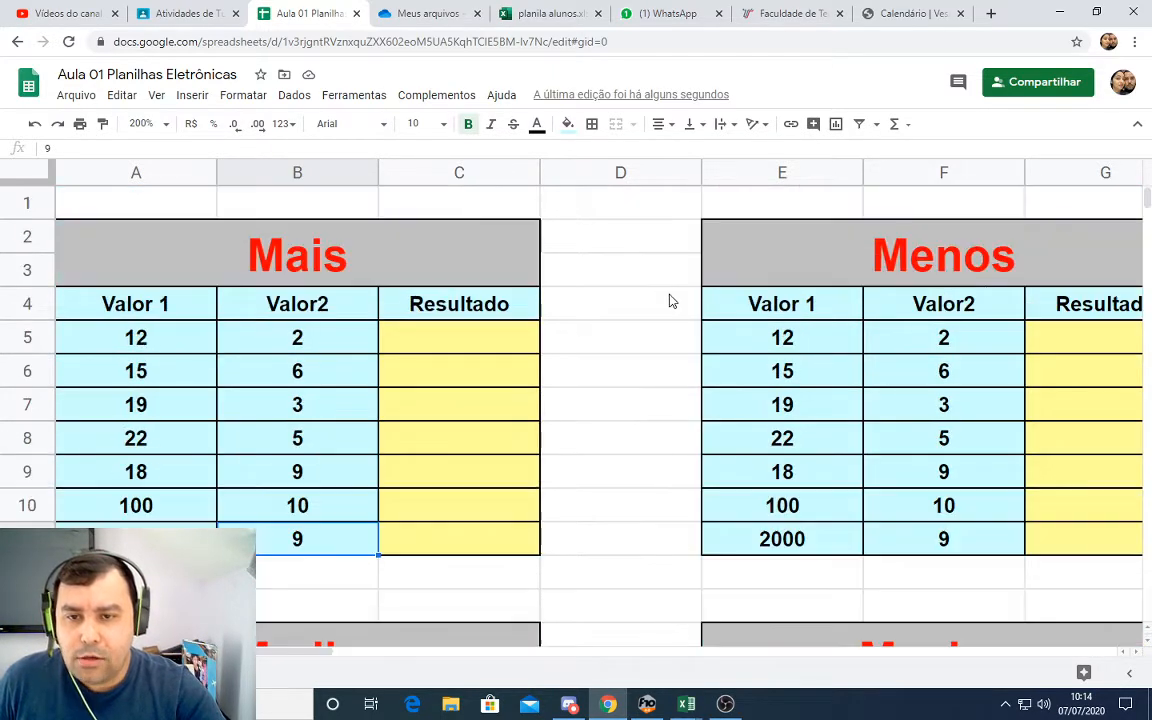
click(576, 707)
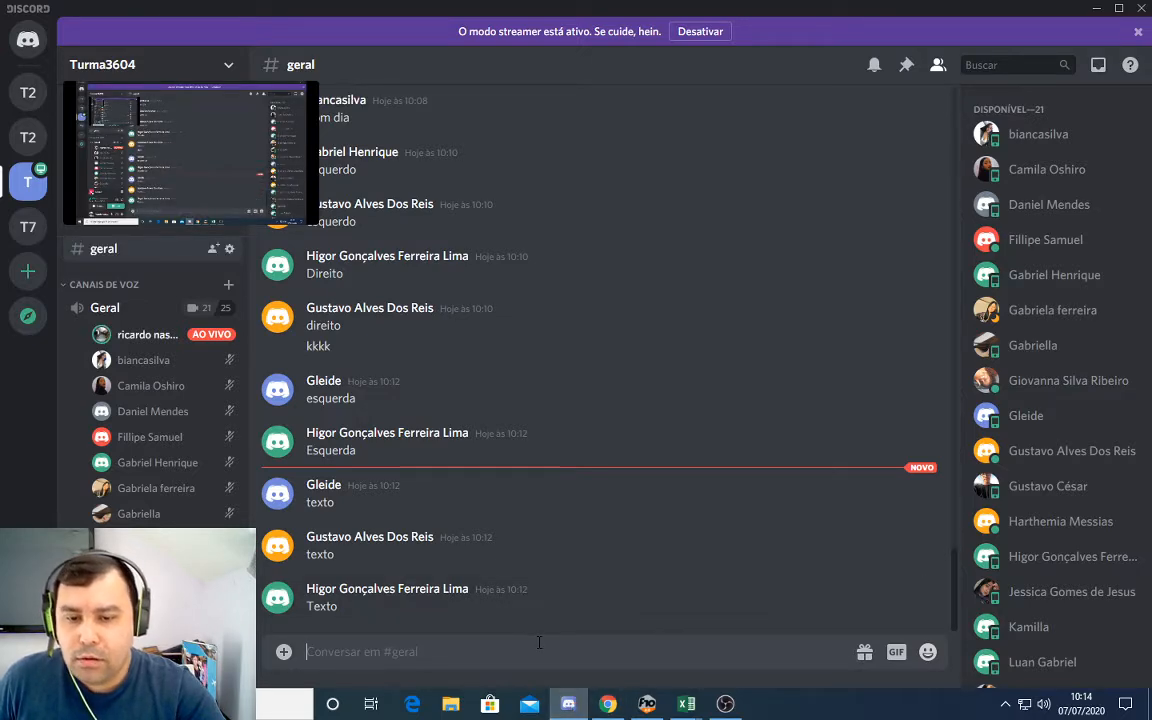
key(alt+Tab)
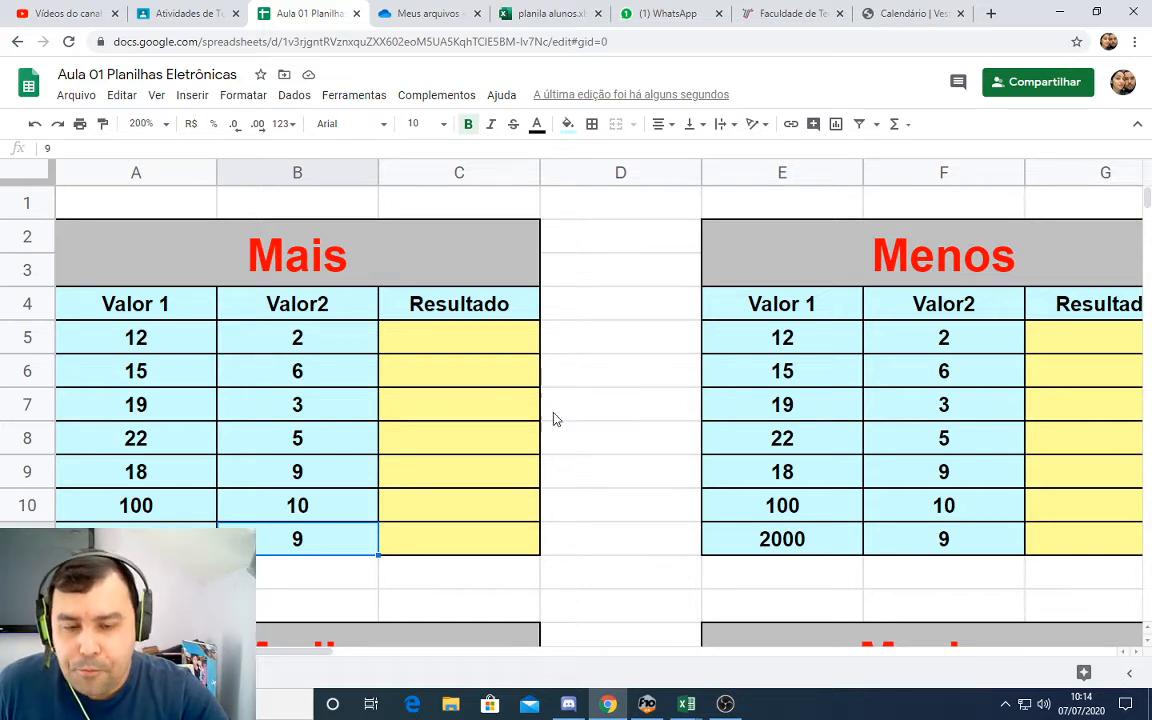
scroll(572, 412, down, 1)
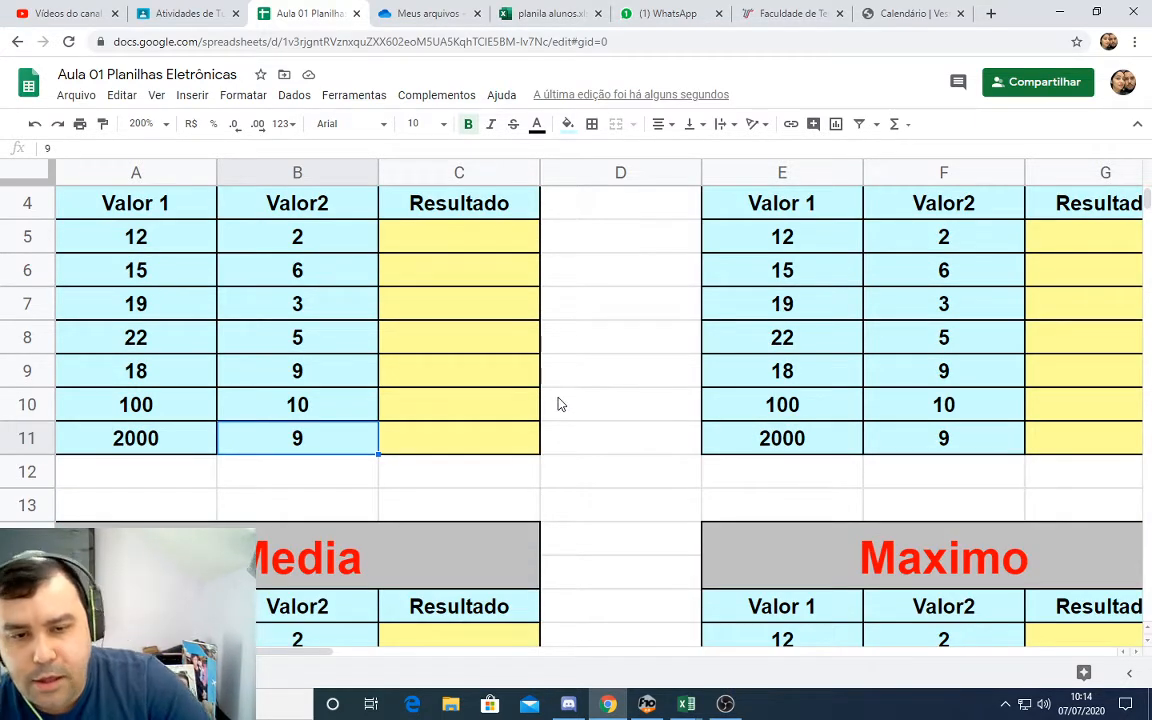
scroll(560, 404, up, 1)
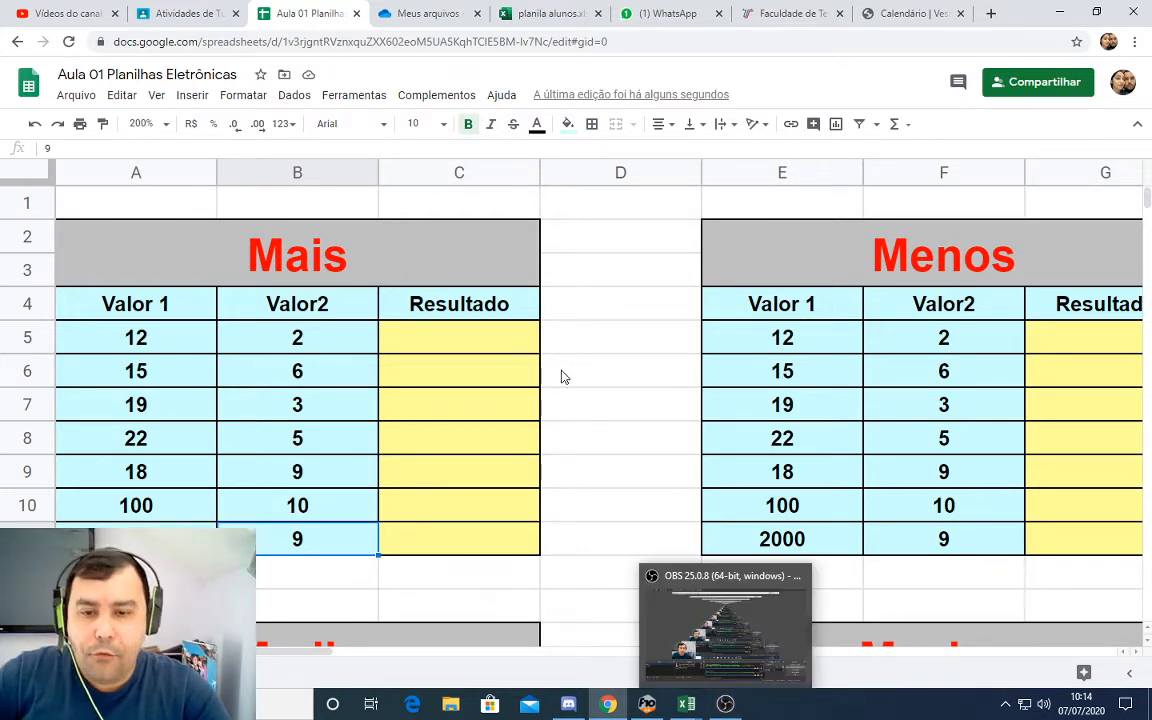
- Enter the addition formula =A5+B5 in cell C5 of the Mais table and select the cell to review it
click(487, 344)
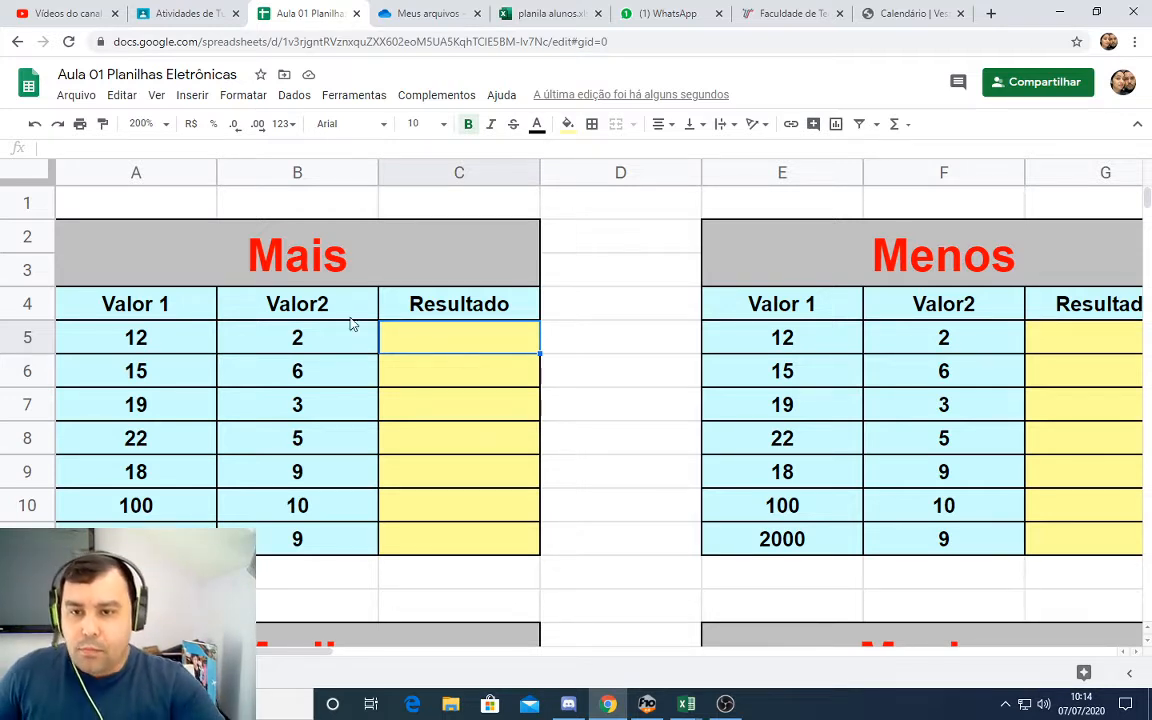
click(289, 281)
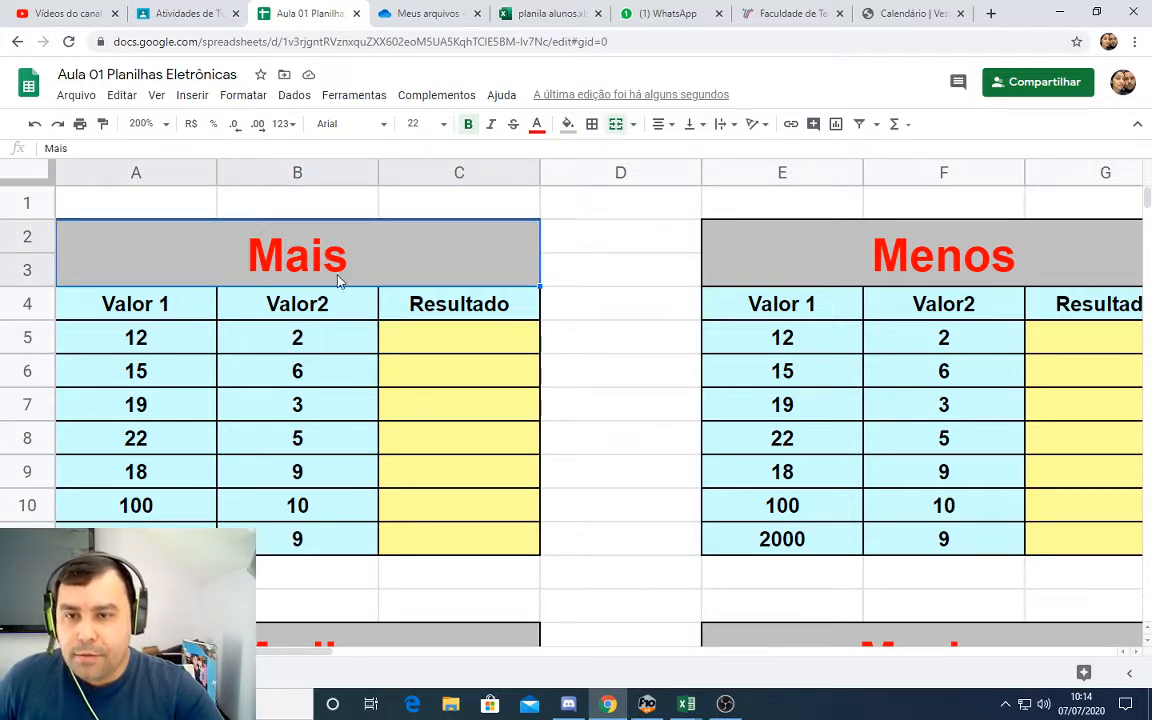
click(420, 344)
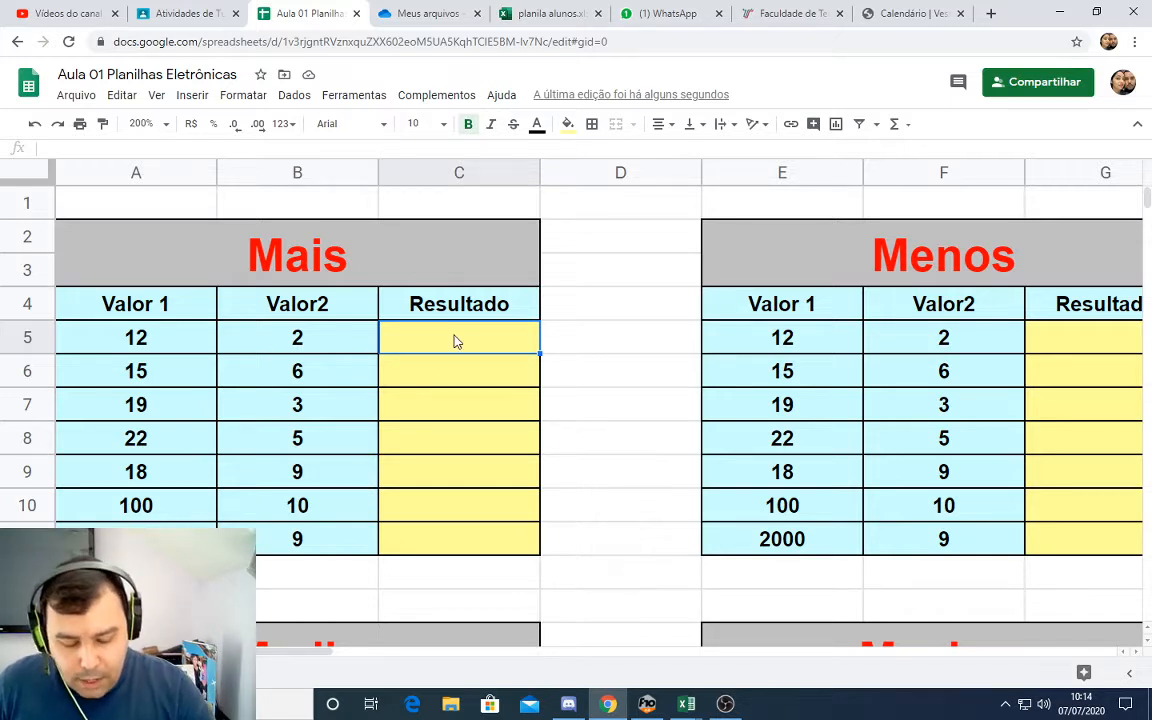
text(=)
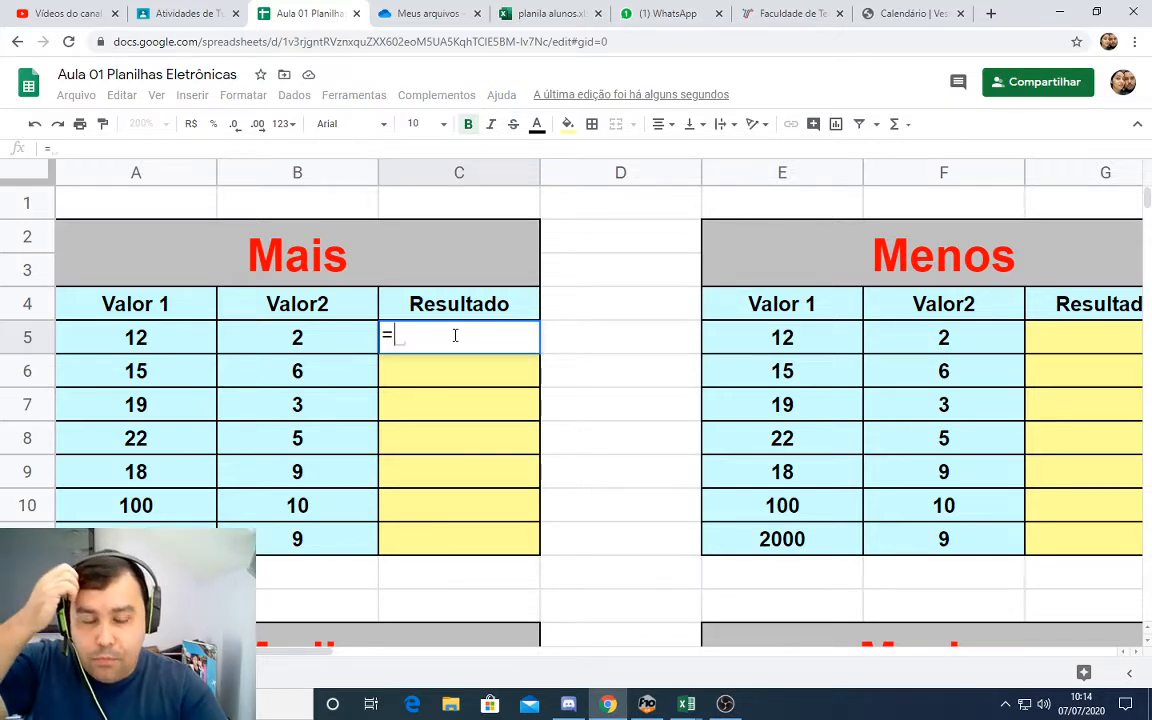
click(128, 347)
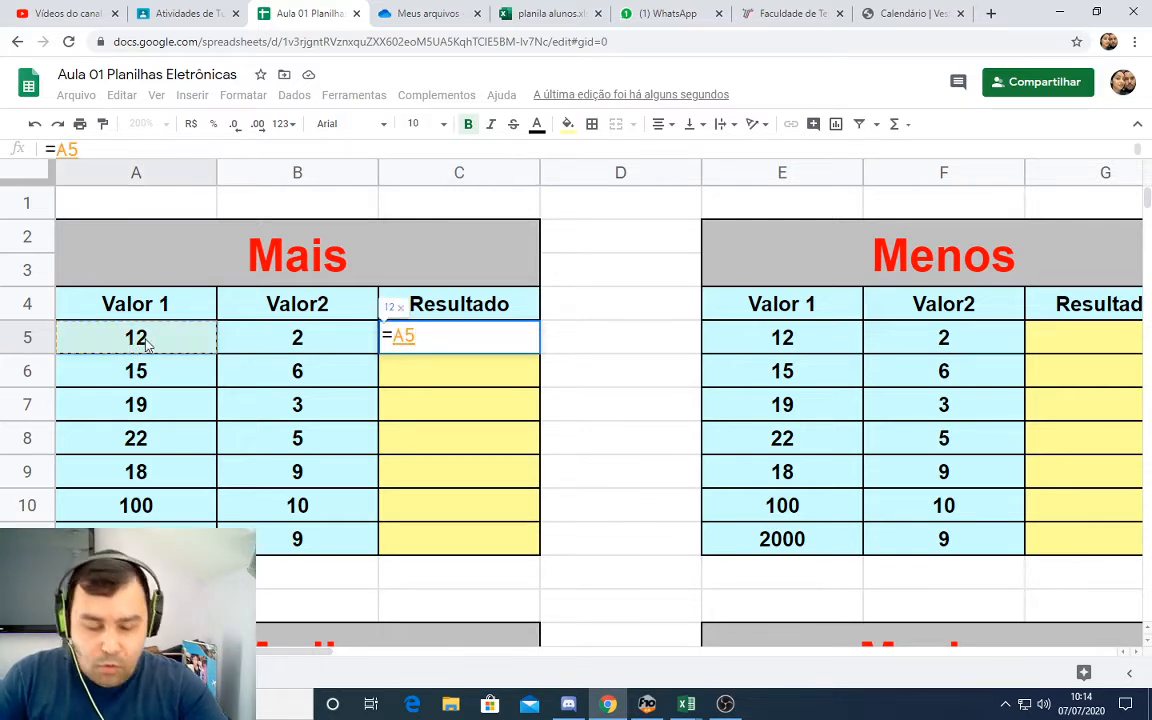
text(+)
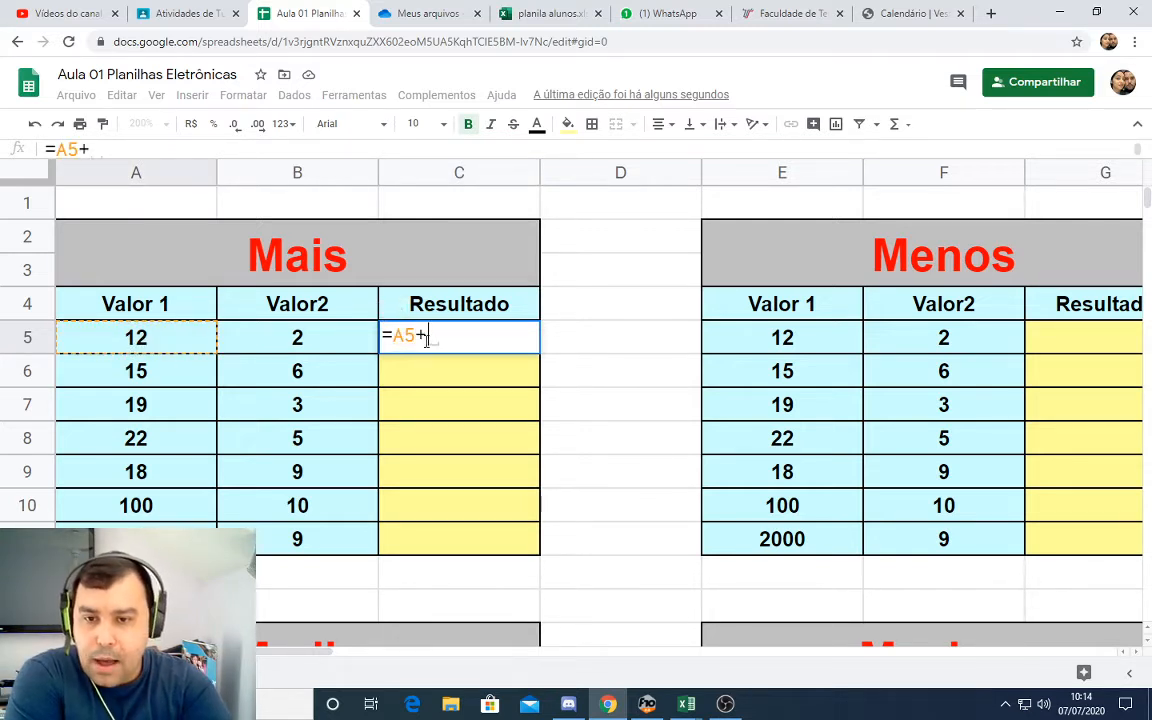
click(328, 340)
key(Return)
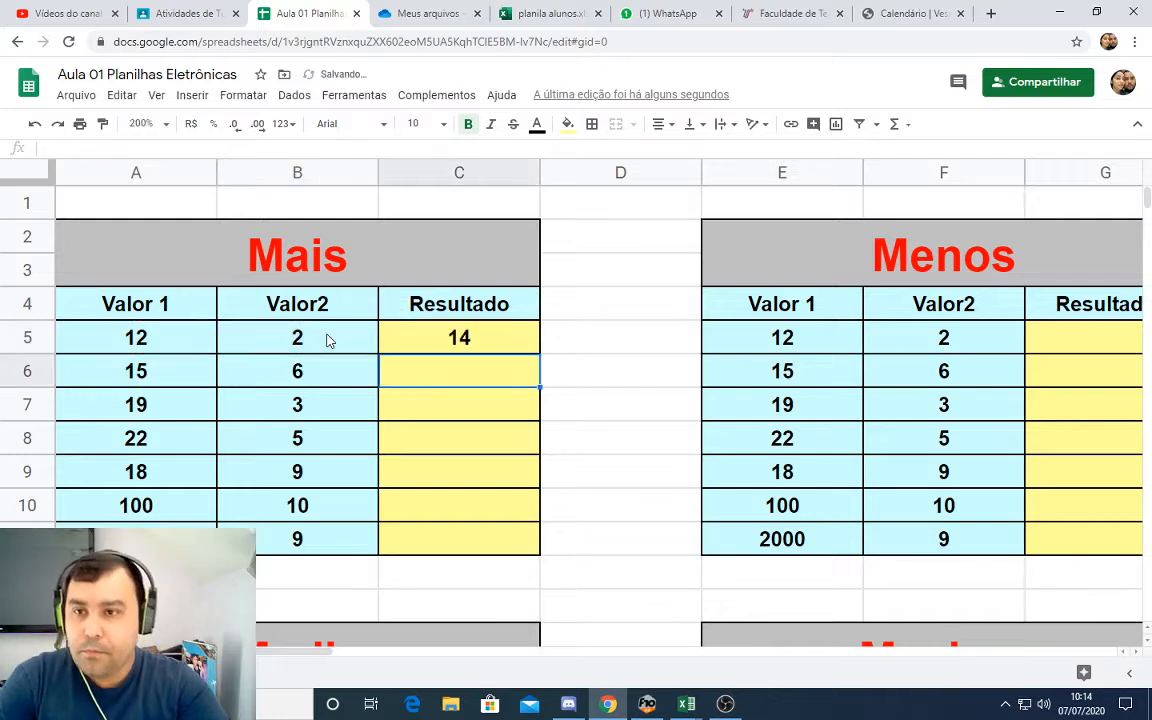
click(445, 345)
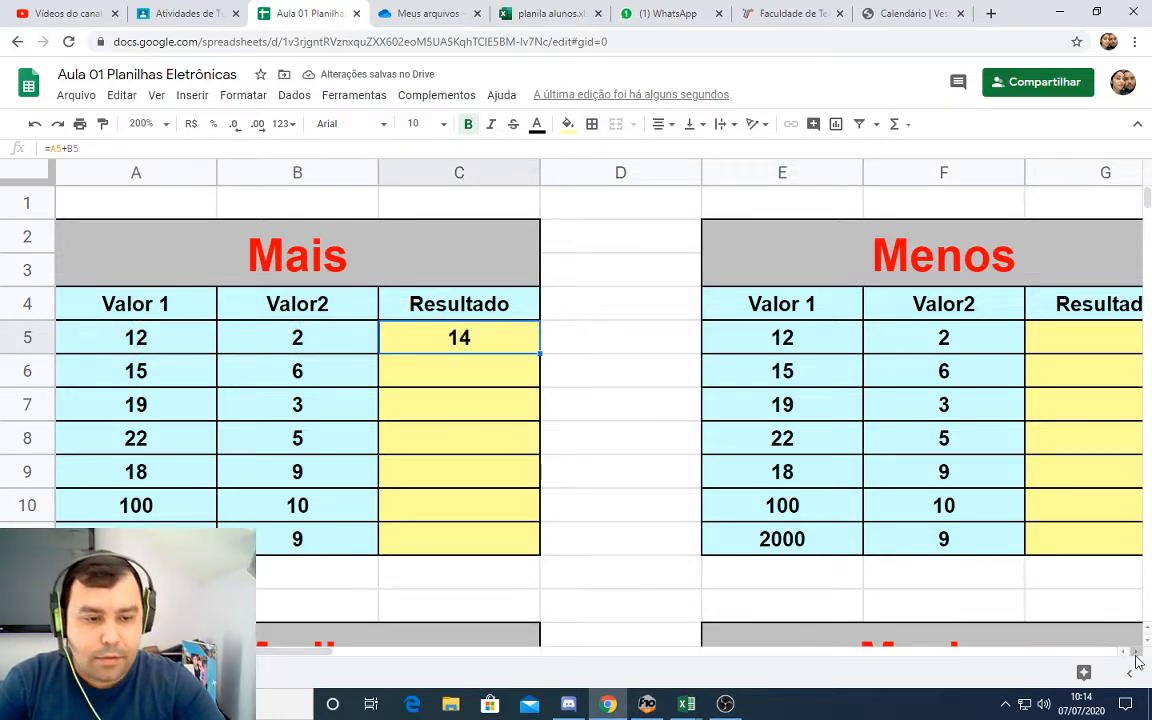
- Enter the subtraction formula =E5-F5 in cell G5 of the Menos table and select the cell to review it
click(1137, 652)
click(1137, 652)
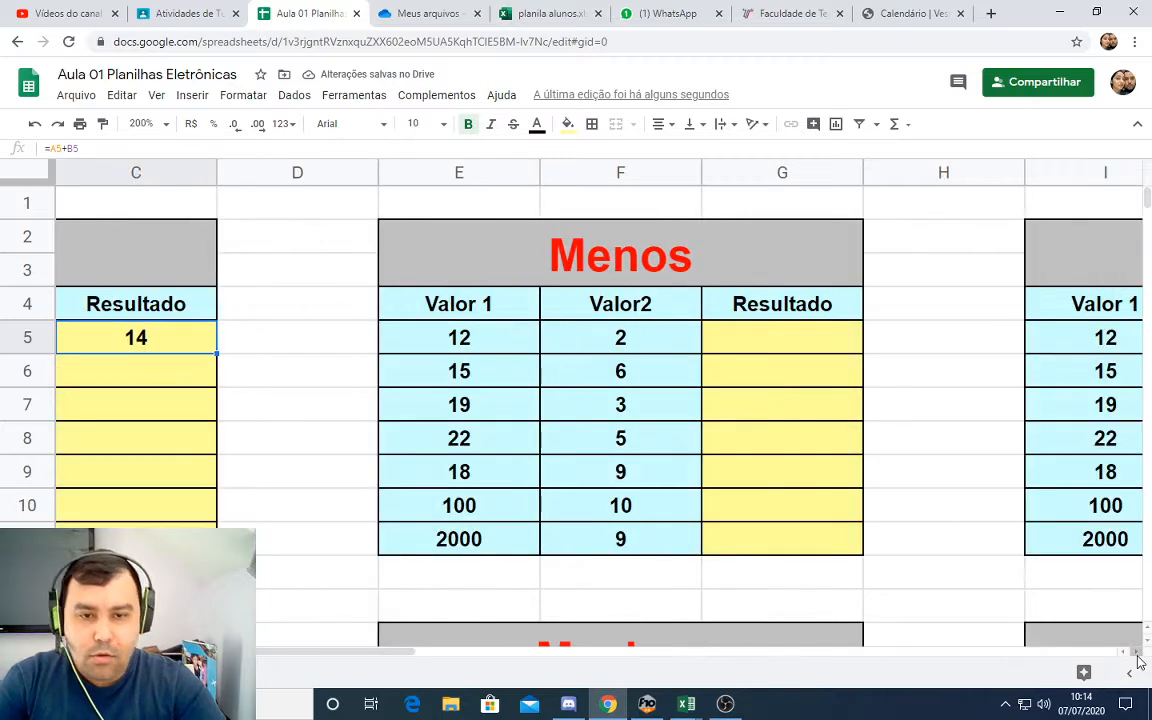
click(782, 348)
text(=)
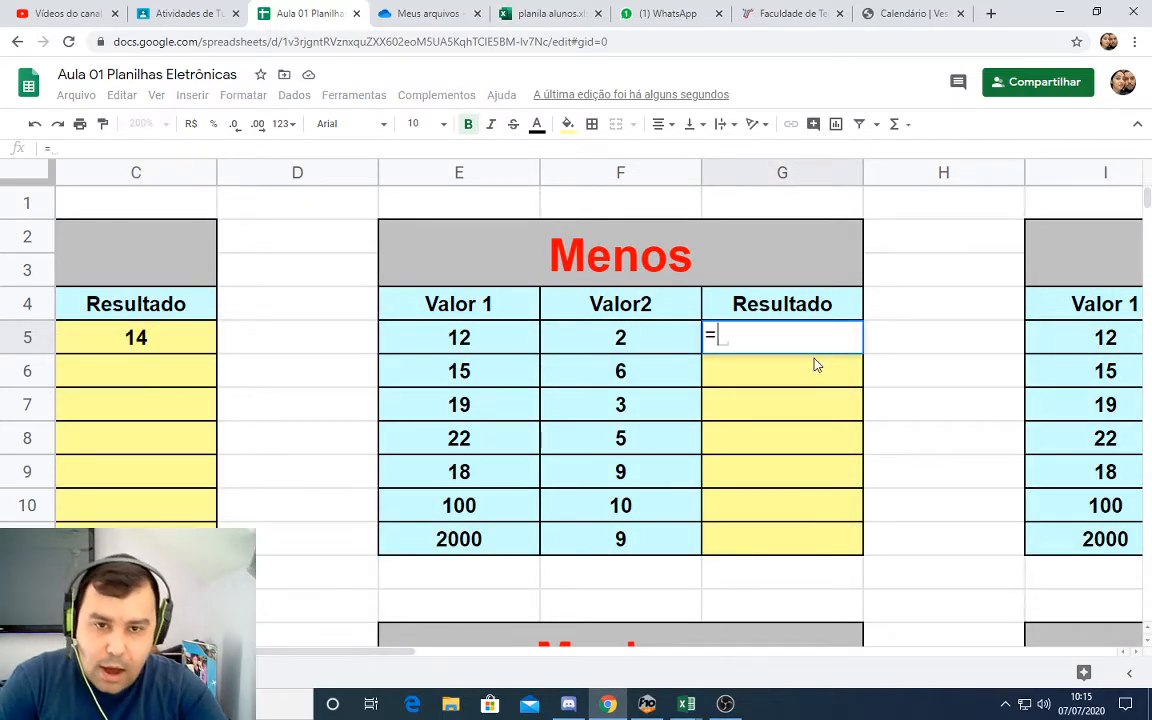
click(493, 336)
text(-)
click(610, 345)
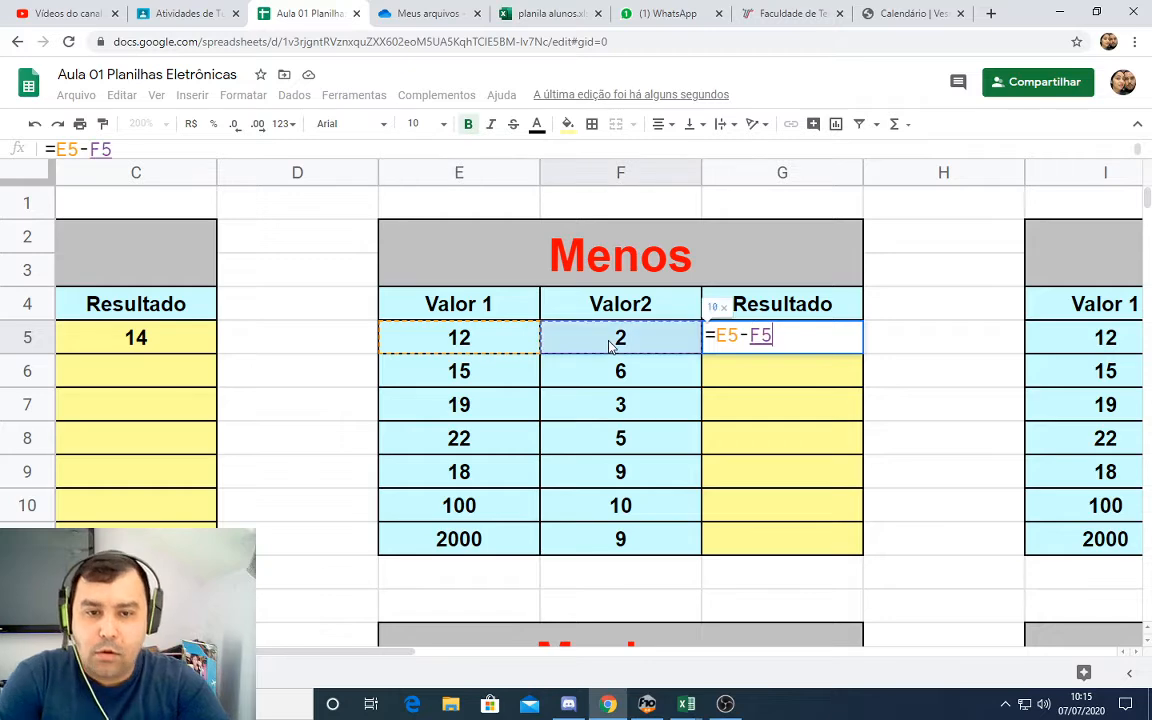
key(Return)
click(751, 342)
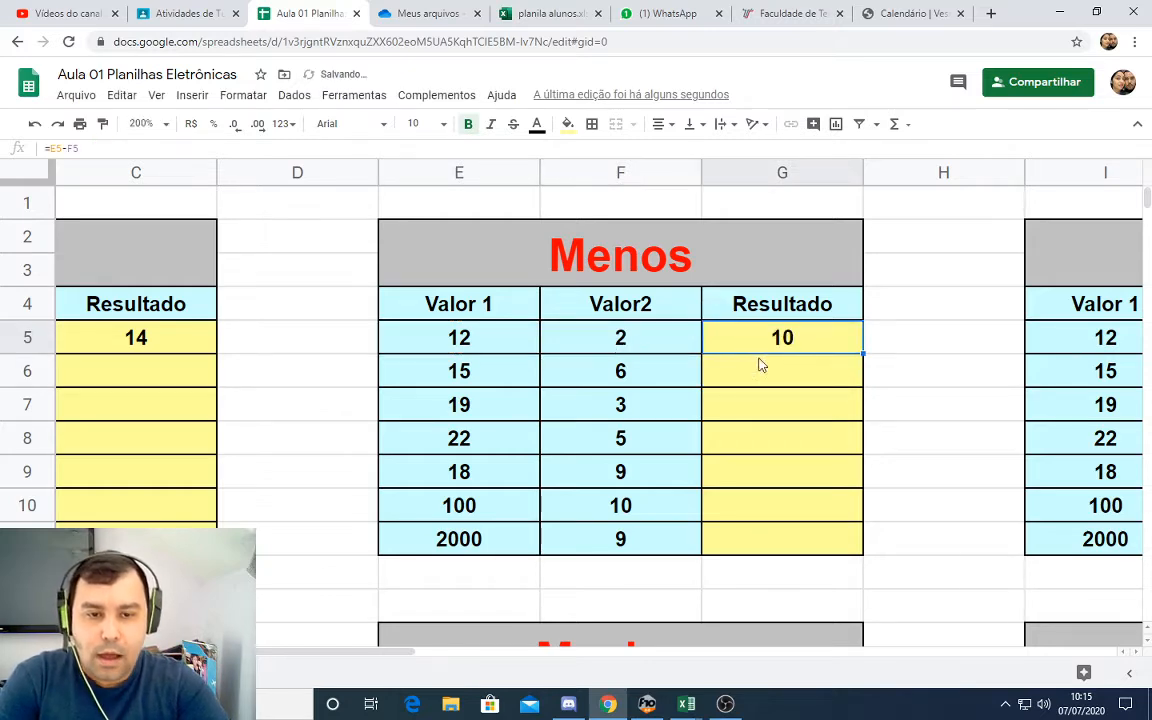
- Enter the multiplication formula =I5*J5 in result cell K5 of the Vezes table
click(1135, 652)
click(1135, 652)
click(1135, 652)
click(1135, 652)
click(756, 339)
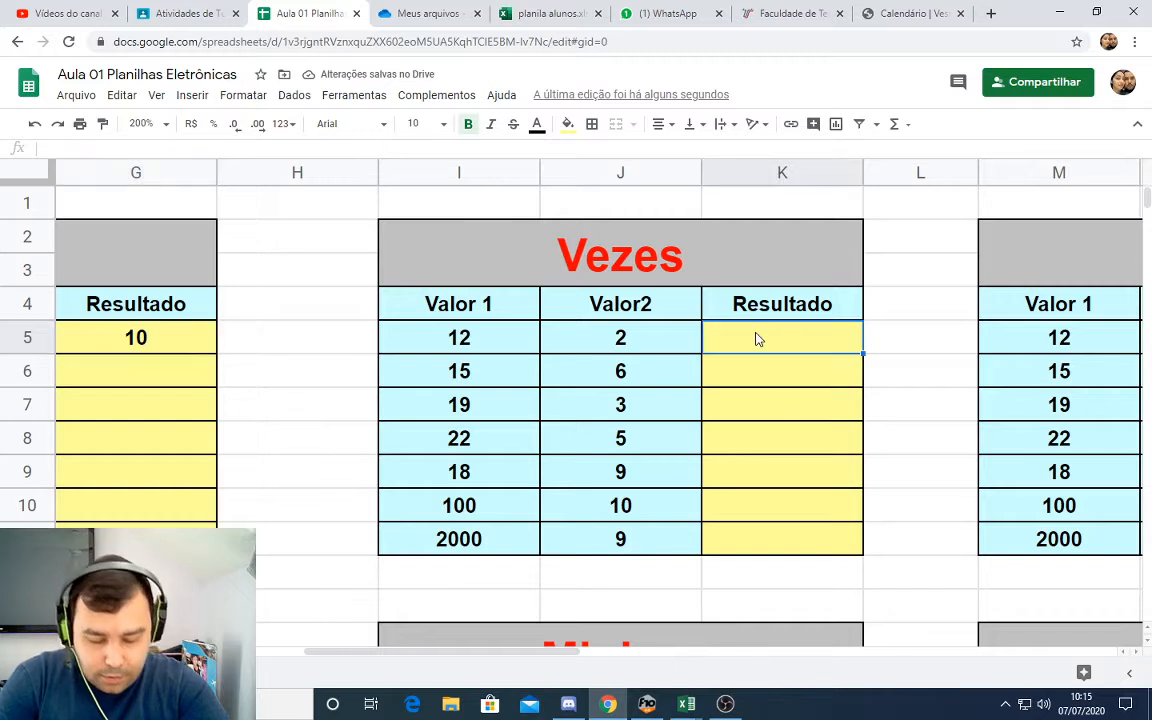
text(=)
click(468, 341)
text(*)
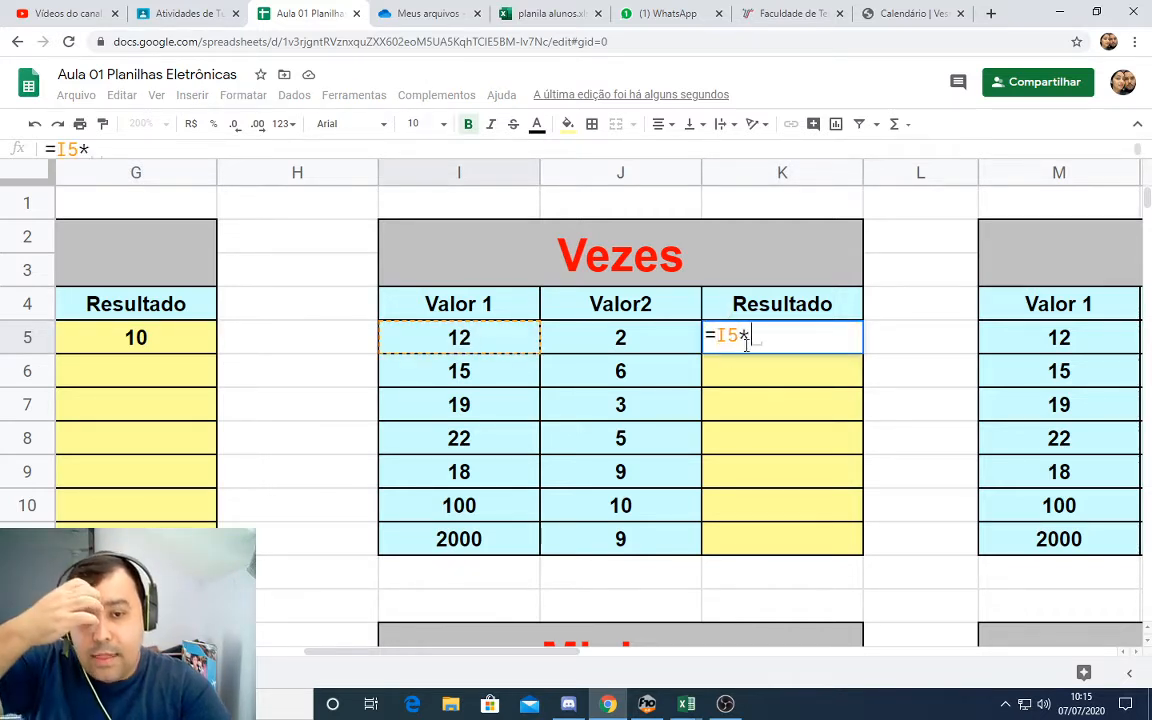
click(630, 340)
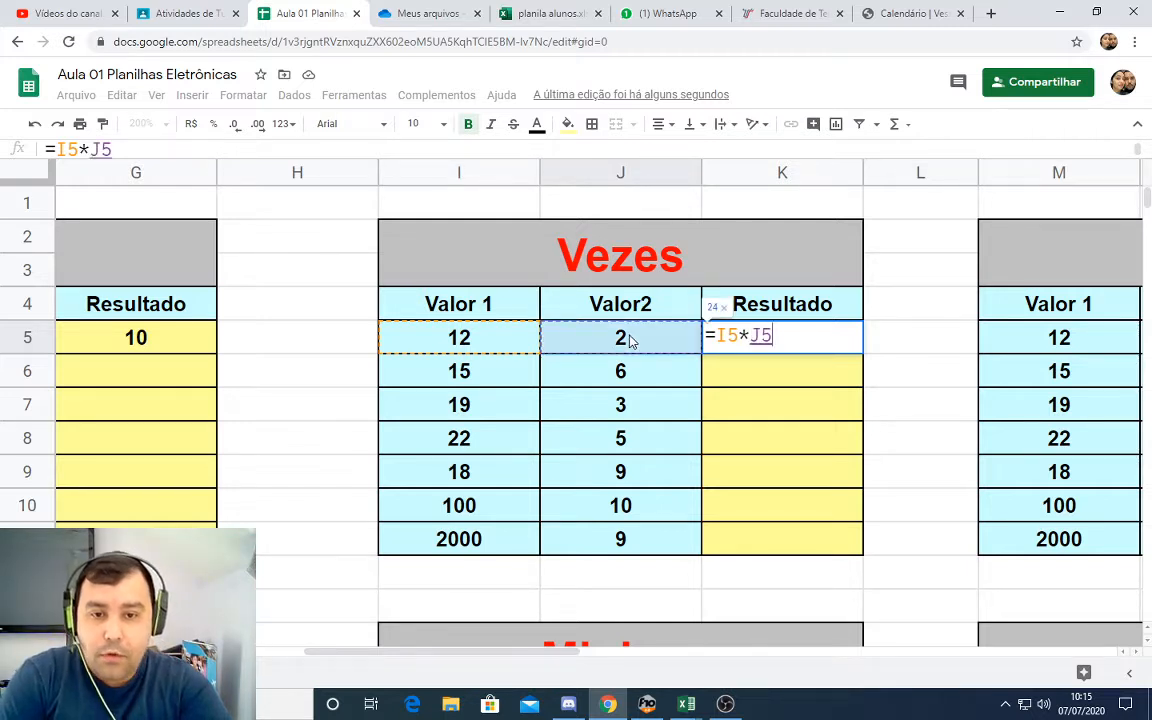
key(Return)
- Enter the division formula =M5/N5 in result cell O5 of the Dividir table
click(1138, 651)
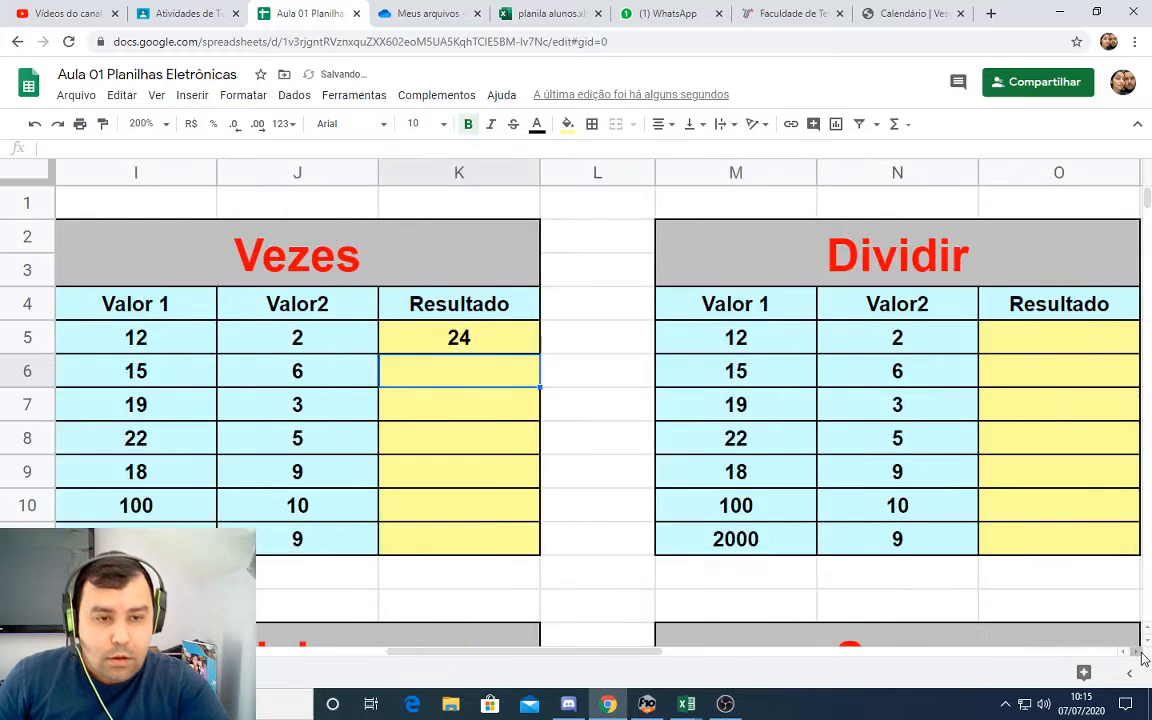
click(1138, 651)
click(868, 337)
text(=)
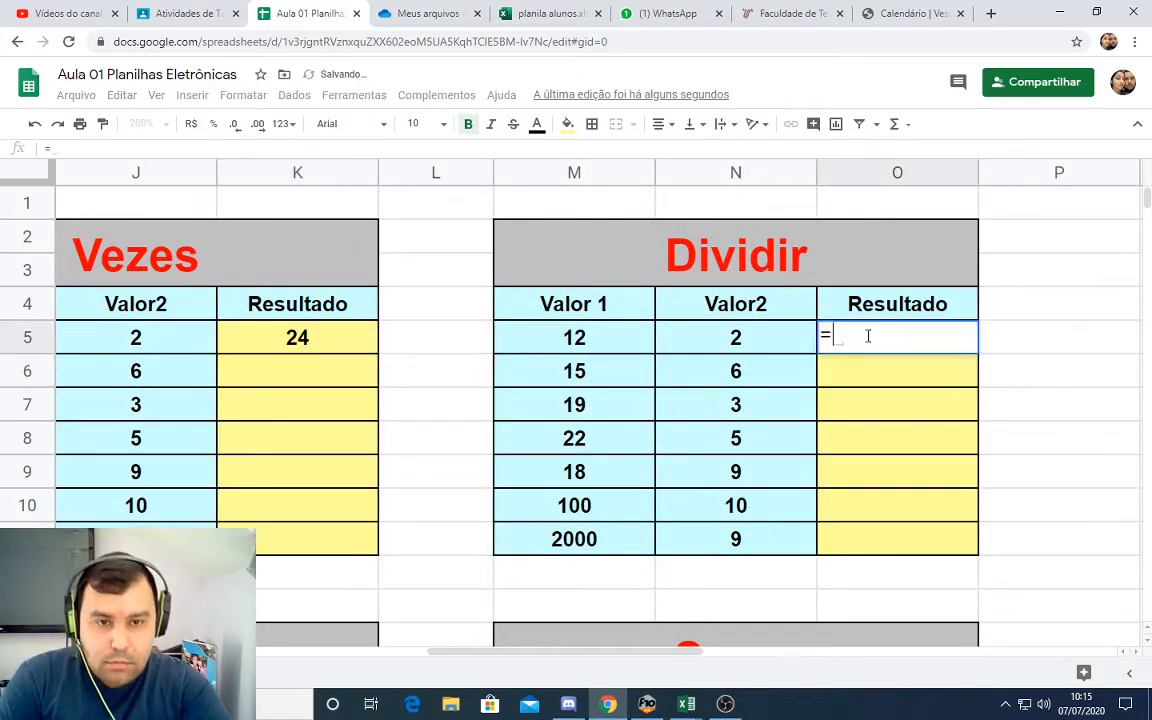
click(594, 339)
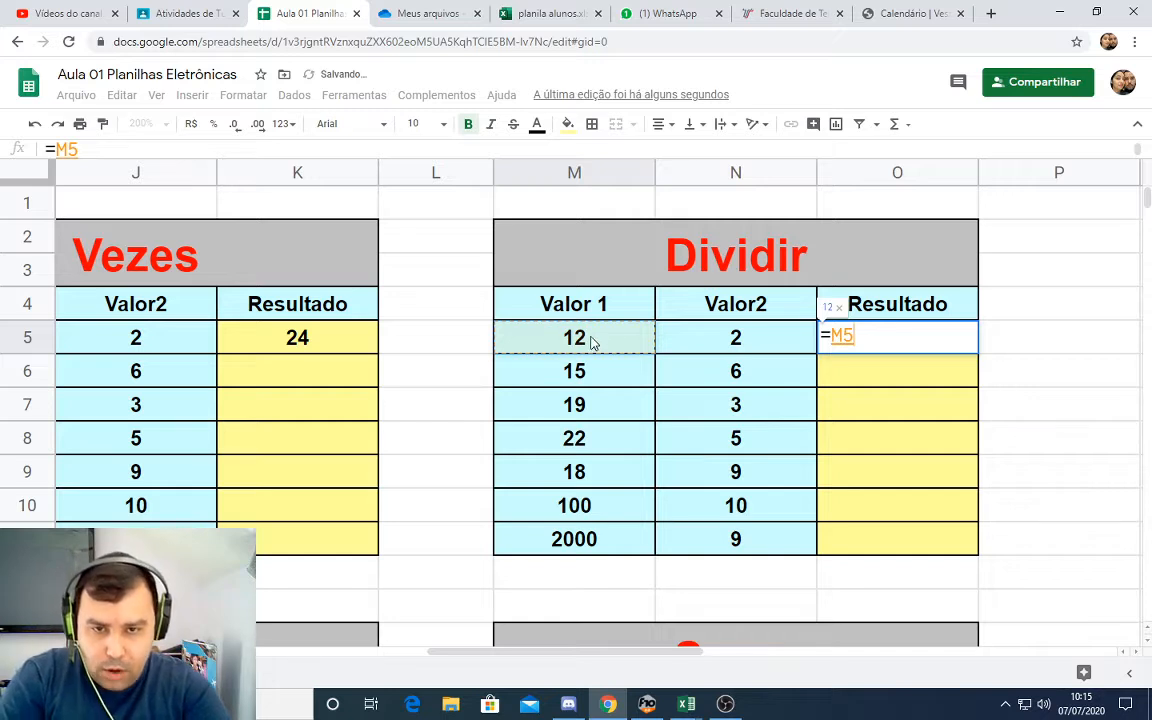
text(/)
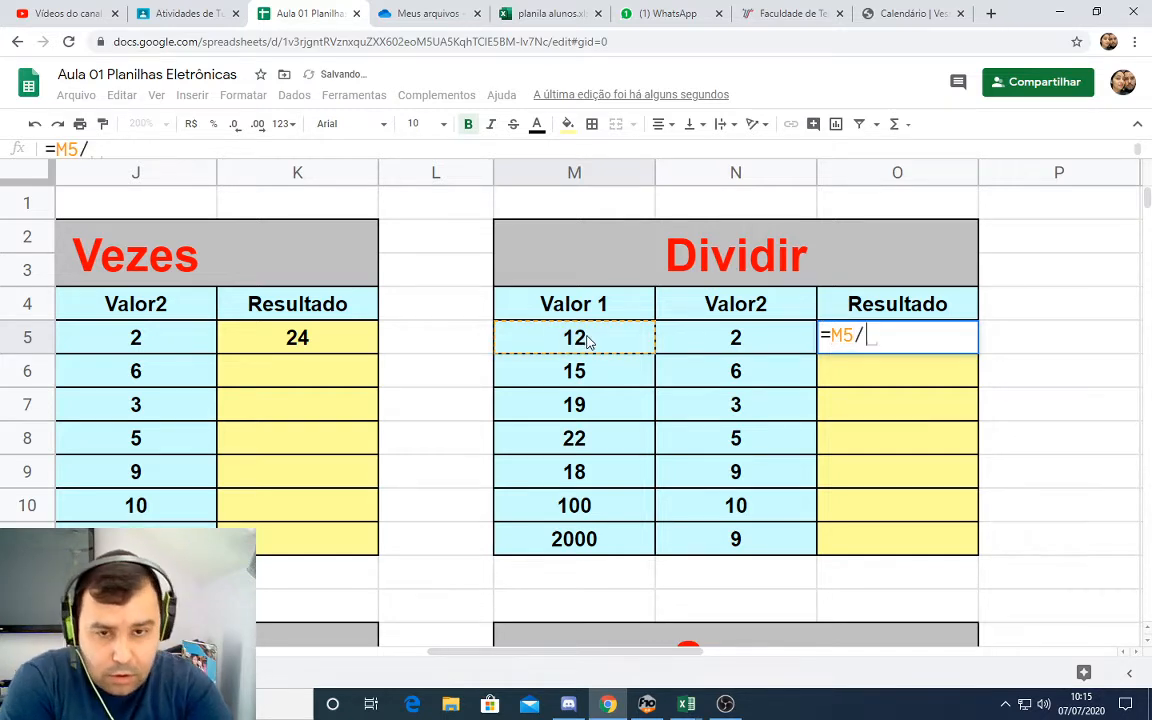
click(741, 342)
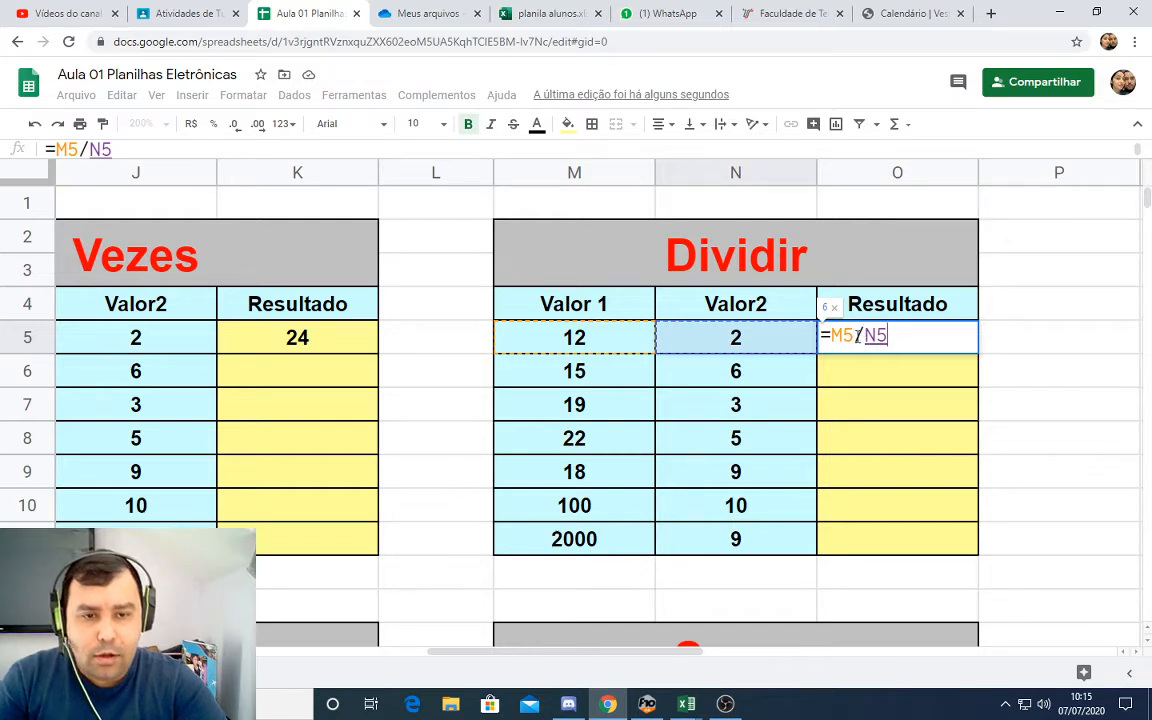
key(Return)
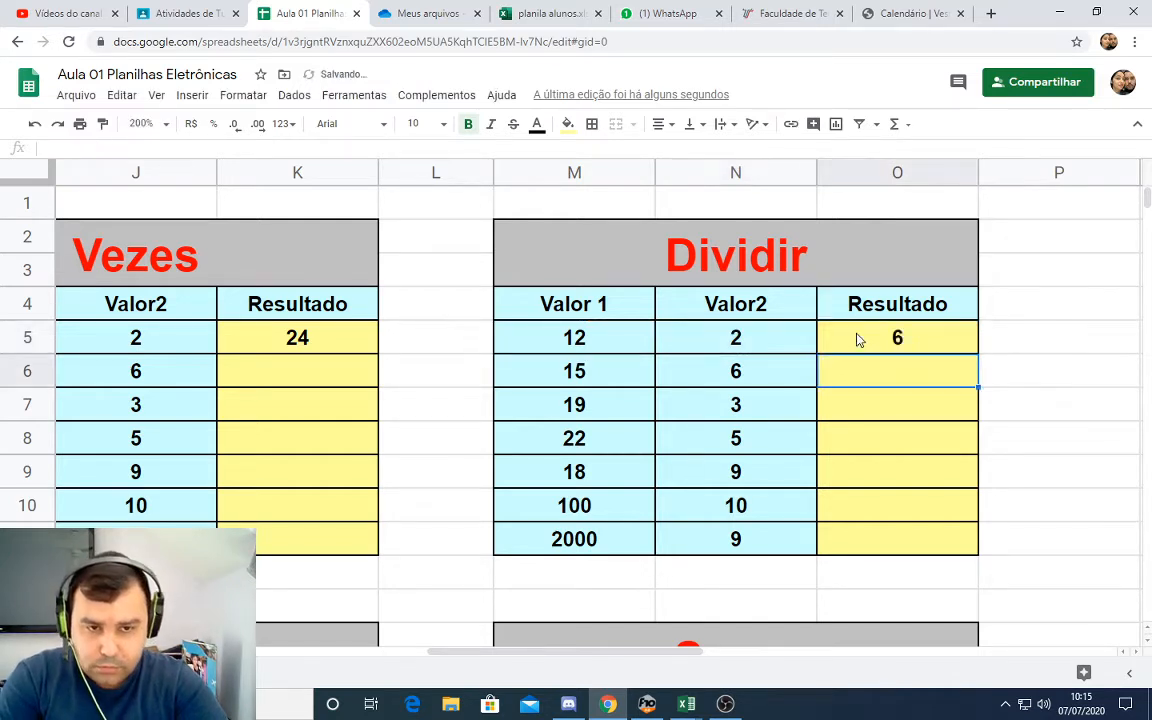
- Start the average formula =média( in result cell C17 of the Media table
drag(630, 658, 270, 656)
scroll(297, 515, down, 1)
scroll(300, 510, down, 5)
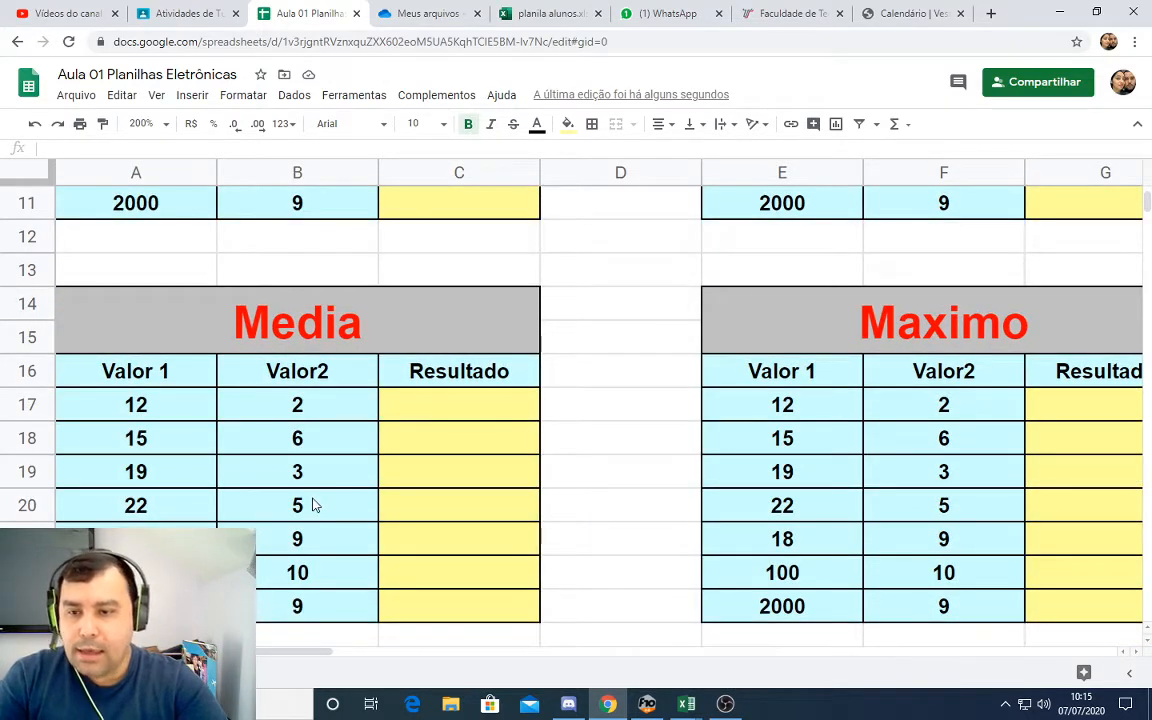
scroll(301, 505, down, 1)
click(352, 297)
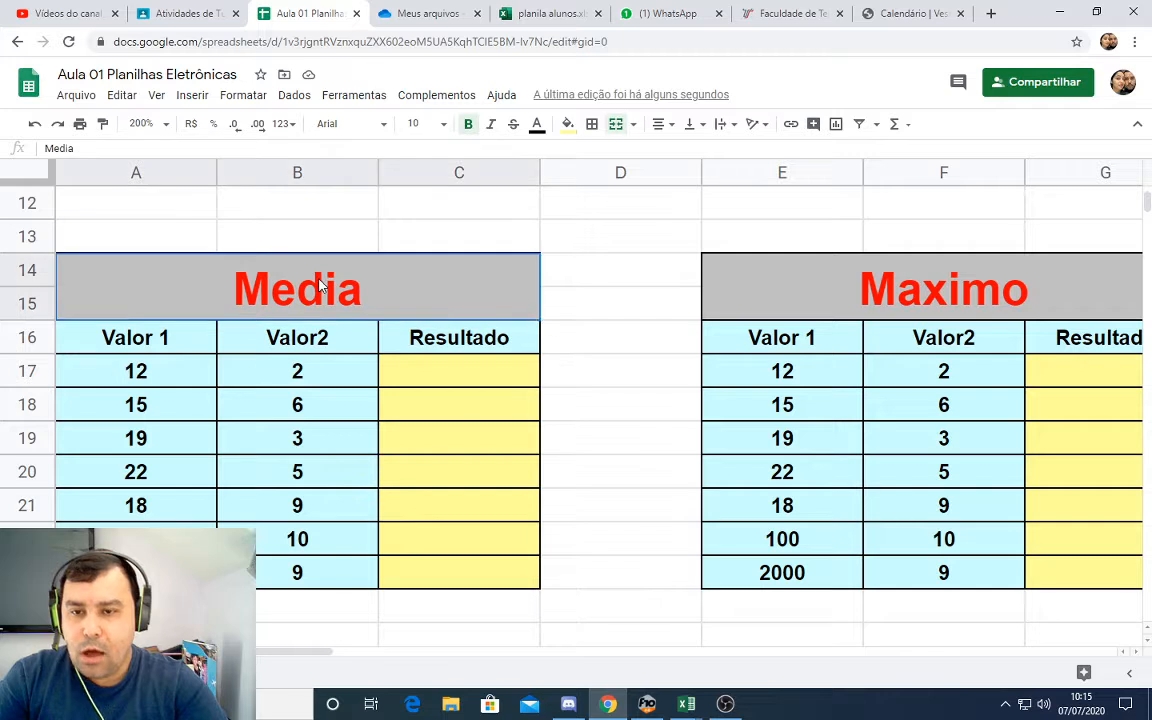
click(436, 380)
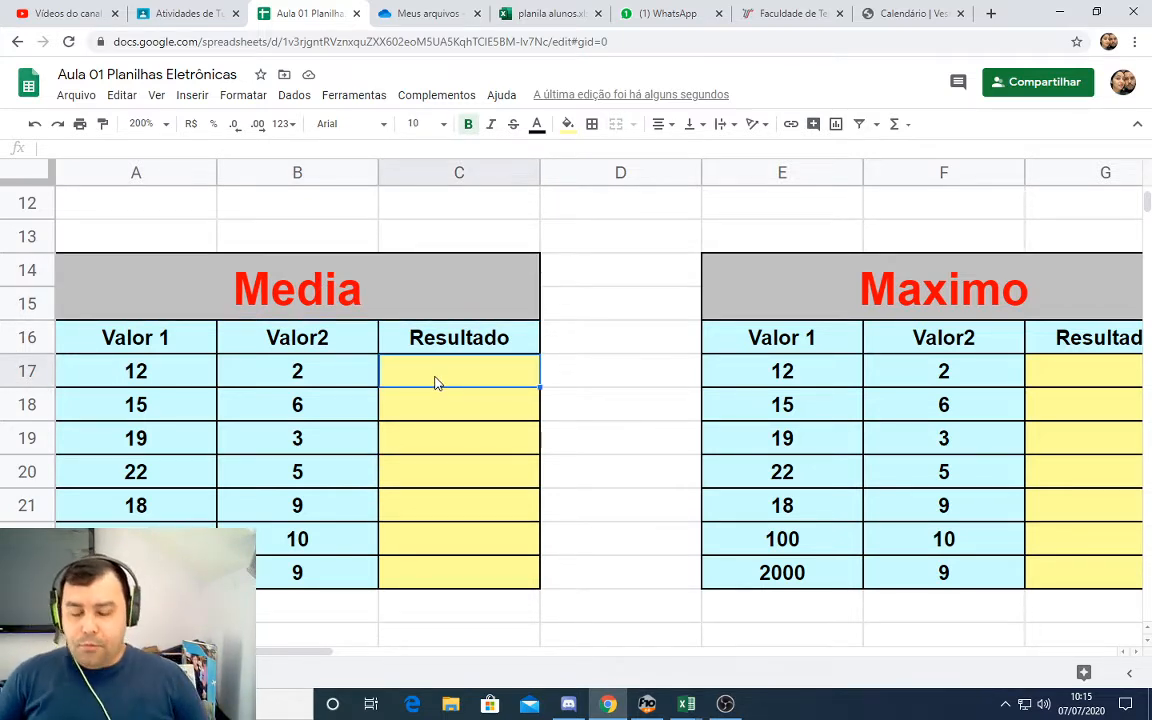
text(=)
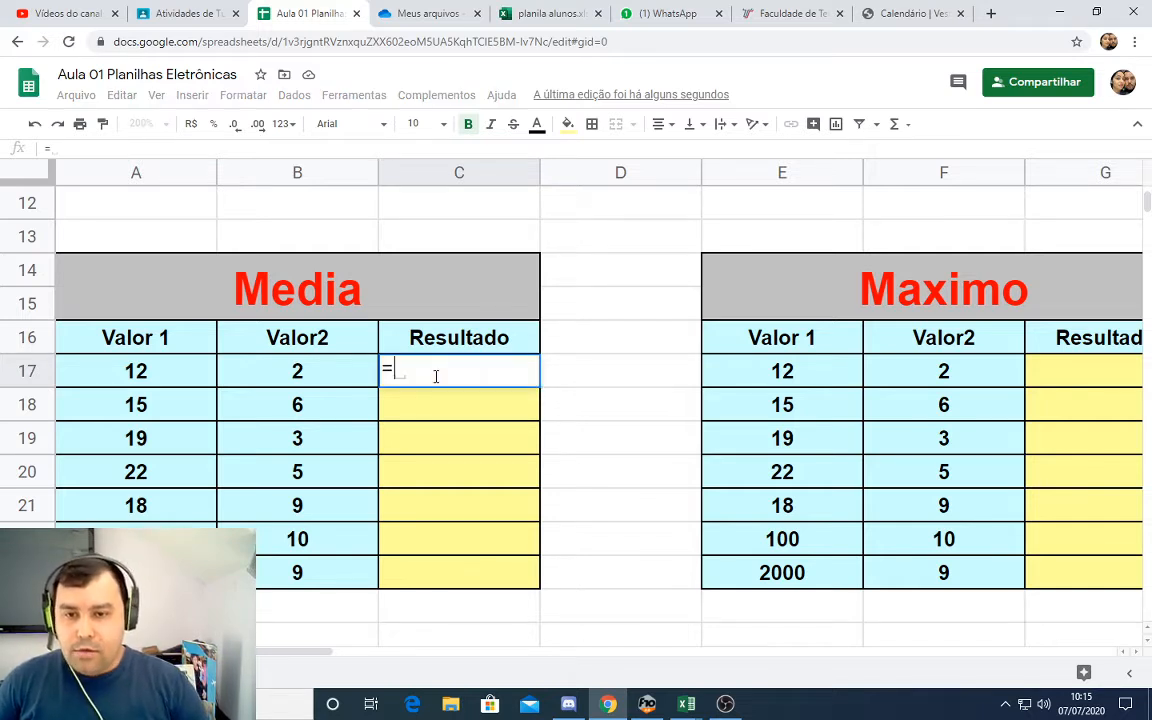
text(média)
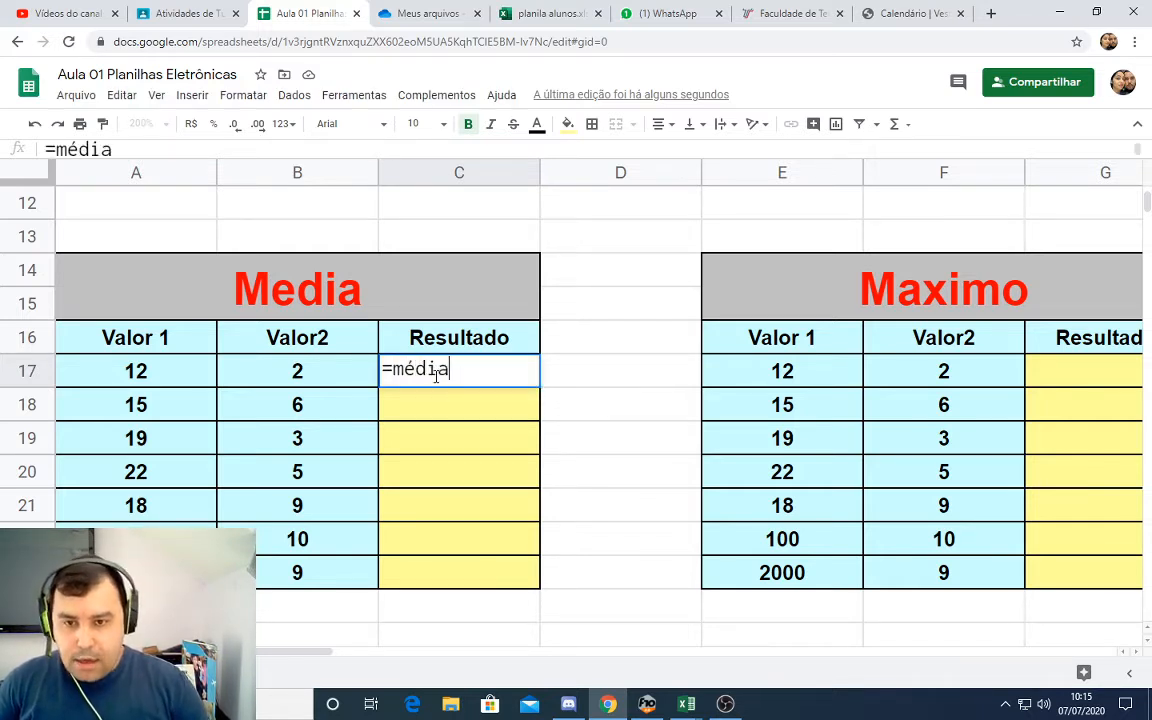
text(()
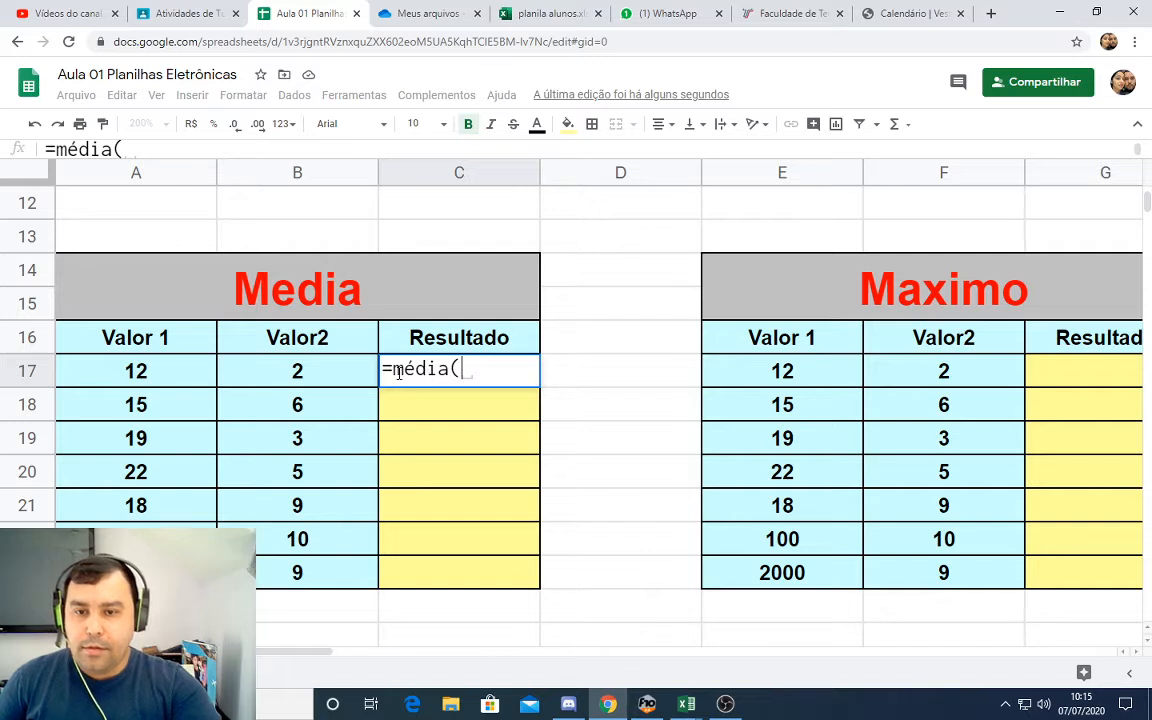
drag(390, 370, 449, 370)
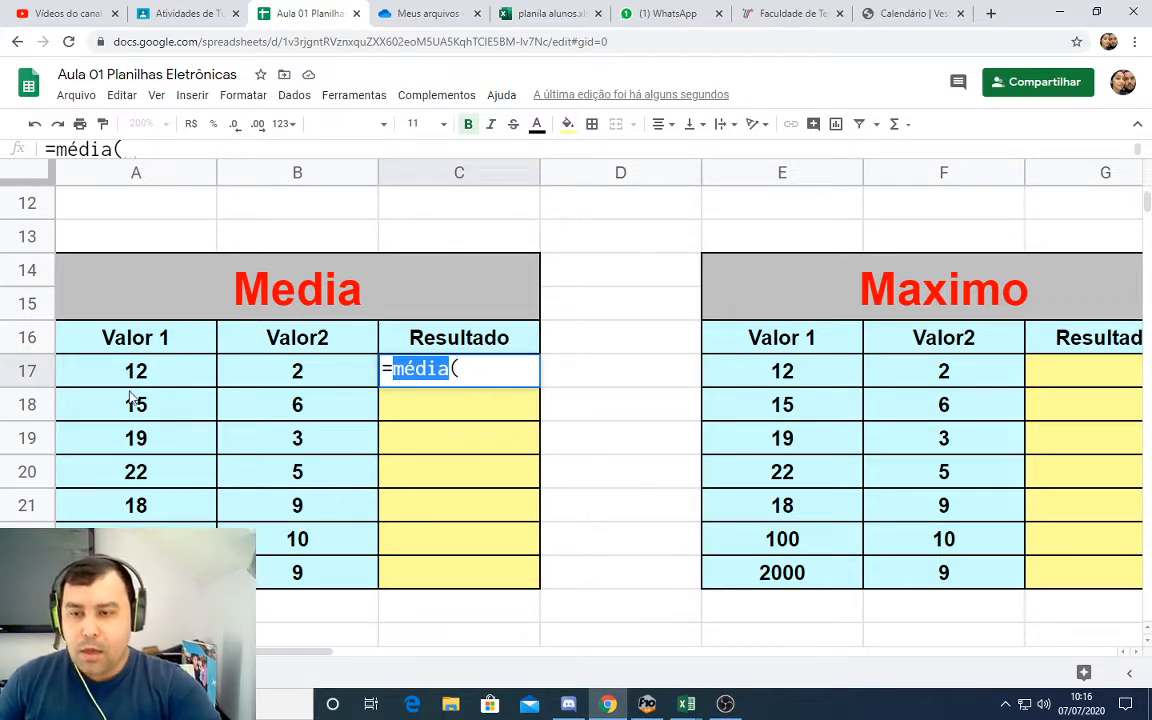
drag(111, 376, 250, 376)
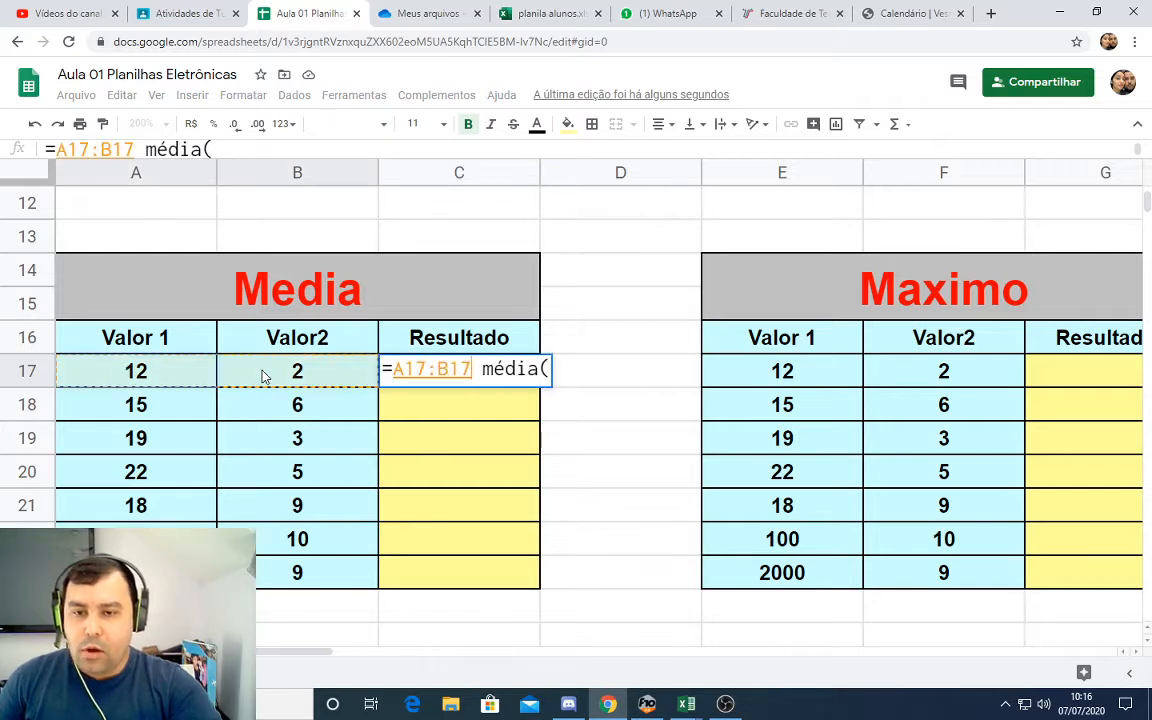
key(BackSpace)
key(BackSpace)
key(BackSpace)
key(BackSpace)
key(BackSpace)
key(BackSpace)
key(BackSpace)
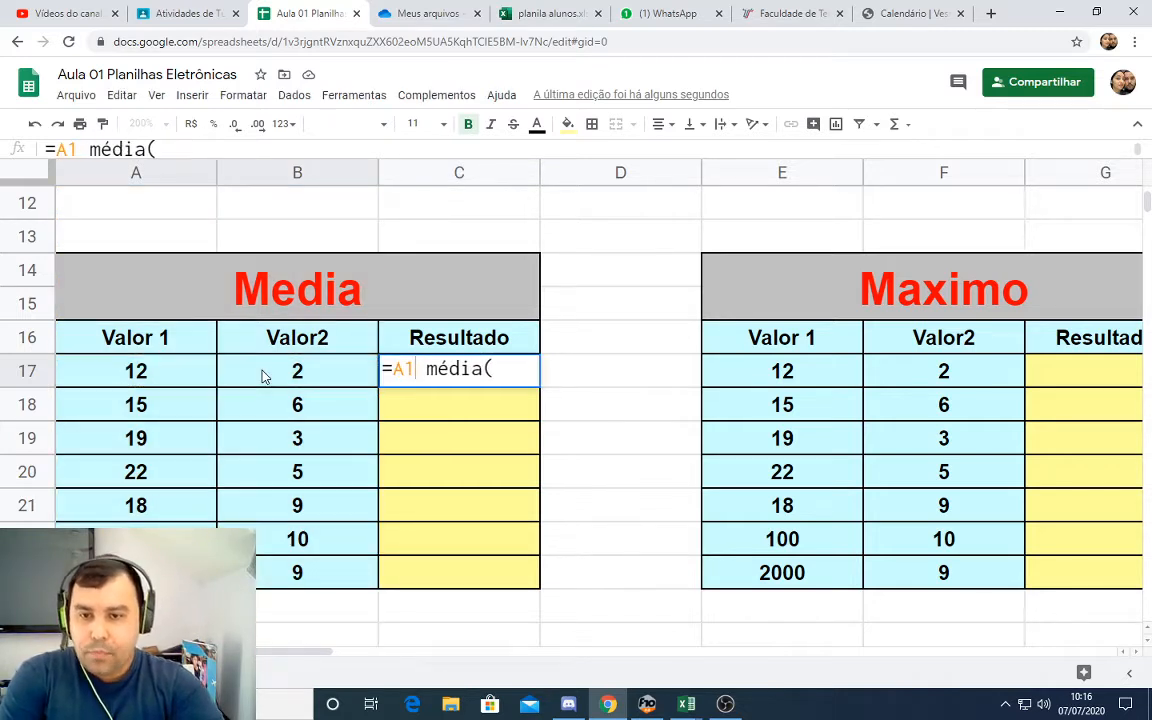
- Complete the average formula in C17 with the range A17:B17 inside the parentheses
click(476, 369)
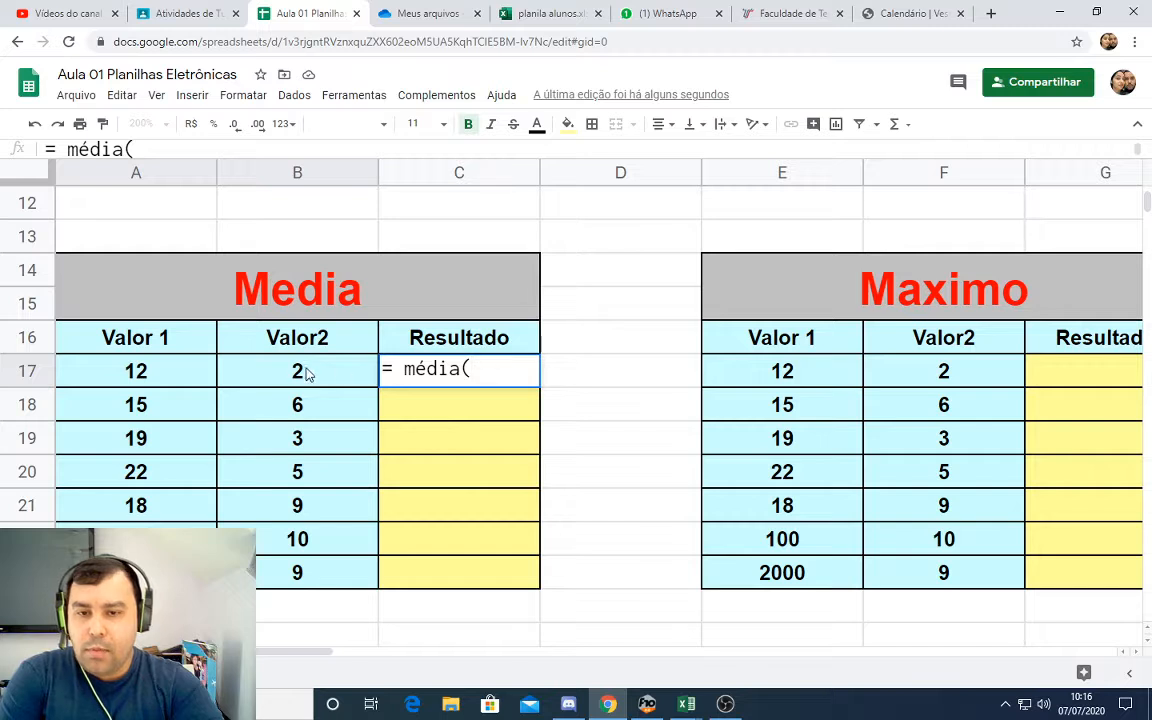
drag(325, 376, 170, 375)
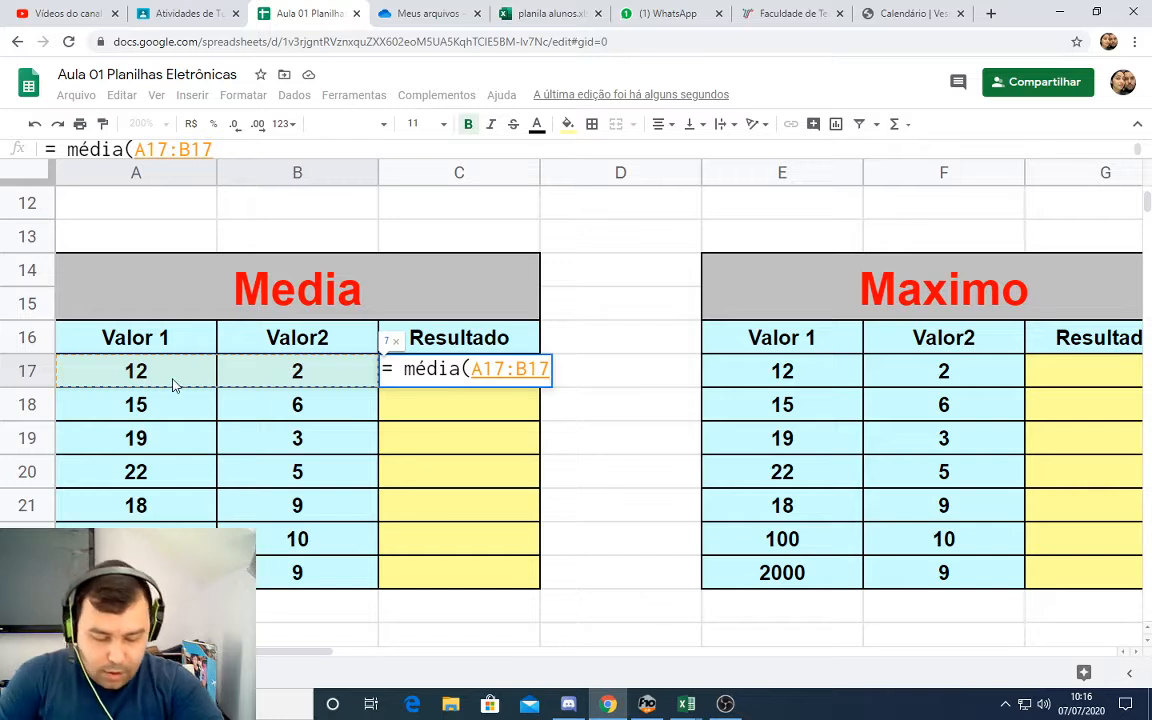
text())
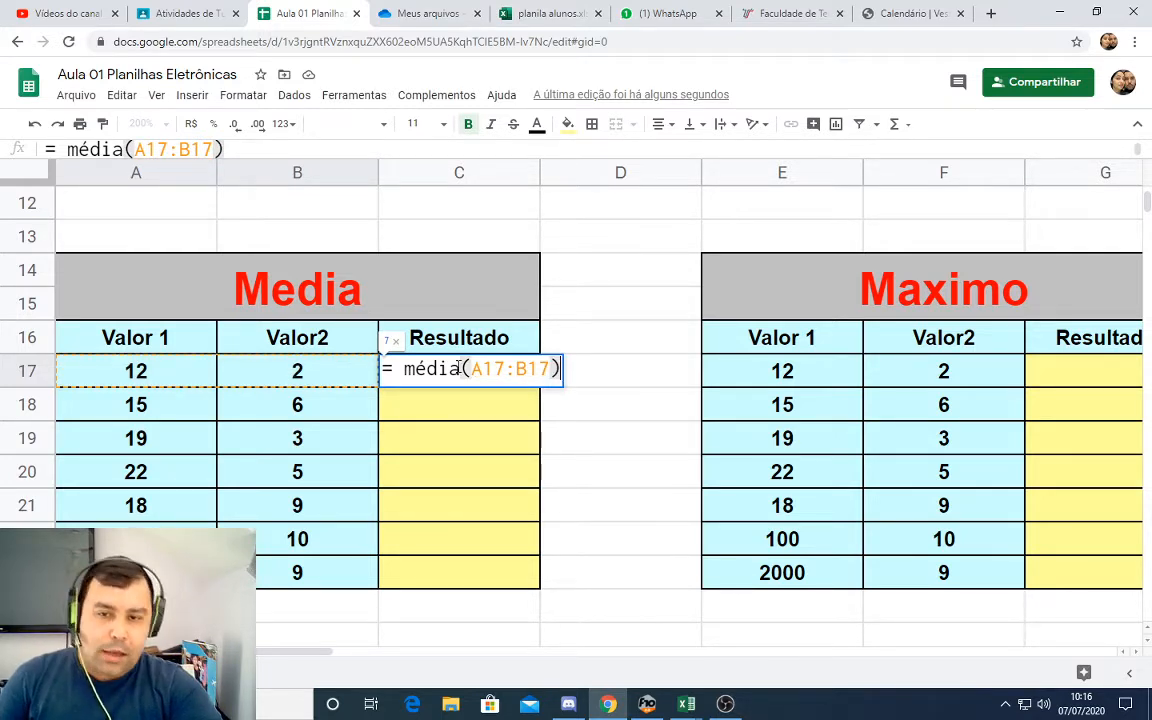
click(397, 371)
key(BackSpace)
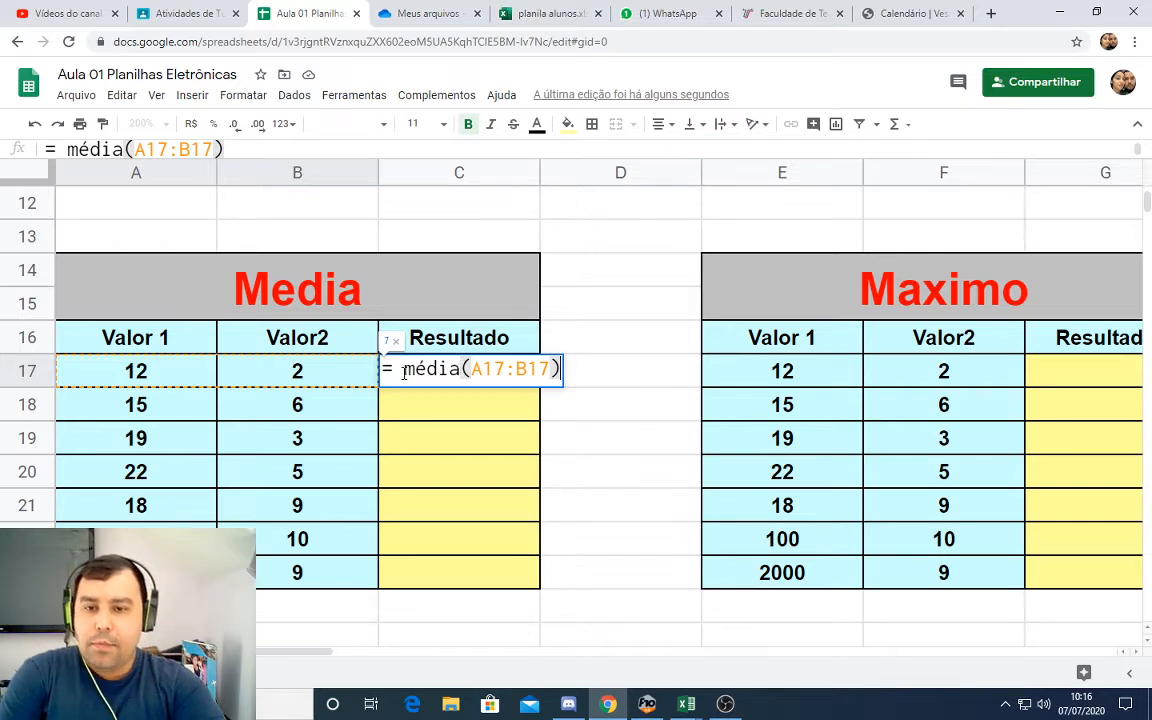
key(Return)
- Reopen cell C17 to review how its average function is written, and leave the formula as it is
click(411, 375)
double_click(415, 375)
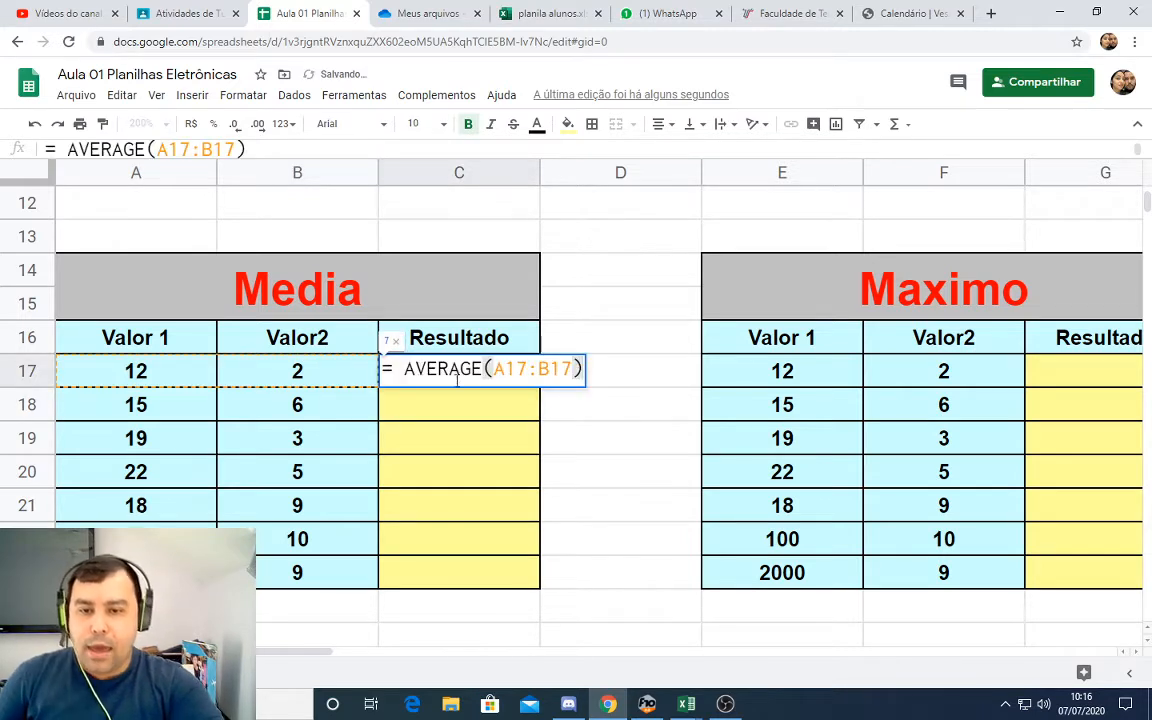
key(Return)
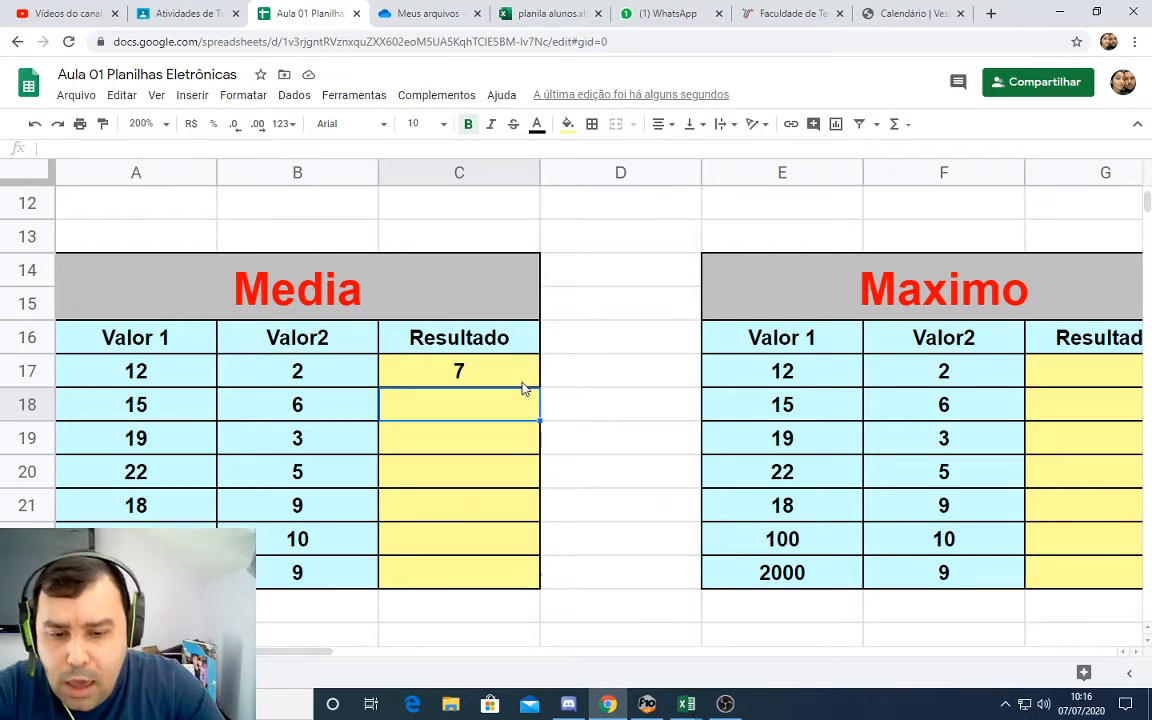
- Switch to the bradock workbook in Excel and enter the average formula =média(C4:F4) in Resultado Média cell H4
mouse_move(686, 709)
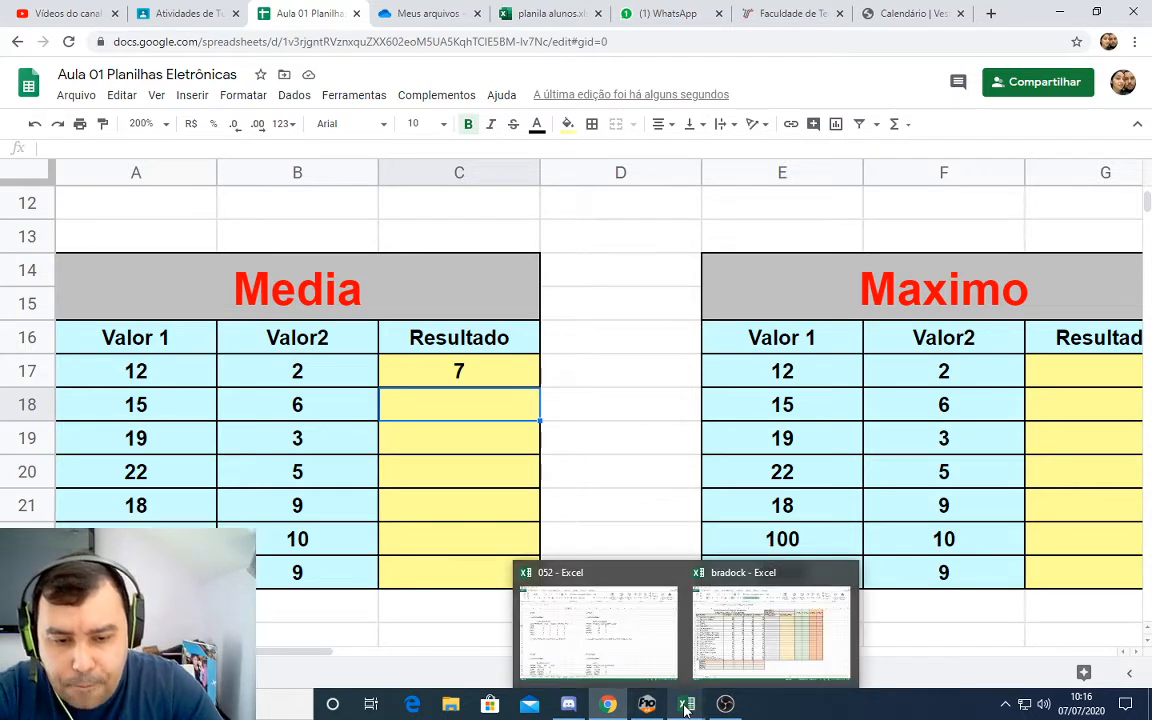
click(771, 628)
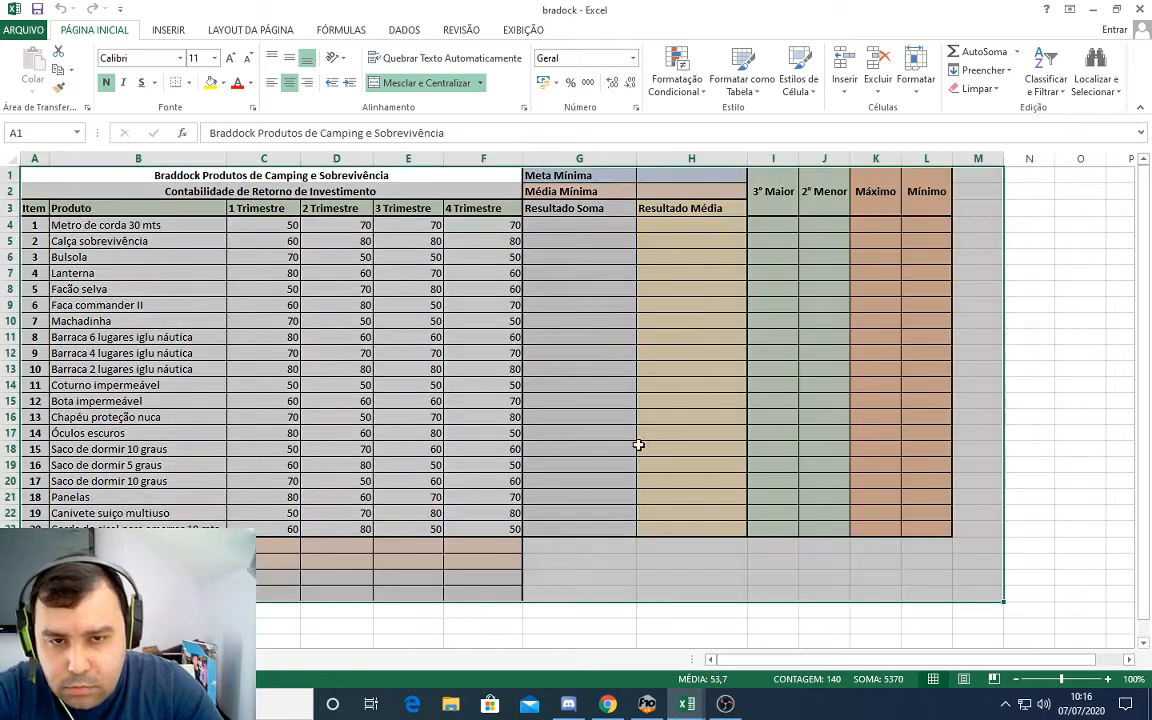
click(622, 306)
scroll(626, 322, up, 7)
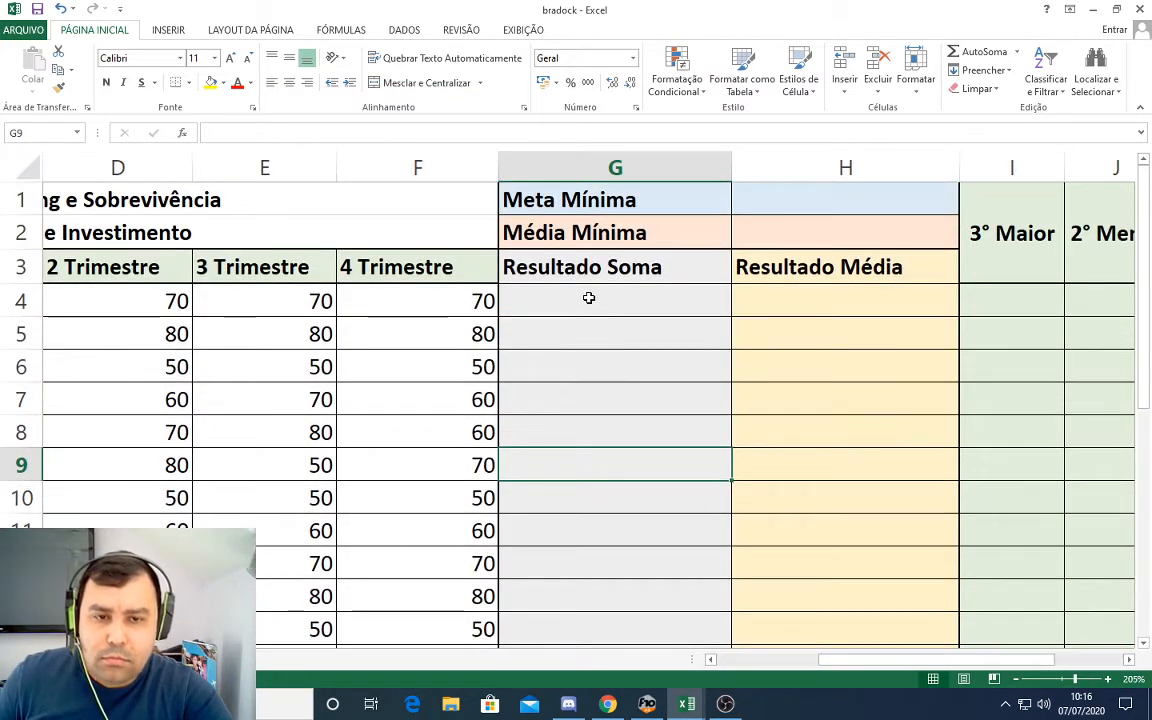
click(761, 299)
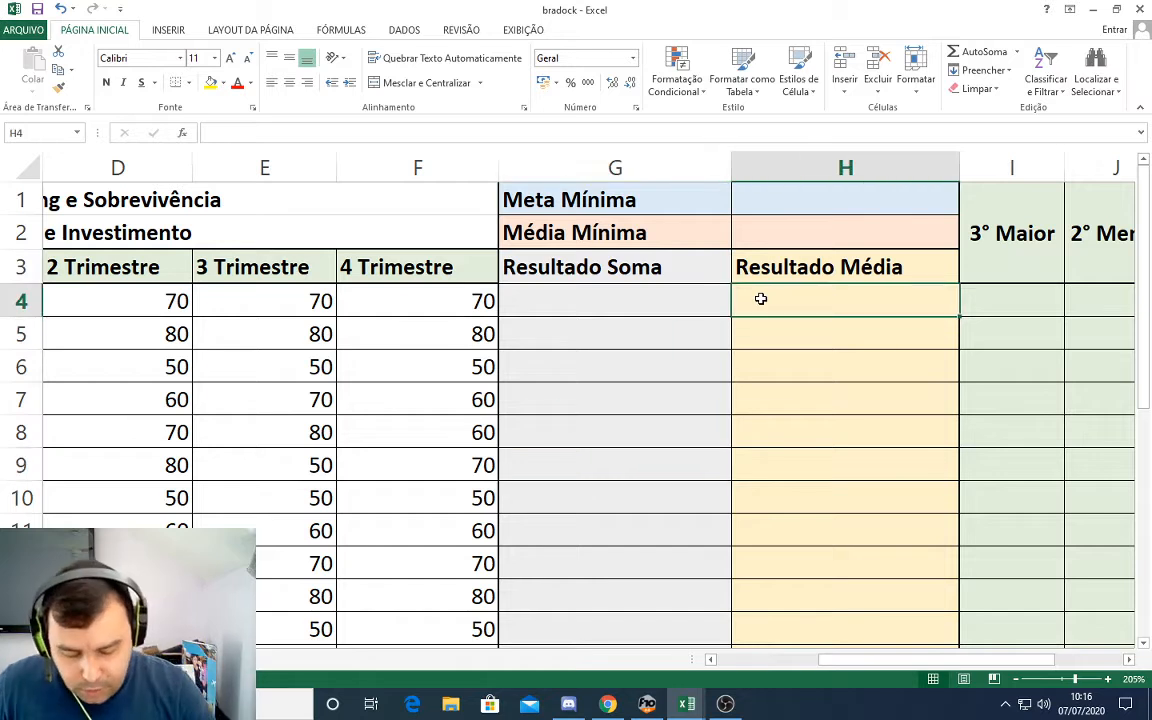
text(=média()
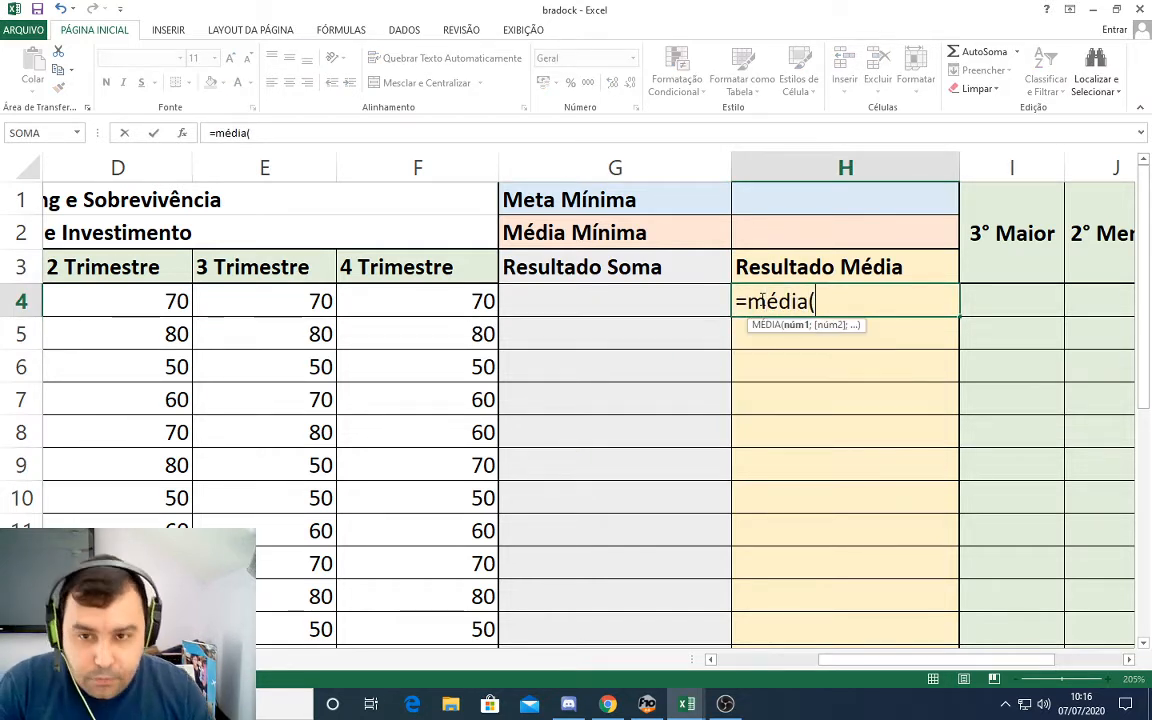
drag(422, 301, 489, 298)
key(Return)
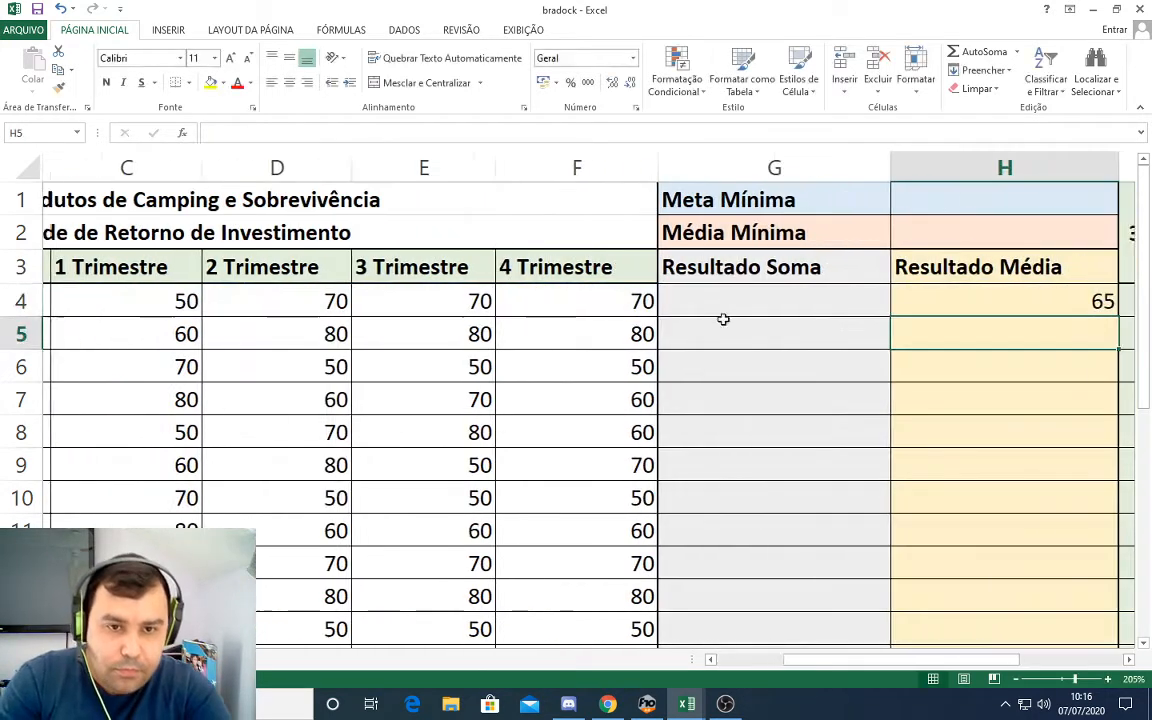
- Review the formula in H4, highlighting its MÉDIA function name, and leave the cell unchanged
click(1062, 303)
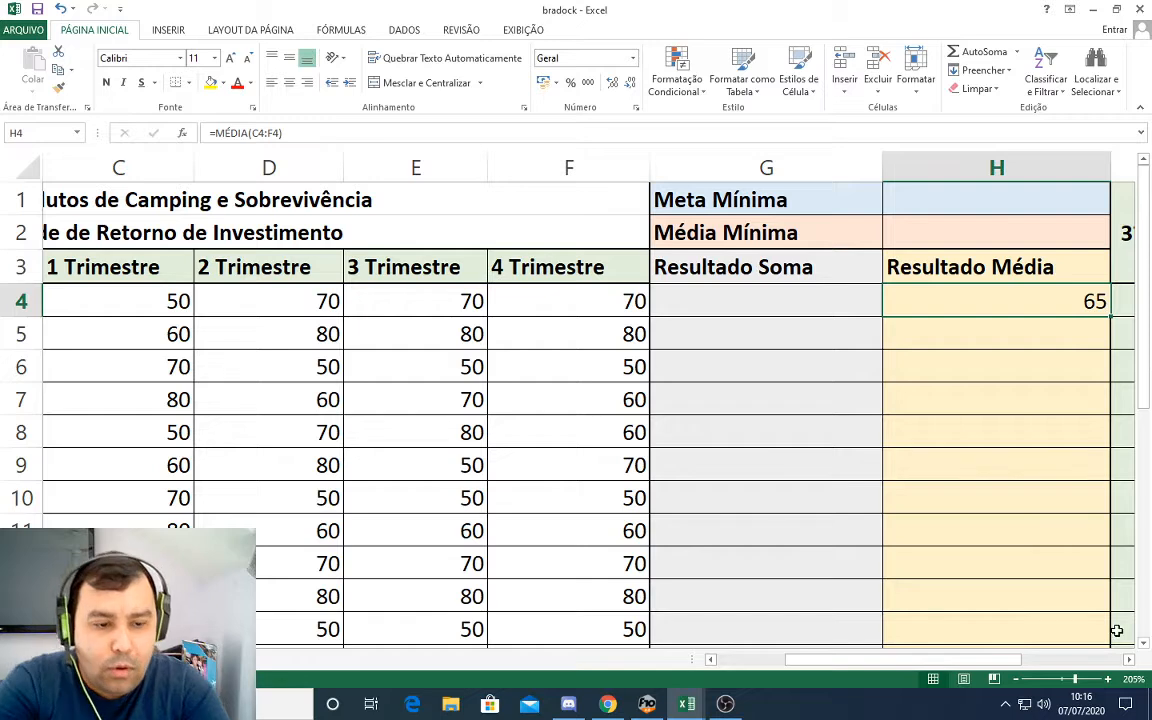
scroll(990, 450, right, 2)
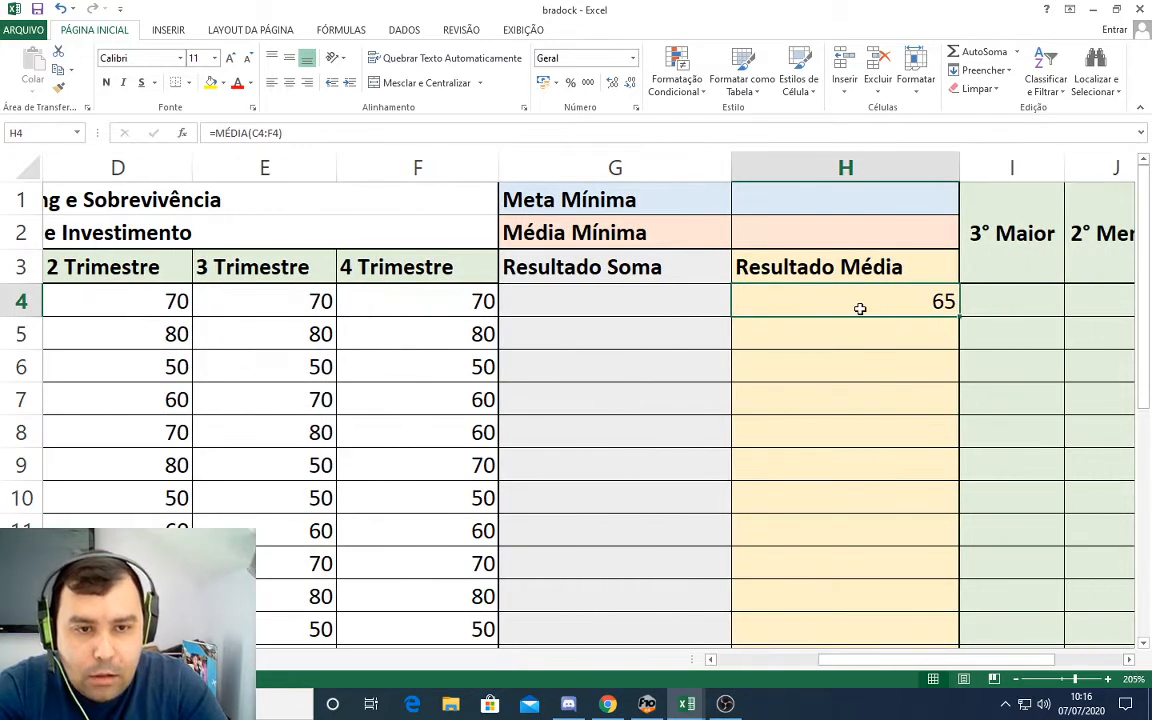
double_click(859, 308)
drag(815, 301, 748, 301)
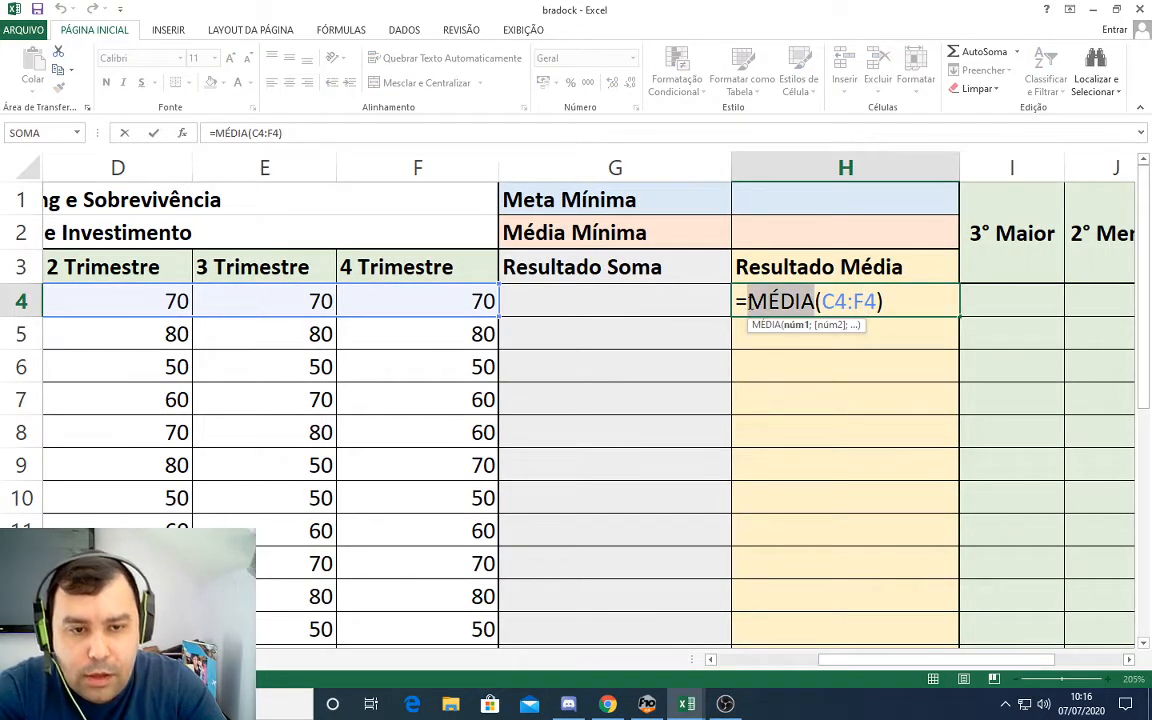
key(Escape)
double_click(845, 302)
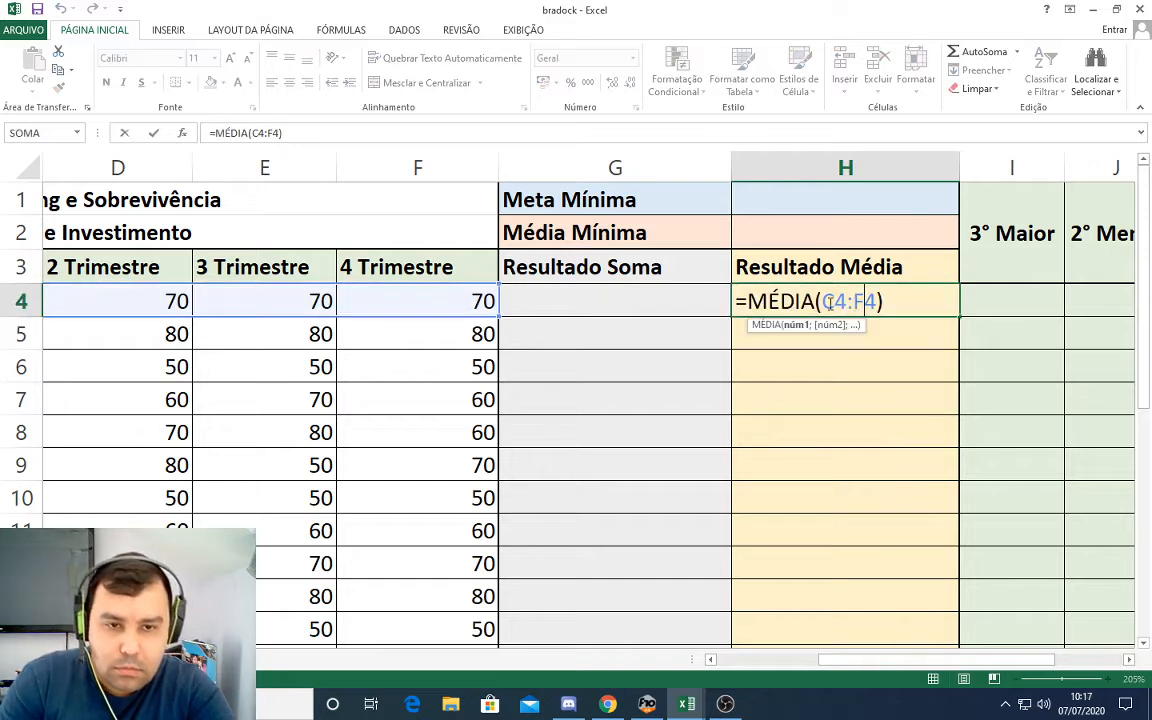
drag(815, 303, 750, 303)
key(Return)
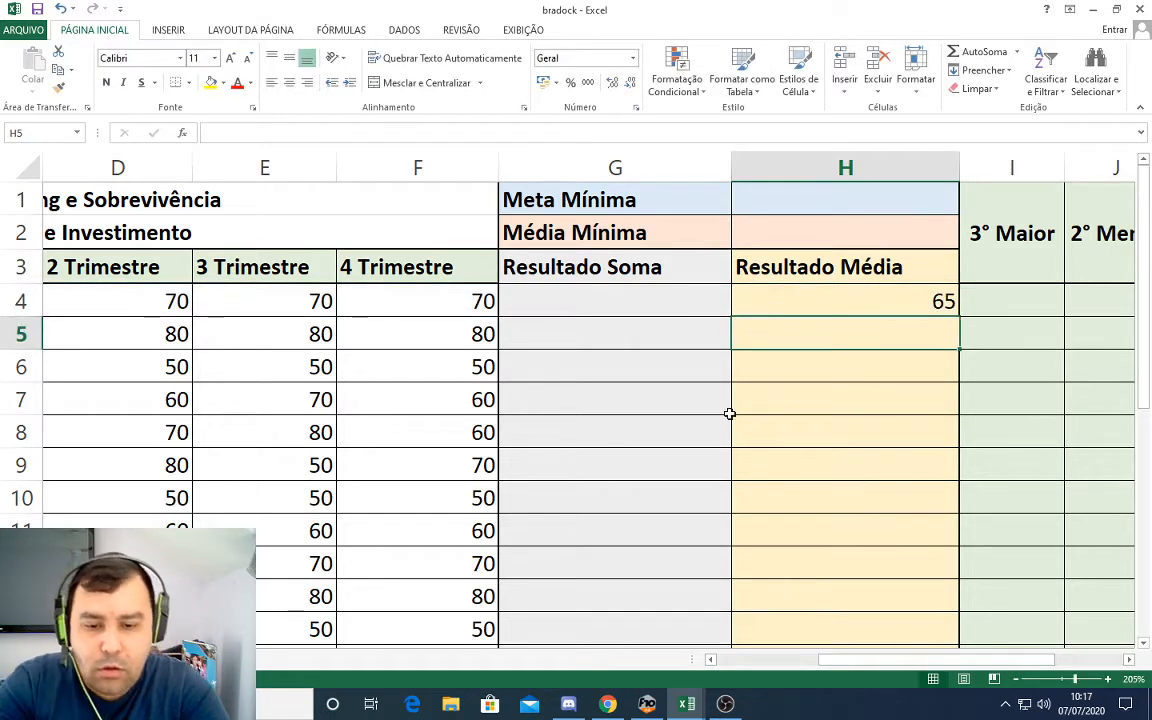
- Return to the spreadsheet in Chrome and open the formula in C17 to view the AVERAGE function help
click(607, 704)
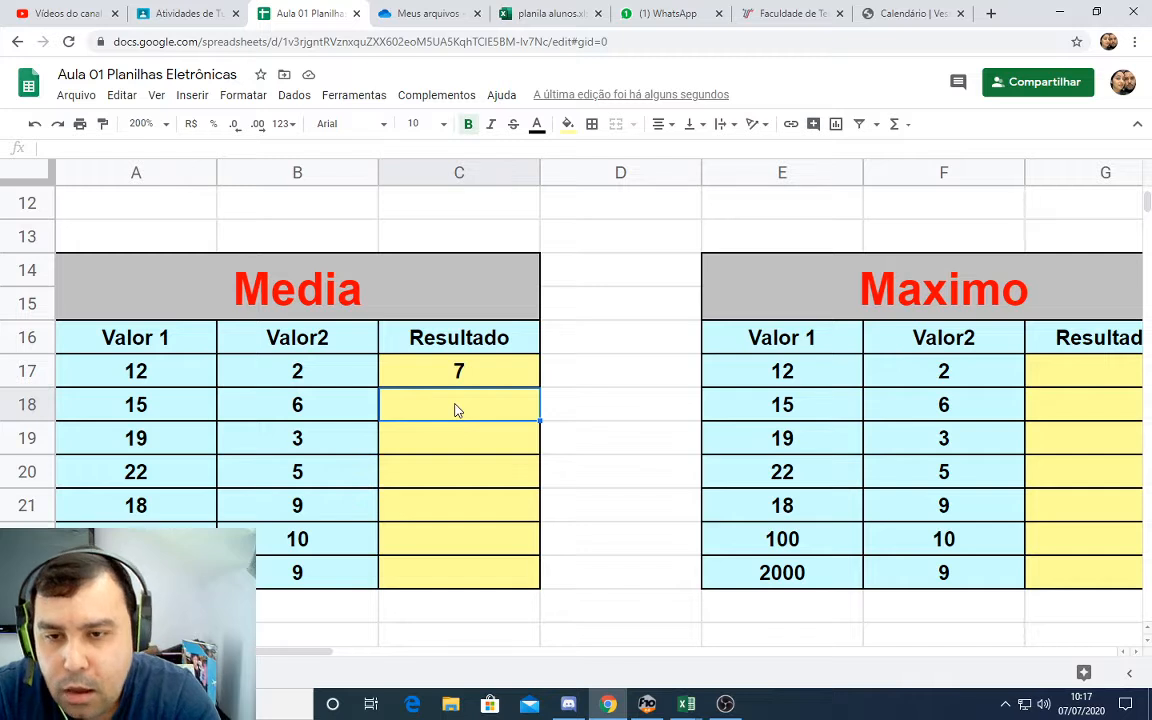
double_click(437, 370)
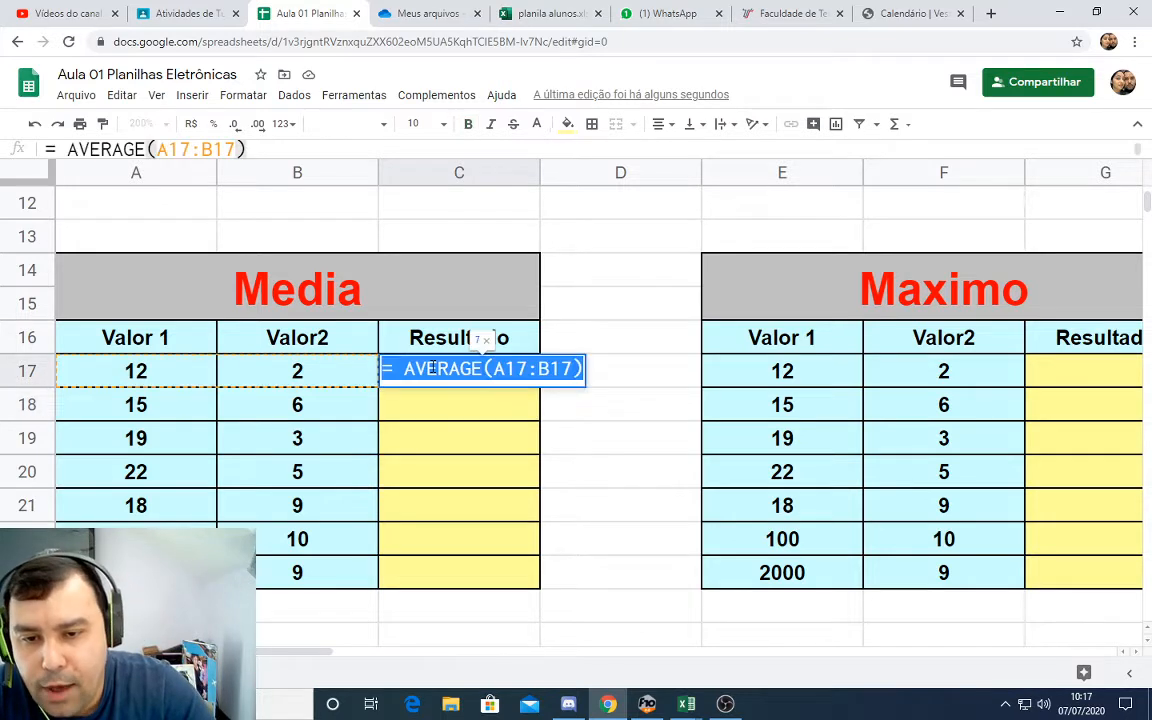
click(482, 370)
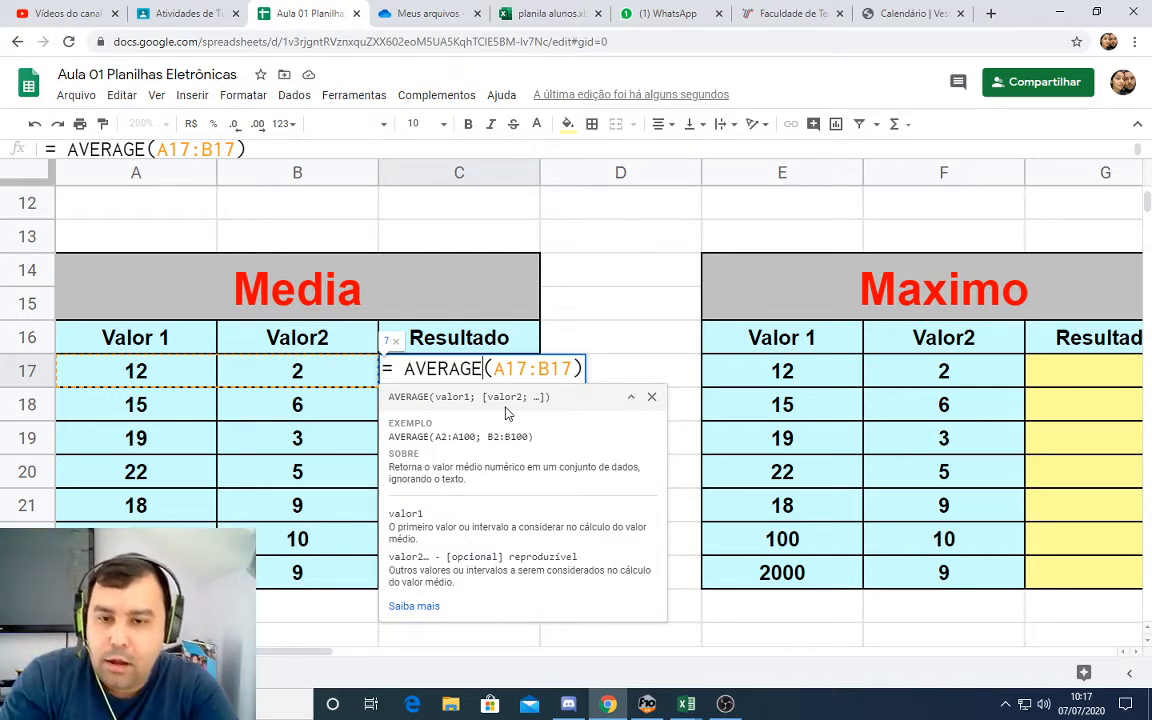
- Close the formula in Media Resultado cell C17 and reopen it to check how the function is written
key(Return)
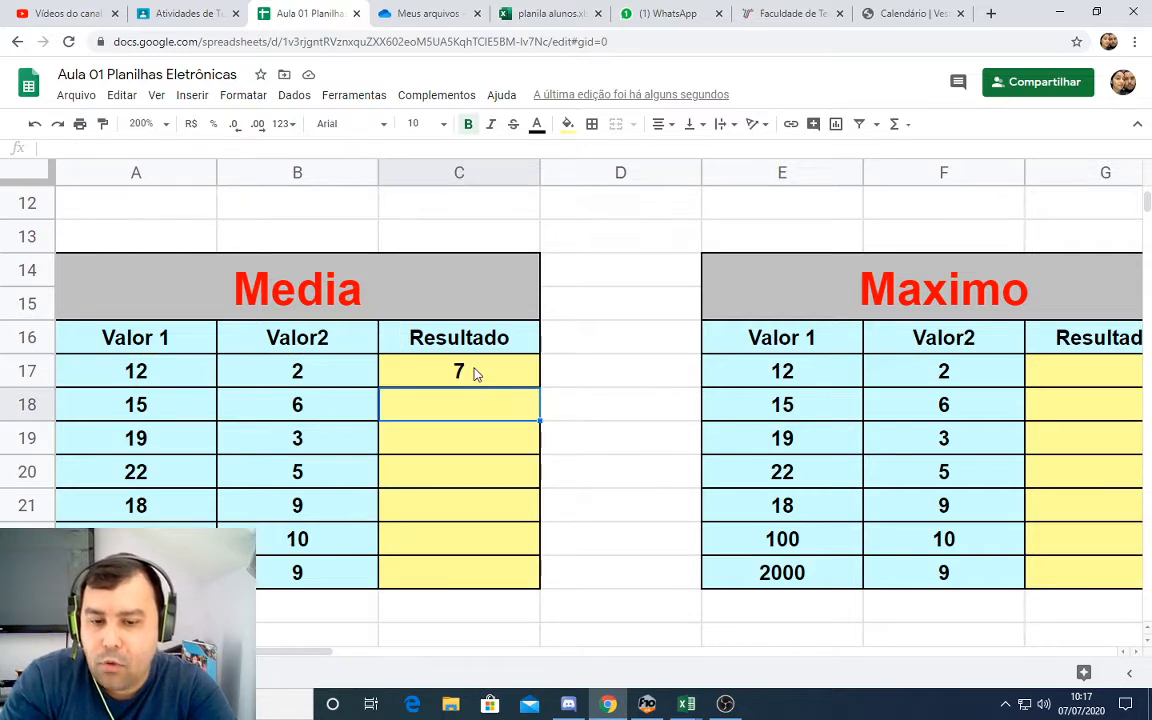
double_click(476, 372)
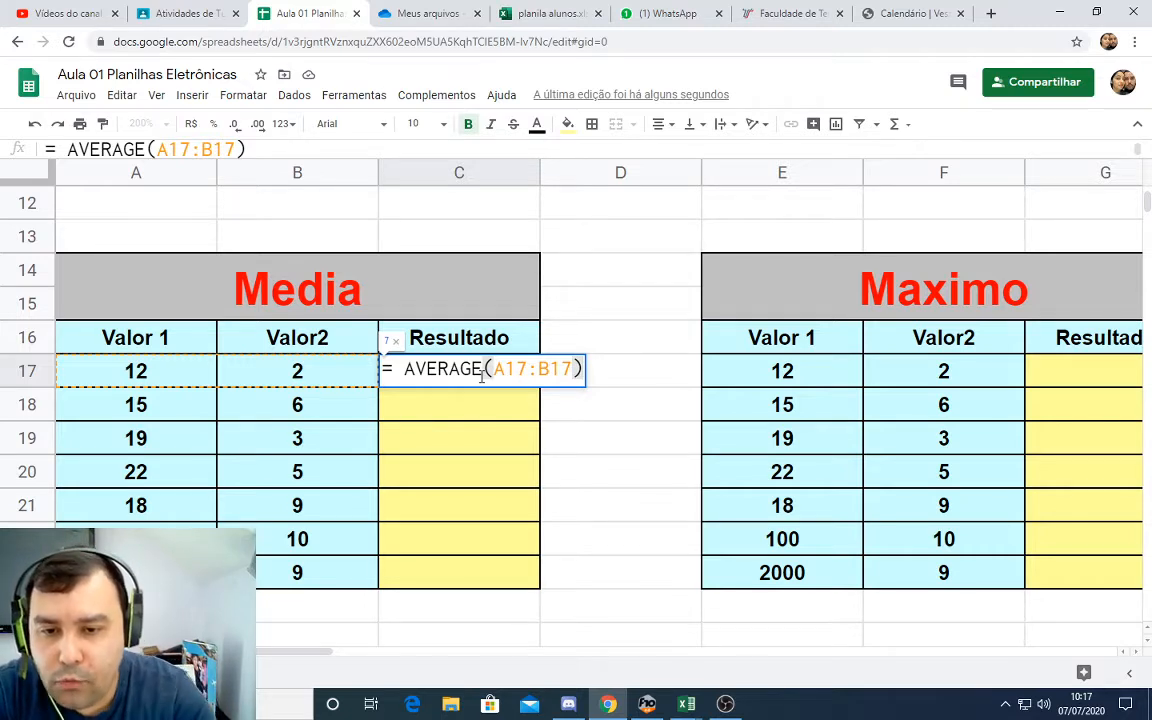
- Enter the Portuguese average formula =média(A18:B18) in the Media table's Resultado cell C18
click(481, 418)
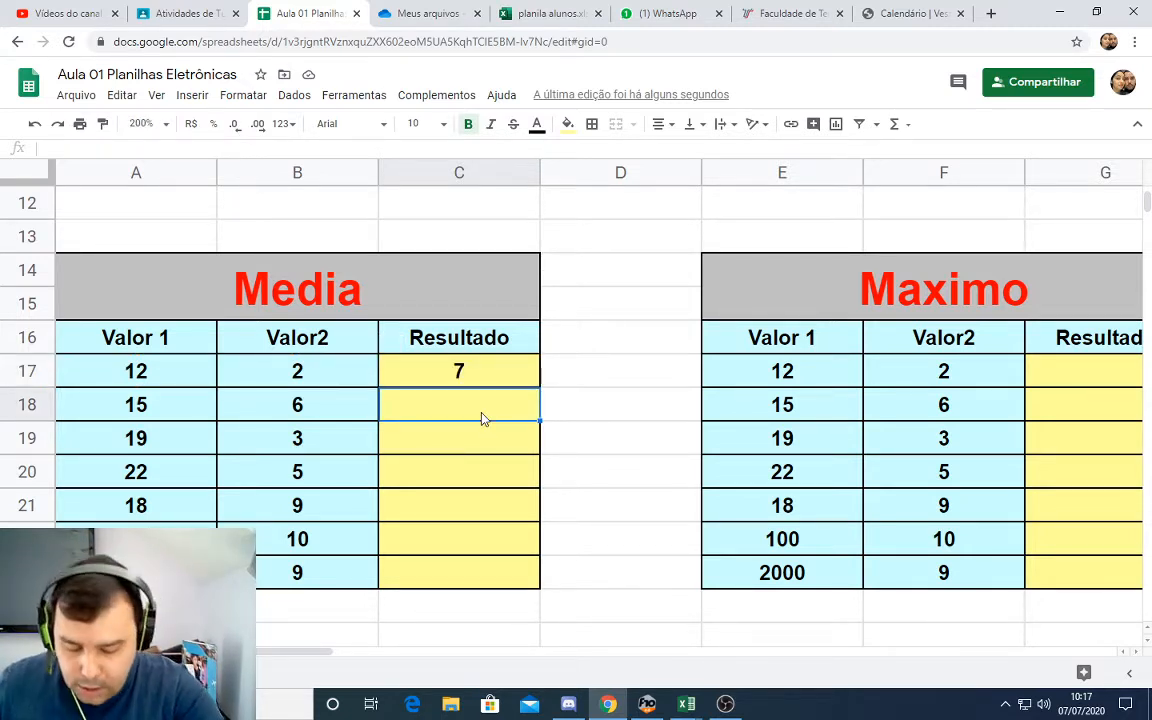
text(=média)
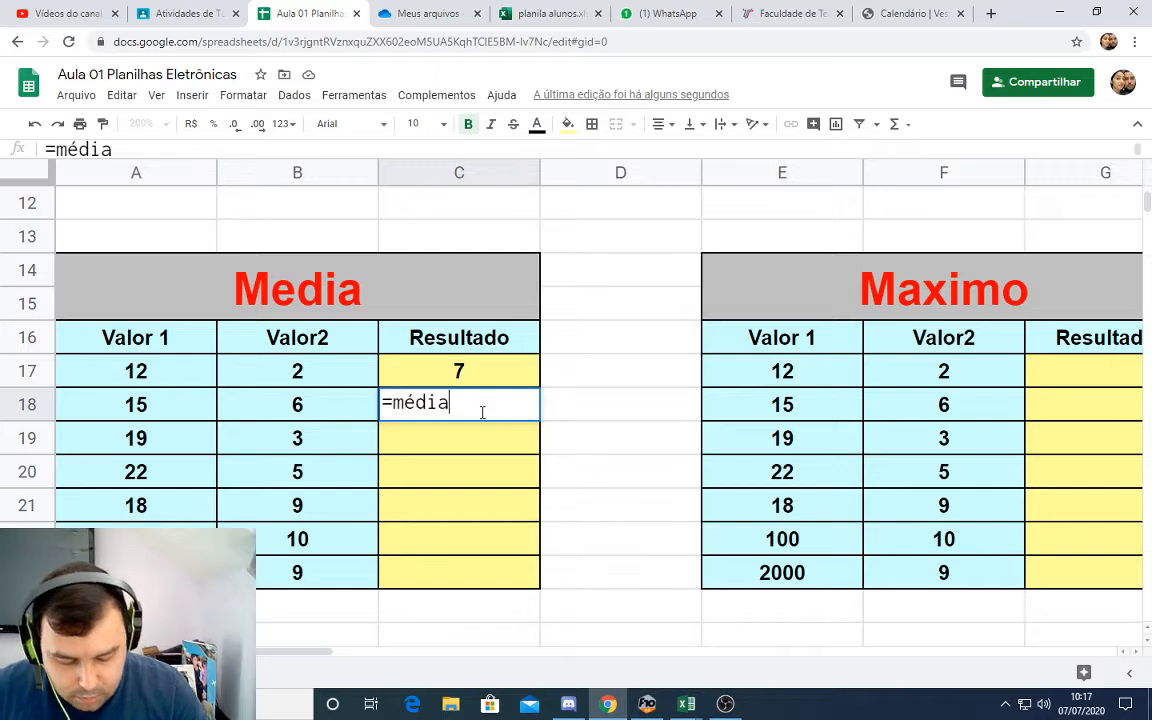
text(()
drag(116, 406, 256, 410)
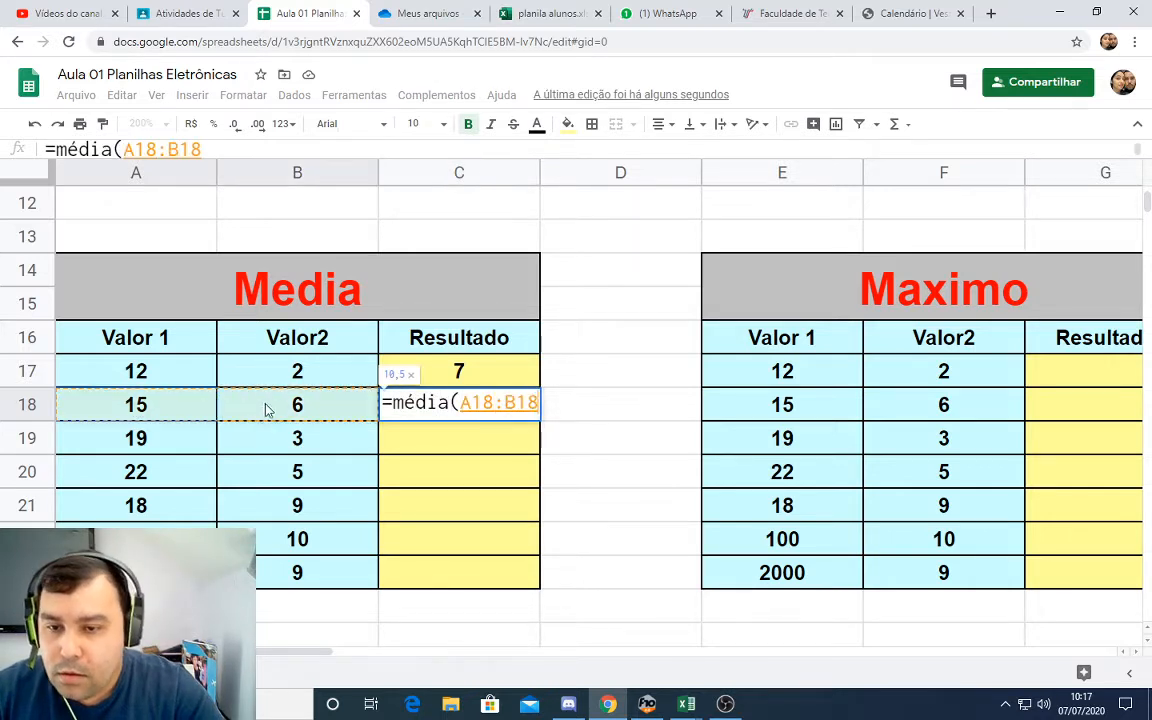
text())
key(Return)
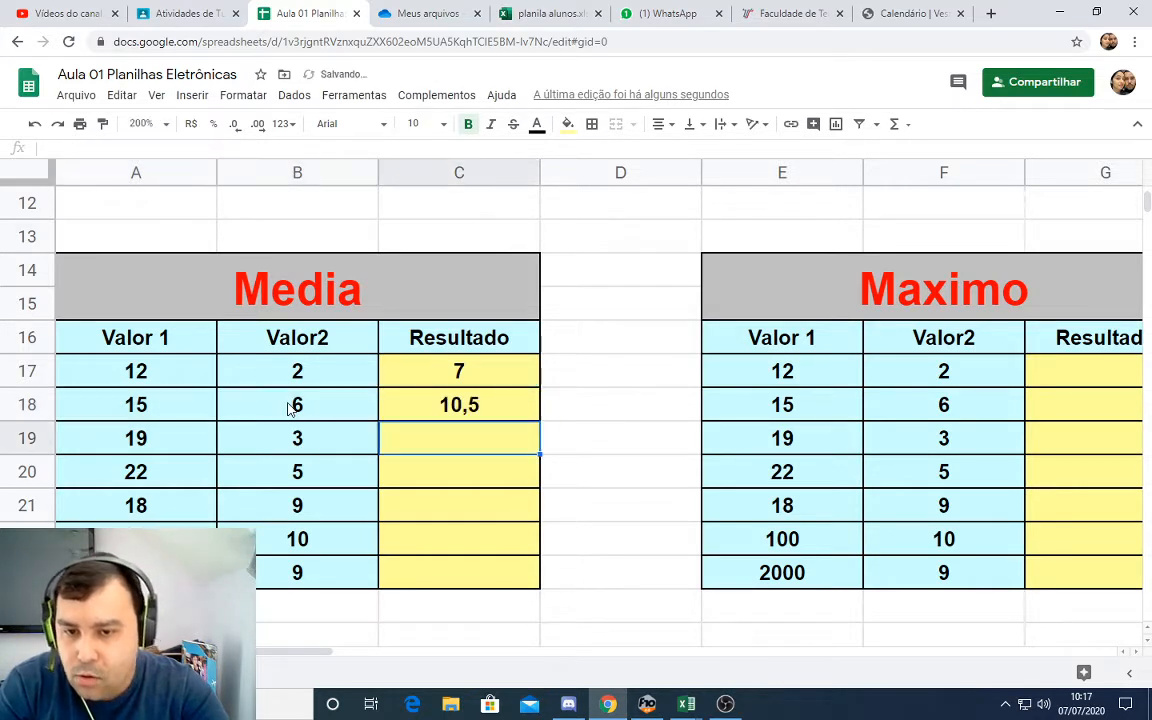
- Review the formula stored in C18, highlighting its function name, and leave the cell as it is
double_click(457, 410)
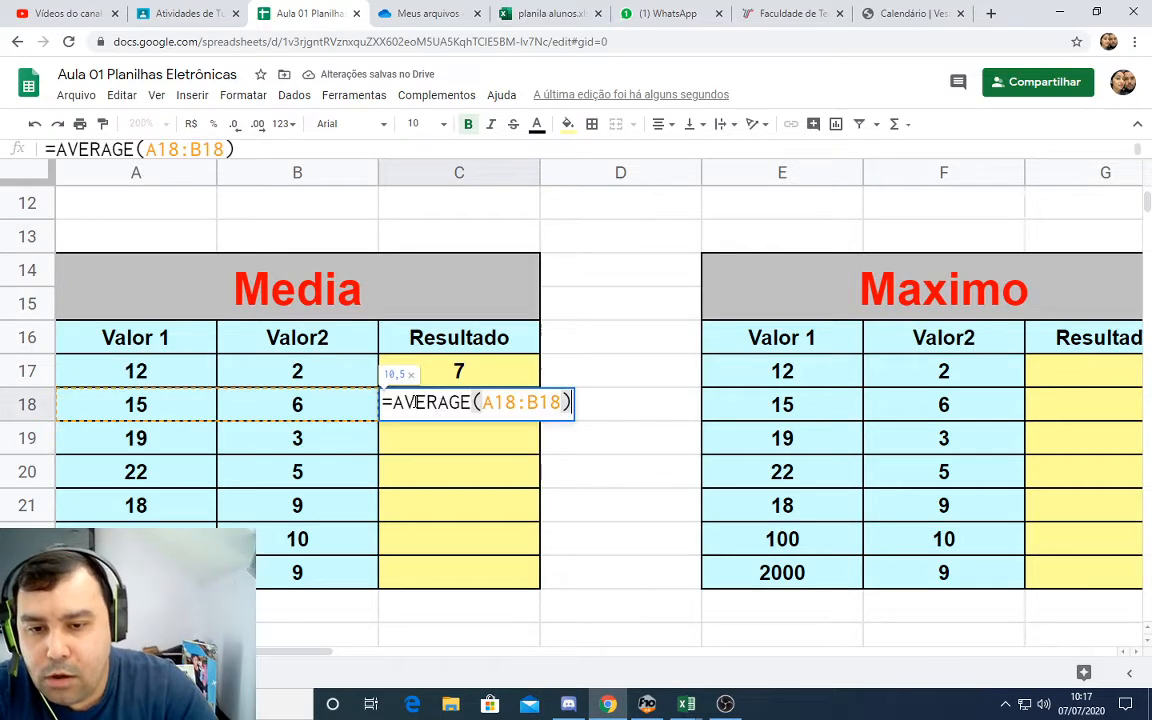
drag(468, 402, 393, 402)
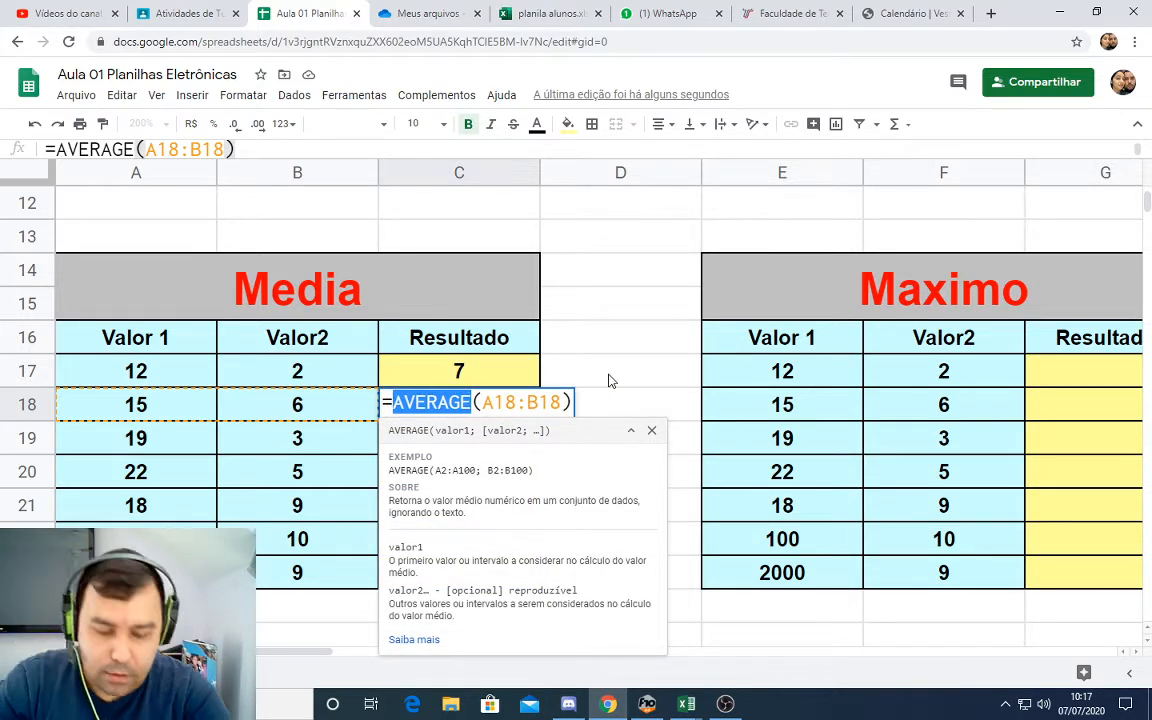
key(Escape)
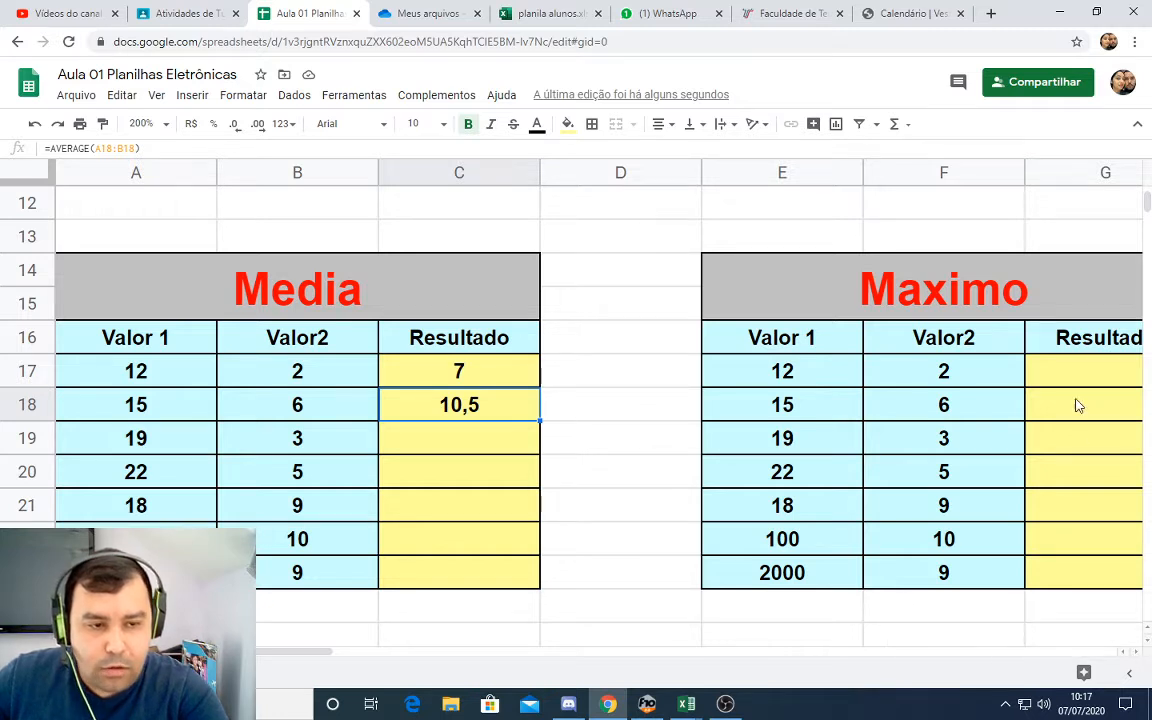
- Enter the formula =máximo(E17:F17) in the Maximo table's Resultado cell G17, pointing out the accented á while writing it
click(1045, 343)
click(1072, 373)
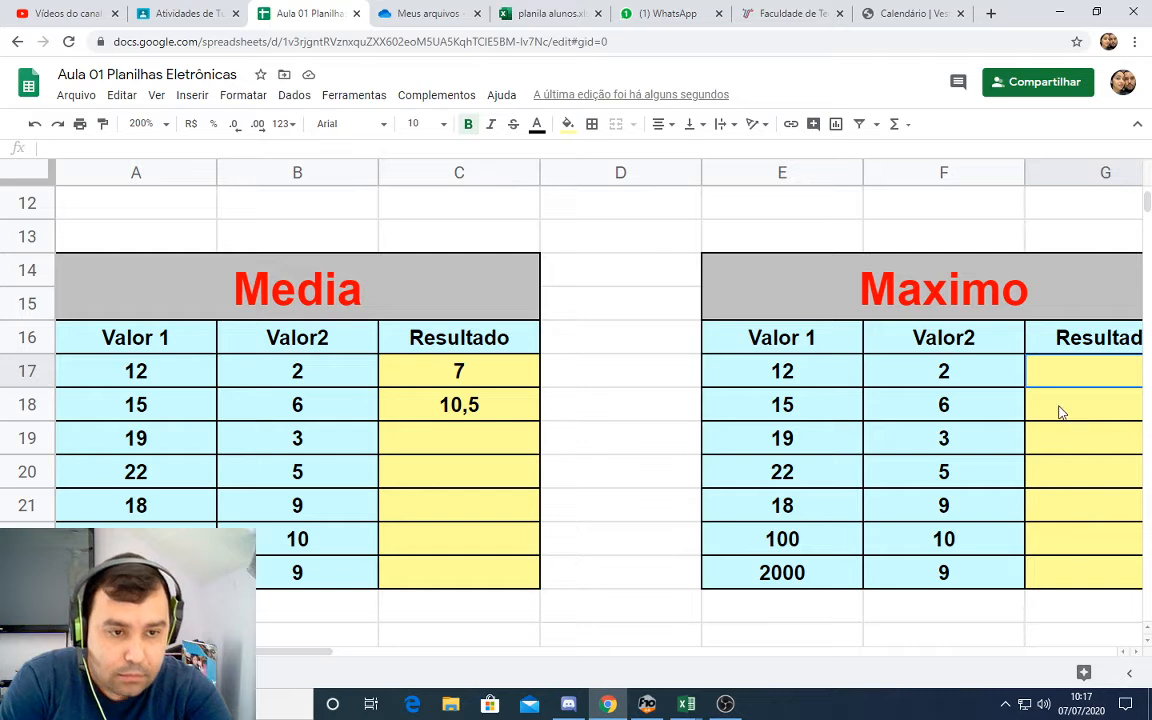
key(Right)
key(Right)
click(759, 372)
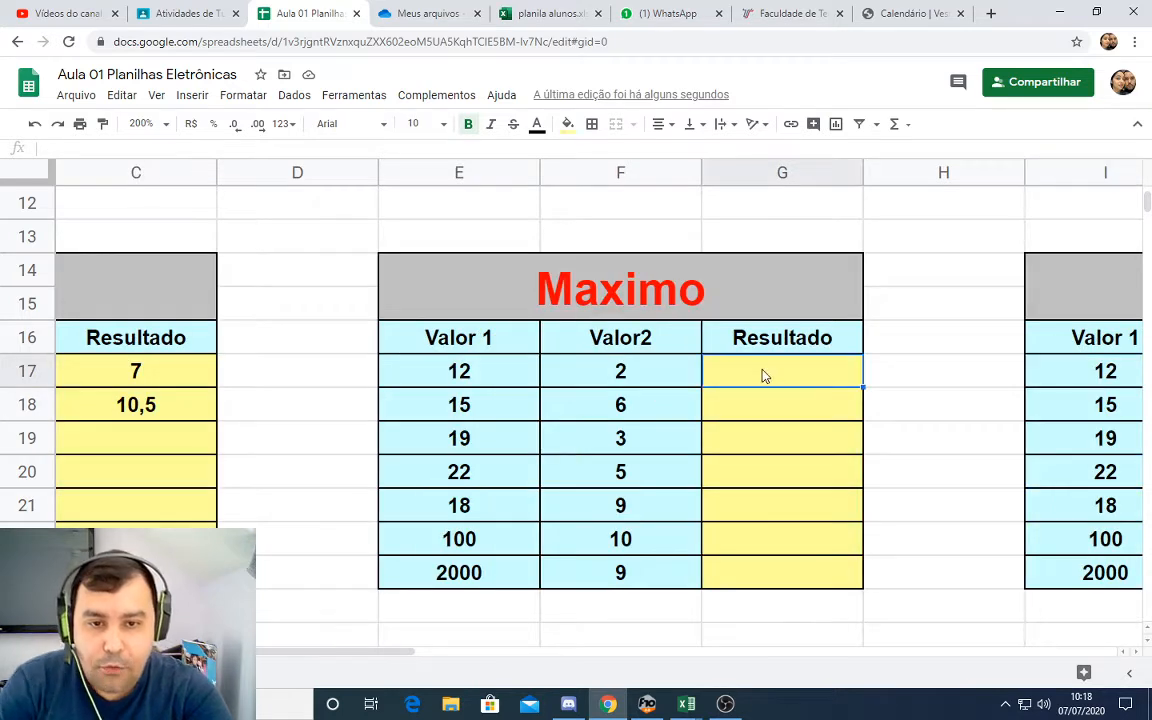
text(=m)
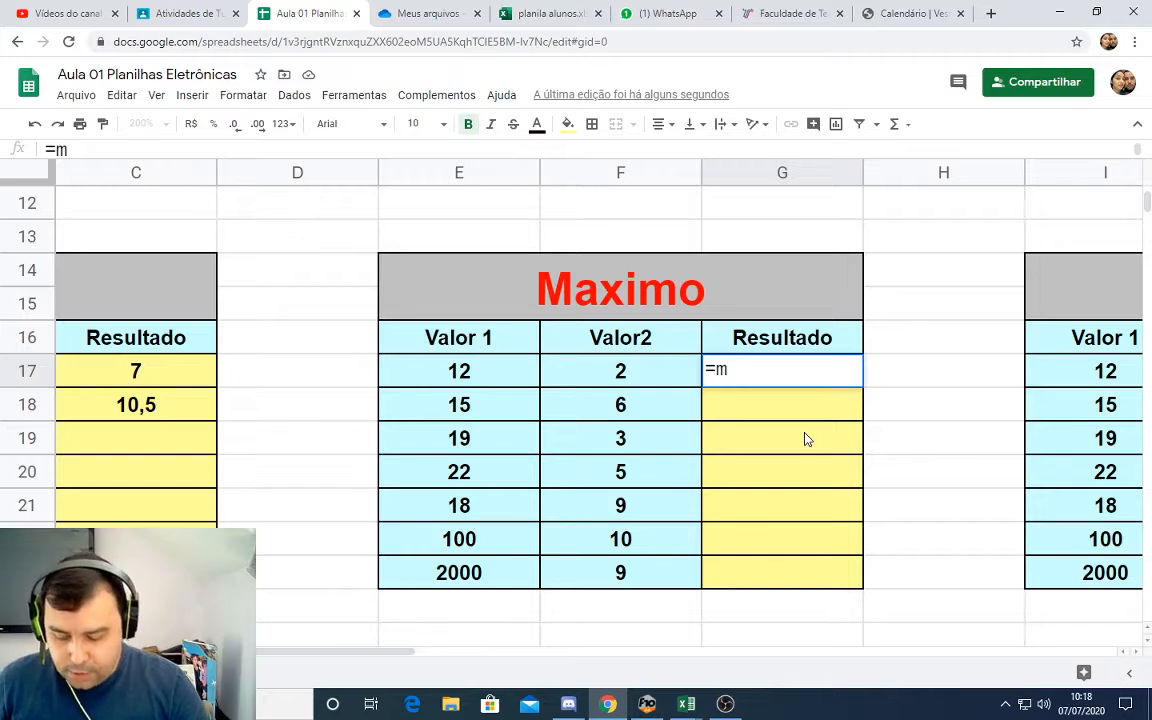
text(áxi)
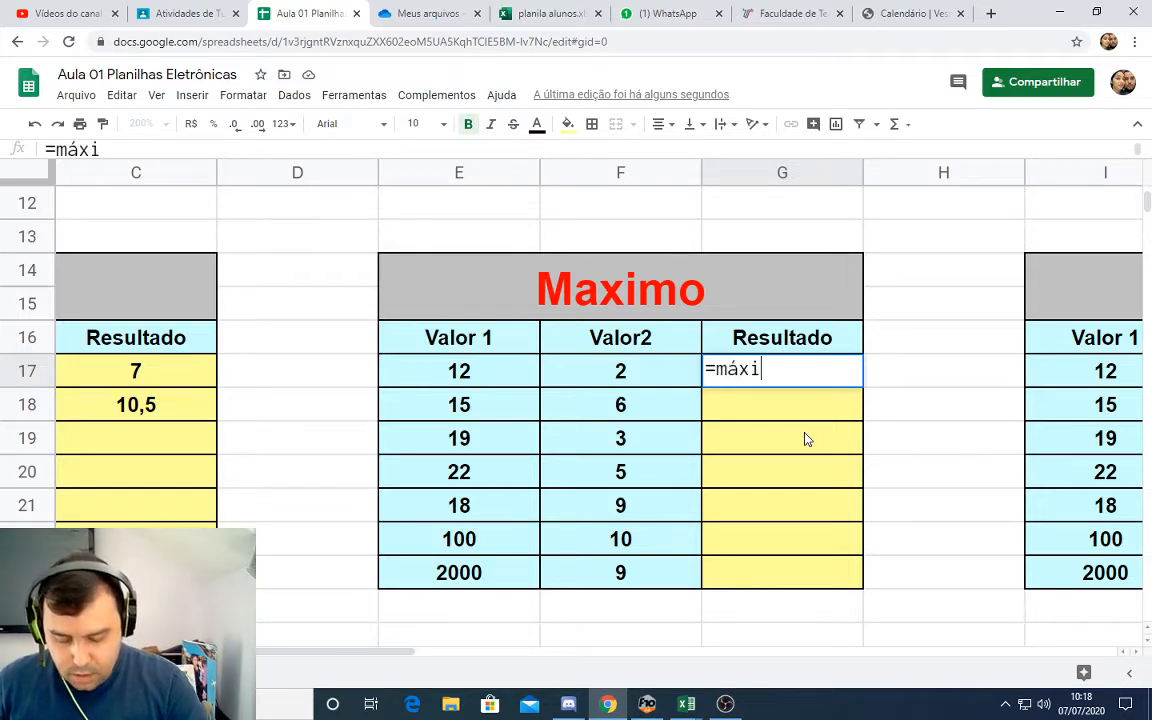
text(mo()
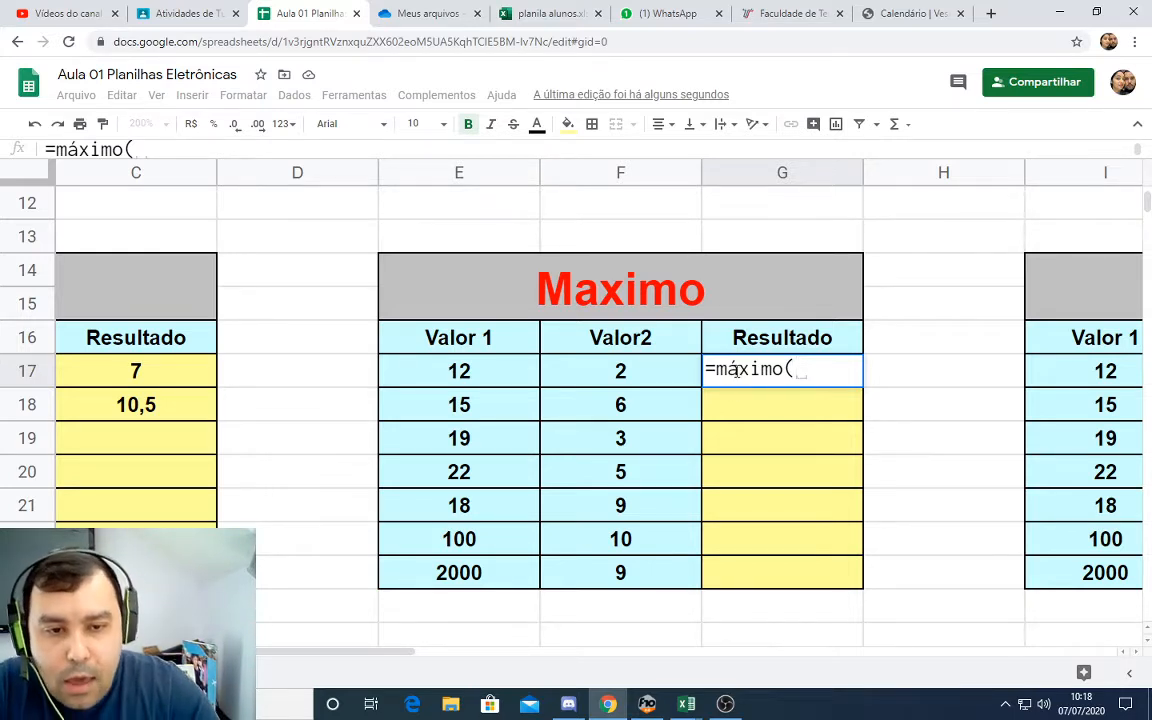
drag(737, 369, 726, 369)
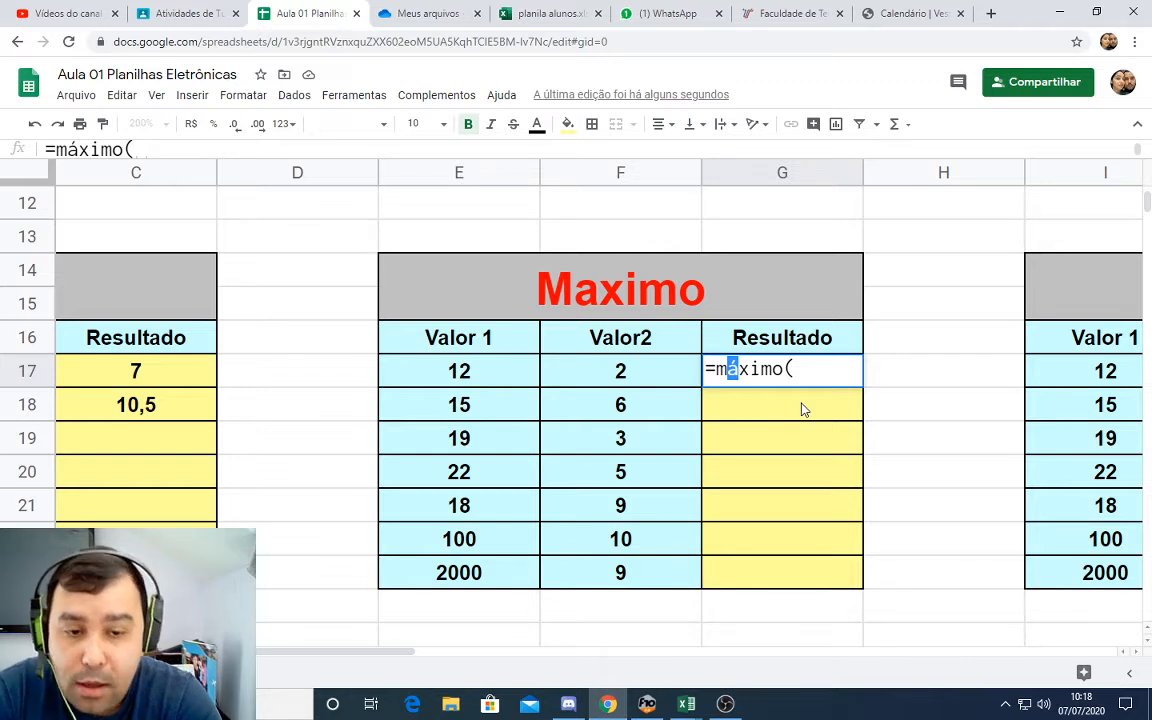
click(800, 371)
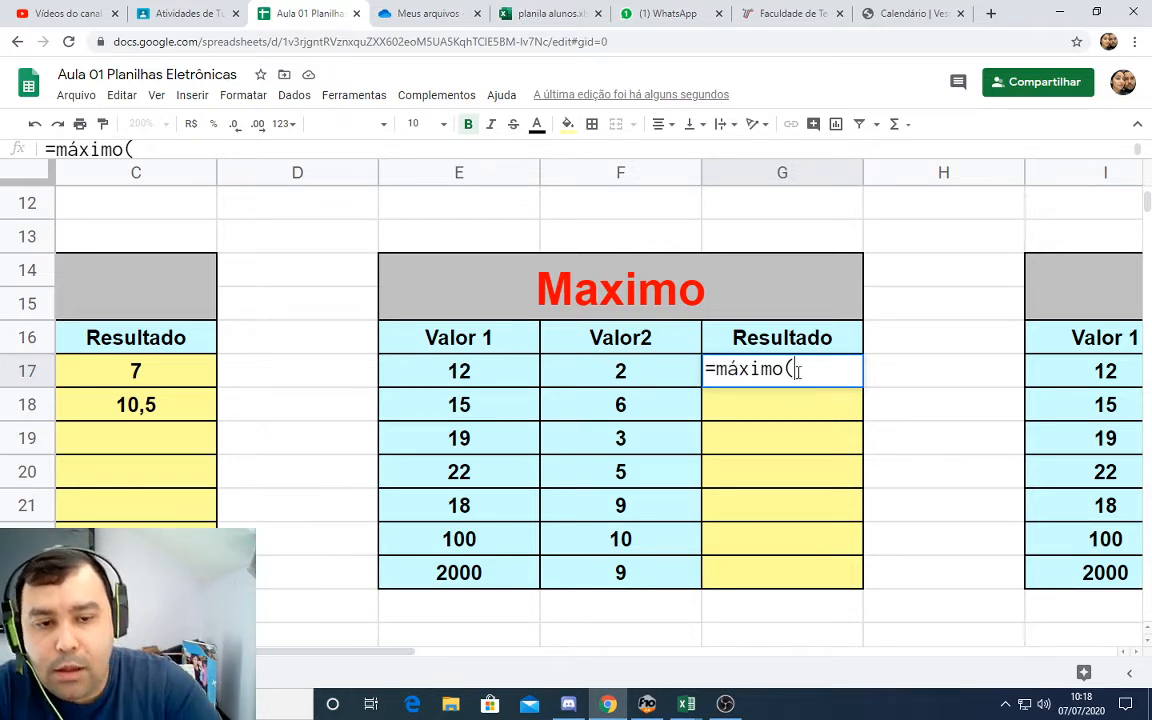
drag(470, 370, 617, 378)
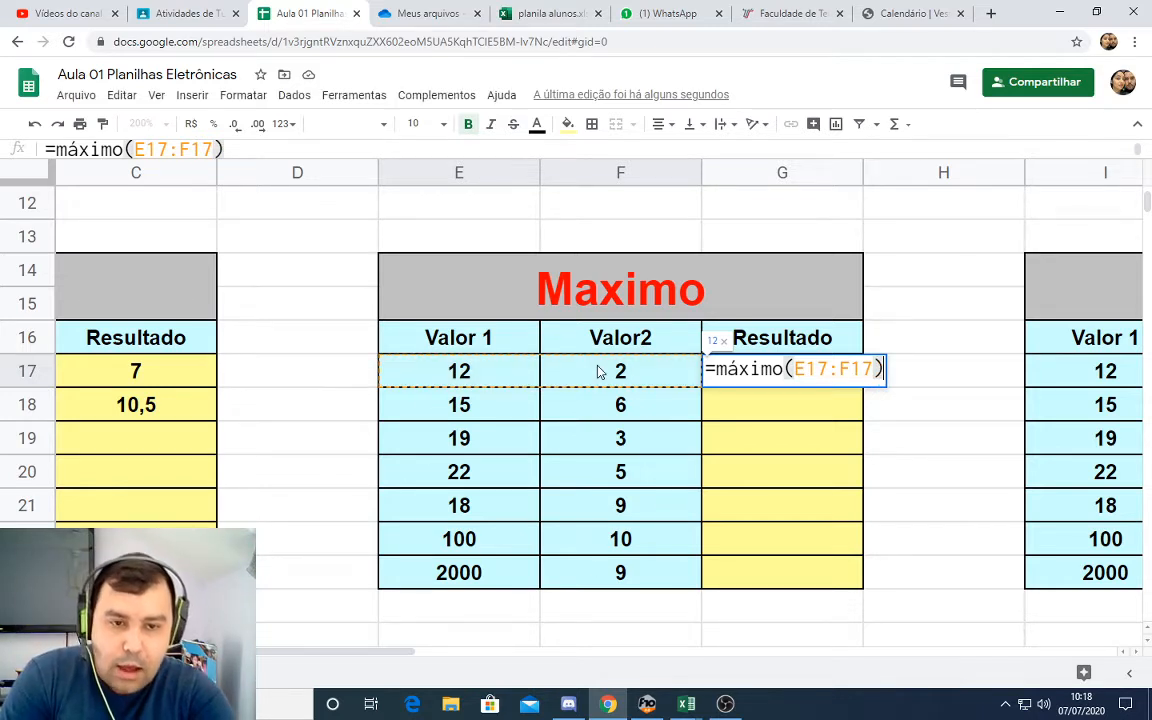
key(Return)
- Compare the values in the Maximo table, and review the formula in G17 by highlighting its function name without changing it
click(466, 372)
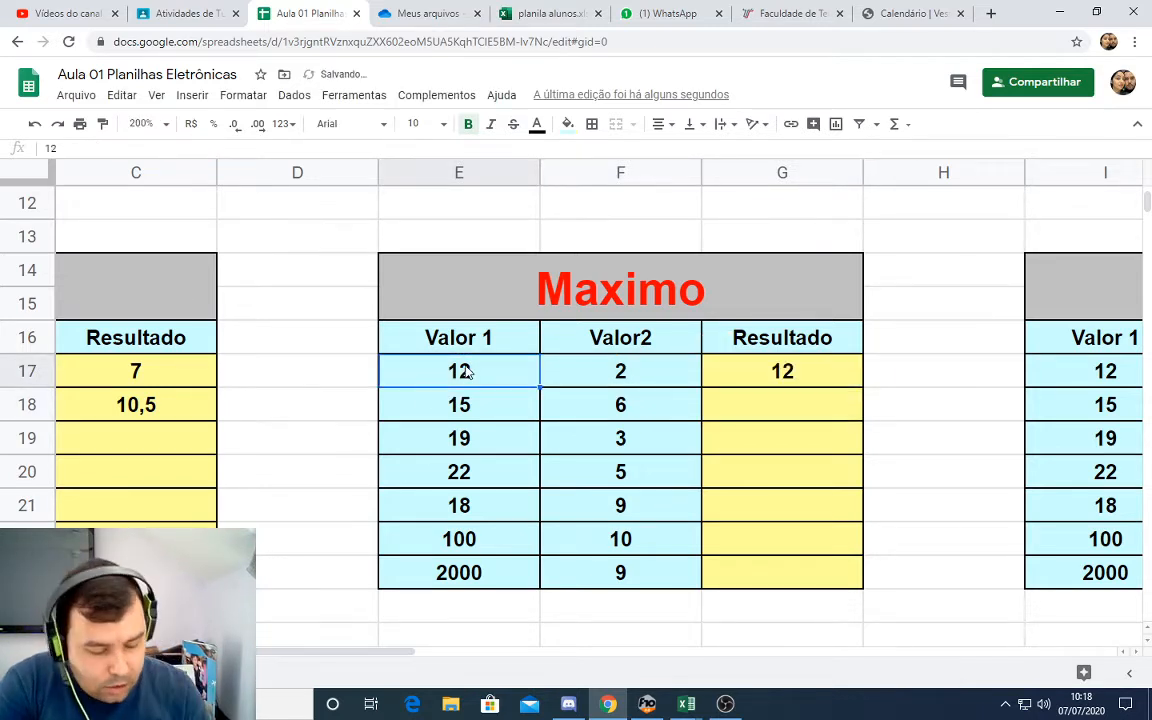
key(Right)
key(Down)
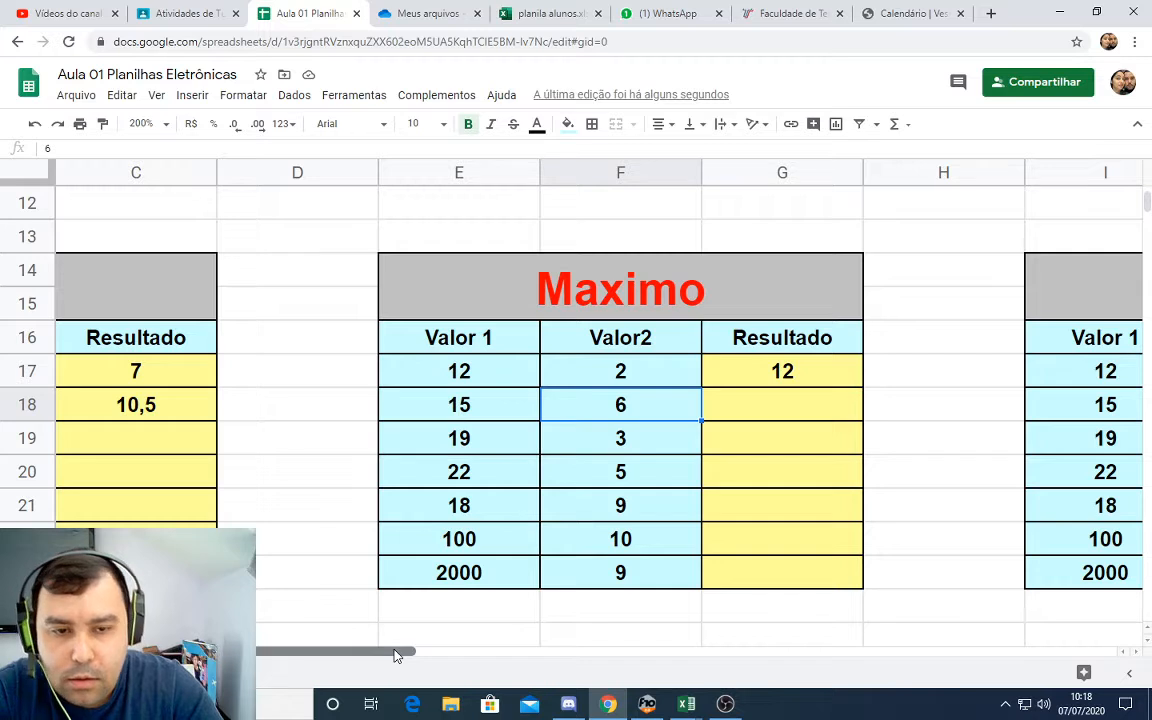
double_click(770, 372)
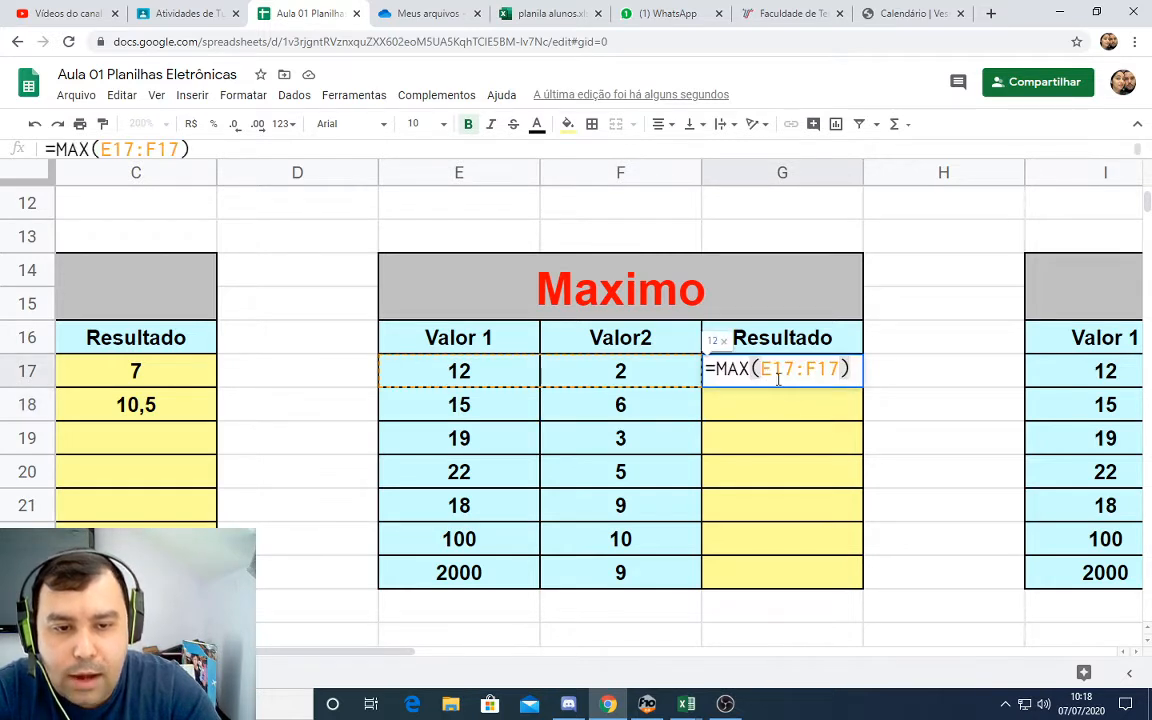
drag(749, 370, 709, 372)
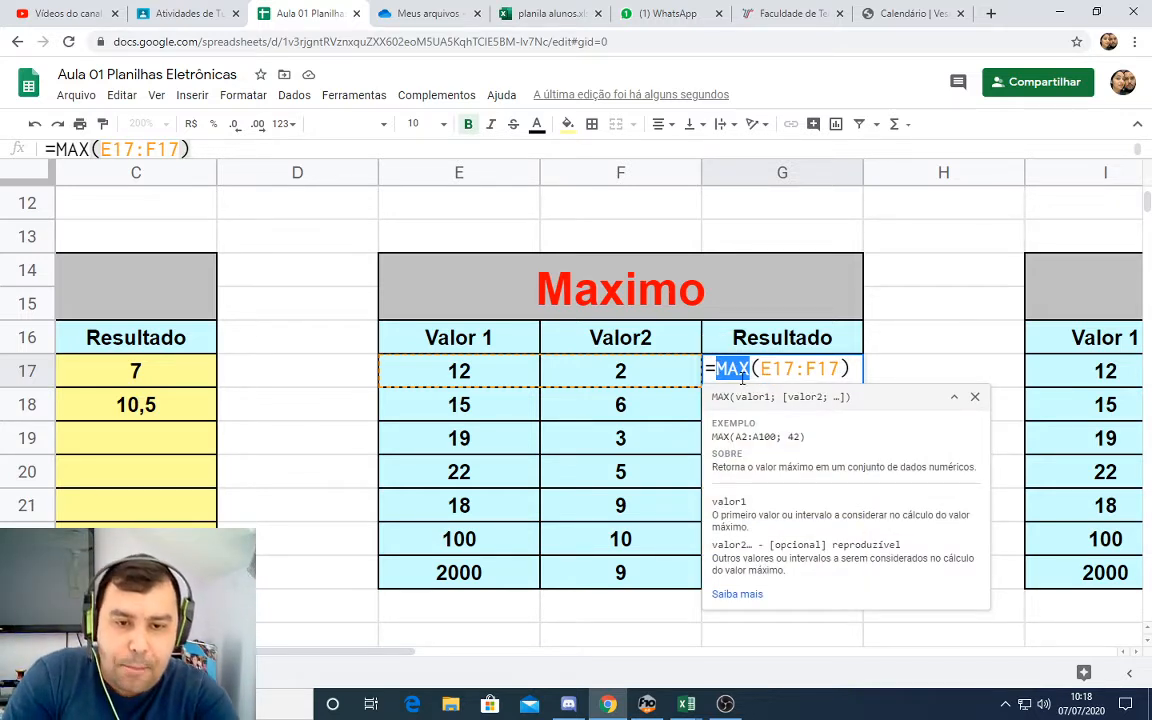
key(Return)
- Enter the formula =mínimo(I17:J17) in the Minimo table's first Resultado cell, K17
drag(350, 656, 506, 671)
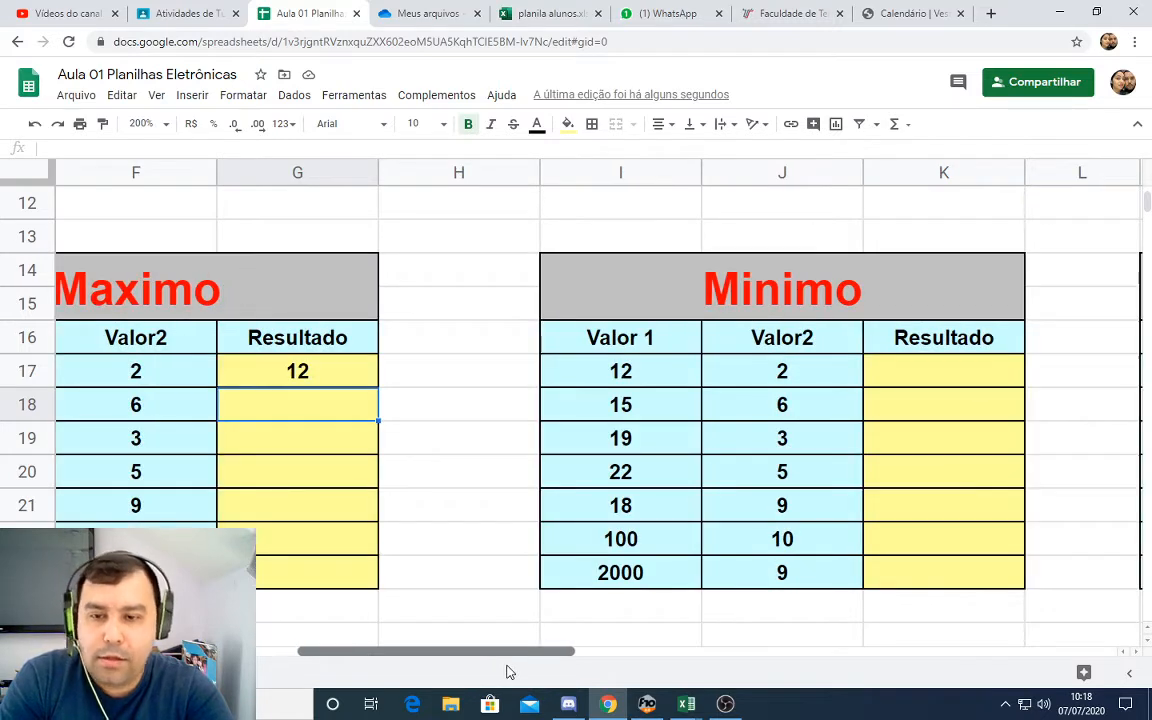
click(913, 386)
text(=)
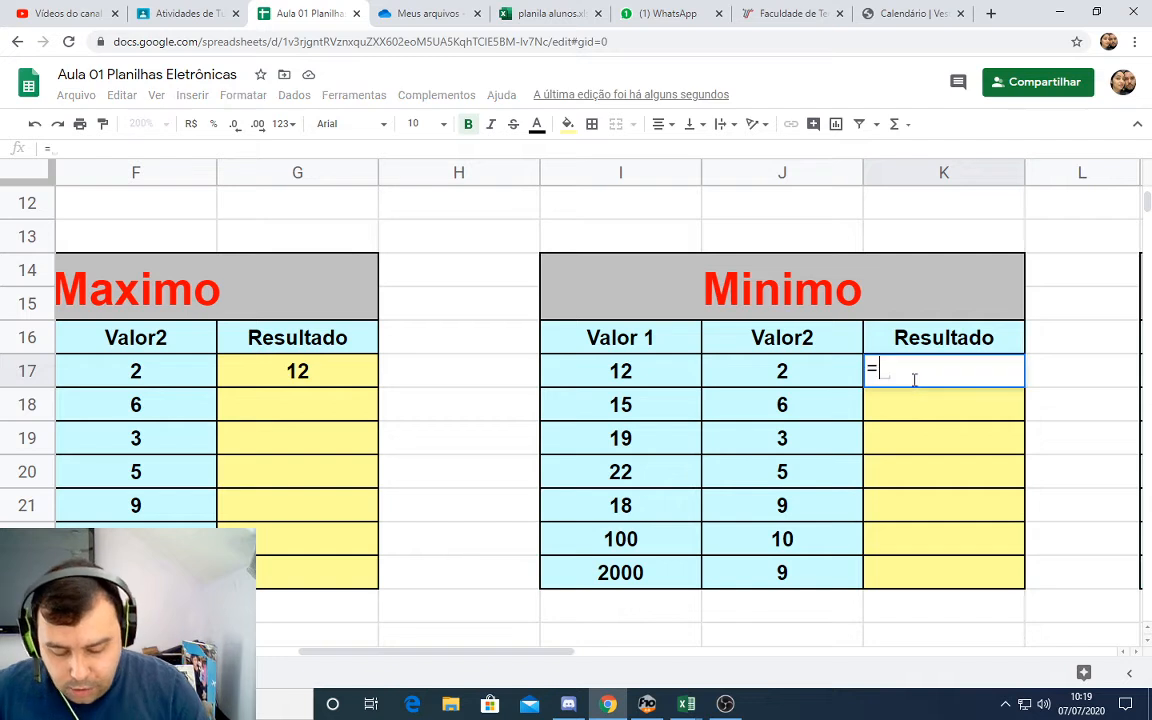
text(mín)
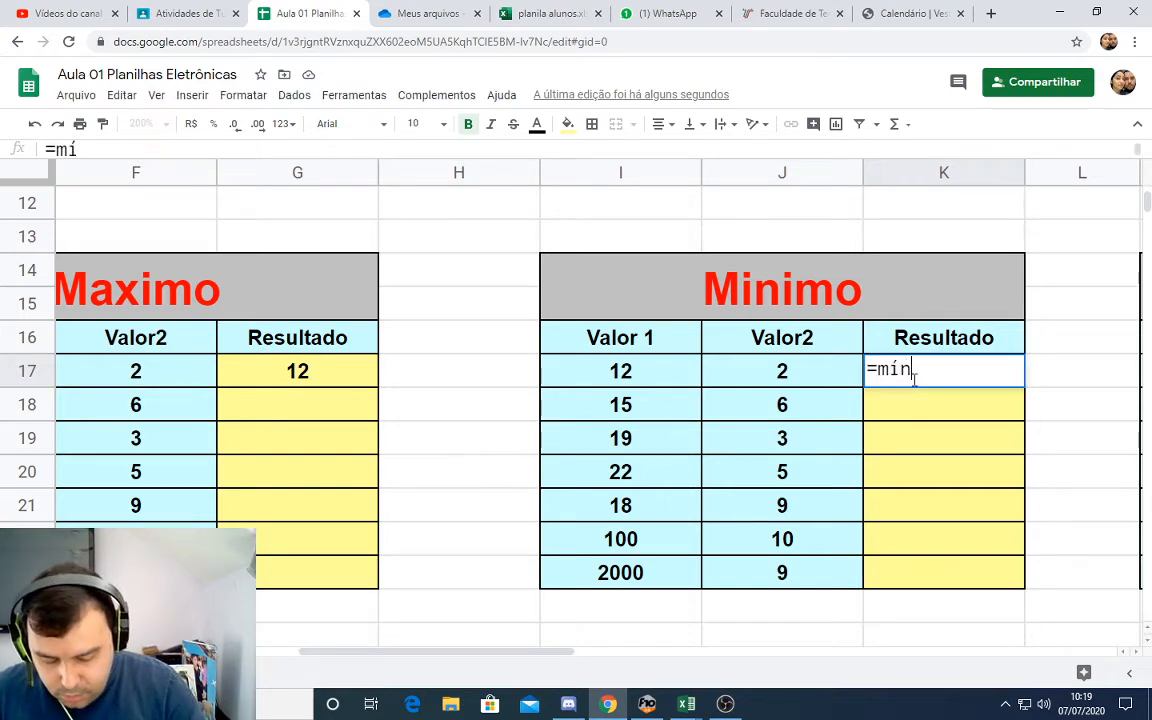
text(imo()
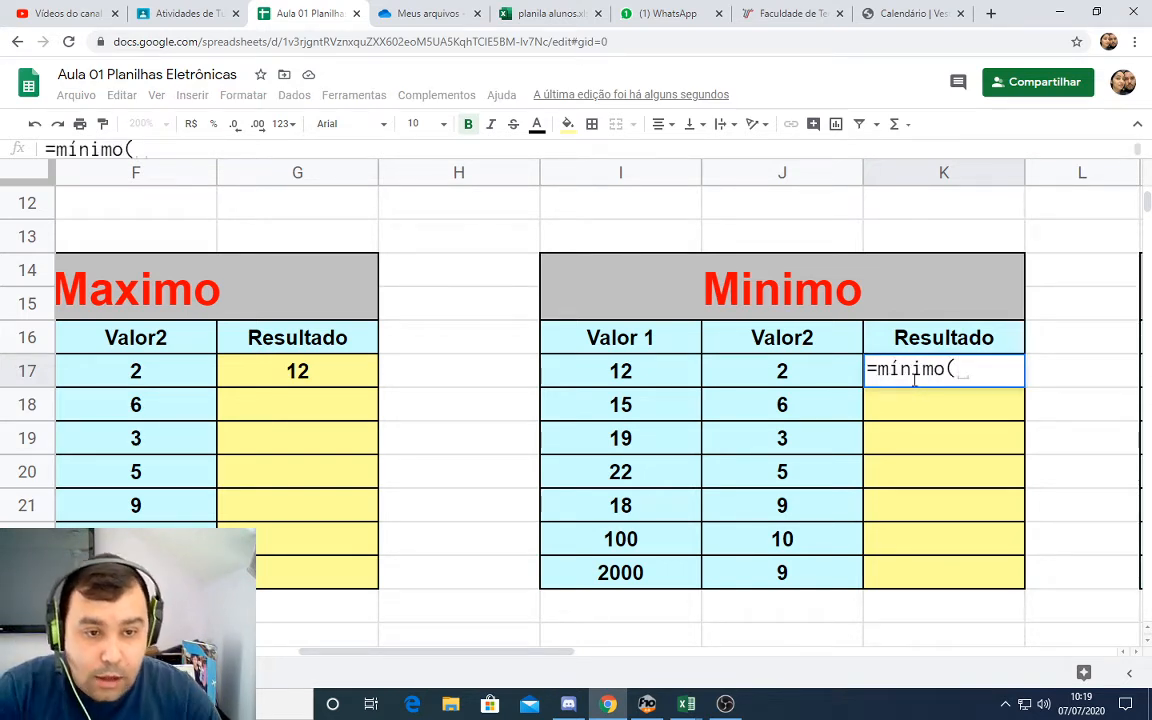
drag(620, 373, 855, 378)
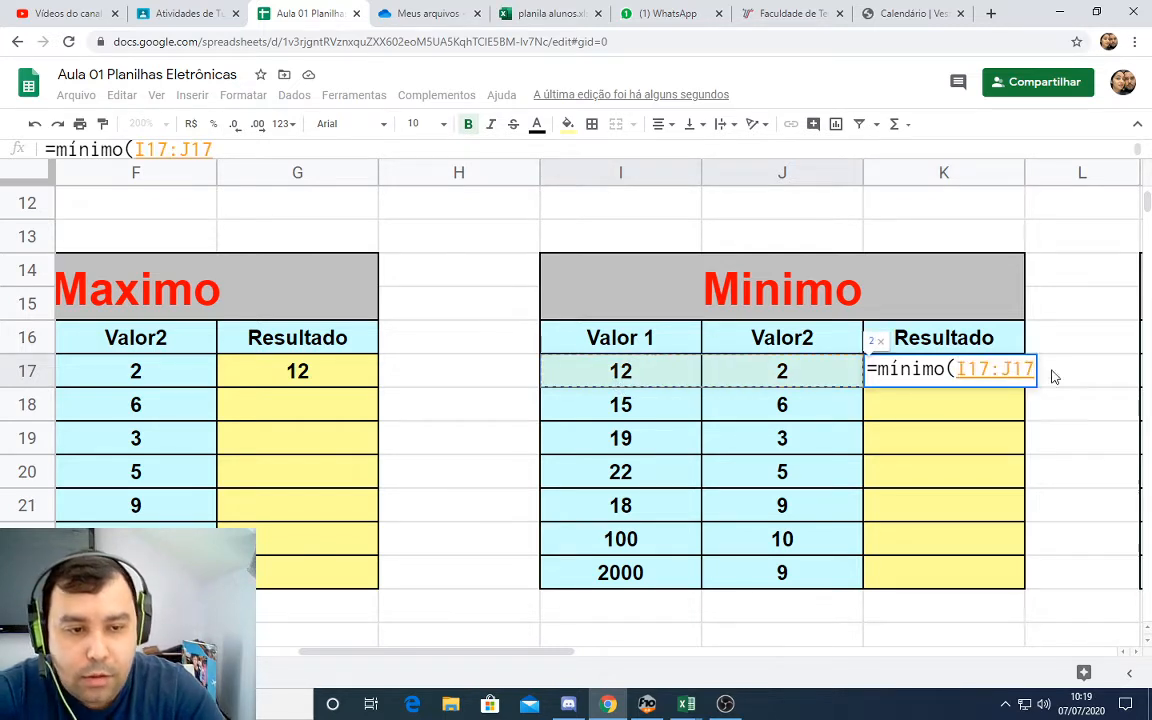
text())
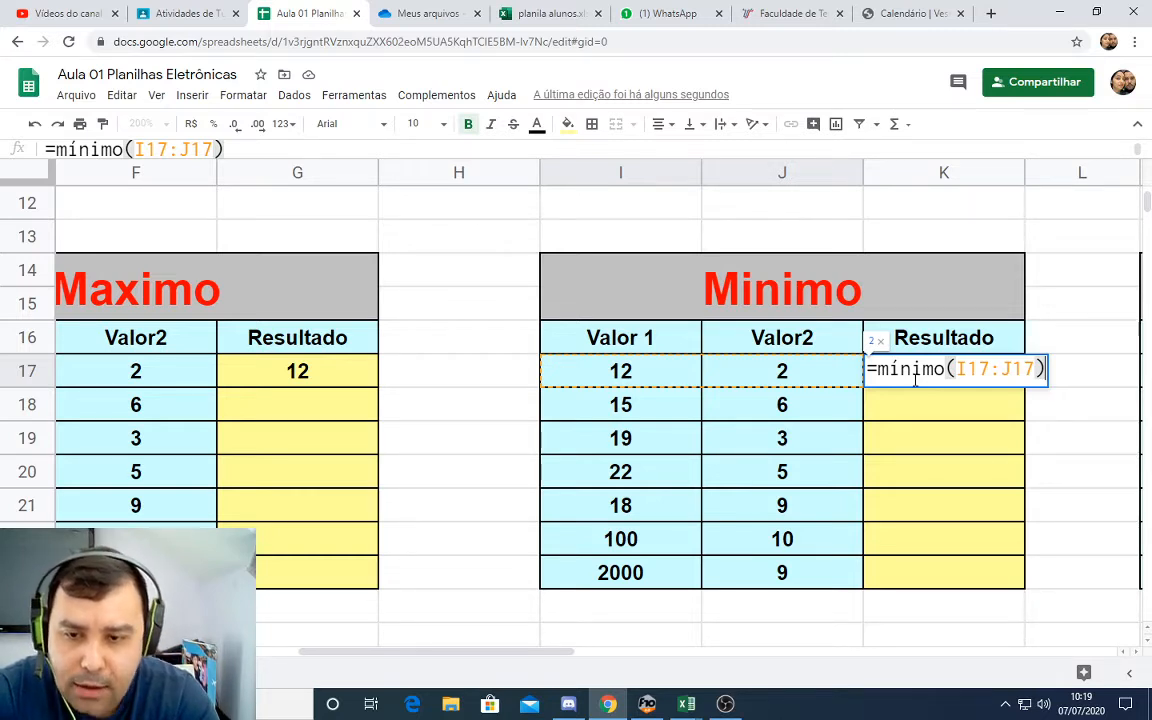
key(Return)
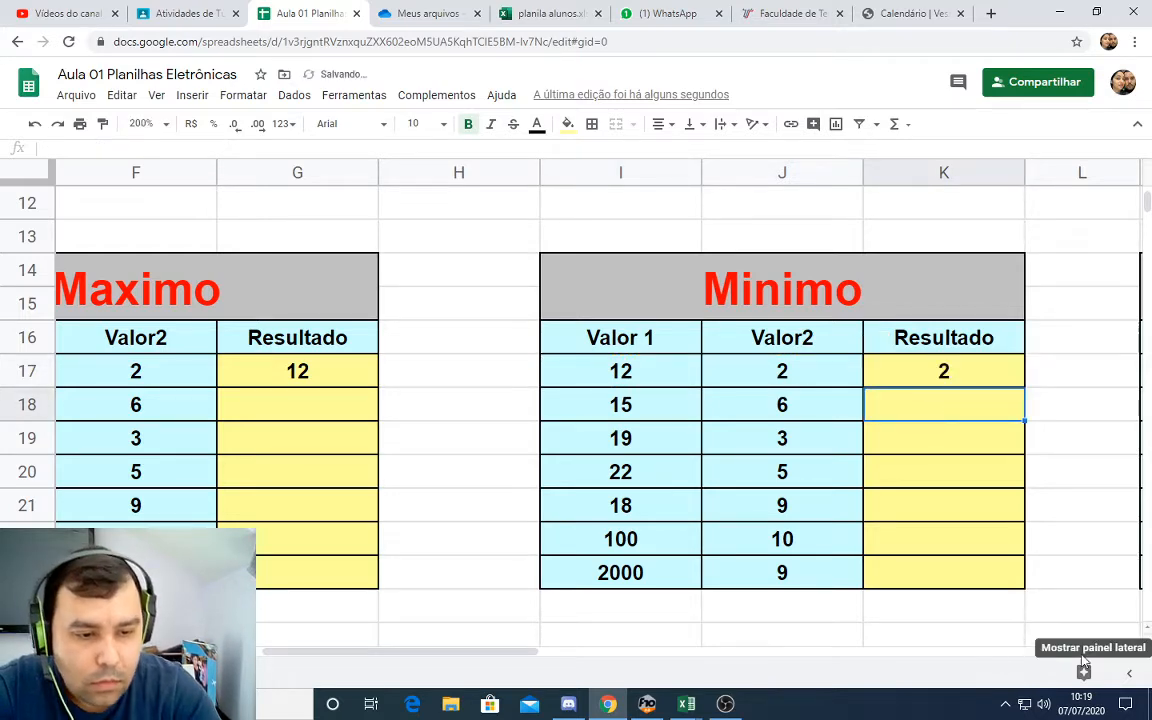
- Enter the formula =soma(M17:N17) in the Soma table's first Resultado cell, O17
drag(524, 653, 697, 668)
click(843, 376)
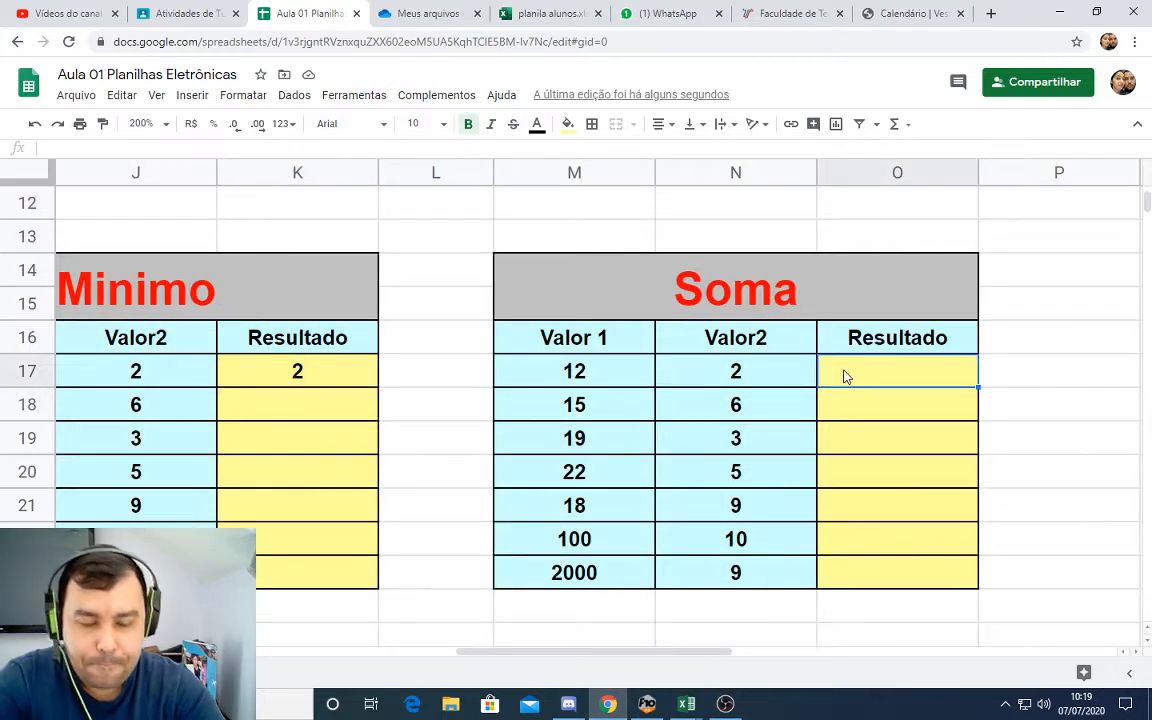
text(=)
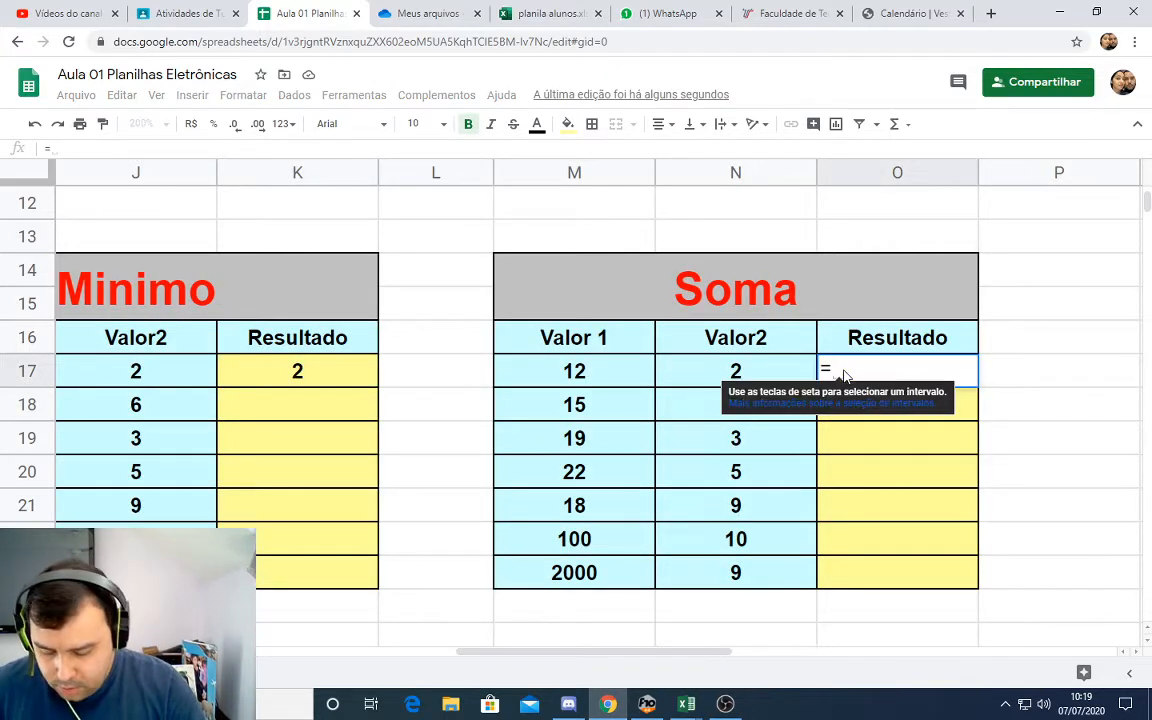
text(soma()
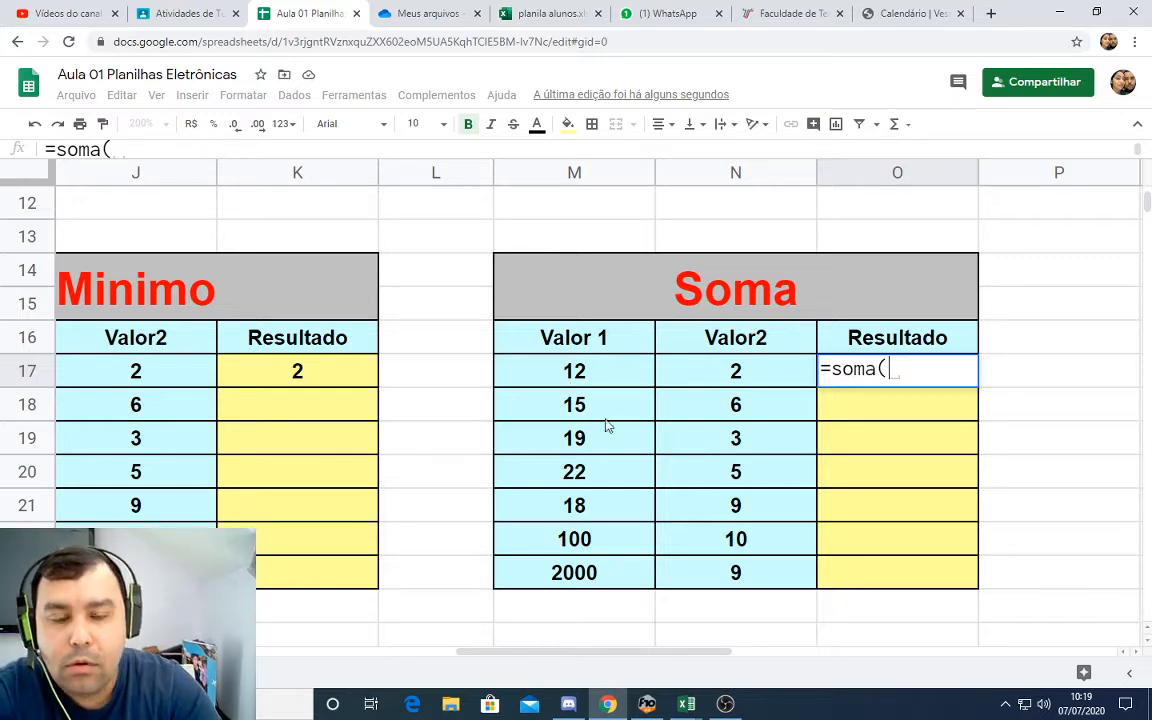
click(600, 379)
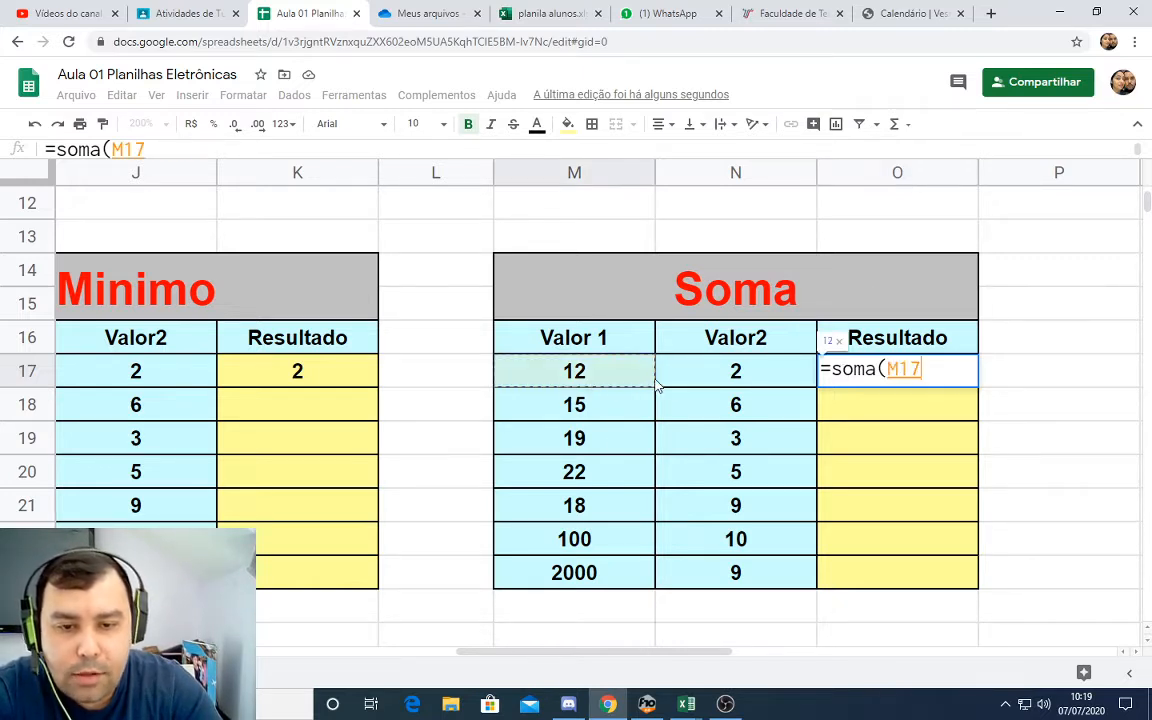
drag(641, 385, 707, 381)
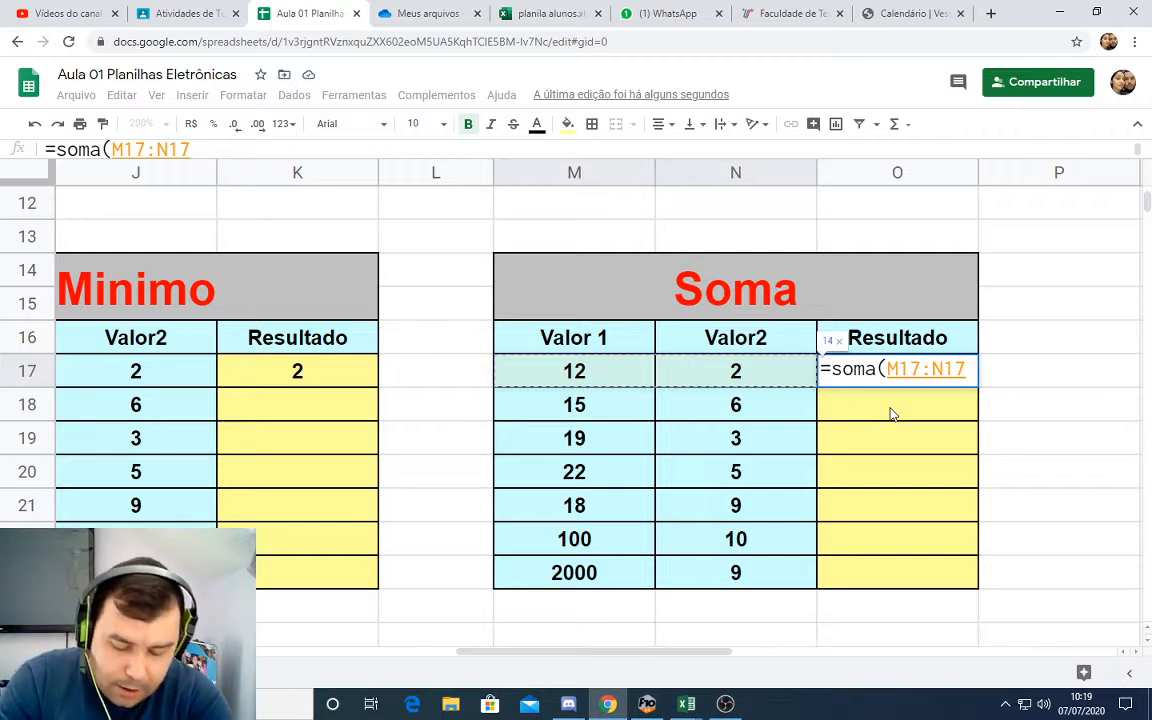
text())
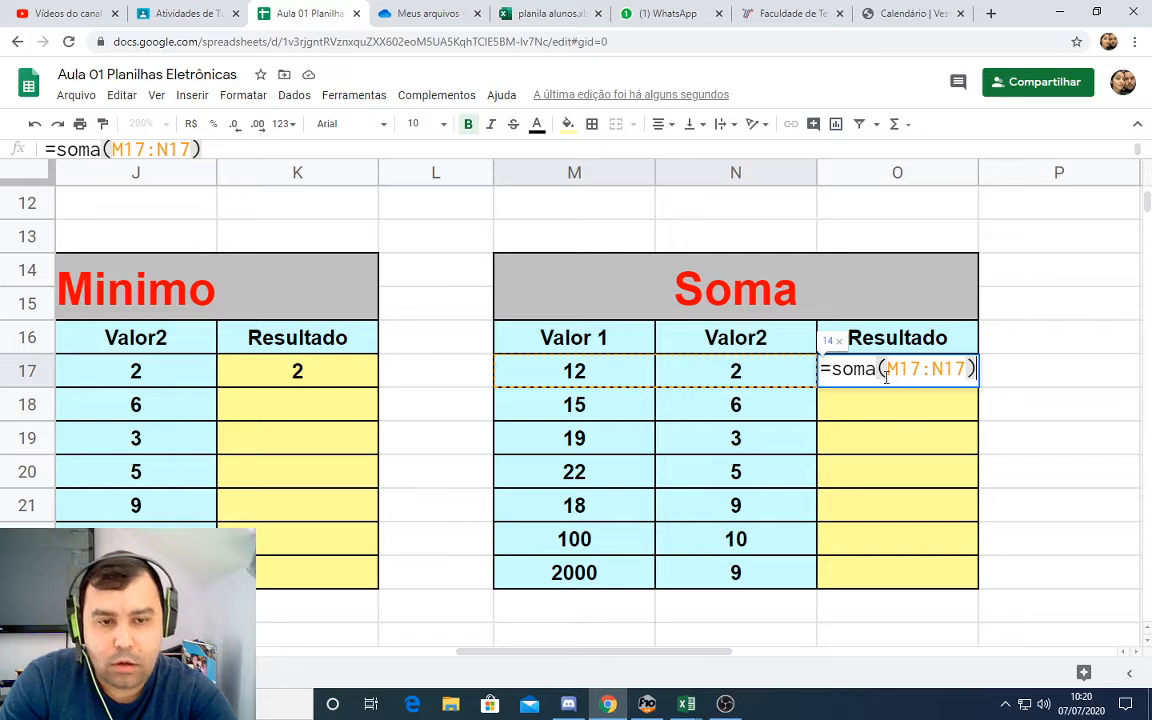
key(Return)
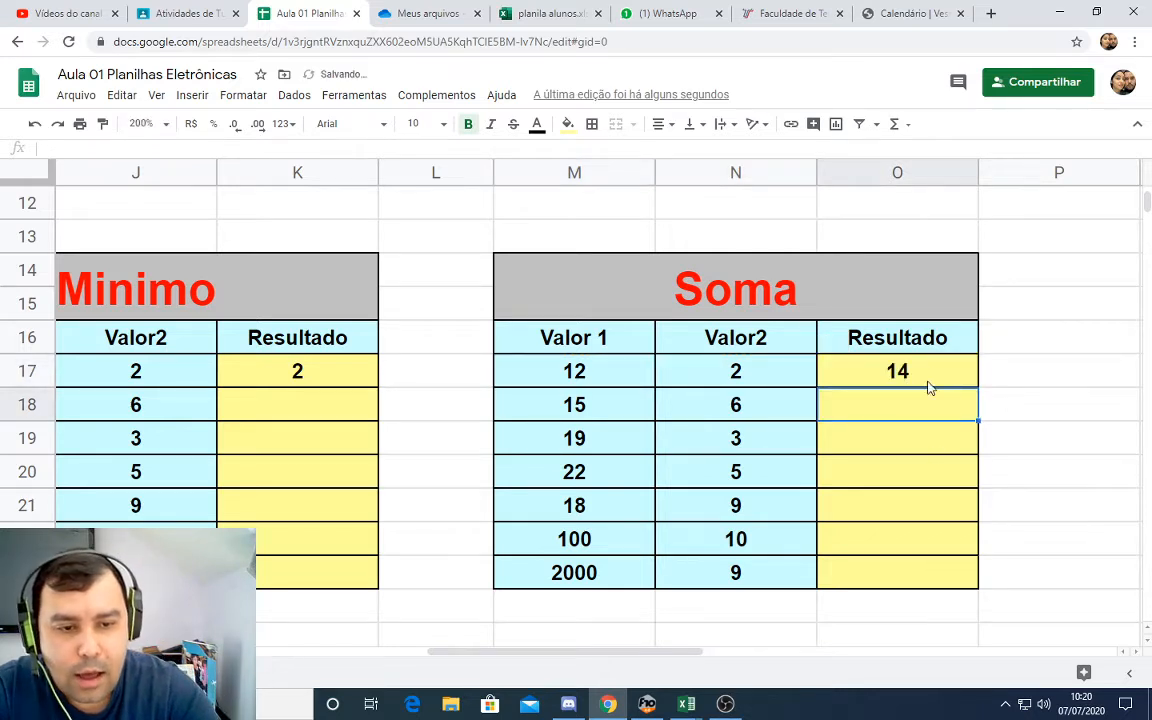
- Enter the formula =raiz(A29) in cell B29 of the Raiz table, beside the value 54
click(921, 372)
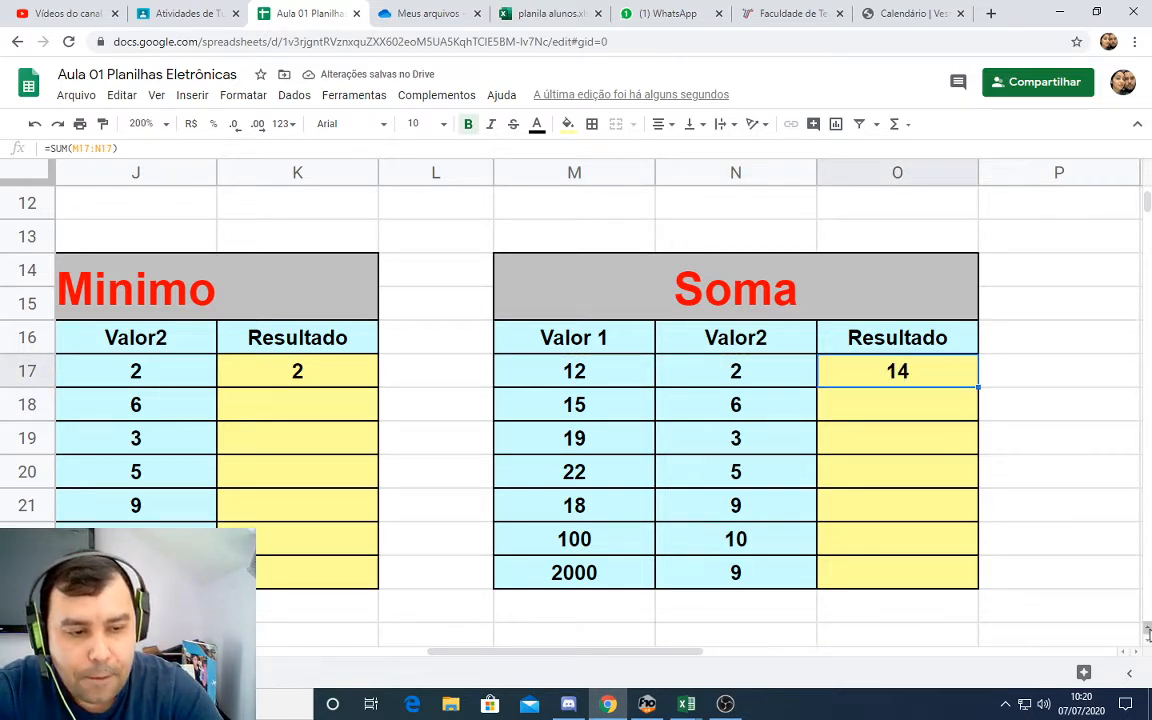
scroll(1147, 632, up, 1)
scroll(1147, 636, down, 2)
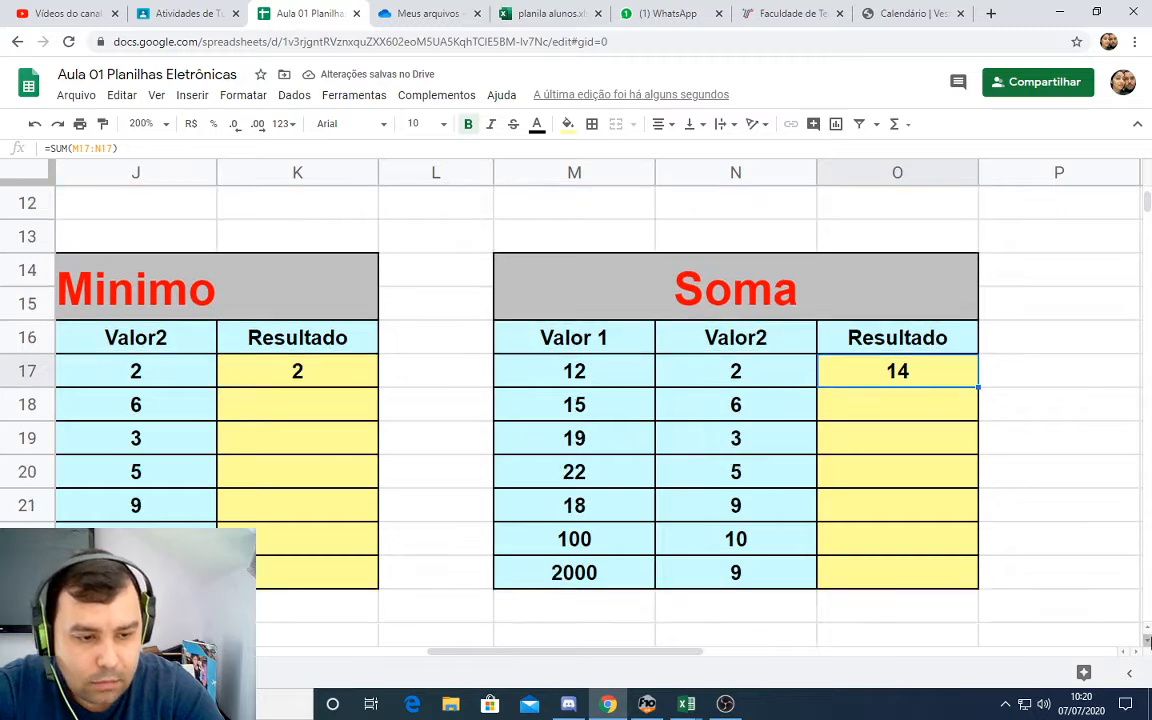
scroll(1147, 640, down, 7)
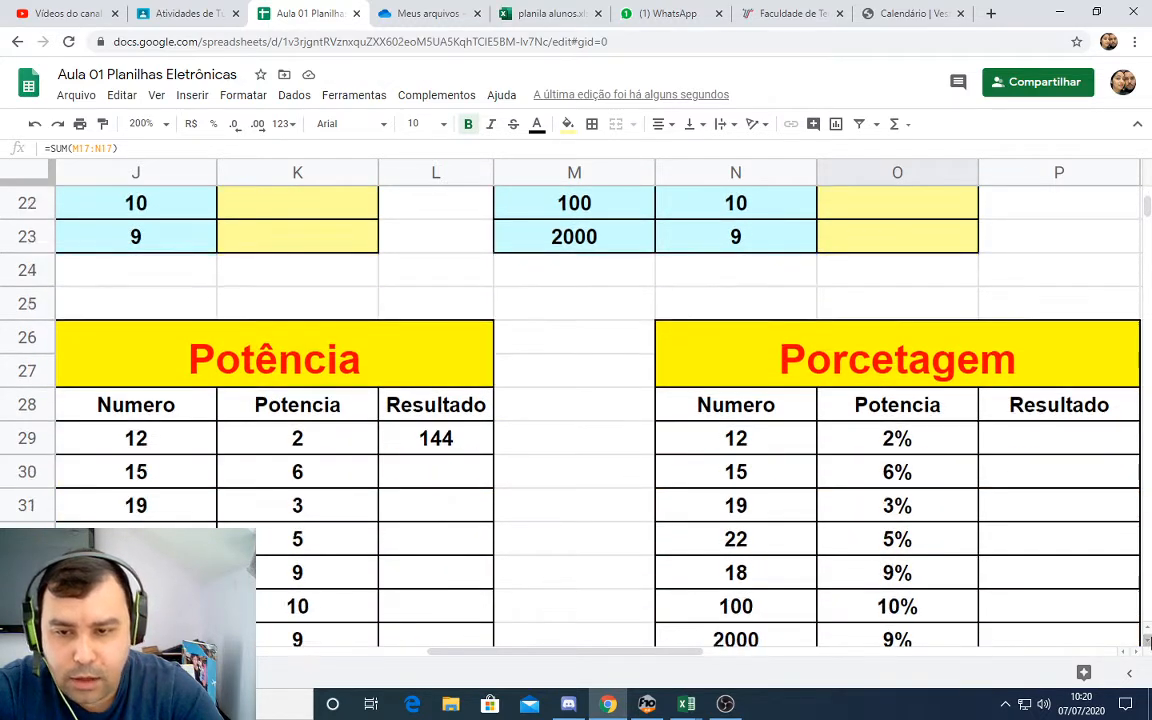
drag(604, 656, 234, 656)
click(268, 350)
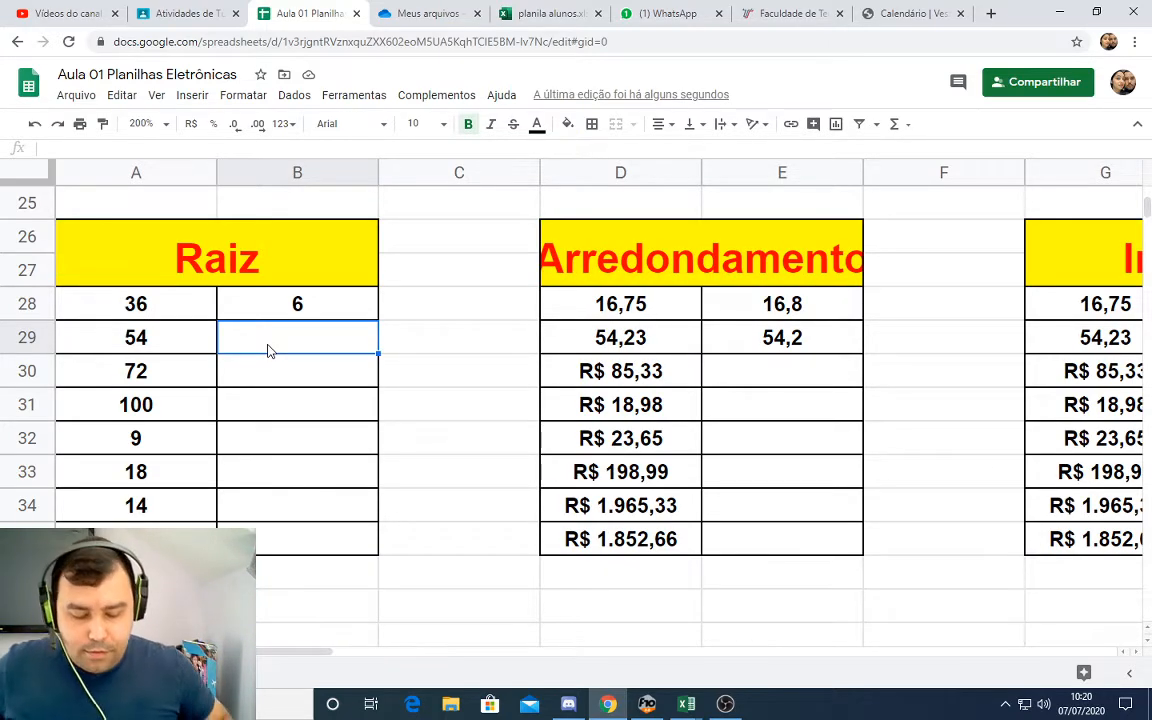
text(=)
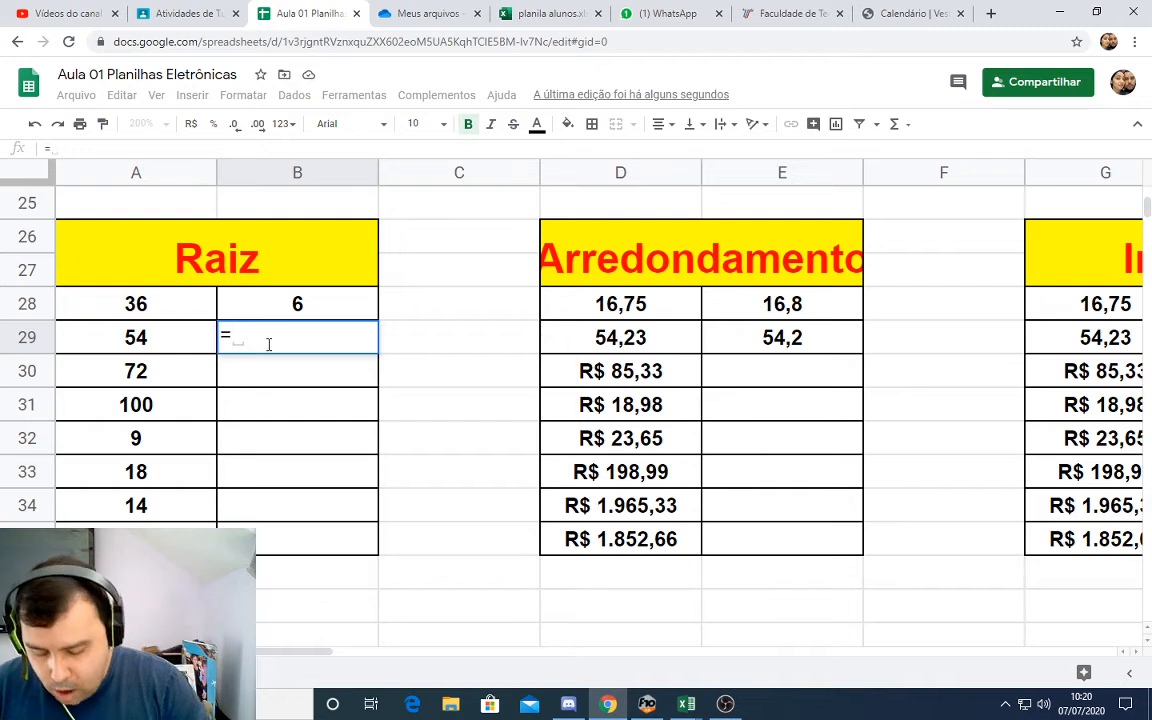
text(raiz)
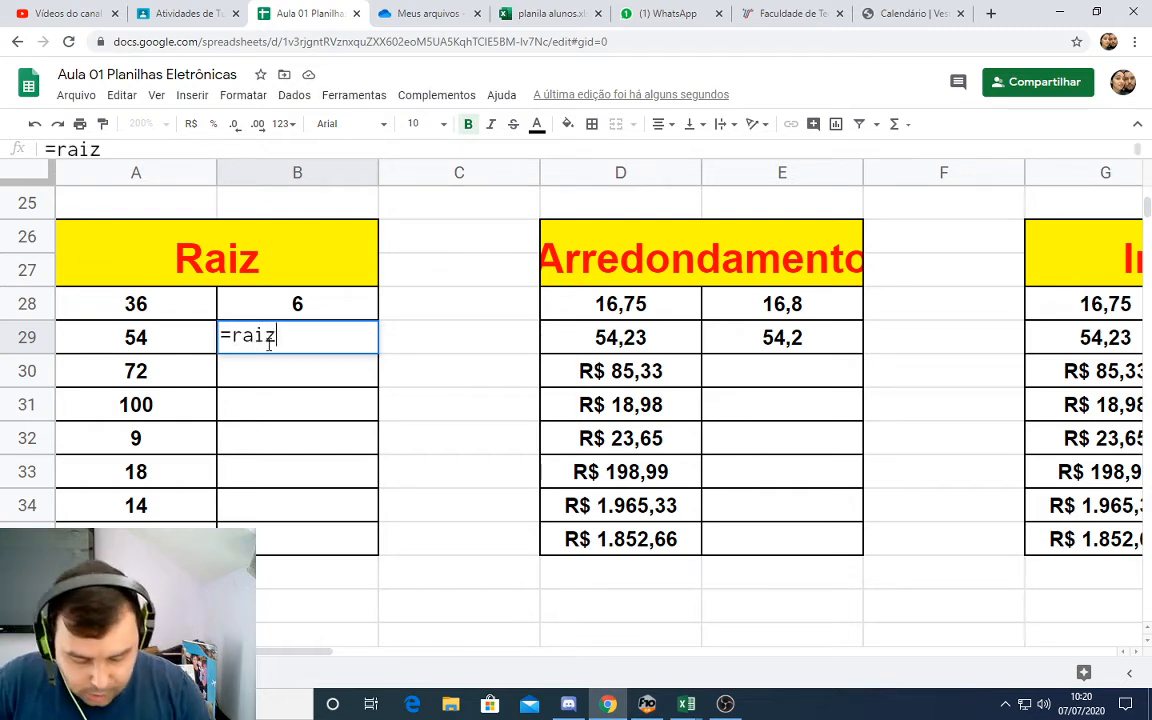
text(()
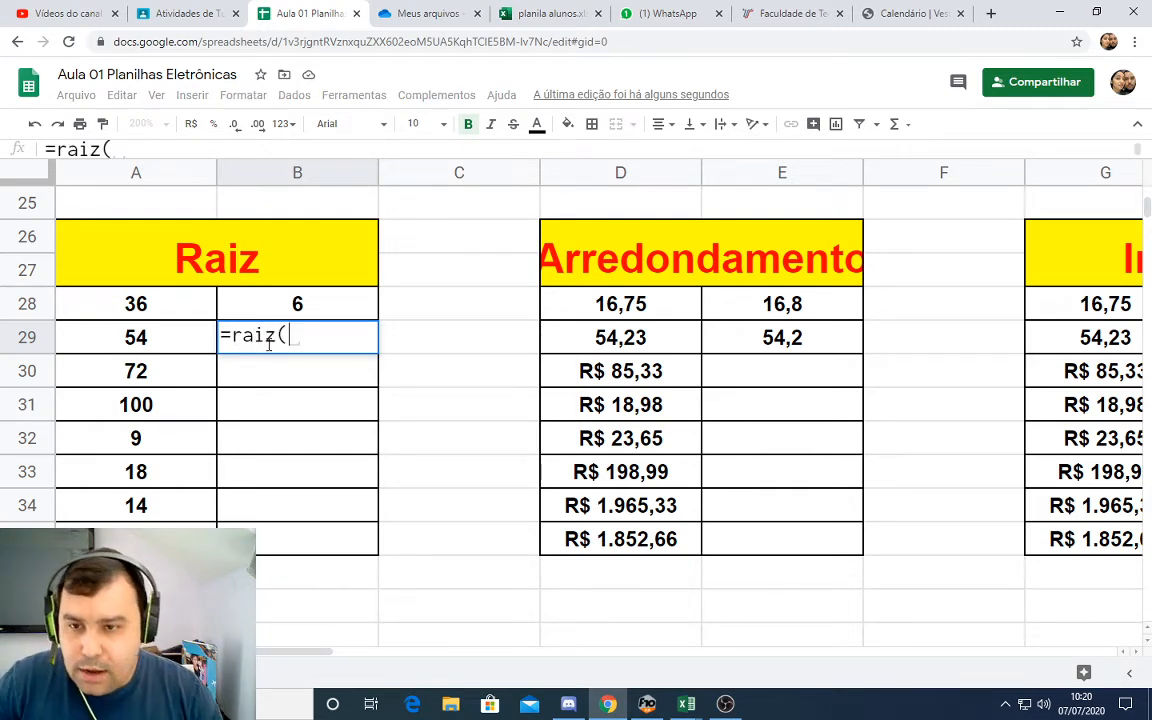
click(175, 346)
text())
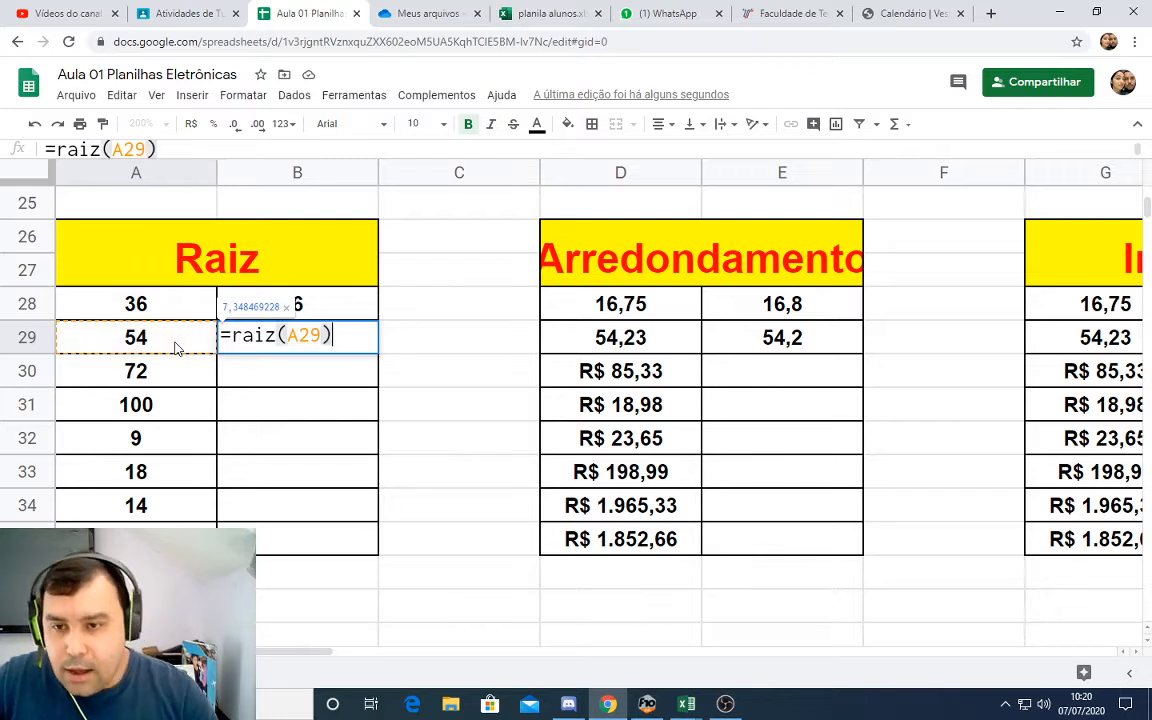
key(Return)
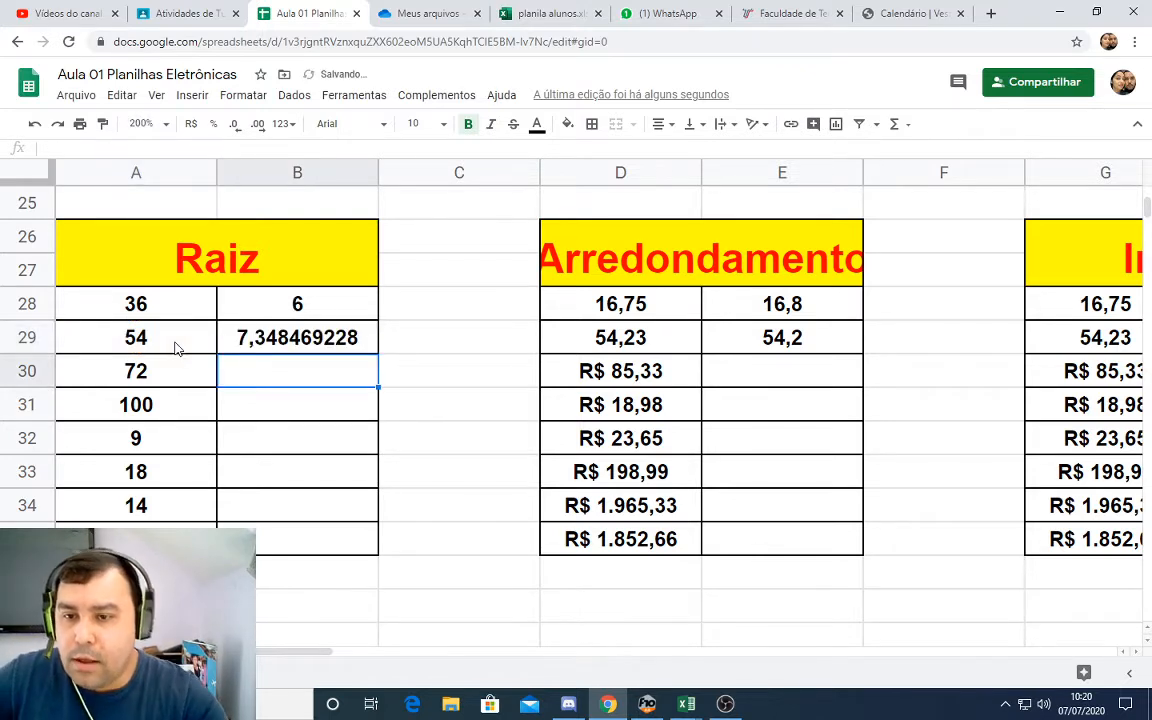
- Review the stored square root formula in B29 without changing it
click(257, 336)
double_click(282, 344)
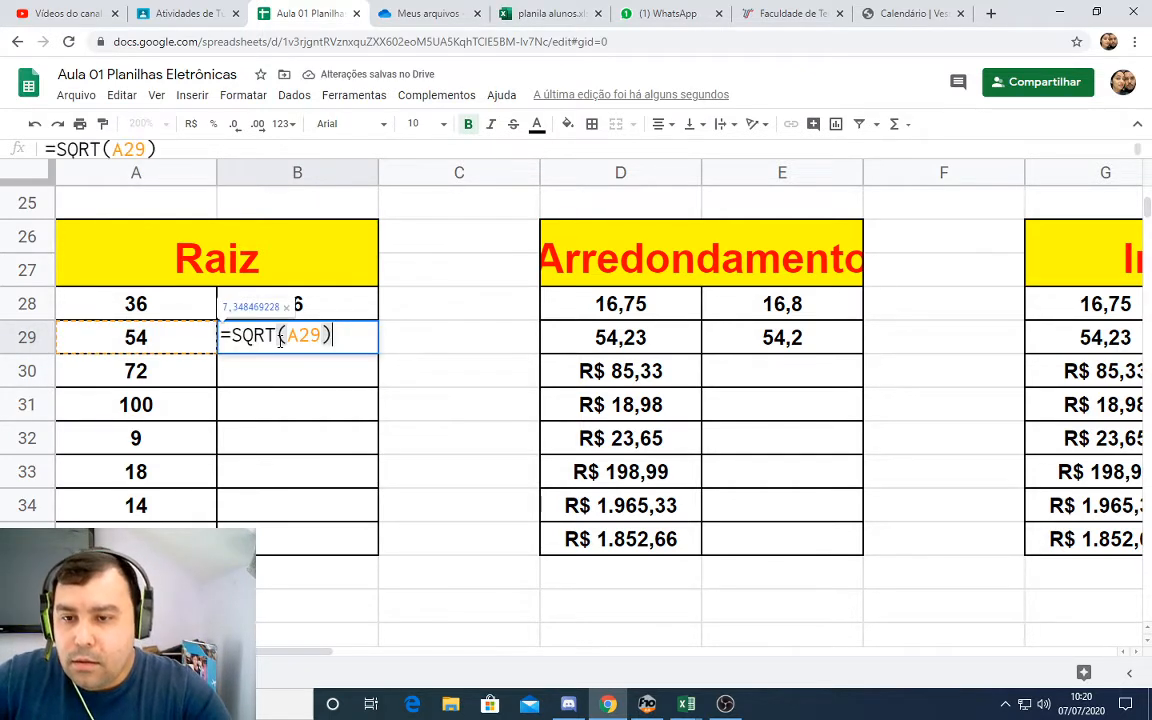
key(Return)
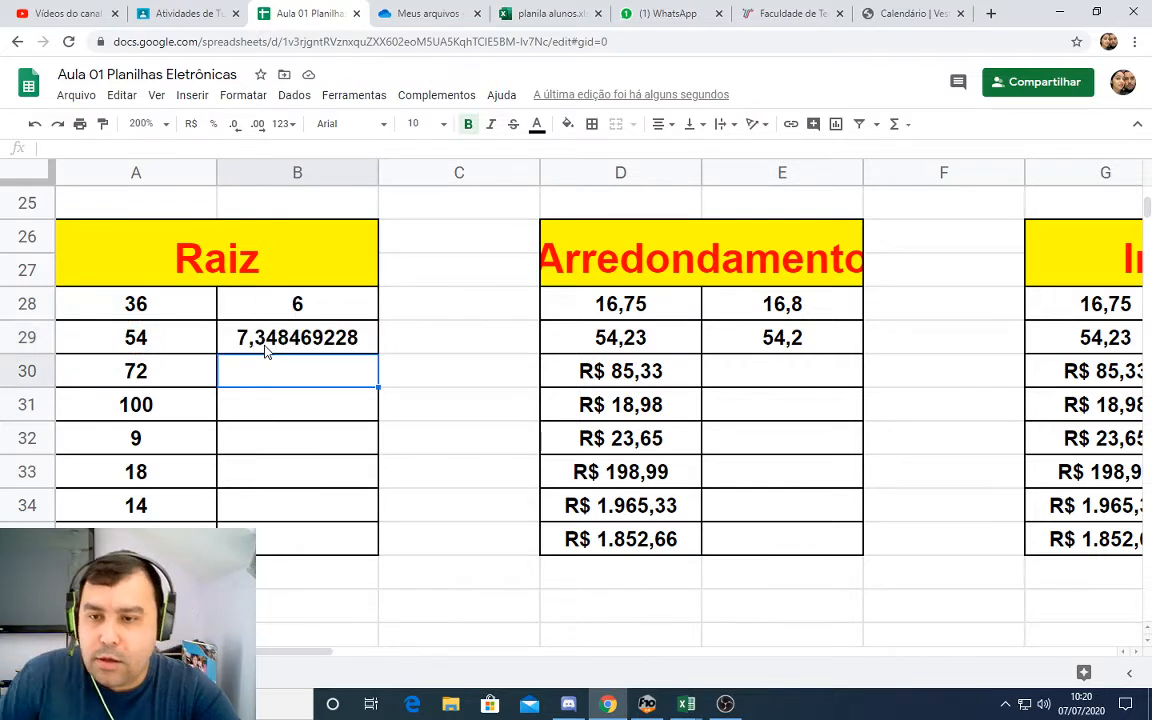
- Enter the formula =arred(D32) in cell E32 of the Arredondamento table
click(771, 383)
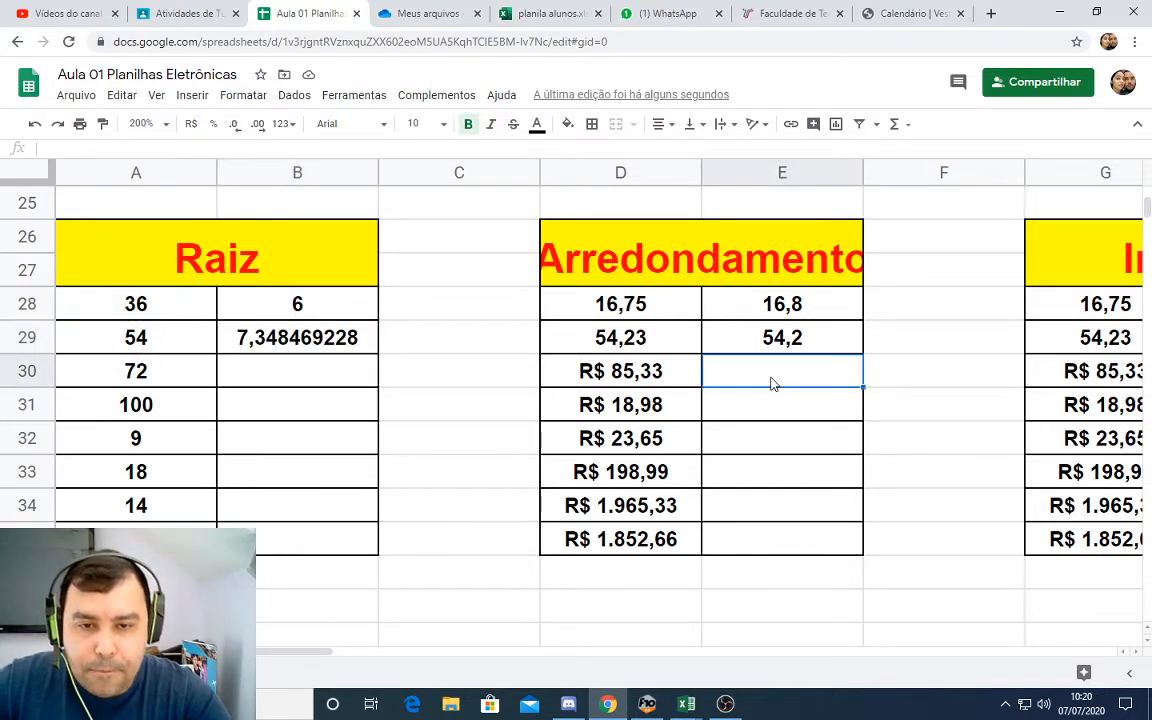
click(796, 447)
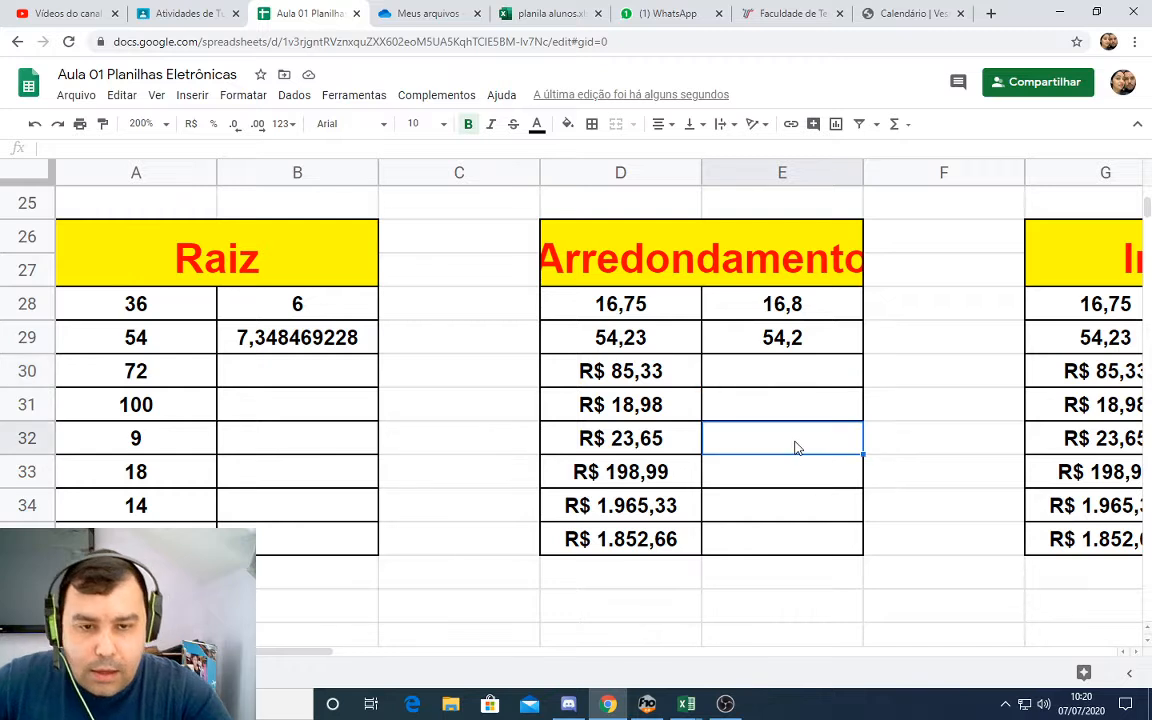
text(=)
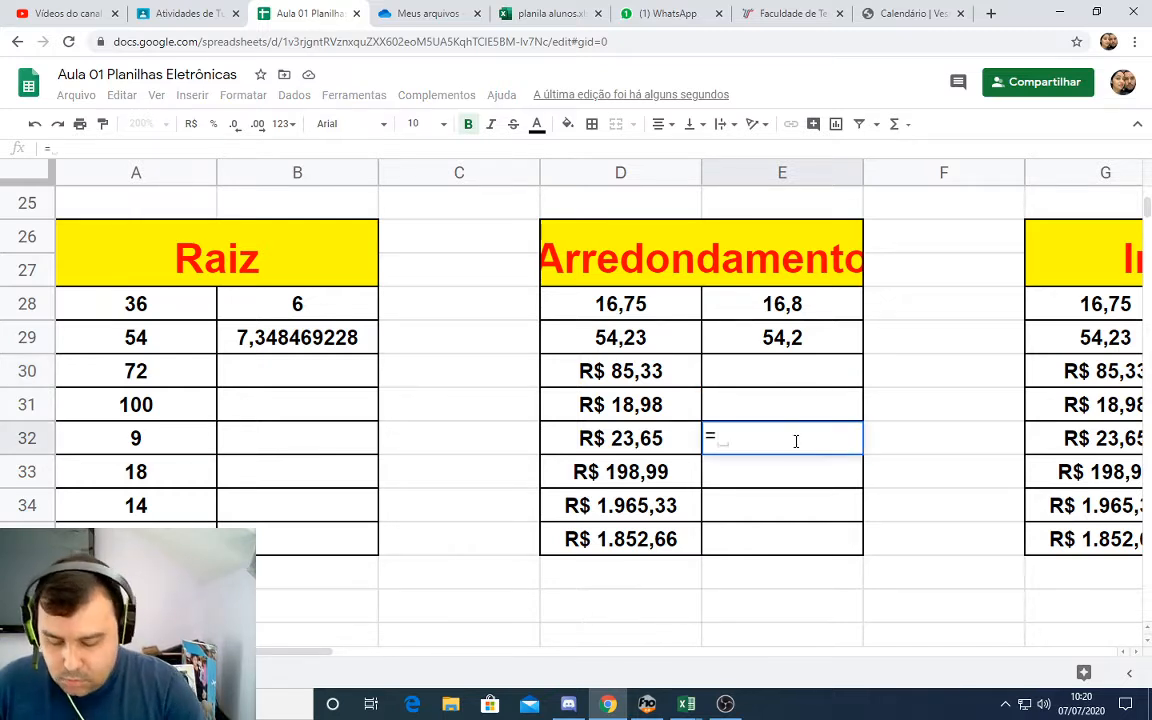
text(arred()
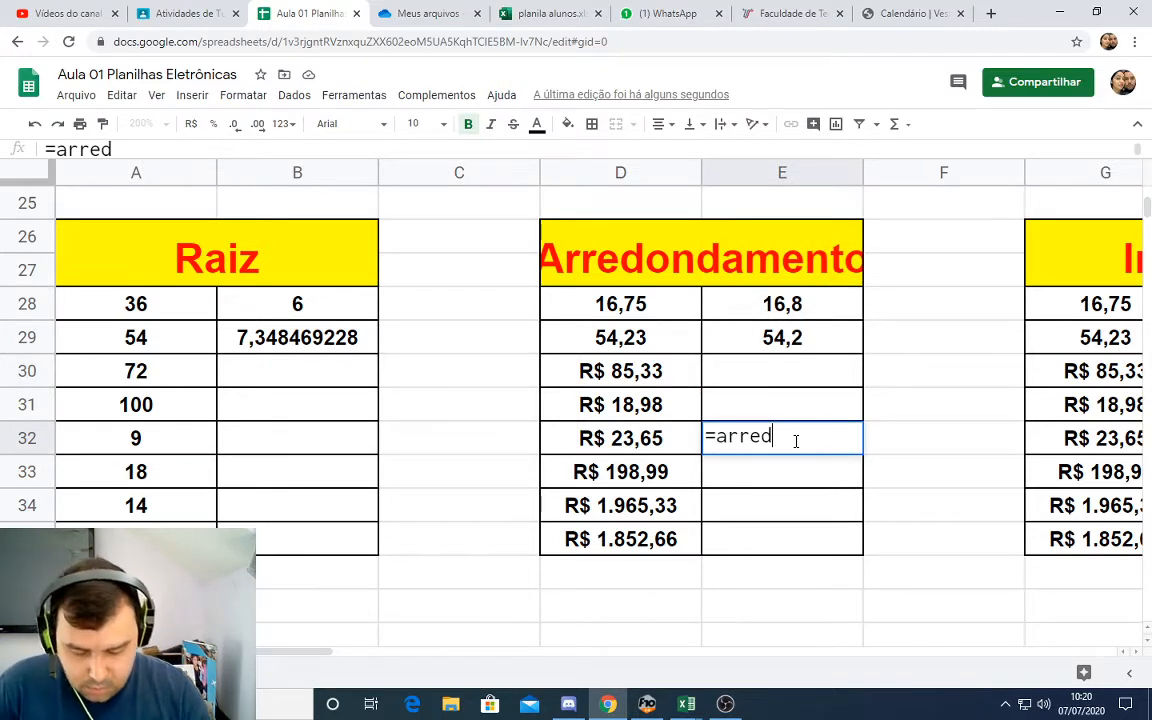
click(636, 449)
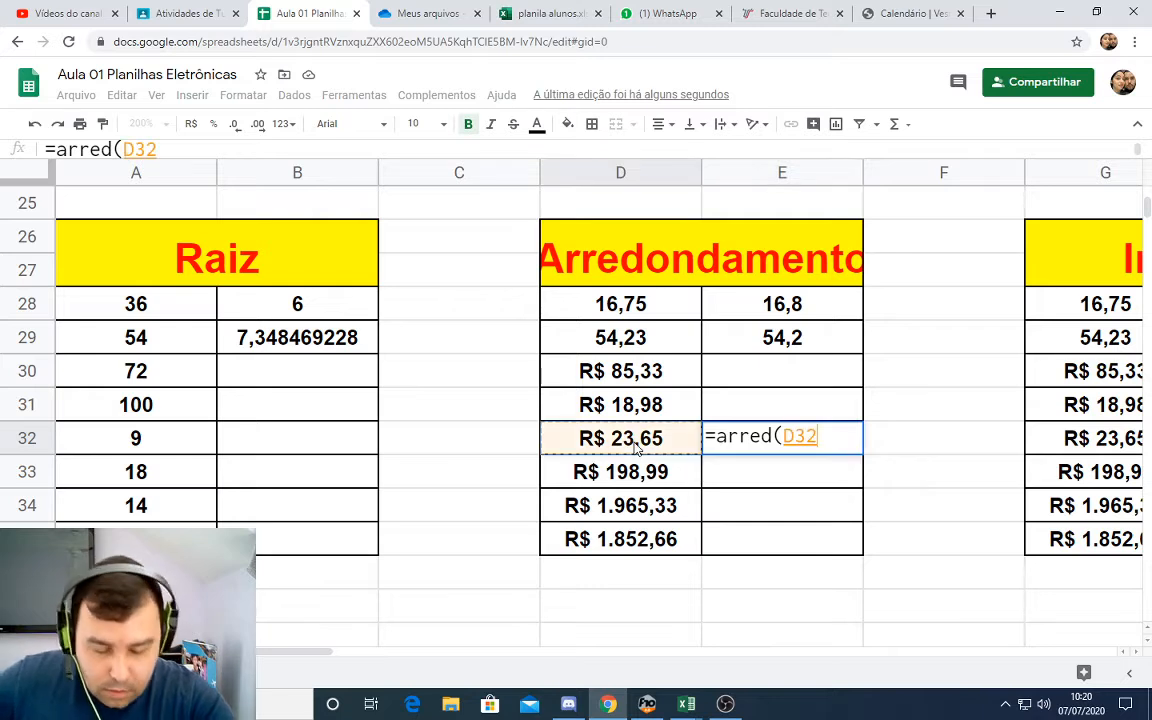
text())
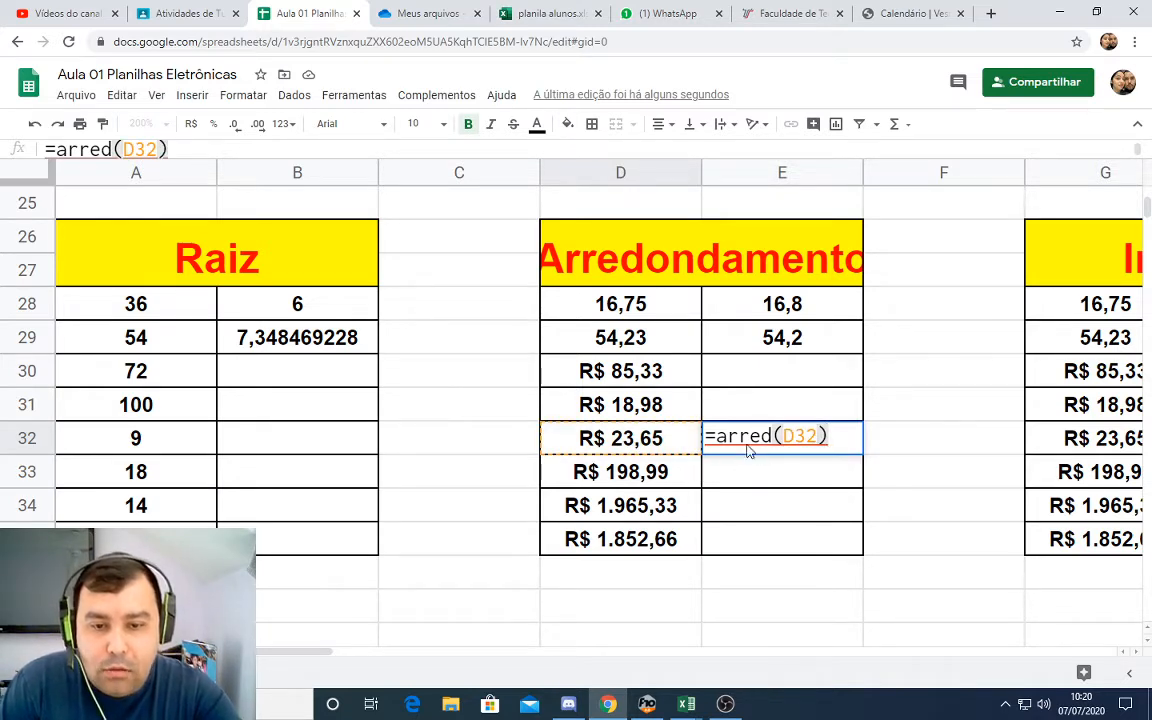
key(Return)
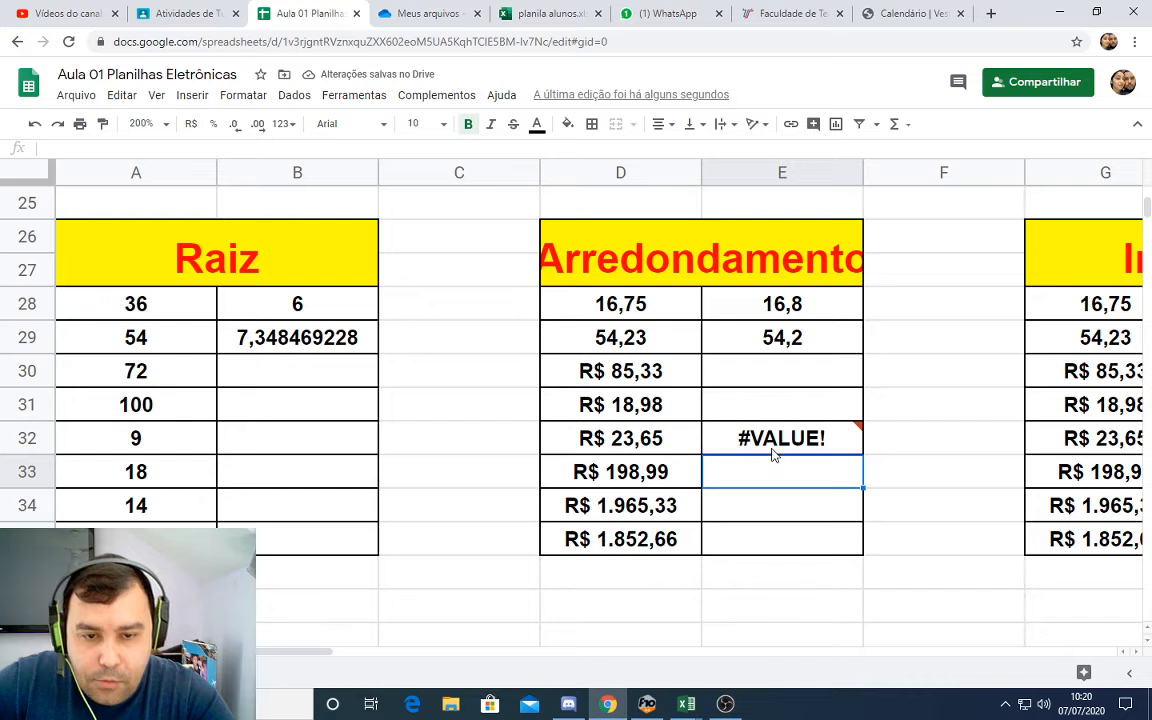
- Replace the currency text in D32 with the plain number 23,65 and check the rounding cell E32
mouse_move(776, 447)
click(628, 450)
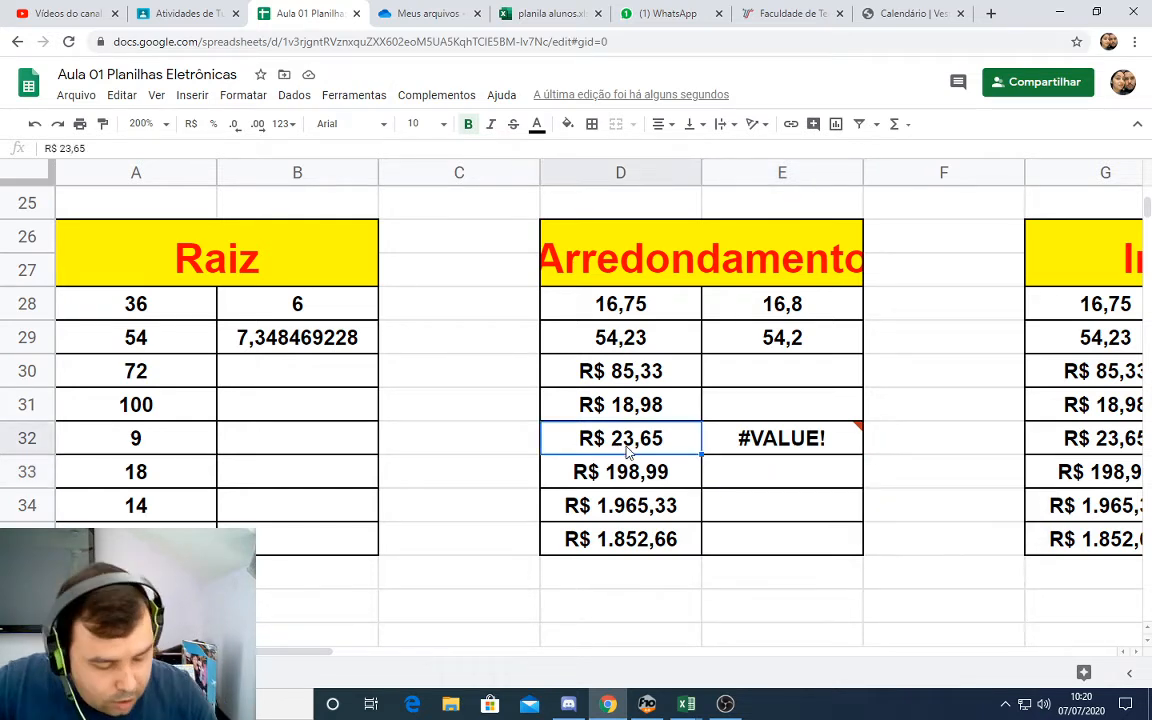
text(23,65)
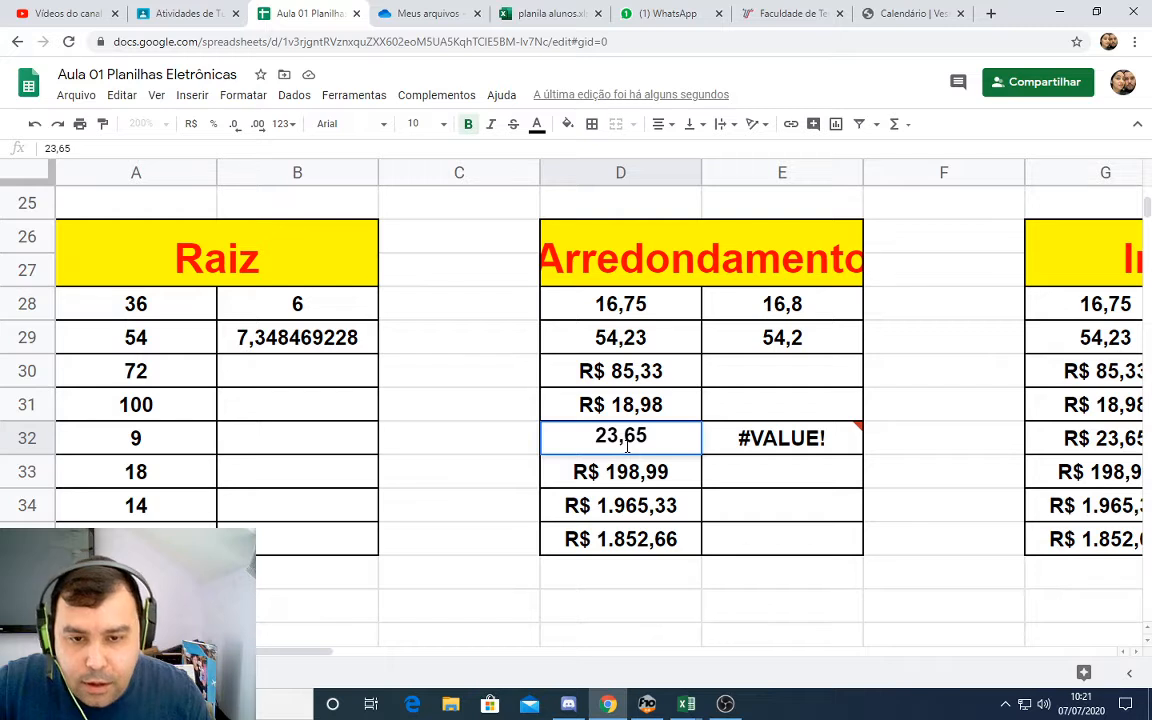
key(Return)
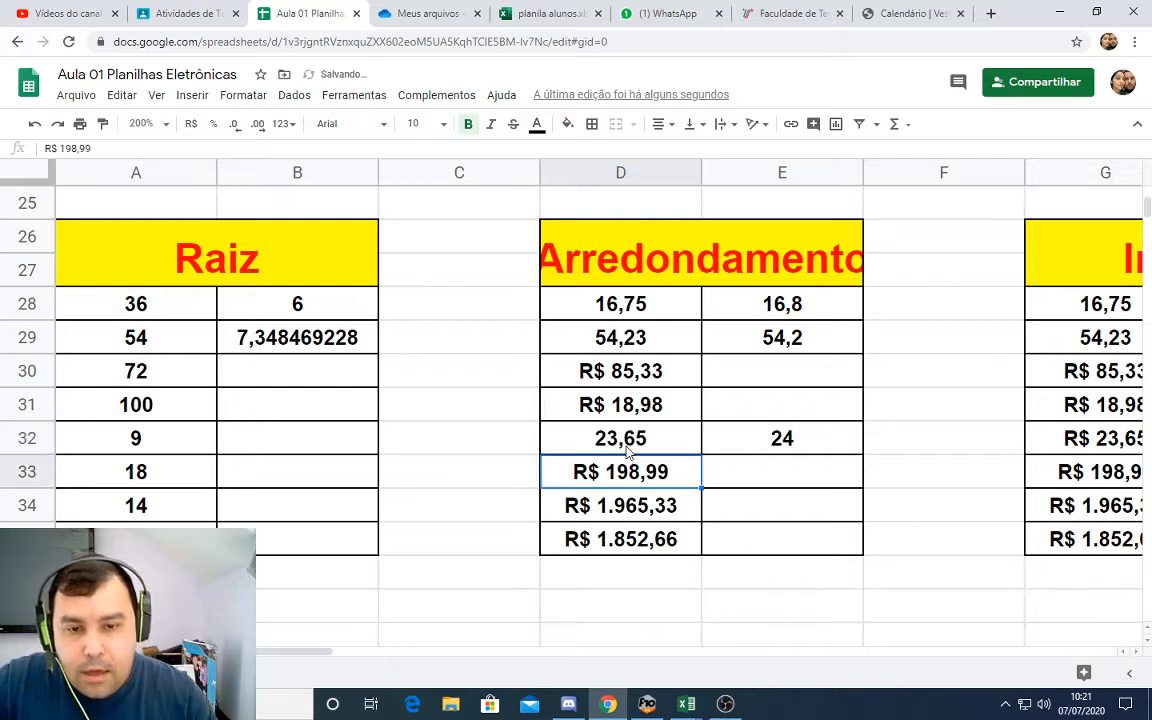
key(Up)
click(755, 453)
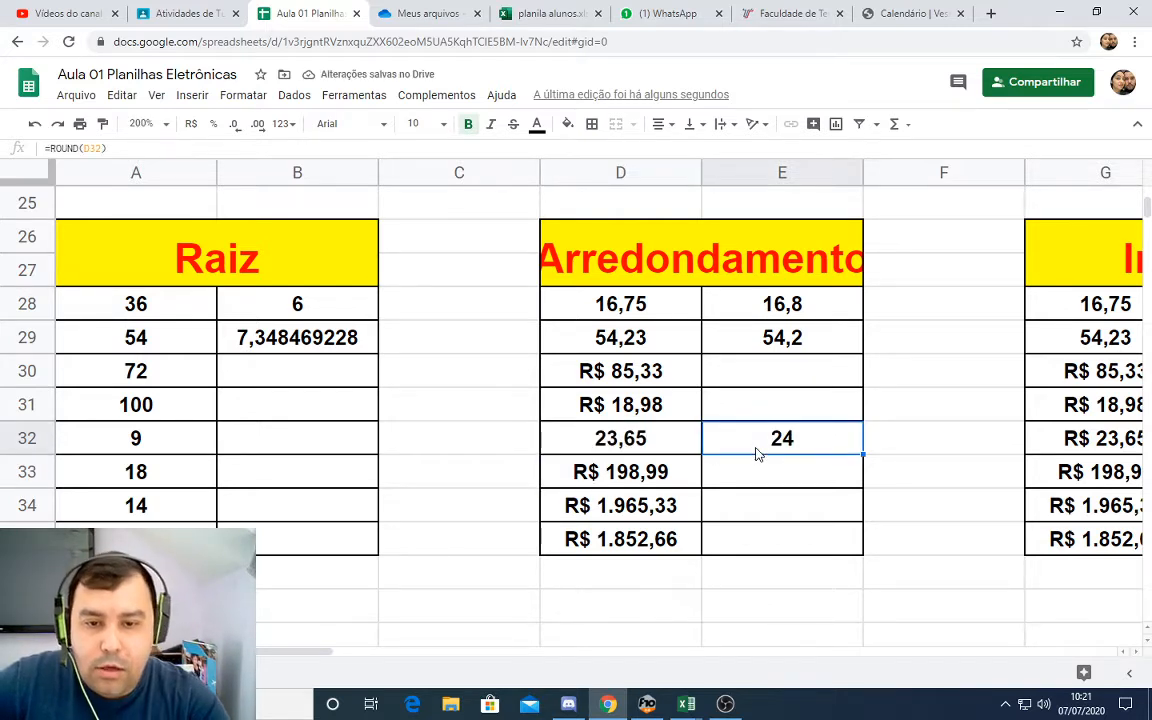
- Compare the R$ entries in D30 and D34 of the Arredondamento table with the plain number in D32
key(Left)
key(Up)
key(Up)
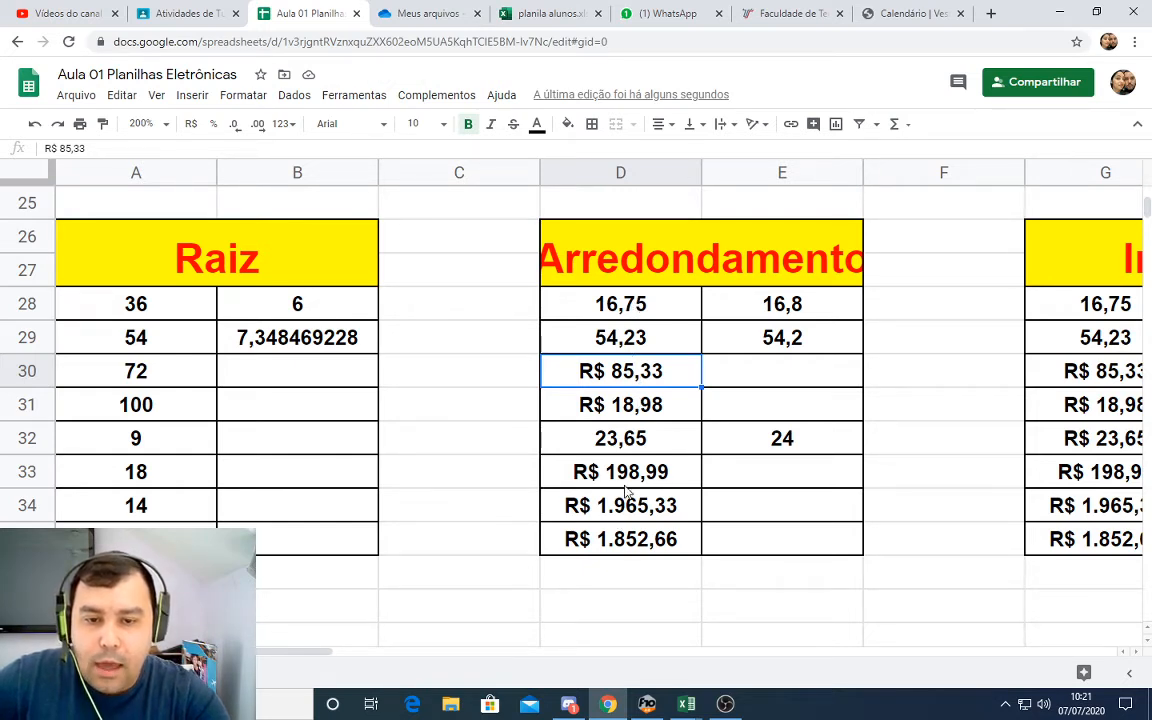
click(580, 508)
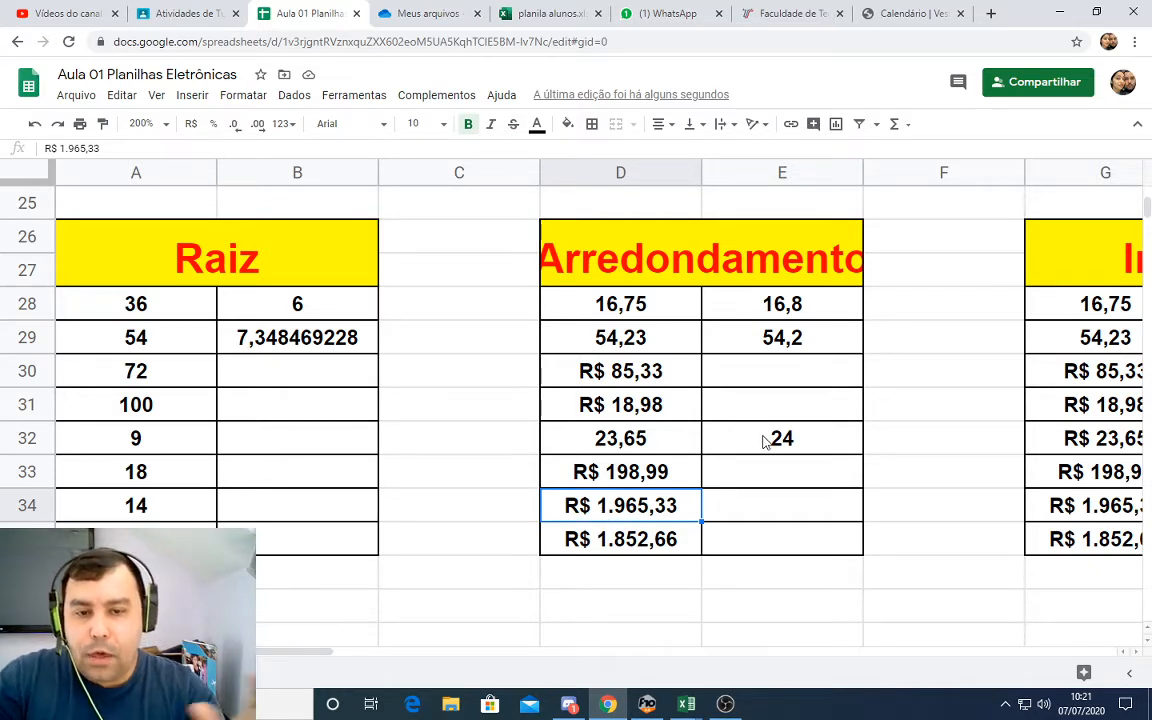
click(595, 438)
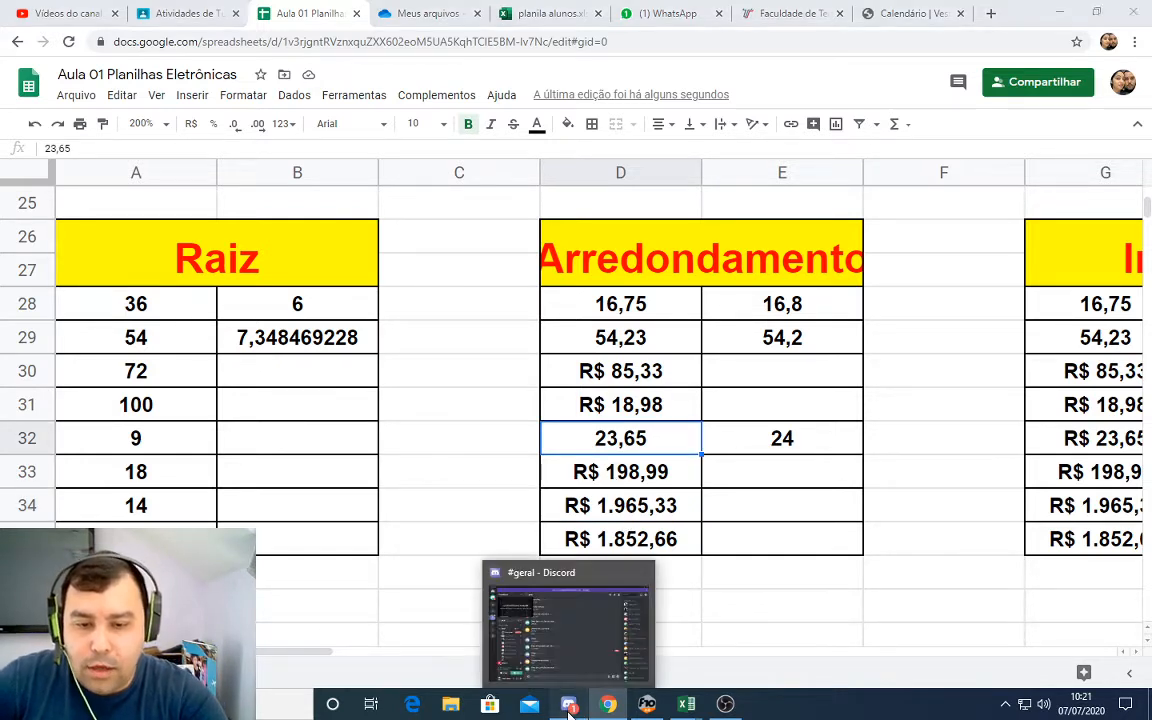
- Switch to Discord to read the student's new direct message, reselect the class server, and return to the spreadsheet
click(555, 668)
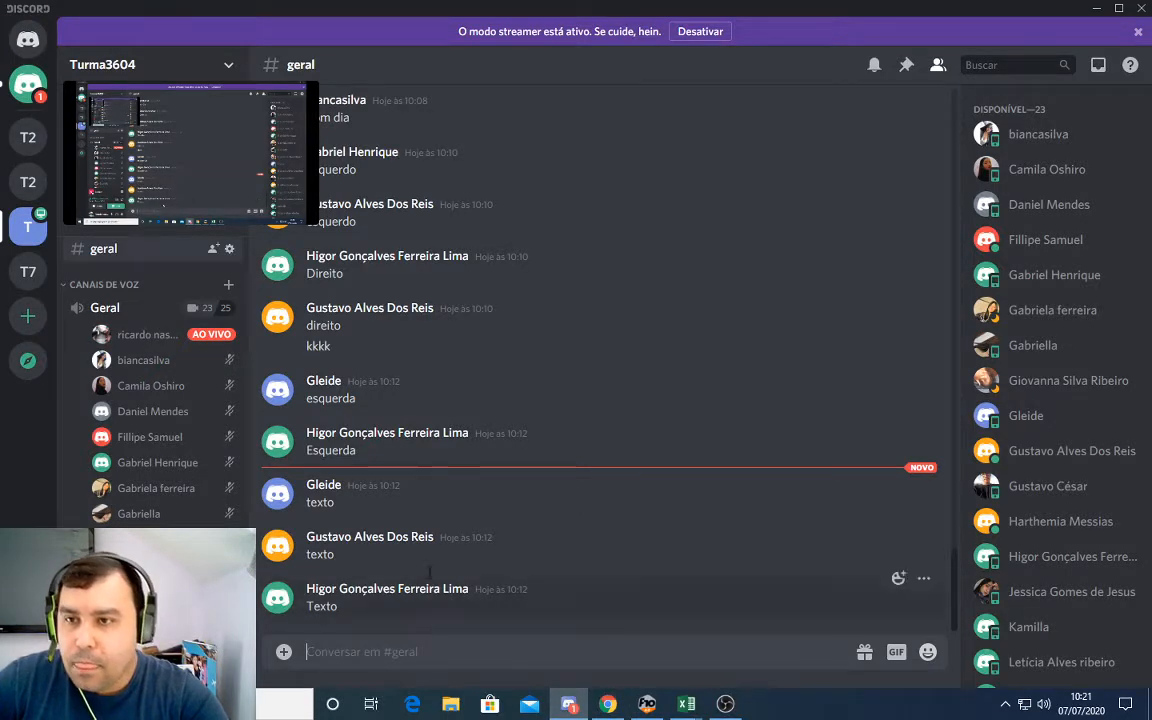
click(39, 97)
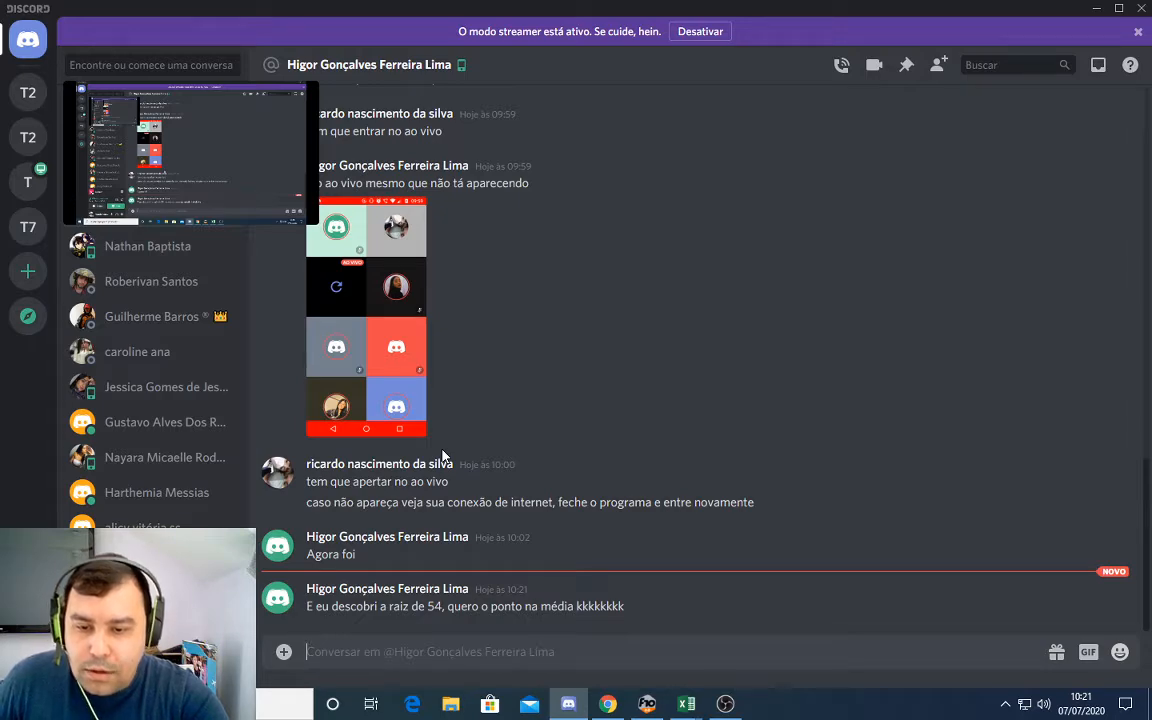
key(alt+Tab)
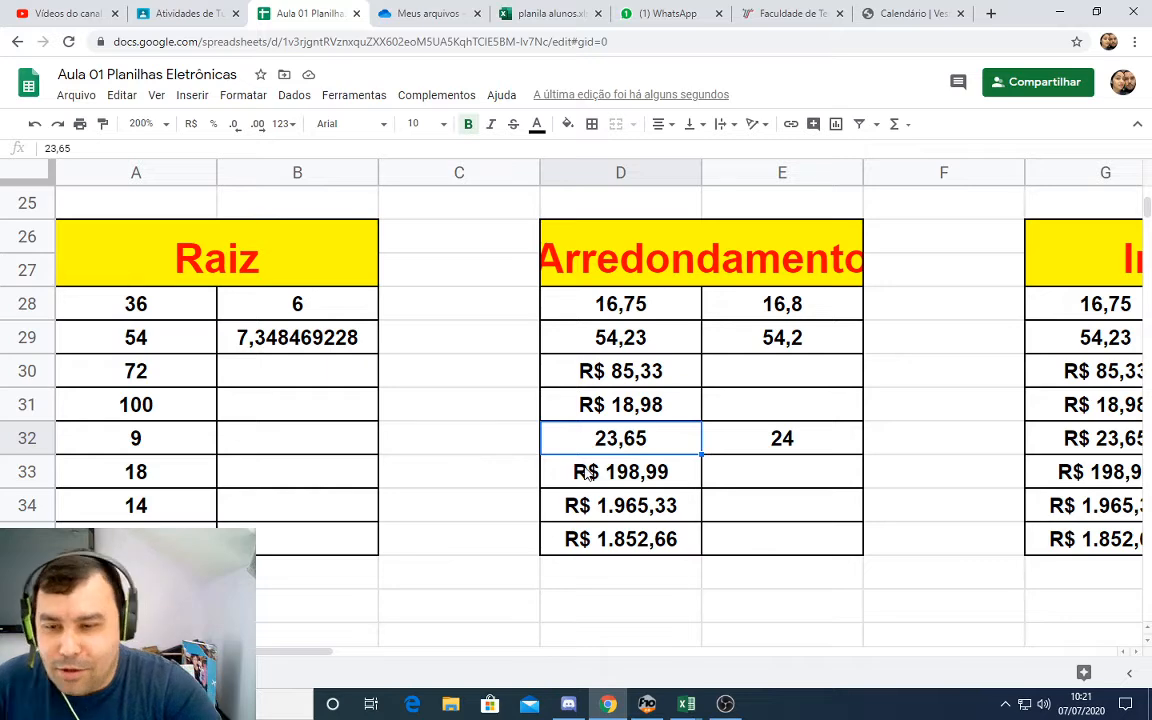
click(804, 444)
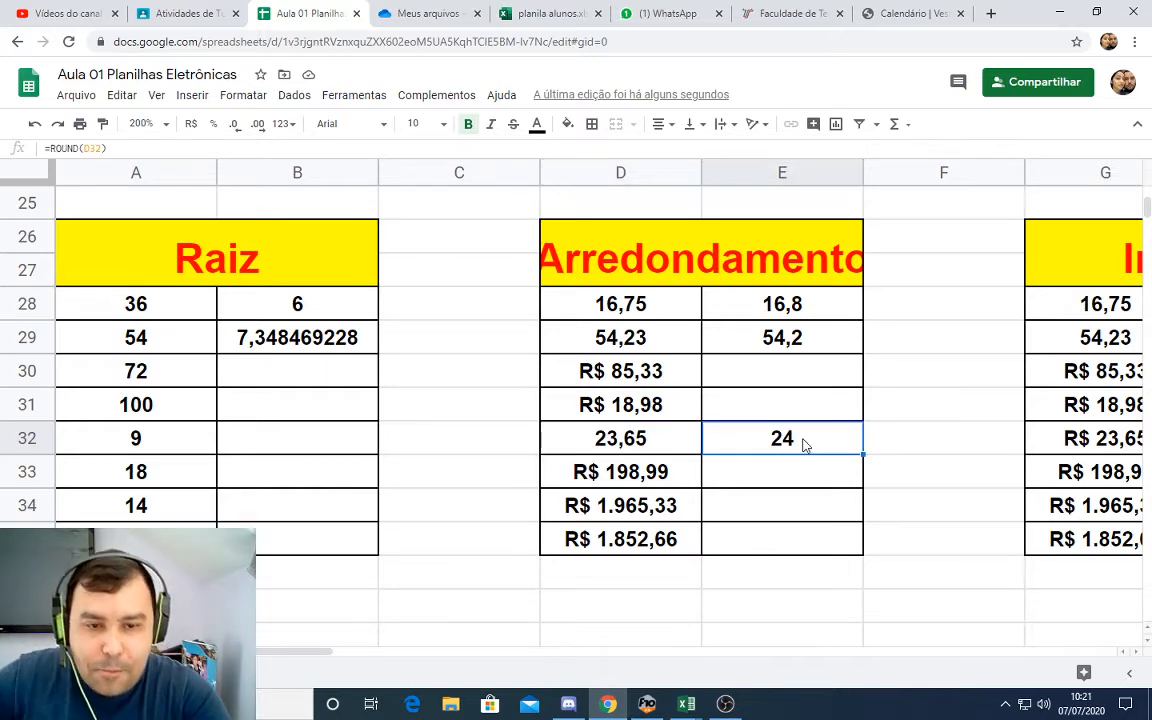
key(alt+Tab)
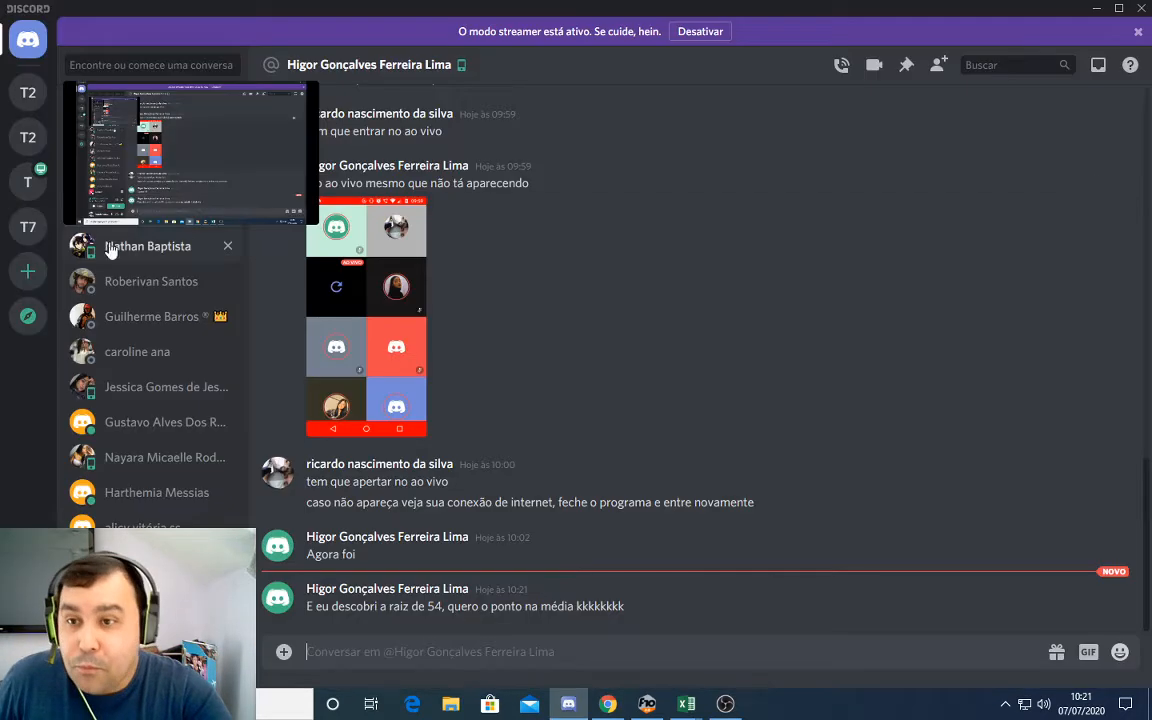
click(28, 186)
key(alt+Tab)
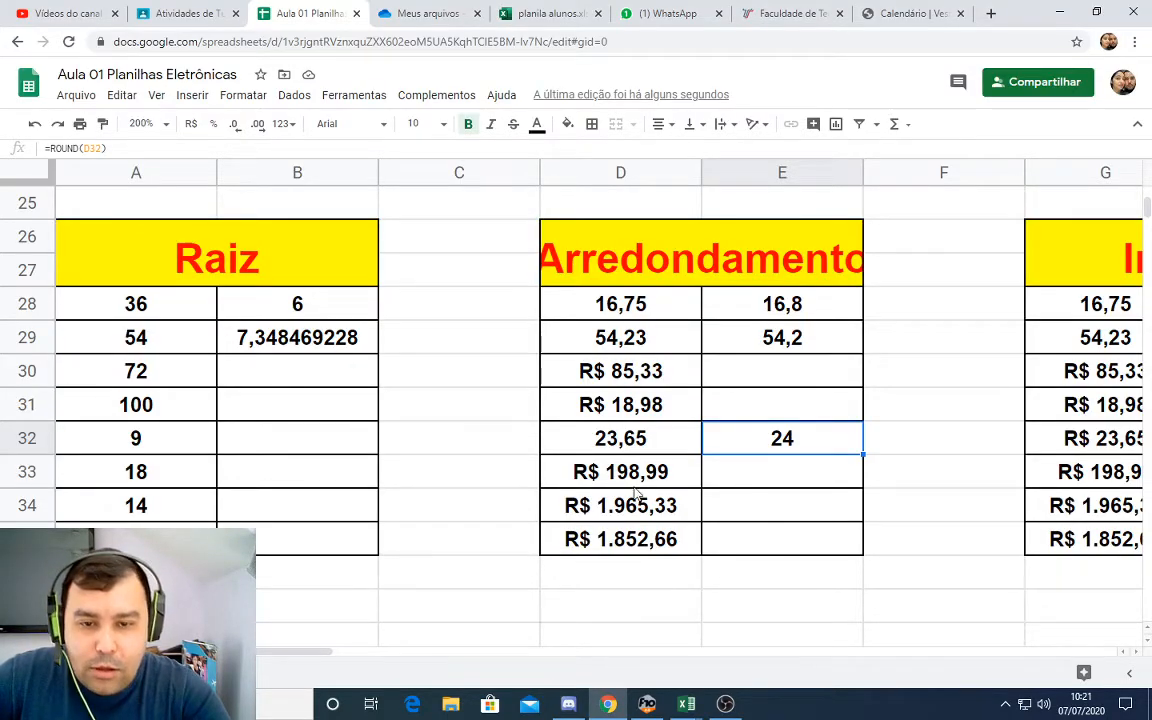
- Enter the formula =int(G31;1) in cell H31 of the Inteiro table
click(1139, 652)
click(1139, 652)
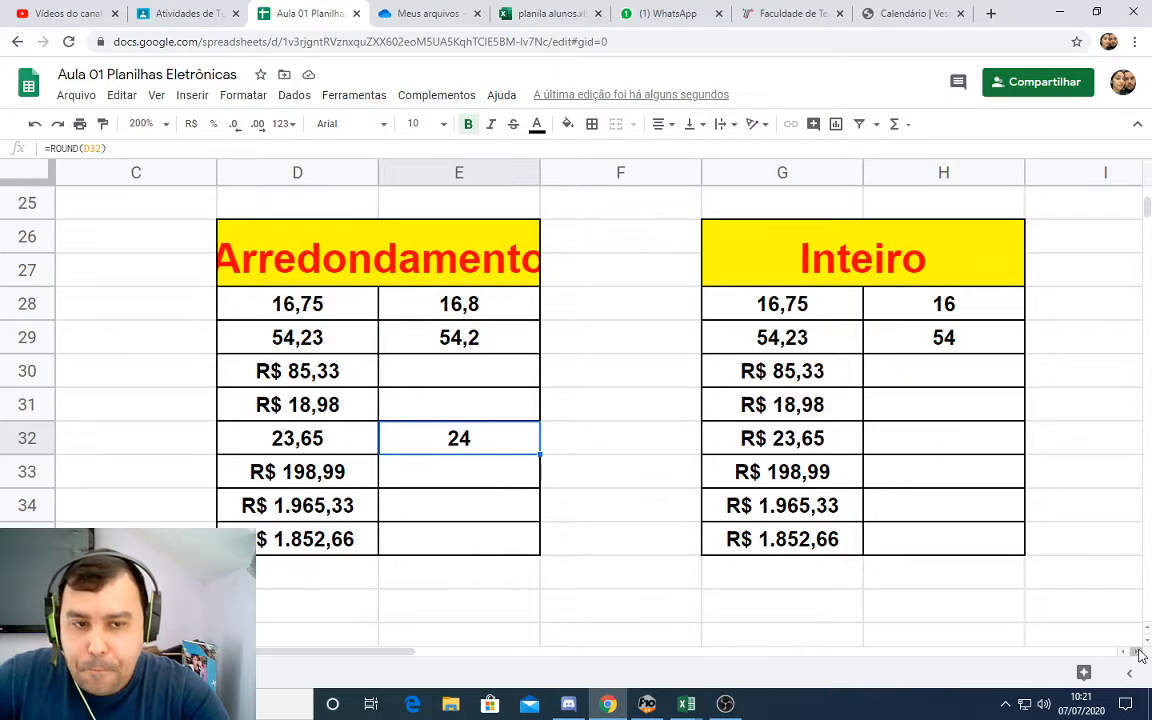
click(1139, 652)
click(781, 333)
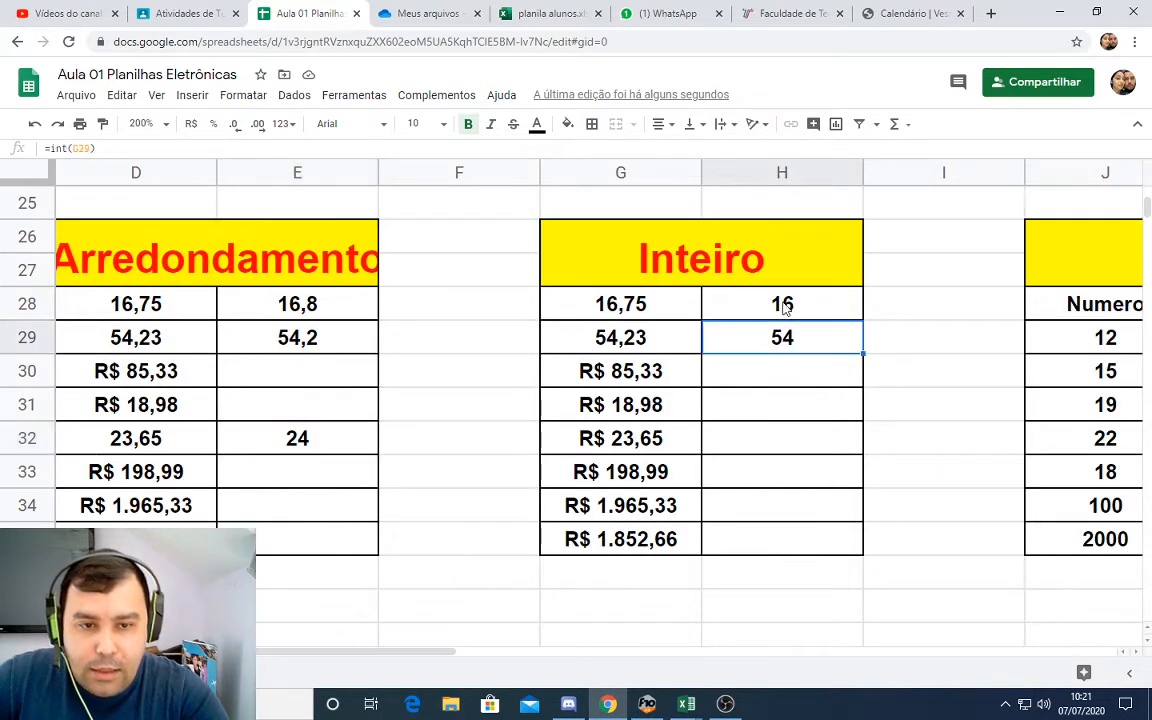
click(759, 405)
text(=int()
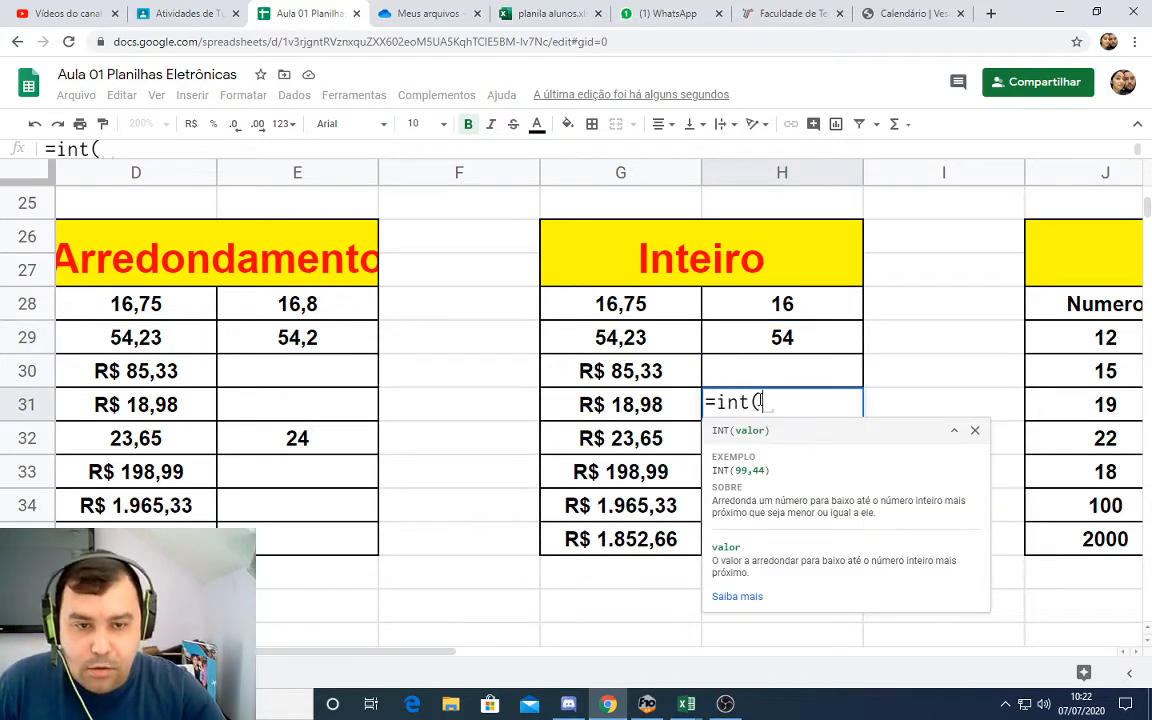
click(636, 407)
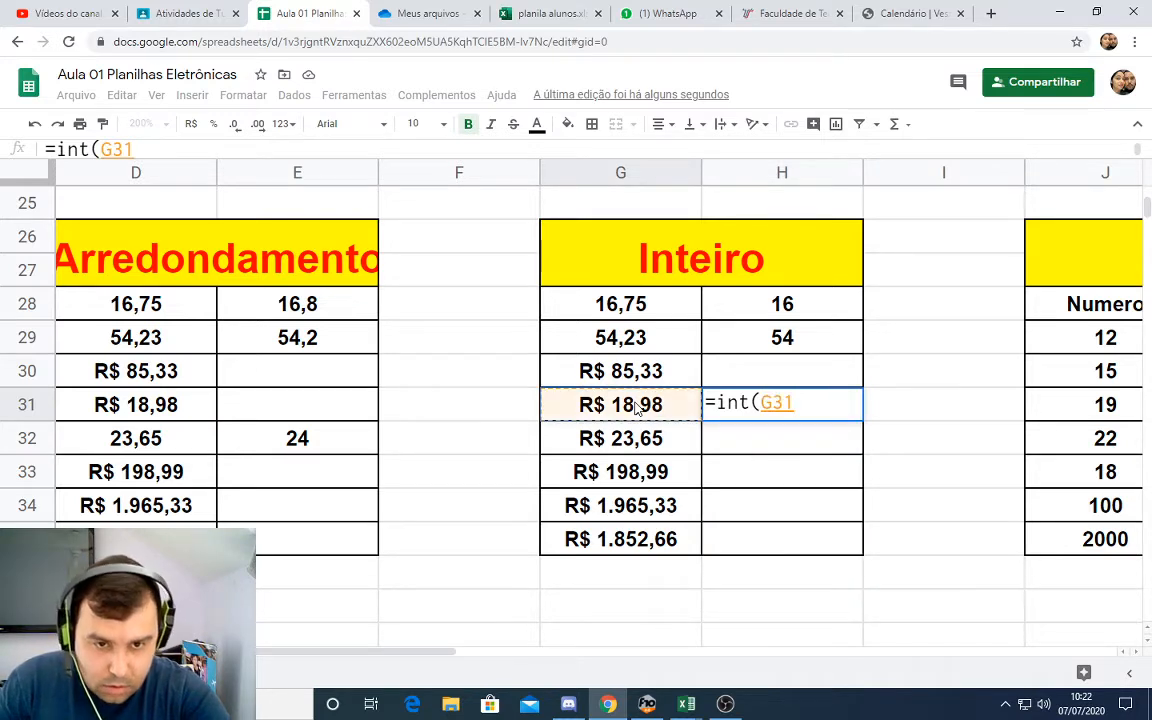
text(;1)
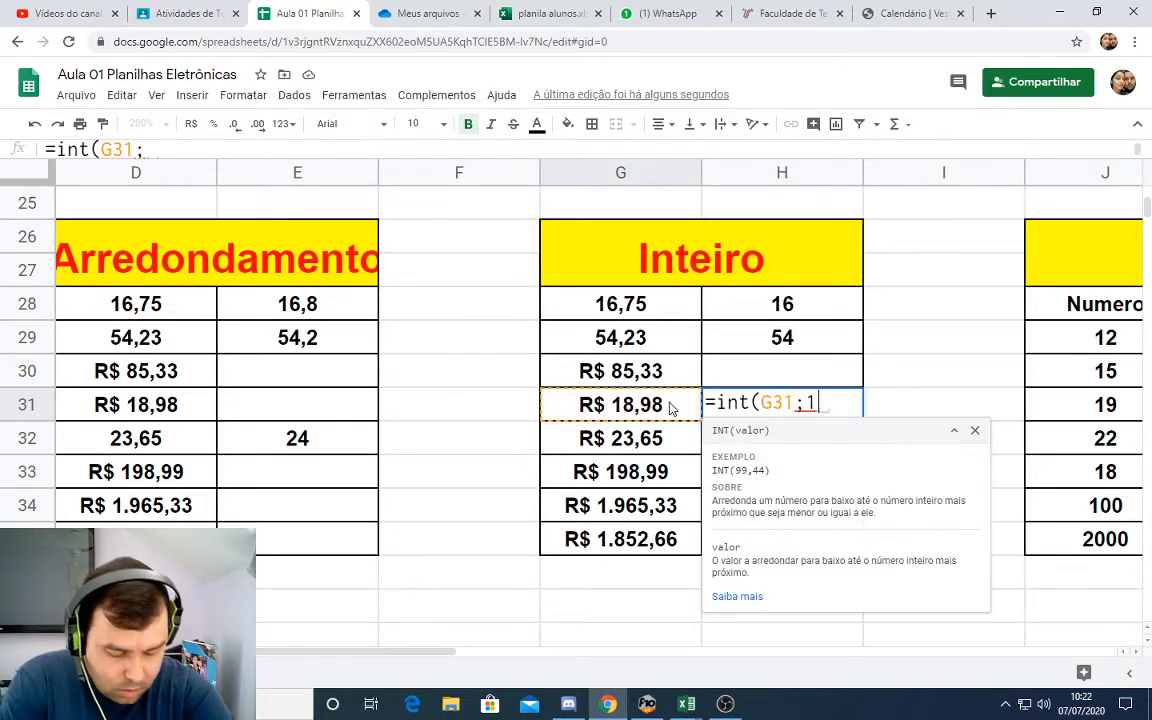
text())
key(Return)
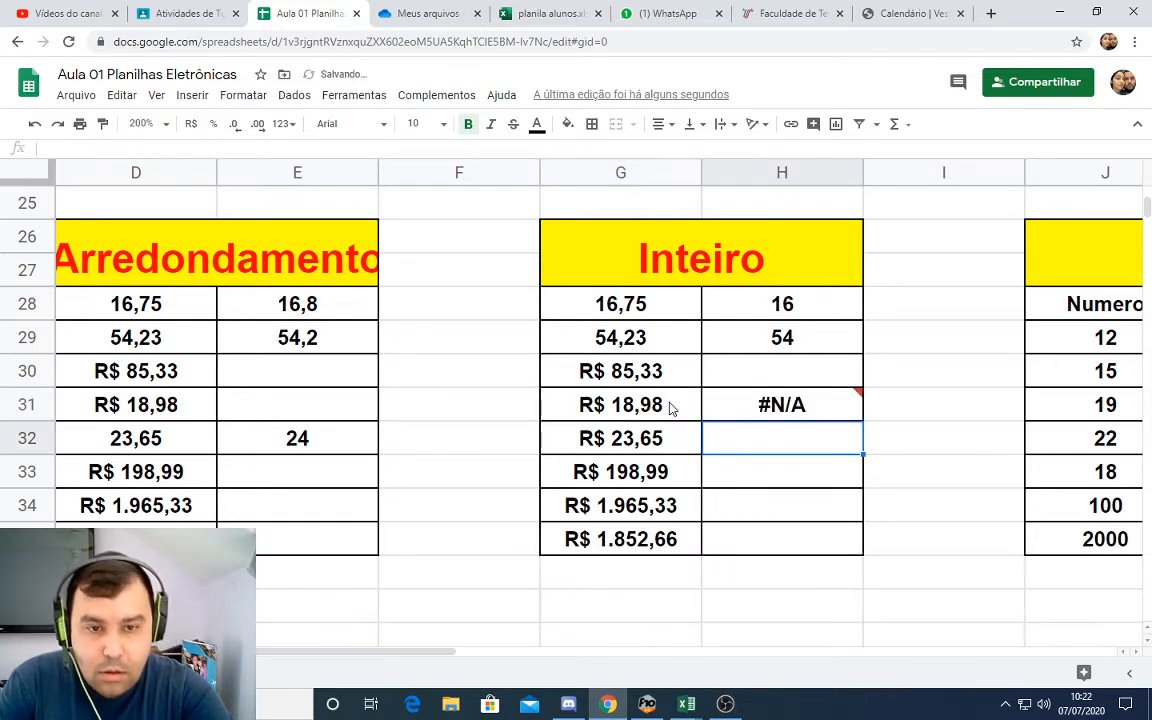
- Correct the formula in H31 to =int(G31), using the formula in H29 as reference
click(786, 338)
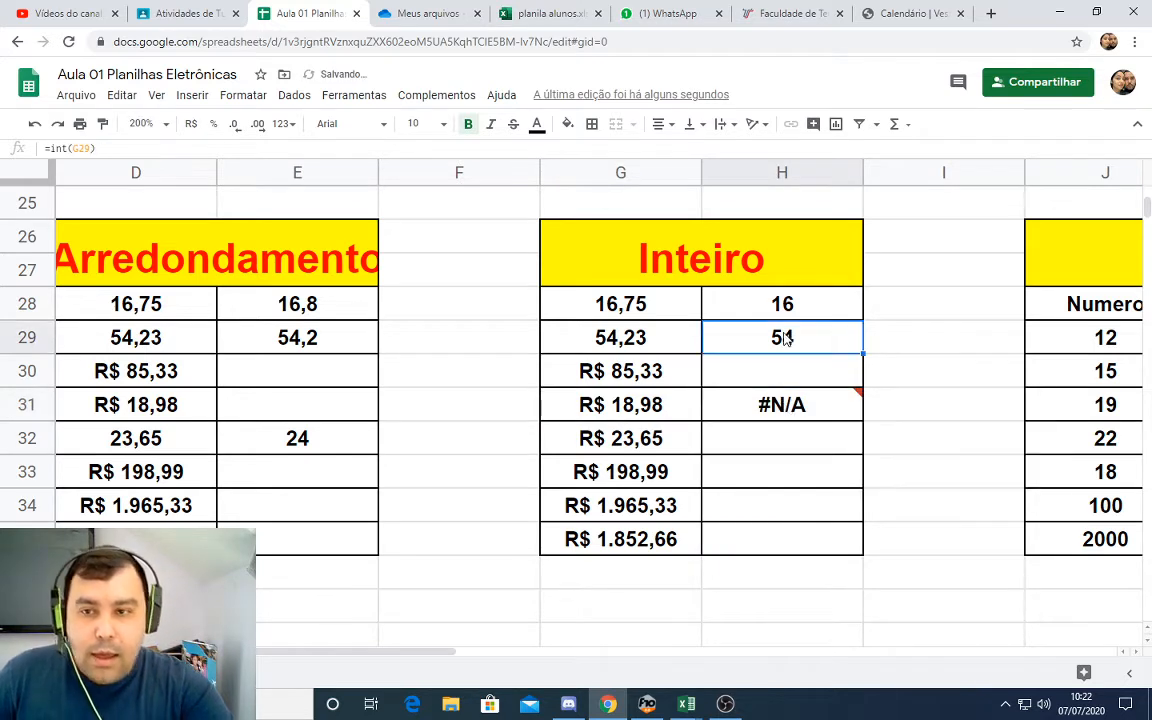
double_click(818, 402)
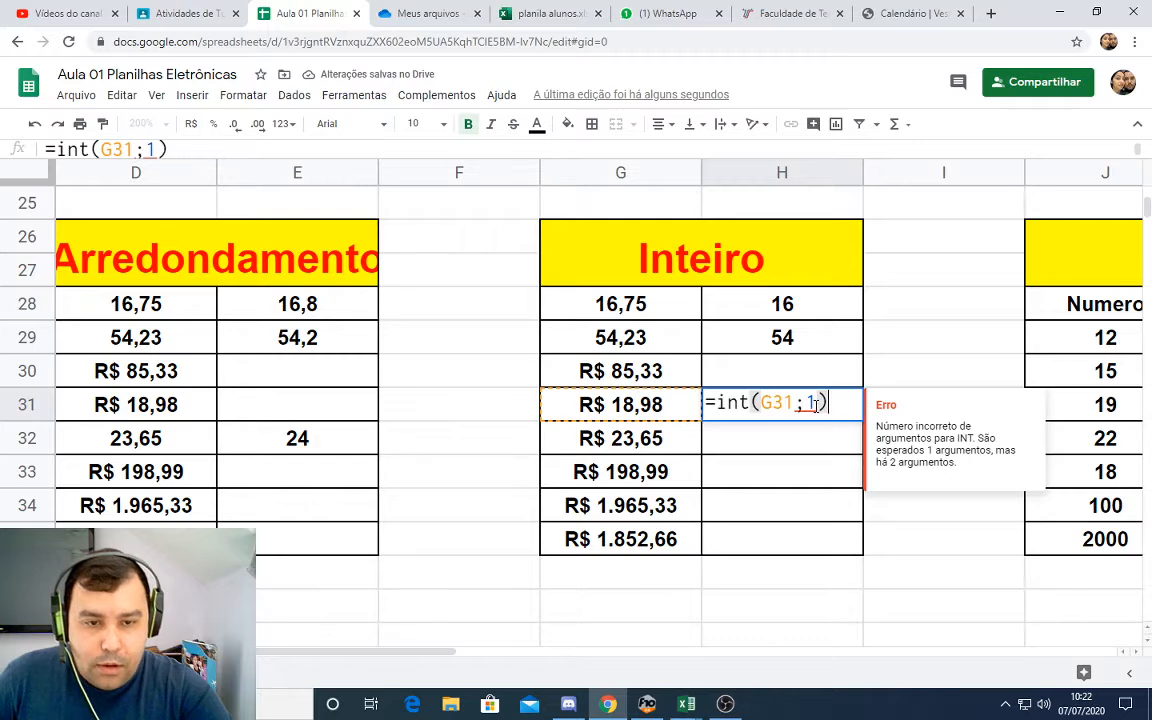
key(BackSpace)
key(BackSpace)
key(BackSpace)
key(BackSpace)
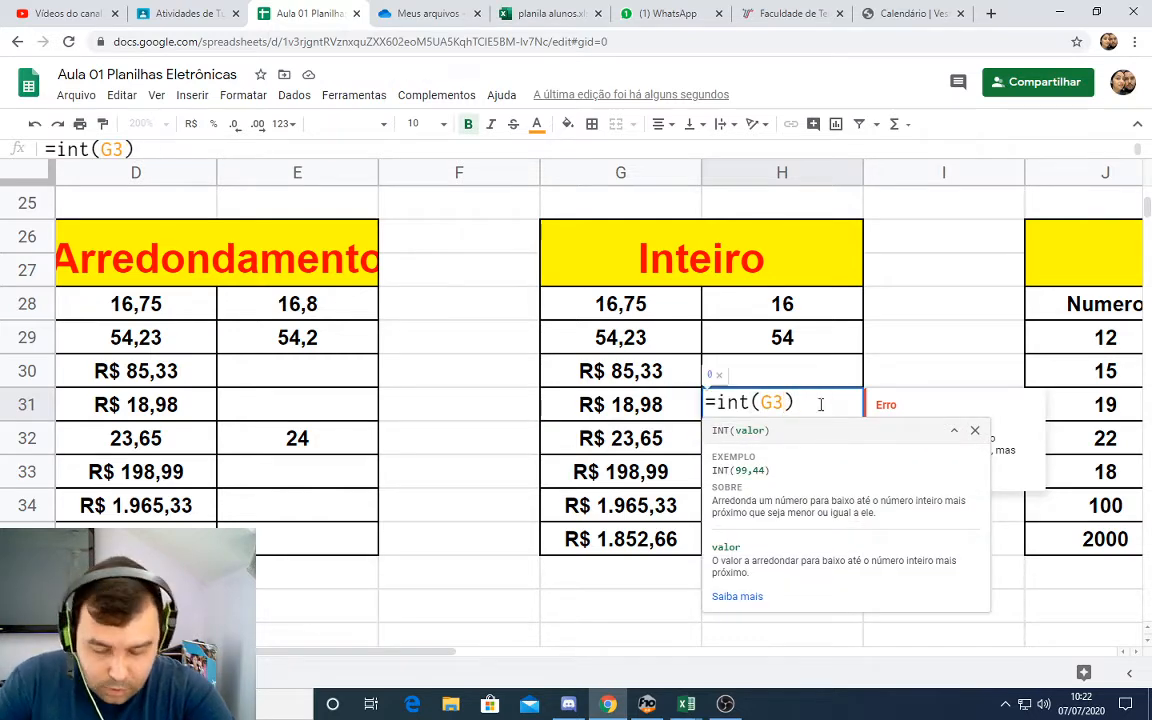
key(BackSpace)
key(BackSpace)
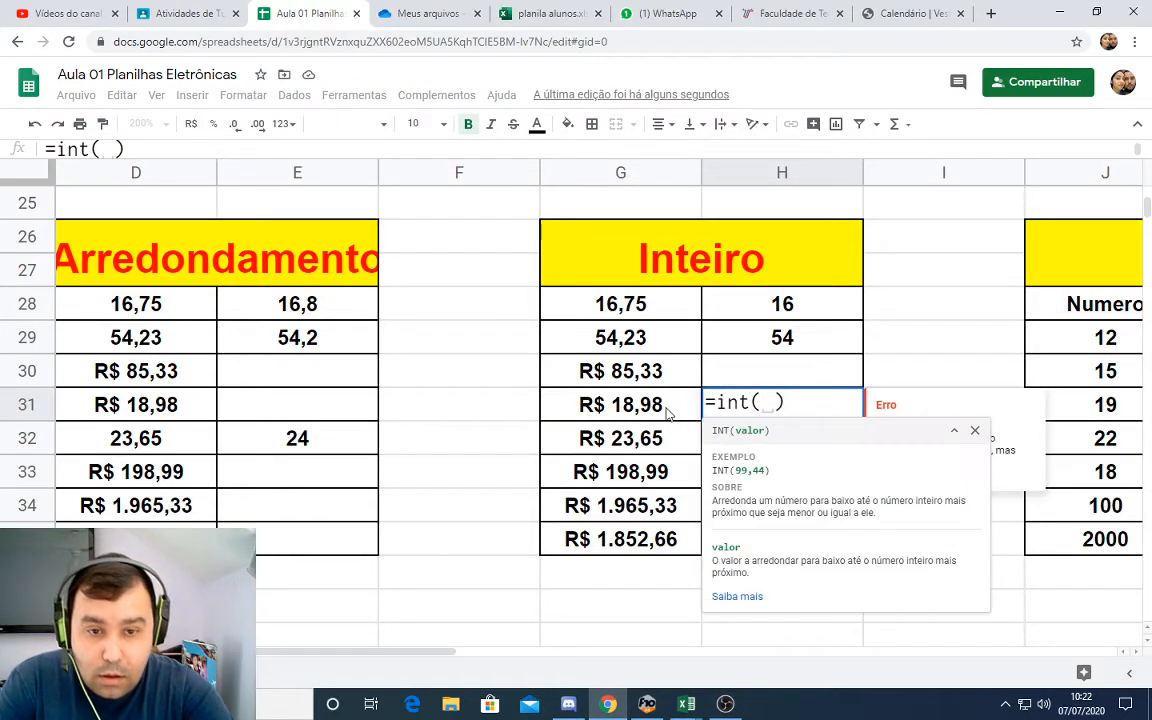
click(668, 410)
key(Return)
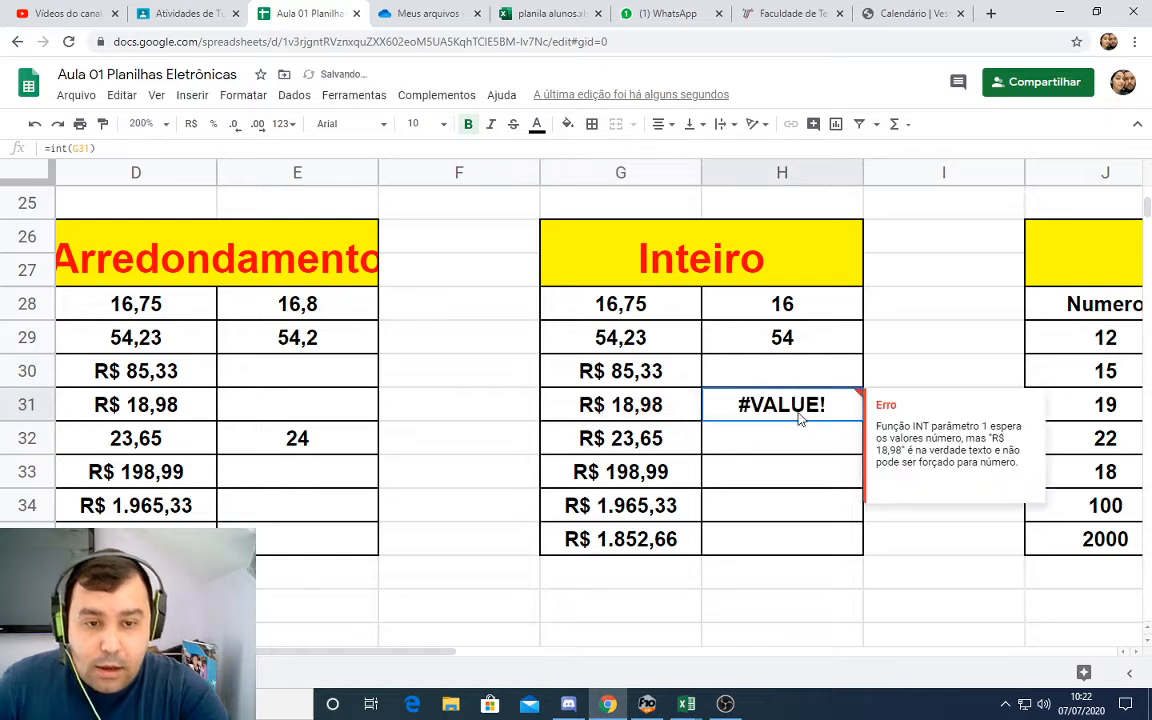
- Replace the currency text in G31 with the plain number 18,98 and check the integer formula in H31
click(645, 418)
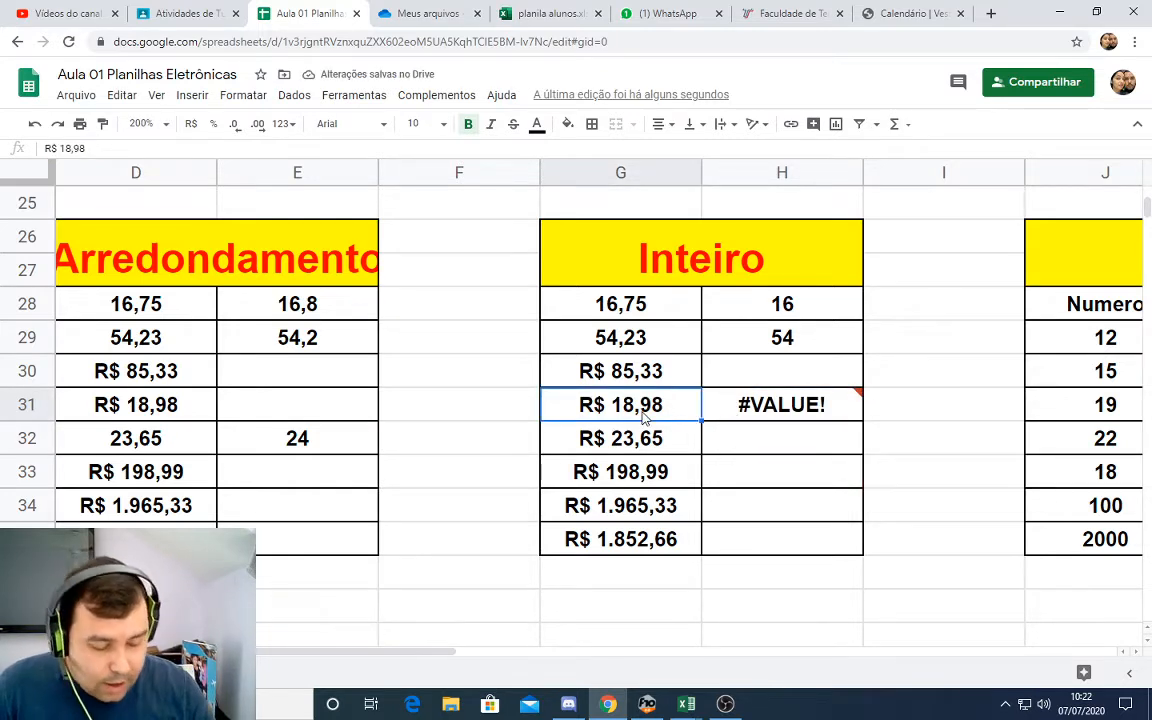
text(1)
key(Escape)
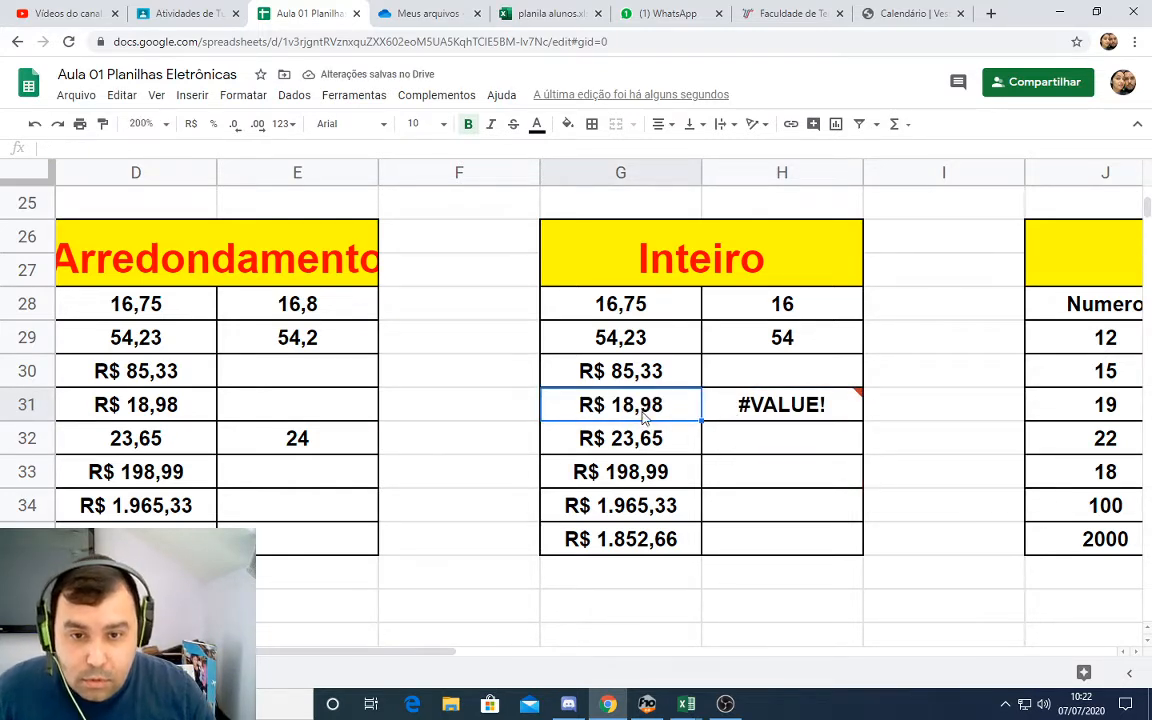
text(18,98)
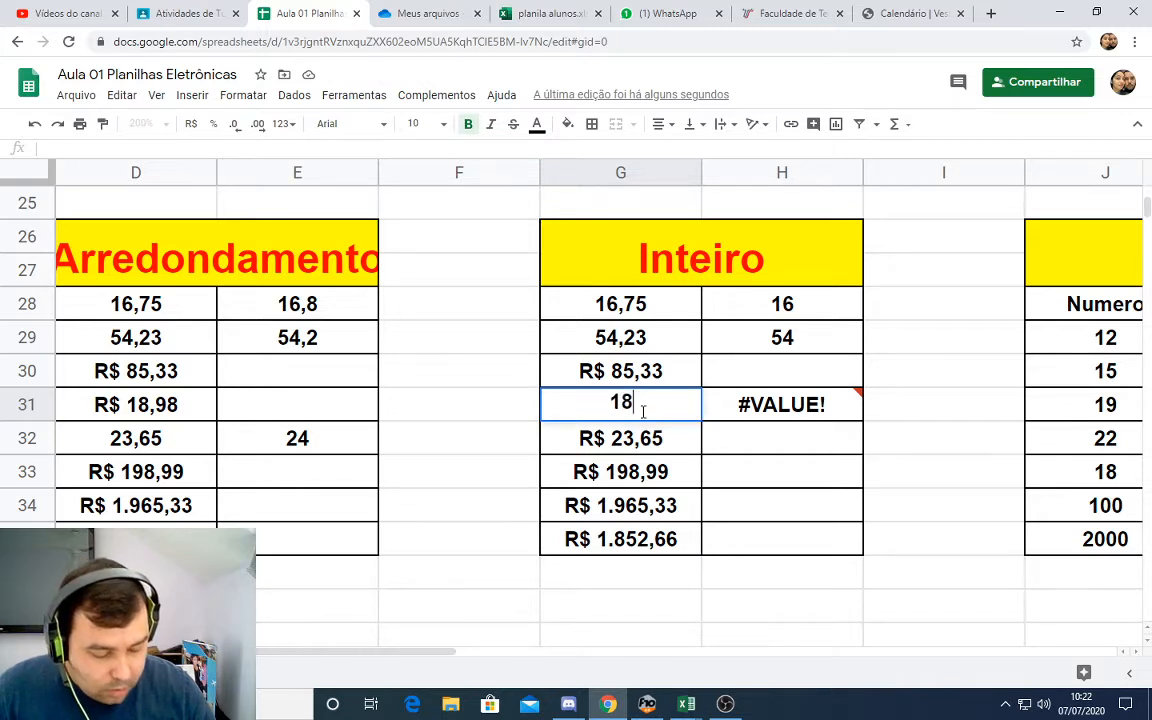
key(Return)
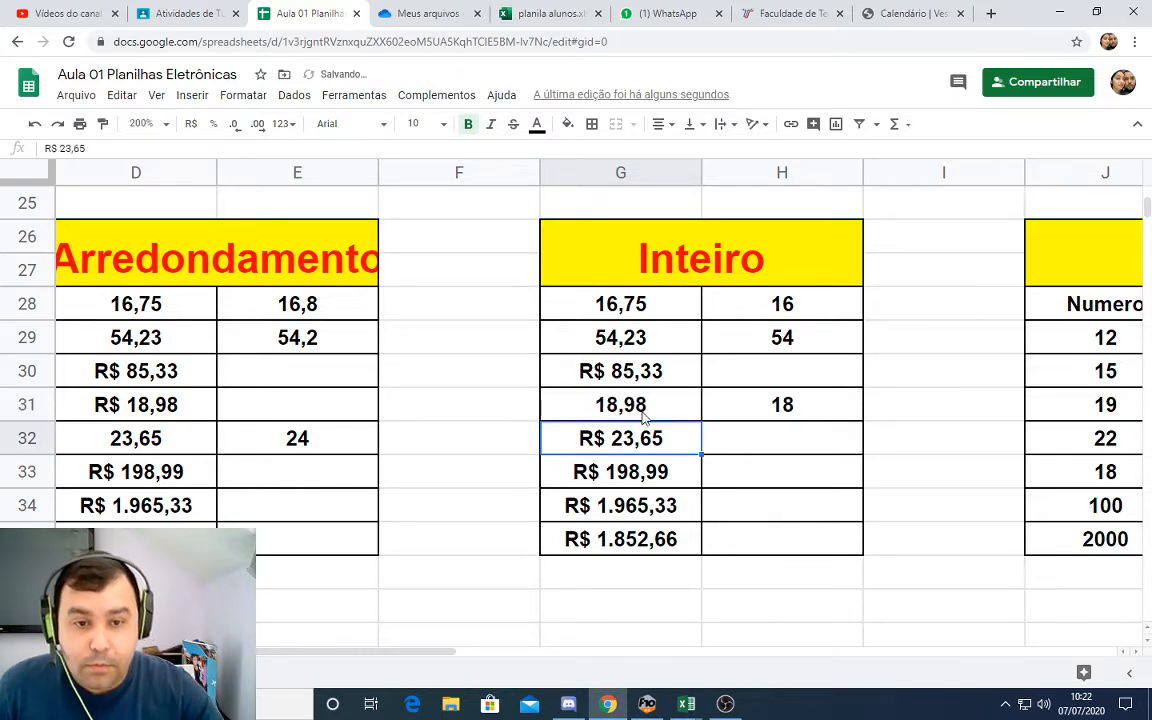
click(789, 404)
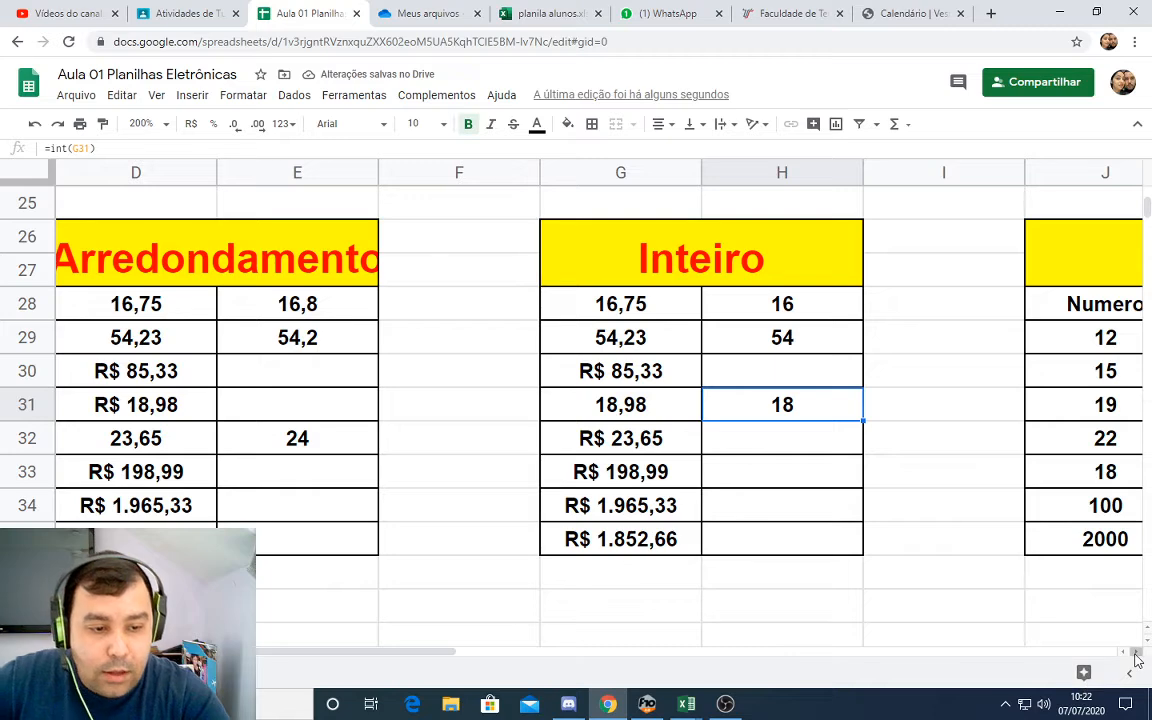
- Check the power formula in L29 of the Potência table and enter =J31^K31 in L31
click(1135, 652)
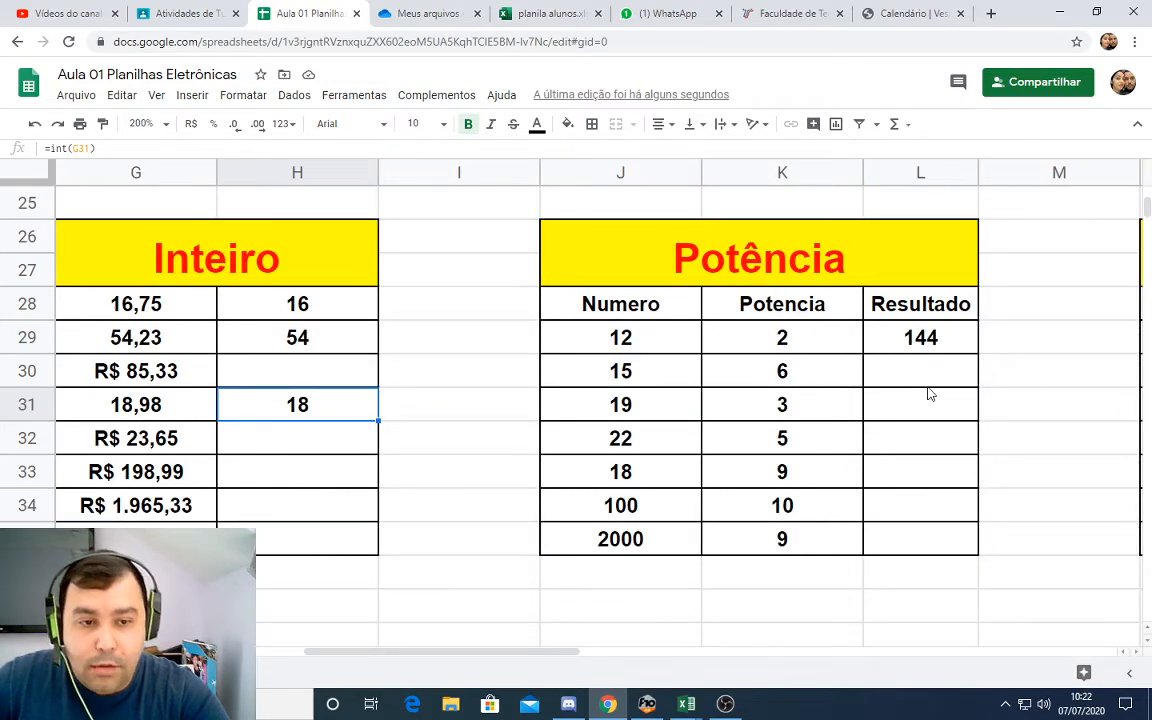
click(305, 337)
click(908, 355)
click(910, 372)
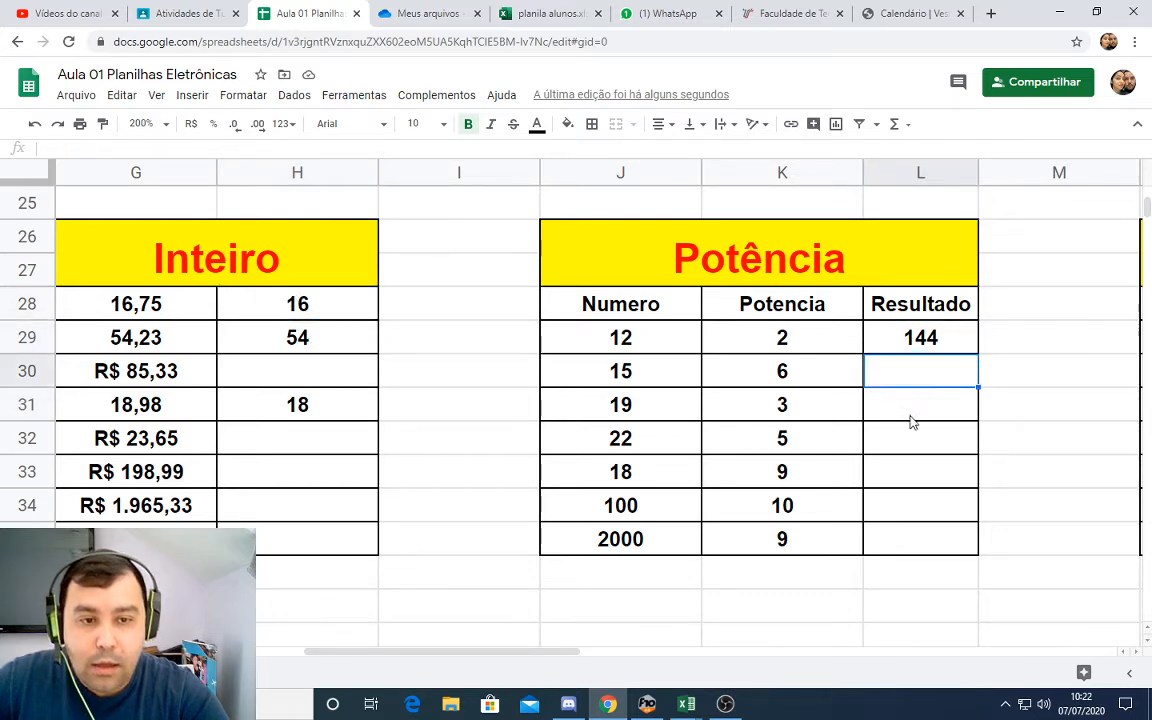
click(910, 357)
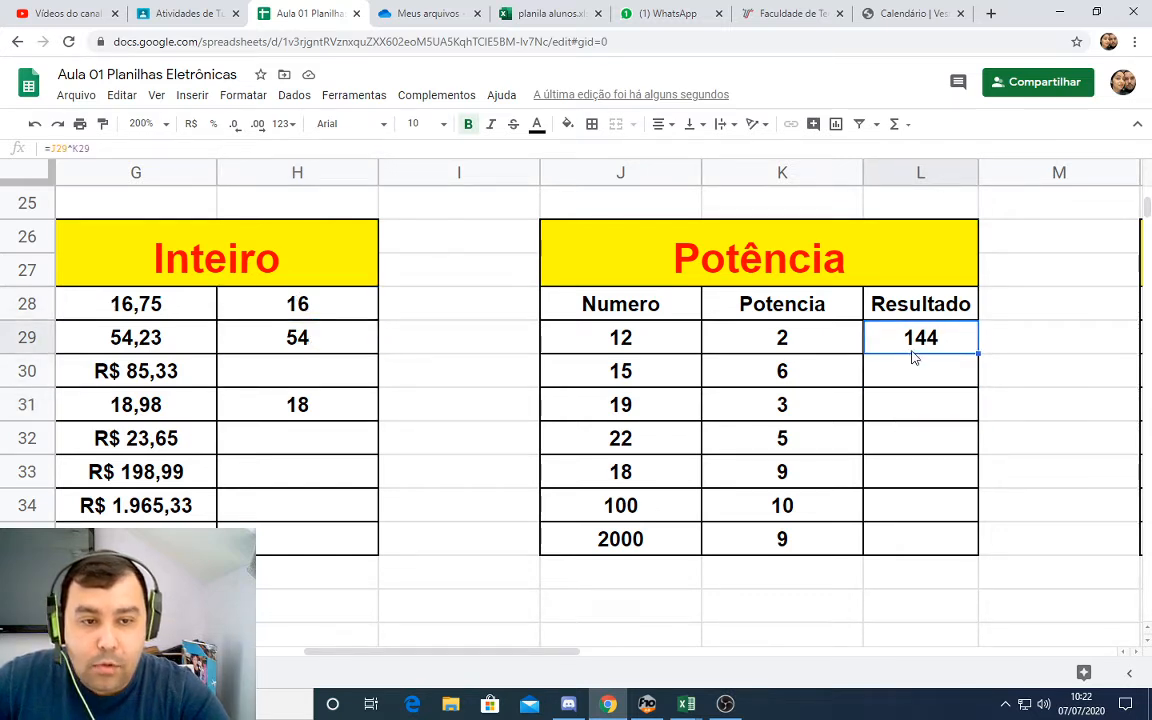
click(893, 416)
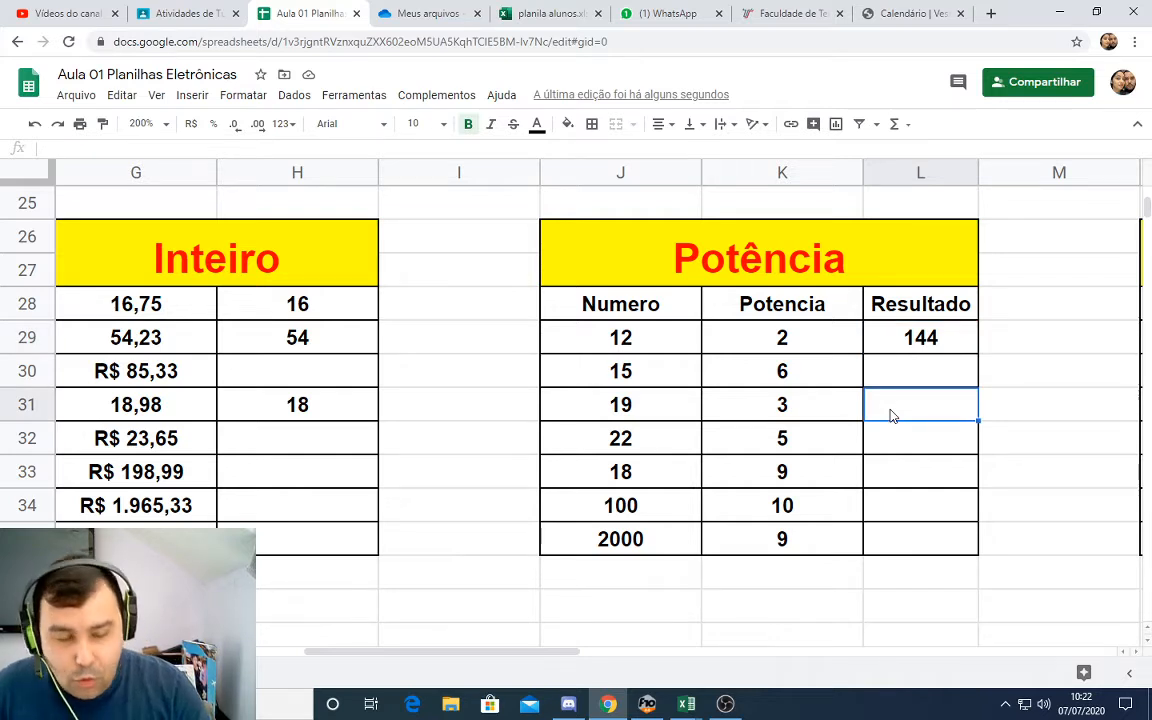
text(=)
click(615, 414)
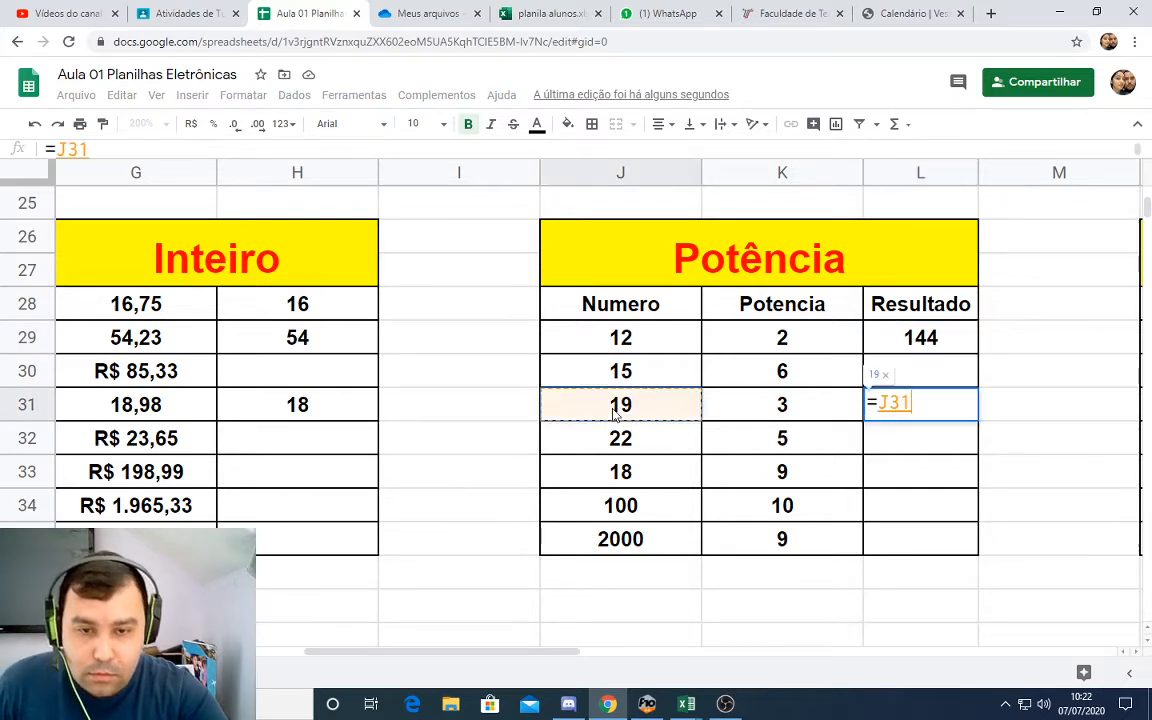
text(^)
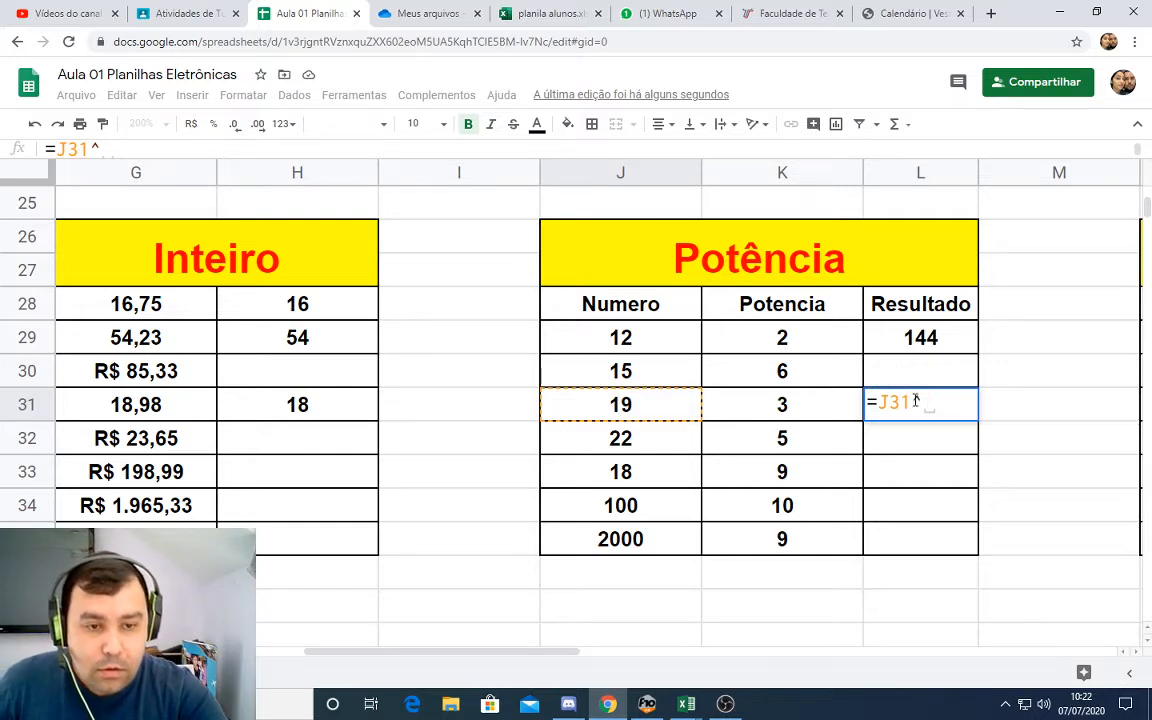
click(820, 418)
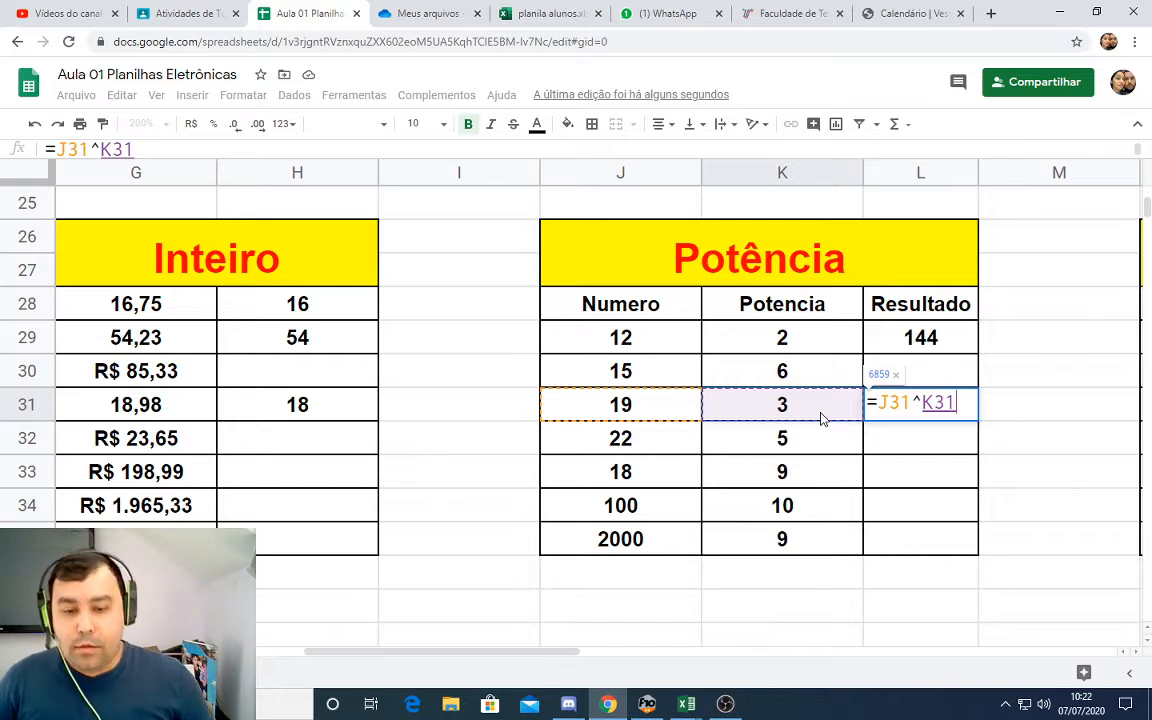
key(Return)
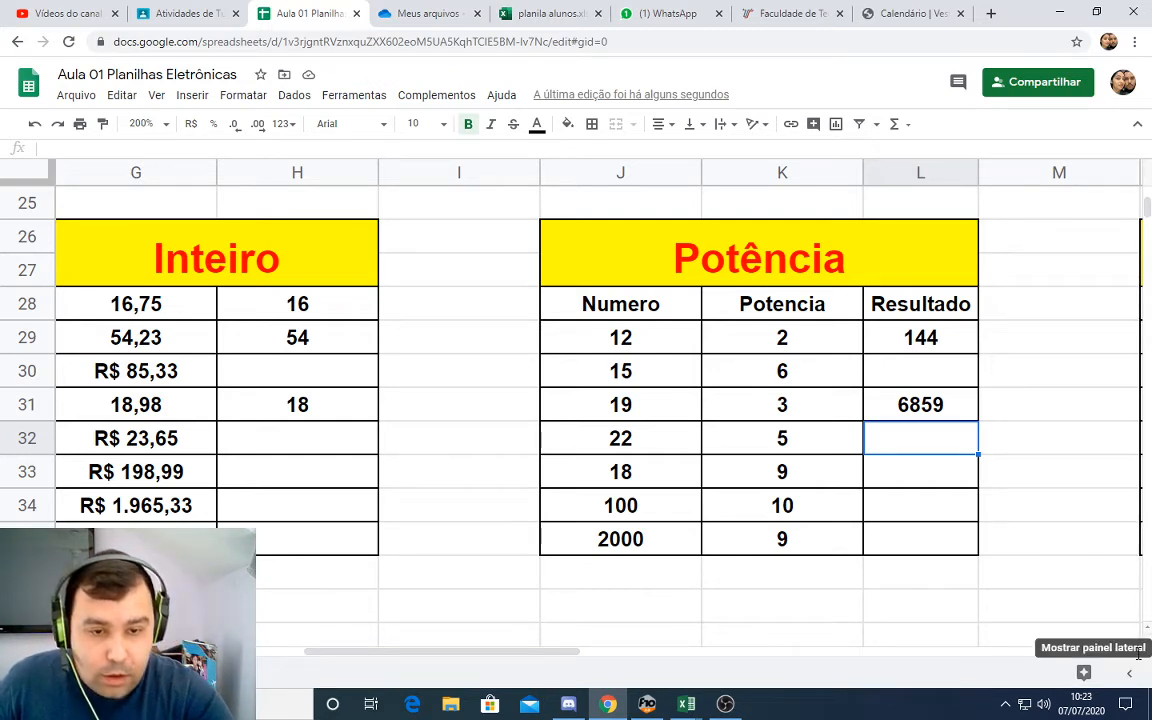
- Calculate the power in the last row of the Potência table by entering =J35^K35 in L35, and select that cell
click(920, 545)
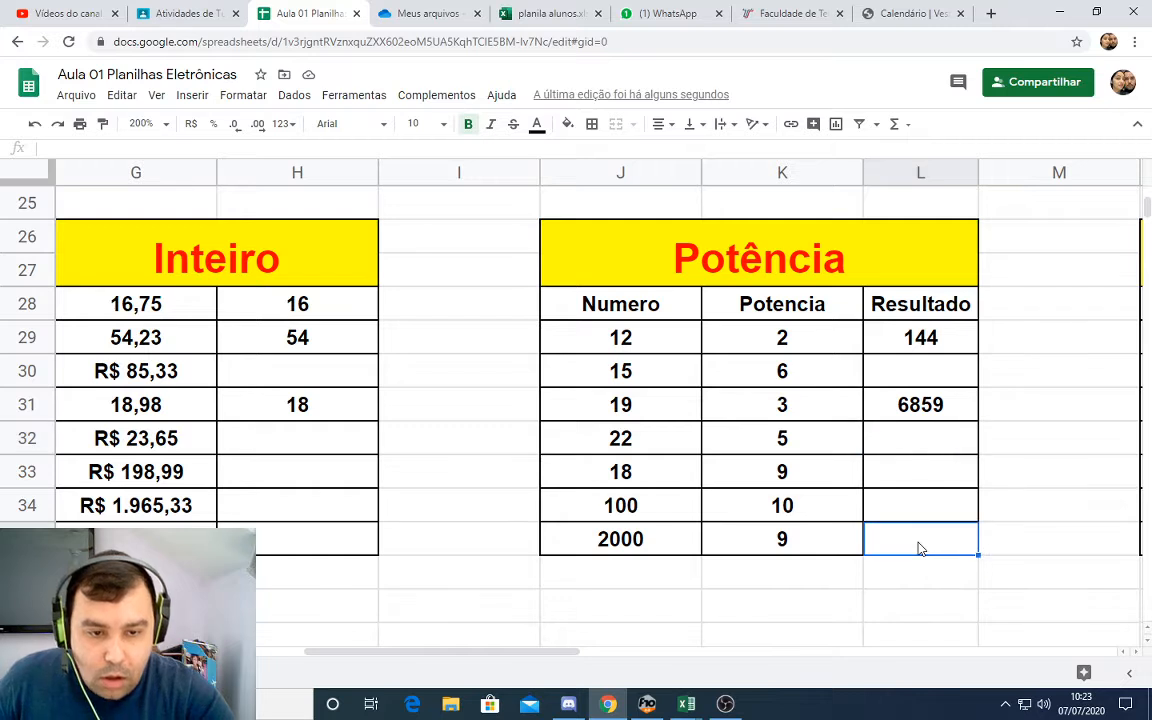
text(=)
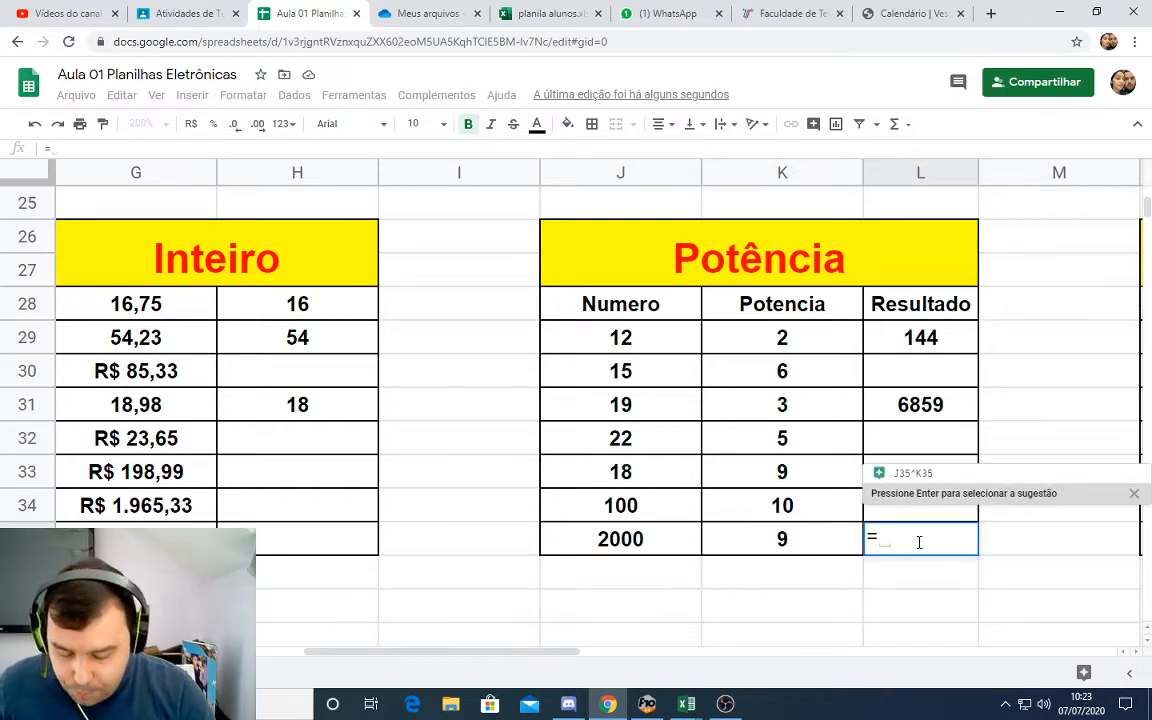
click(624, 541)
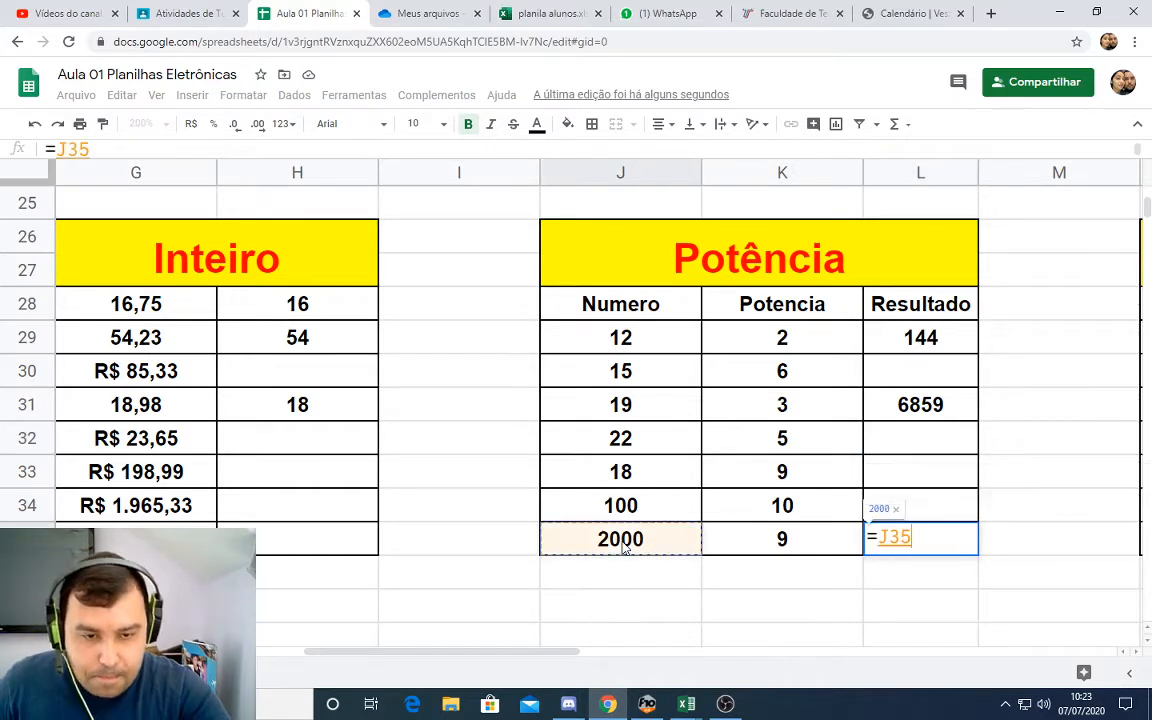
text(^)
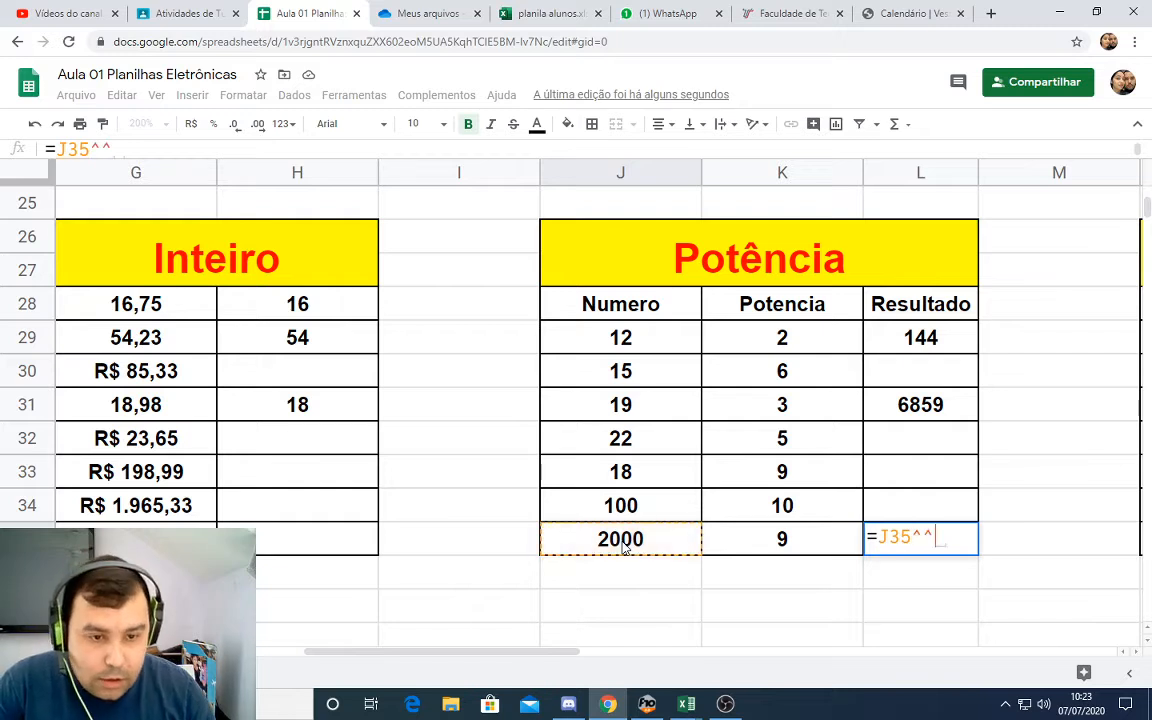
click(778, 541)
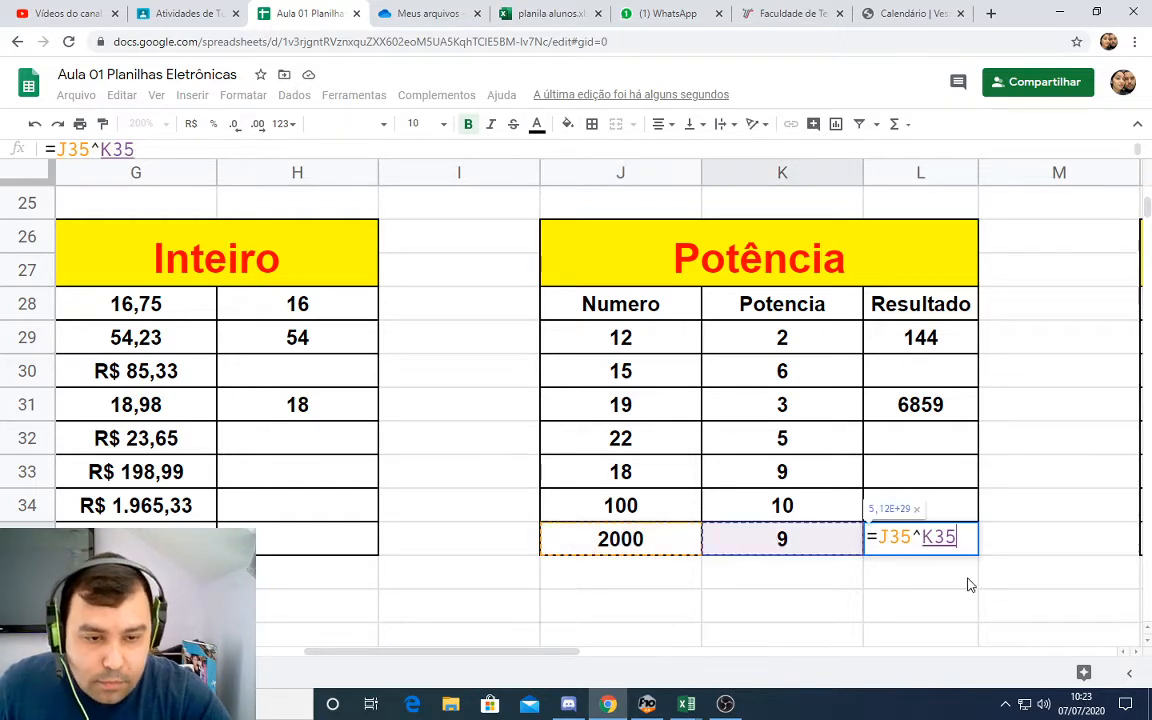
key(Return)
click(937, 548)
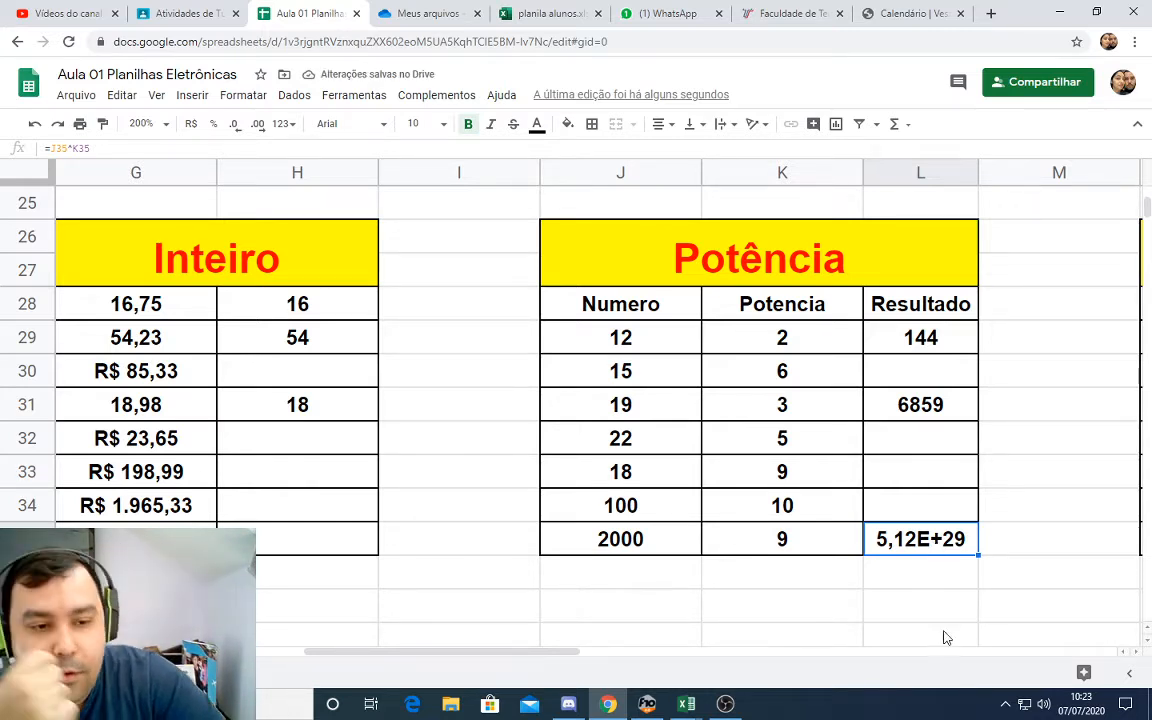
- Bring the percentage table into view beside the Potência table and recheck the formula in L35
click(1124, 605)
click(1138, 652)
click(1138, 652)
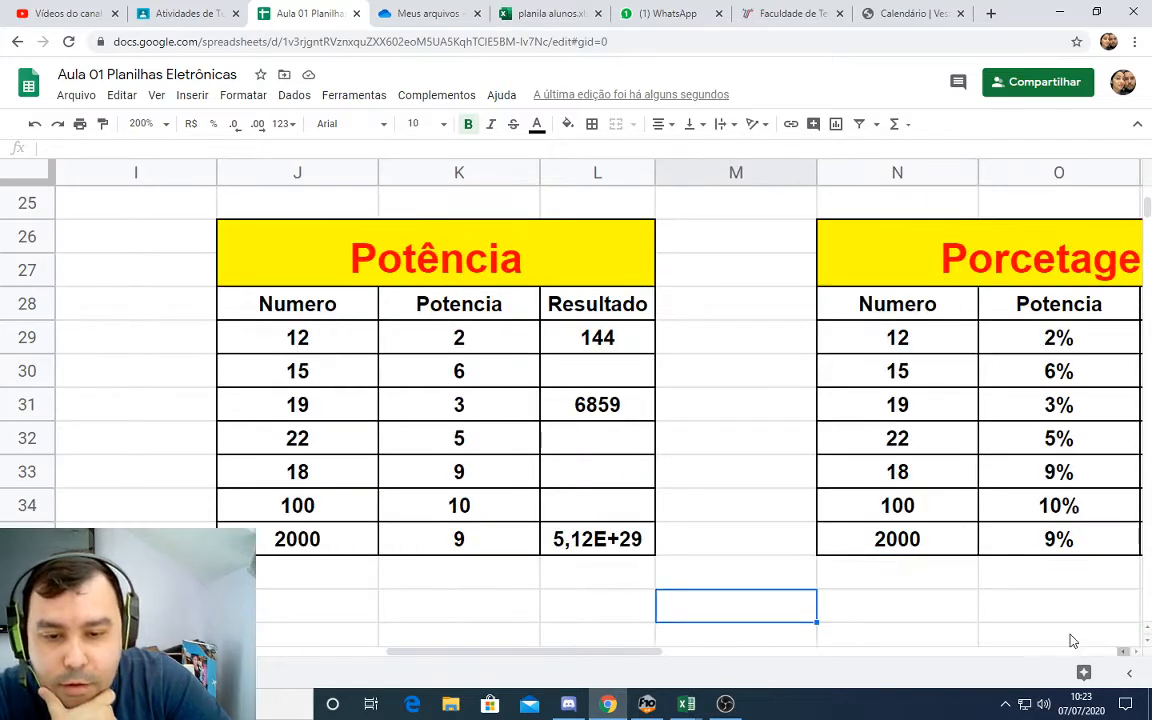
click(562, 538)
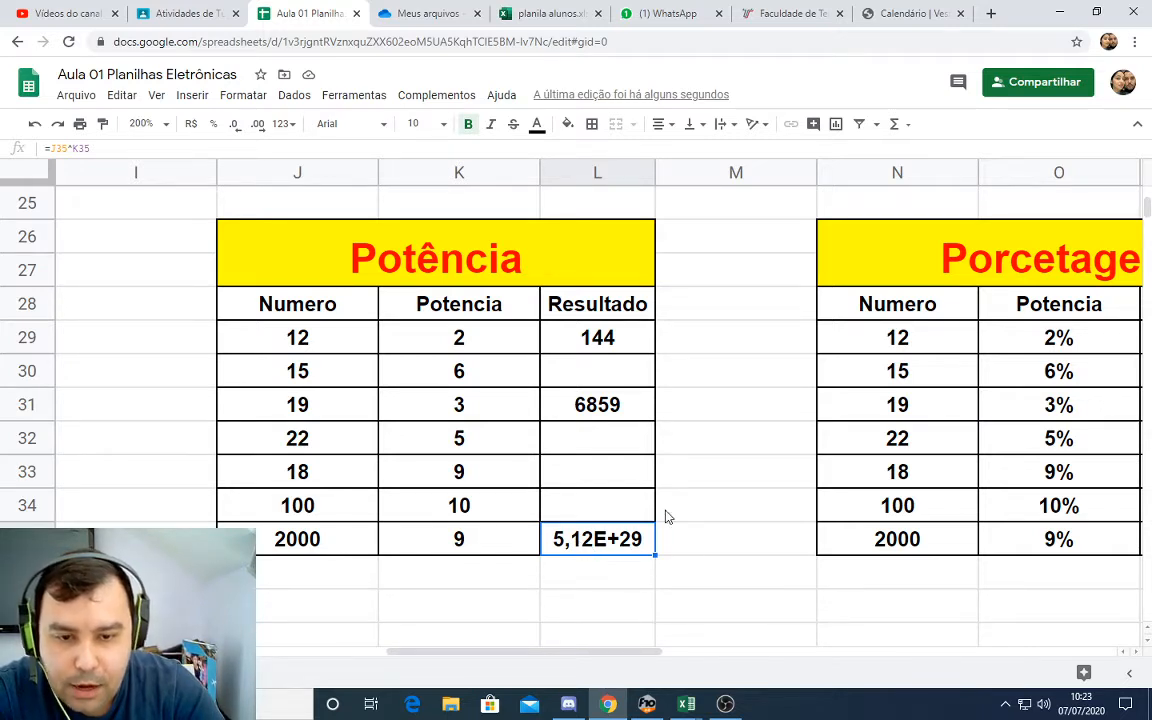
click(703, 550)
click(704, 310)
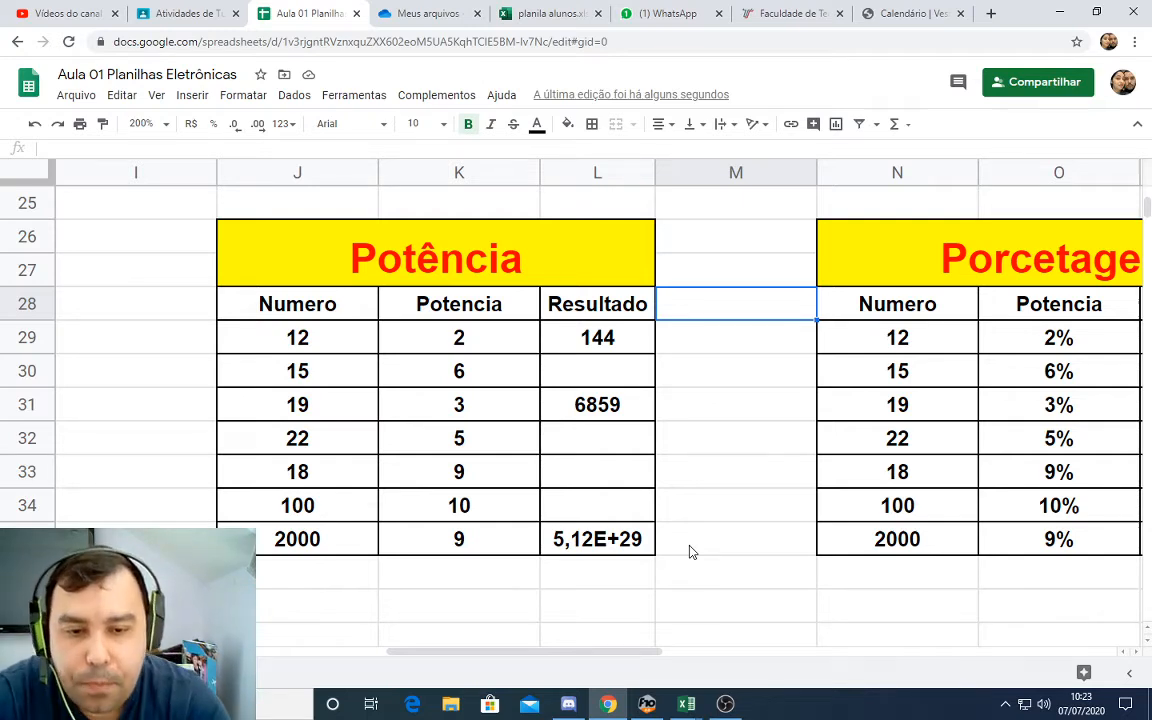
click(735, 477)
click(742, 428)
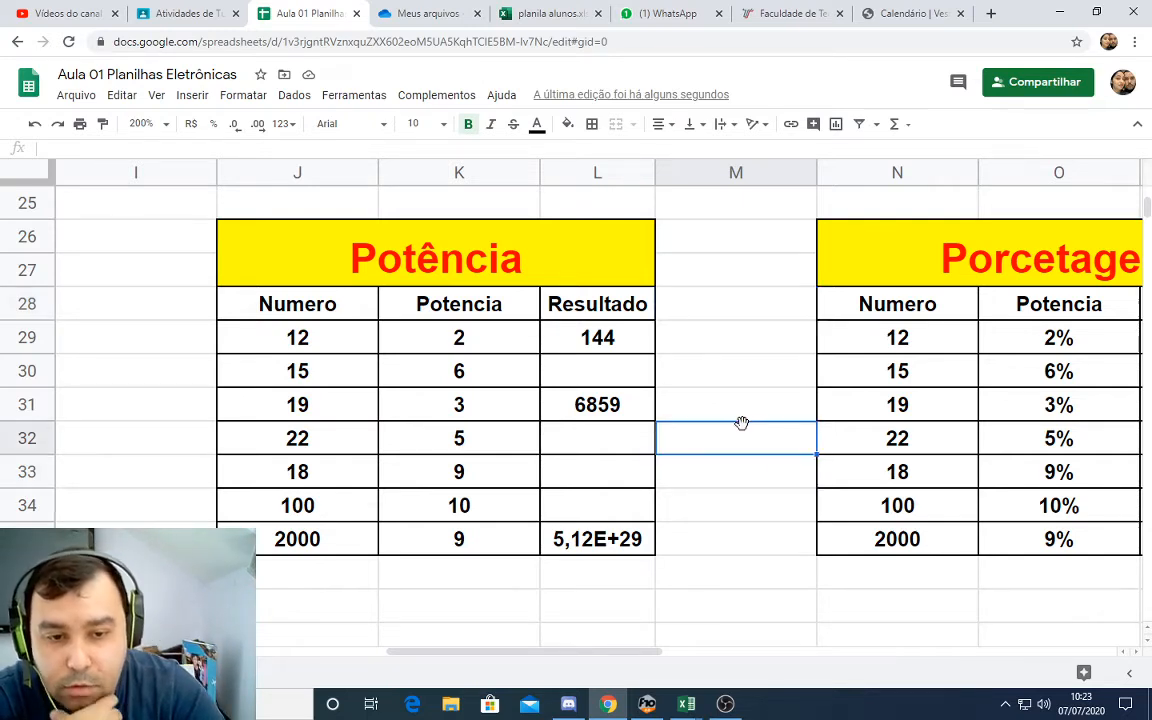
click(743, 392)
click(732, 582)
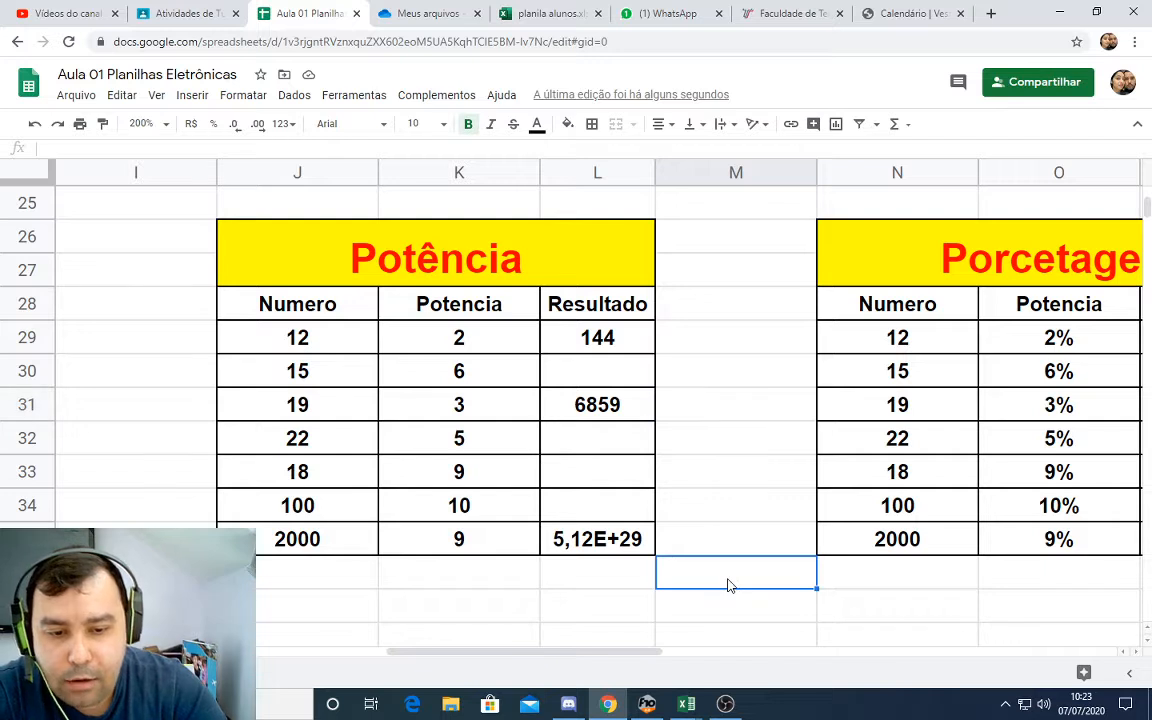
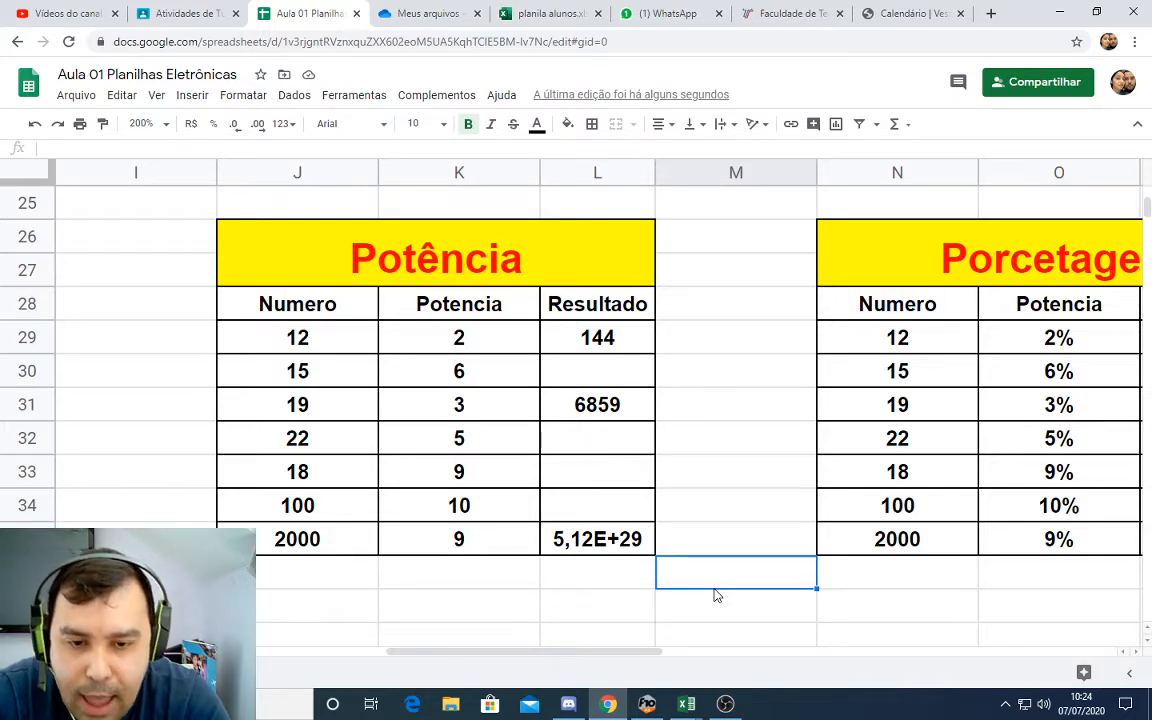
- Enter the sample text ########## in L34 of the Potência table and reselect that cell
click(594, 538)
click(617, 470)
click(612, 530)
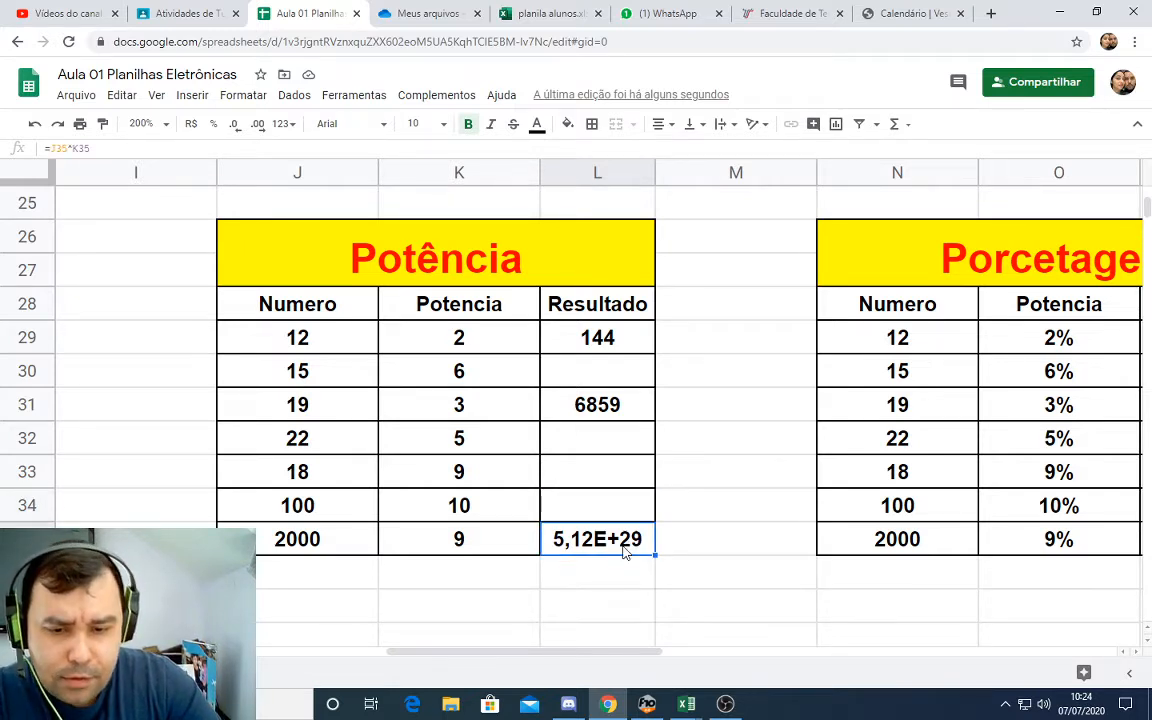
click(600, 513)
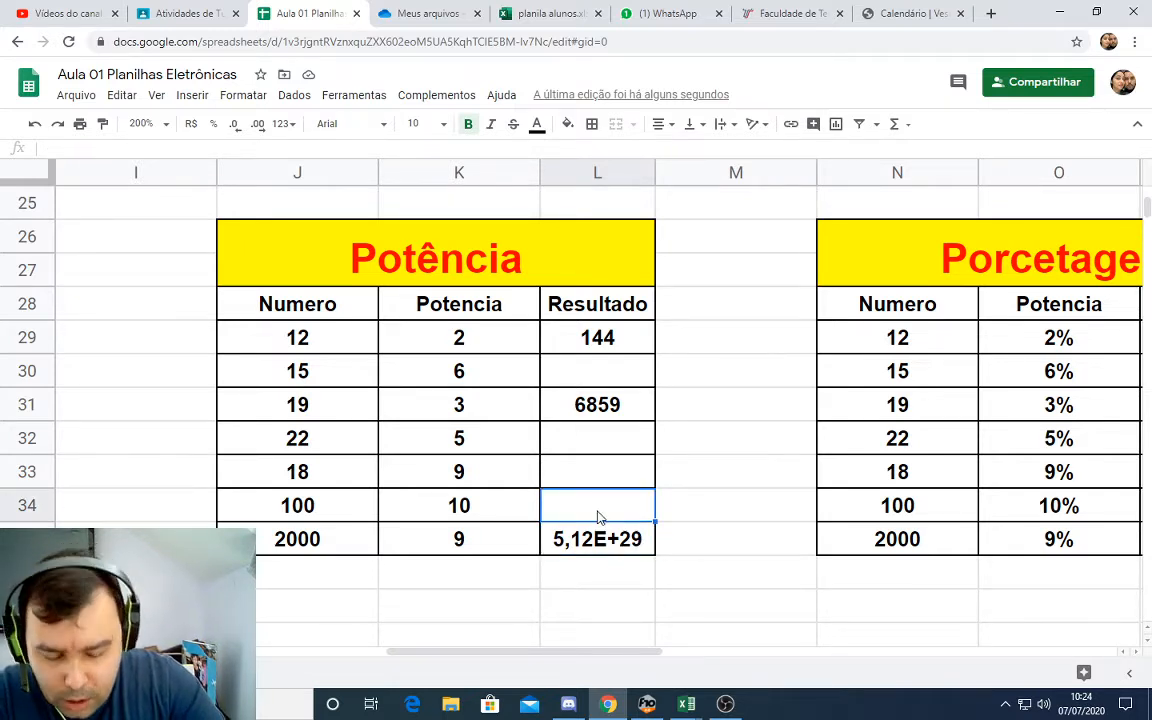
text(##########)
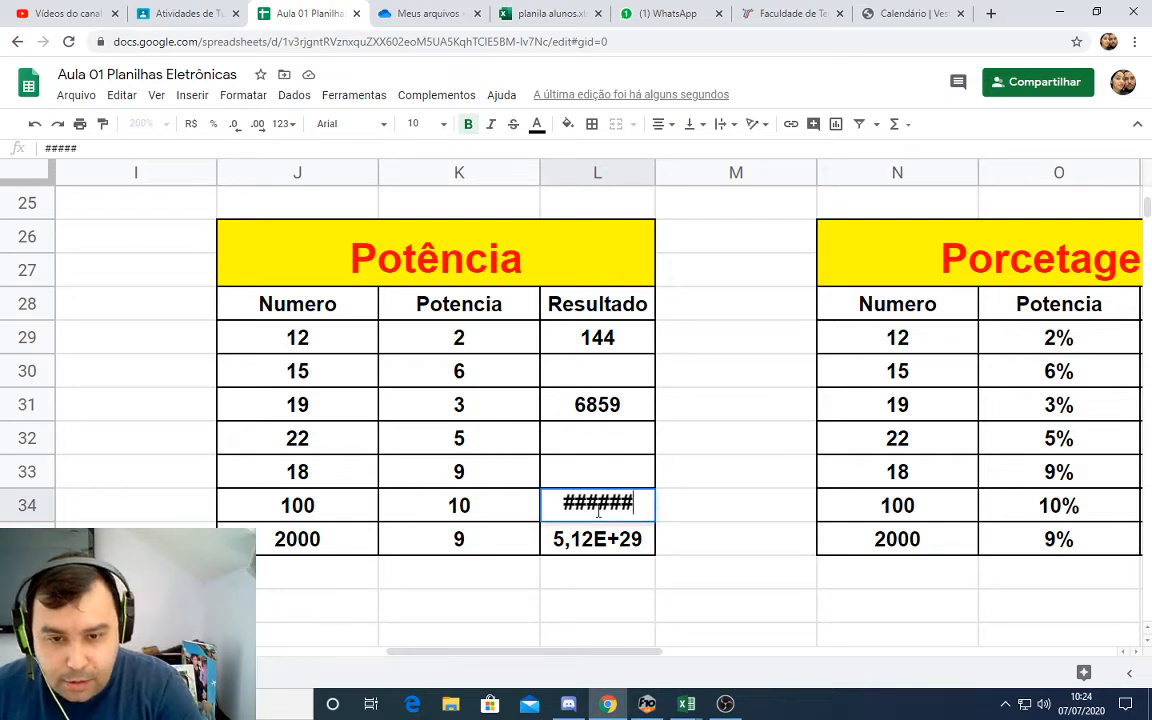
key(Return)
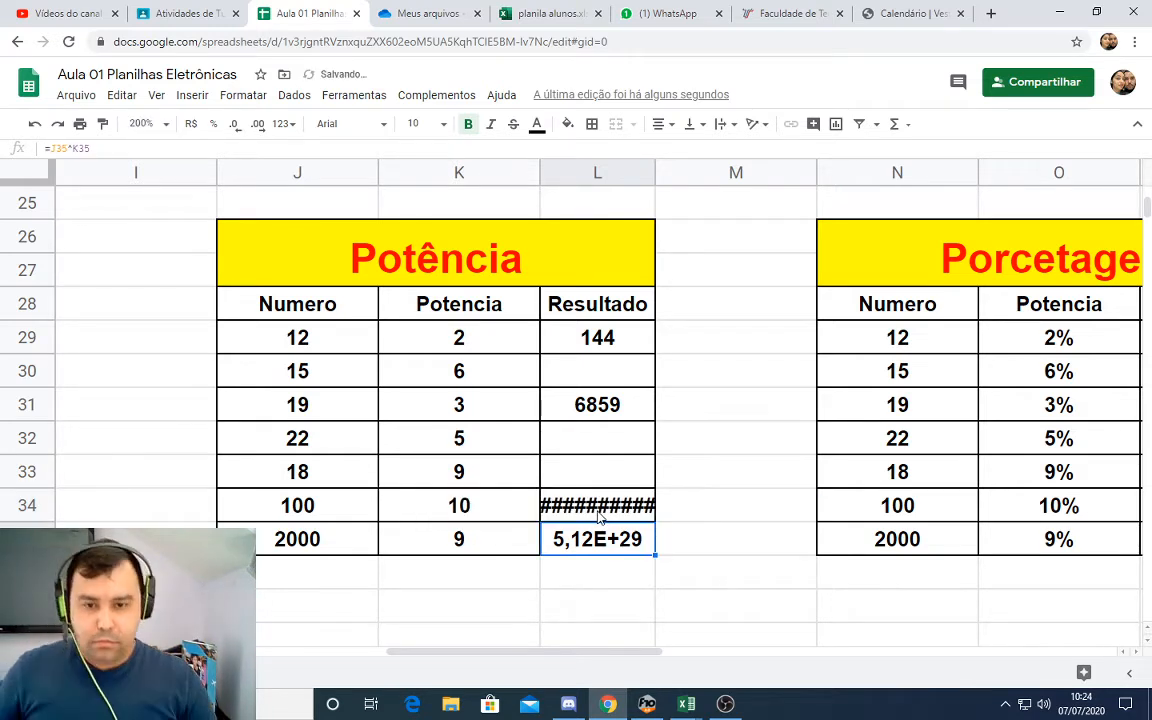
click(600, 515)
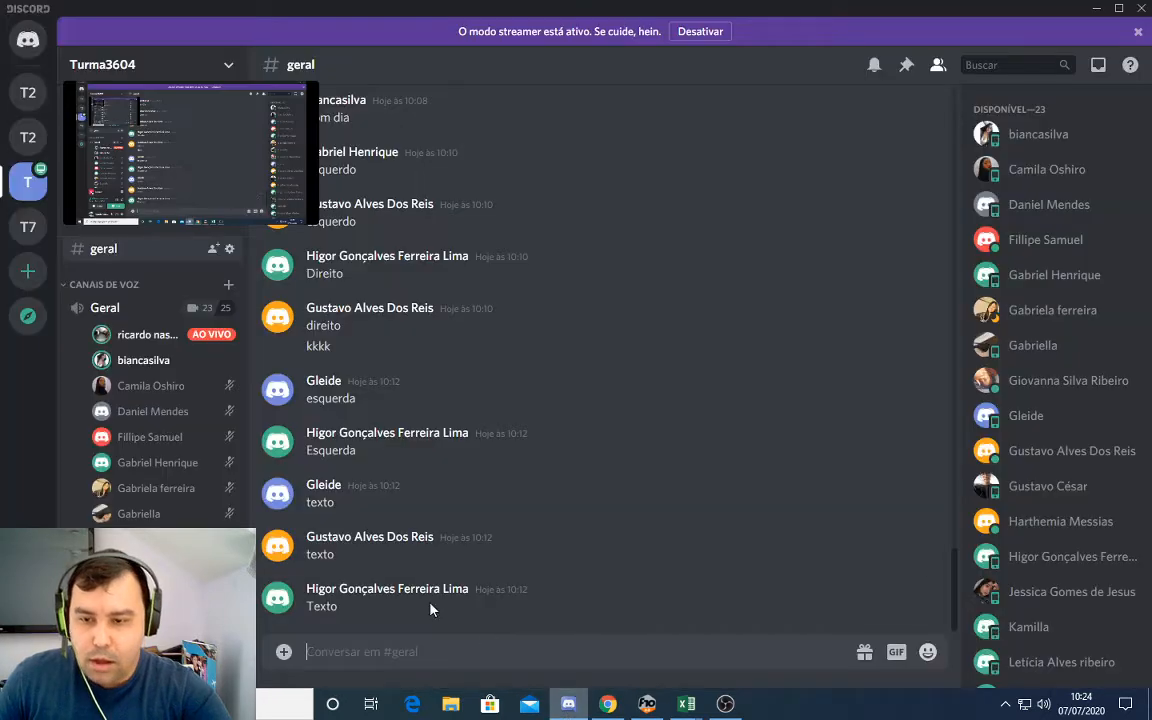
- Switch to Discord to check the class's geral channel and voice participants, and return to the spreadsheet in Chrome
click(568, 704)
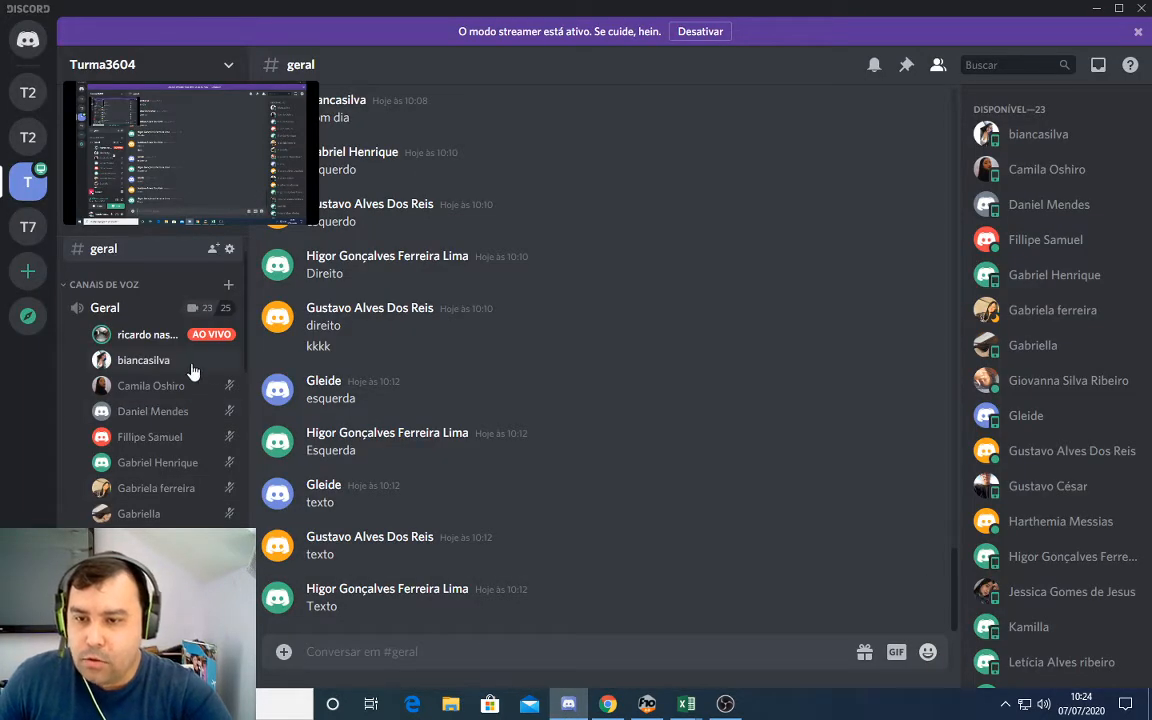
mouse_move(707, 706)
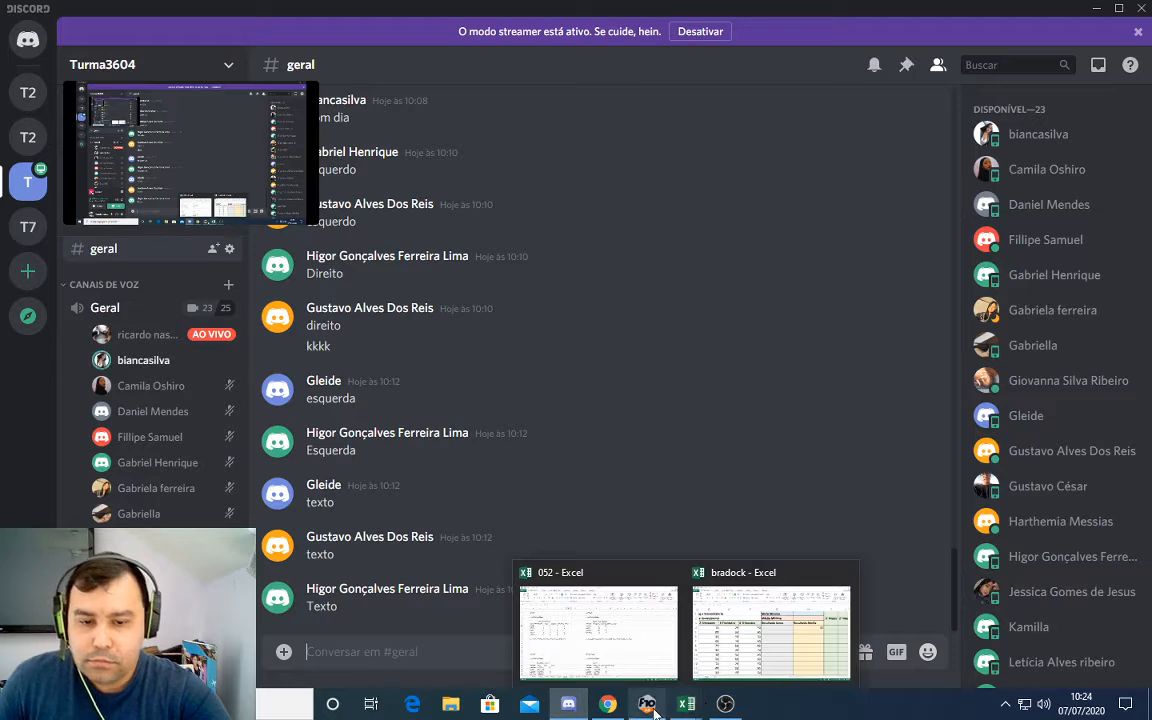
mouse_move(652, 710)
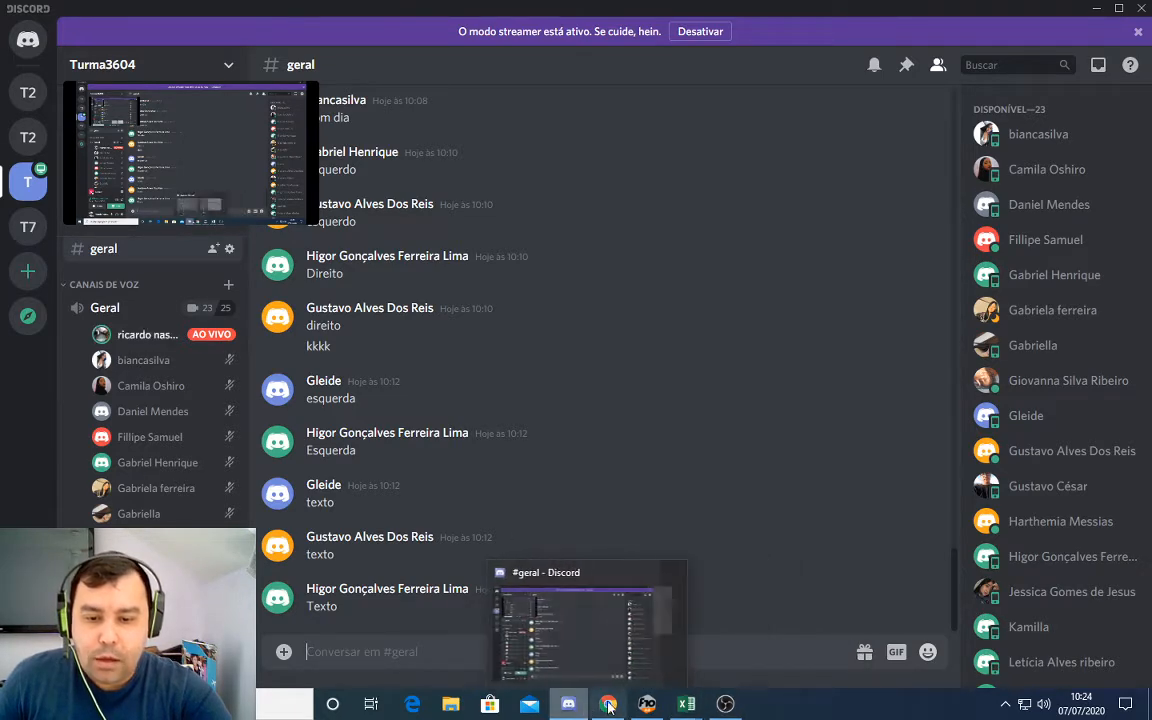
click(607, 707)
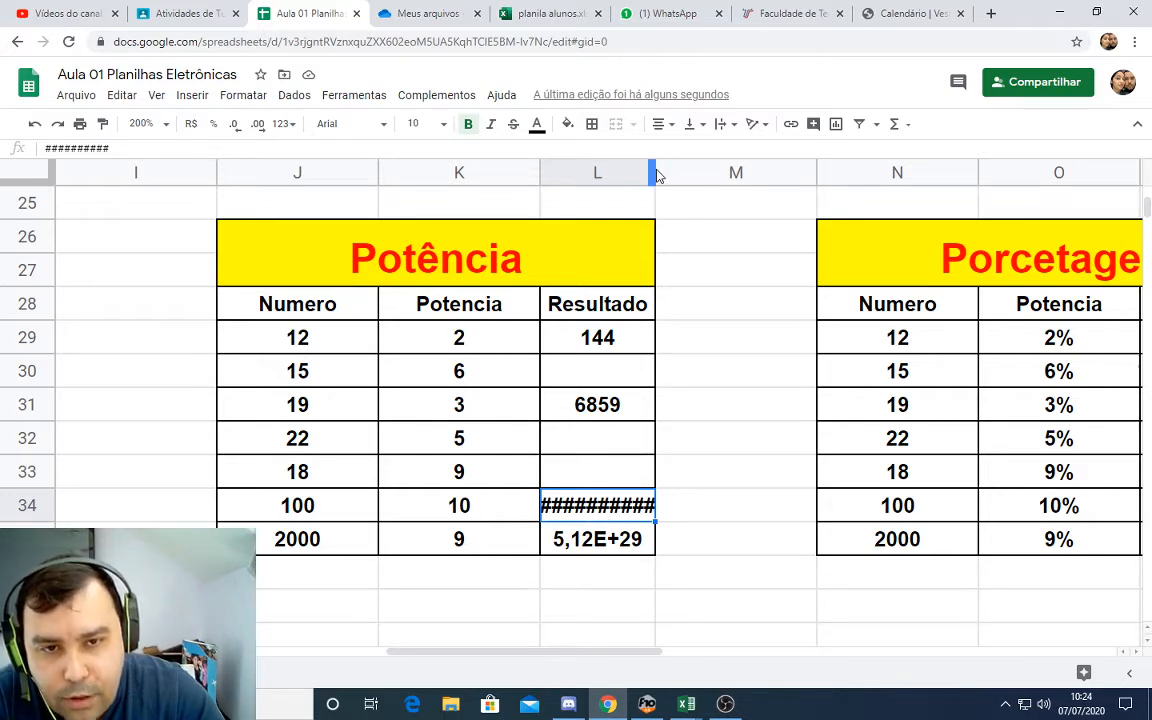
- Clear the sample text from L34 and widen column L to nearly twice its width, selecting the power result in L35
mouse_move(656, 173)
mouse_down()
mouse_move(737, 173)
mouse_move(659, 173)
mouse_up()
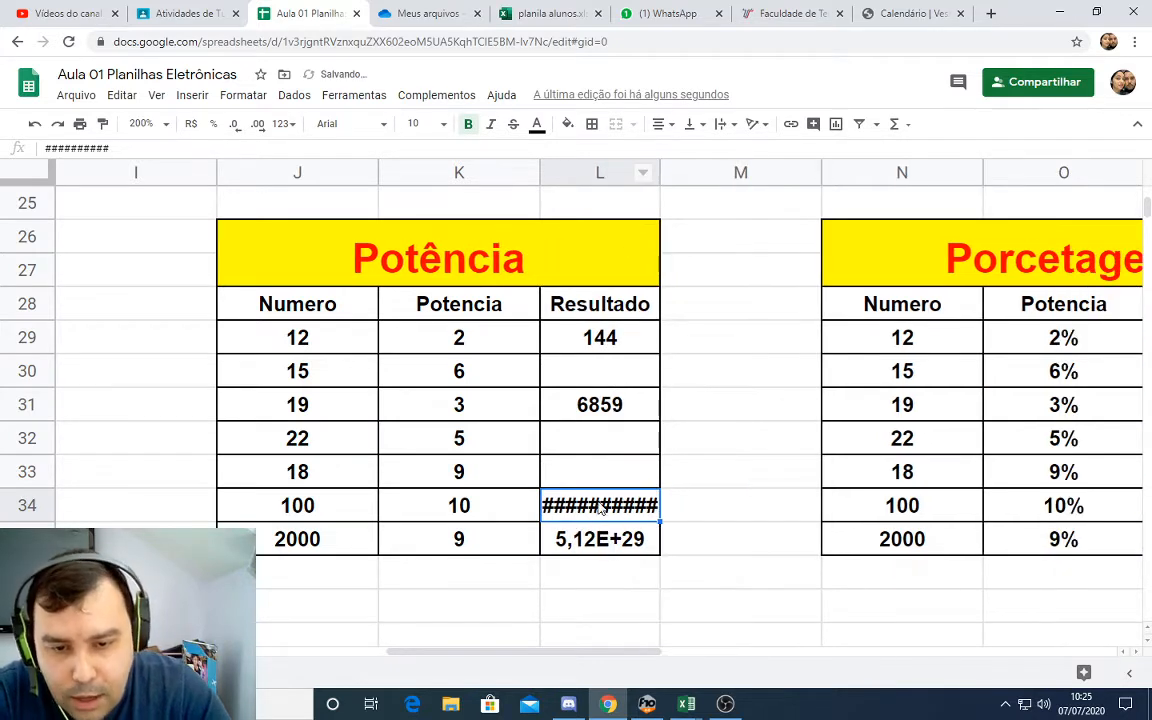
key(Delete)
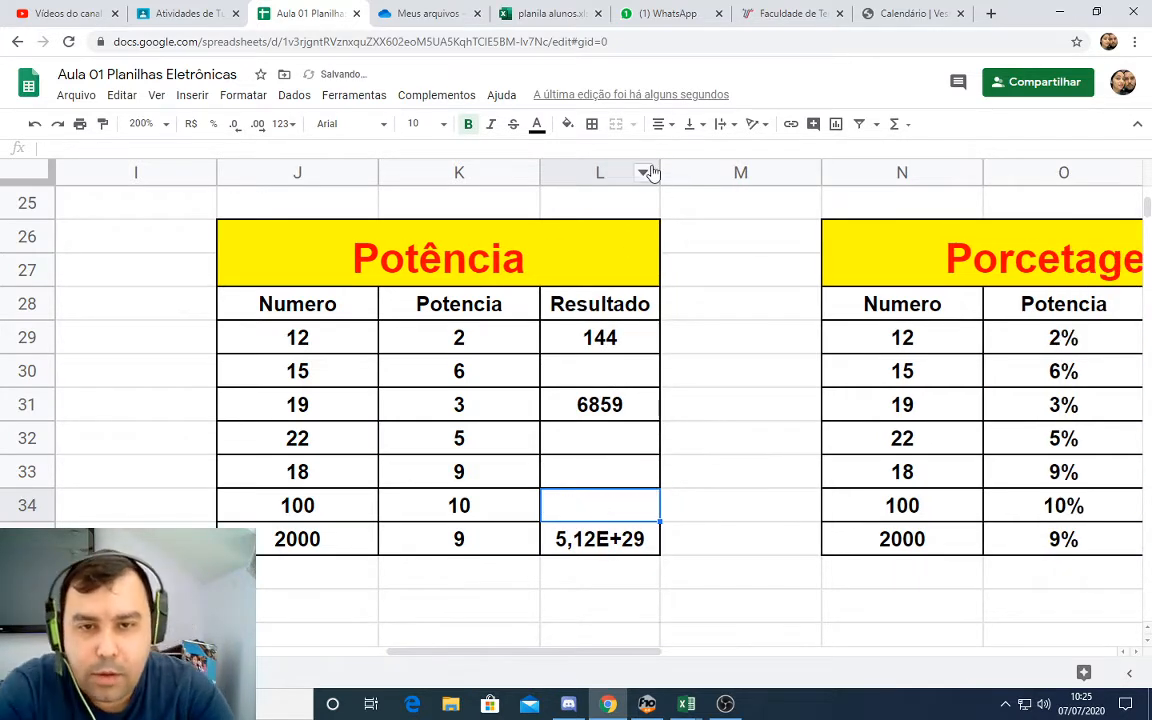
drag(658, 165, 757, 173)
click(686, 542)
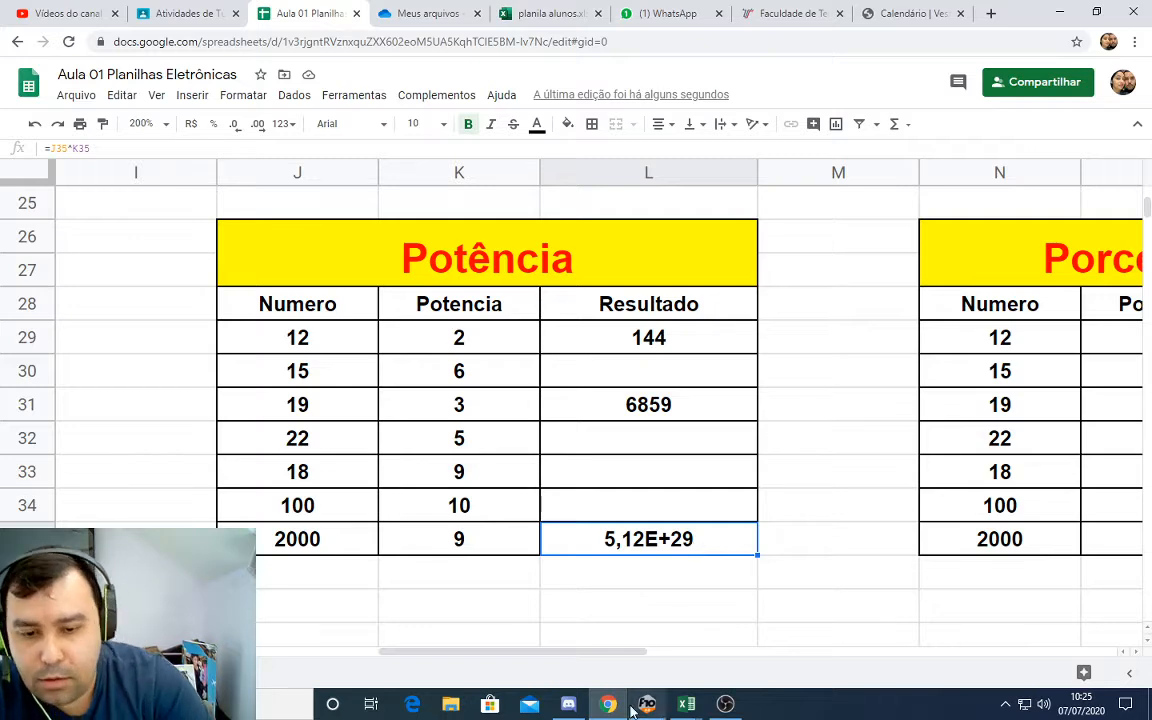
- Check the live screen share preview in Discord and go back to the Potência table in Chrome
click(570, 706)
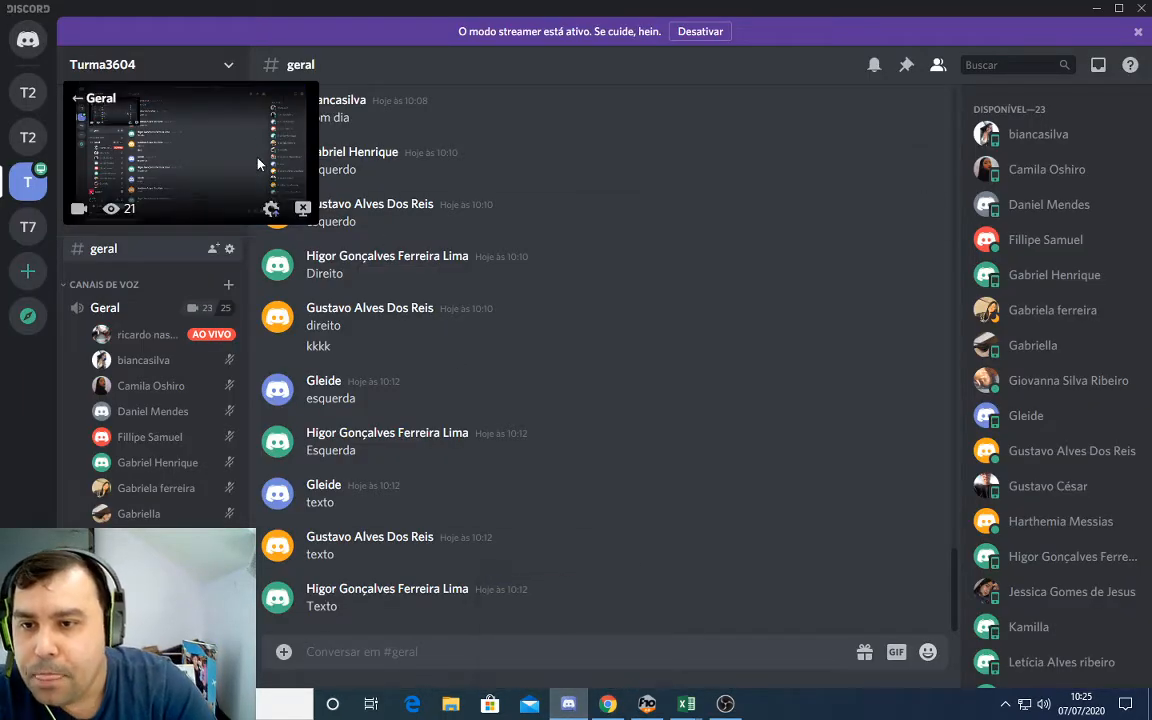
mouse_move(686, 708)
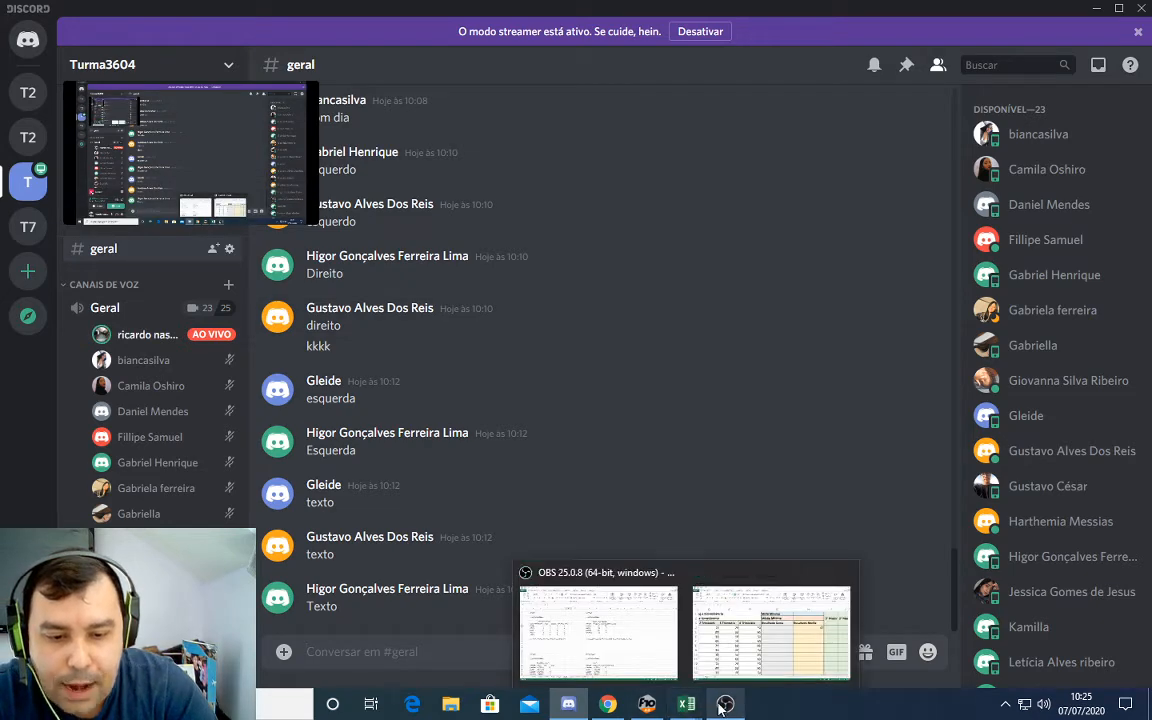
click(608, 705)
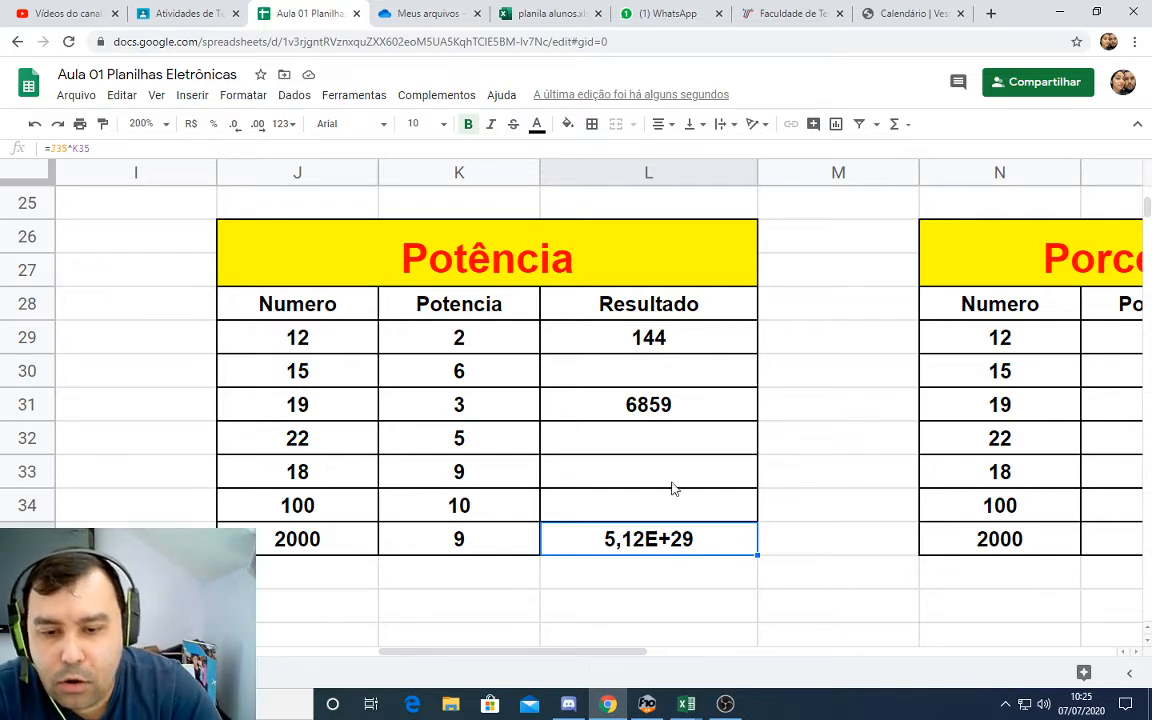
- Open the number format options for the power result in L35
key(Down)
click(640, 548)
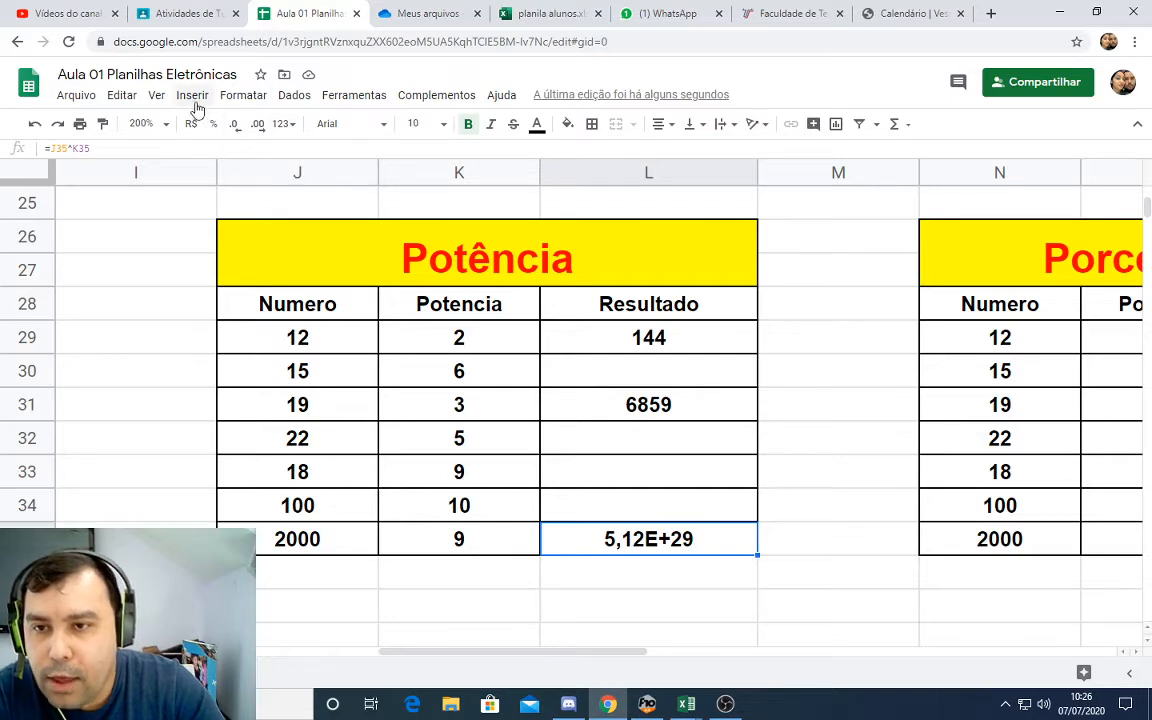
click(292, 128)
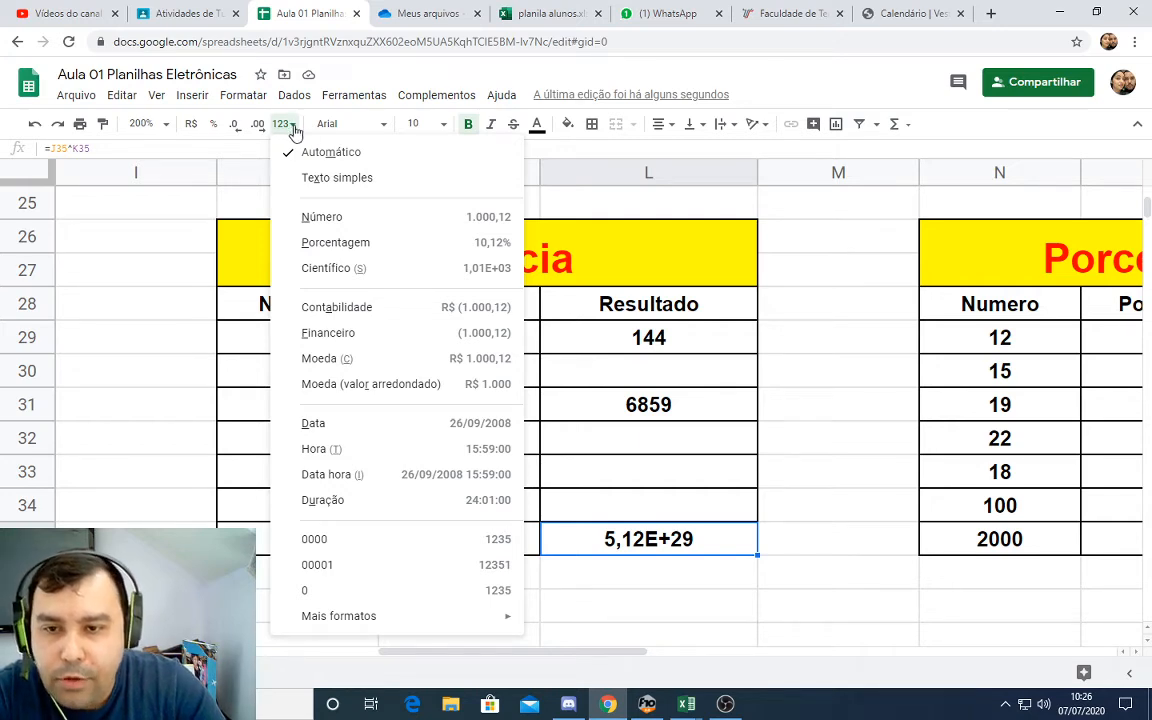
- Format the result of 2000 raised to 9 in the Potência table as Número and widen column L until the whole value fits
click(324, 220)
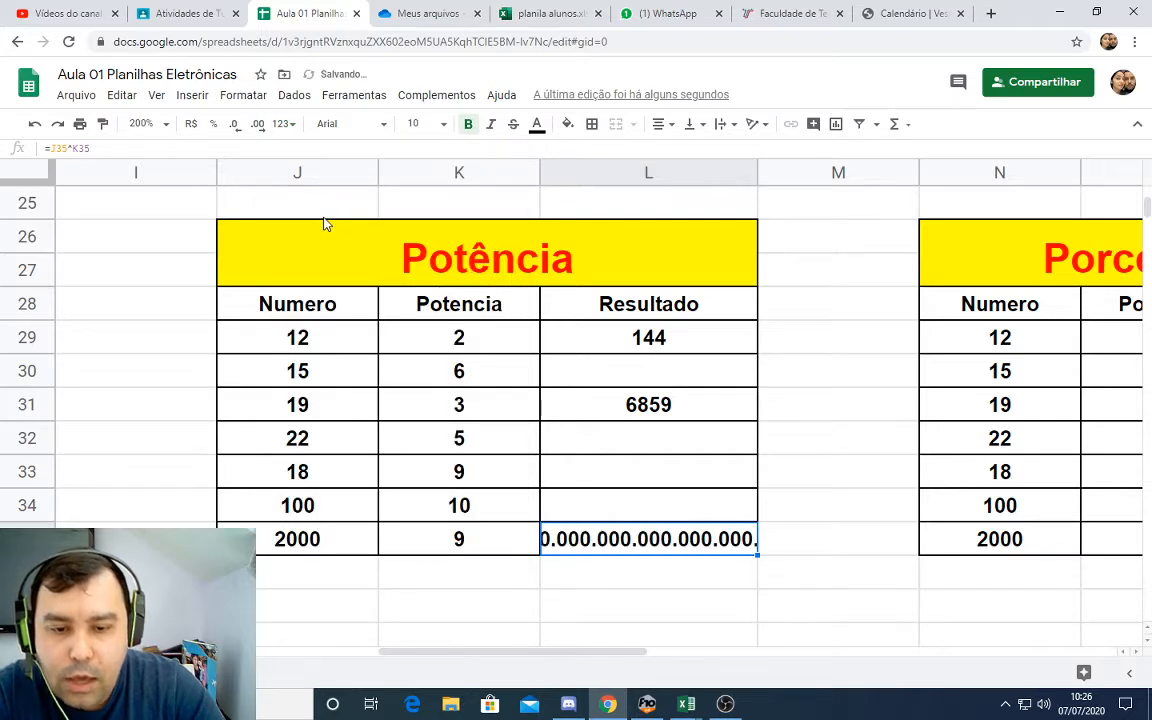
drag(756, 172, 855, 172)
drag(855, 172, 1050, 172)
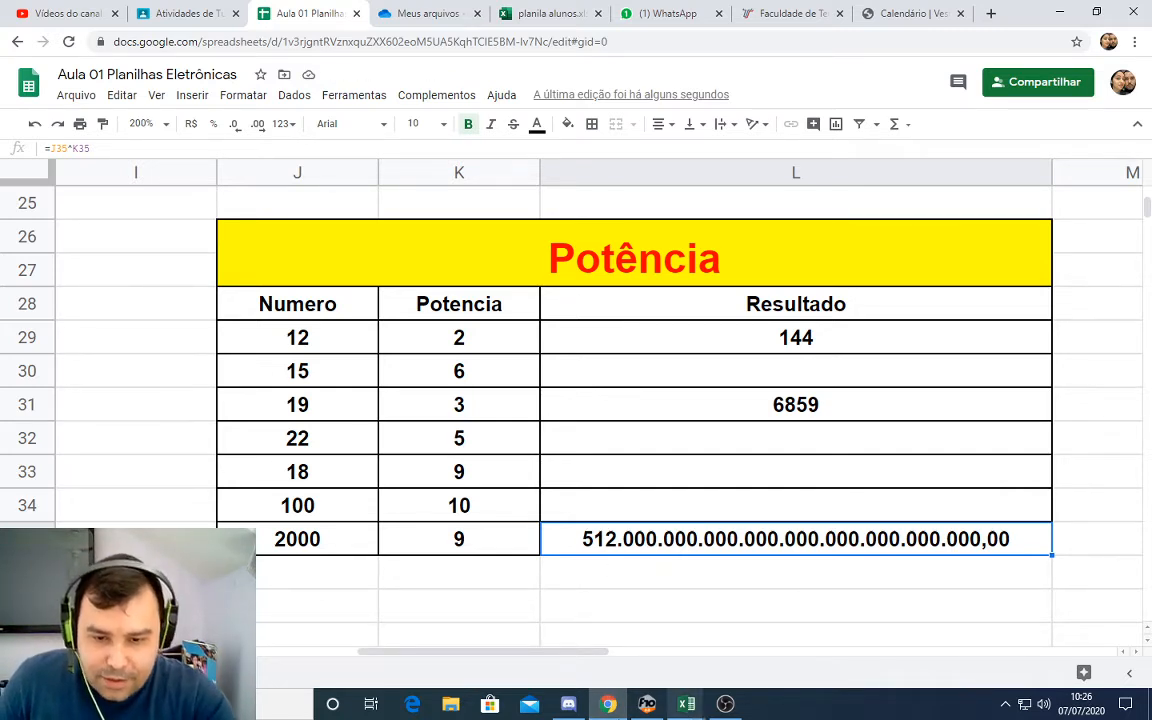
- Switch to Discord and post the copied screenshot of the Potência table in the geral channel
click(568, 704)
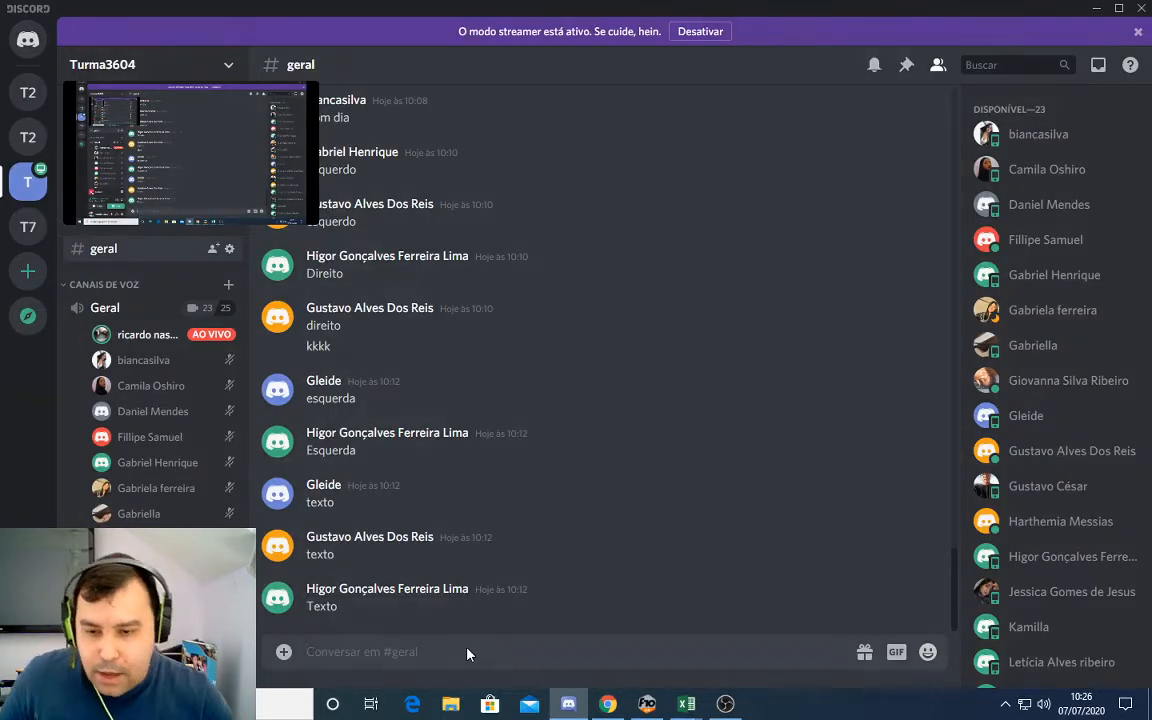
key(ctrl+v)
key(Return)
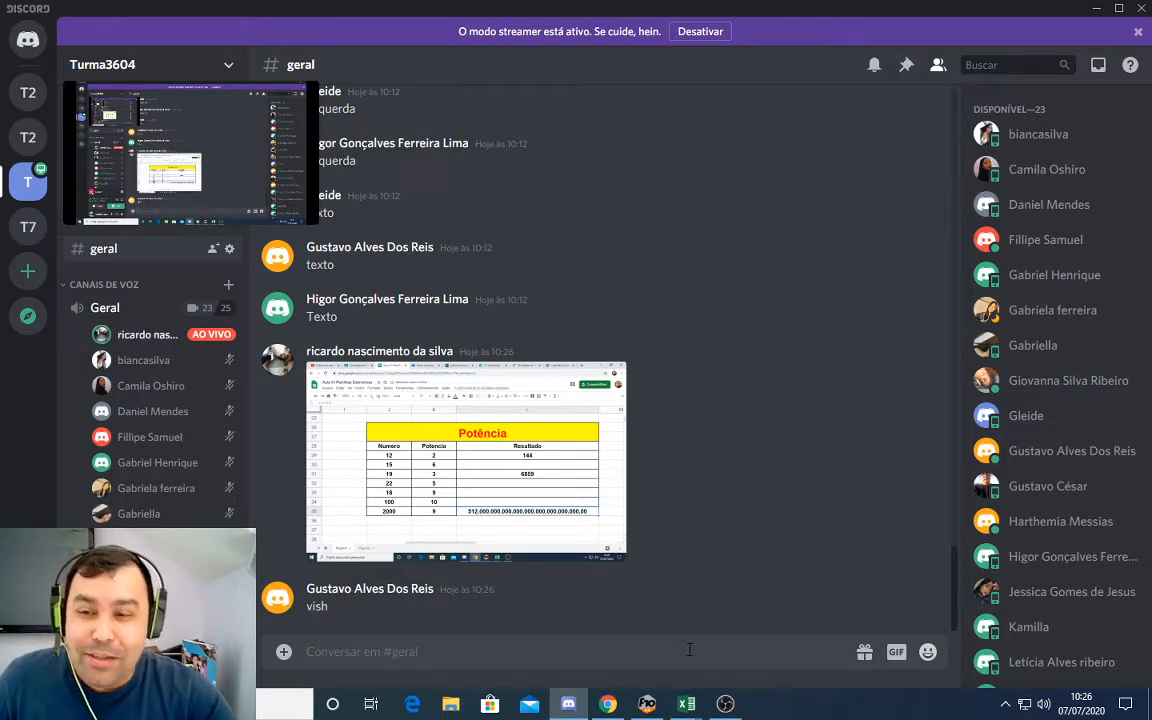
- Return to the Google Sheets spreadsheet, undo the last widening of column L and fine-tune its width around the large result
key(alt+Tab)
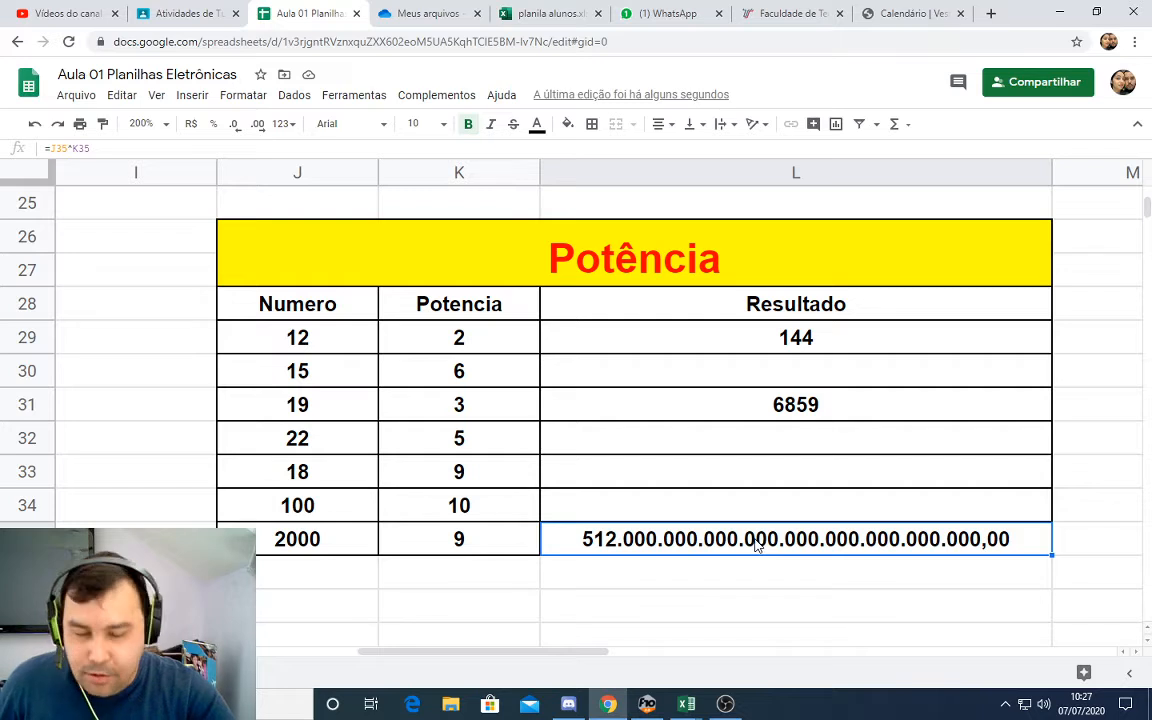
key(ctrl+z)
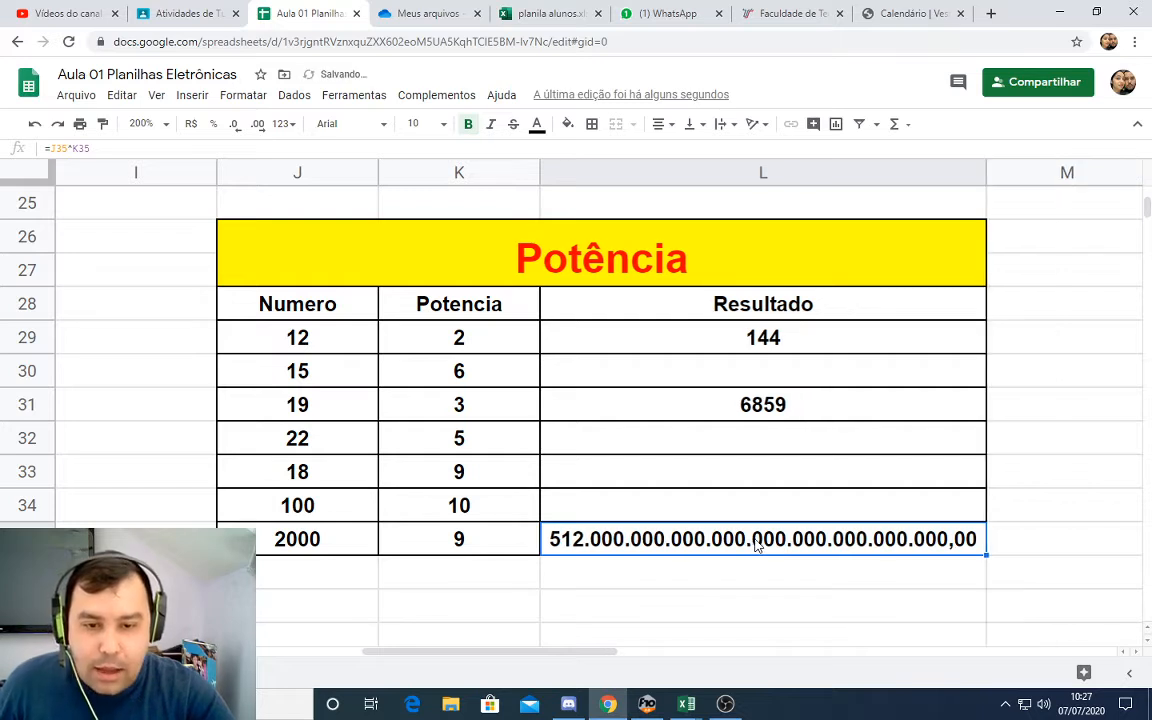
click(978, 173)
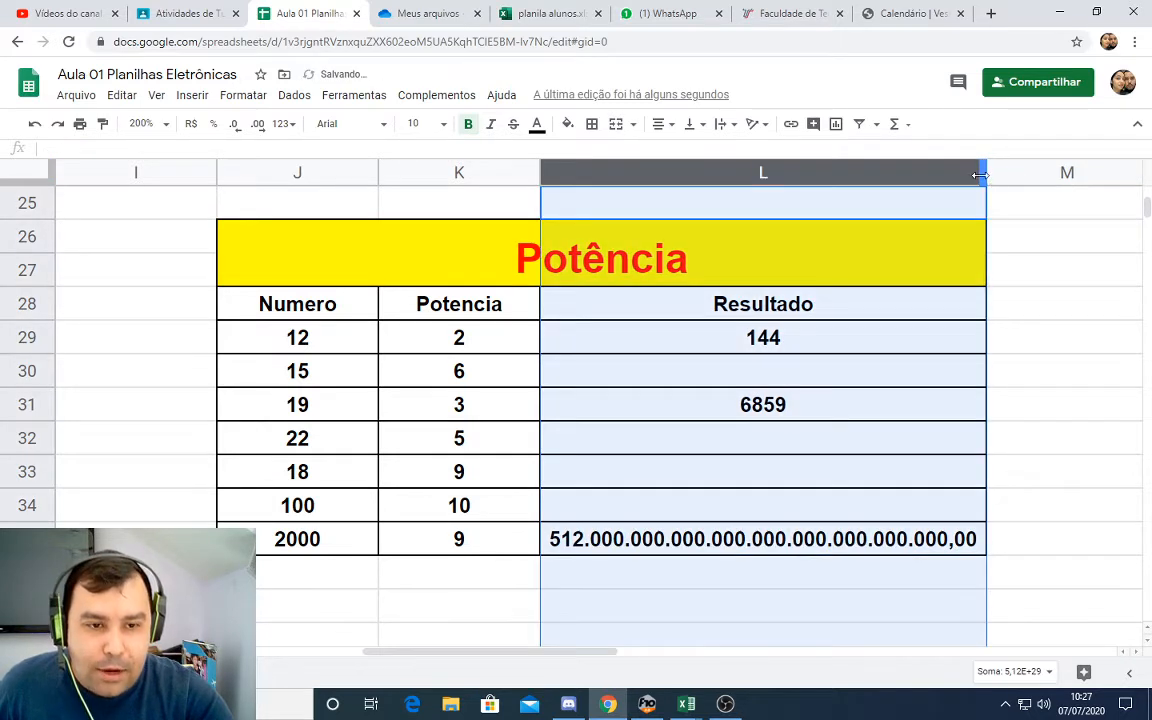
click(845, 545)
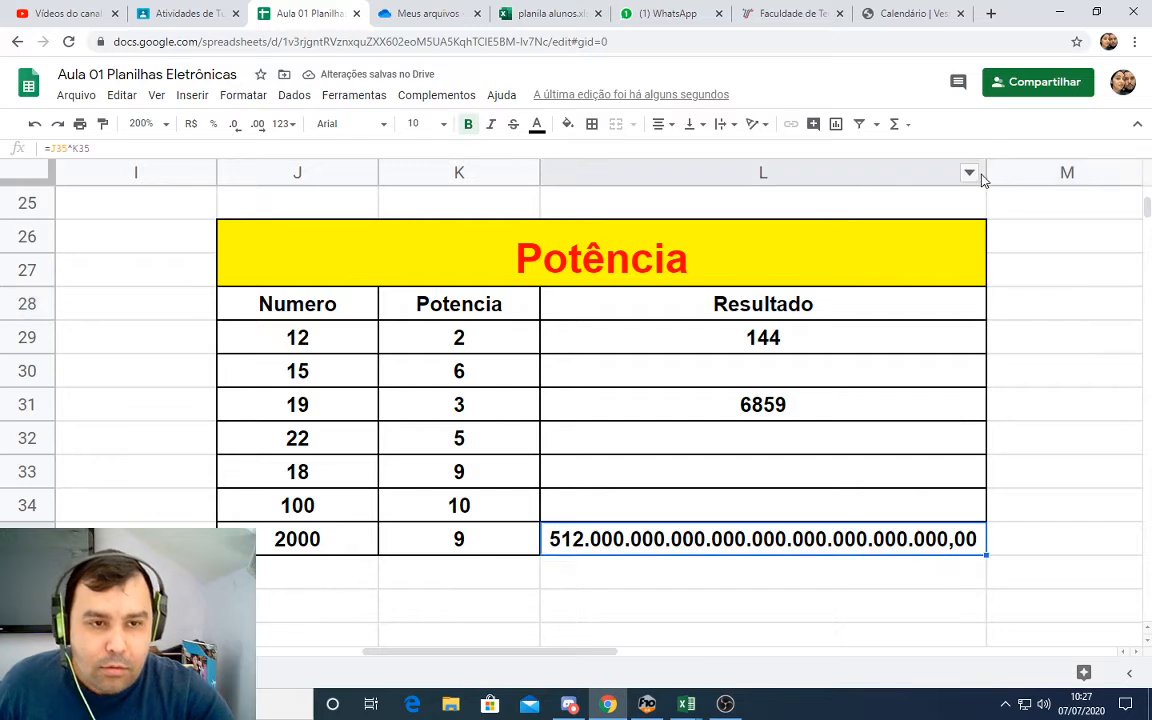
mouse_move(984, 175)
mouse_down()
mouse_move(686, 175)
mouse_move(988, 173)
mouse_up()
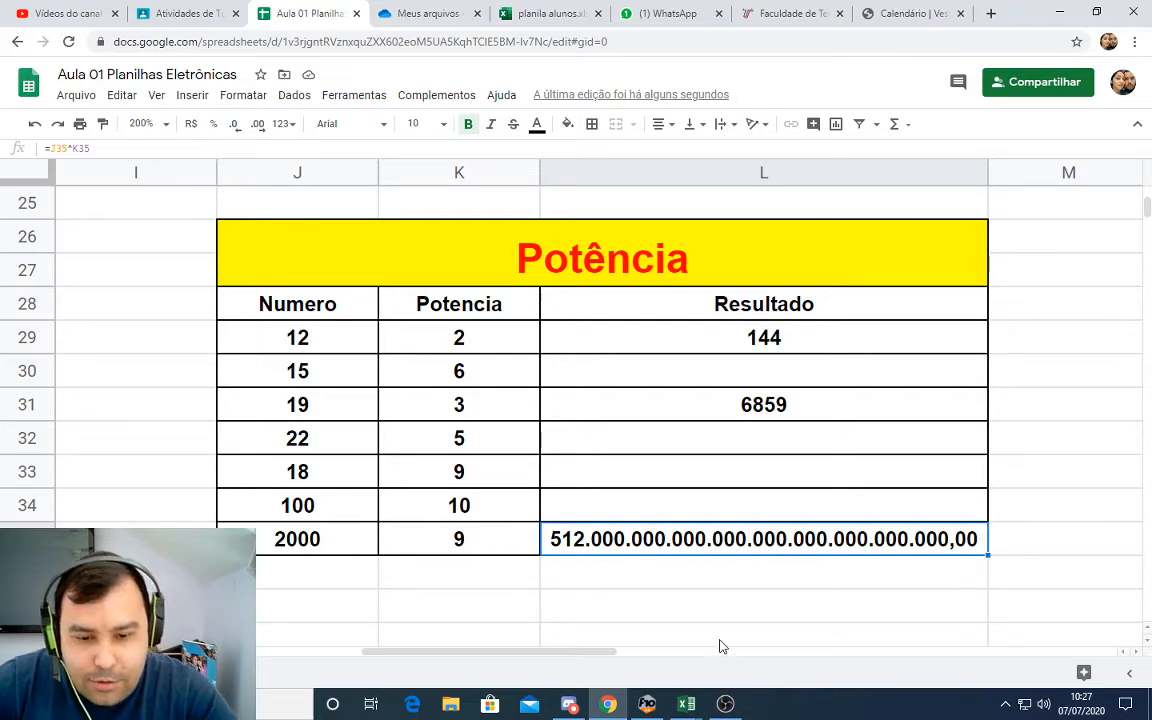
- Switch to Discord and read the class's reactions to the posted screenshot in the geral channel
click(568, 704)
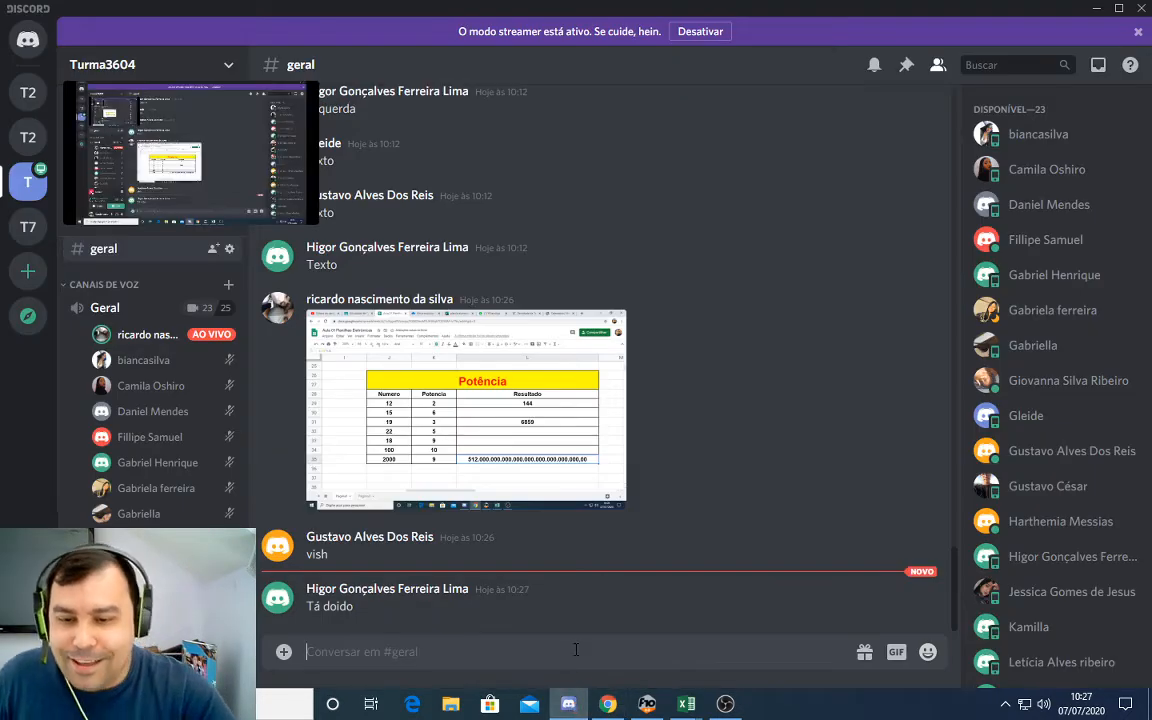
key(alt+Tab)
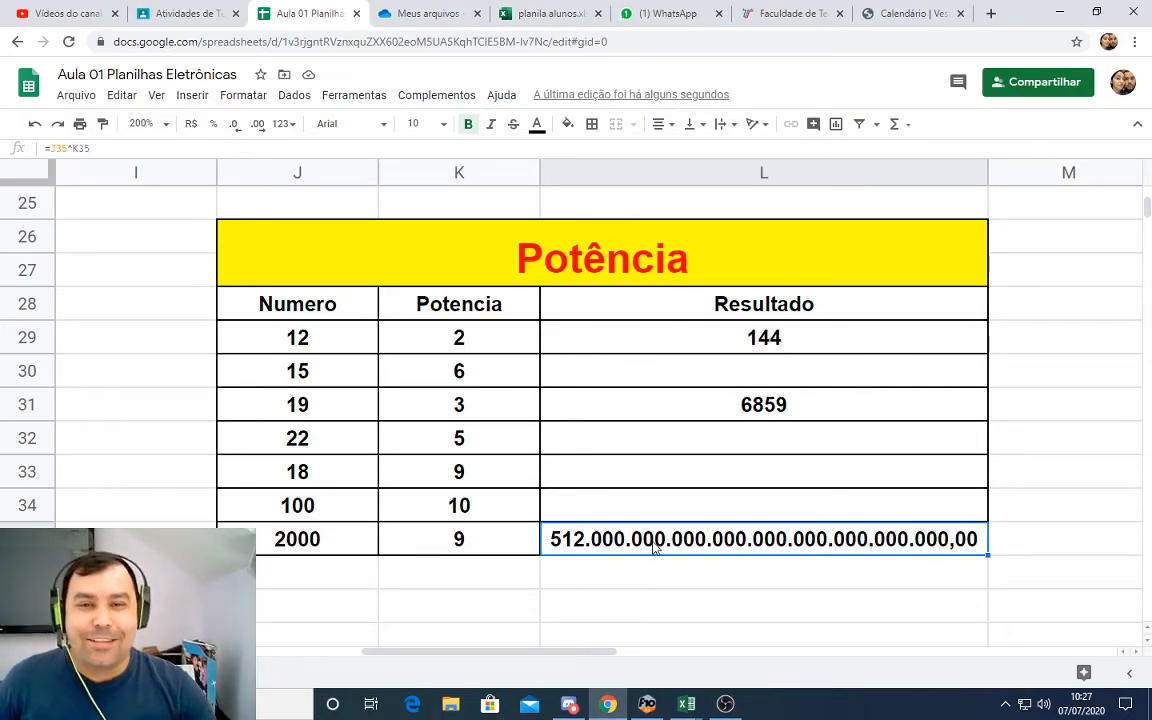
key(alt+Tab)
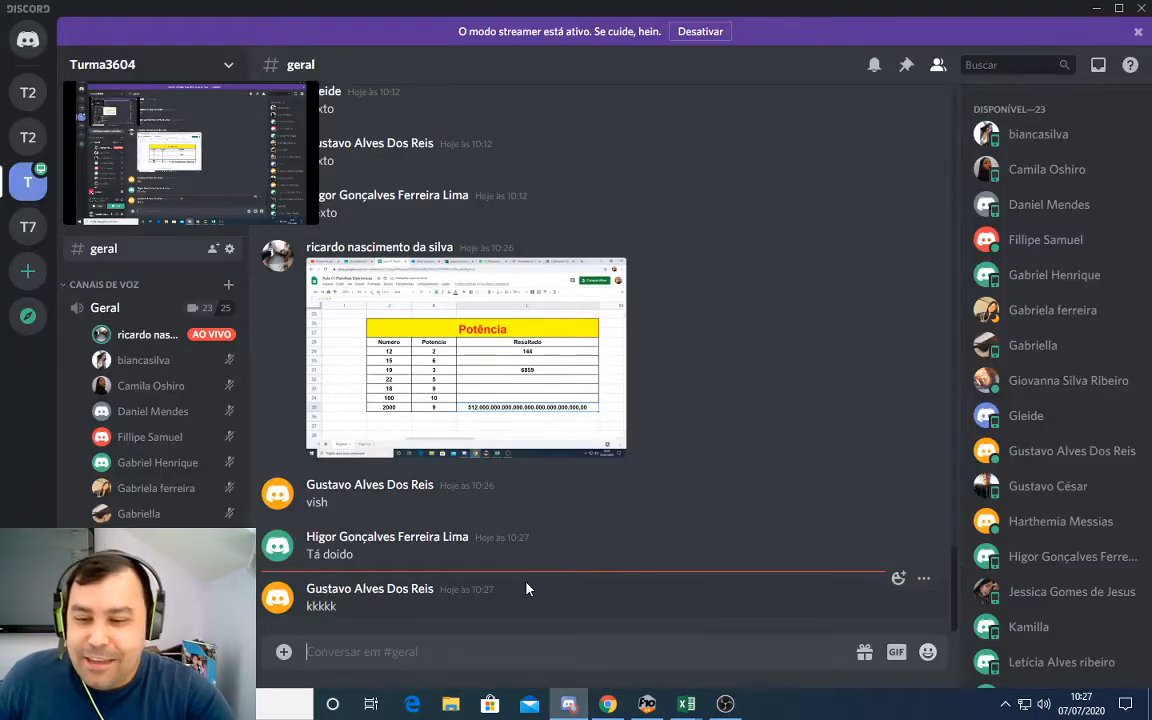
- Back in Google Sheets, undo the width changes to column L and the number format of L35, and narrow column L slightly
key(alt+Tab)
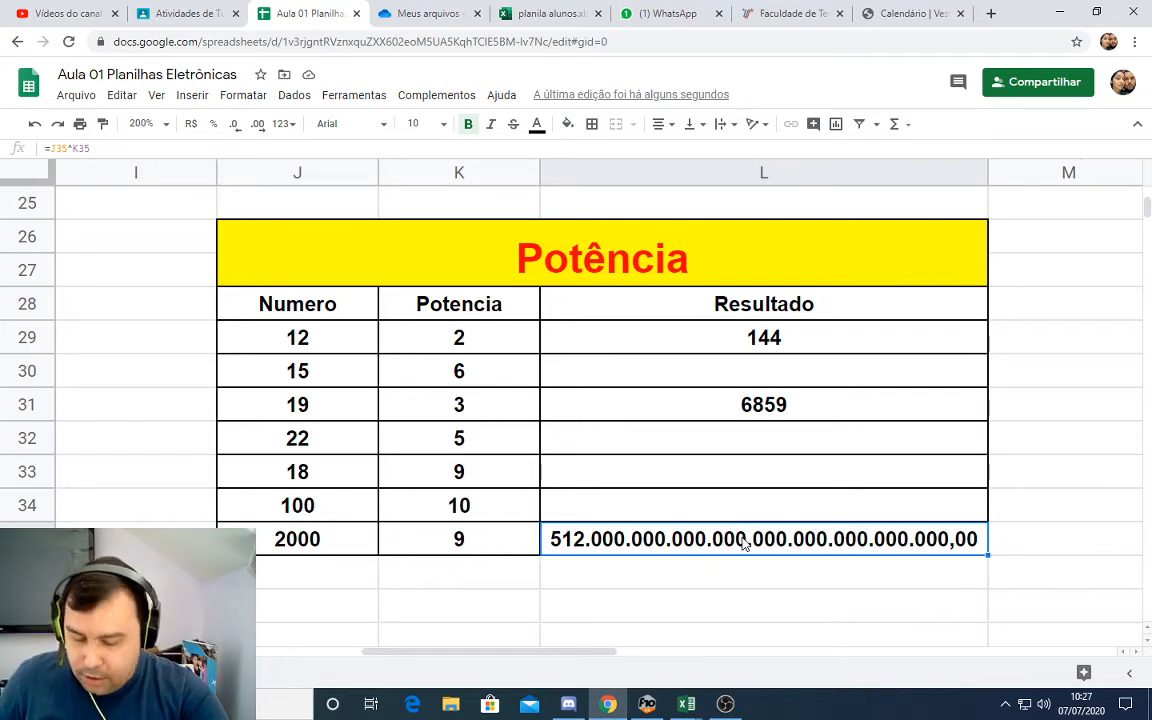
key(ctrl+z)
key(ctrl+z)
key(ctrl+z)
key(ctrl+z)
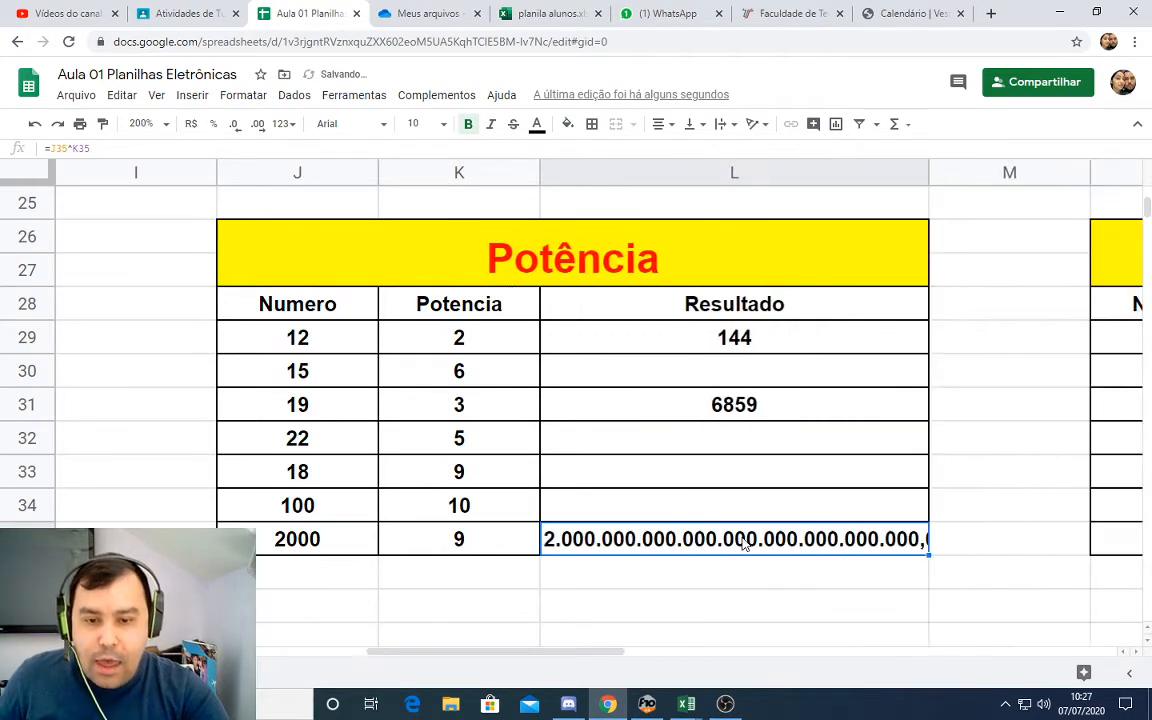
key(ctrl+z)
key(ctrl+z)
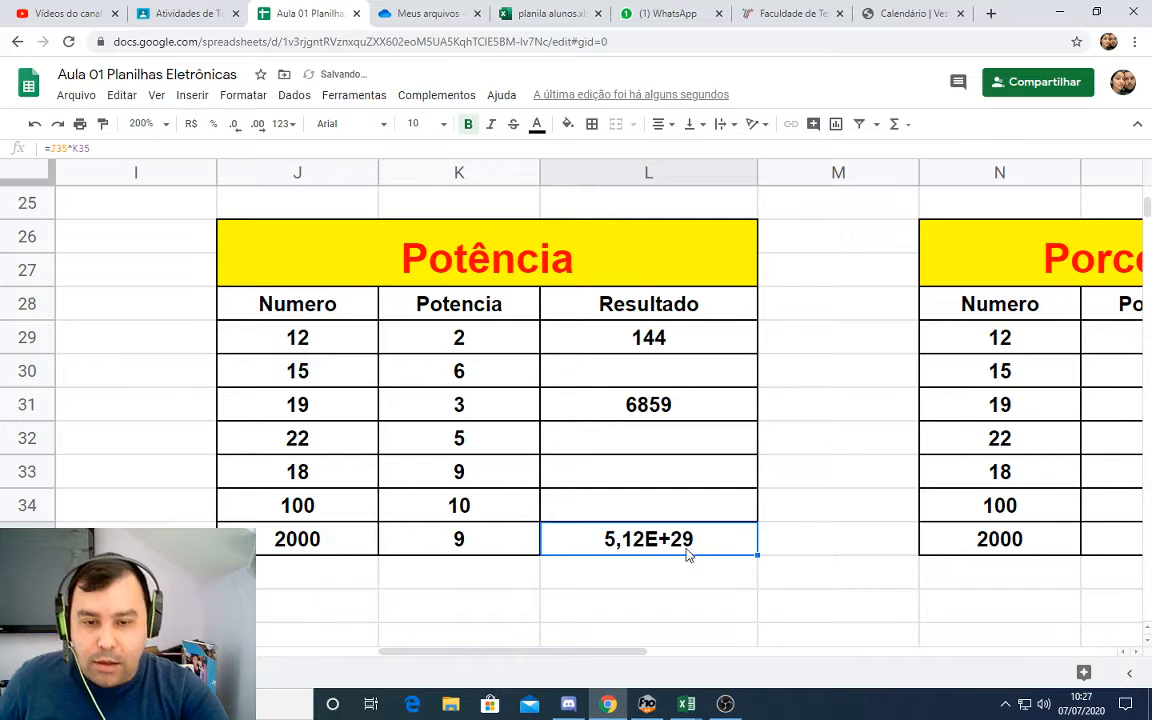
drag(755, 171, 684, 170)
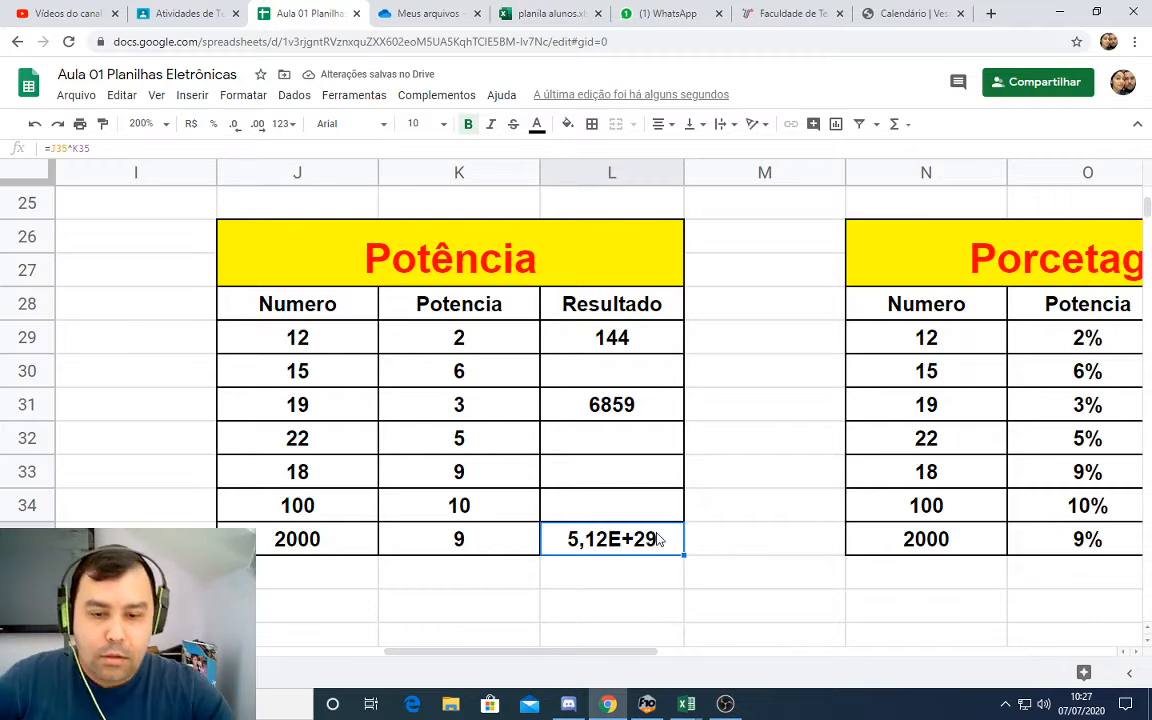
- Select the first Resultado cell of the Porcetagem table and check the class's answers in Discord for the operator to use
drag(643, 658, 738, 661)
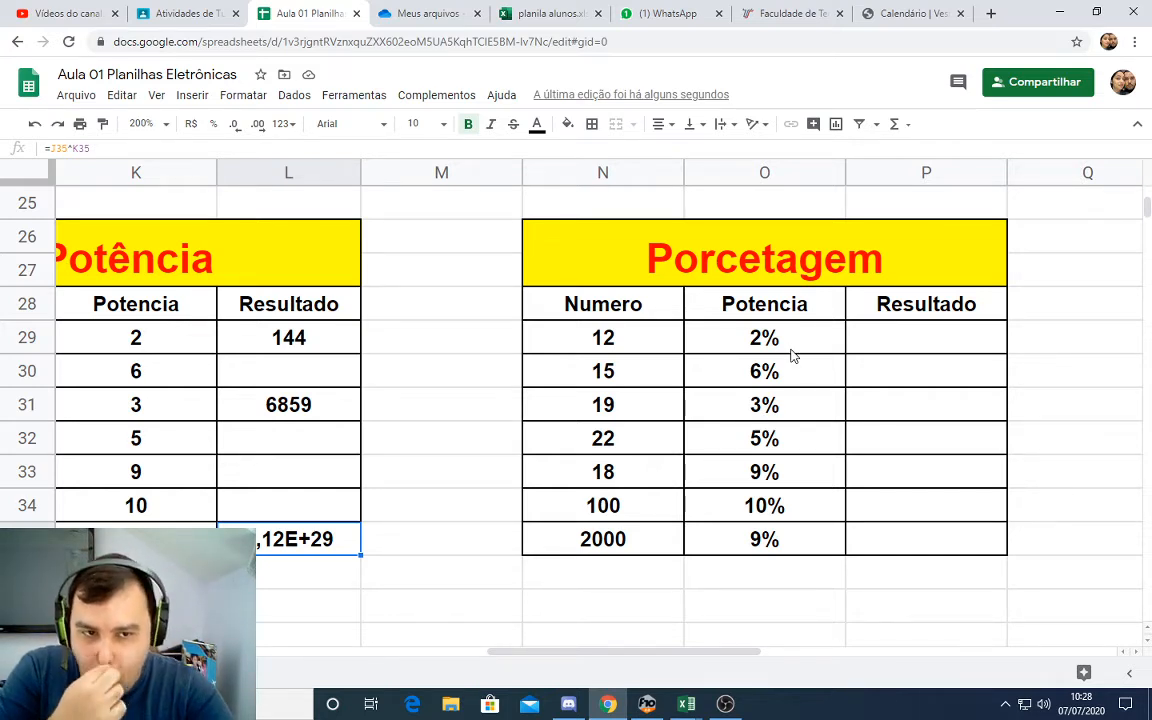
click(887, 348)
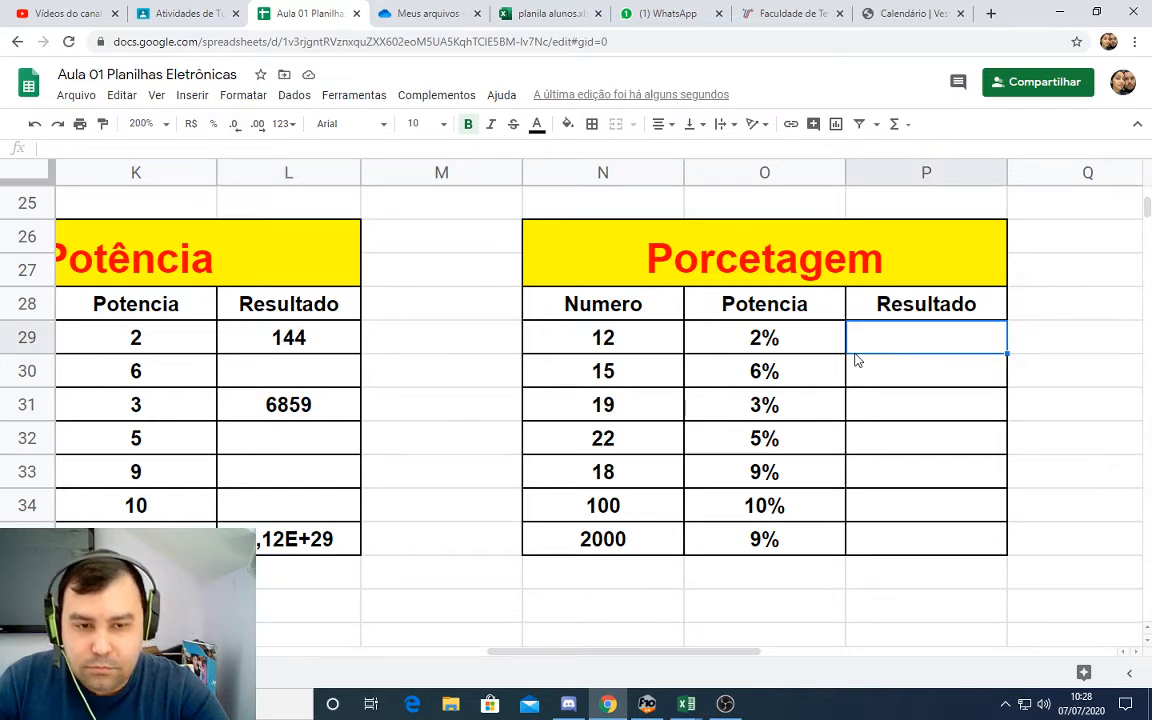
click(570, 706)
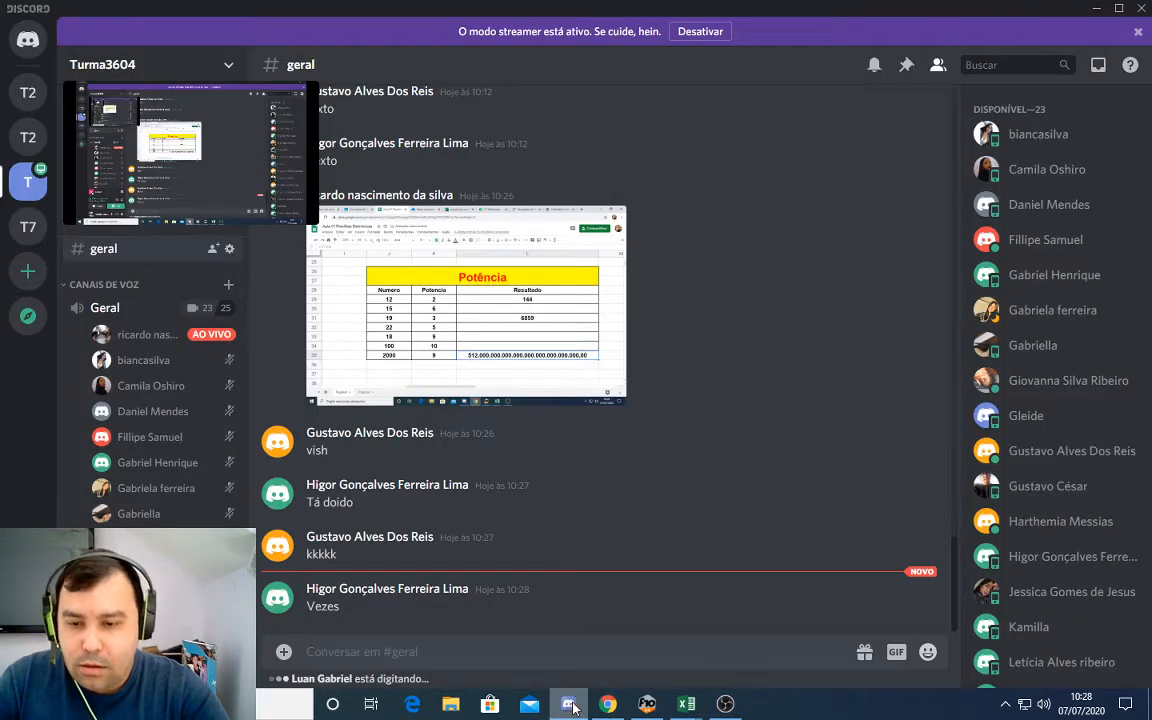
click(570, 705)
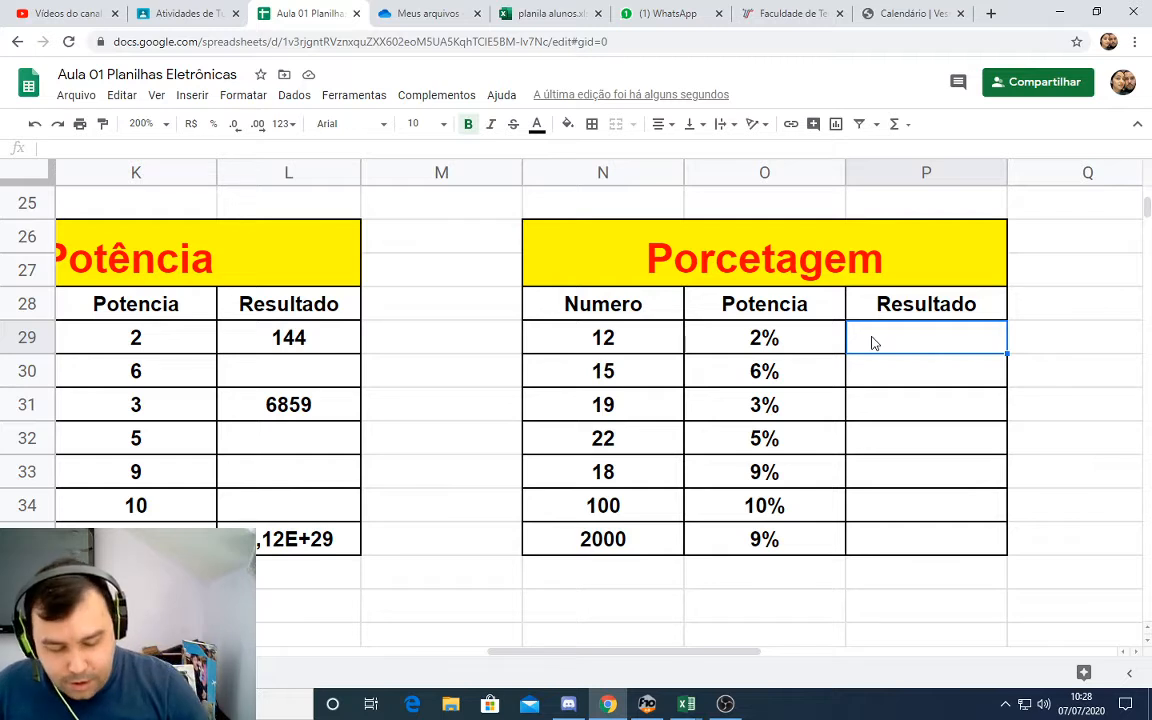
- Calculate the first Porcetagem result in P29 with the formula =N29*O29
text(=)
click(631, 337)
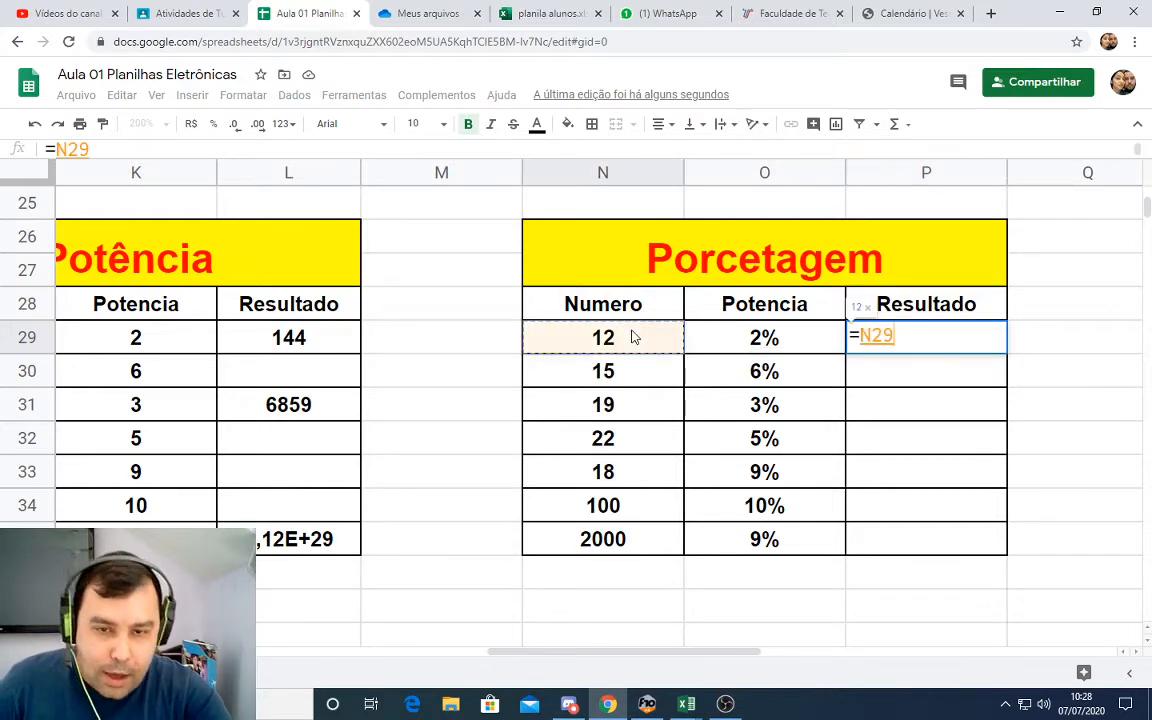
text(*)
click(727, 345)
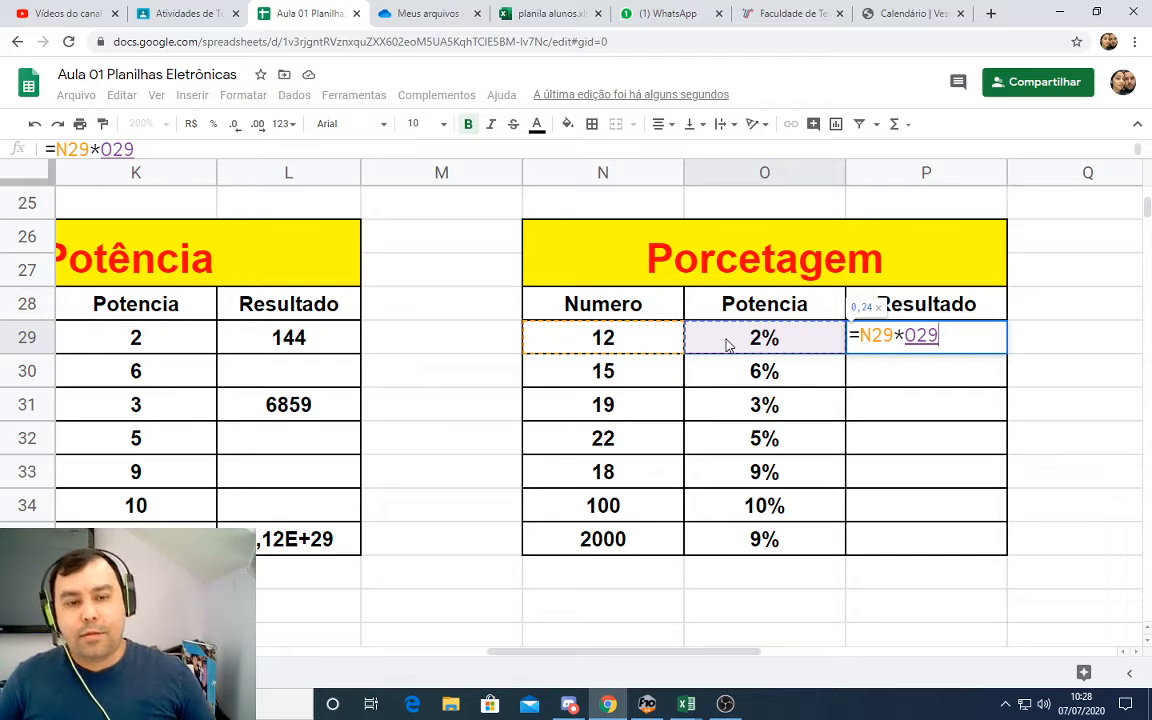
key(Return)
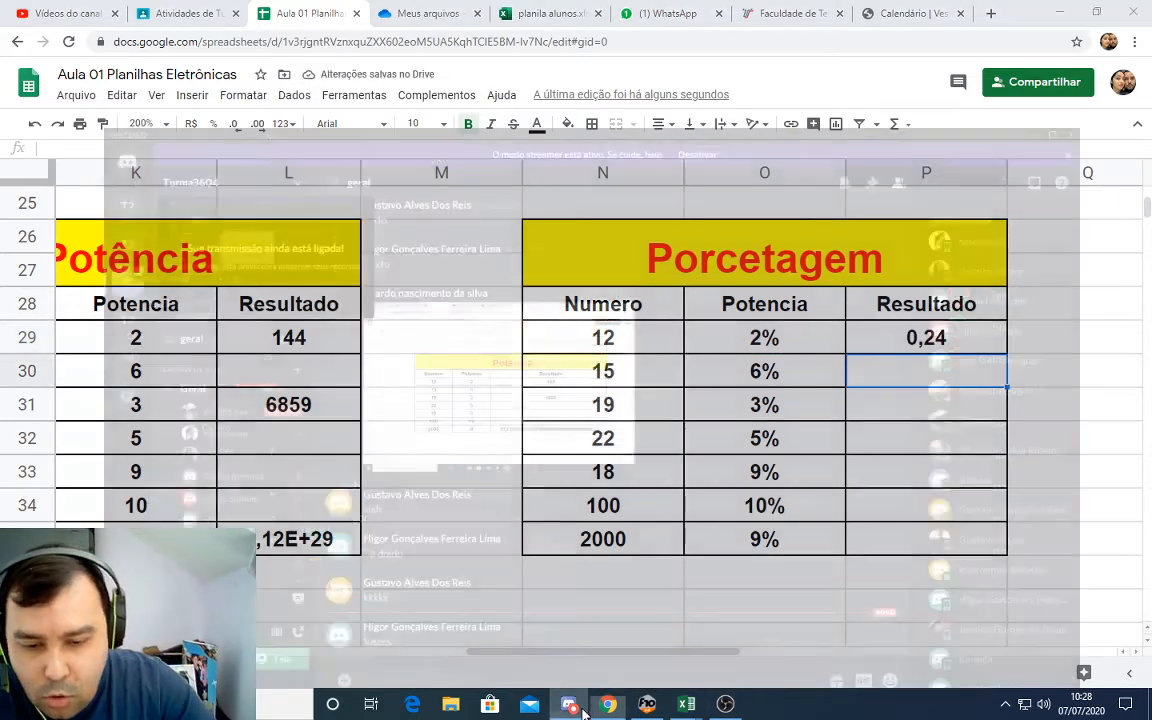
- Check the newest chat messages in Discord and return to the spreadsheet in Chrome
click(570, 703)
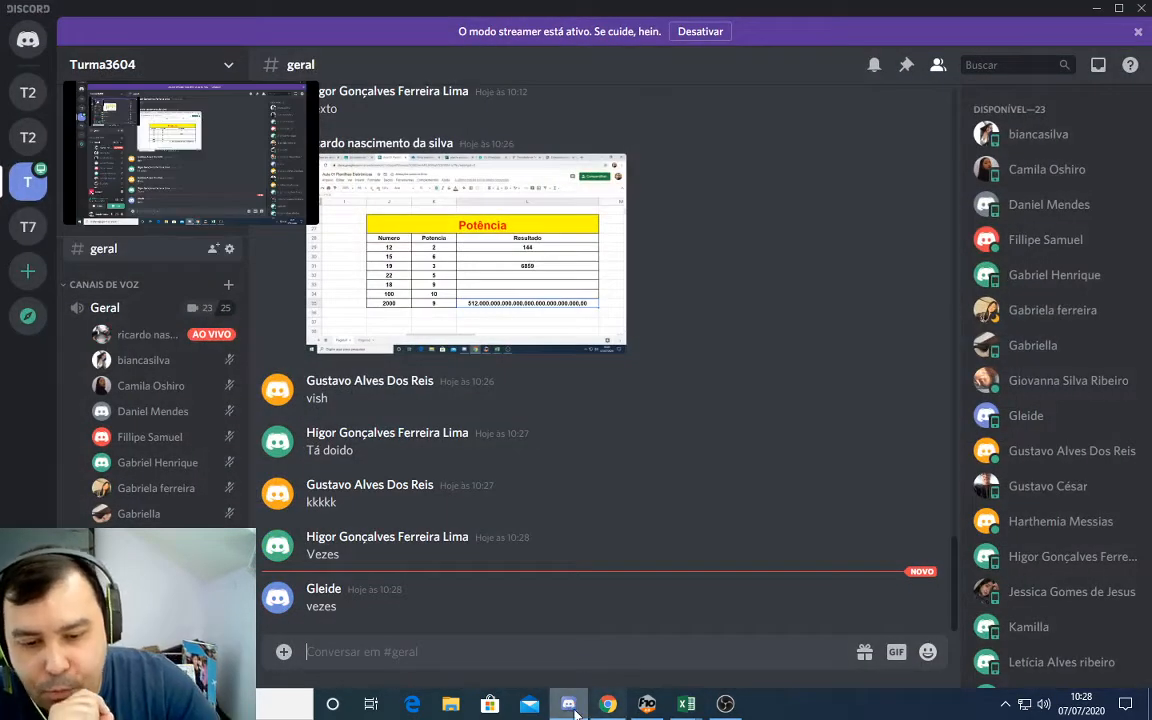
click(606, 703)
mouse_move(686, 703)
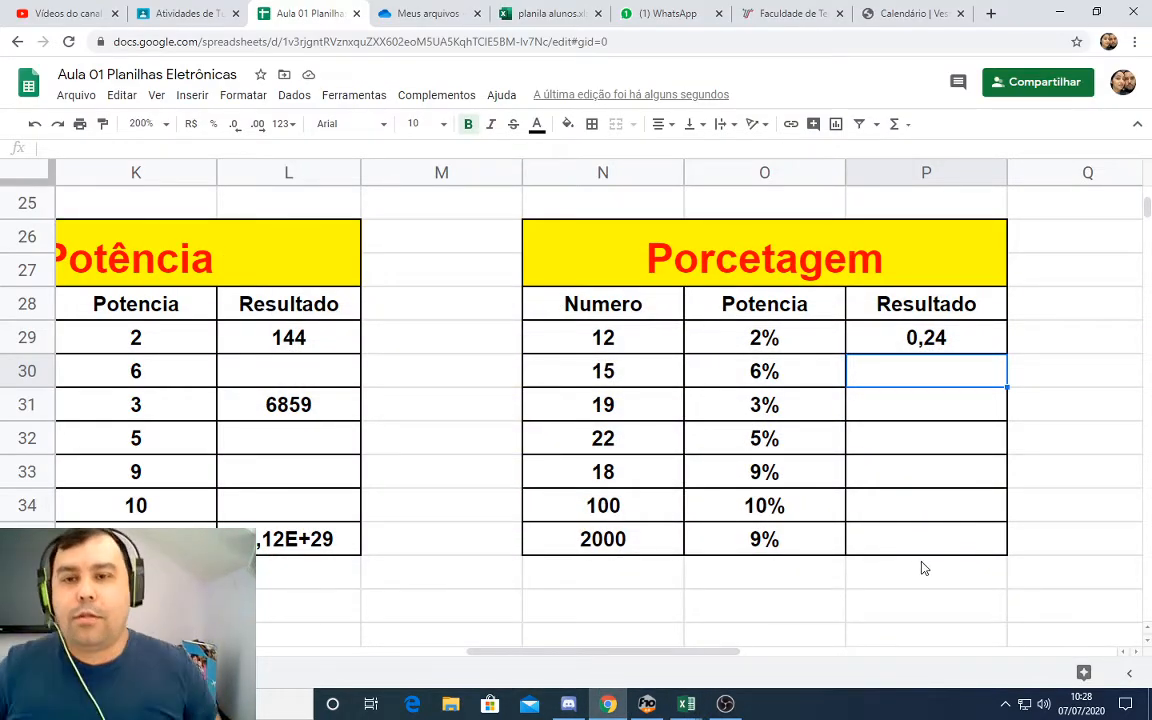
- Set the sheet zoom to 100% and review the exercise tables from the start of the sheet
drag(709, 646, 400, 600)
click(165, 124)
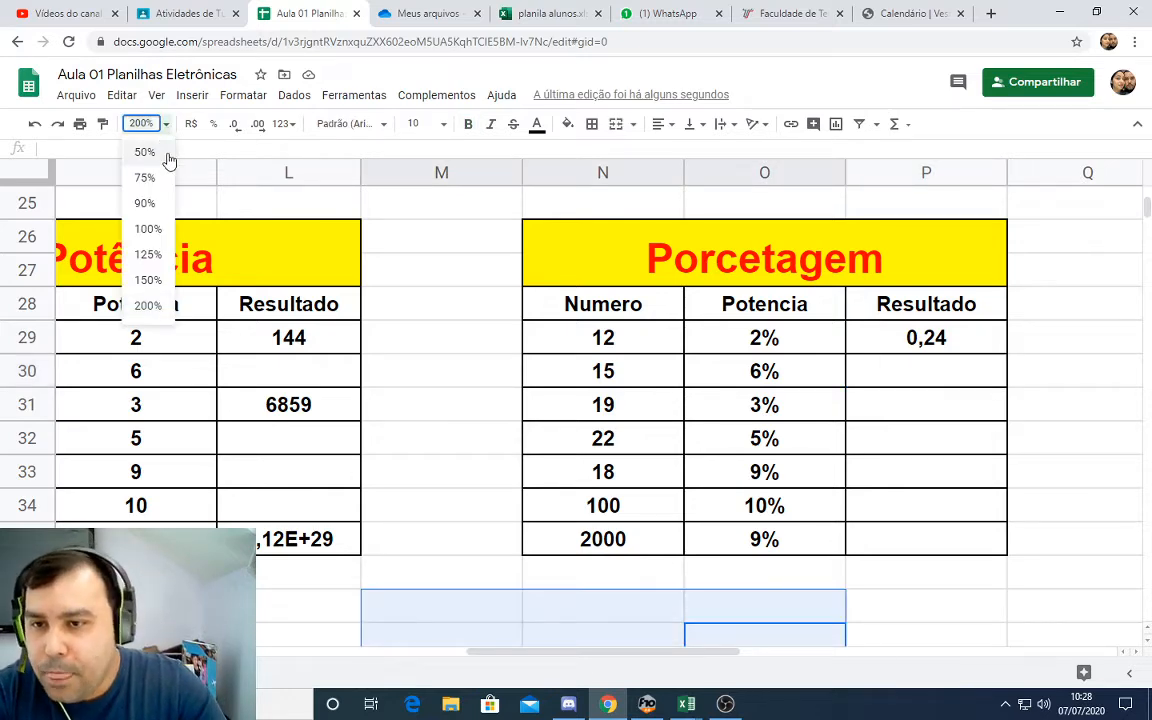
click(150, 229)
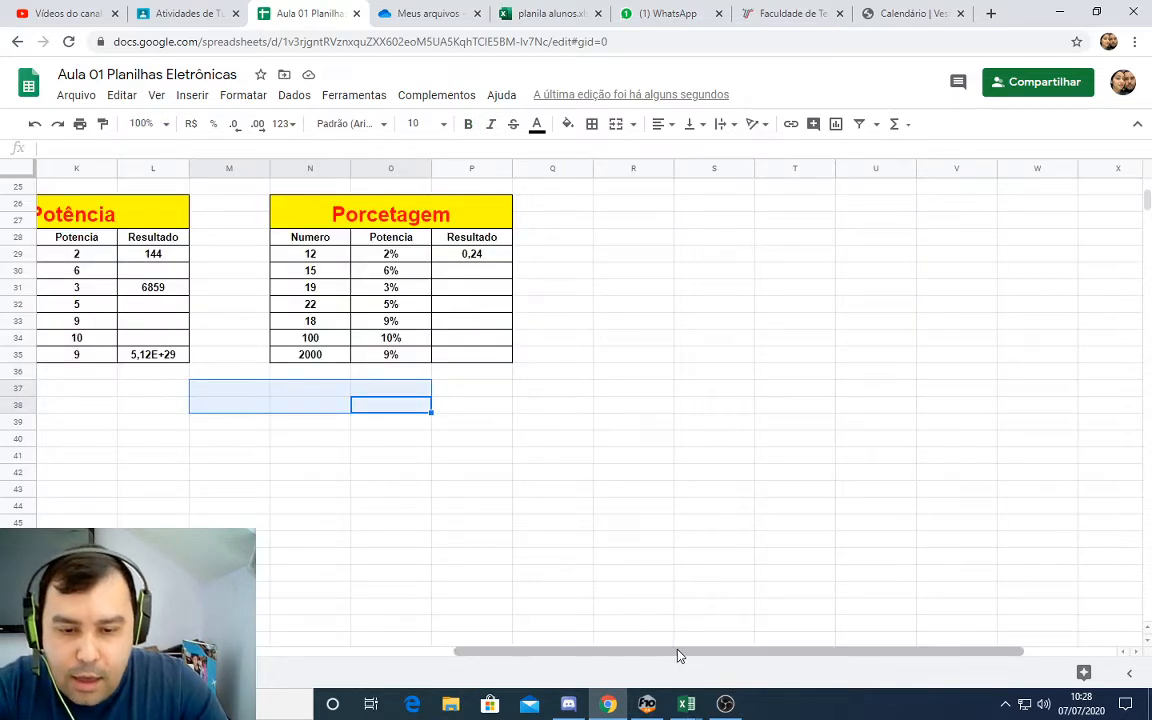
drag(678, 655, 334, 656)
scroll(206, 464, up, 5)
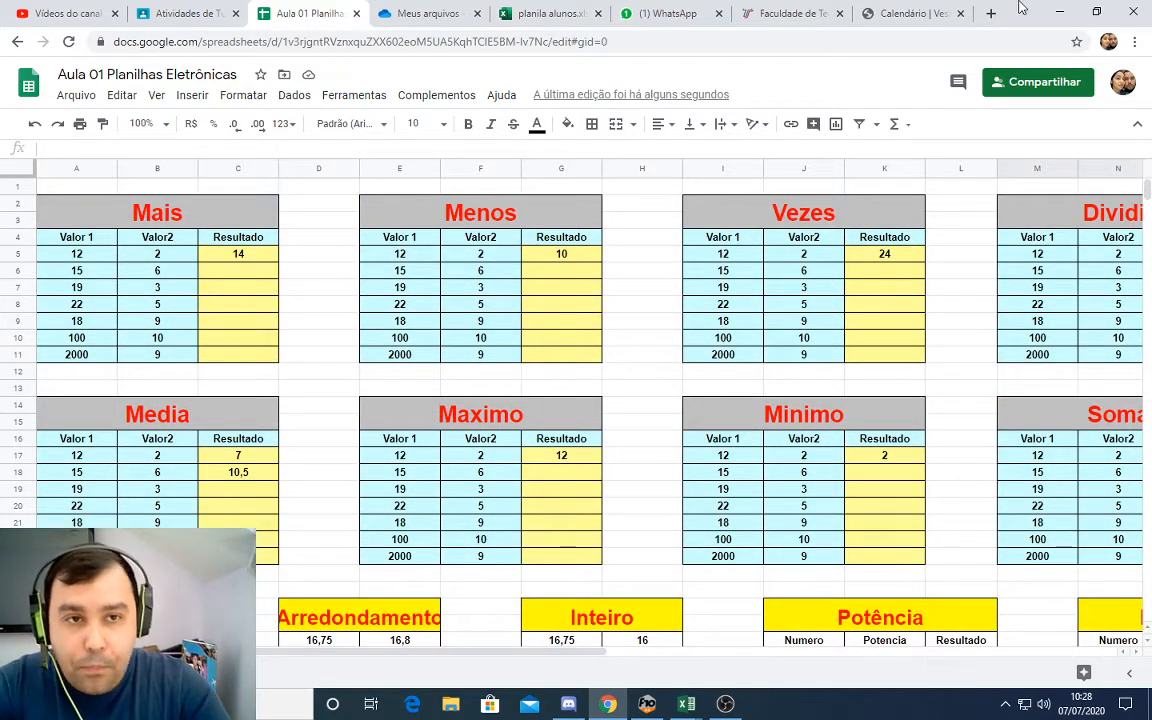
- Close the Aula 01 Planilhas Eletrônicas spreadsheet and switch to the bradock workbook in Excel
click(356, 14)
click(240, 12)
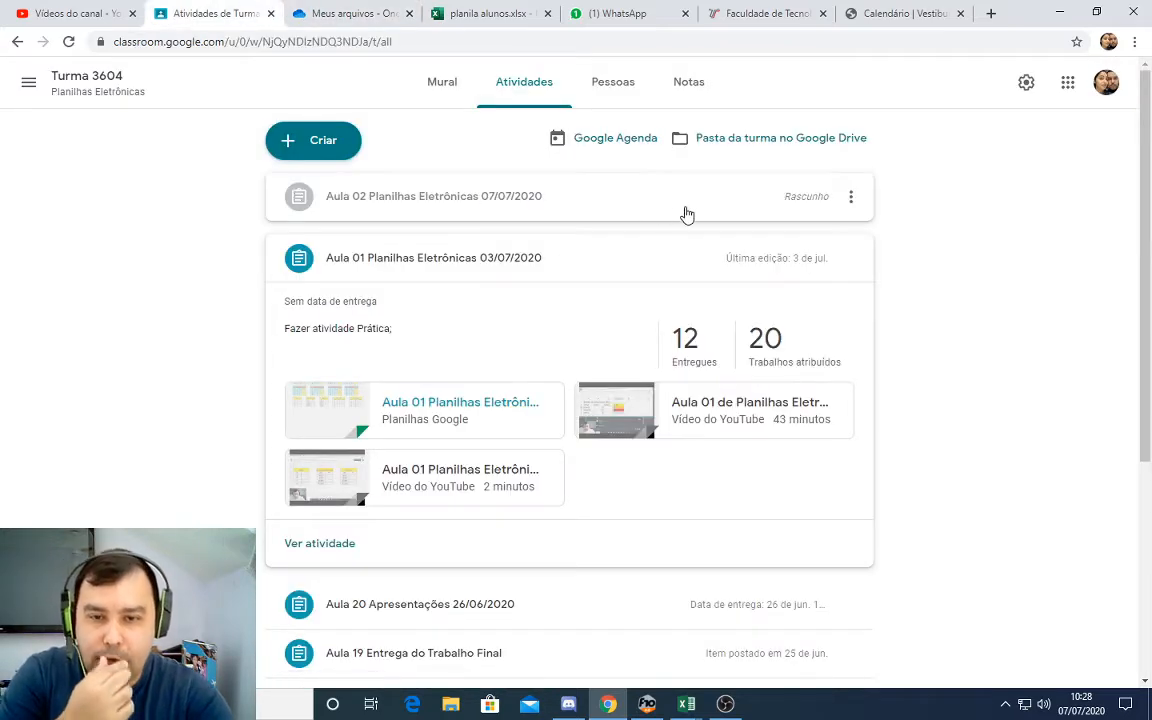
click(1059, 12)
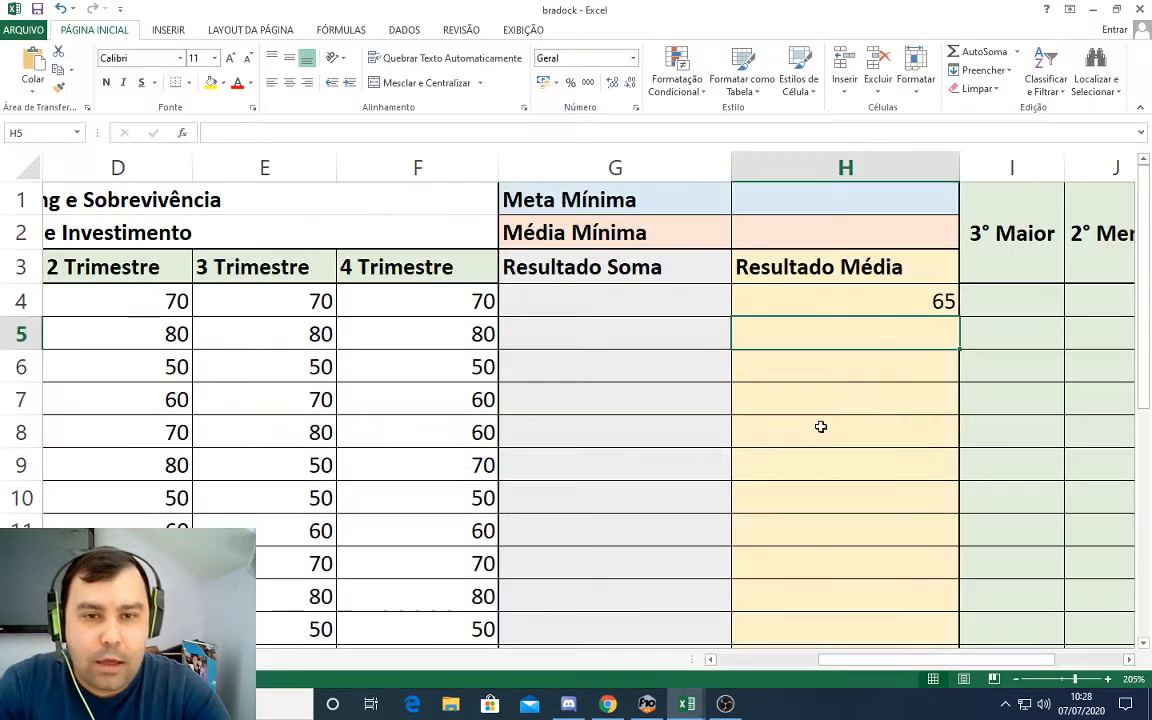
- Clear the Resultado Média value of Metro de corda 30 mts in H4 and set the sheet zoom to 115%
ctrl+scroll(780, 417, down, 3)
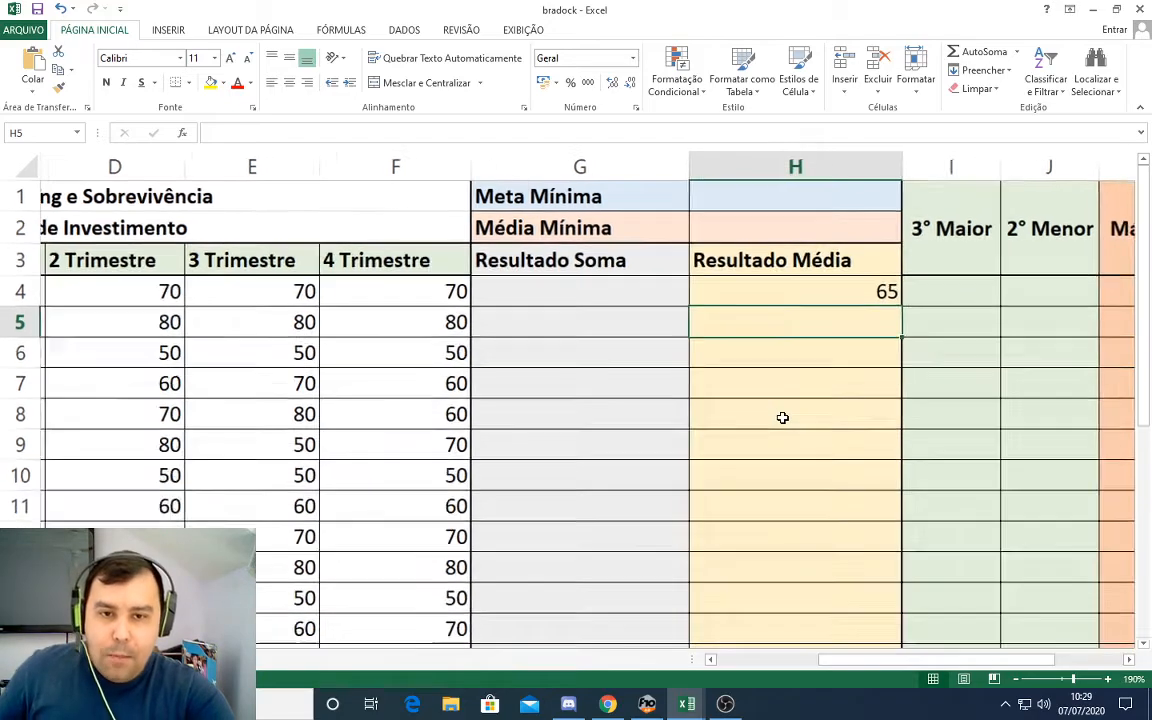
ctrl+scroll(782, 417, down, 6)
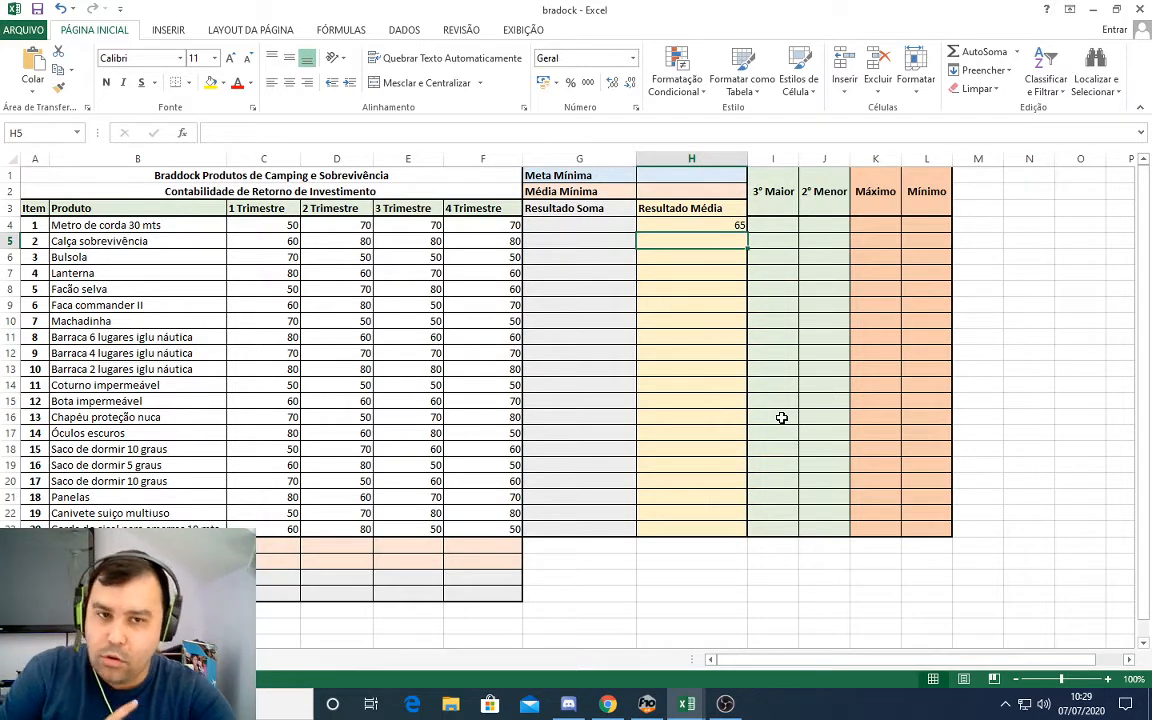
click(738, 226)
key(Delete)
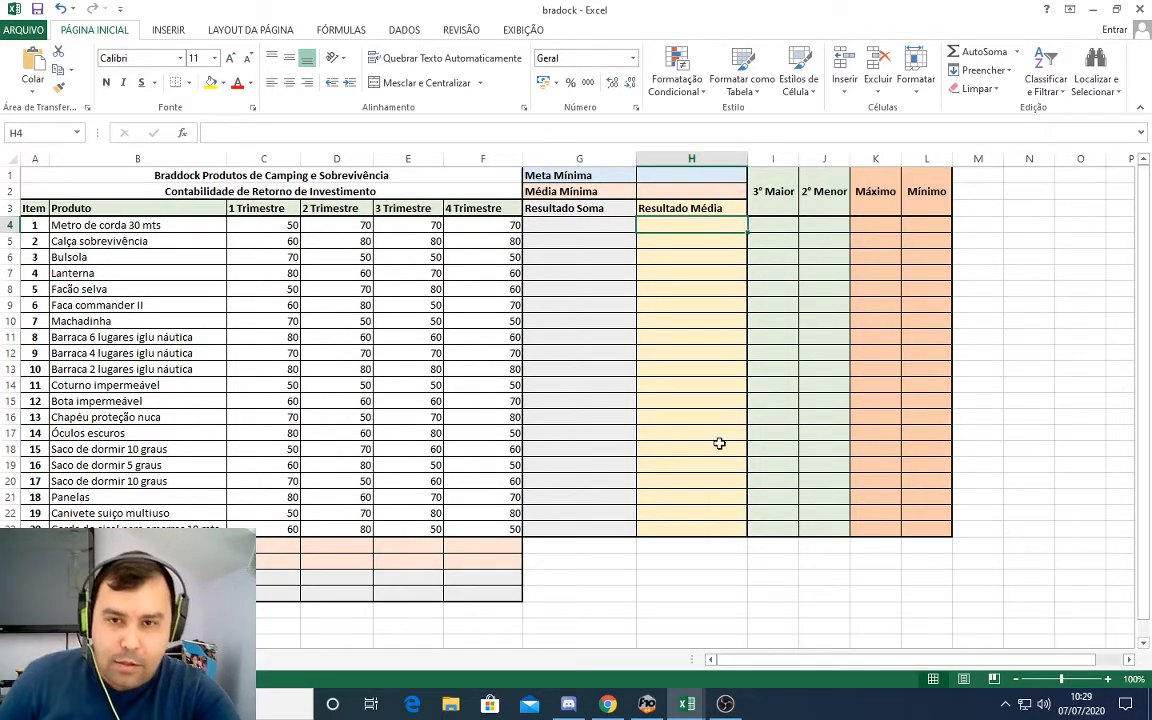
ctrl+scroll(719, 443, up, 1)
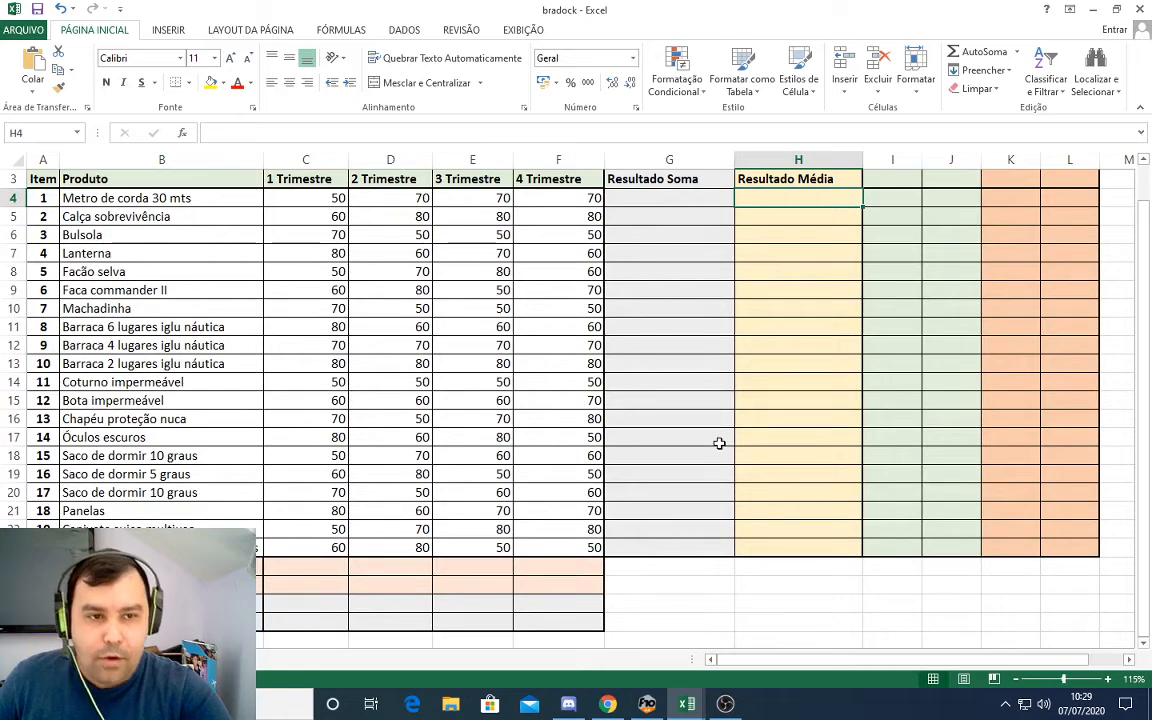
scroll(719, 443, up, 1)
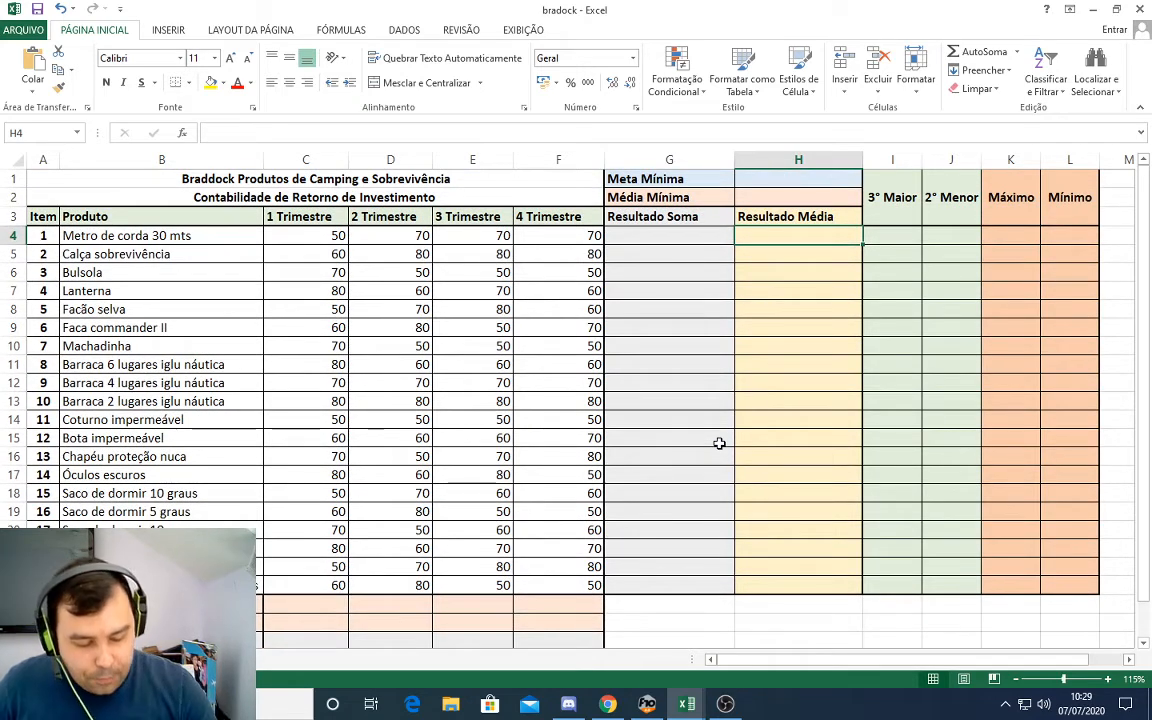
- Send the screenshot of the bradock sheet twice to the geral channel in Discord and return to the workbook in Excel
key(alt+Tab)
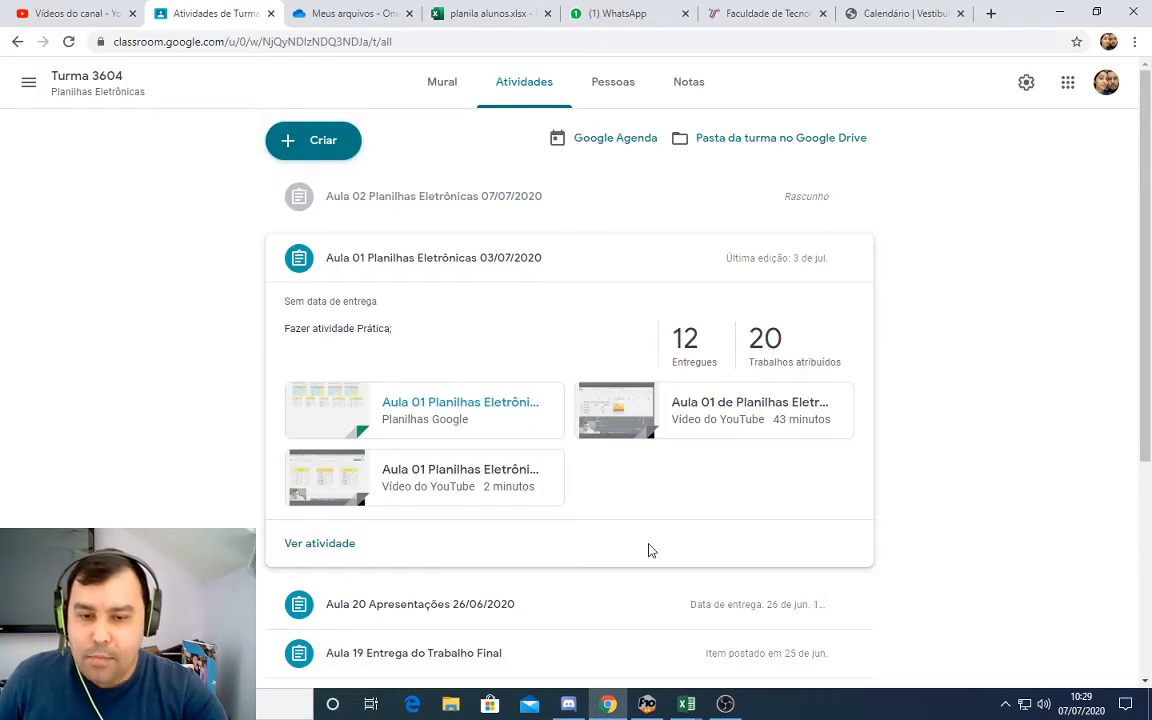
click(596, 705)
click(568, 704)
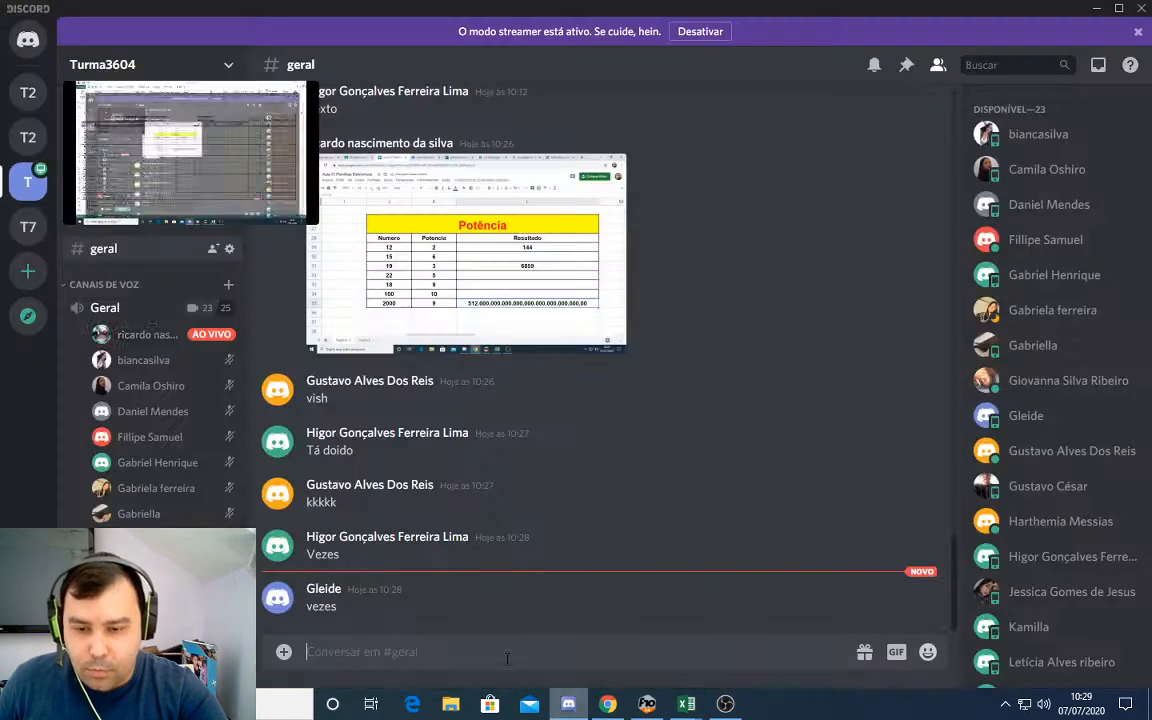
key(ctrl+v)
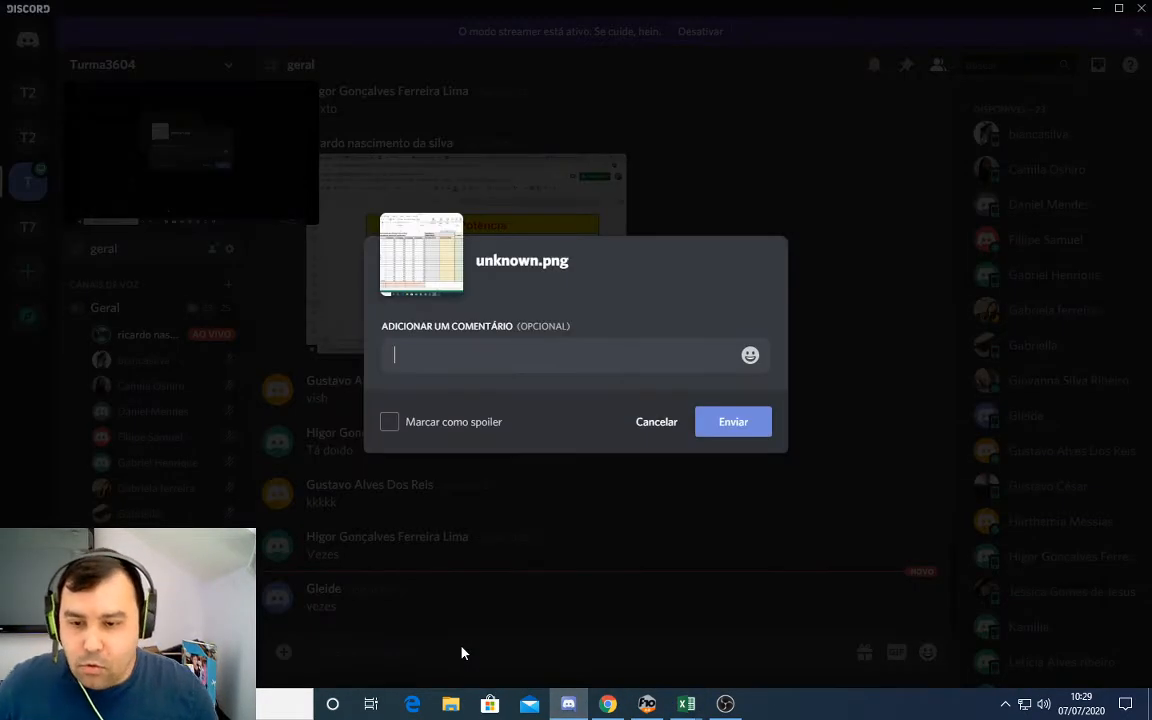
key(Return)
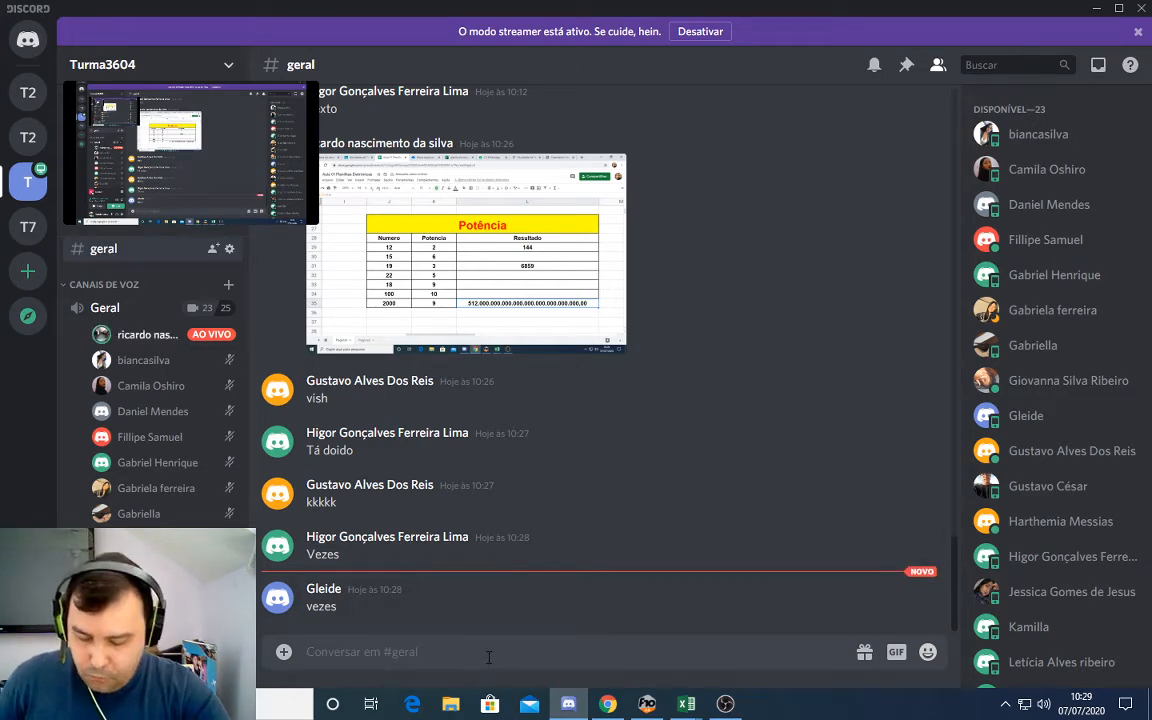
key(ctrl+v)
key(Return)
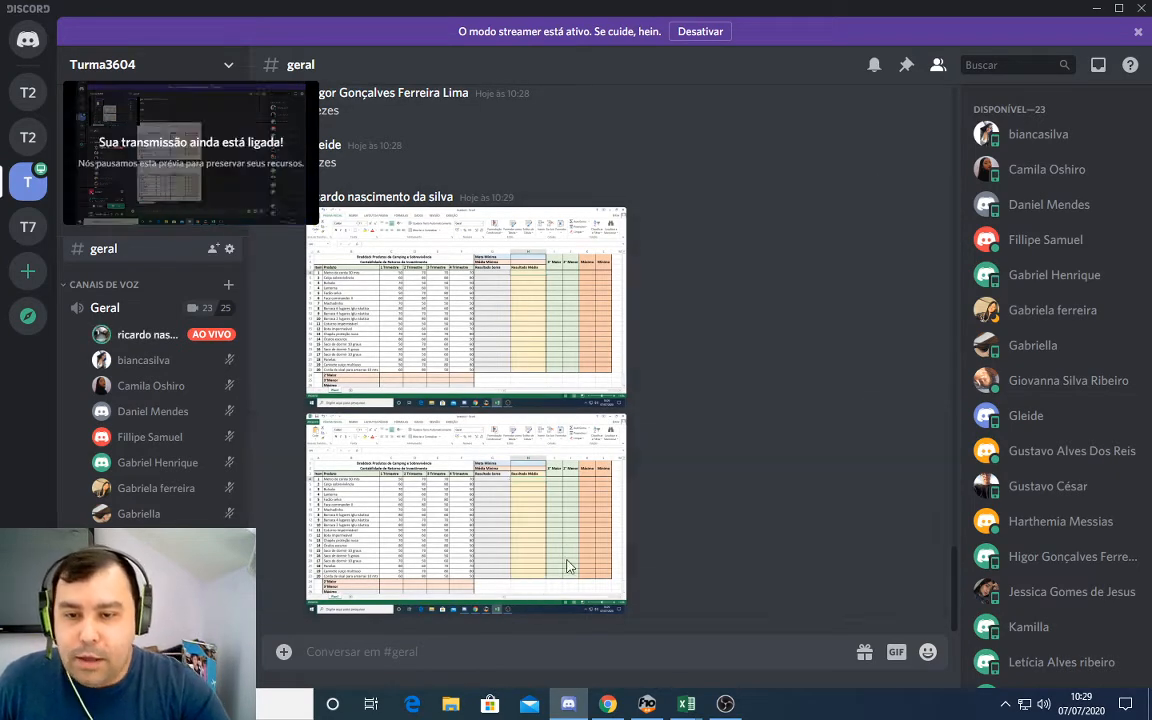
key(alt+Tab)
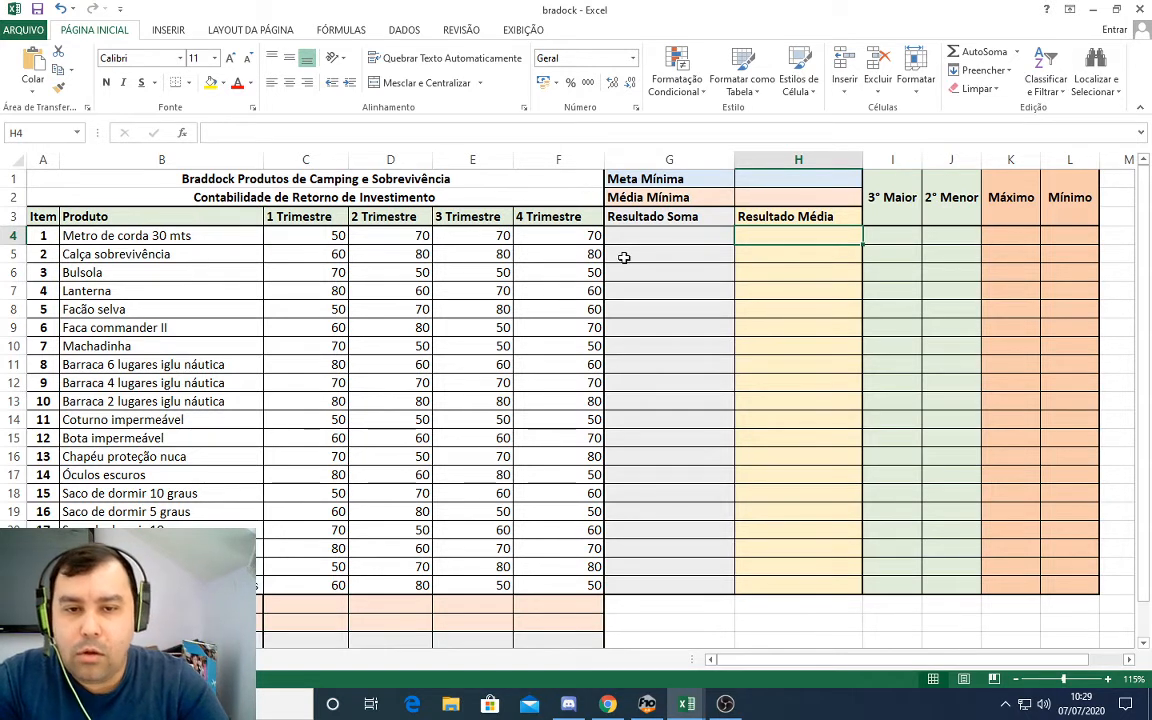
- Select G4 under Resultado Soma, narrow the Produto column and set the sheet zoom to 190%
click(669, 235)
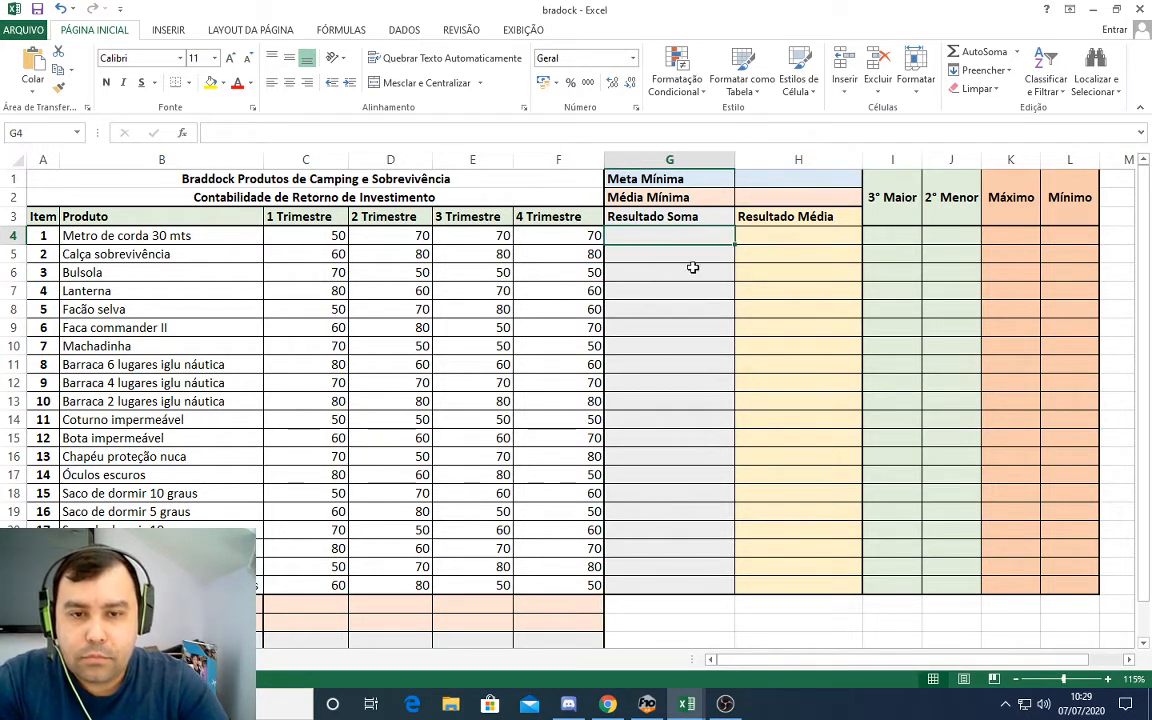
click(683, 219)
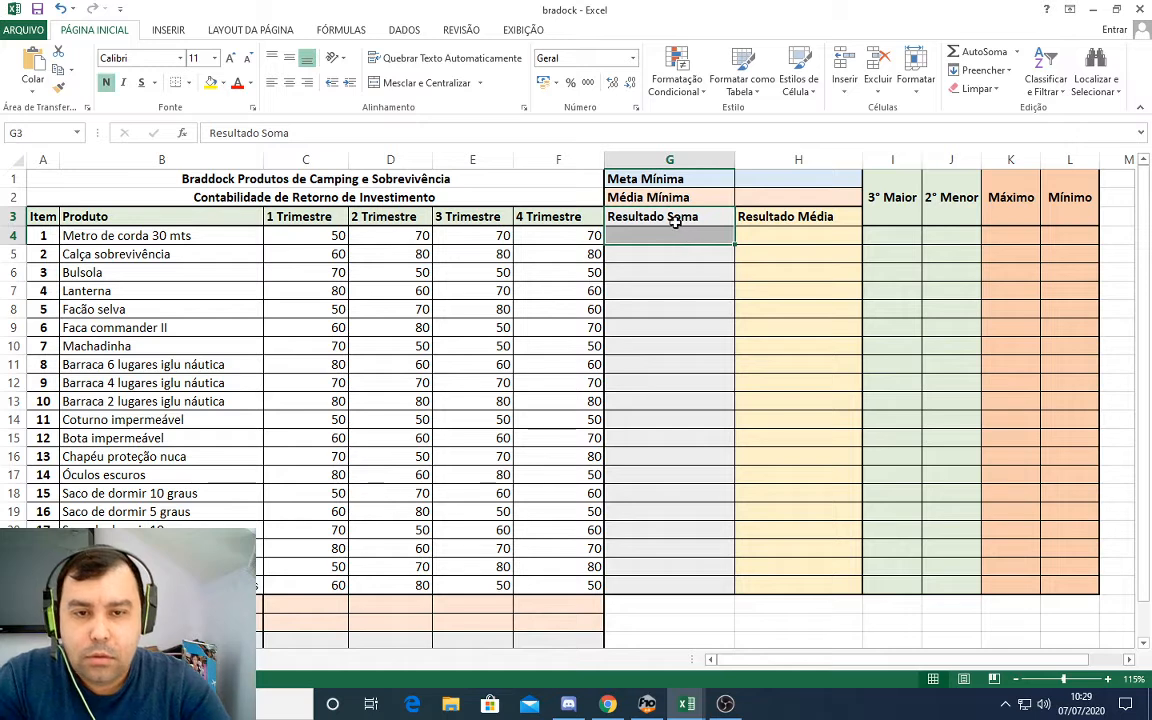
click(673, 237)
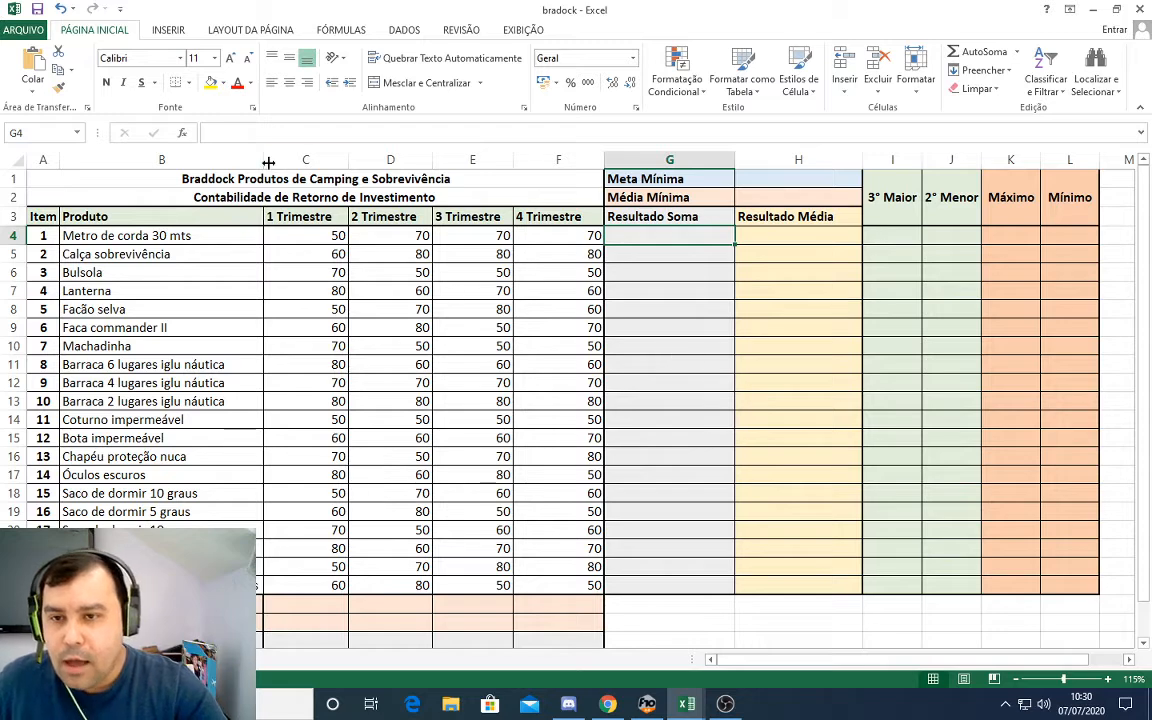
drag(263, 159, 157, 183)
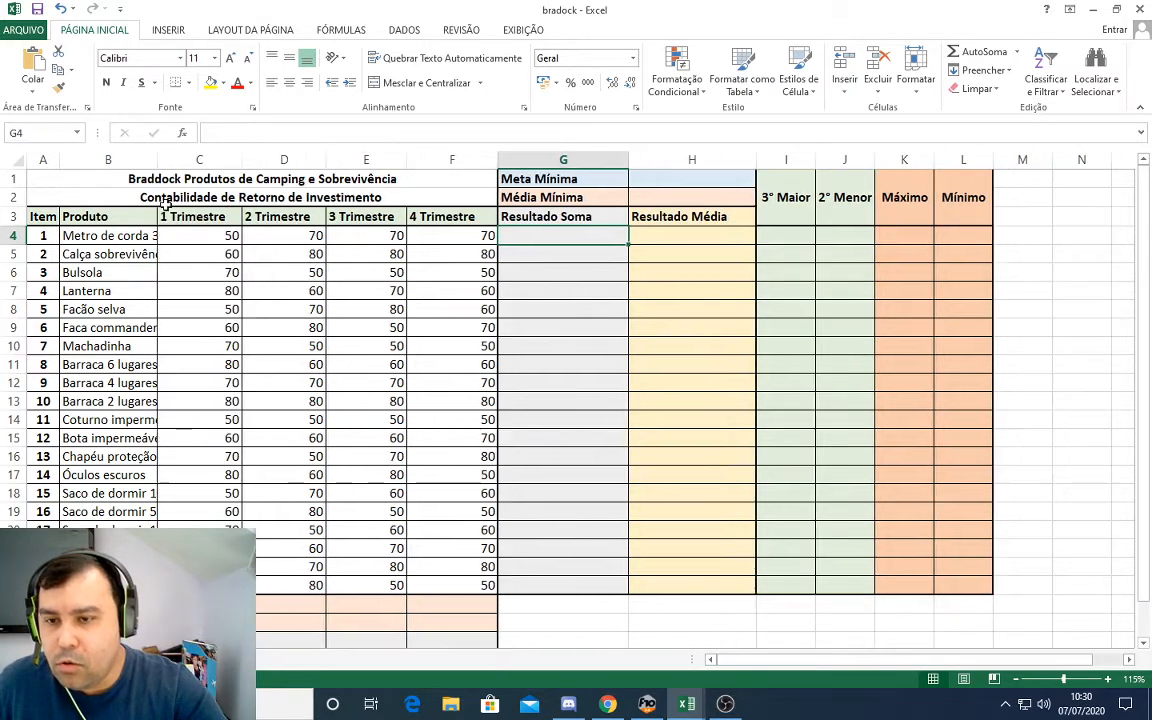
scroll(450, 324, up, 1)
scroll(450, 324, up, 4)
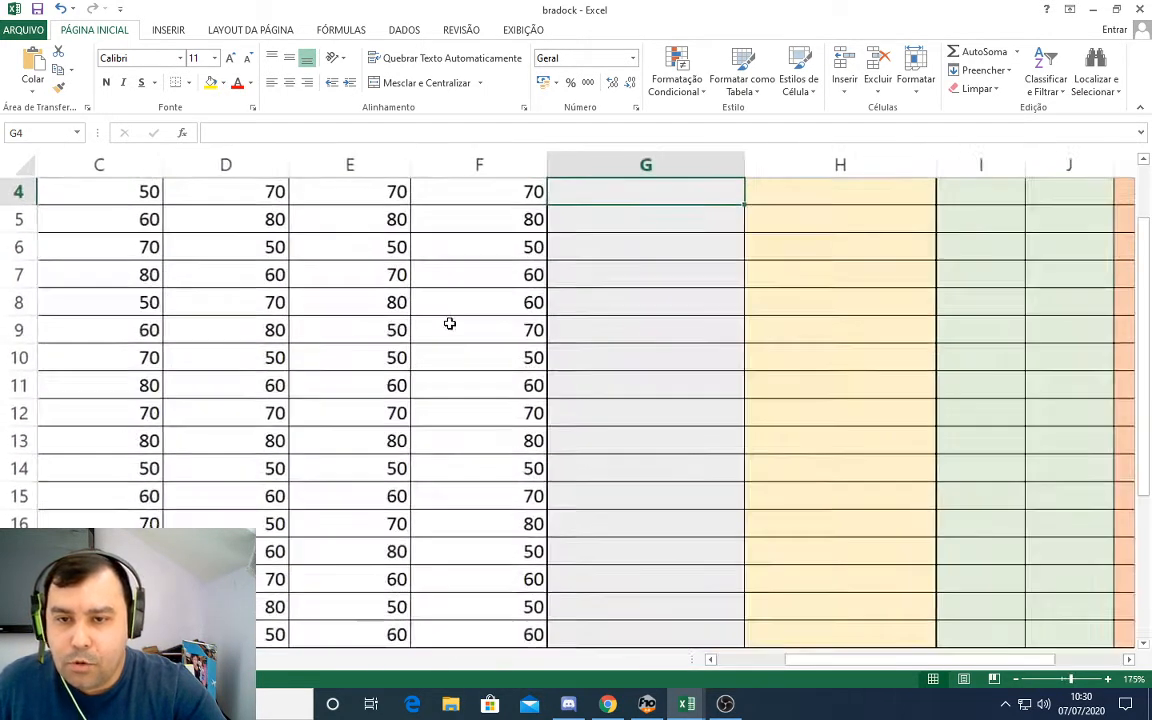
click(735, 660)
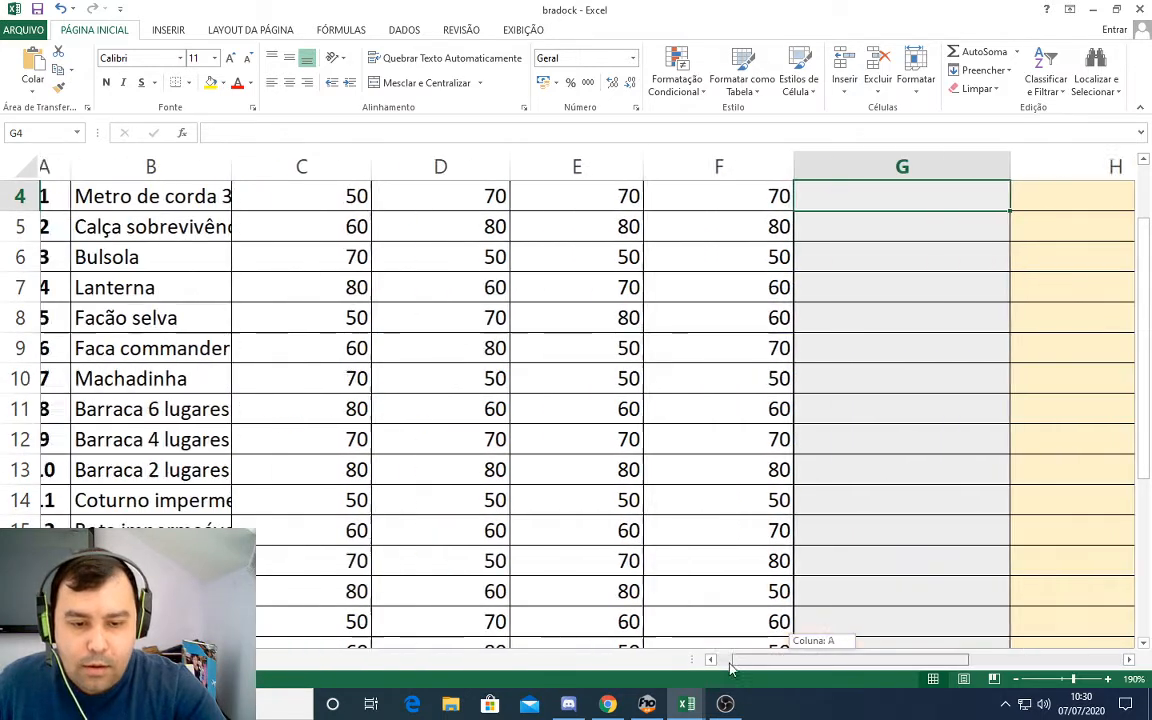
scroll(797, 481, up, 1)
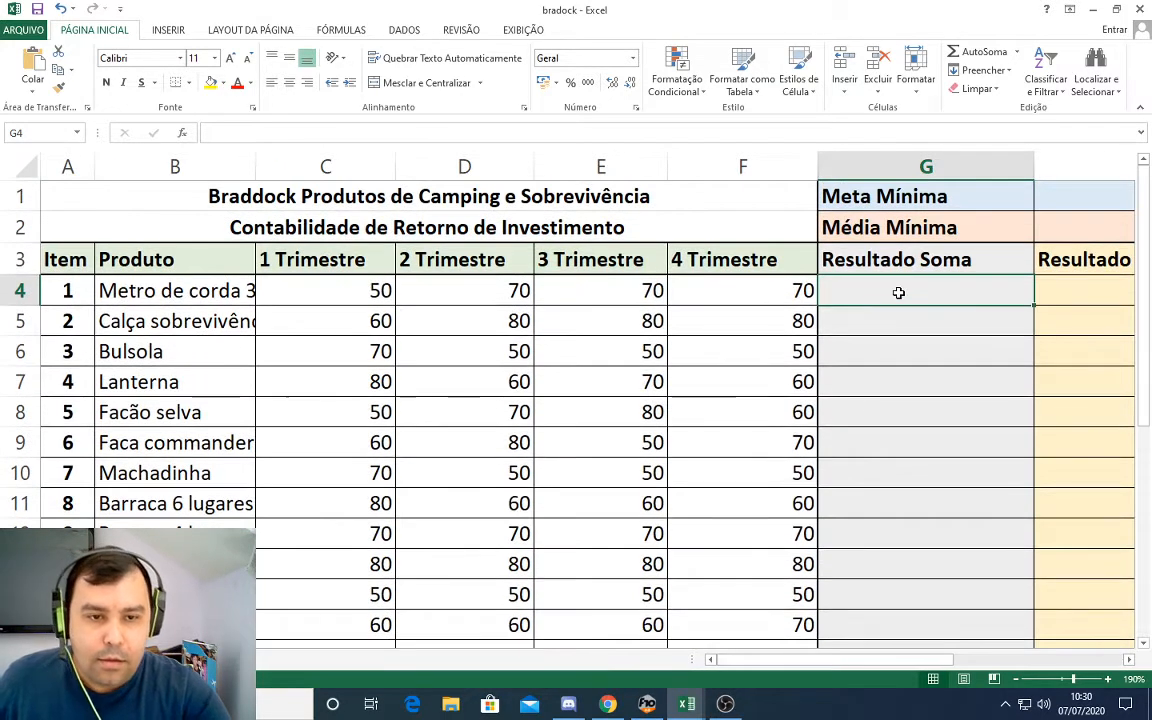
- Write the formula =soma(C4:F4) in G4 to add the four quarters of Metro de corda 30 mts
text(=)
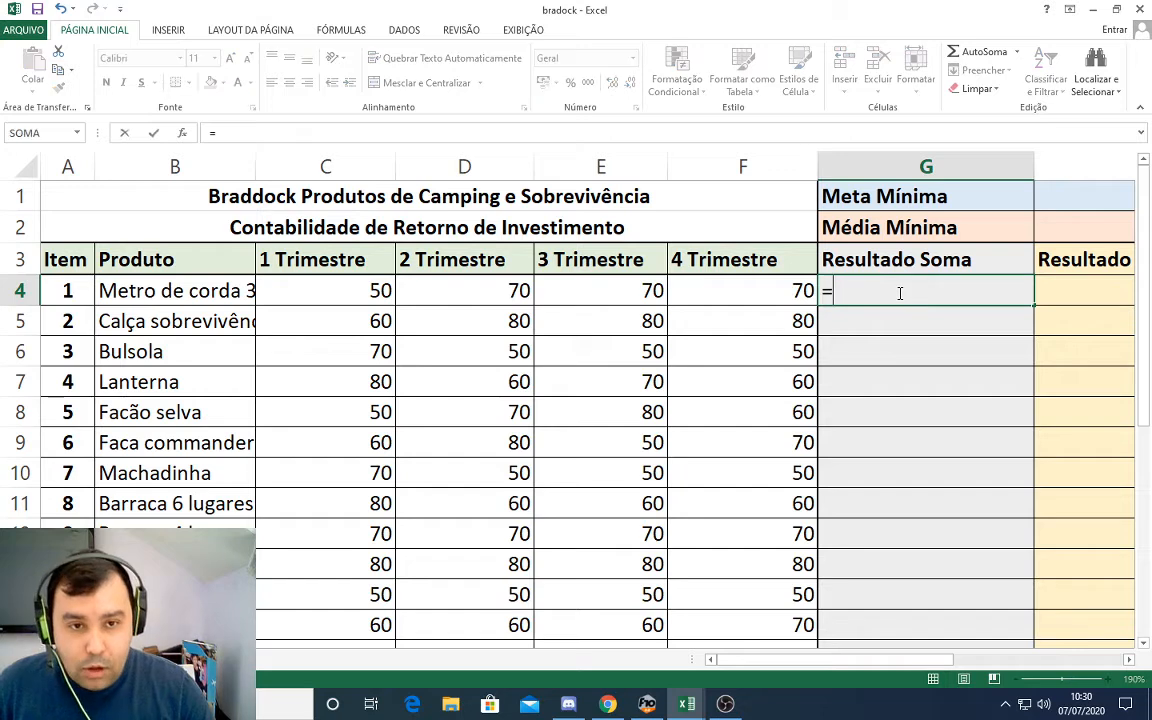
text(soma()
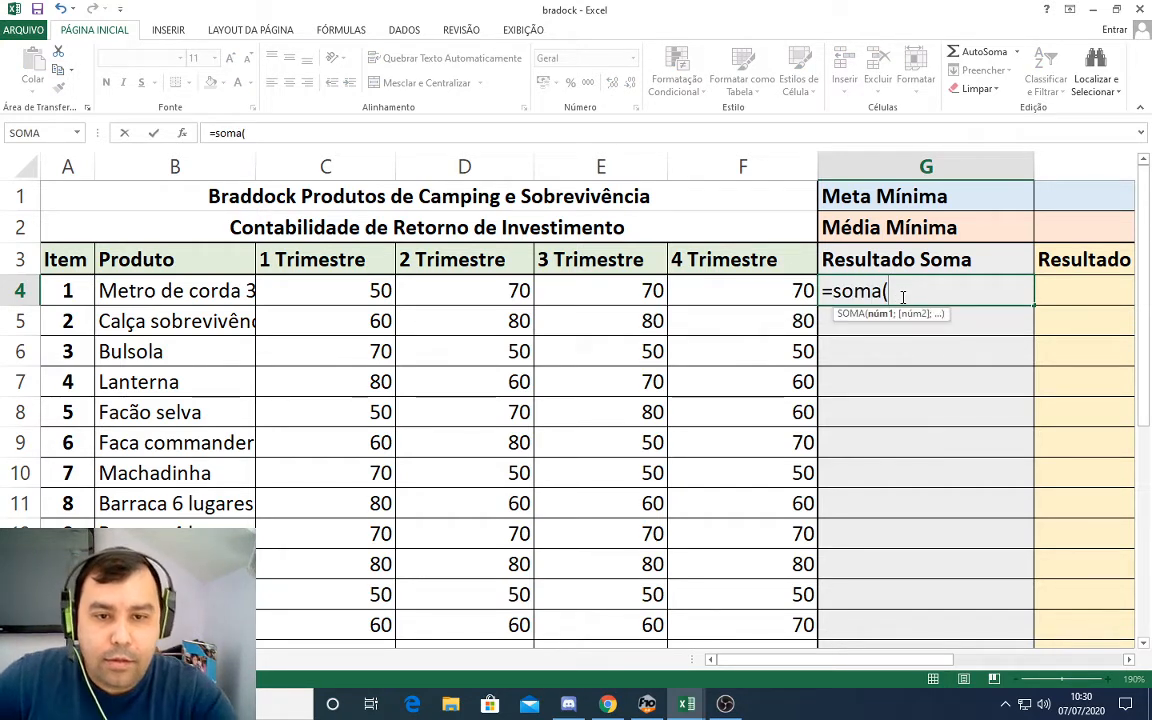
drag(330, 291, 764, 290)
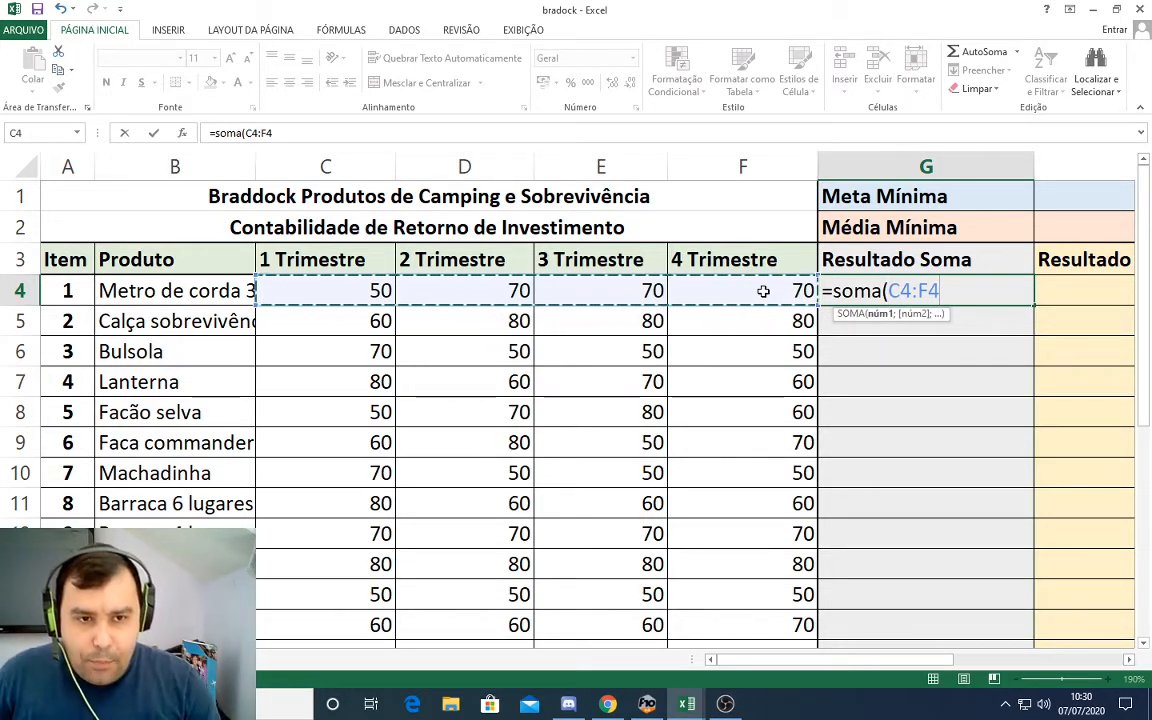
text())
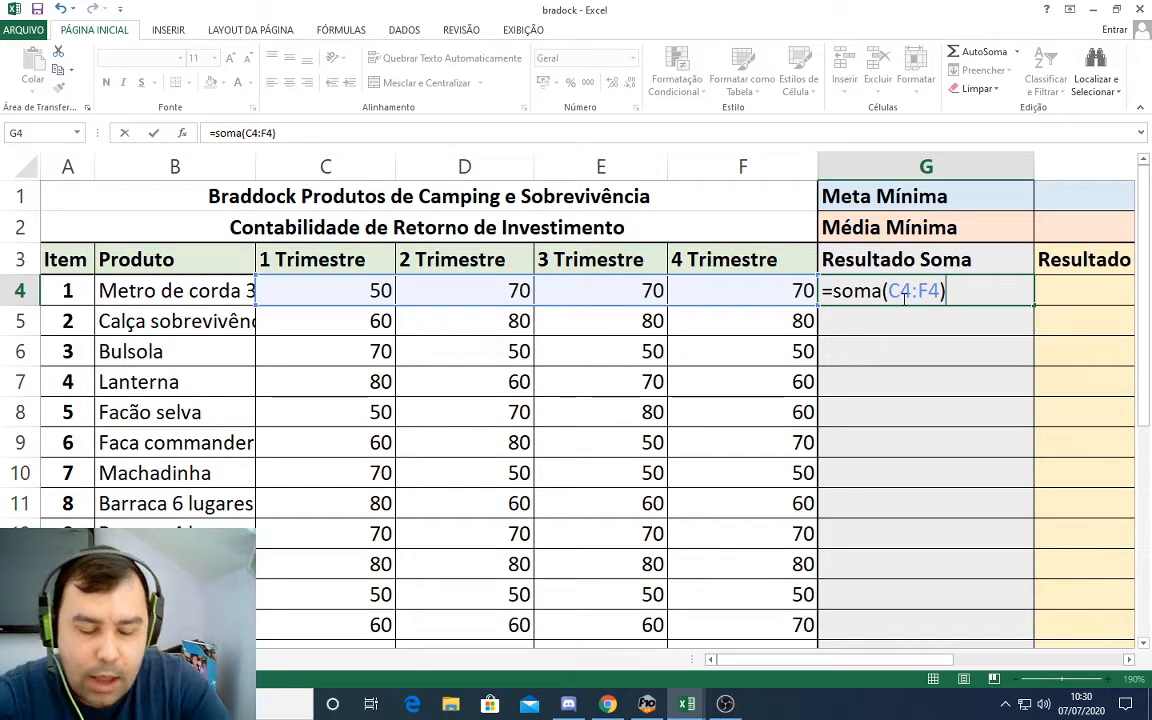
- Replace the range in the G4 formula with separate cells, =soma(C4;D4;E4;F4), and enter it
key(BackSpace)
key(BackSpace)
key(BackSpace)
key(BackSpace)
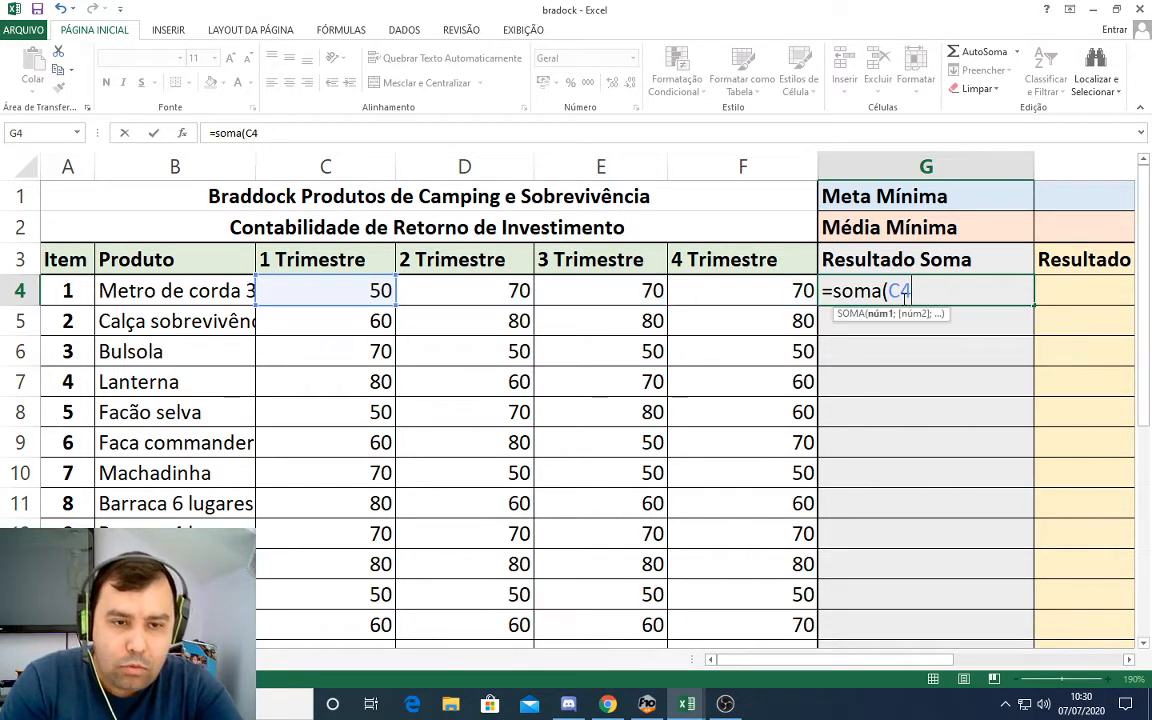
text(;)
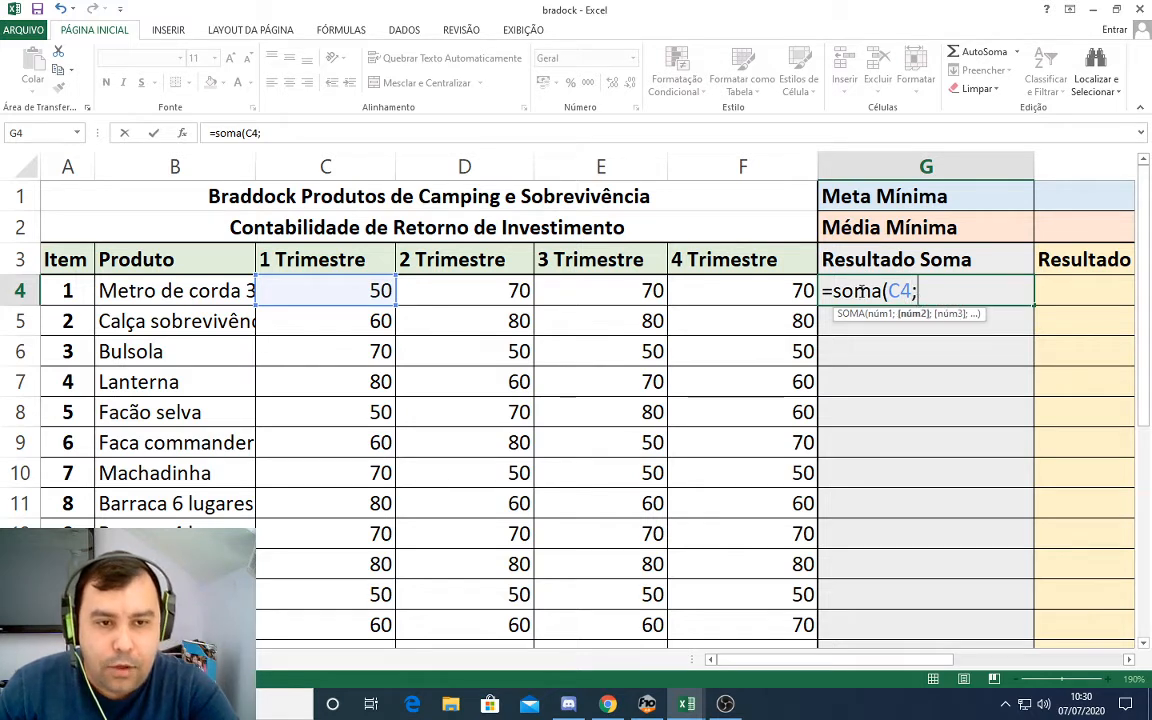
click(436, 296)
text(;)
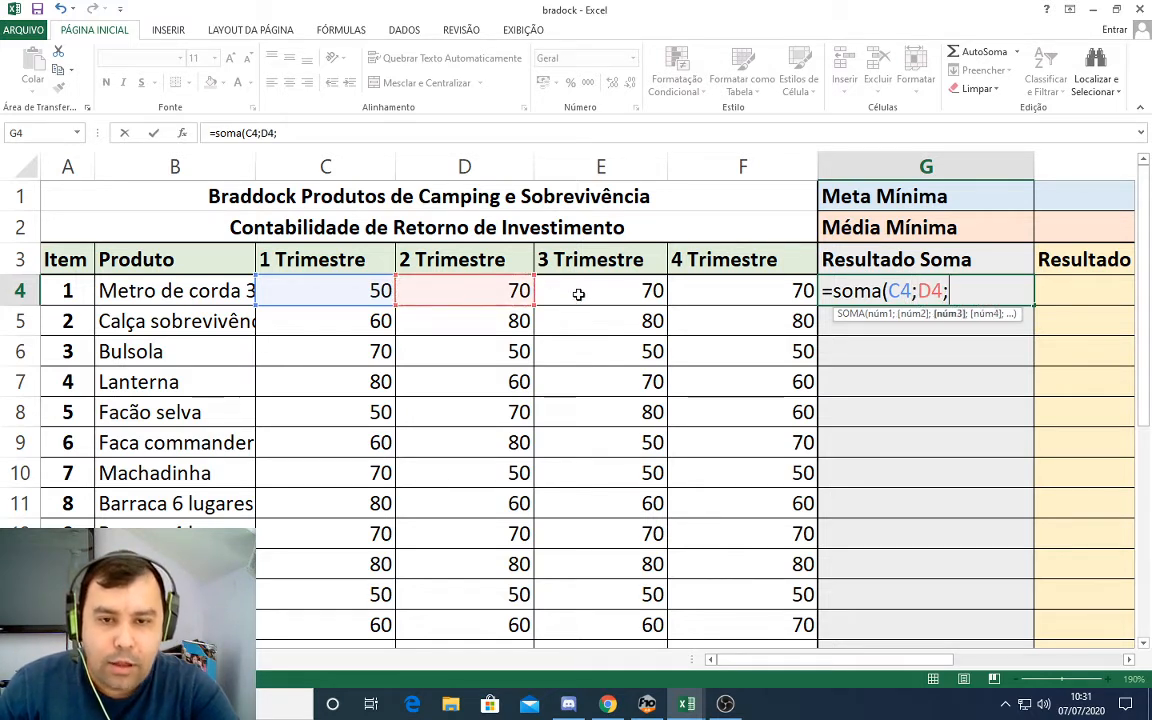
click(588, 290)
text(;)
click(694, 290)
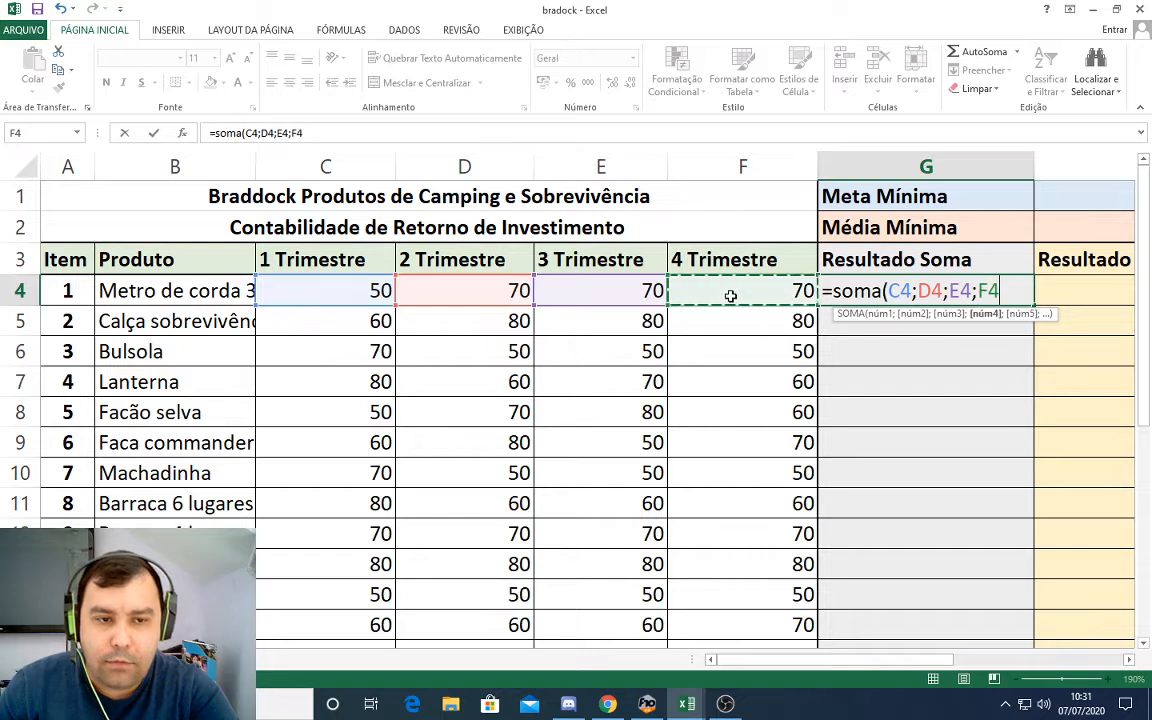
text())
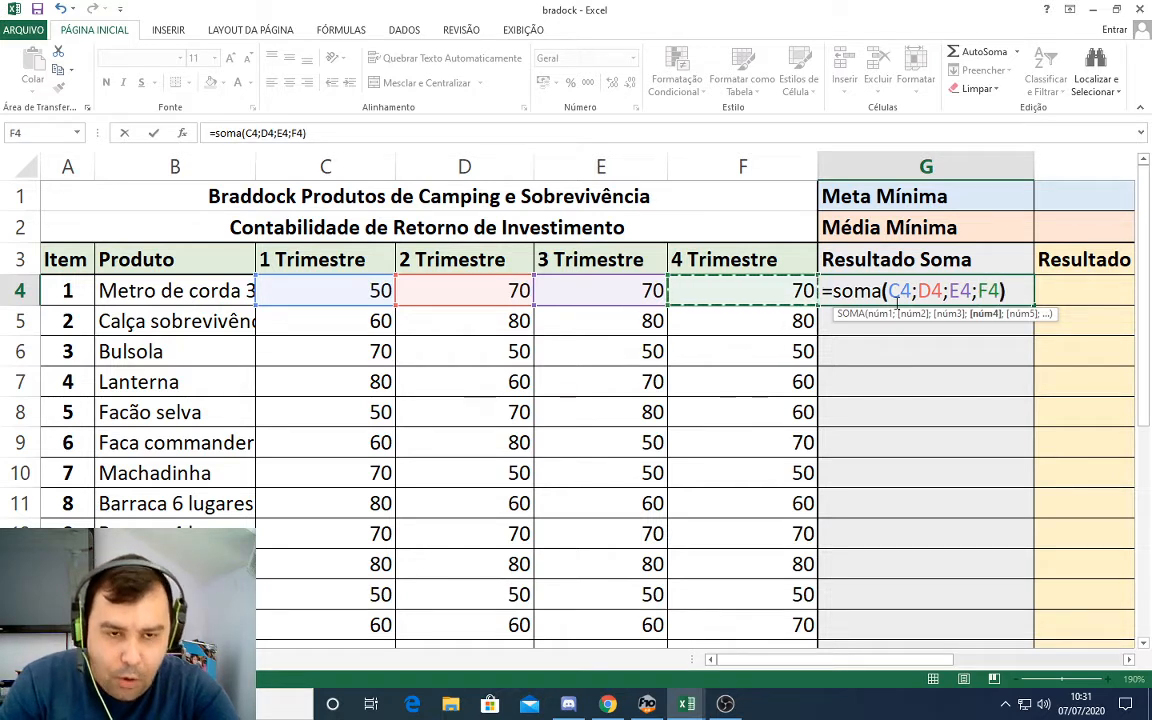
click(914, 293)
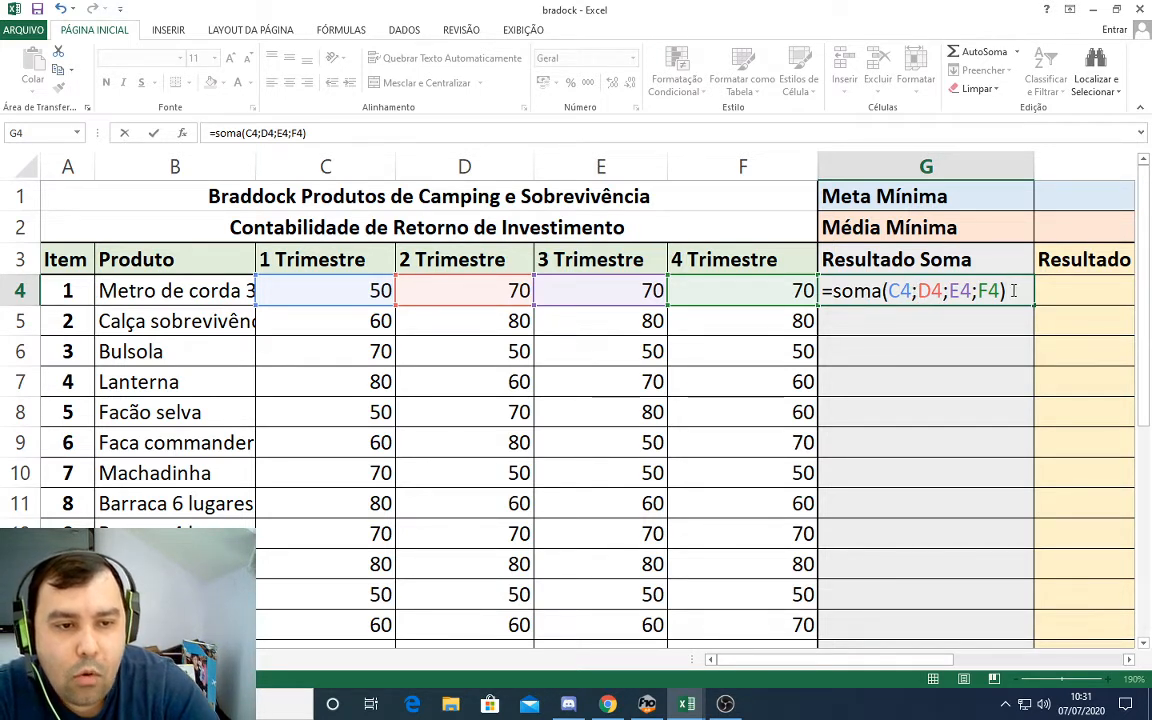
key(Return)
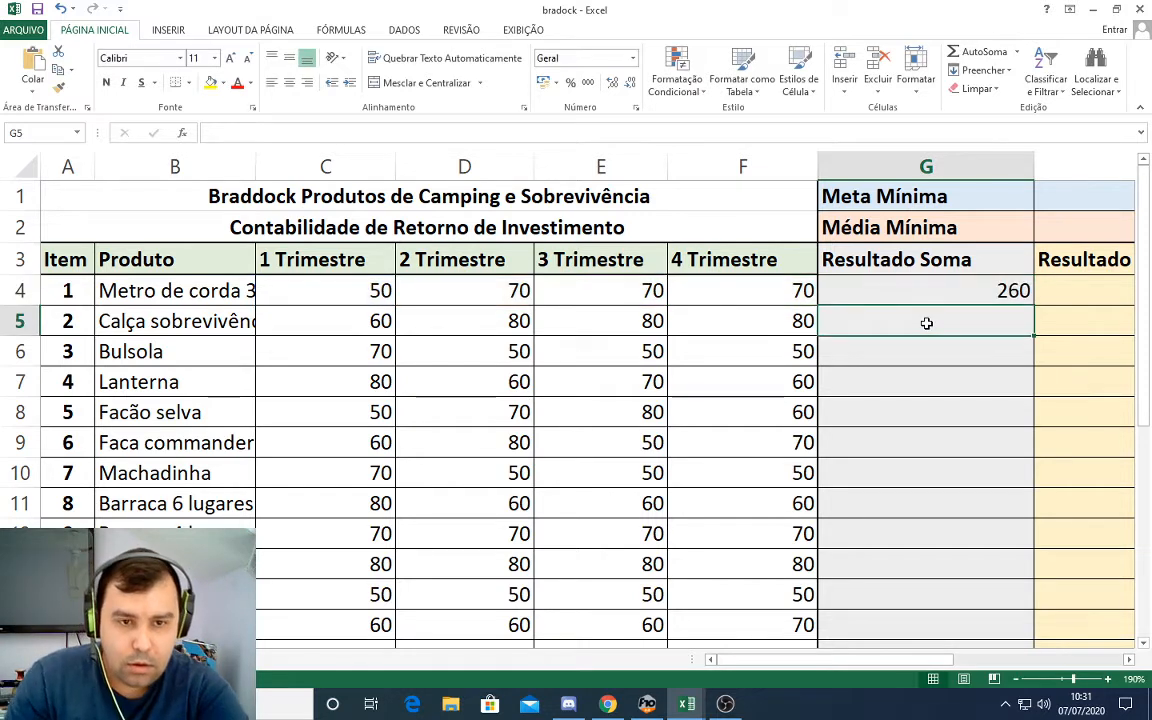
- Enter =soma(C5:F5) in G5 to add the four quarters of Calça sobrevivência
text(=soma()
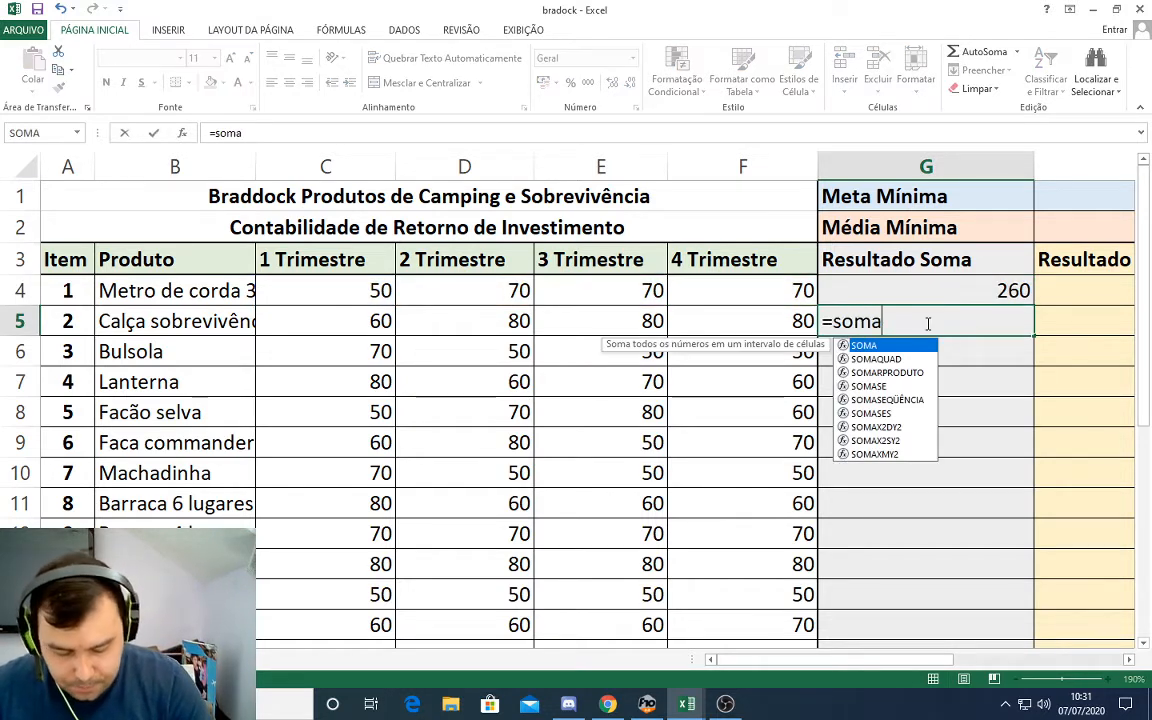
drag(393, 319, 770, 320)
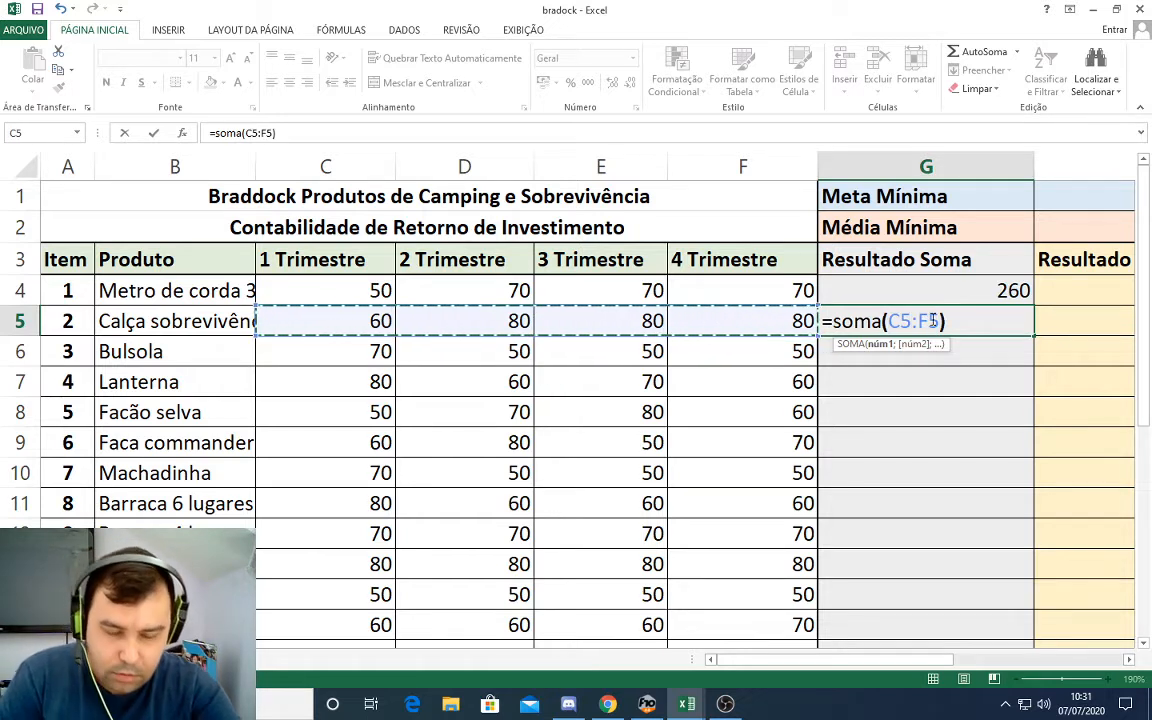
key(Return)
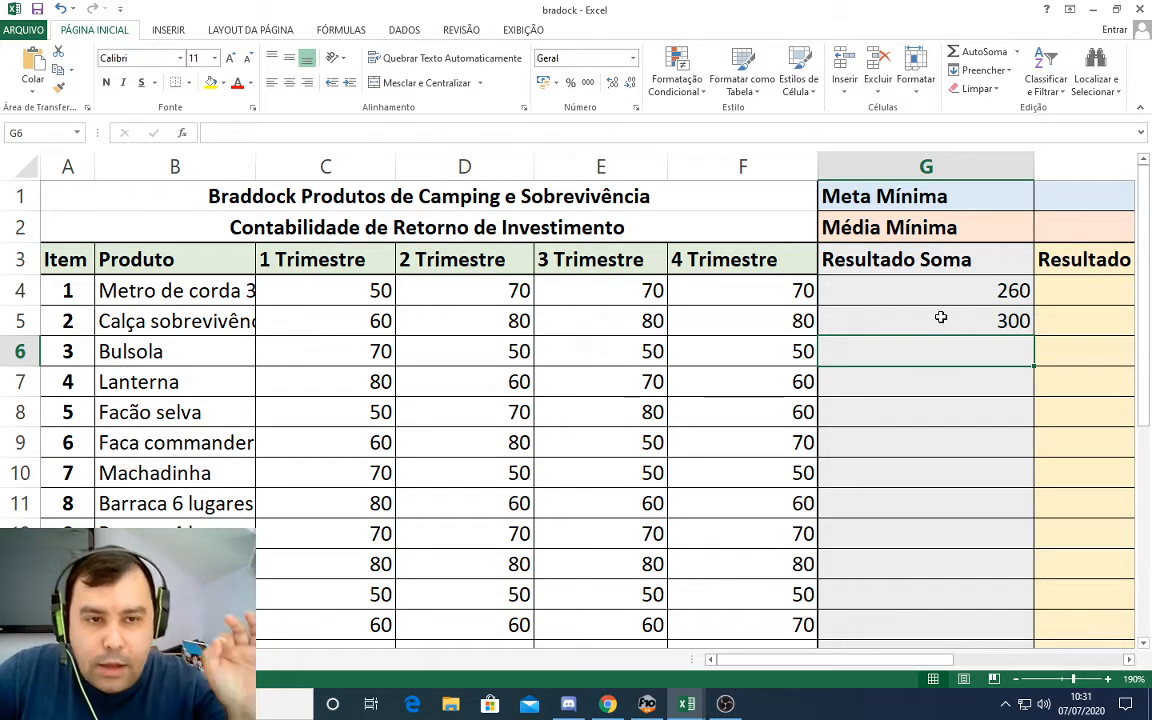
- Narrow the four Trimestre columns, C to F, to just fit their two-digit values
drag(395, 165, 308, 168)
drag(446, 165, 353, 165)
drag(484, 166, 400, 166)
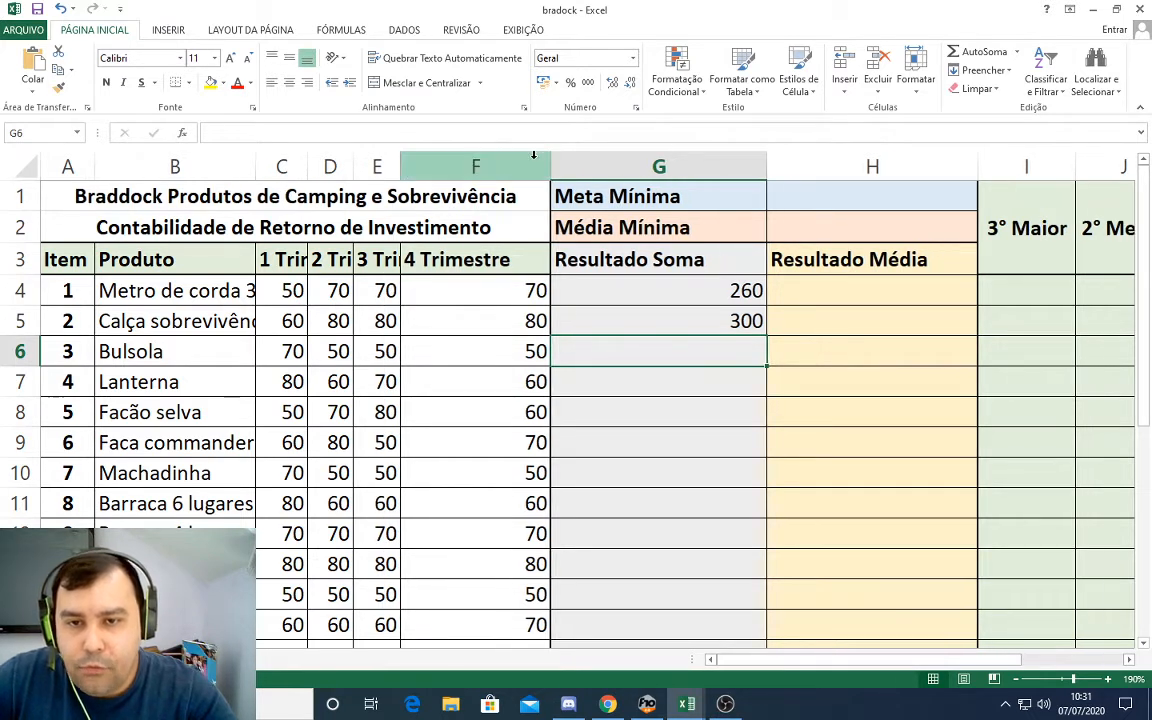
drag(551, 161, 463, 166)
- Select H4 under Resultado Média, check the class's newest chat messages in Discord and return to the workbook in Excel
click(740, 289)
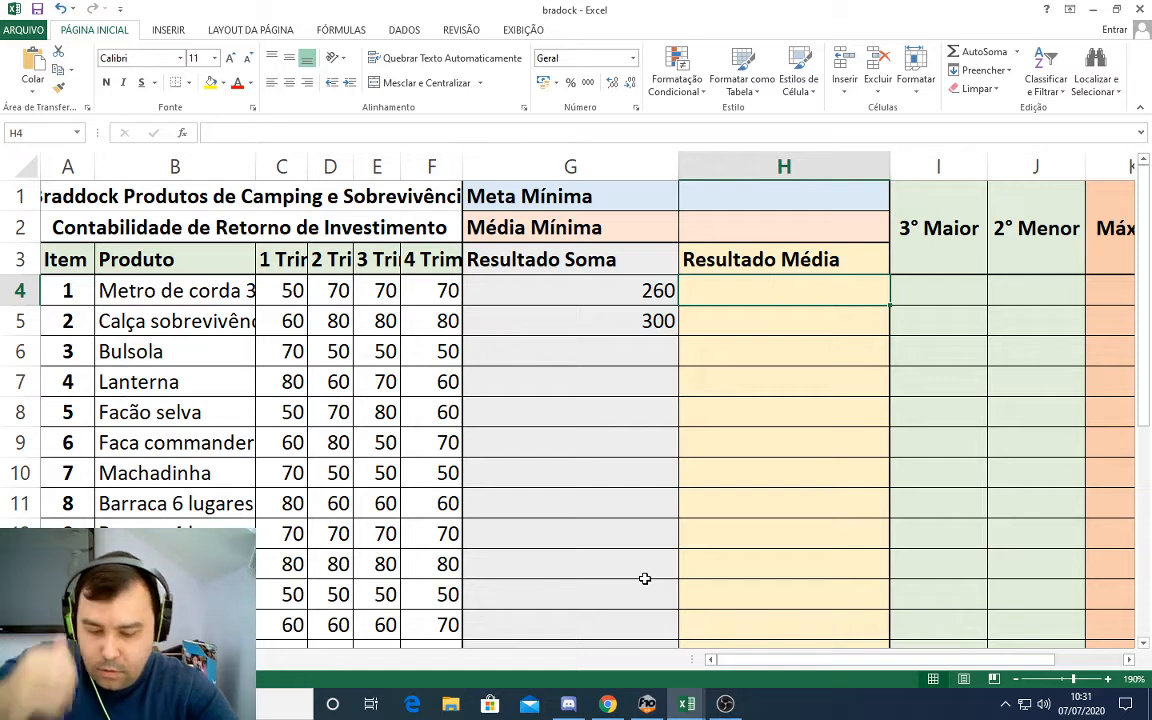
mouse_move(568, 704)
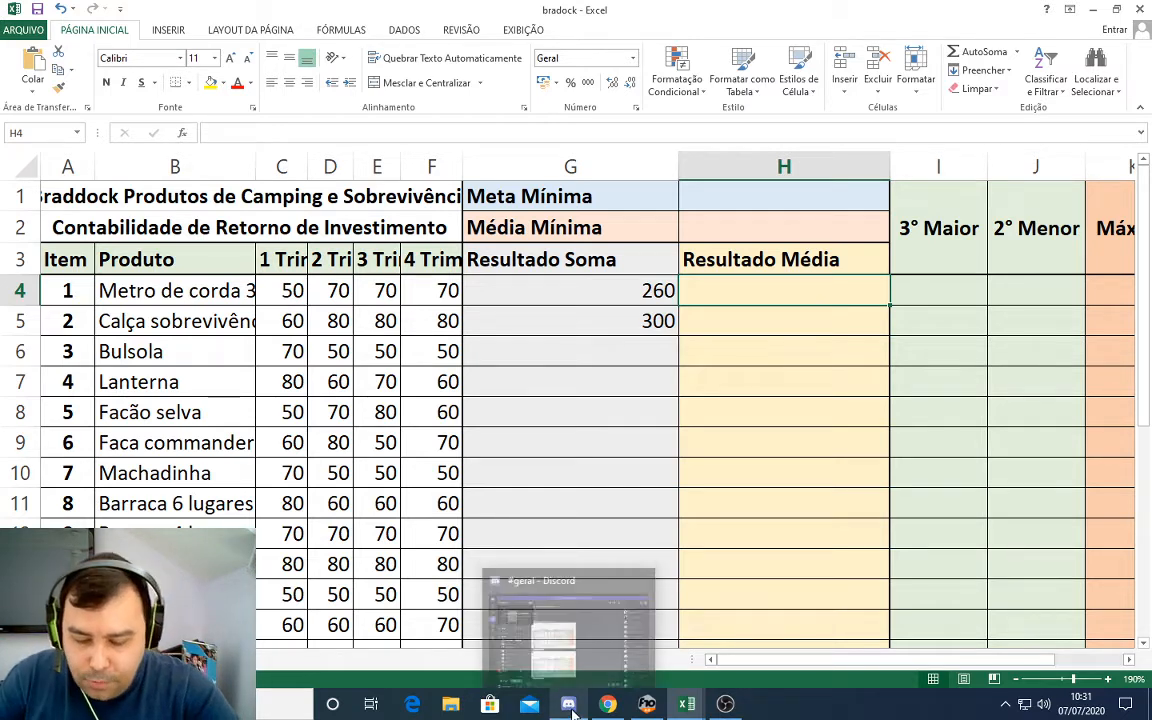
click(628, 588)
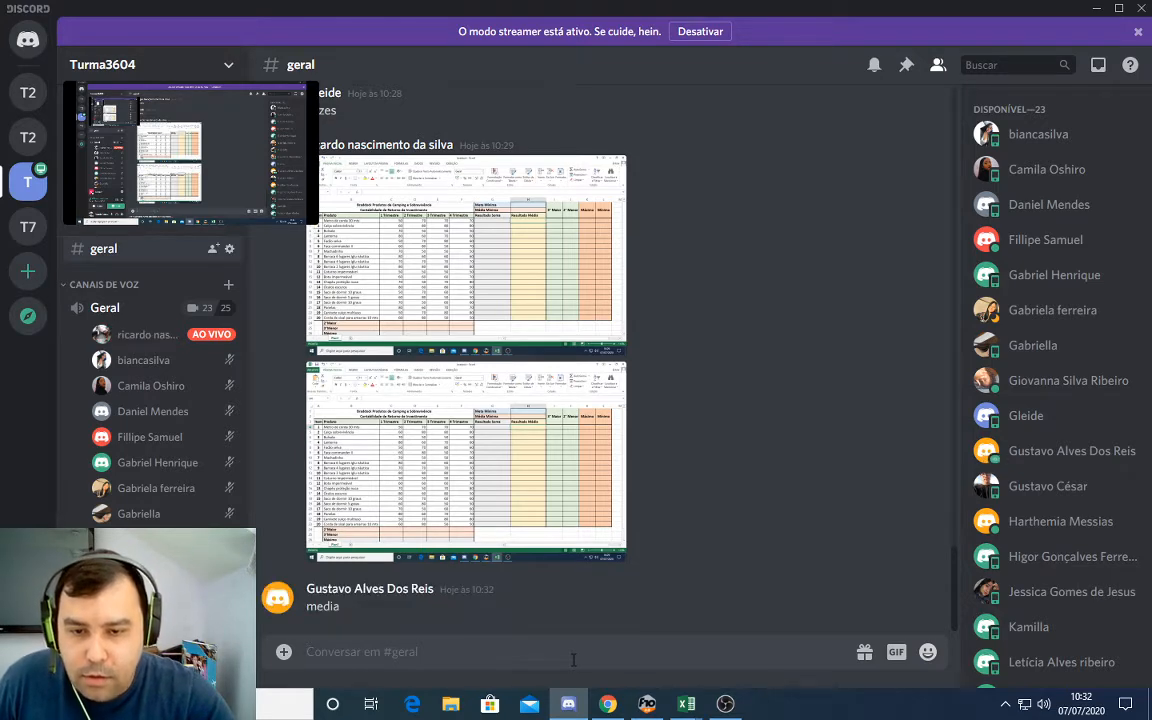
click(686, 704)
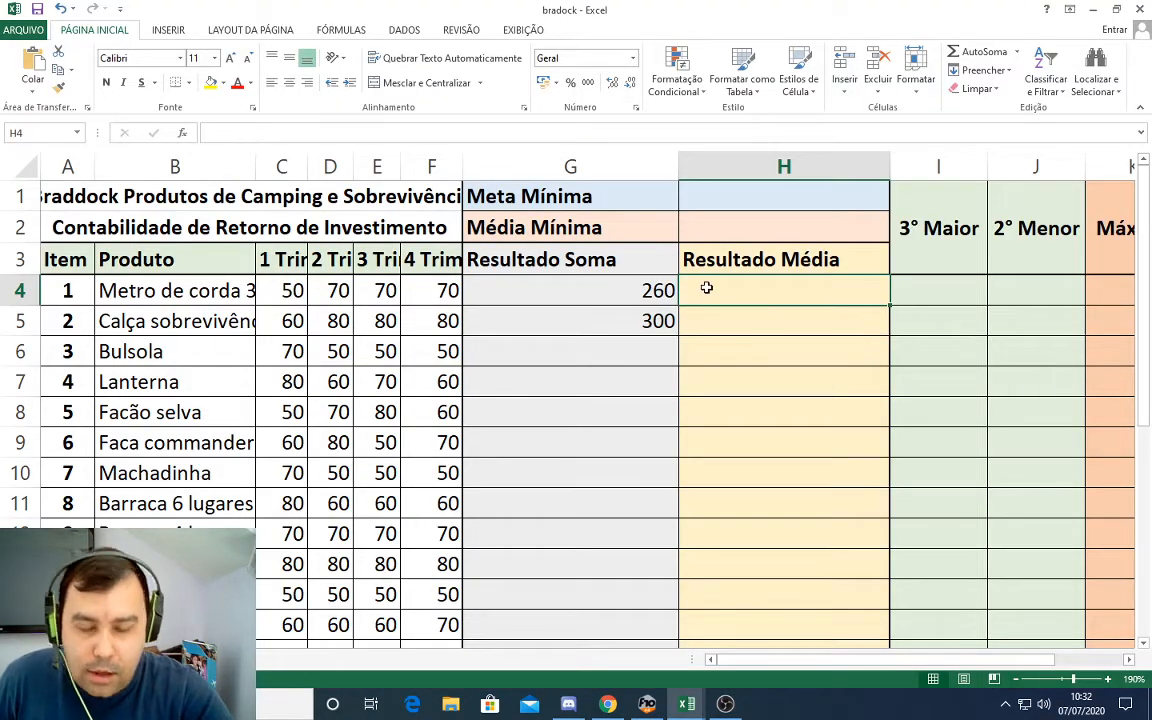
- Enter =média(C4:F4) in H4 to average the four quarters of Metro de corda 30 mts
text(=méd)
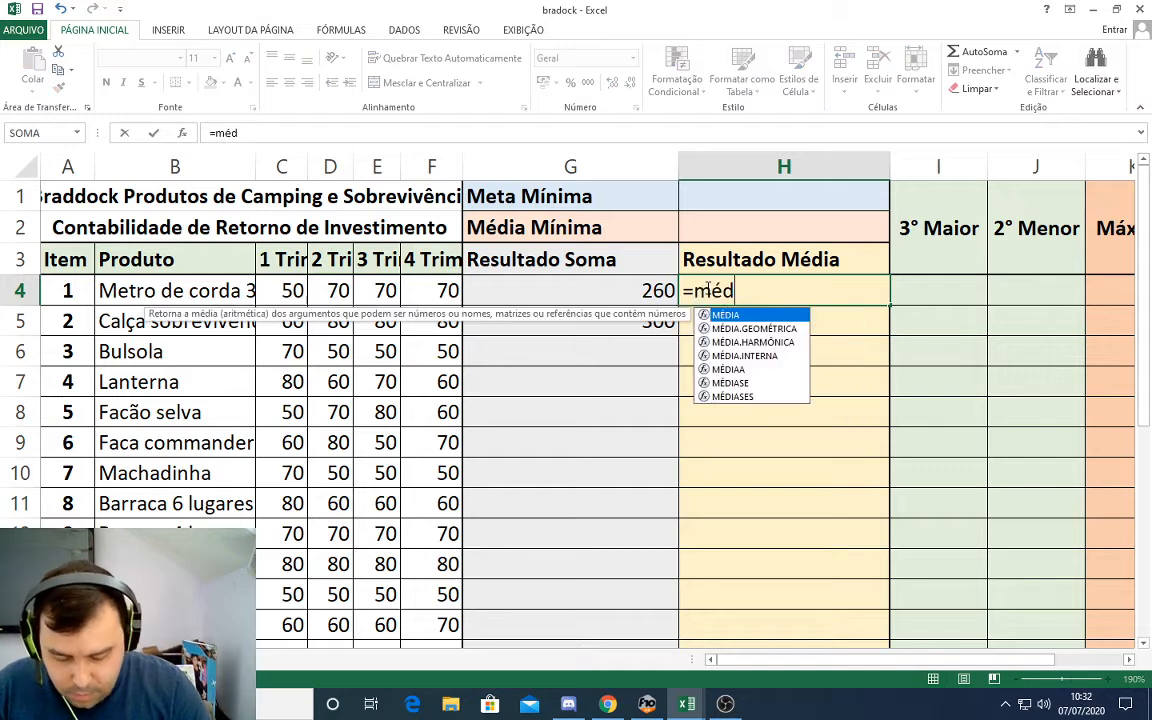
text(ia()
drag(275, 298, 419, 289)
key(Return)
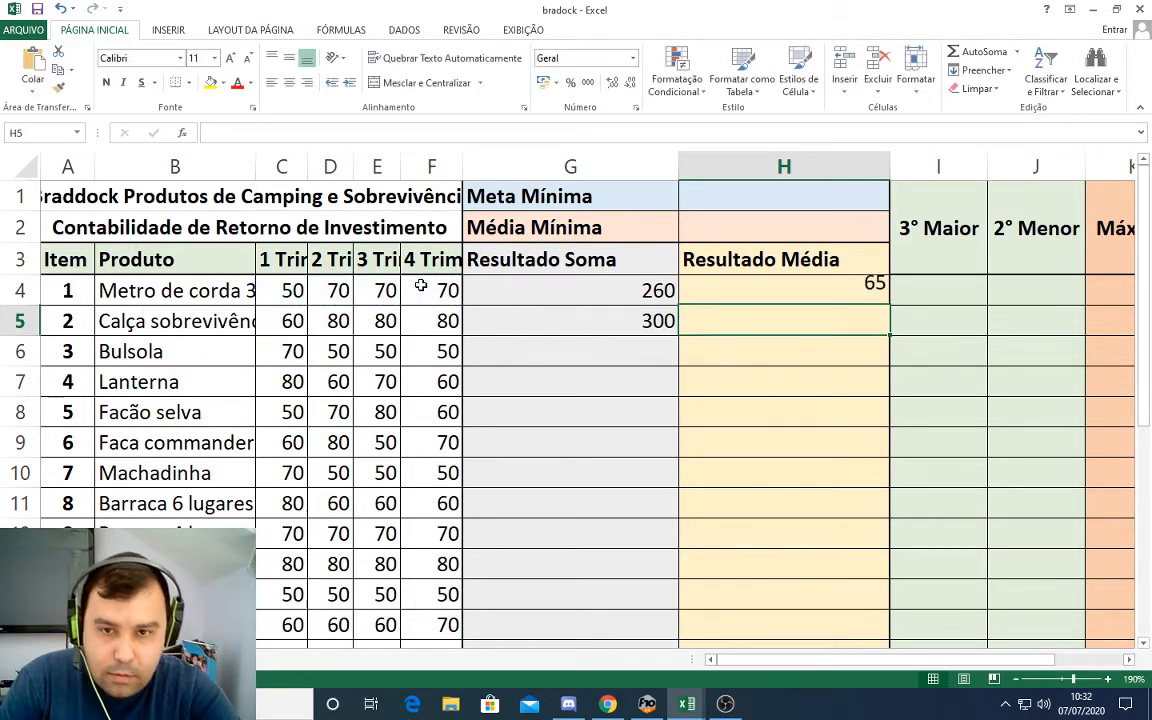
- Narrow the Resultado Soma and Resultado Média columns, G and H
drag(678, 162, 536, 170)
drag(746, 167, 606, 170)
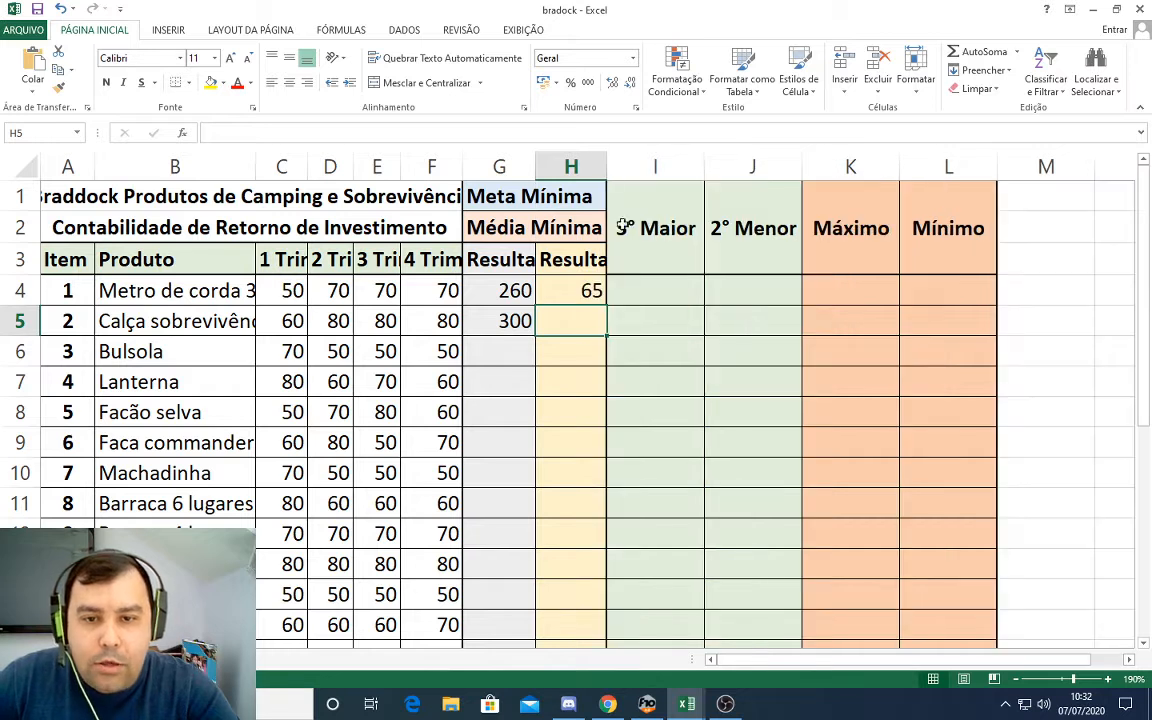
- Select I4 under 3° Maior and resize the Excel window so the class's Discord chat shows beneath the sheet
click(683, 296)
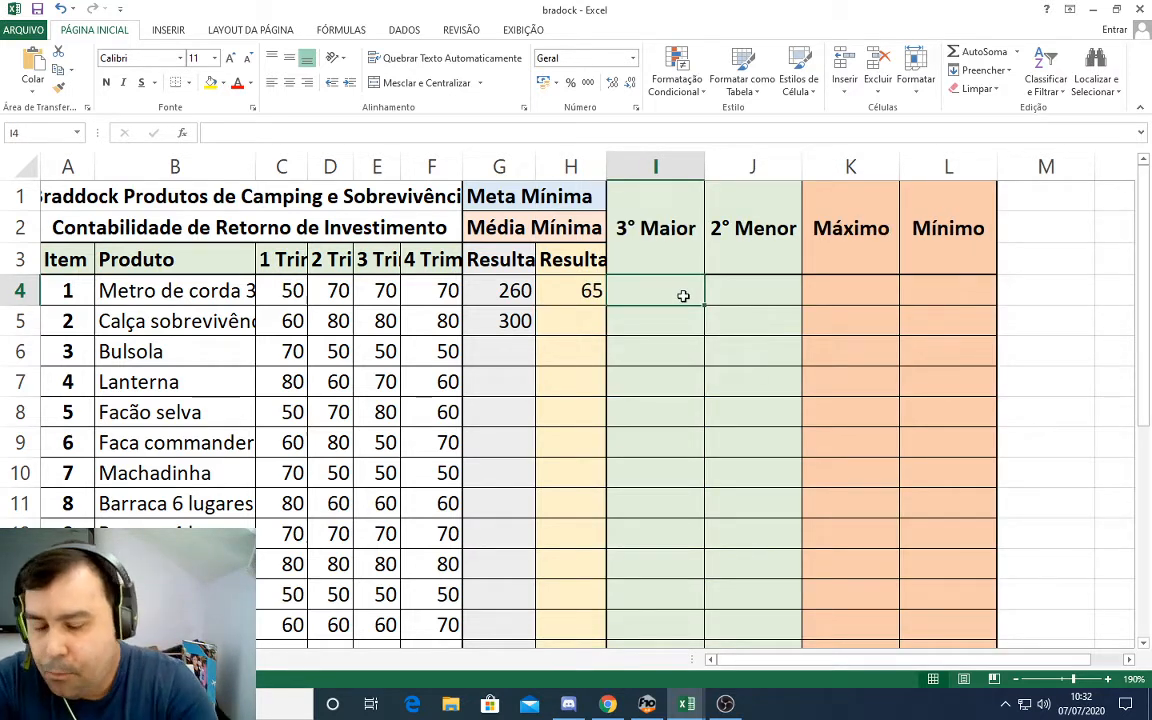
click(672, 266)
click(670, 285)
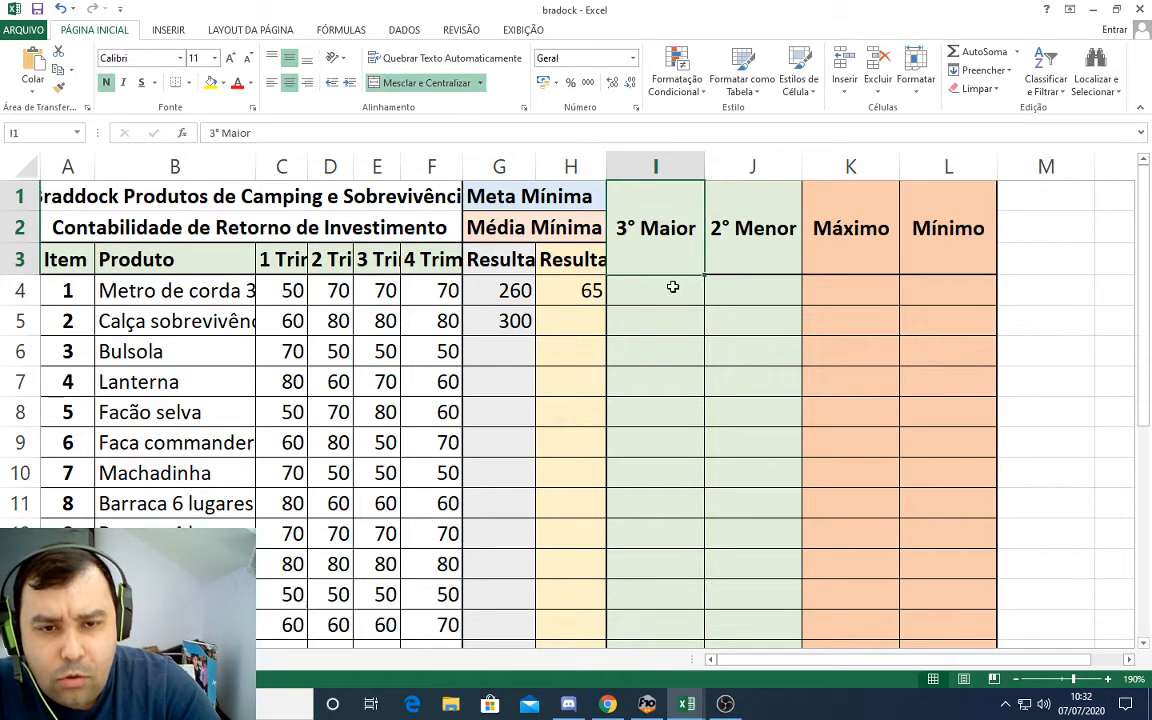
drag(1005, 8, 787, 24)
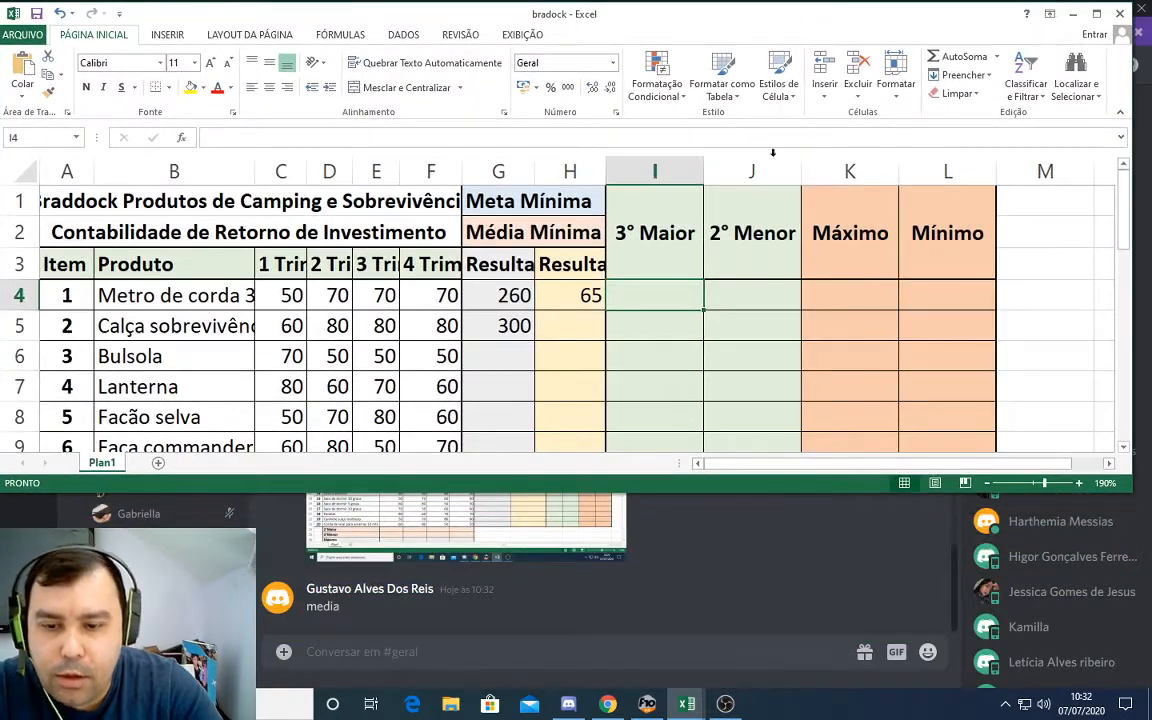
drag(752, 493, 752, 512)
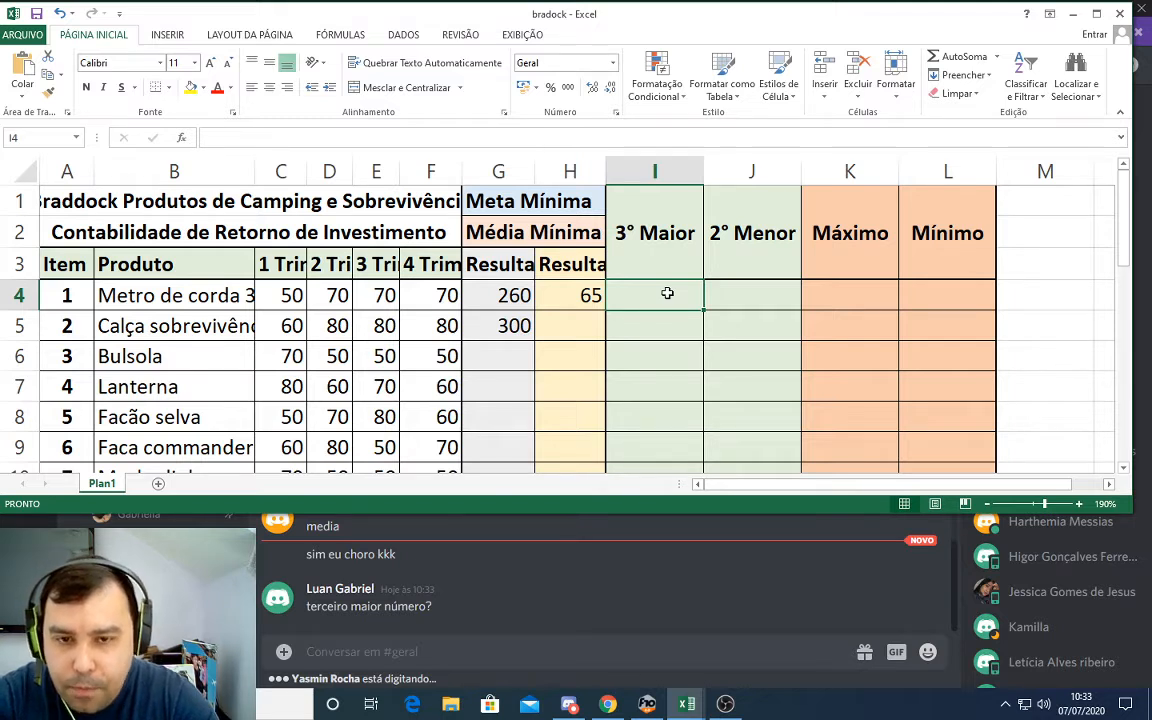
drag(594, 515, 593, 547)
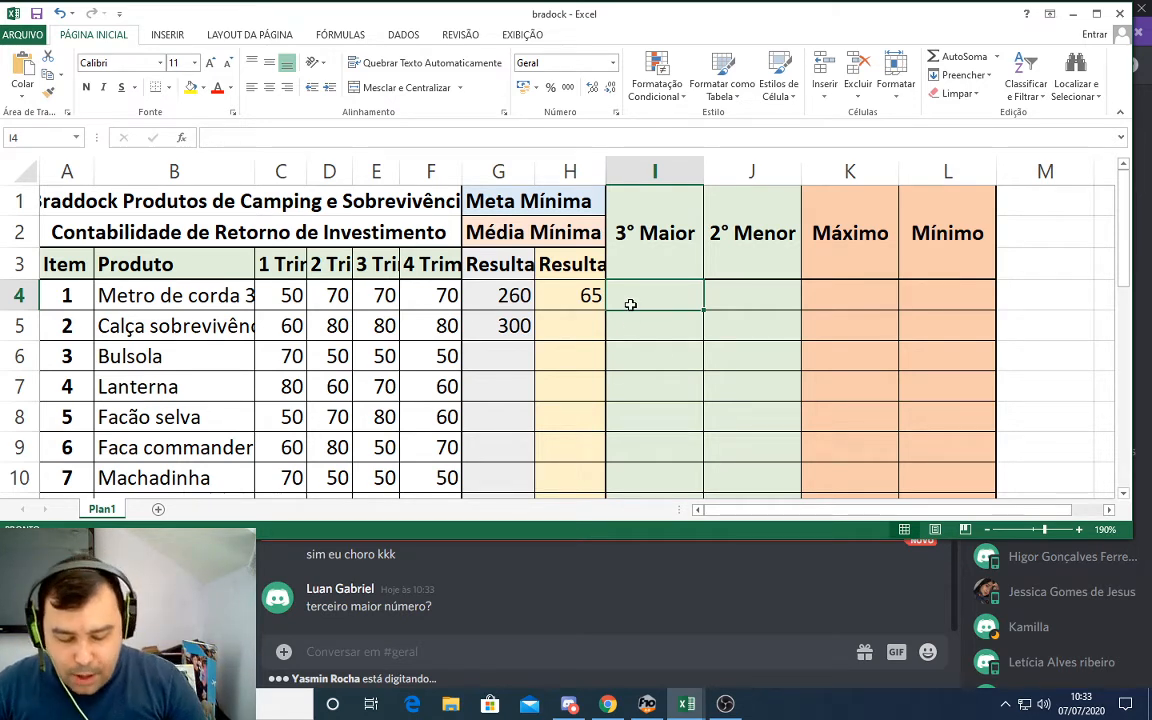
- Enter =maior(C4:F4;3) in I4 to return the third-largest quarter of Metro de corda
text(=maior)
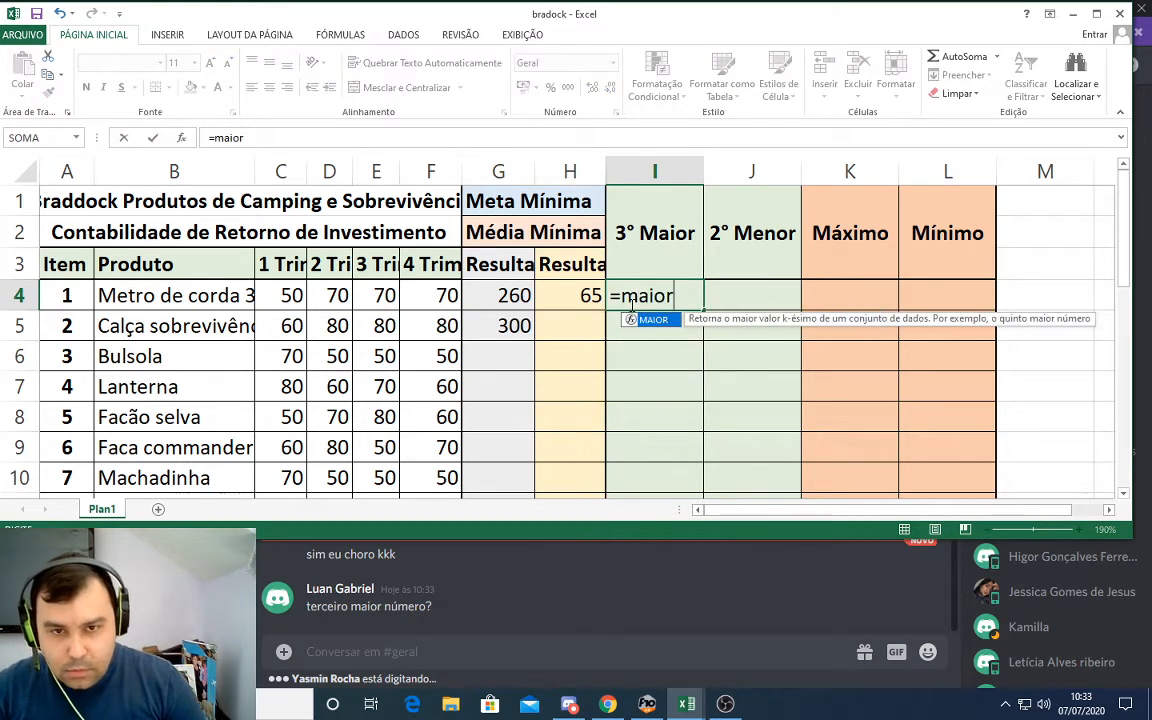
text(()
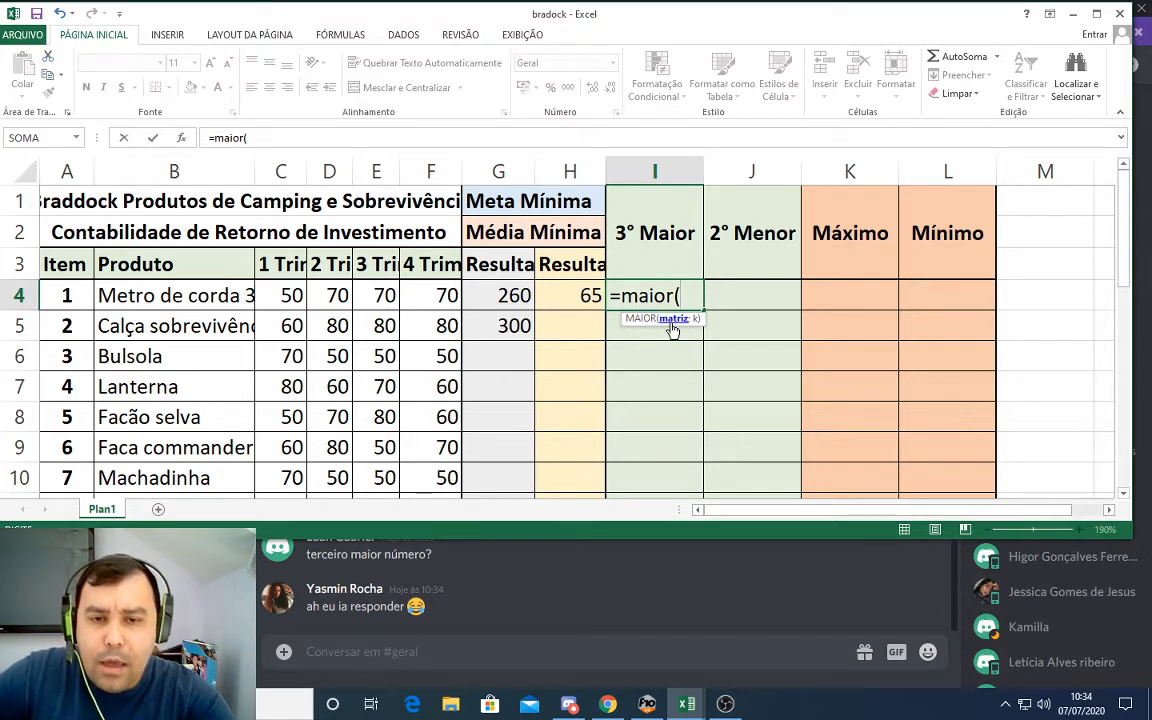
drag(266, 295, 426, 296)
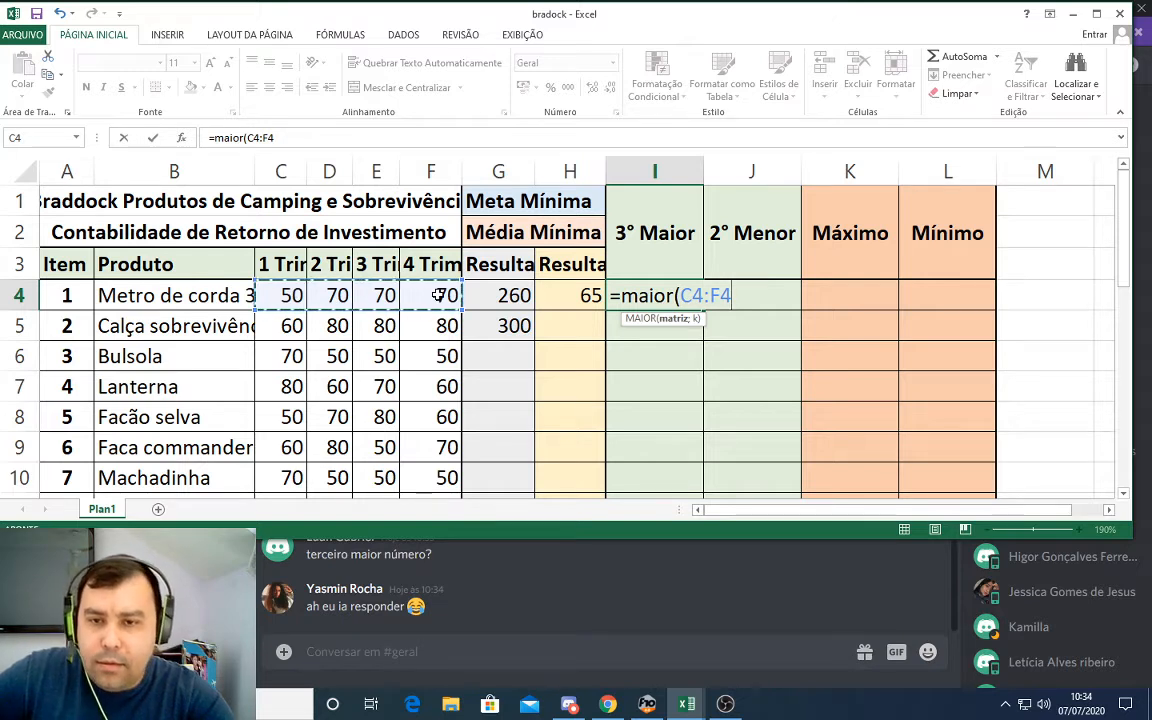
text(;)
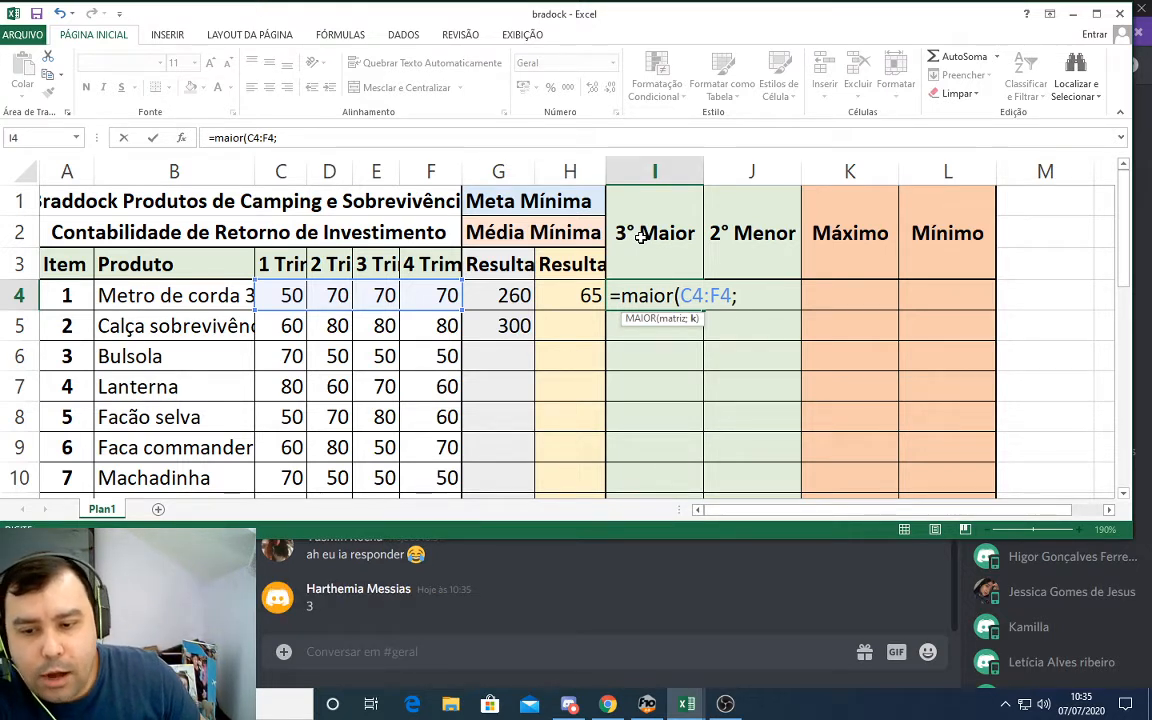
text(3)
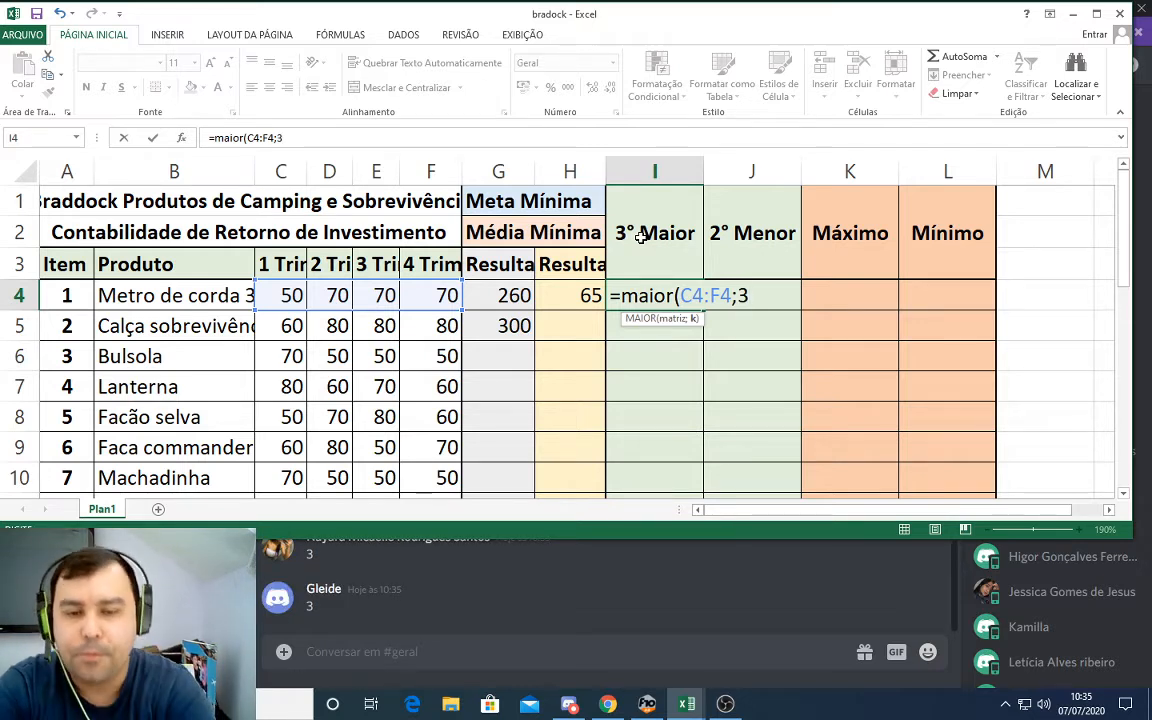
text())
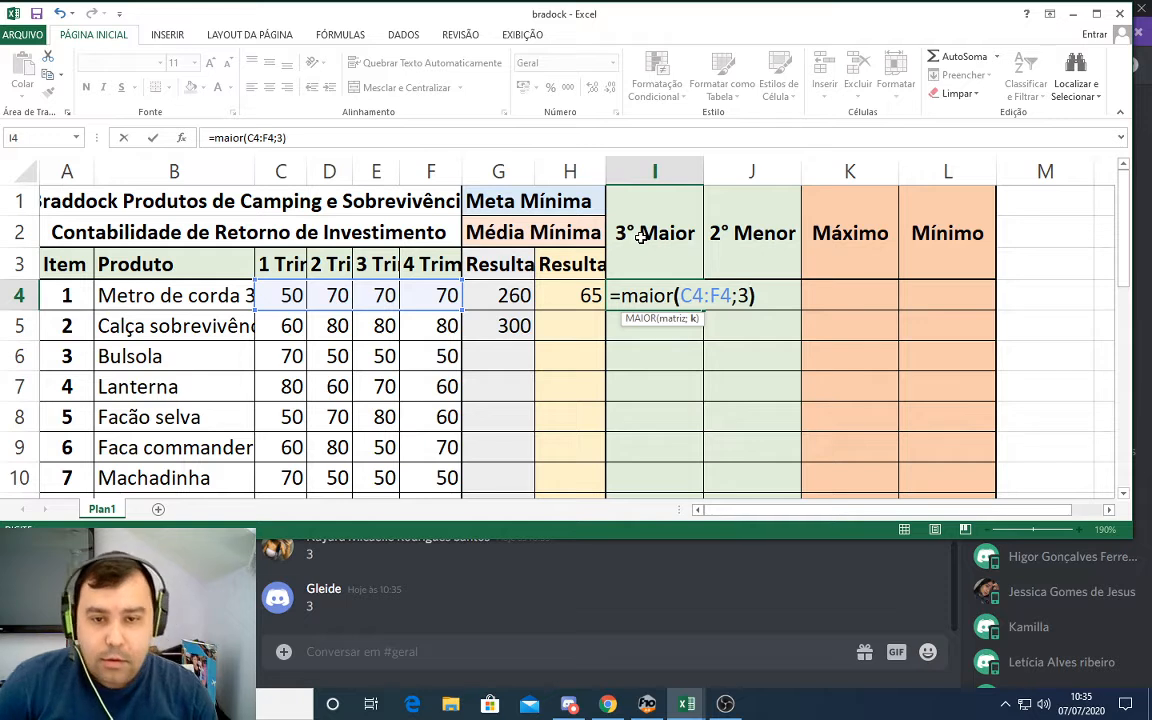
key(Return)
key(Up)
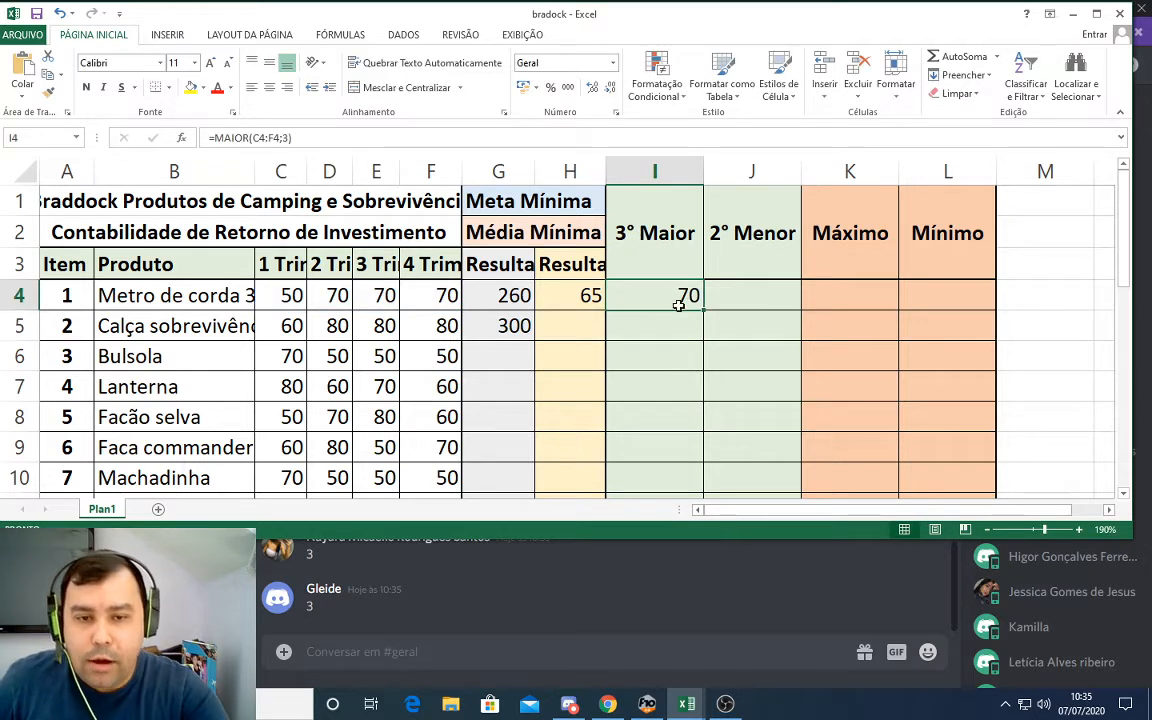
- Test the third-largest formula by changing D4 to 73 and E4 to 69
drag(430, 293, 312, 297)
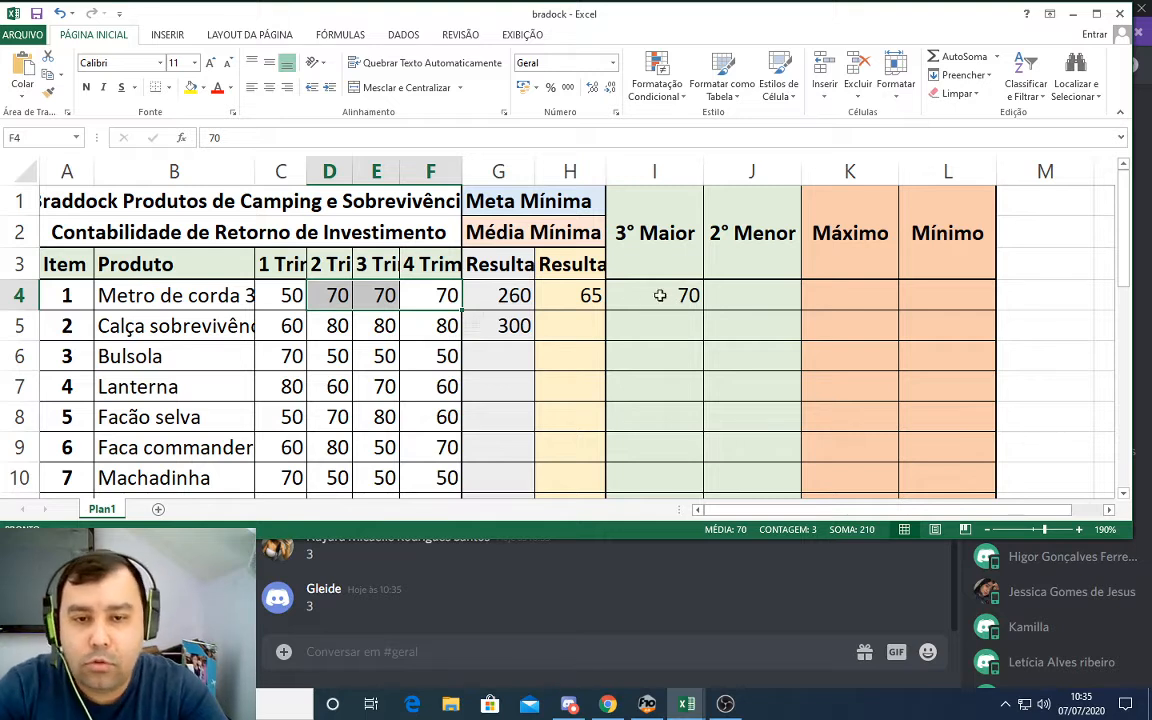
click(430, 295)
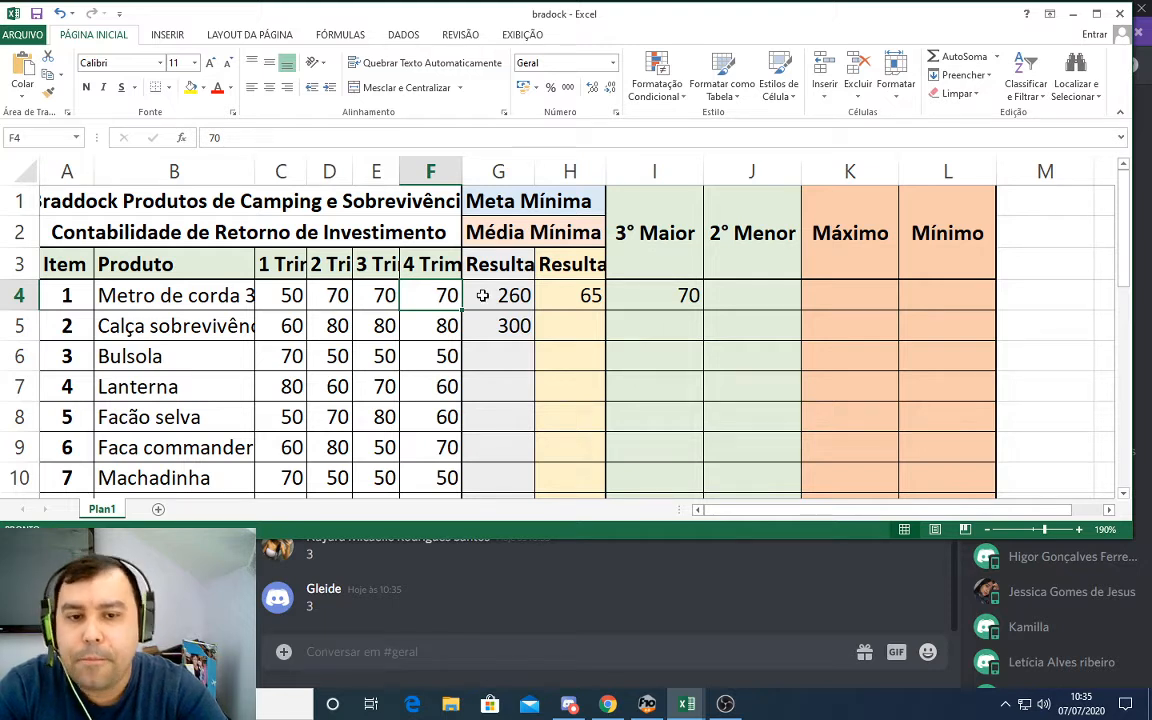
key(Left)
key(Left)
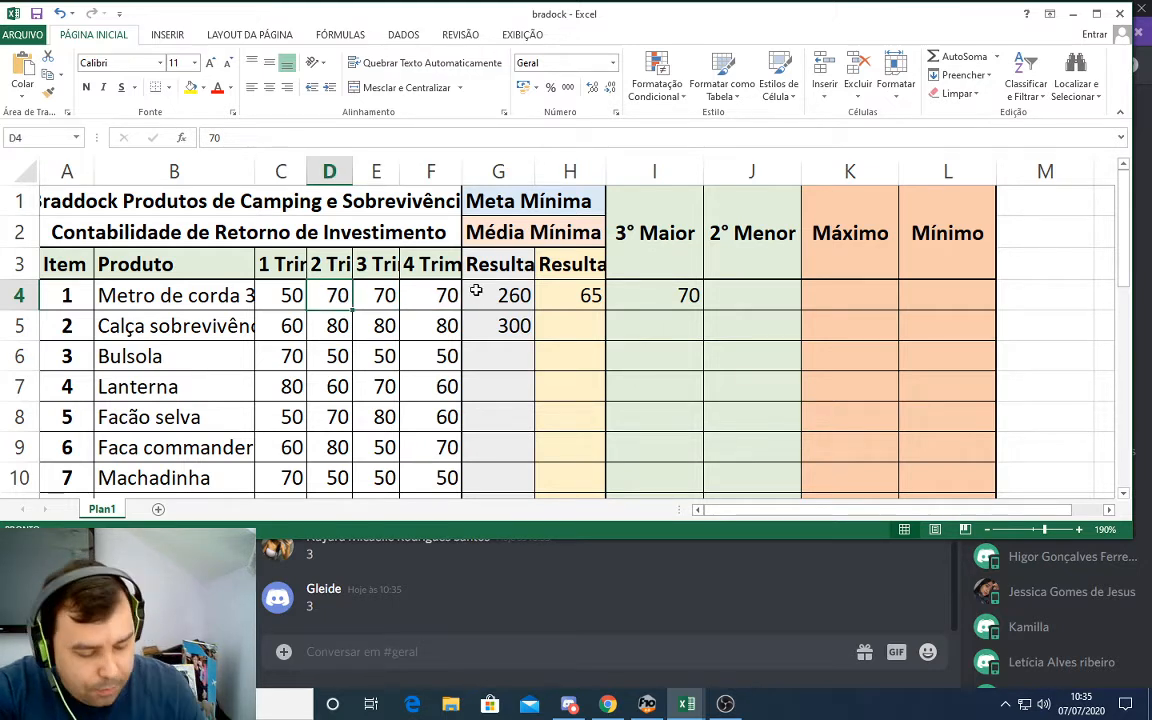
text(73)
key(Tab)
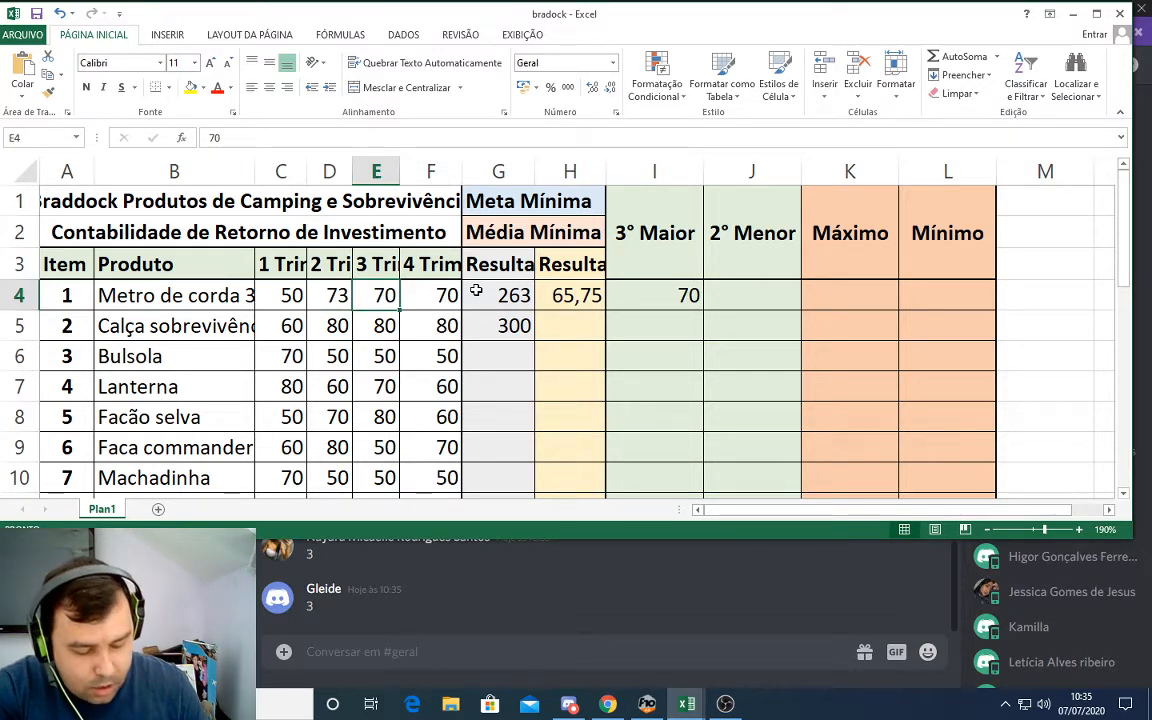
text(69)
key(Tab)
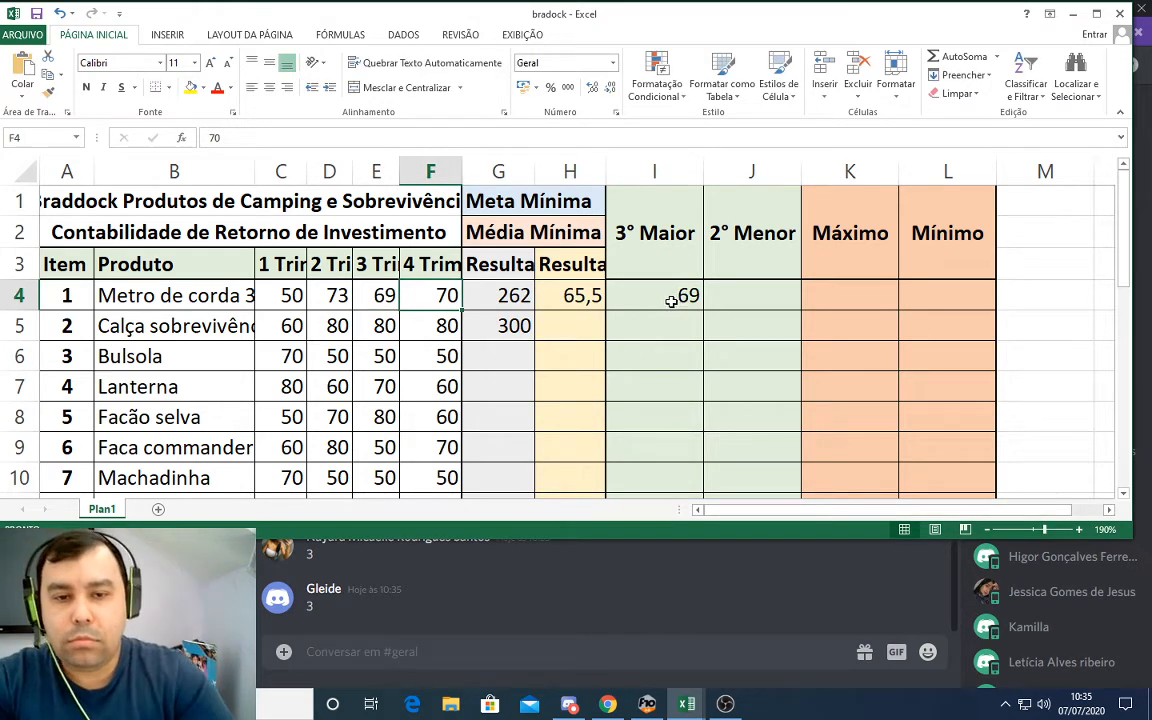
- Enter =menor(C4:F4;2) in J4 to return the second-smallest quarter of Metro de corda
click(737, 303)
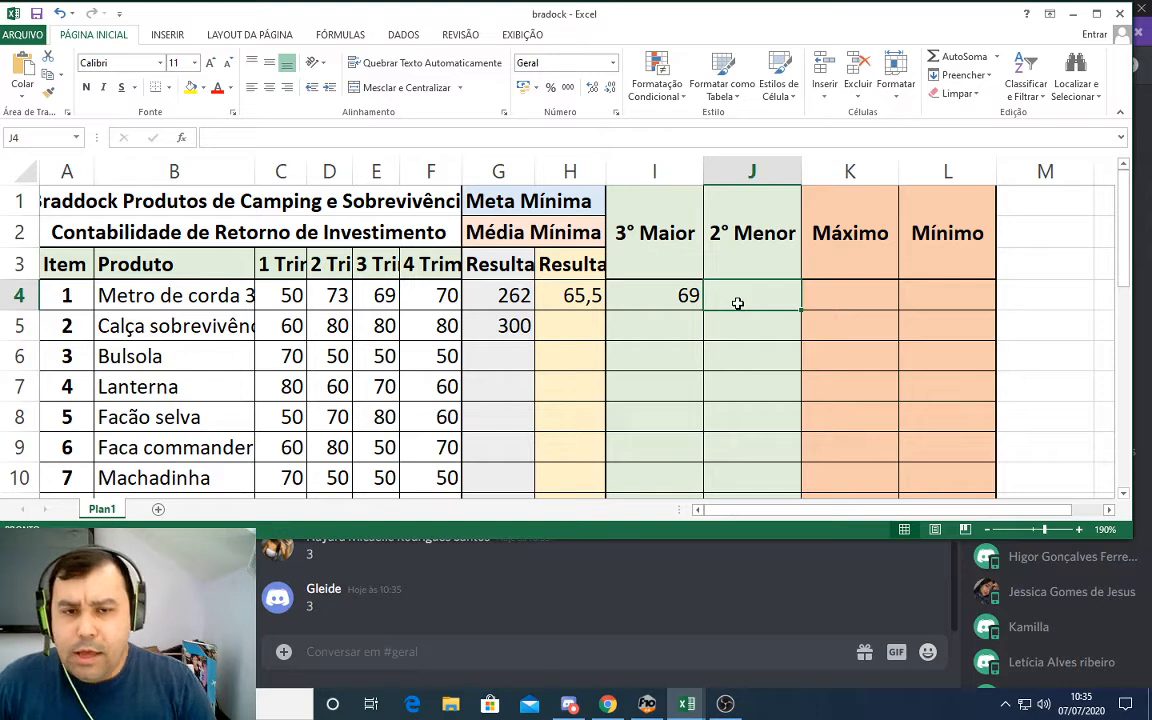
text(=m)
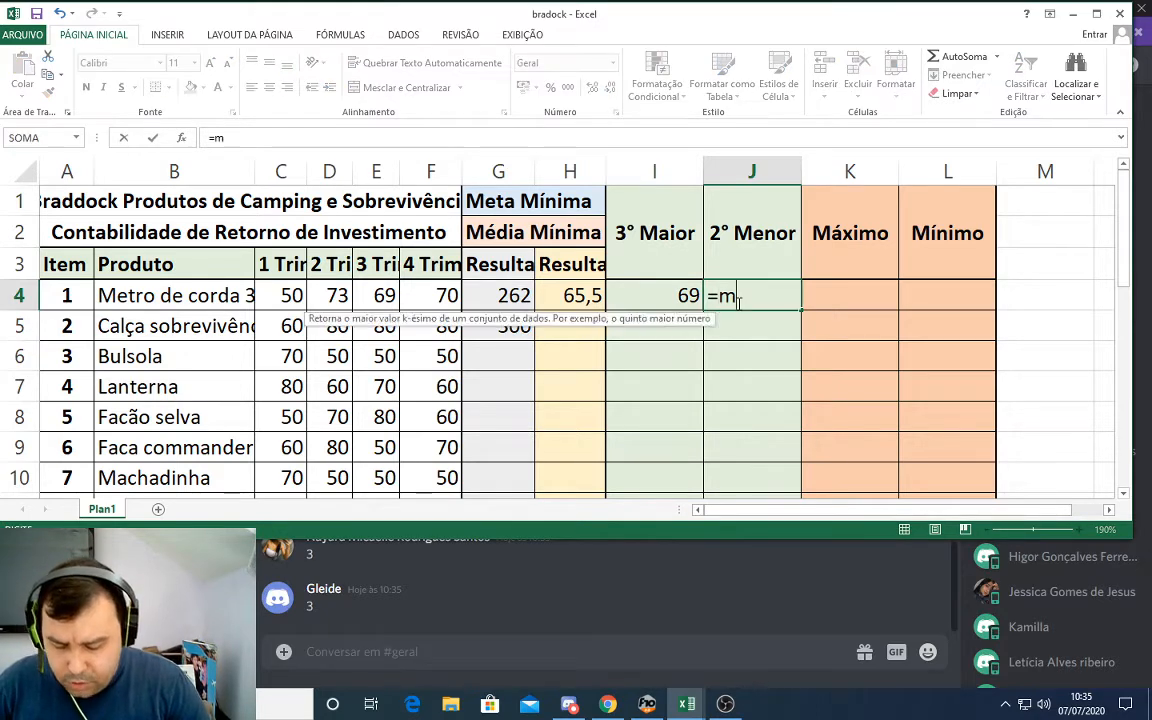
text(enor()
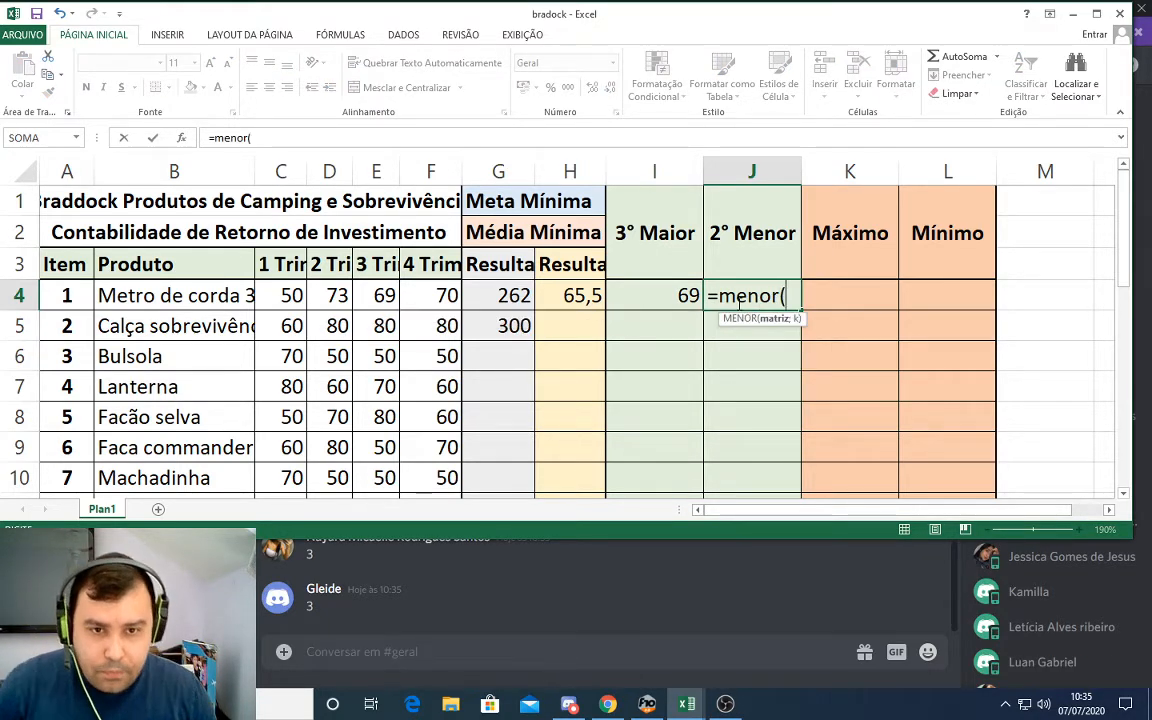
drag(270, 293, 428, 295)
text(;)
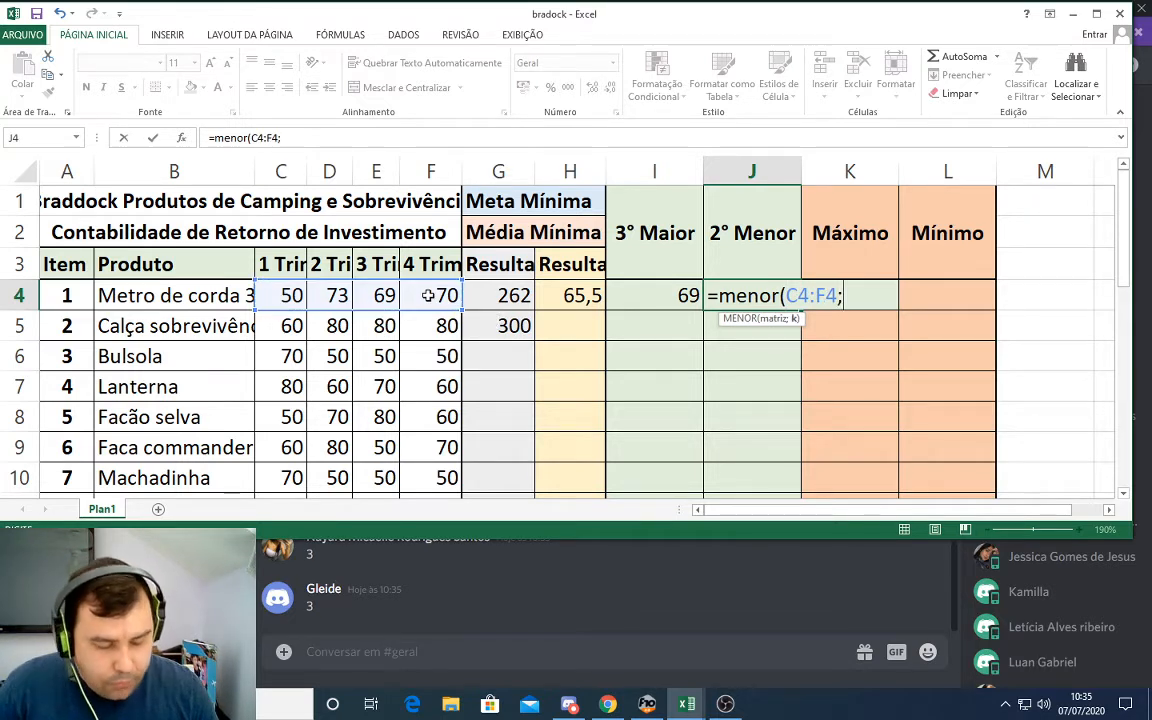
text(2))
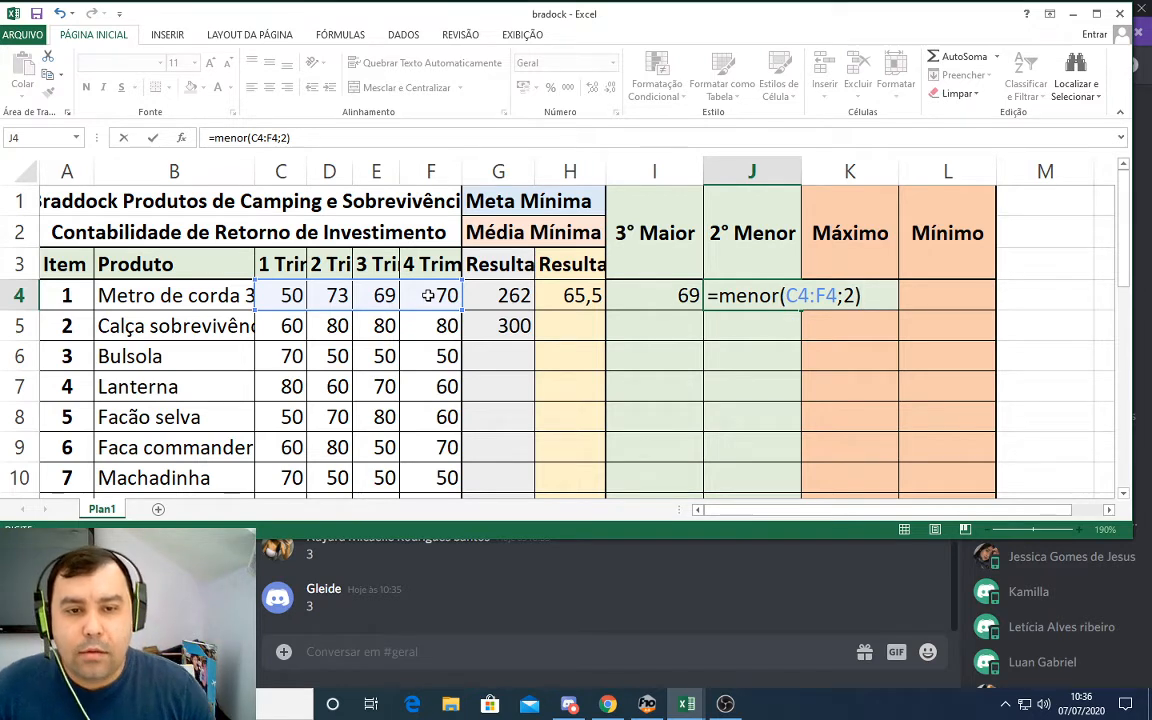
key(Return)
key(Up)
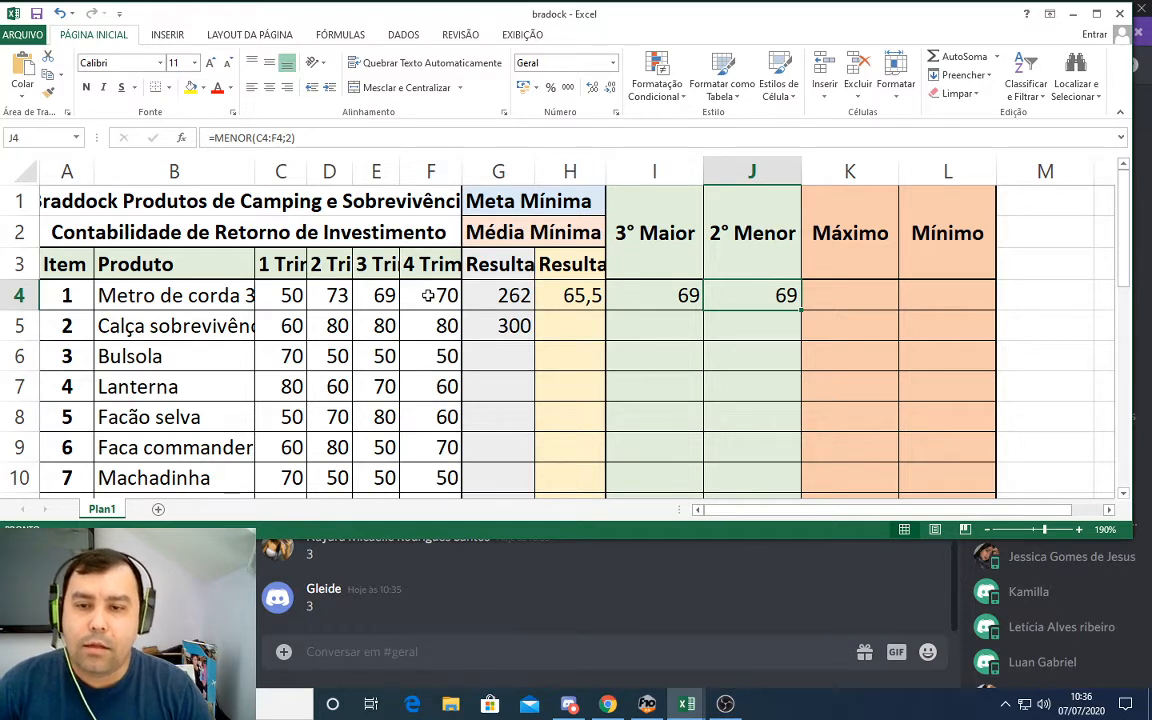
- Set E4 and D4 back to 70 and check the 2° Menor formula in J4
click(376, 295)
text(70)
key(Left)
text(70)
key(Right)
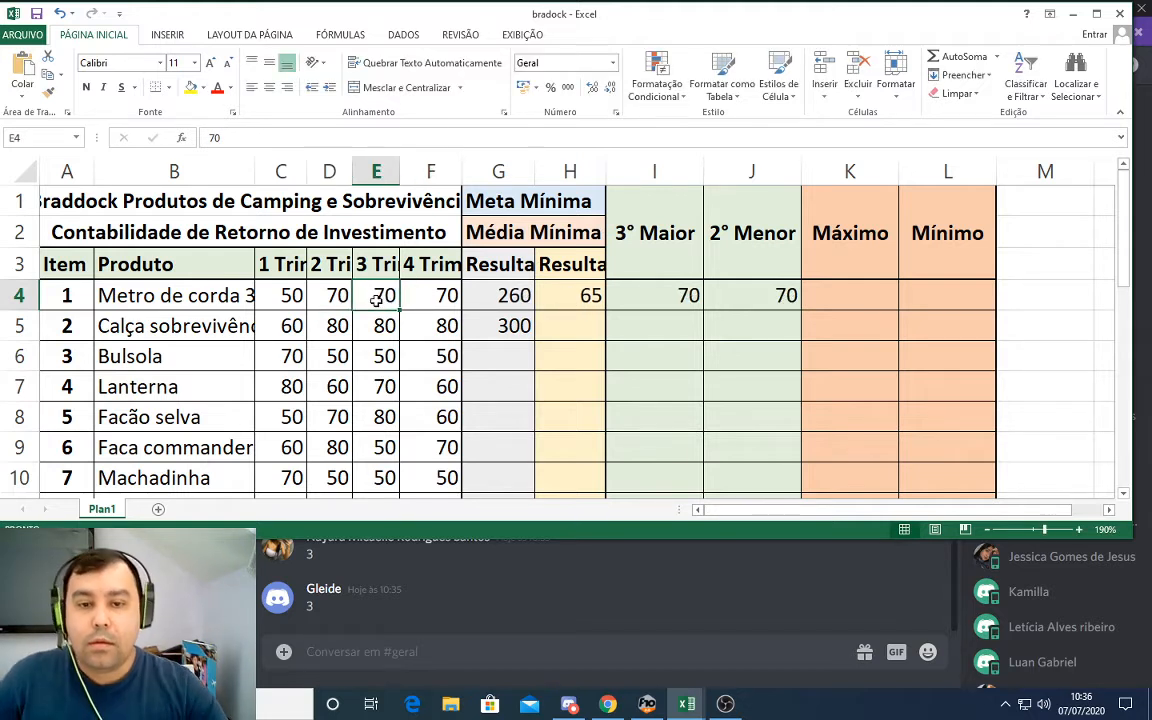
click(429, 300)
click(766, 293)
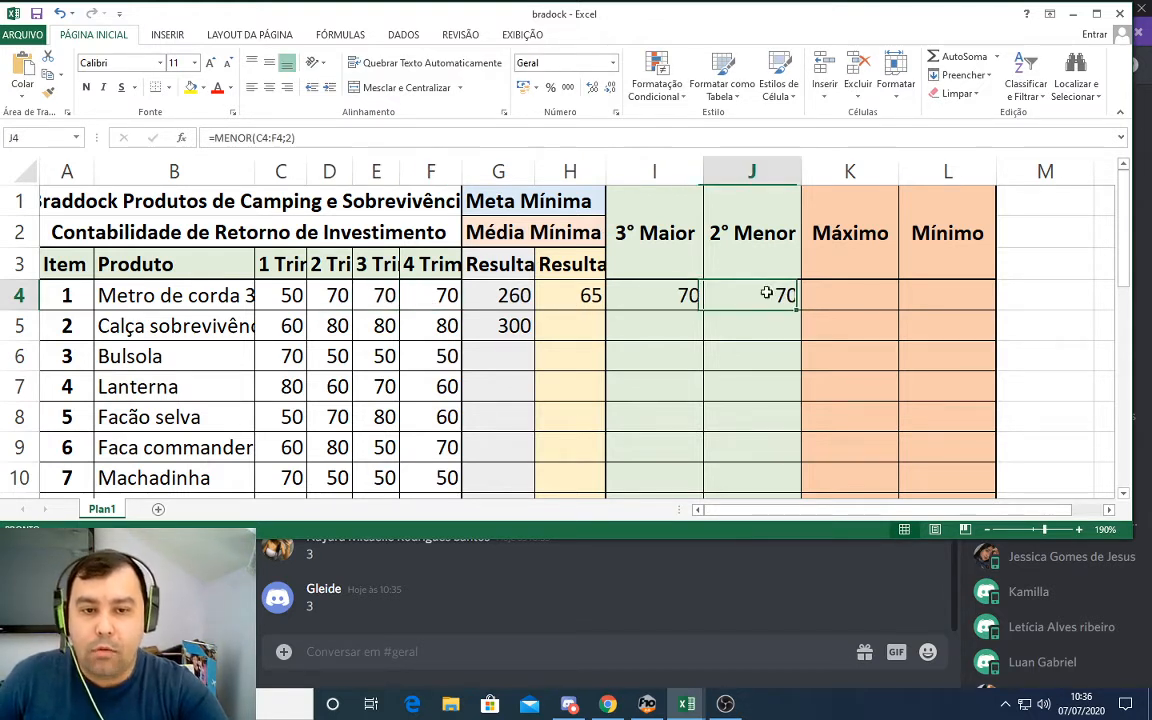
- Test the ranking formulas by changing the third quarter in E4 to 69 and finally to 60
click(383, 296)
text(69)
key(Return)
click(385, 296)
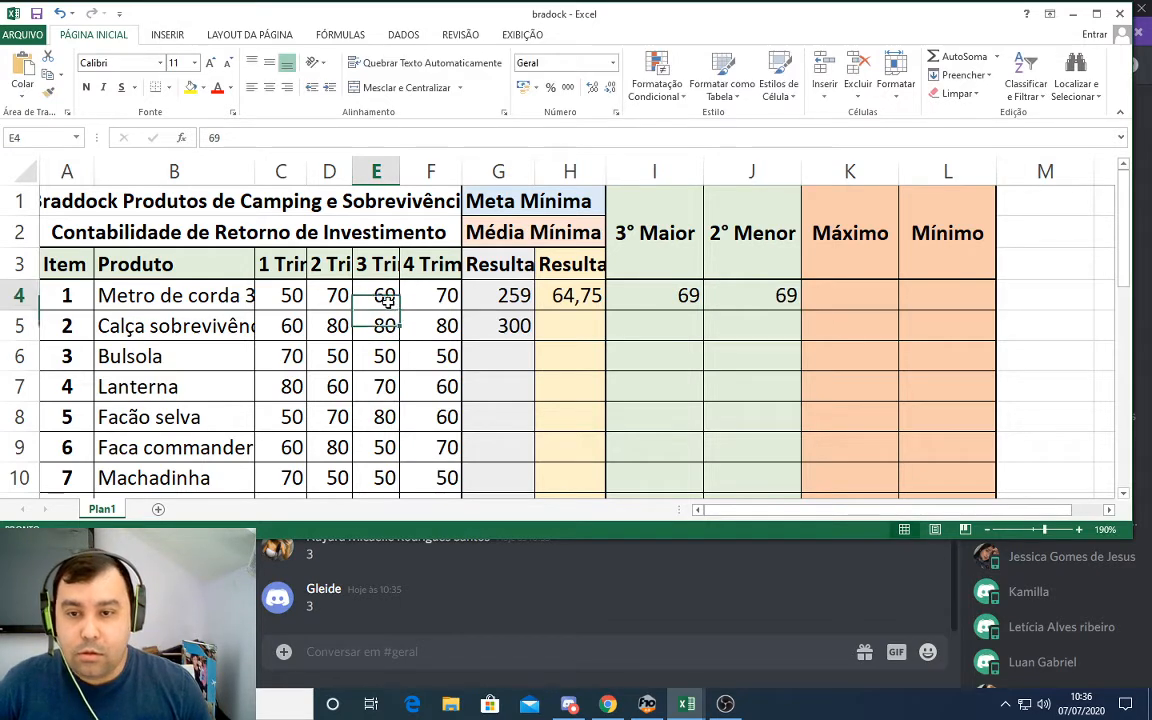
text(60)
key(Return)
click(387, 302)
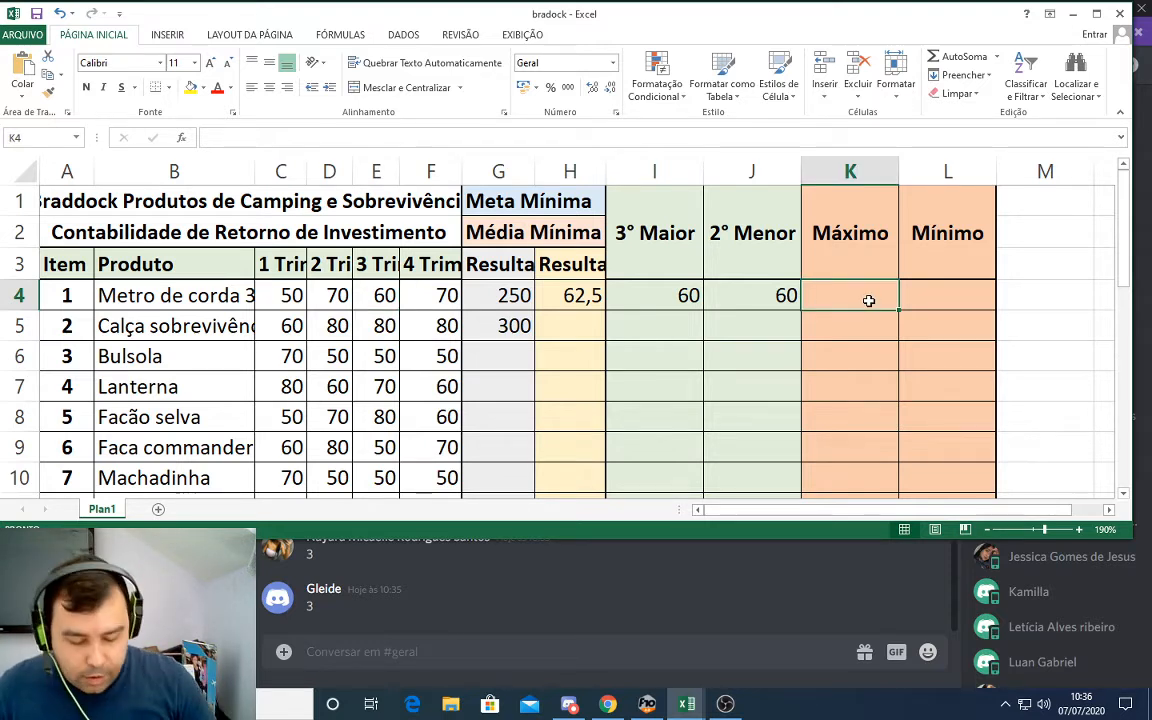
- Enter =MÁXIMO(C4:F4) in K4 to return the highest quarter of Metro de corda
text(=má)
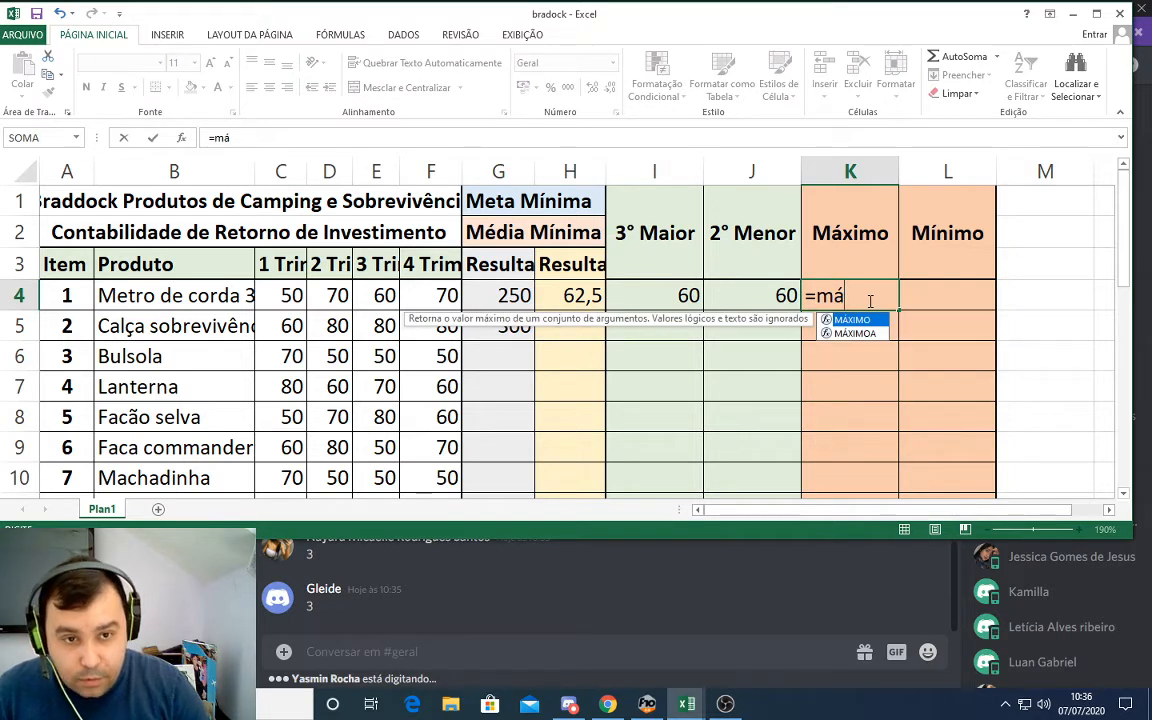
key(Tab)
drag(272, 294, 425, 295)
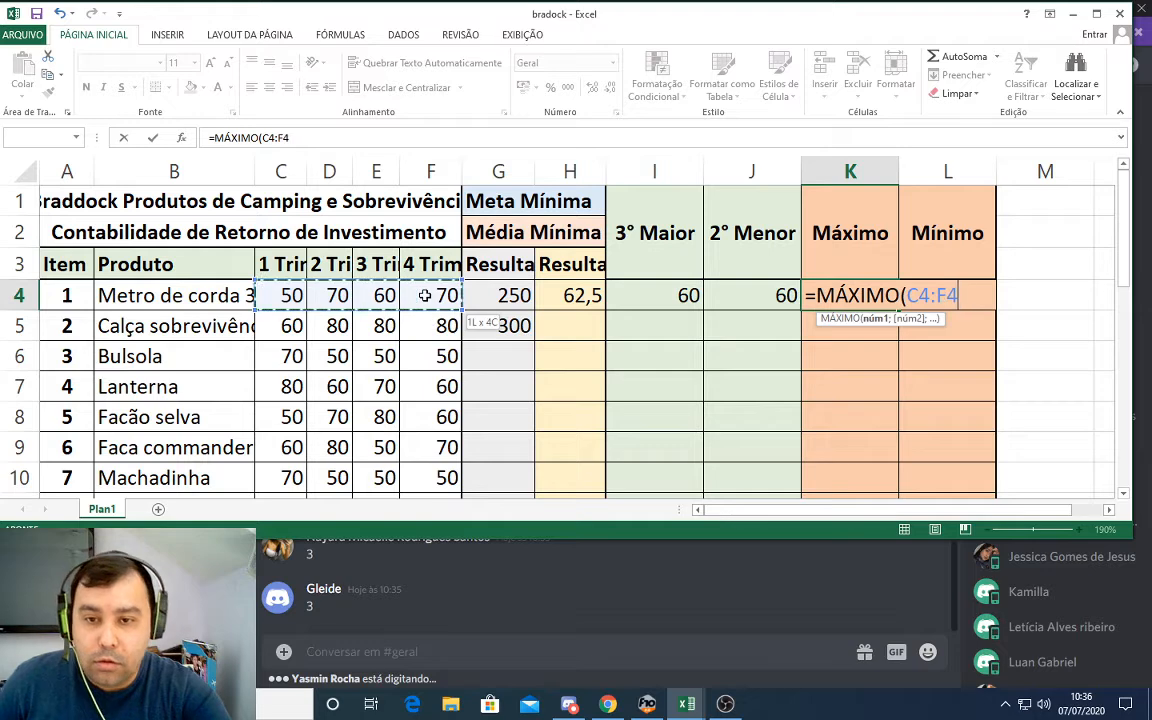
key(Return)
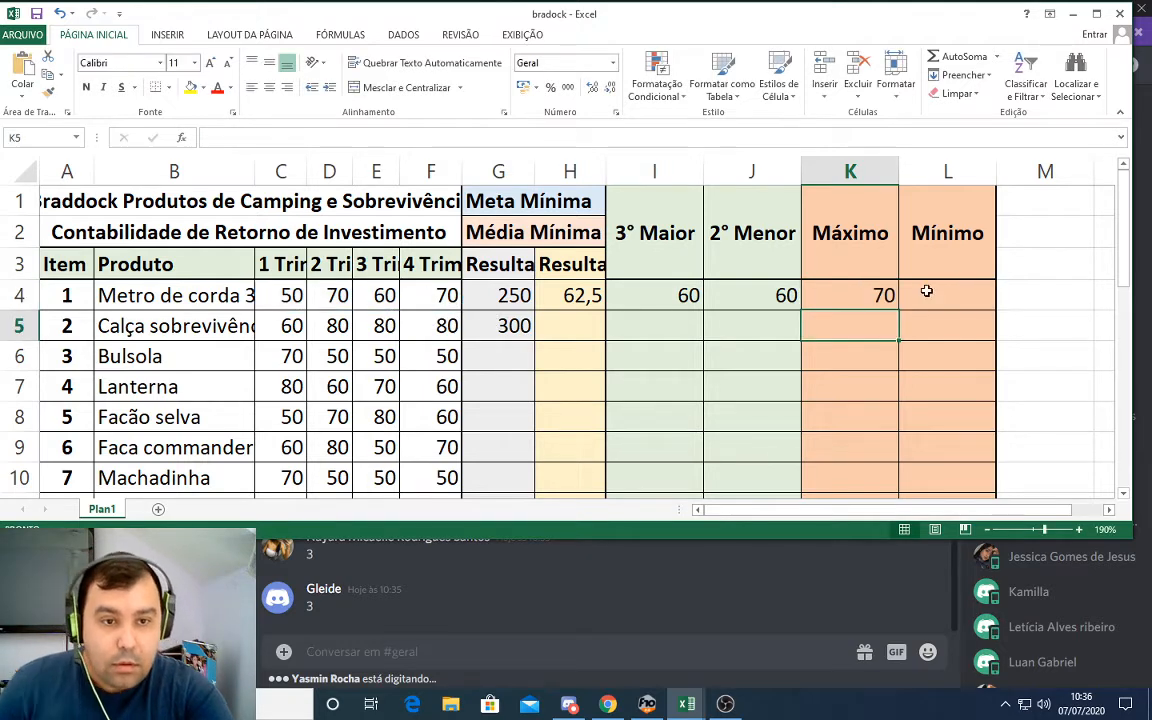
- Enter =mínimo(C4:F4) in L4 to return the lowest quarter of Metro de corda
click(941, 290)
text(=)
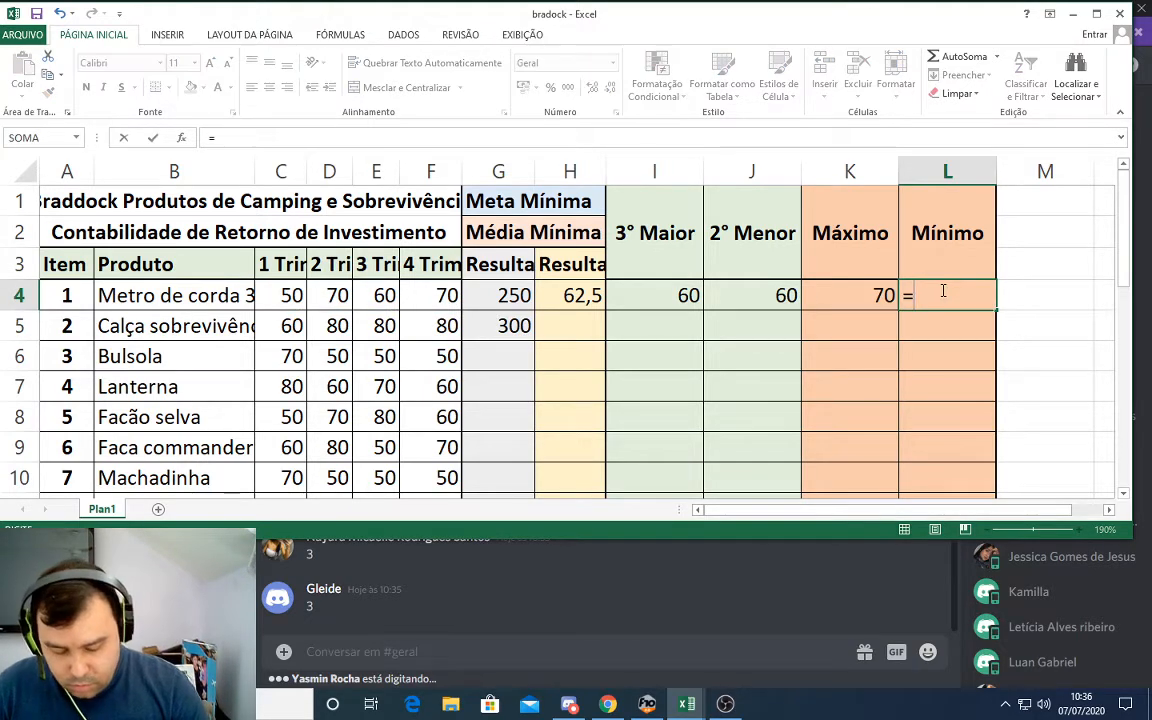
text(mínimo)
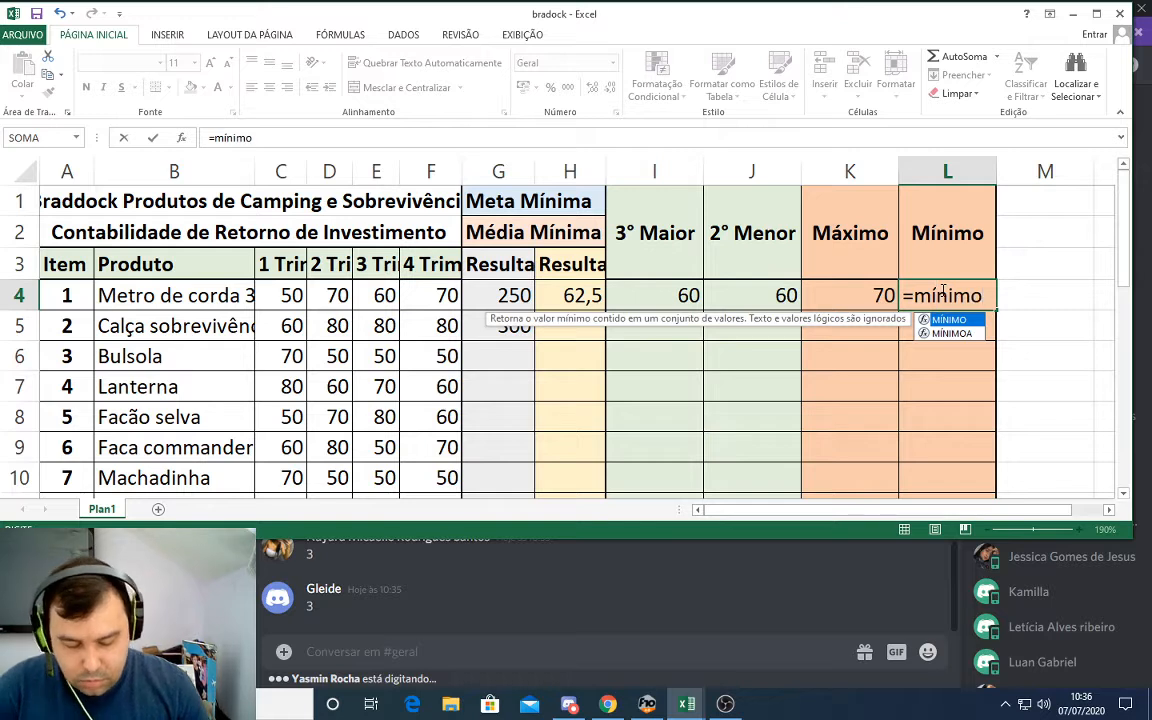
text(()
drag(283, 293, 411, 296)
key(Return)
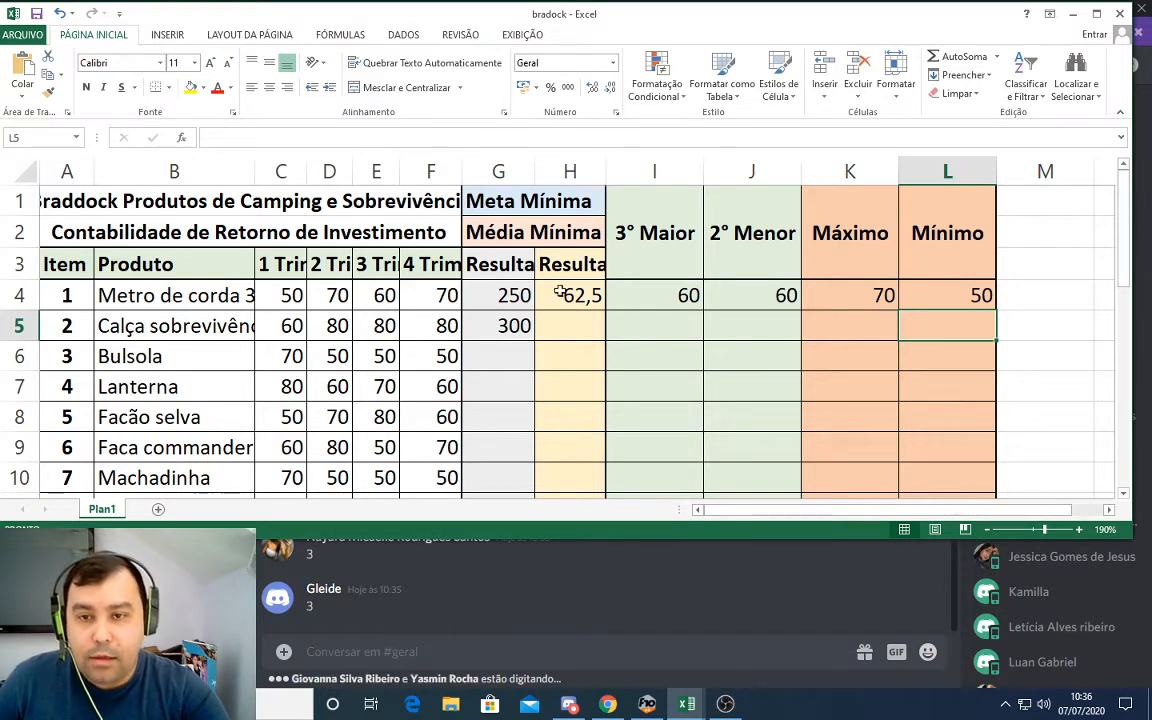
- Examine the 2°Maior, 3°Menor, Máximo and Mínimo summary rows below the products, selecting B24:F27
scroll(398, 358, down, 7)
scroll(399, 360, up, 3)
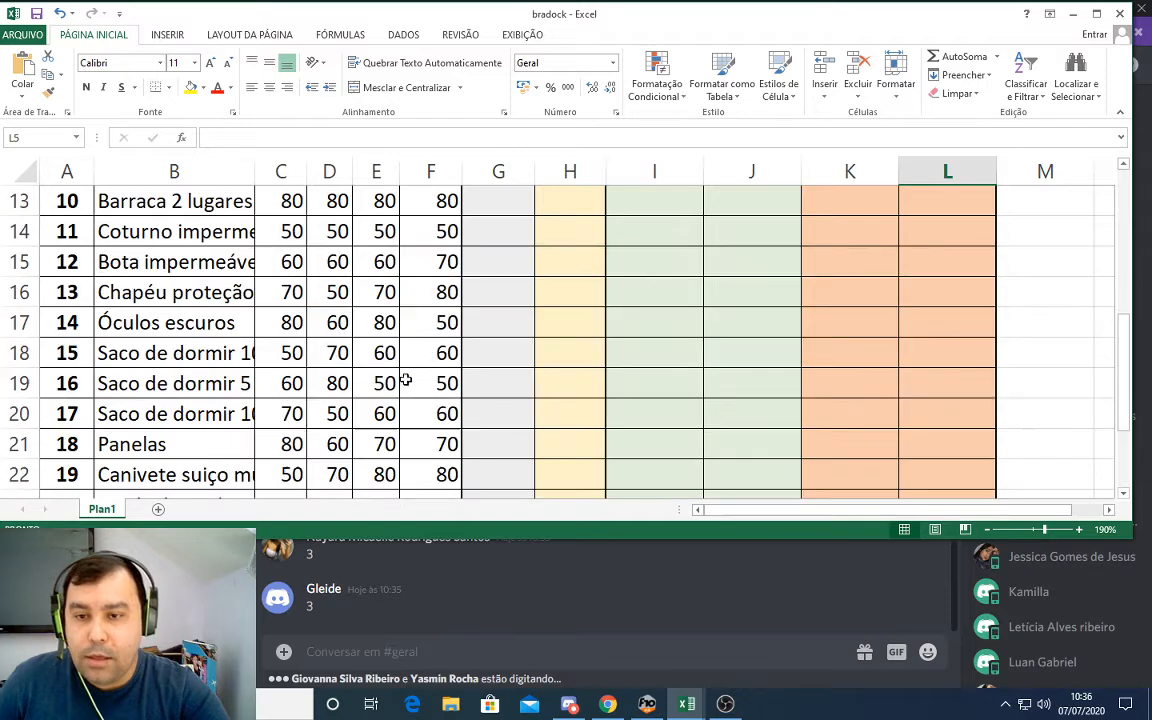
scroll(406, 309, down, 4)
scroll(275, 385, up, 2)
drag(158, 354, 404, 443)
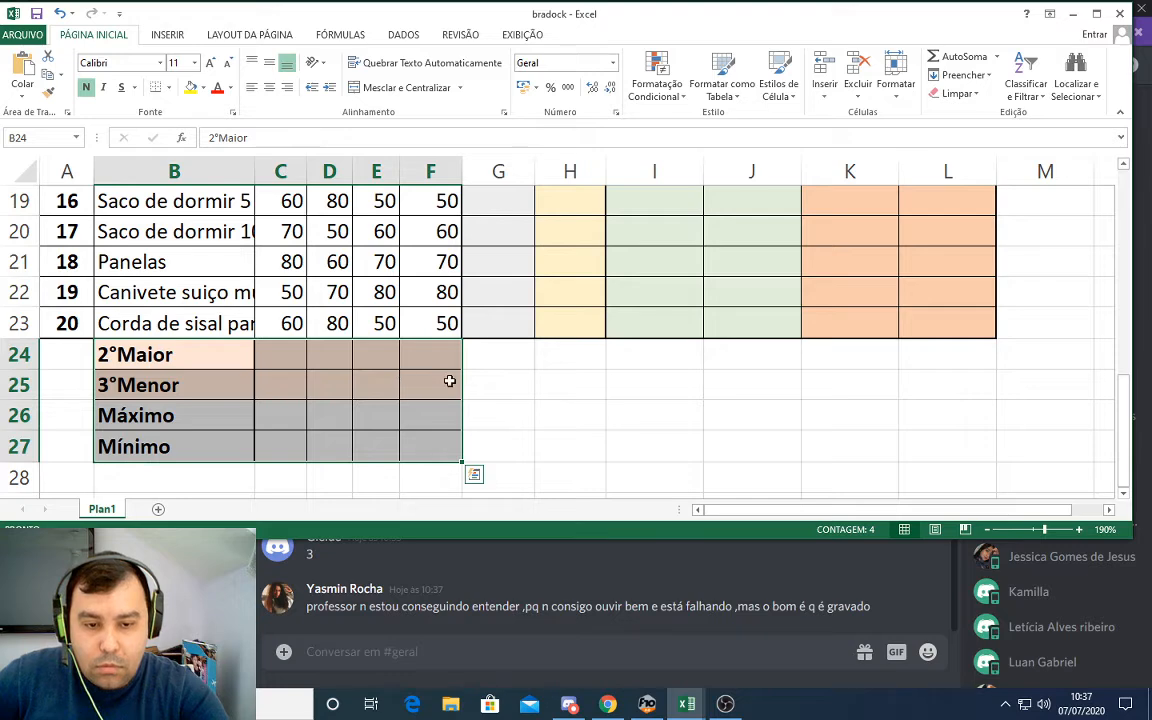
- Auto-fit columns G and H to the Resultado Soma and Resultado Média headings, then select the goal cells H1:H2
scroll(441, 382, up, 6)
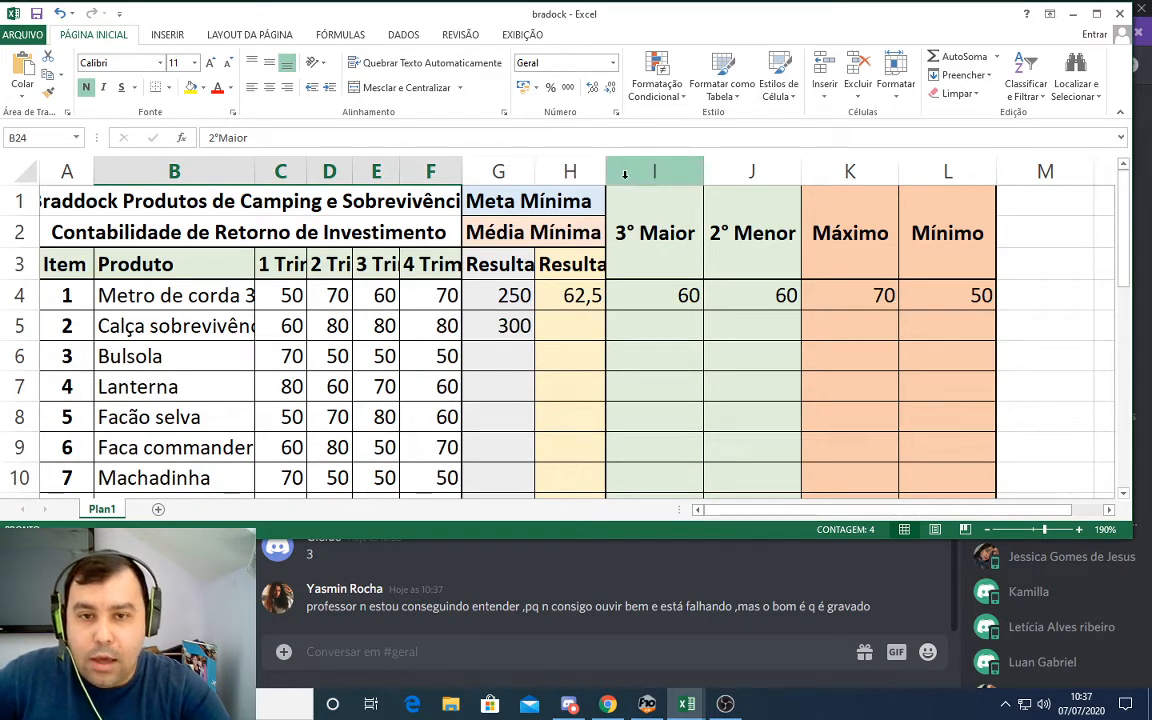
double_click(606, 172)
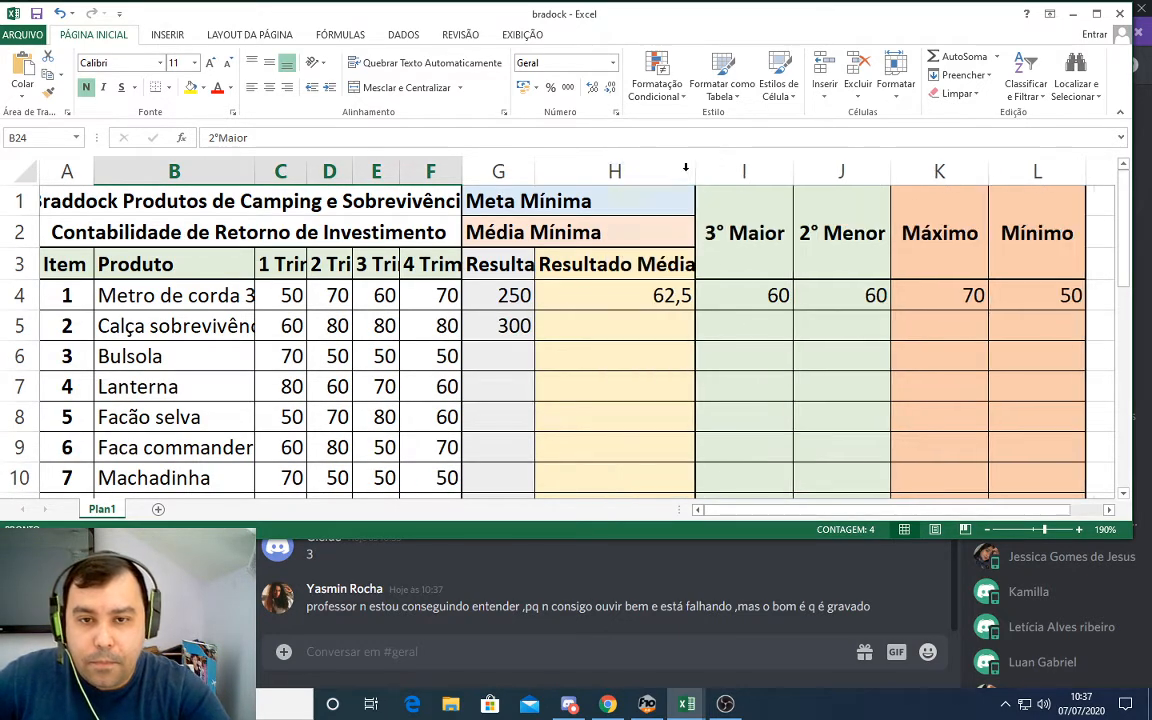
double_click(534, 172)
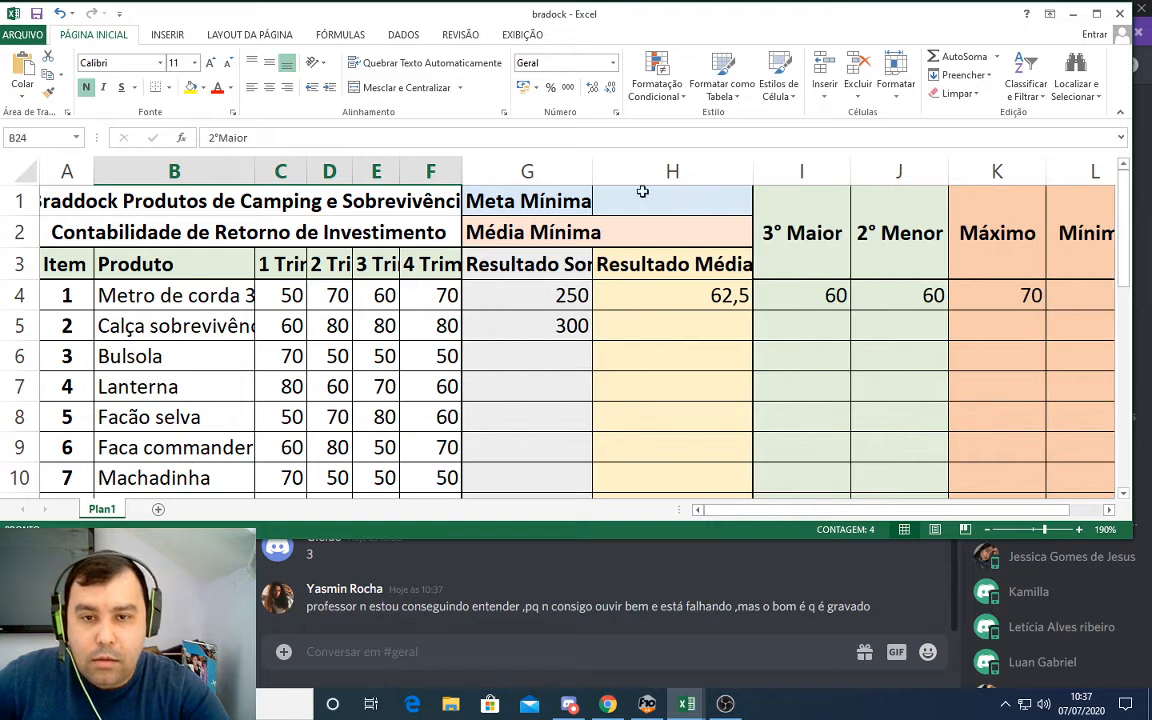
double_click(592, 172)
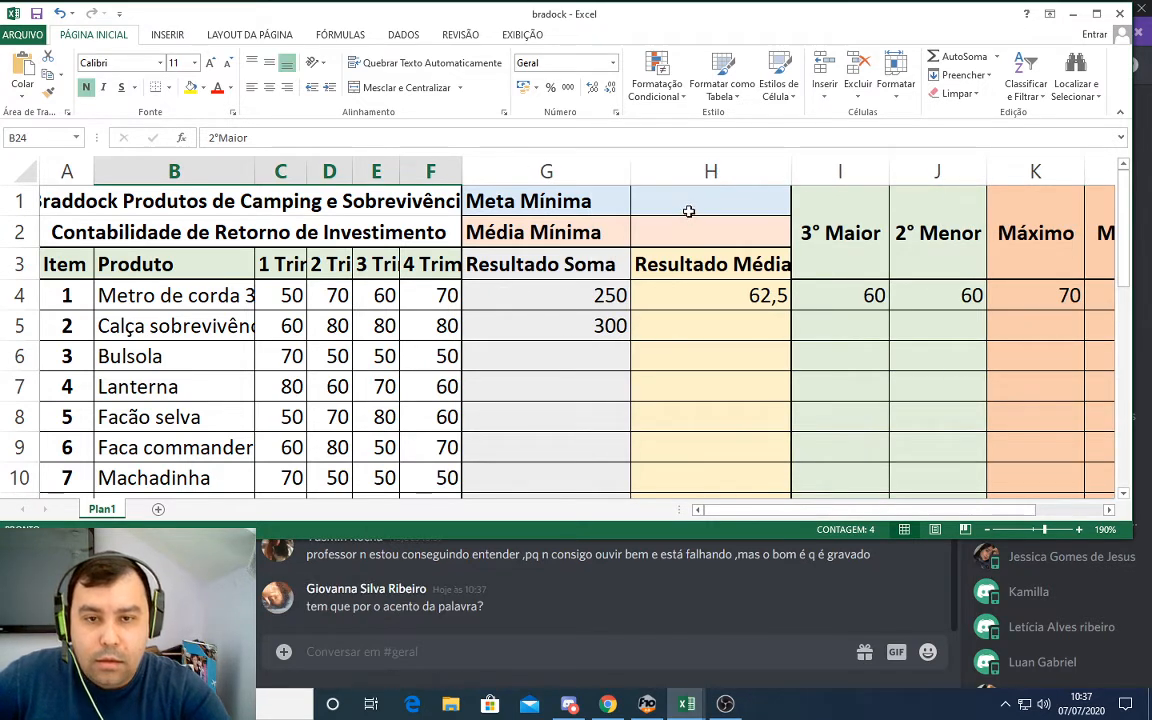
drag(689, 211, 686, 226)
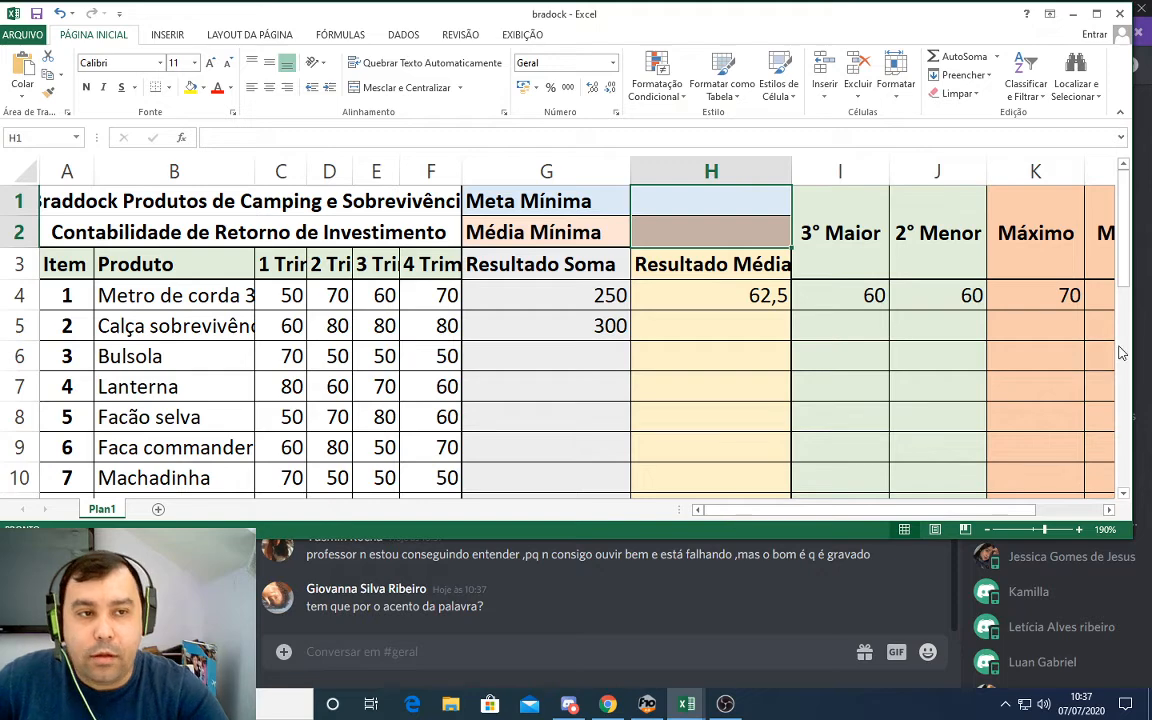
- Maximize the bradock workbook window and zoom out to 130% to show the table through the Mínimo column
double_click(987, 16)
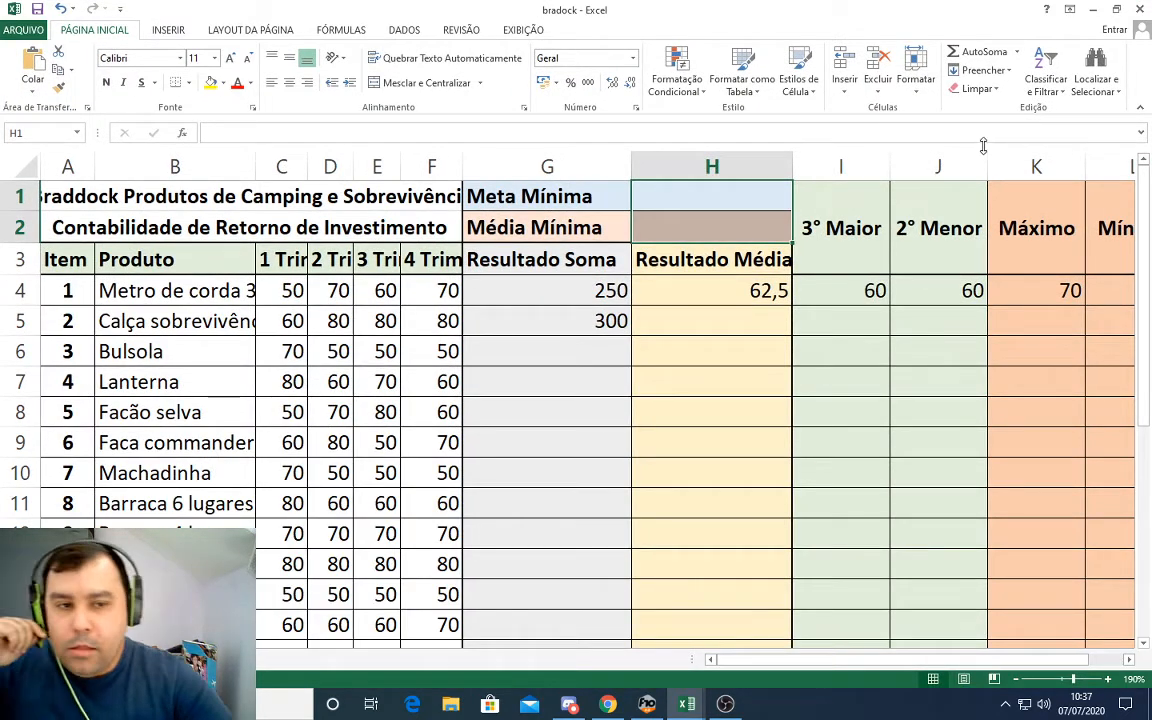
scroll(710, 325, down, 4)
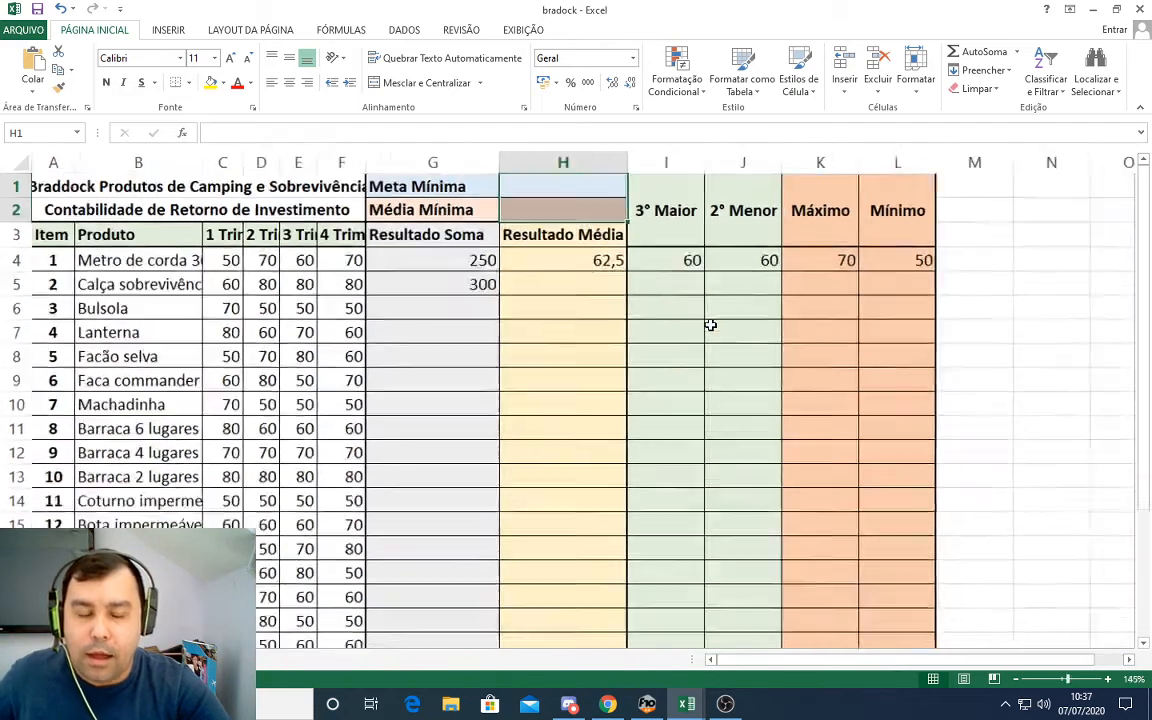
scroll(712, 326, down, 1)
scroll(712, 326, up, 1)
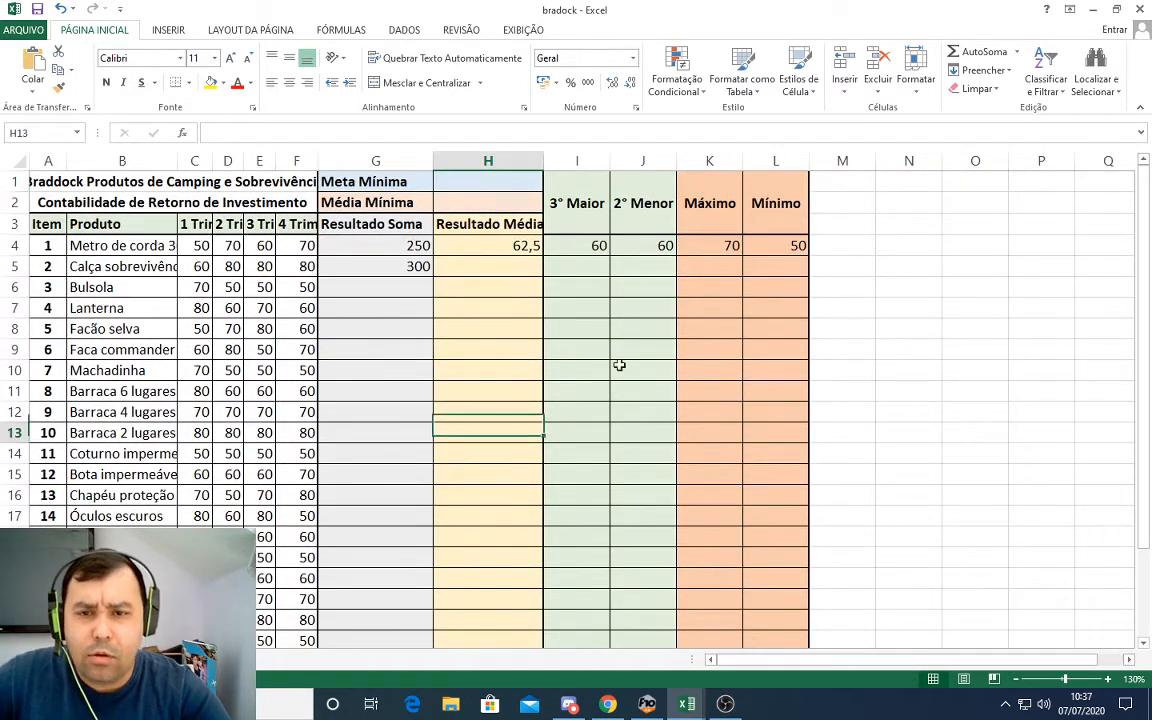
- Check the students' messages in the Discord #geral chat, the Aula 01 activity in Google Classroom and the bradock table
click(1086, 12)
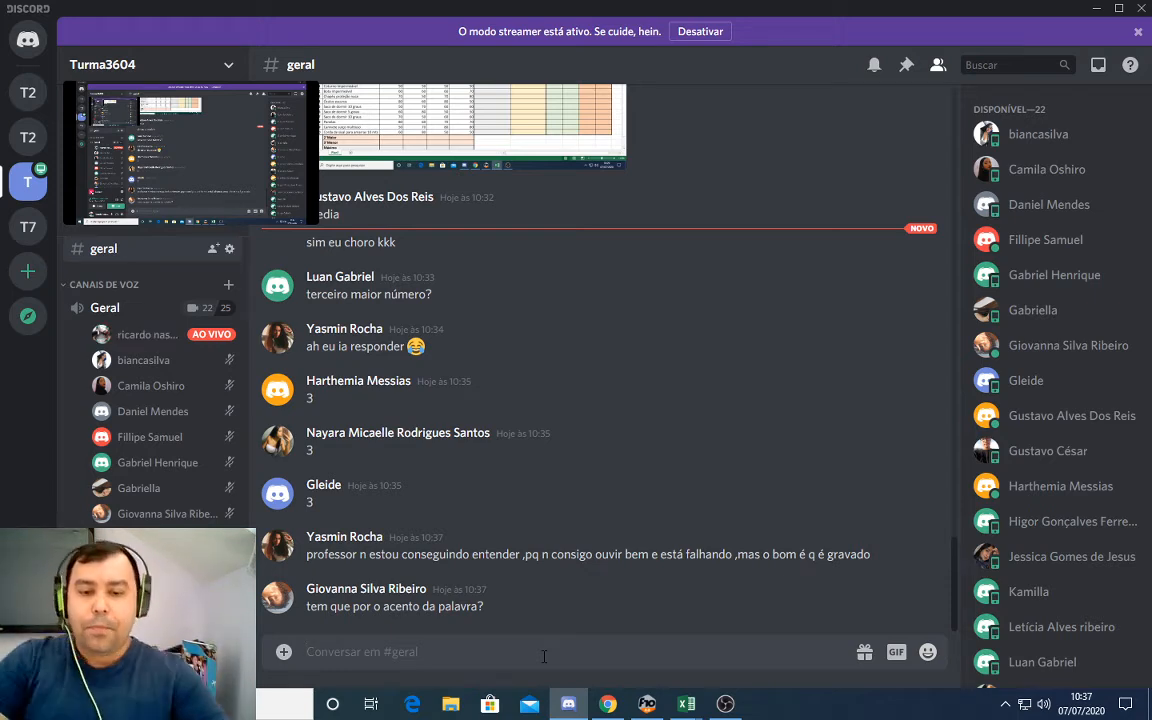
mouse_move(687, 706)
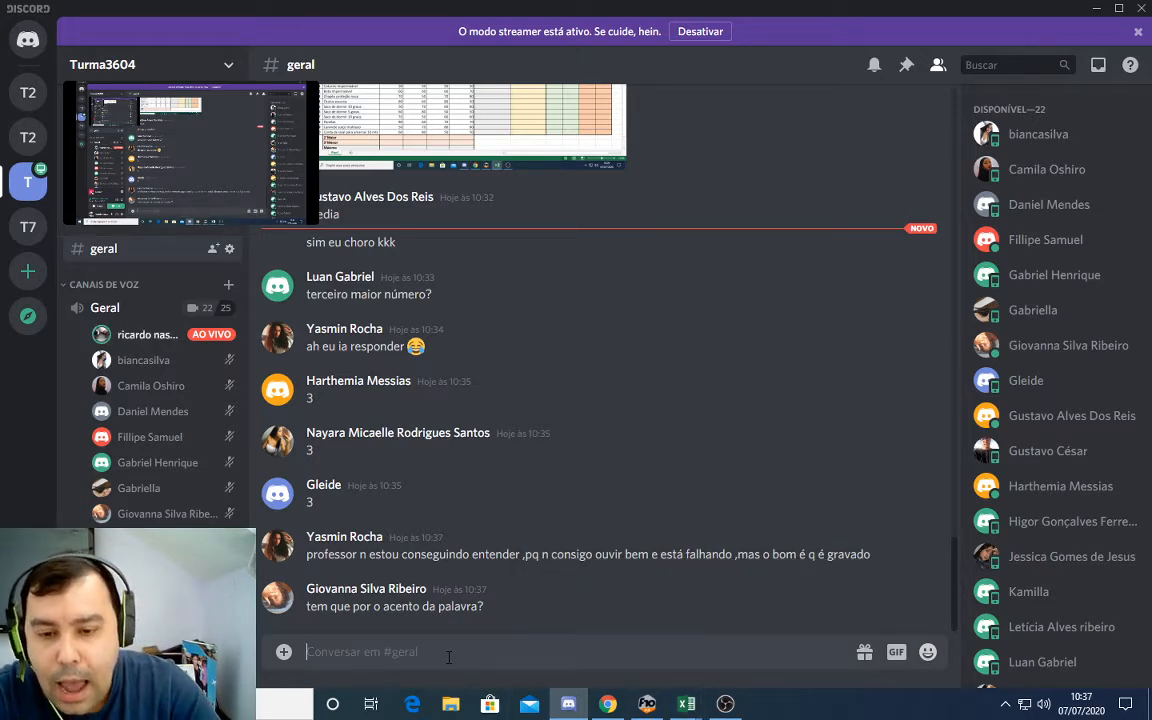
click(612, 706)
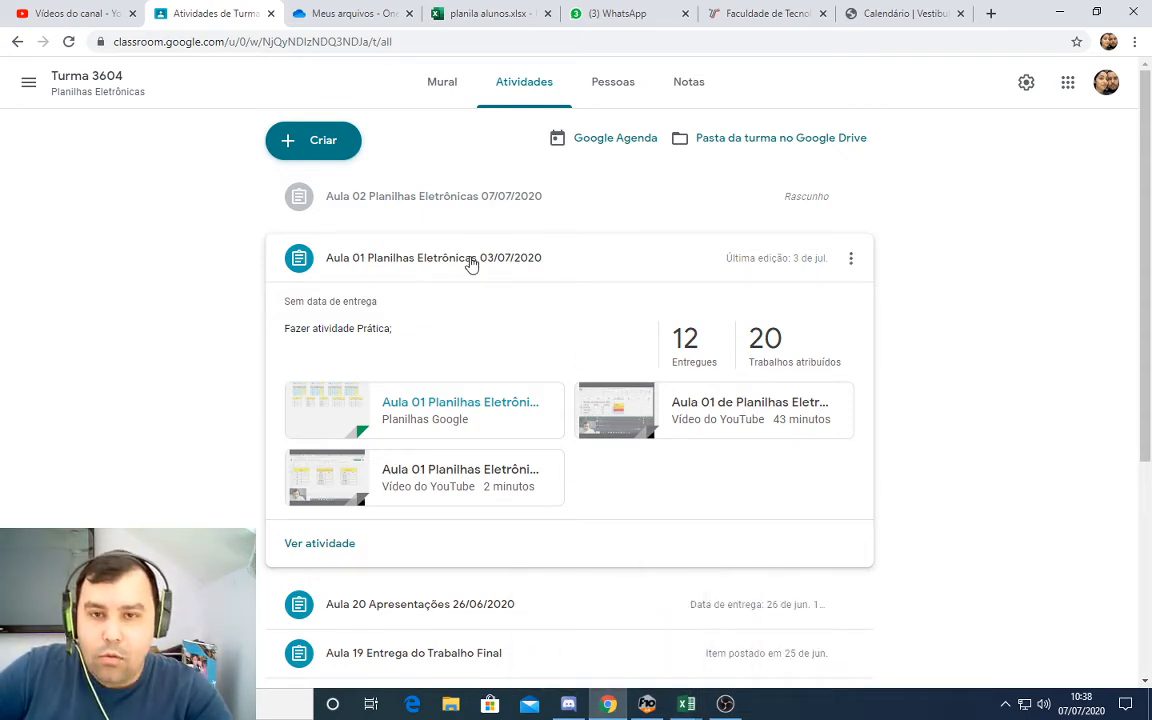
click(688, 705)
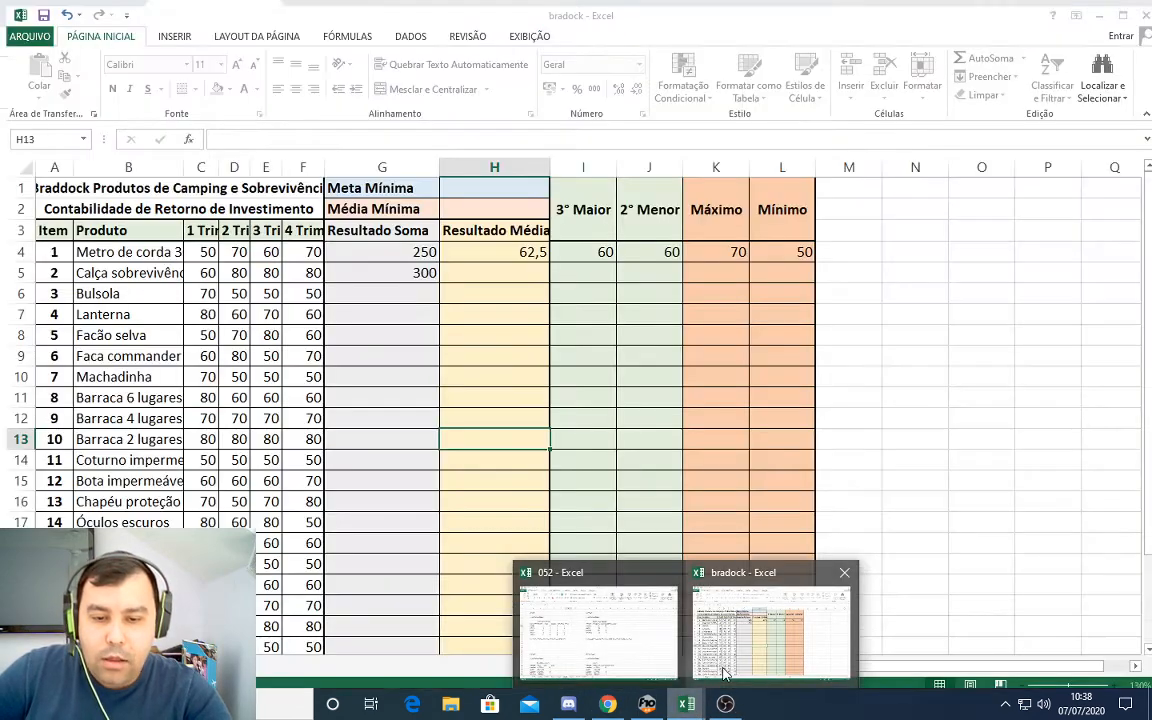
mouse_move(568, 704)
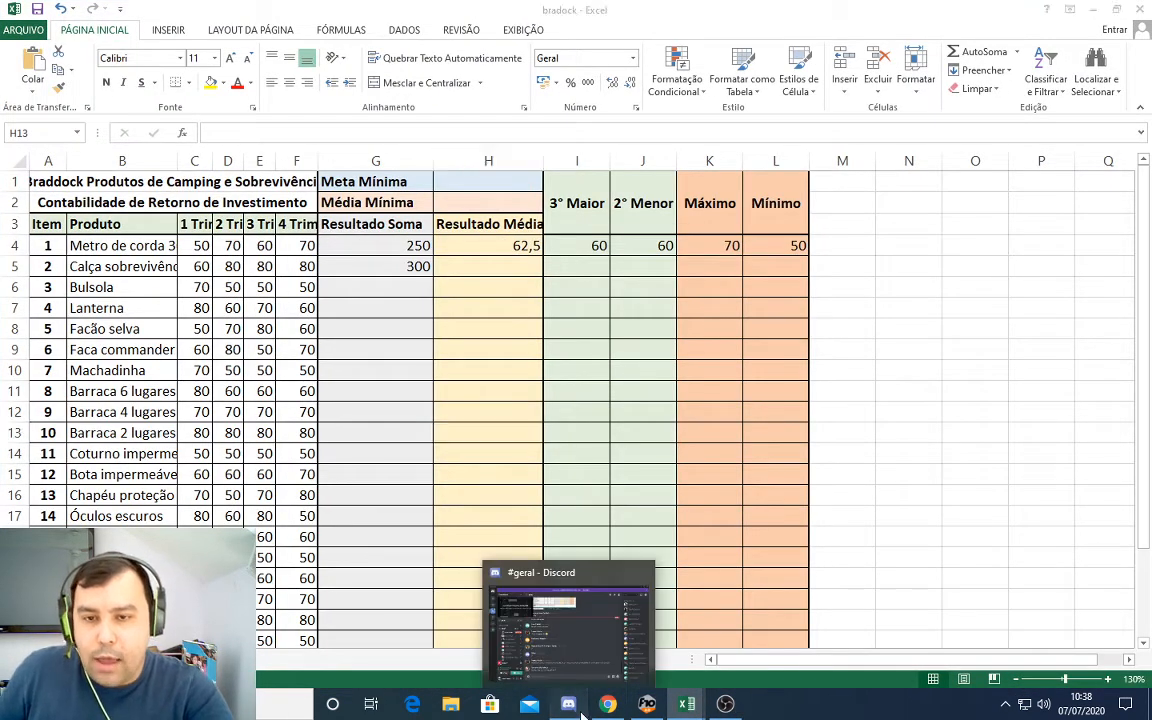
click(585, 597)
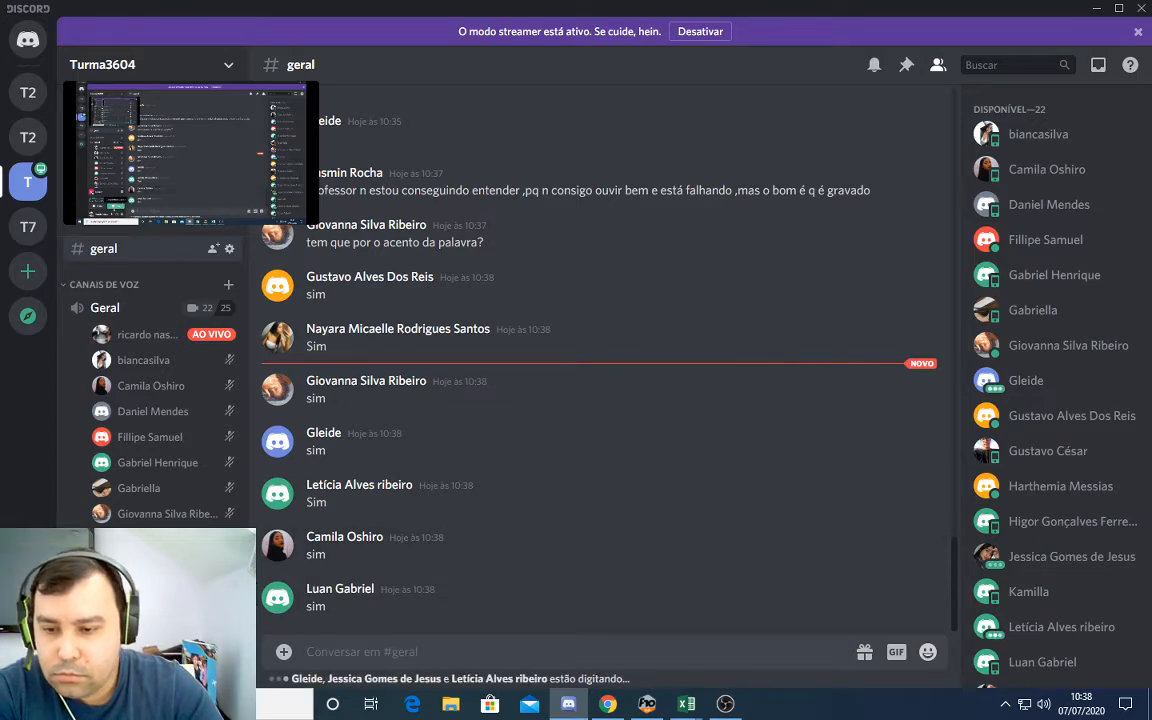
click(725, 705)
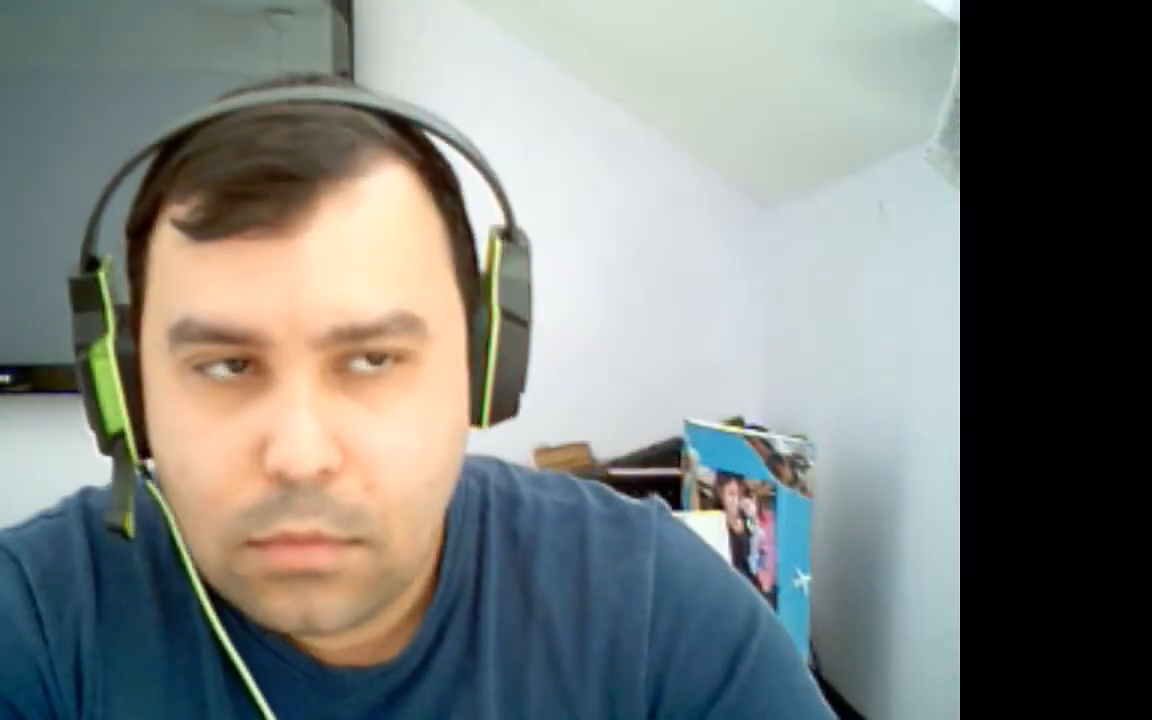
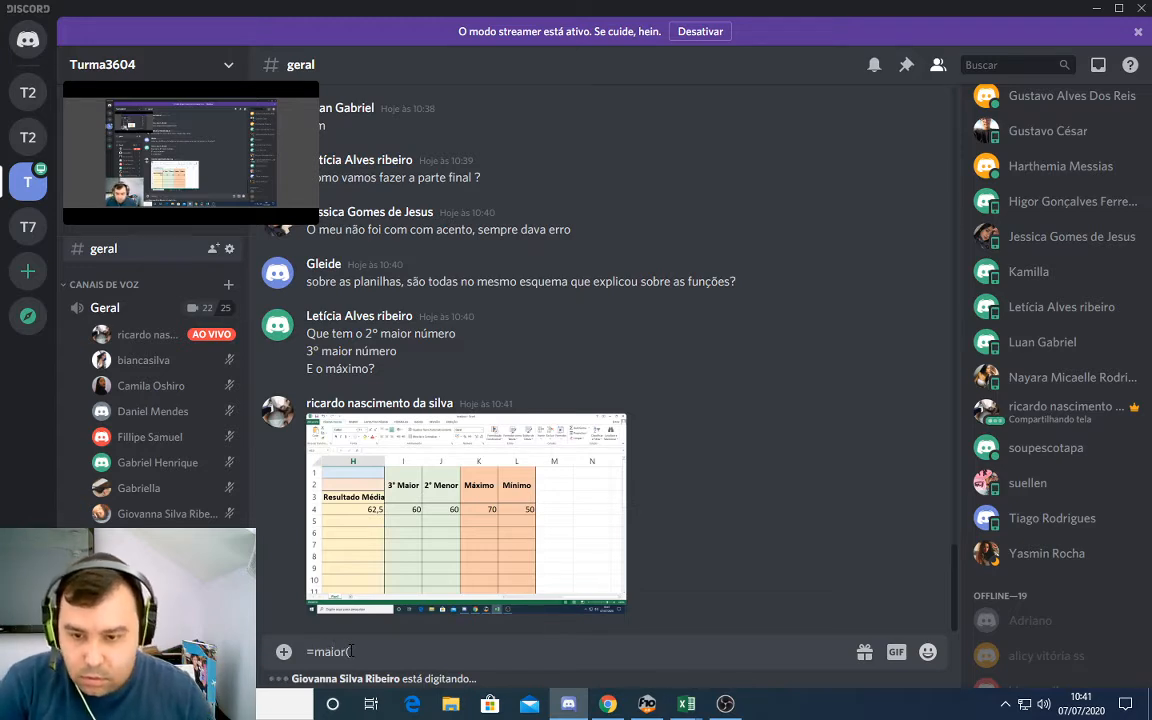
- Post the function names =maior() and =Menor() as two messages in the #geral chat
text())
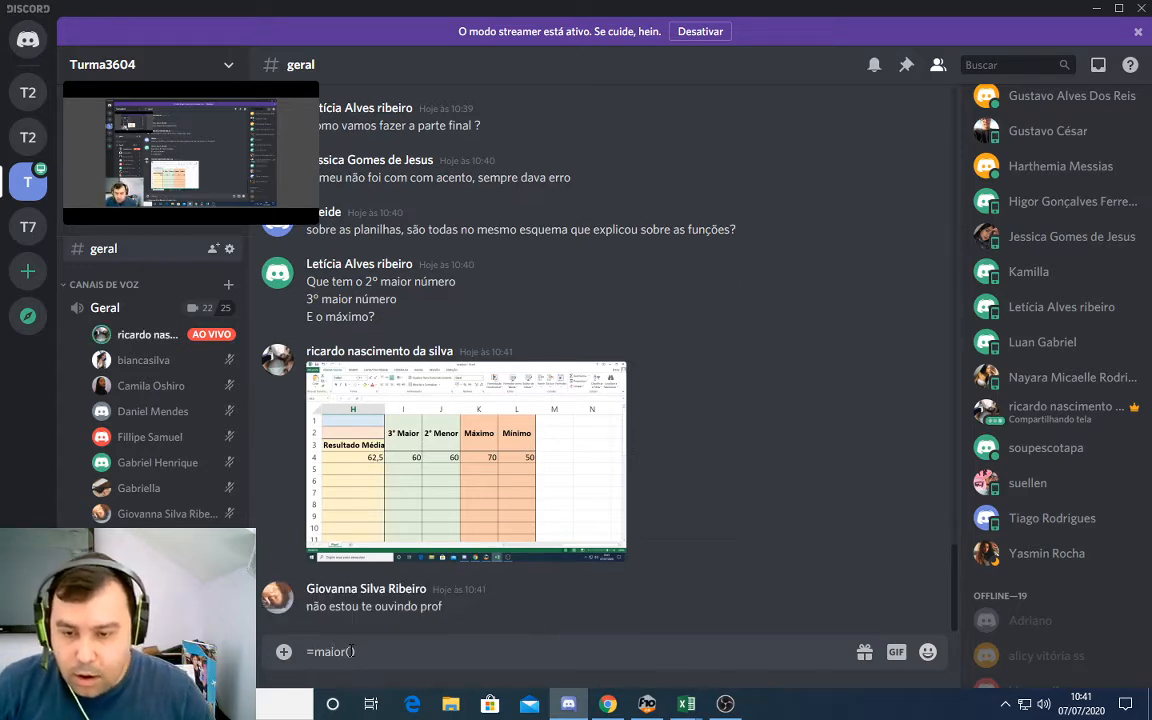
key(Return)
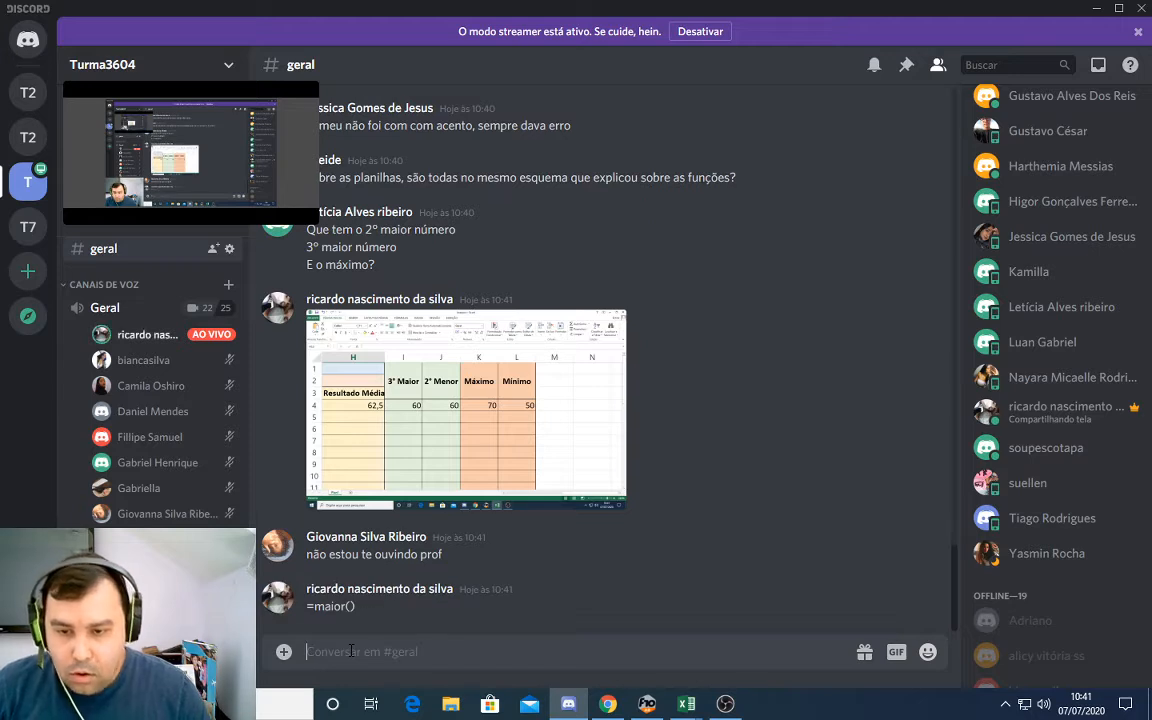
text(=Menor()
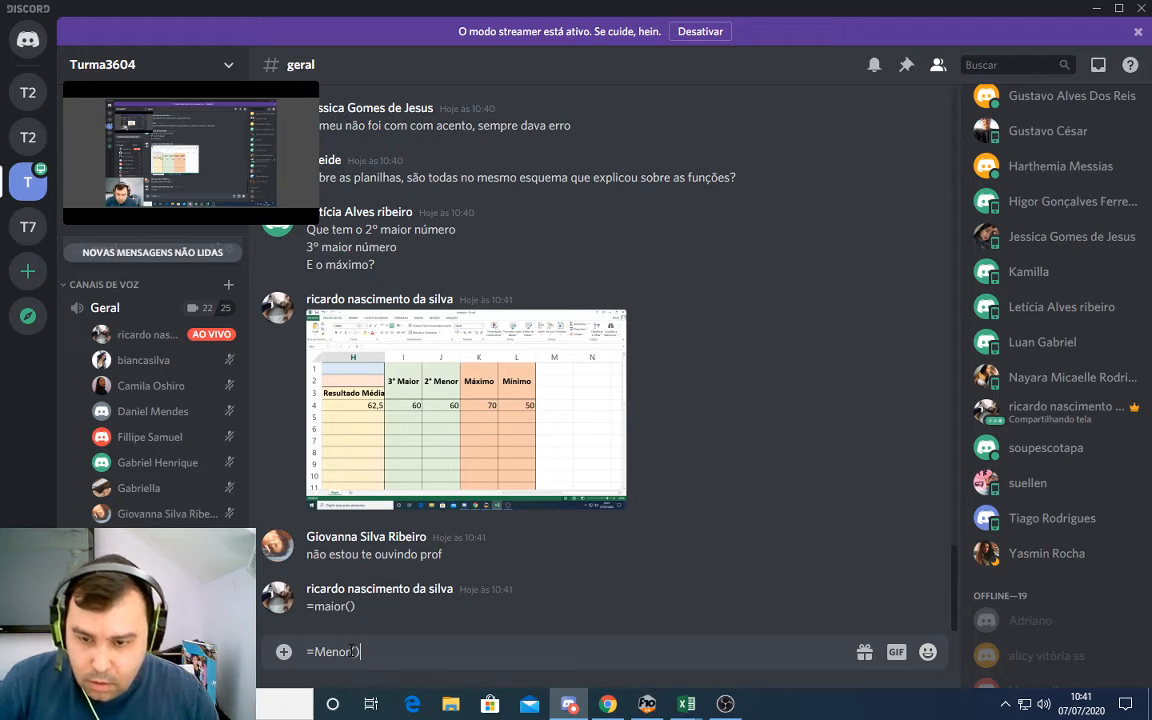
text())
key(Return)
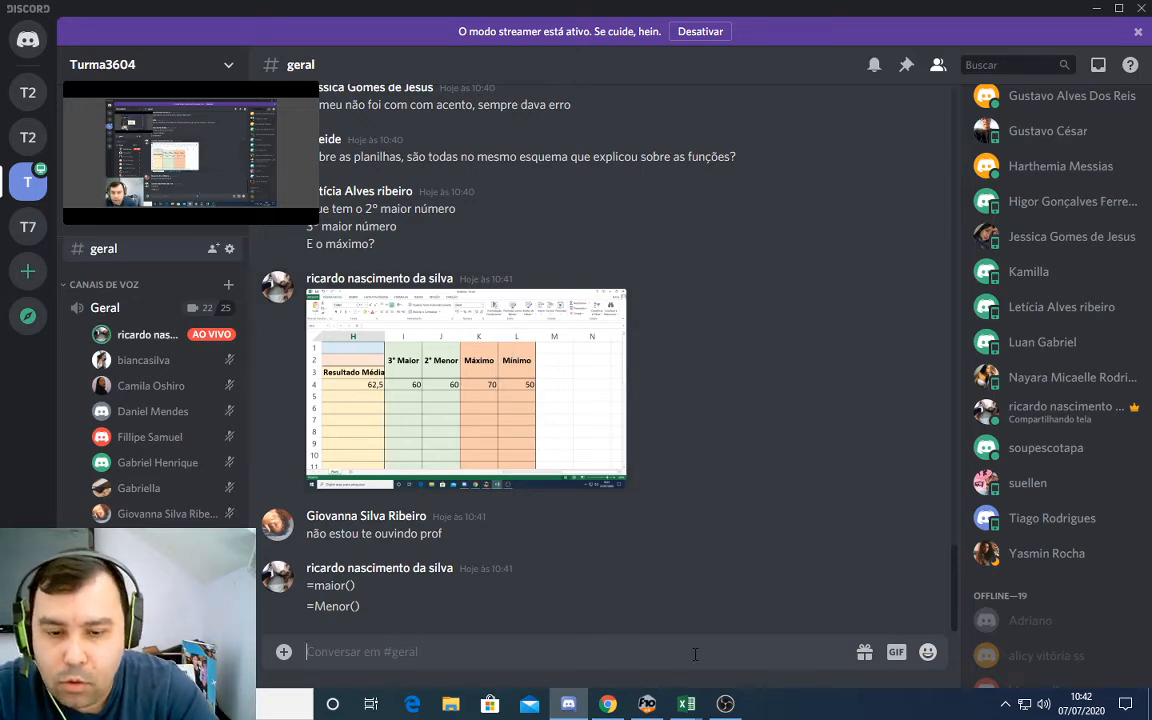
- Display the =MAIOR(C4:F4;3) formula in I4 of the Excel workbook and post a screenshot of it in the Discord #geral chat
mouse_move(695, 712)
click(765, 635)
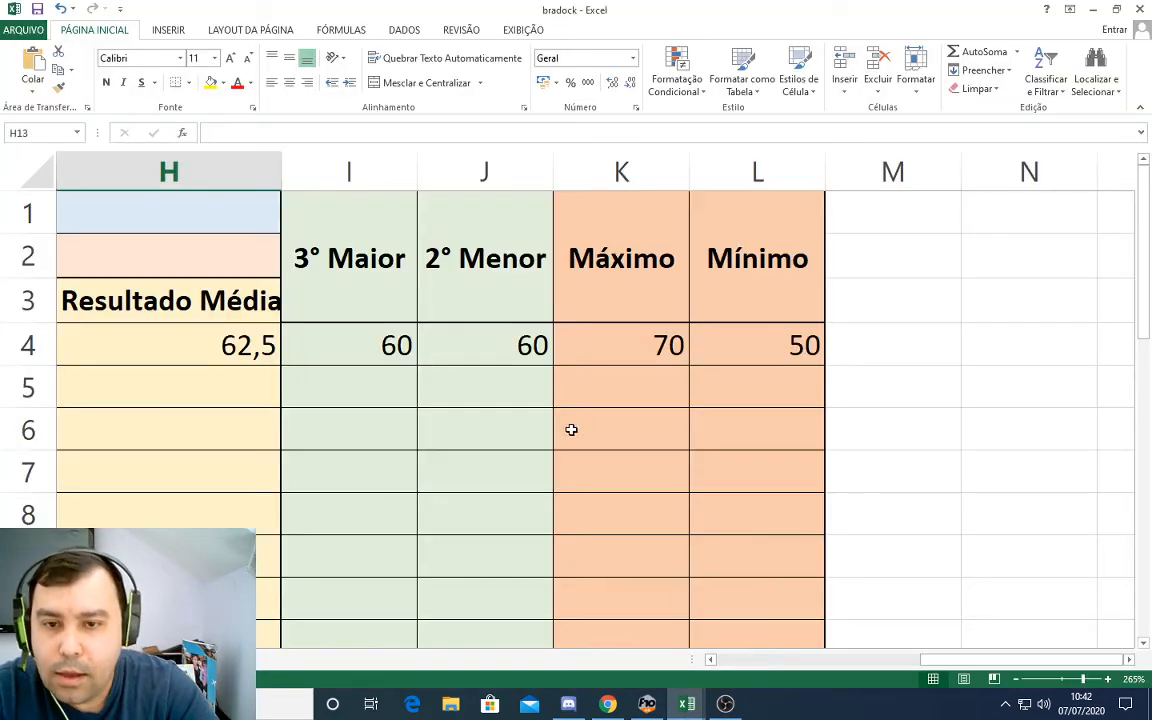
drag(399, 263, 381, 284)
click(484, 281)
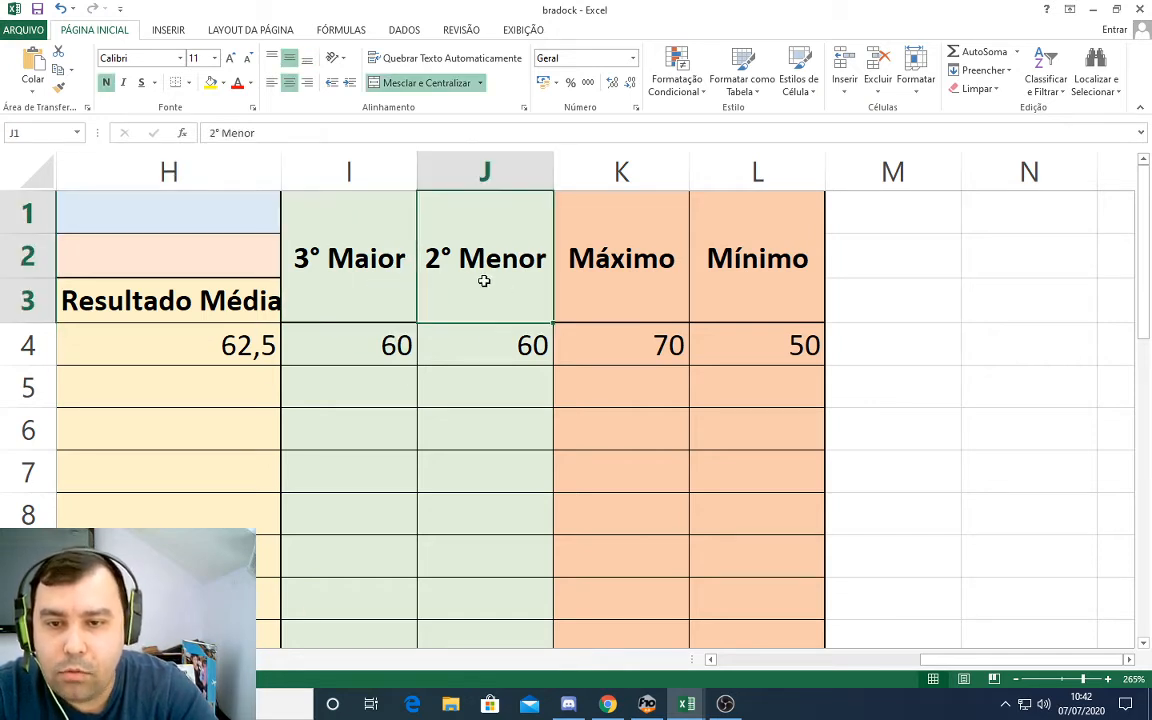
click(366, 283)
click(368, 337)
double_click(340, 345)
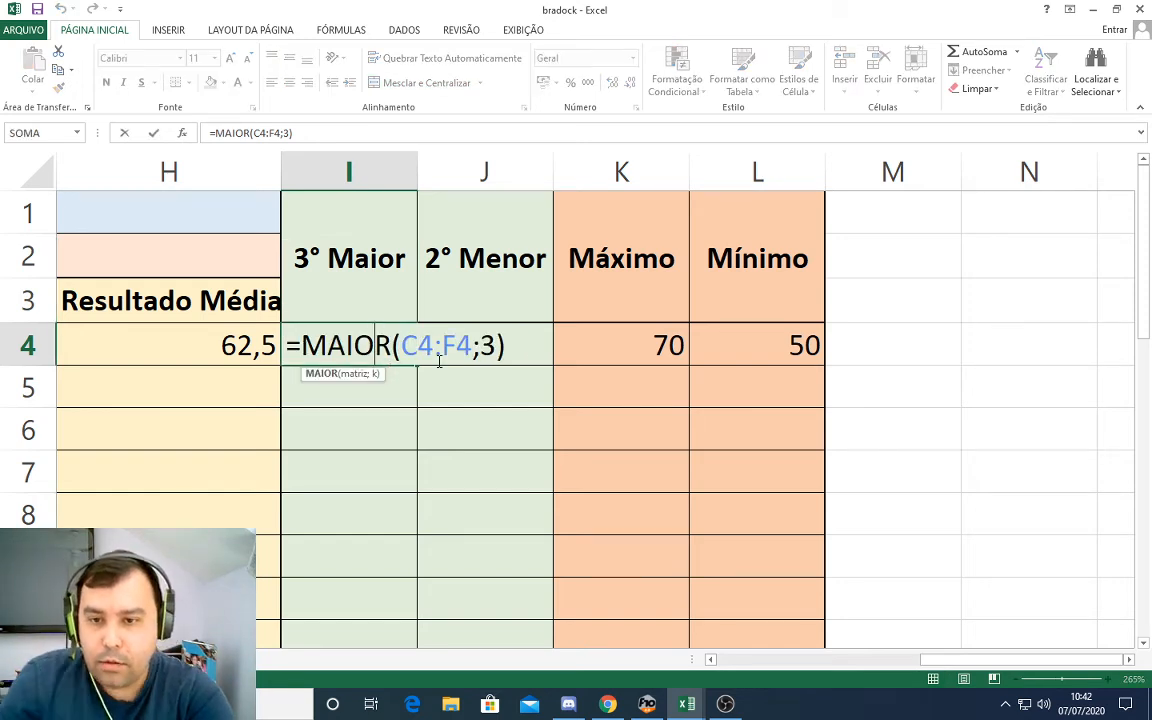
key(alt+Tab)
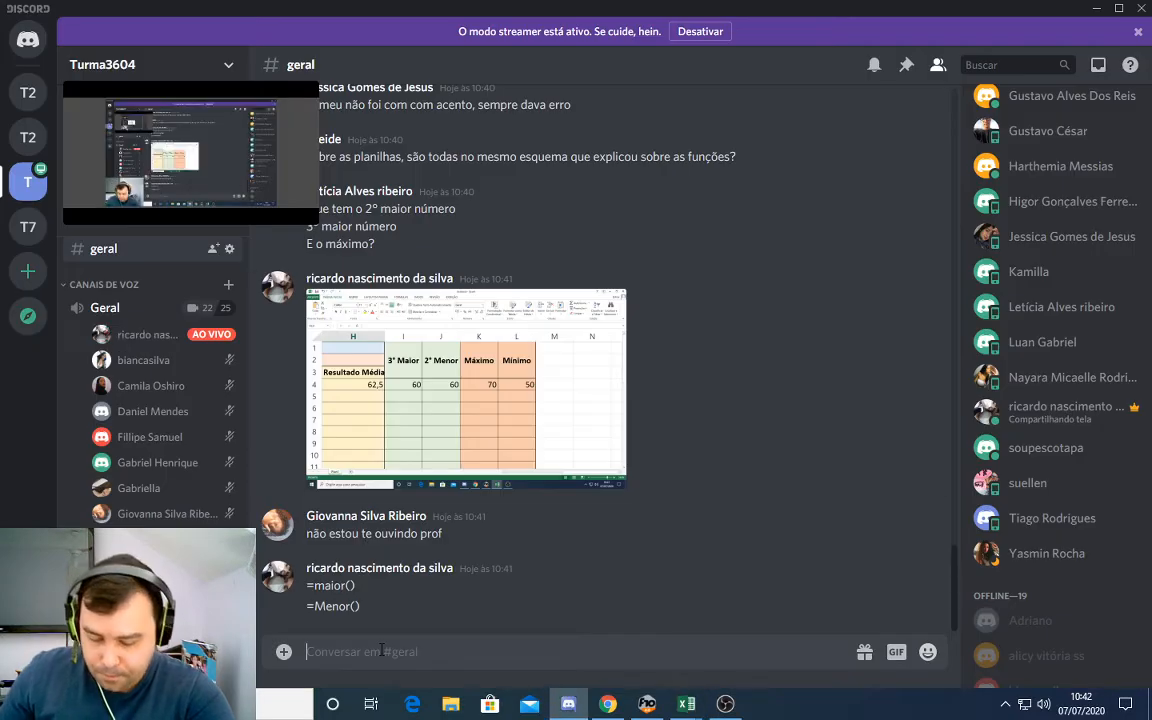
key(ctrl+v)
key(Return)
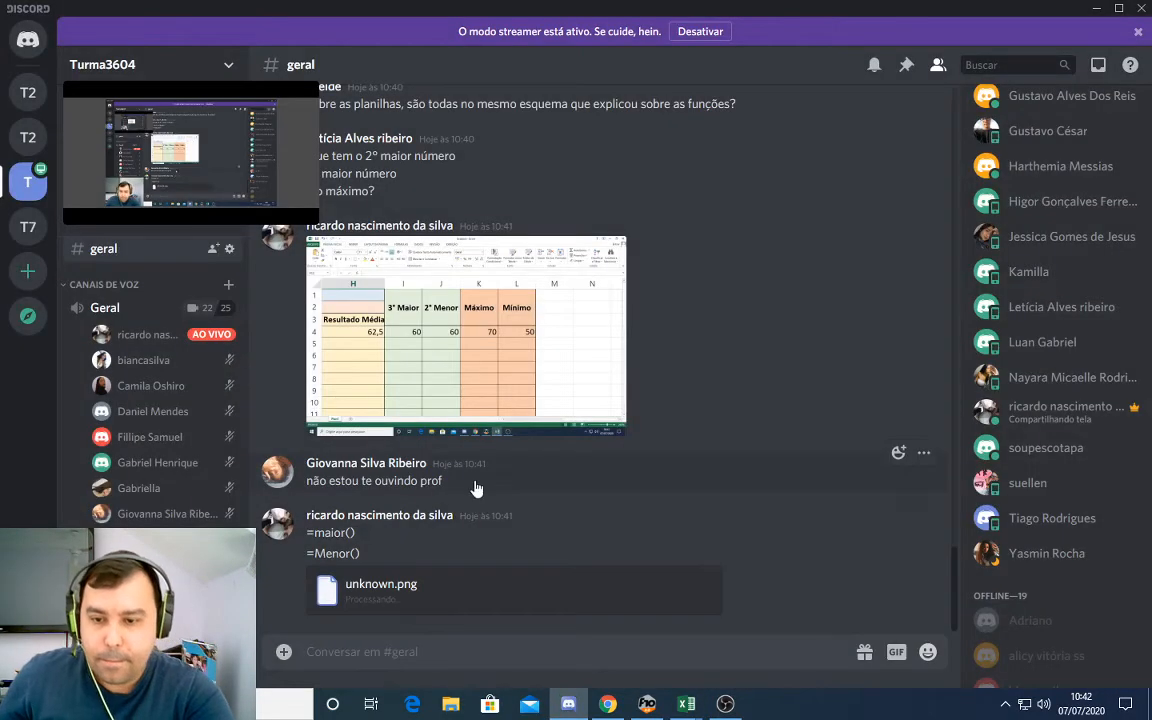
key(alt+Tab)
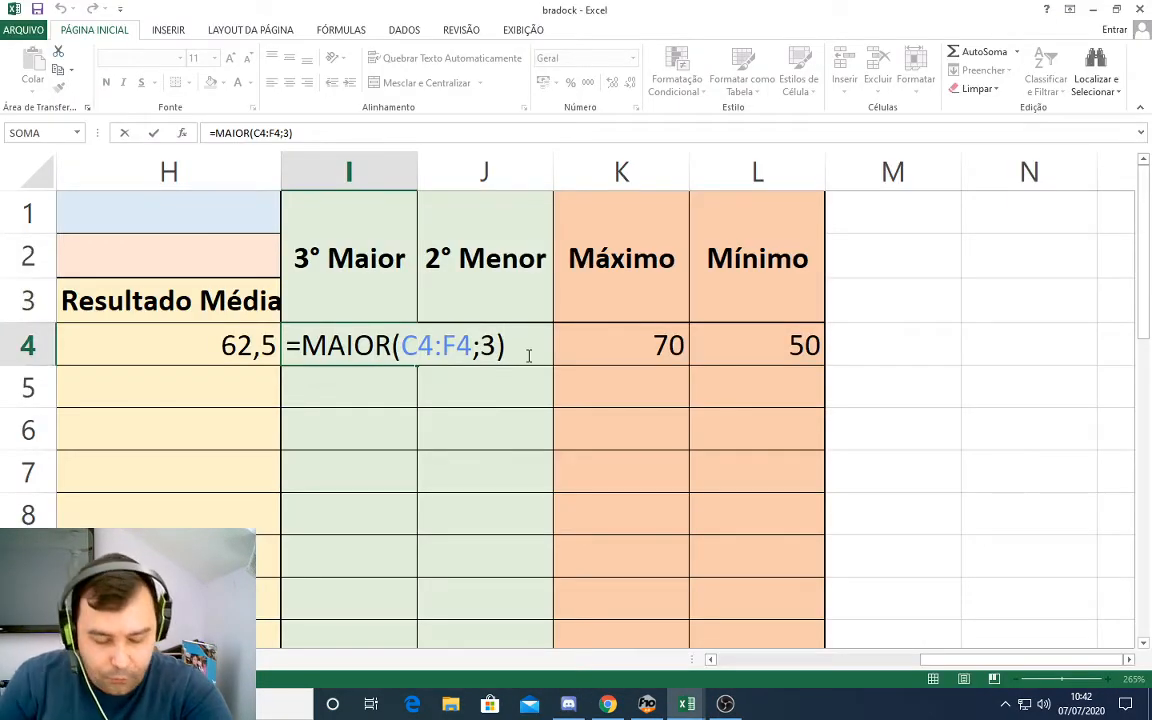
key(Return)
- Display the =MENOR(C4:F4;2) formula in J4 and post a screenshot of it in the Discord #geral chat
double_click(506, 339)
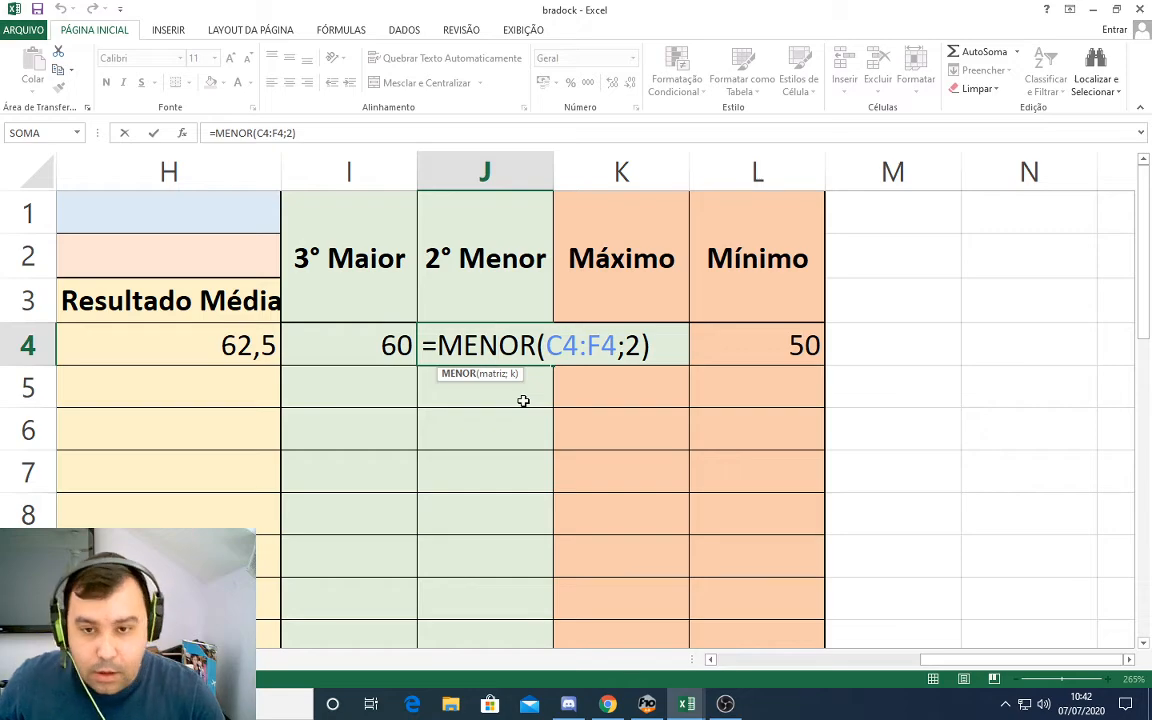
key(alt+Tab)
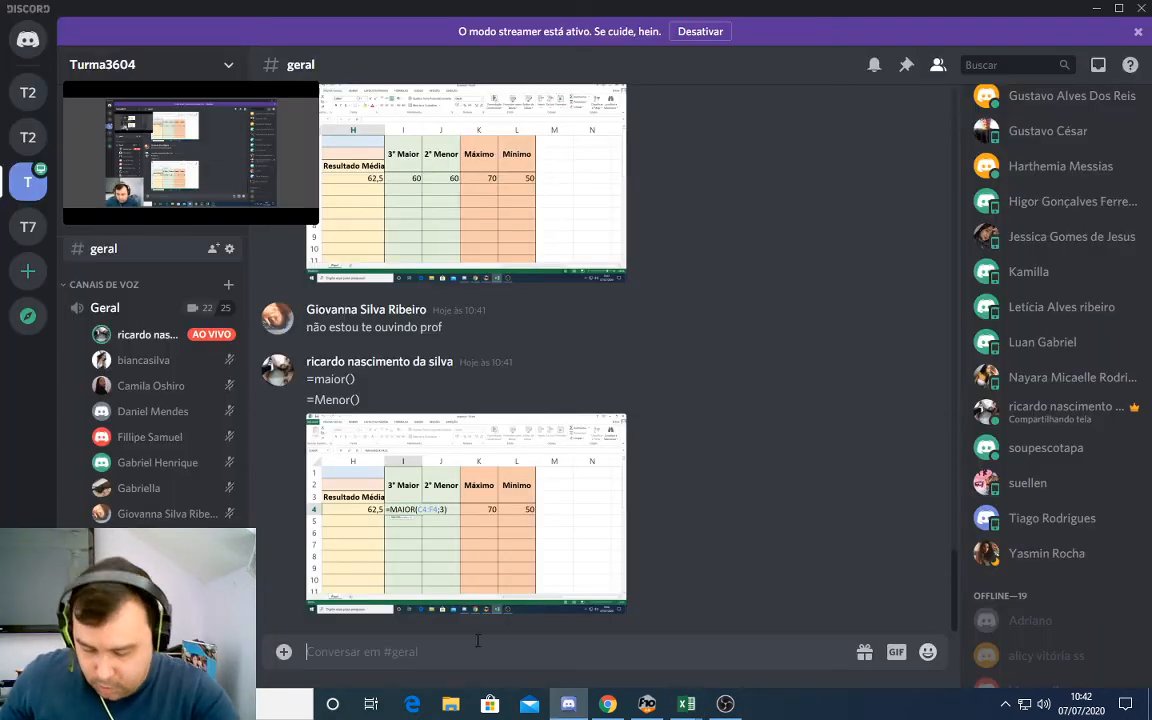
key(ctrl+v)
key(Return)
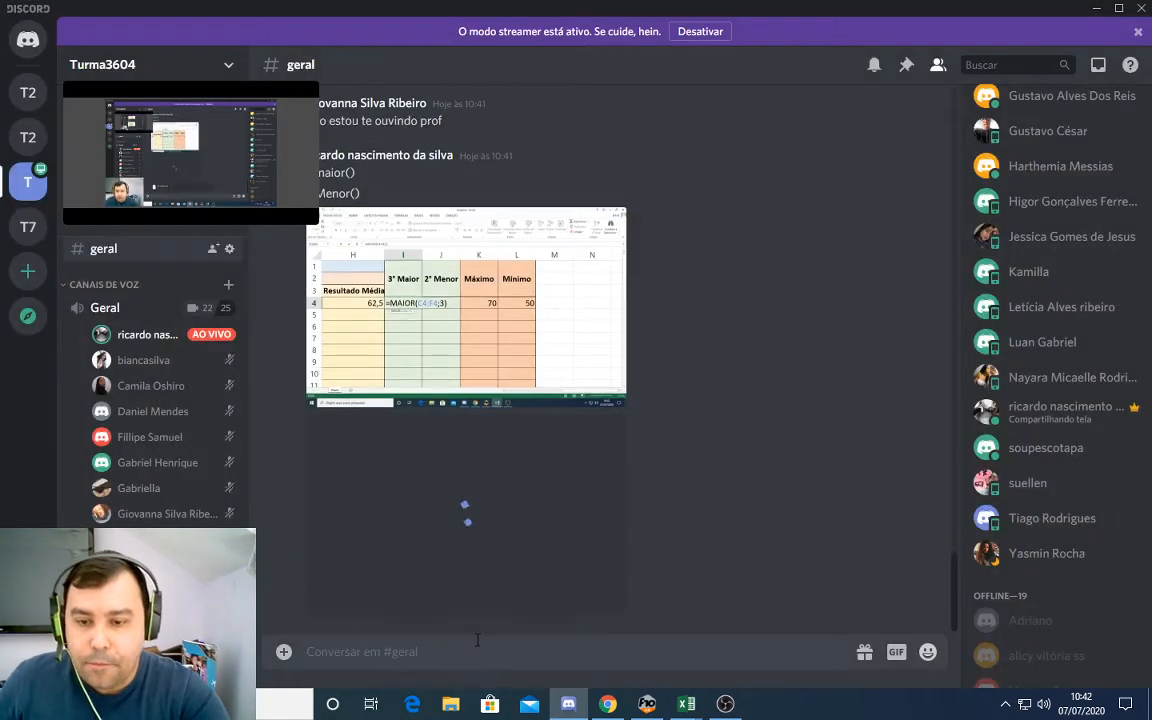
key(alt+Tab)
key(Return)
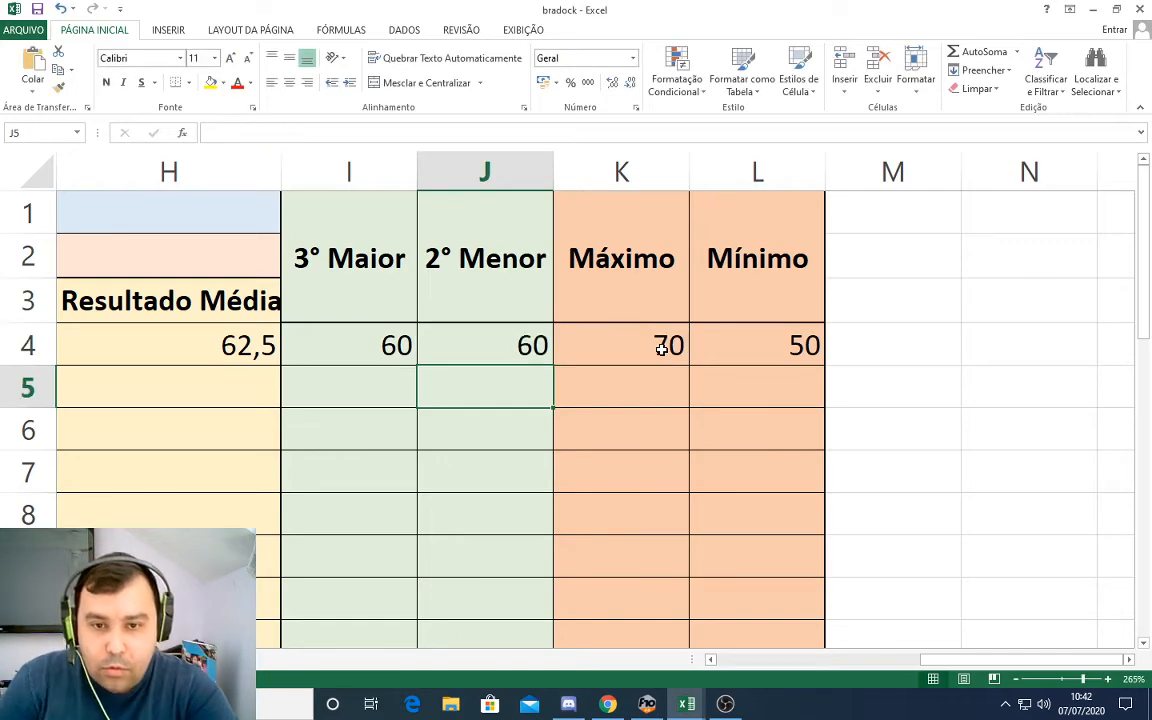
- Display the =MÁXIMO(C4:F4) formula in K4 and post a screenshot of it in the Discord #geral chat
double_click(660, 349)
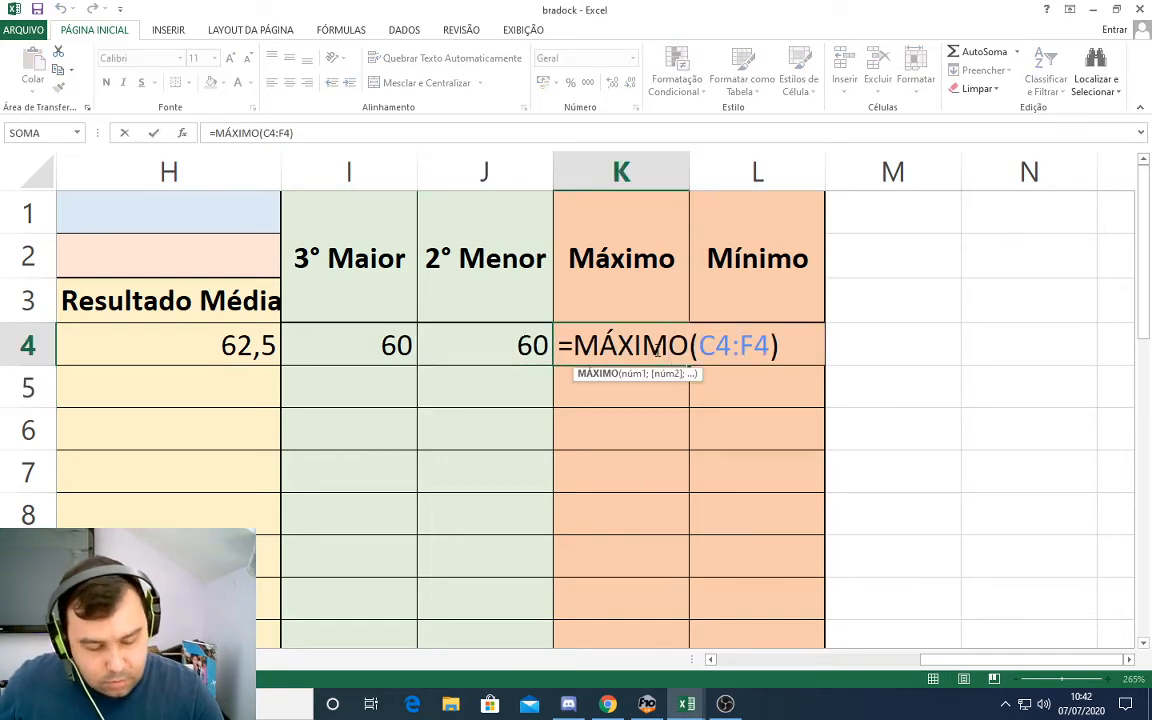
key(alt+Tab)
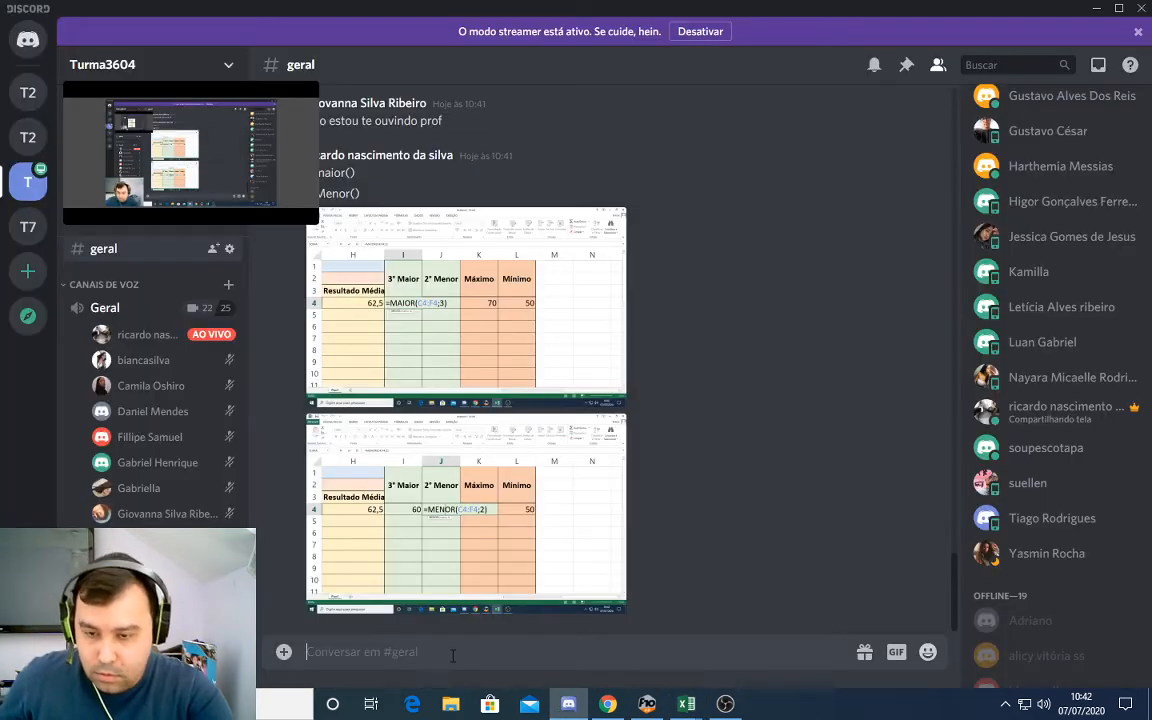
key(ctrl+v)
key(Return)
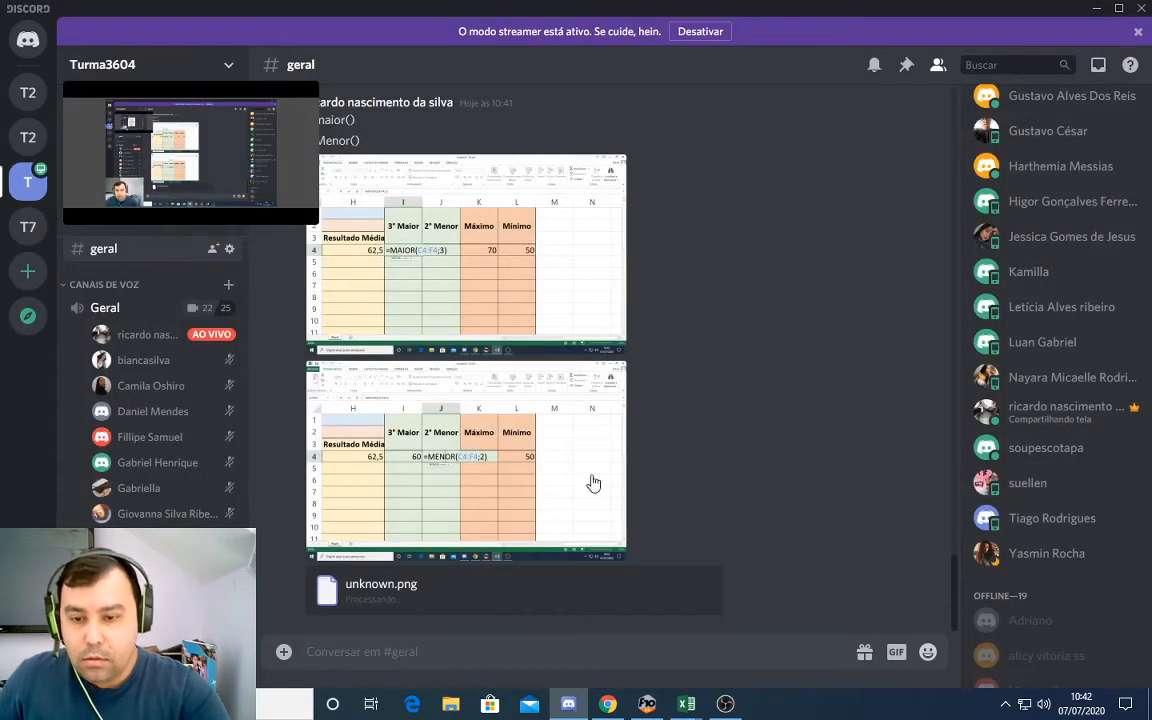
key(alt+Tab)
key(Return)
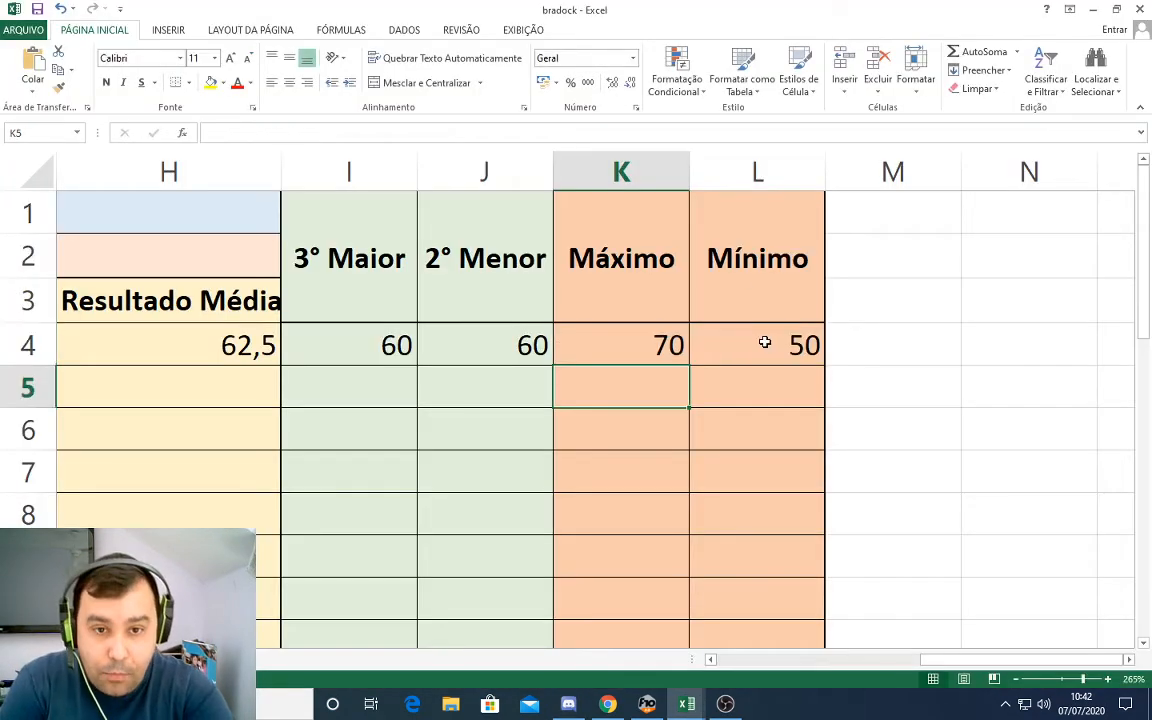
- Display the =MÍNIMO(C4:F4) formula in L4, post a screenshot of it in the Discord #geral chat, and close the cell in the bradock workbook
double_click(769, 345)
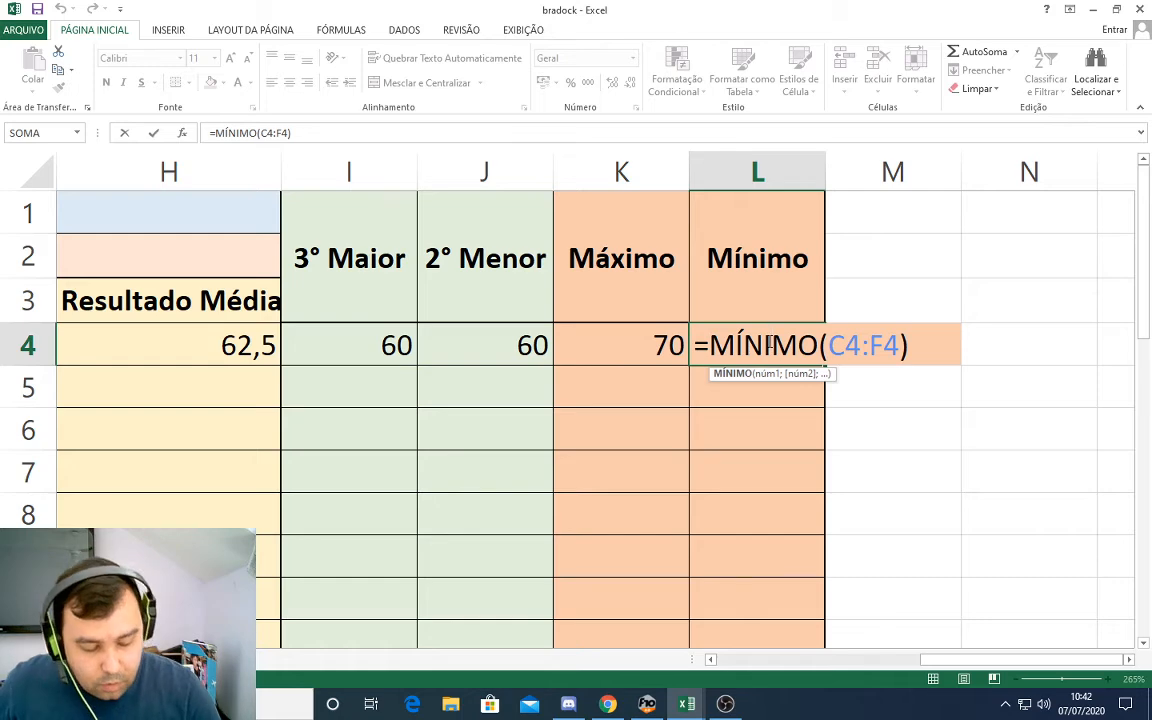
key(alt+Tab)
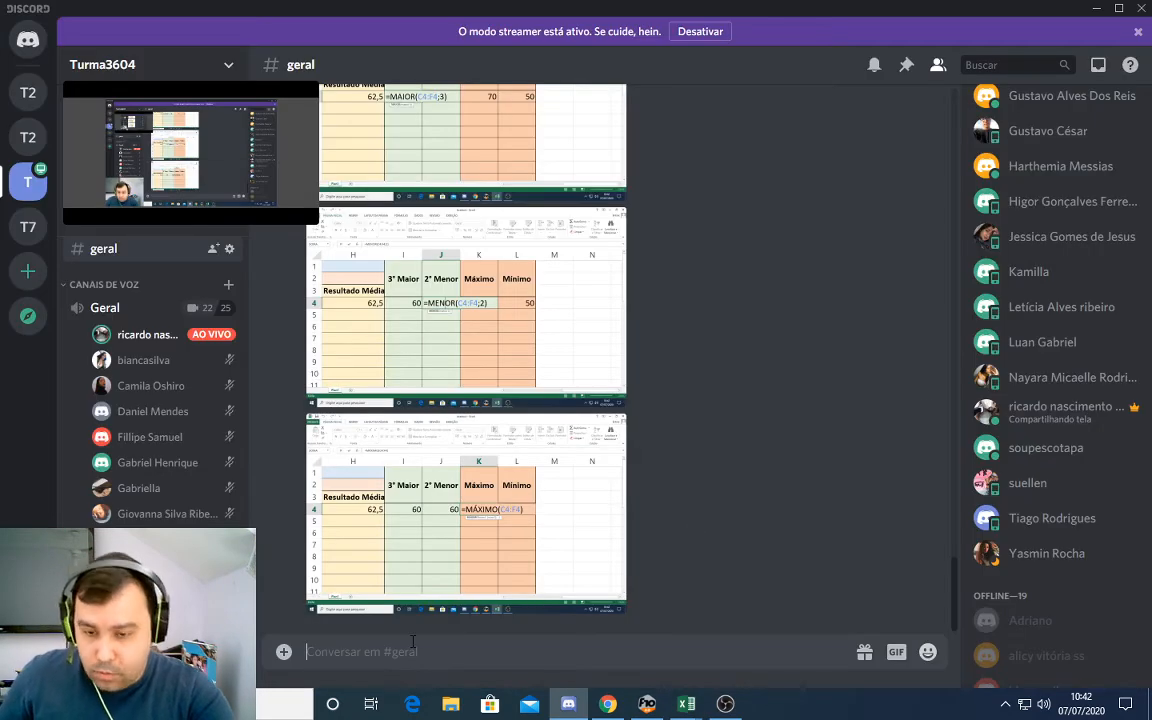
key(ctrl+v)
key(Return)
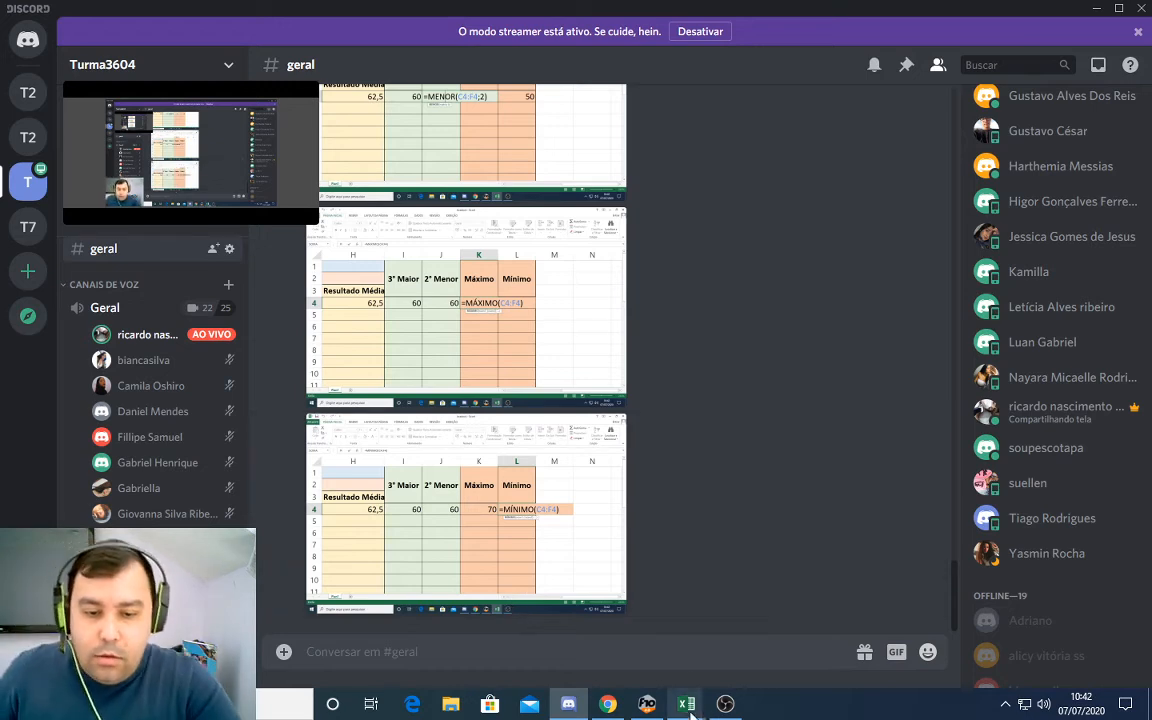
mouse_move(690, 712)
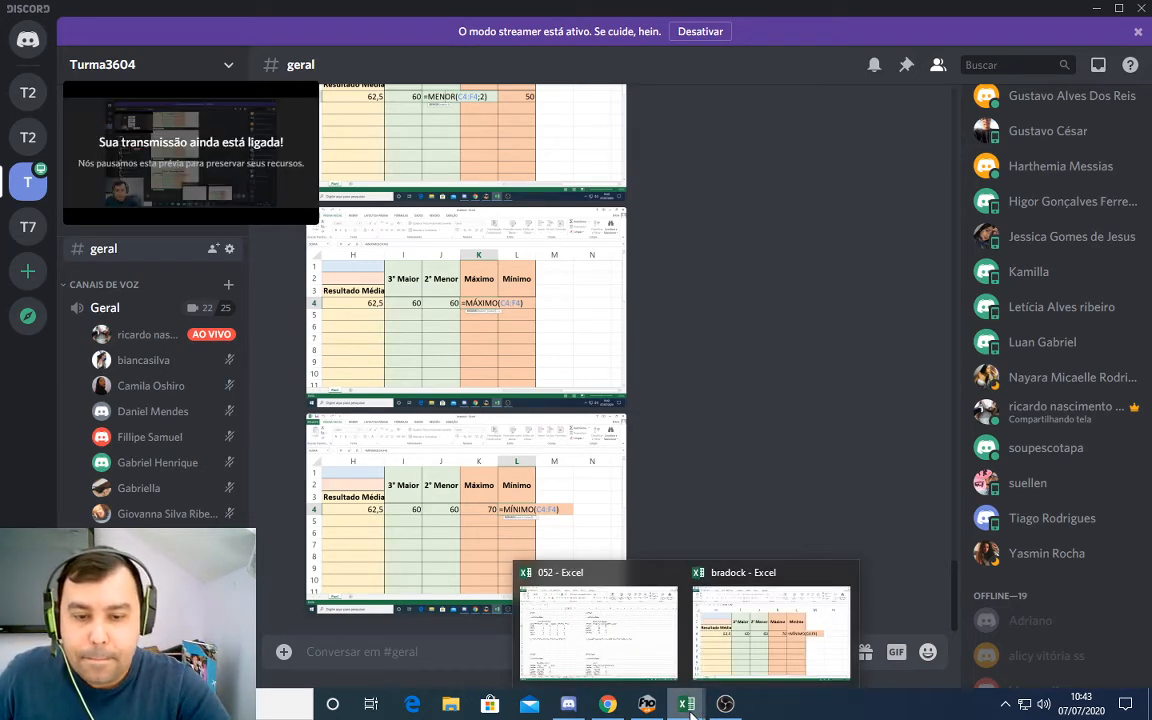
click(705, 615)
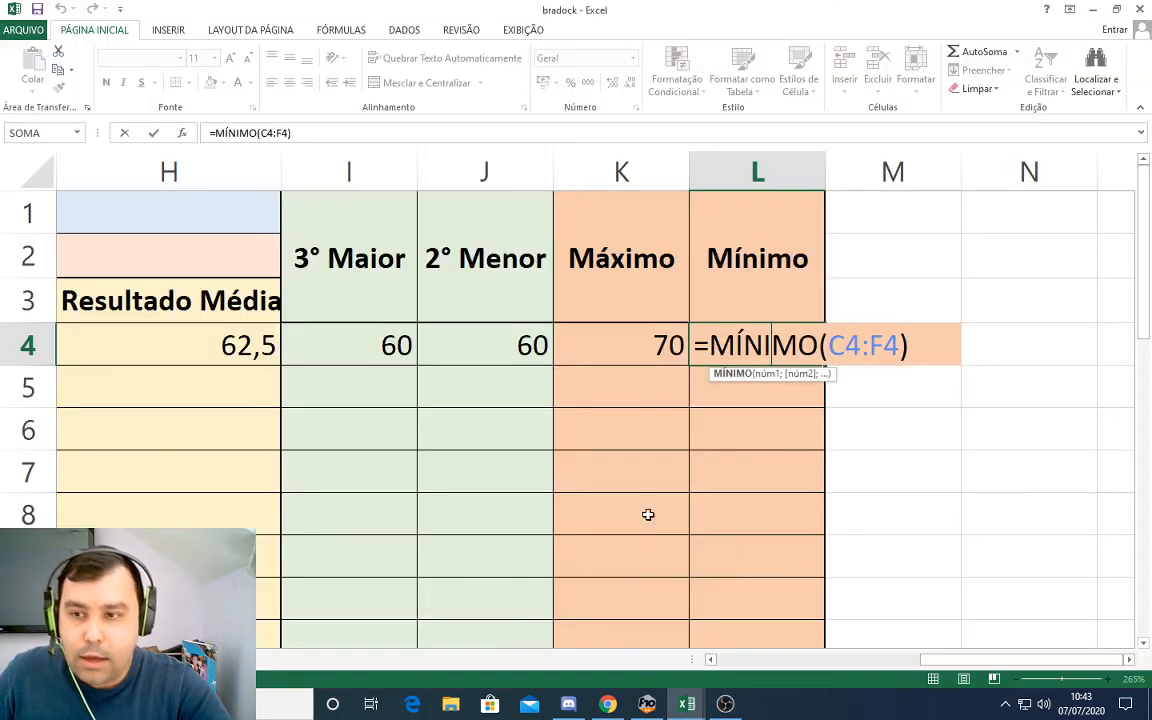
key(Return)
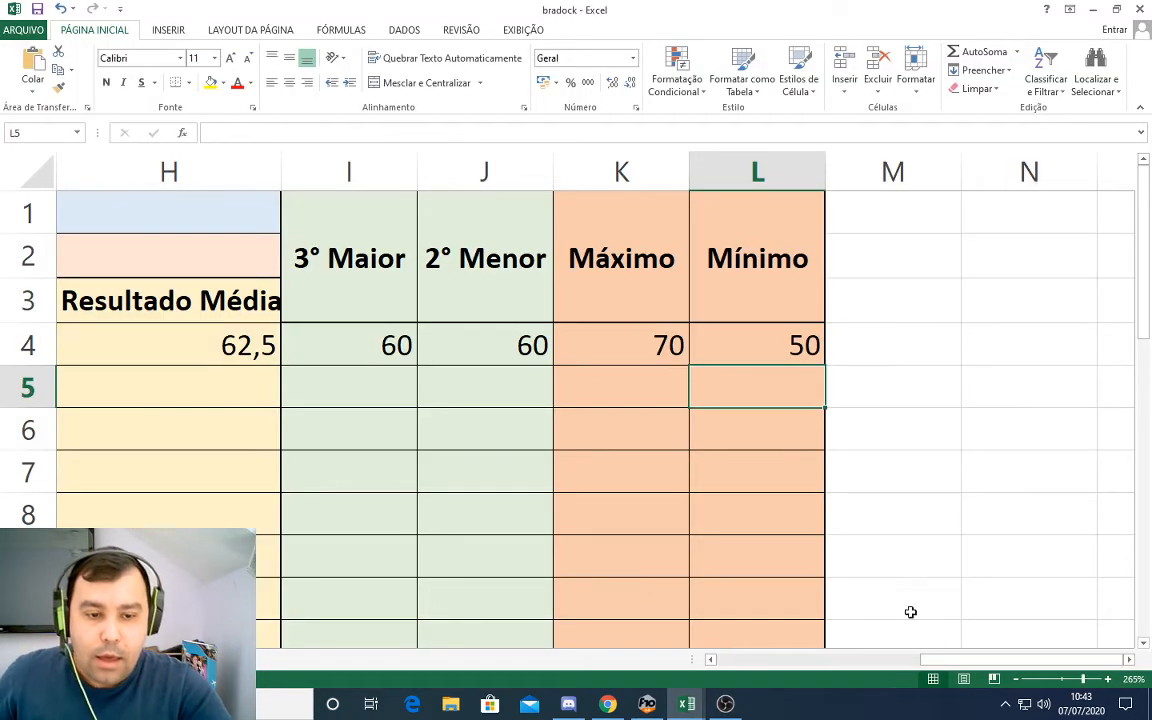
- Highlight the cells still to fill in columns G to L, the 2°Maior row, and the 4 Trimestre column of the product table
ctrl+scroll(465, 412, down, 5)
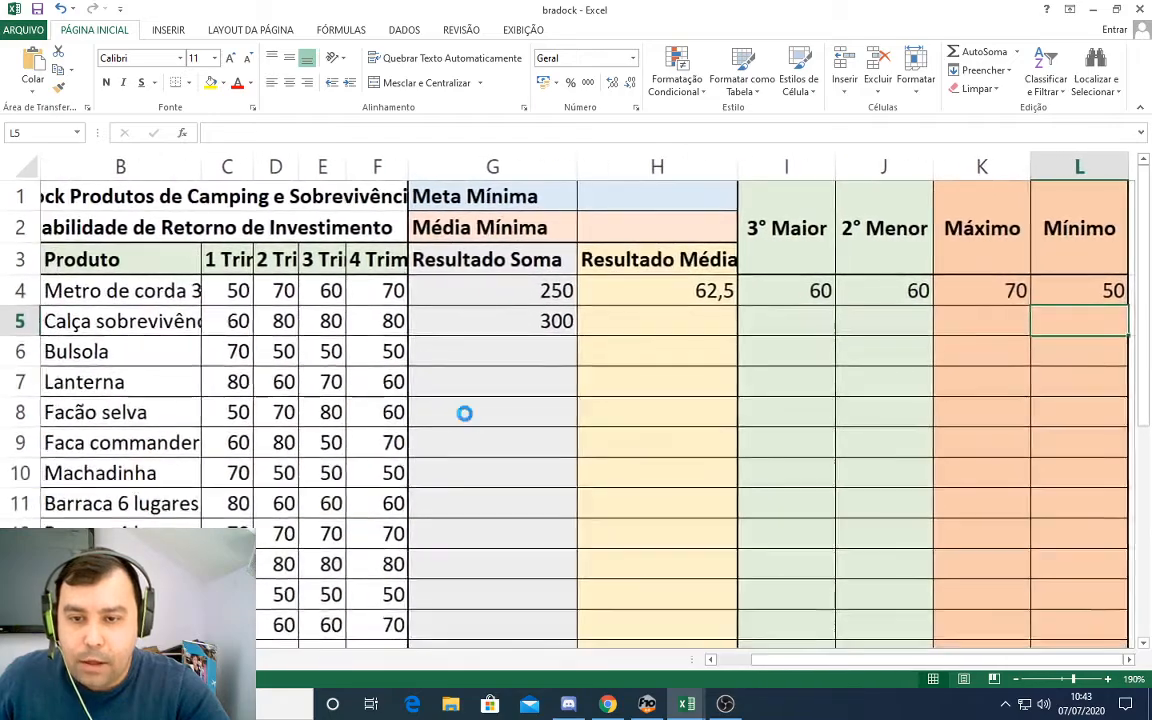
ctrl+scroll(465, 412, down, 5)
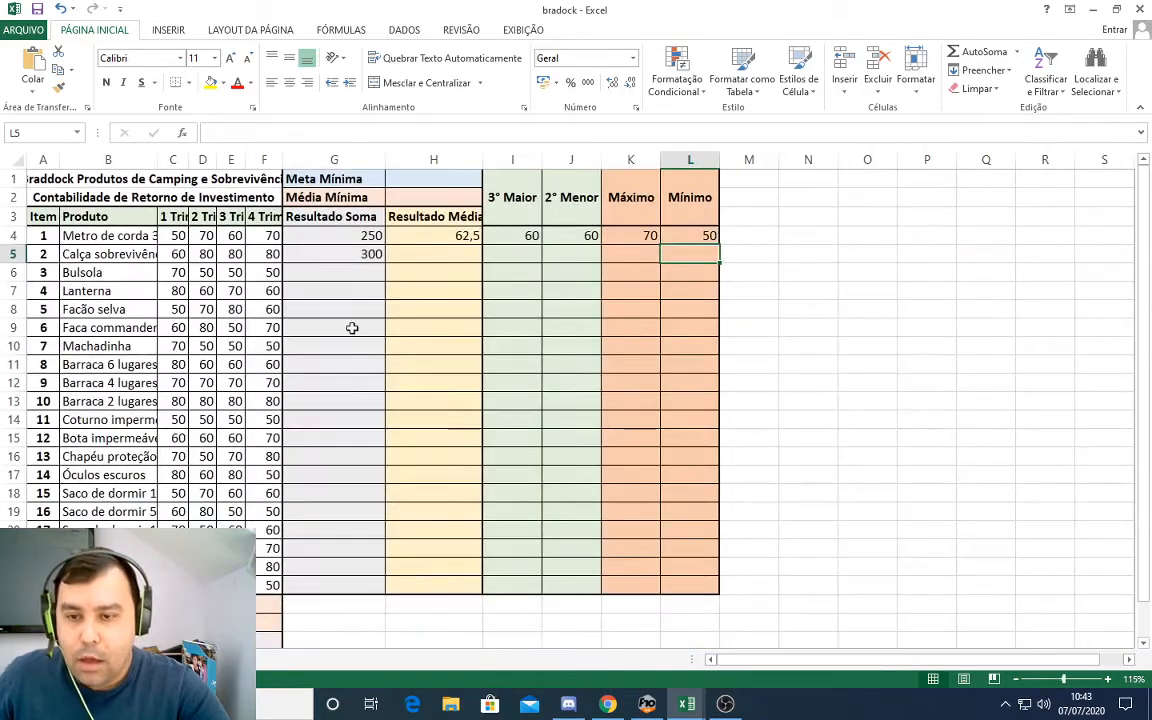
drag(334, 270, 330, 588)
drag(432, 262, 432, 584)
drag(522, 257, 514, 578)
drag(571, 257, 571, 584)
drag(628, 250, 628, 584)
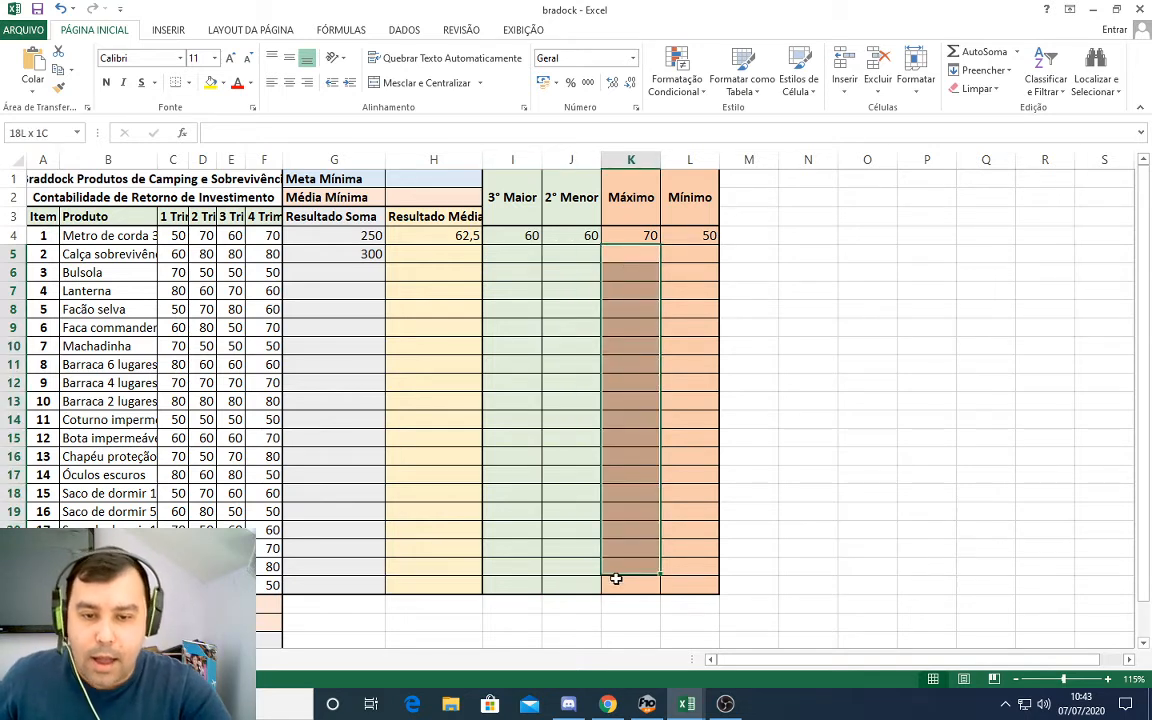
drag(680, 255, 671, 588)
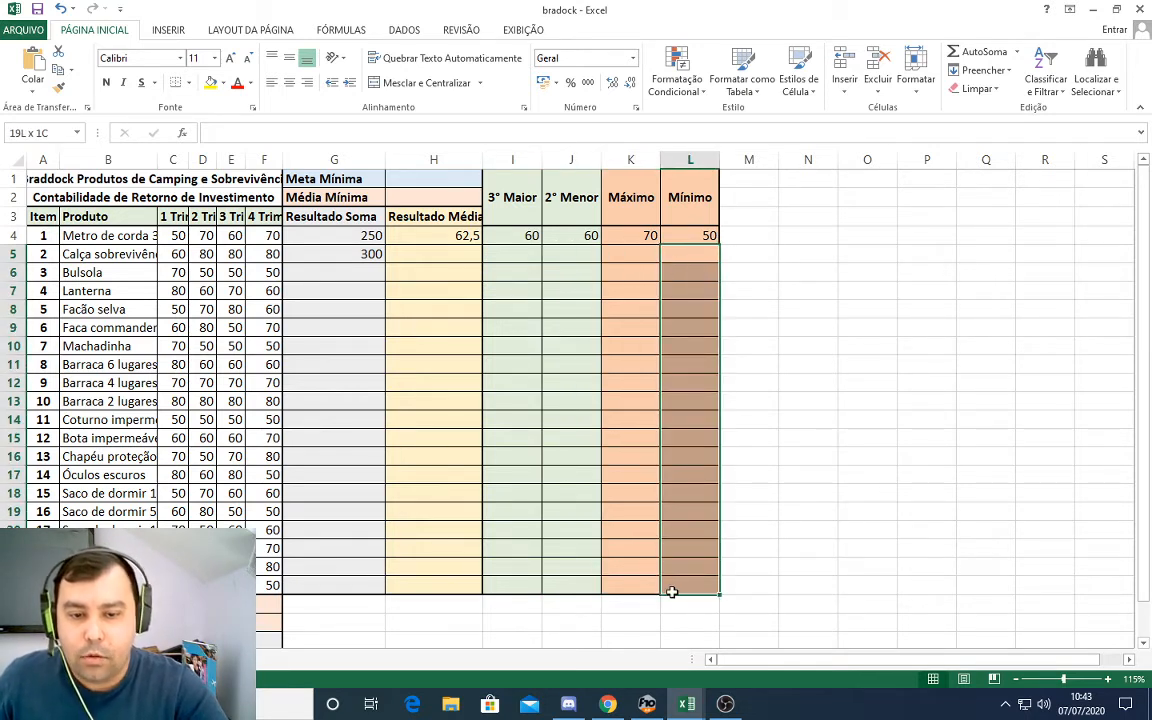
scroll(180, 500, down, 2)
drag(180, 499, 264, 494)
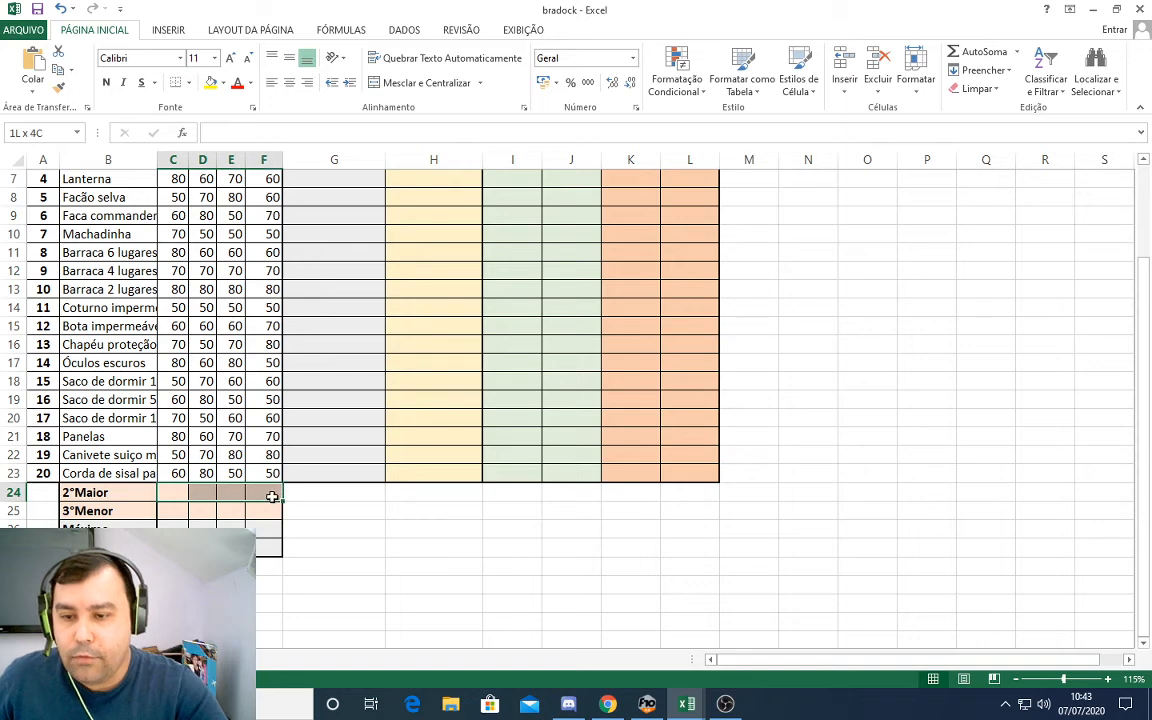
scroll(264, 494, up, 2)
drag(272, 233, 272, 590)
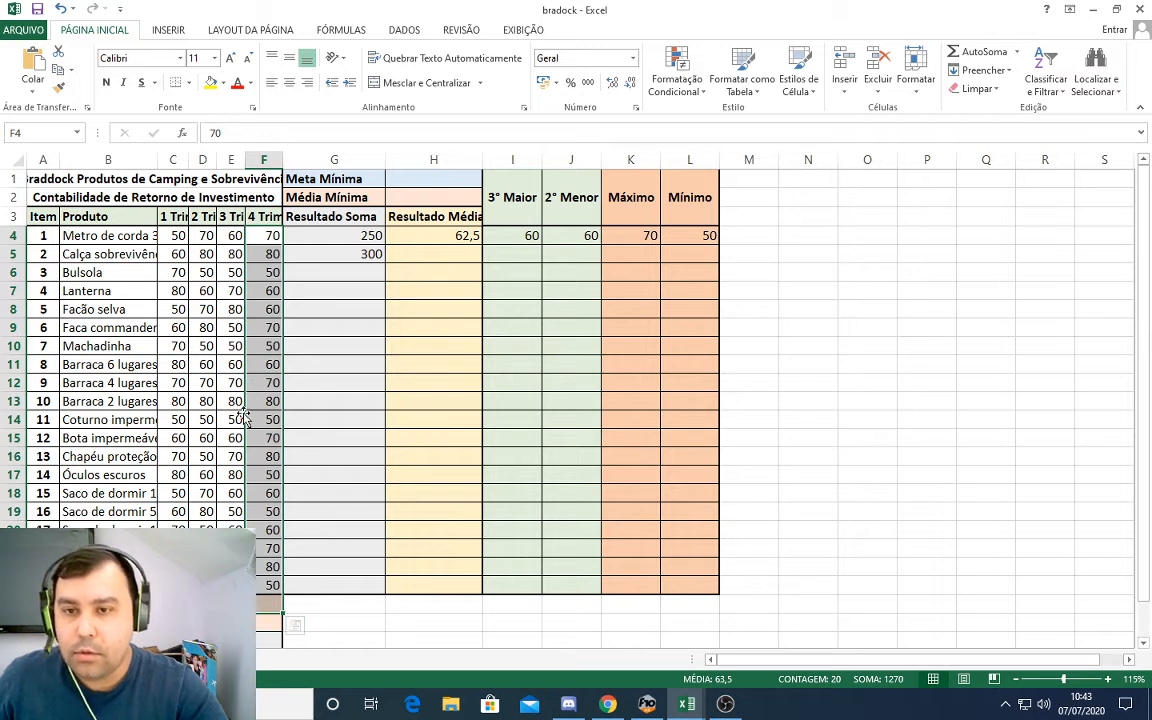
- Point out the Meta Mínima and Média Mínima cells H1 and H2 and the 3° Maior column
click(411, 178)
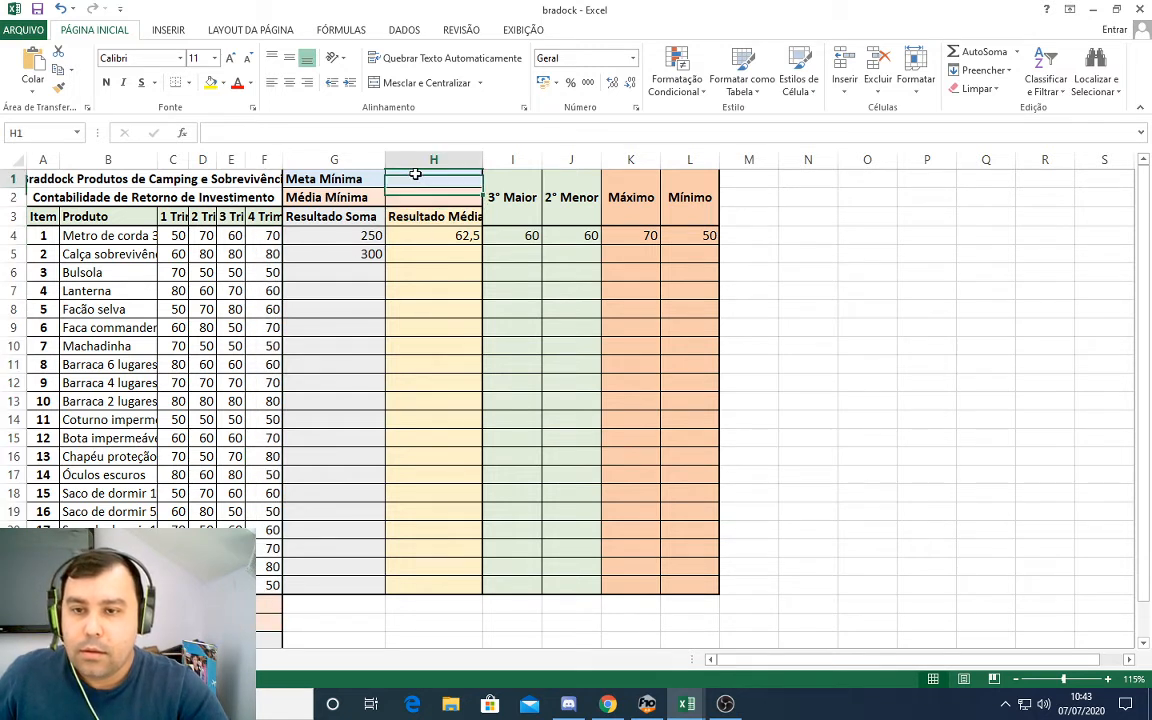
click(424, 195)
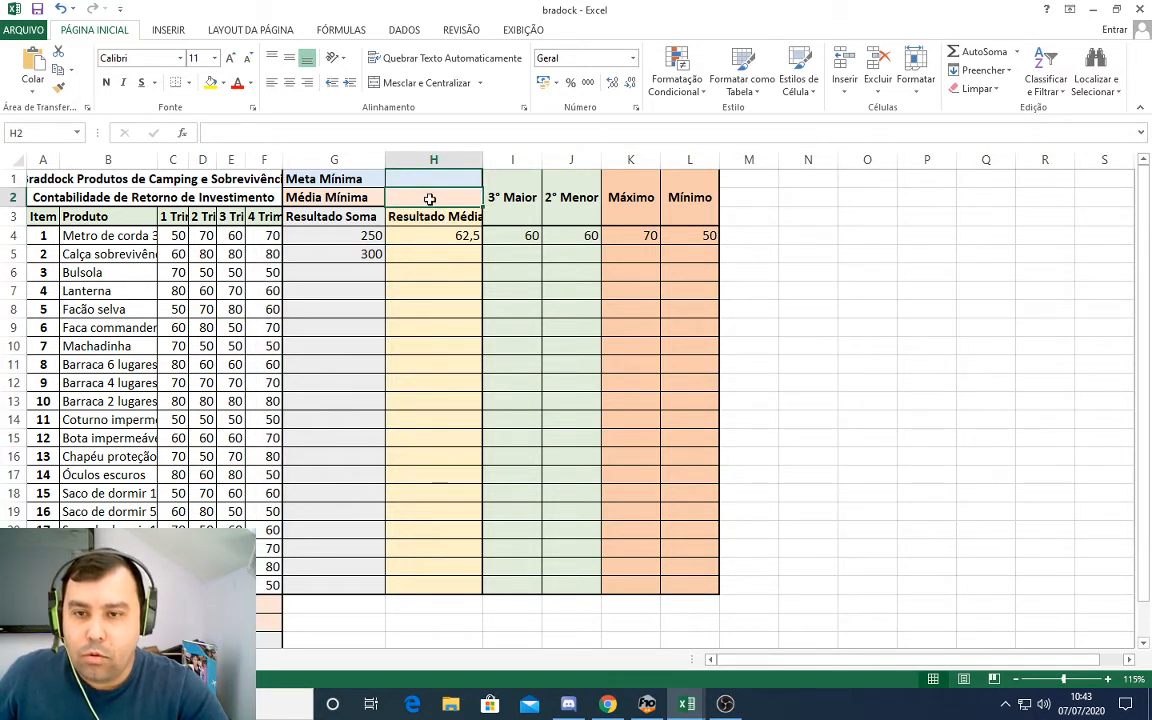
click(433, 176)
click(429, 193)
click(434, 176)
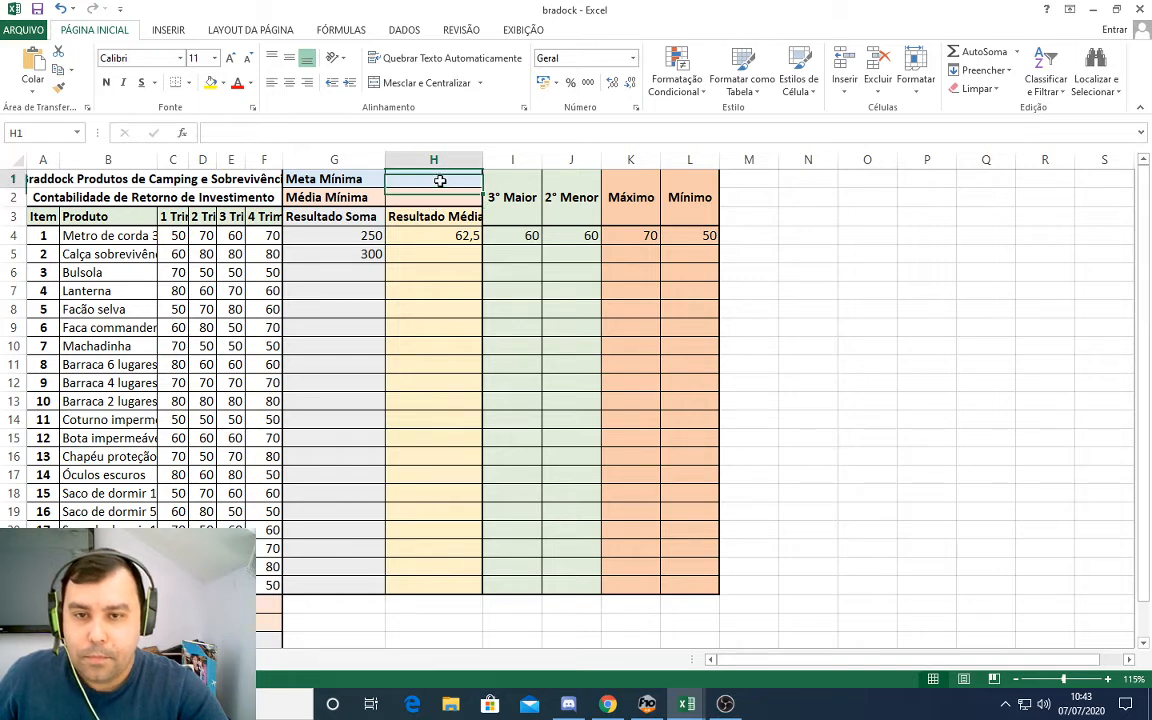
click(513, 205)
click(515, 272)
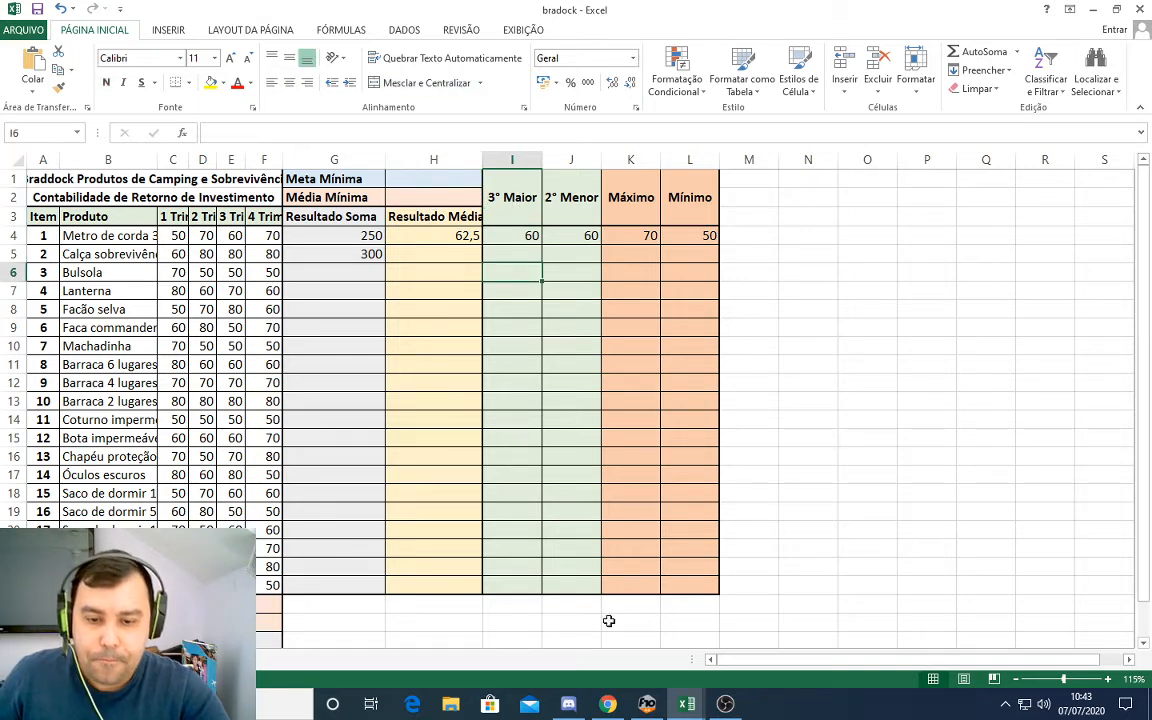
- Switch to Discord and review the students' questions and the posted formula screenshots in the #geral chat
click(568, 704)
scroll(463, 570, up, 3)
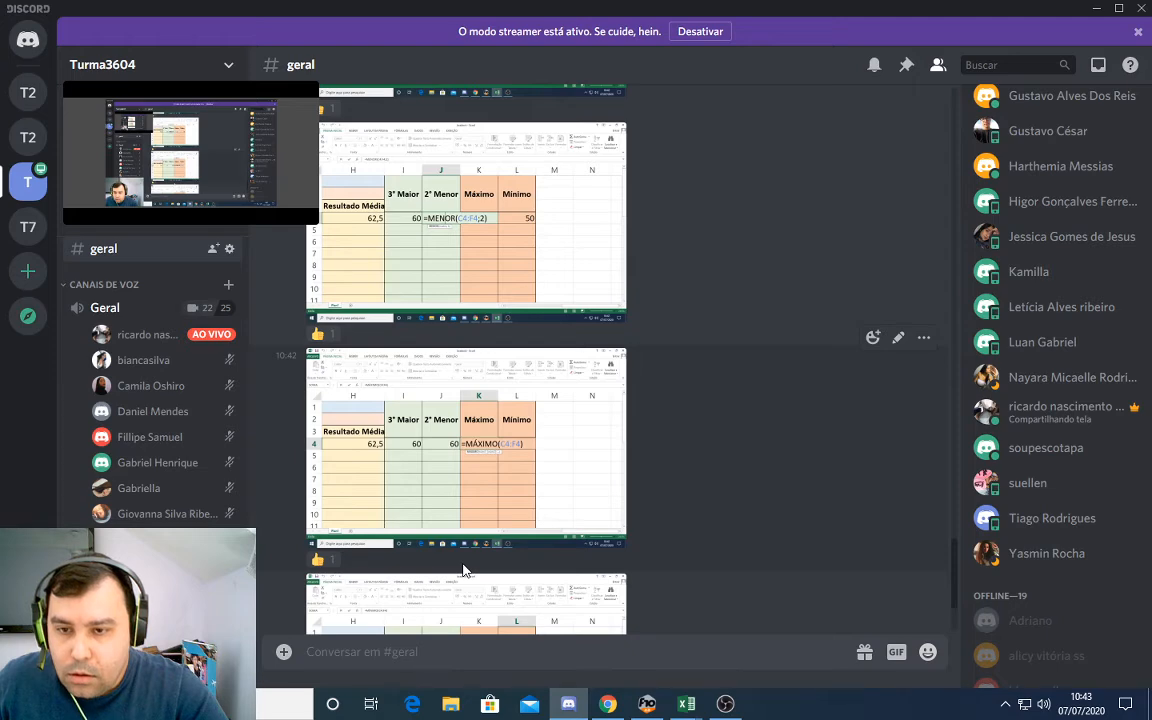
scroll(463, 570, up, 8)
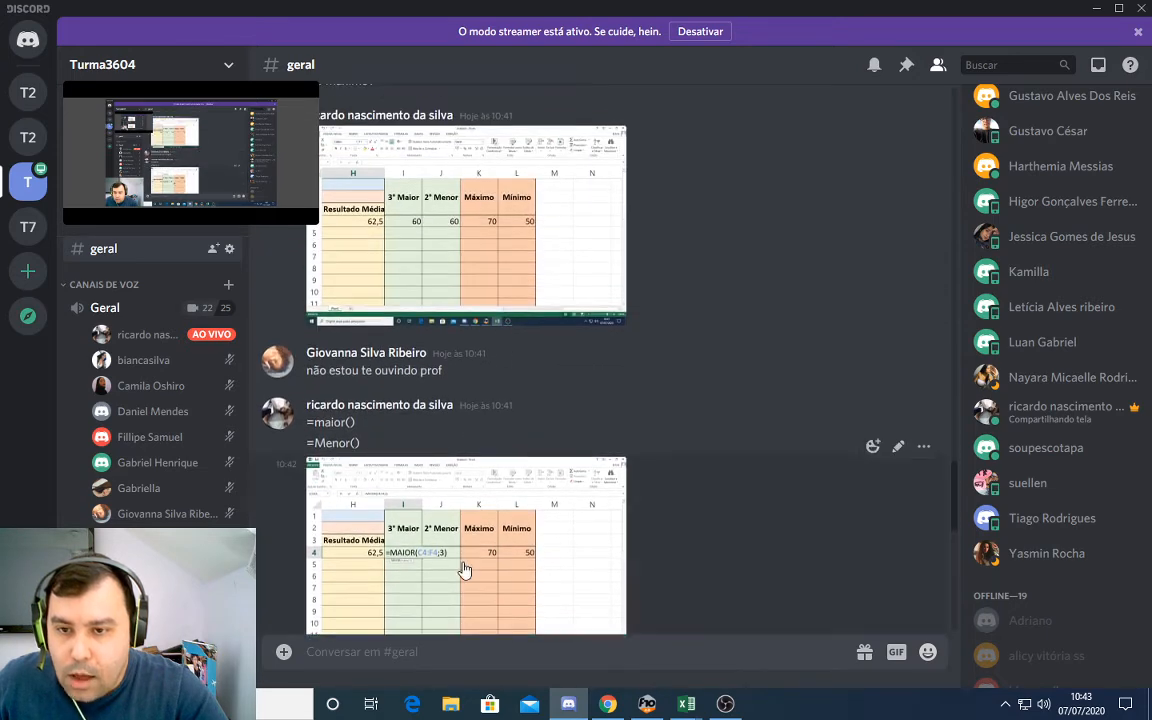
scroll(463, 570, up, 5)
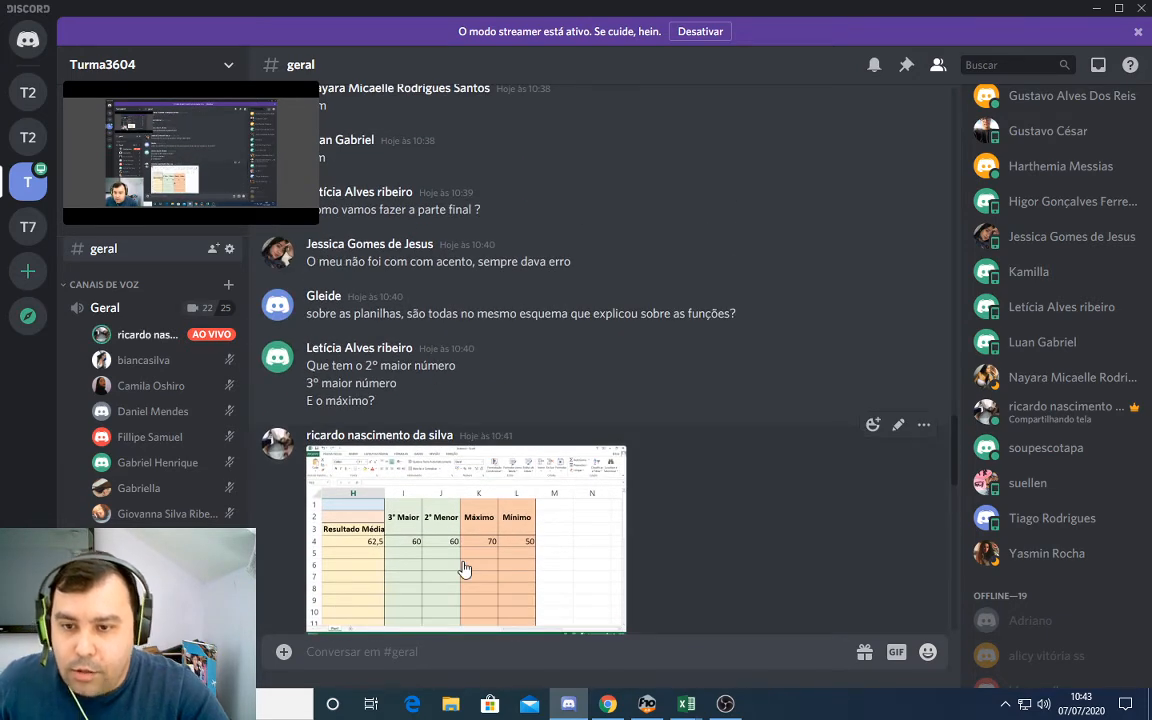
scroll(463, 570, down, 10)
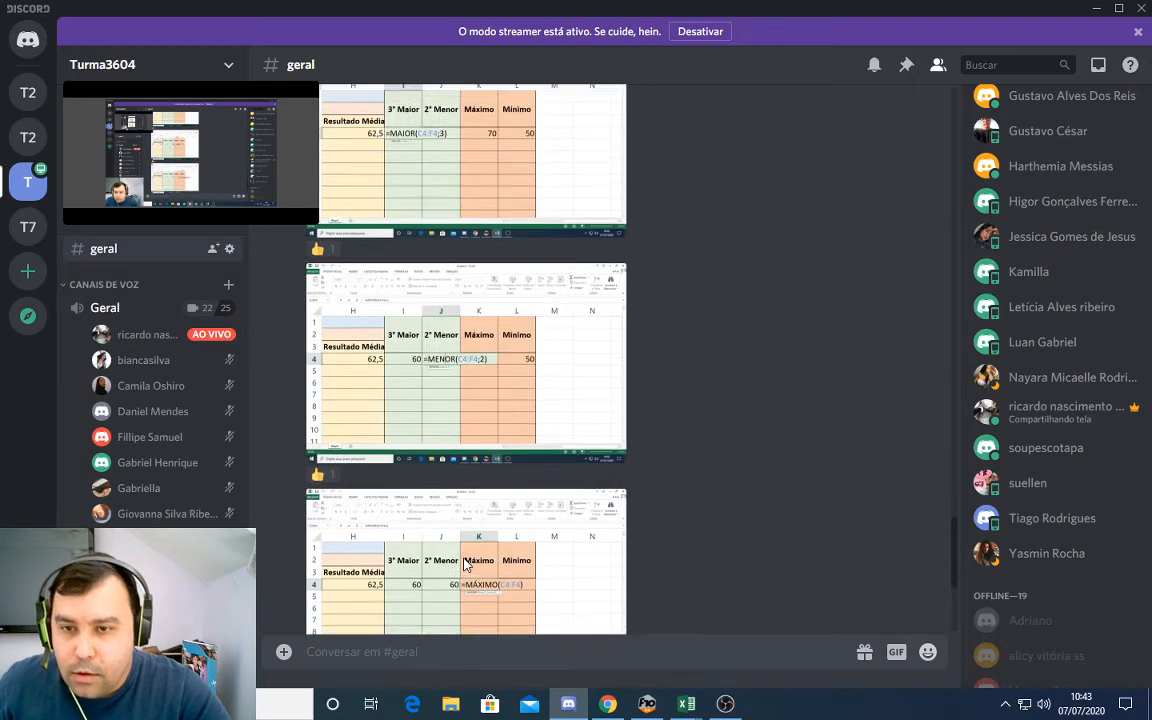
scroll(463, 565, up, 10)
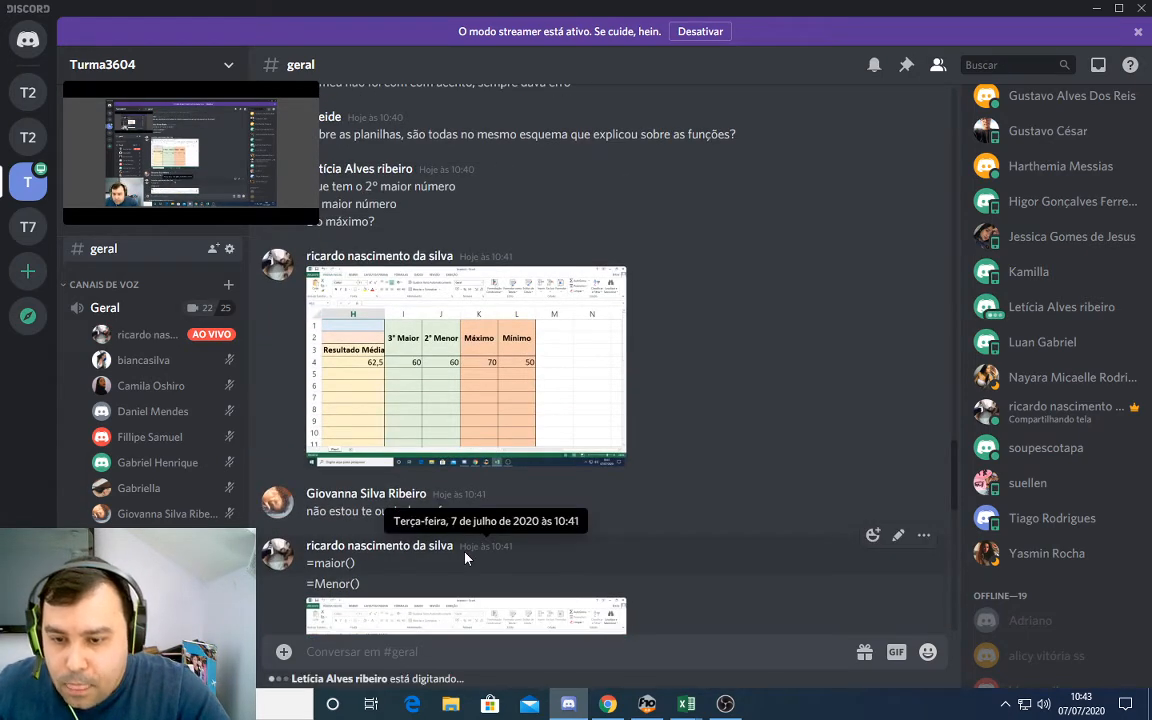
scroll(465, 558, up, 2)
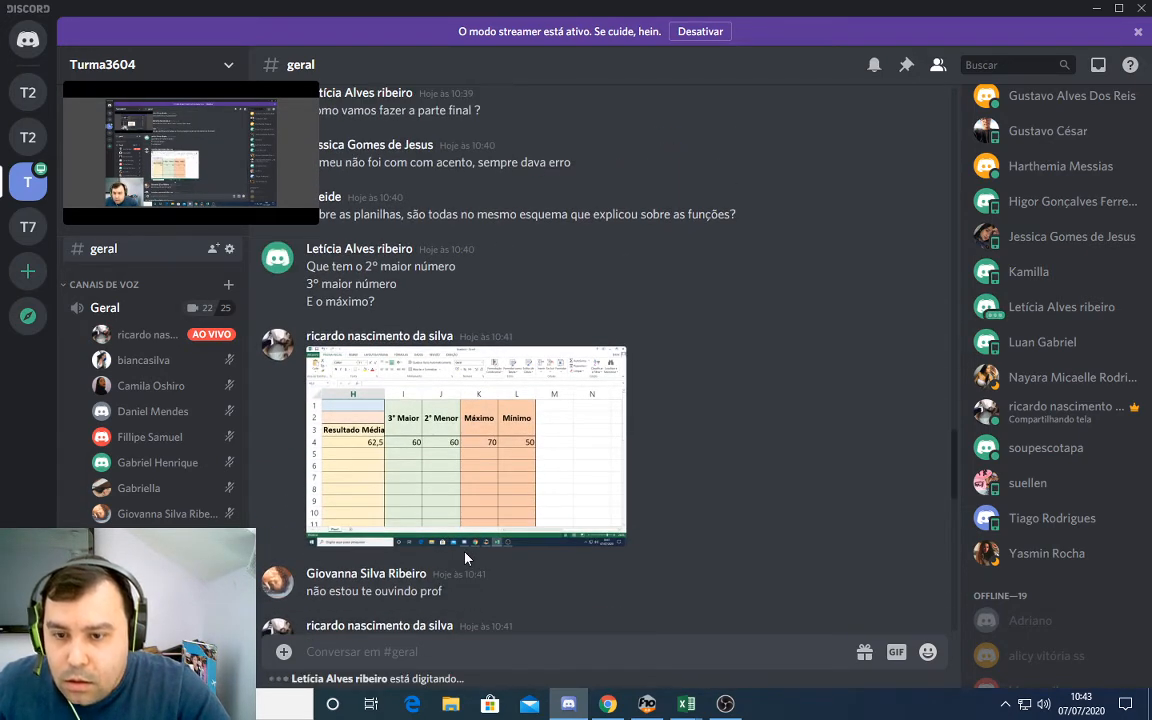
scroll(465, 558, down, 8)
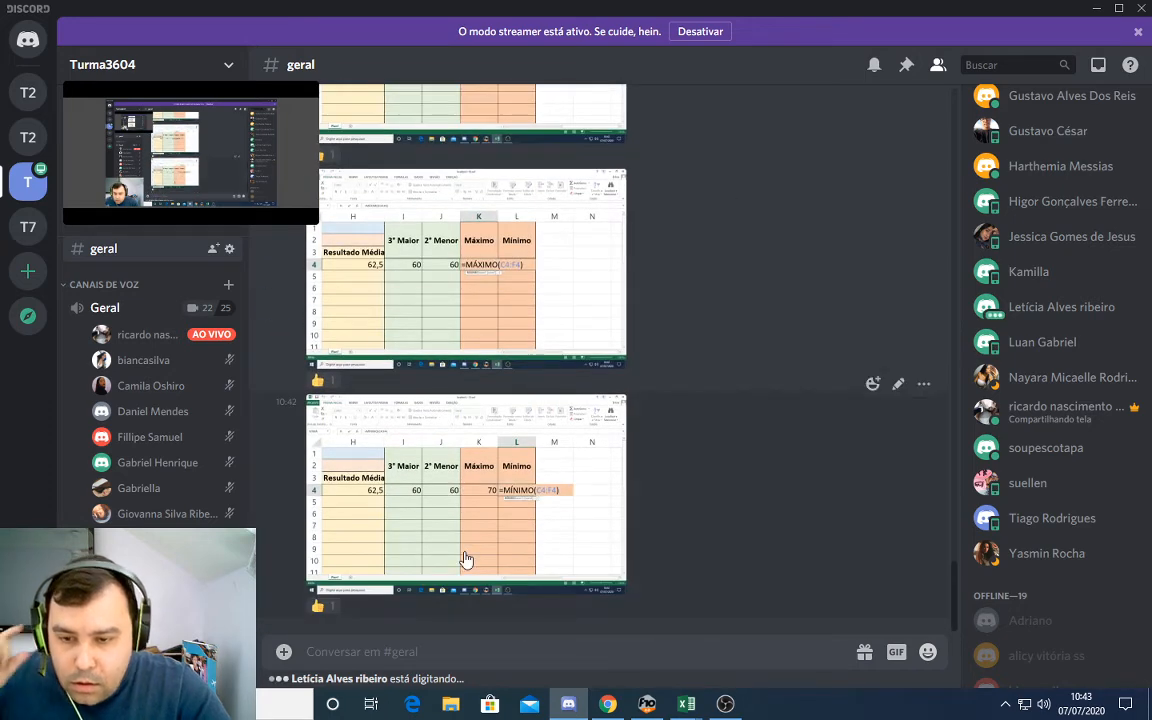
scroll(465, 558, up, 8)
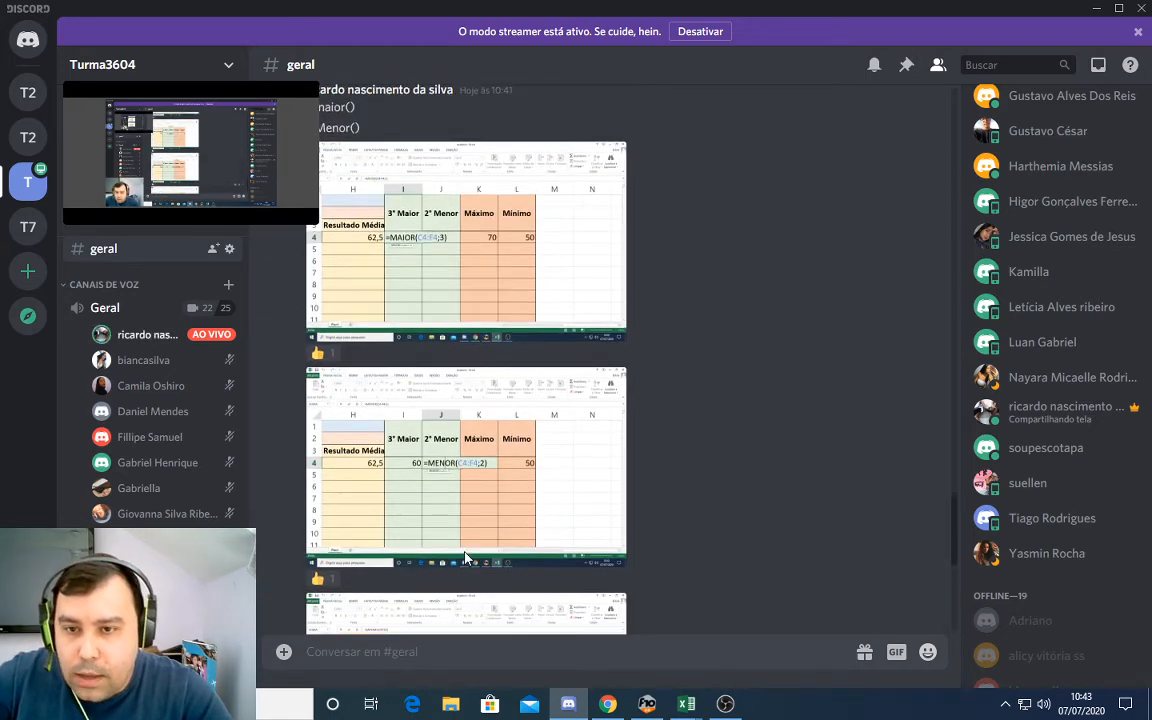
scroll(465, 558, up, 8)
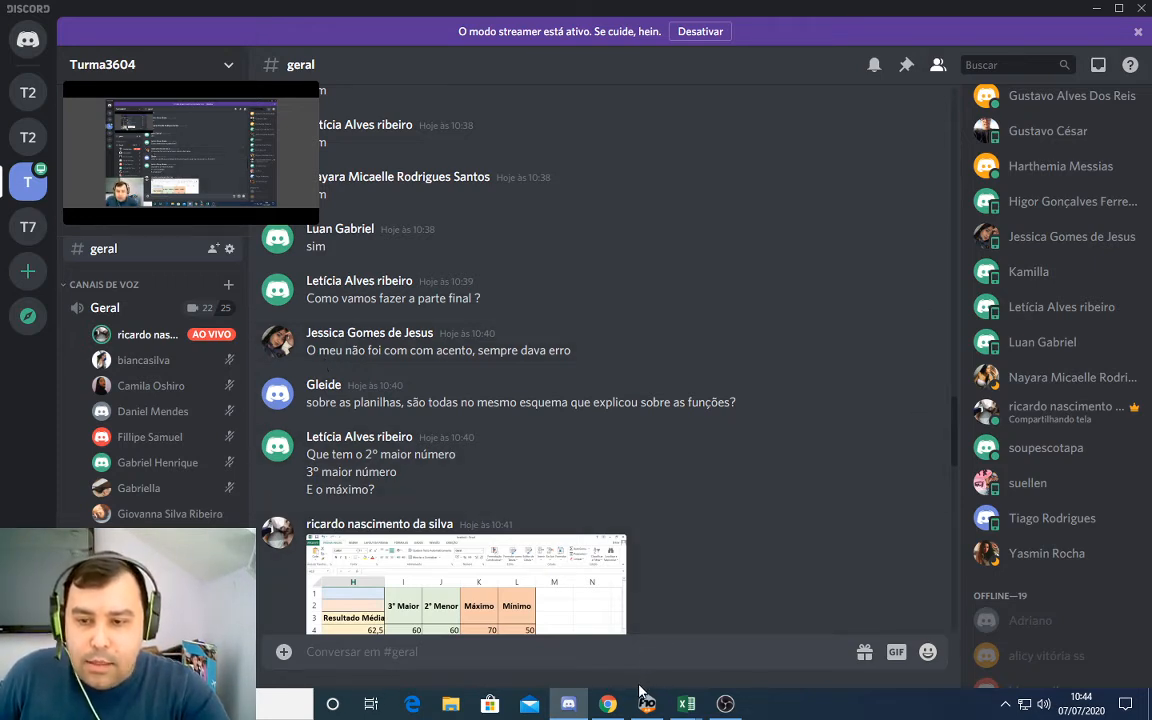
click(607, 704)
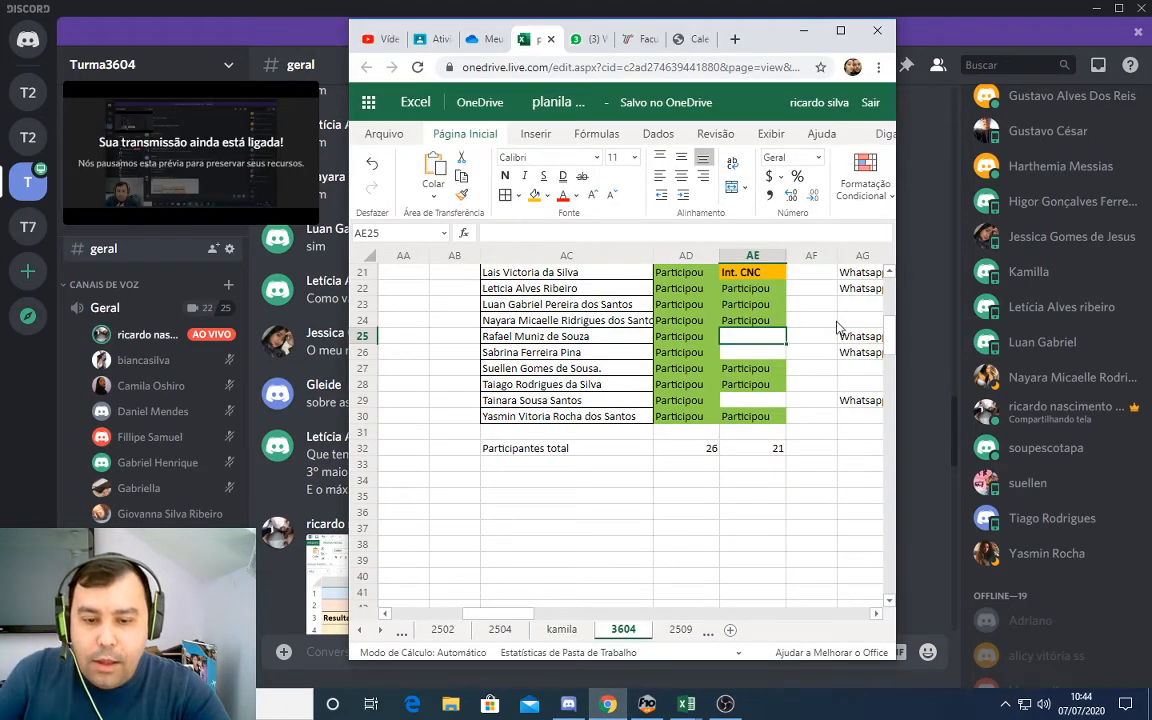
click(803, 31)
click(569, 705)
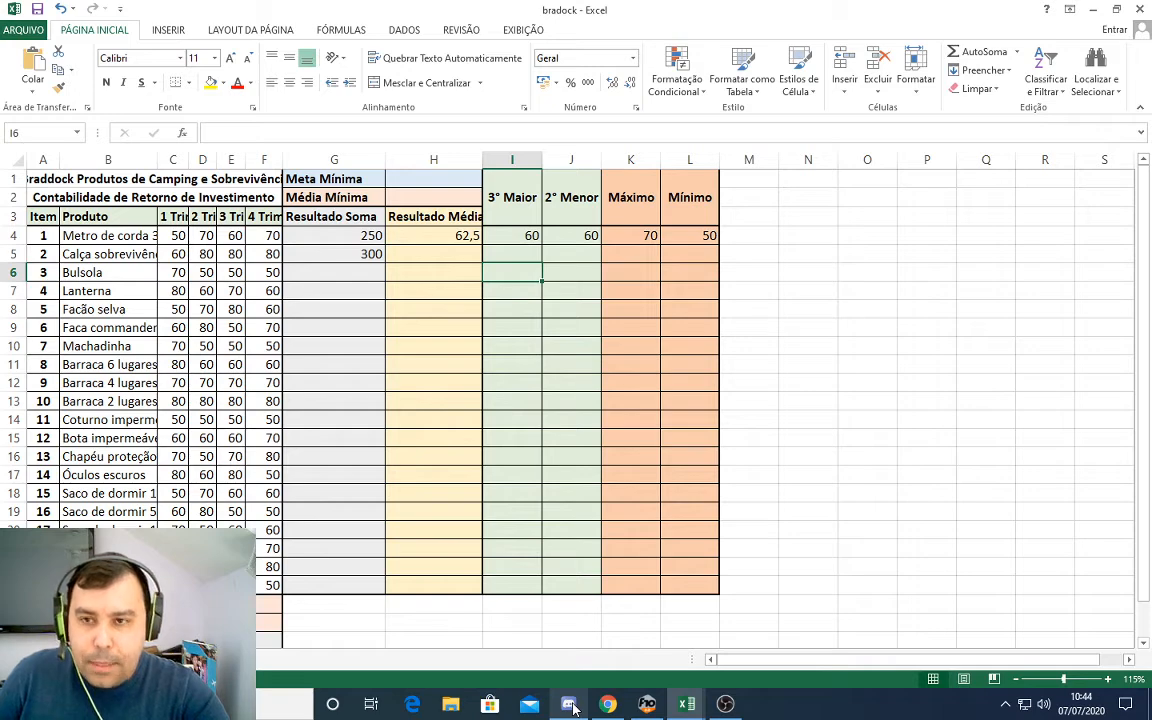
- Switch to Chrome and open the Atividade 07/07/2020 spreadsheet attached to the Aula 02 Planilhas Eletrônicas 07/07/2020 draft in Google Classroom
click(607, 704)
click(843, 32)
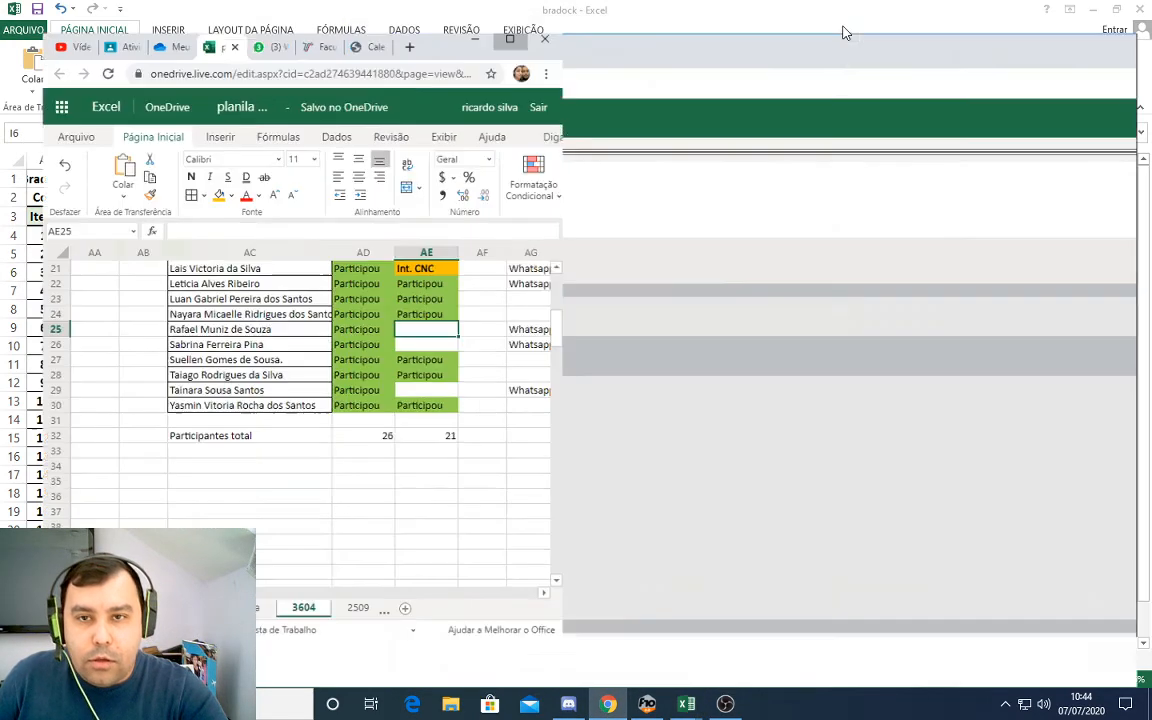
click(195, 14)
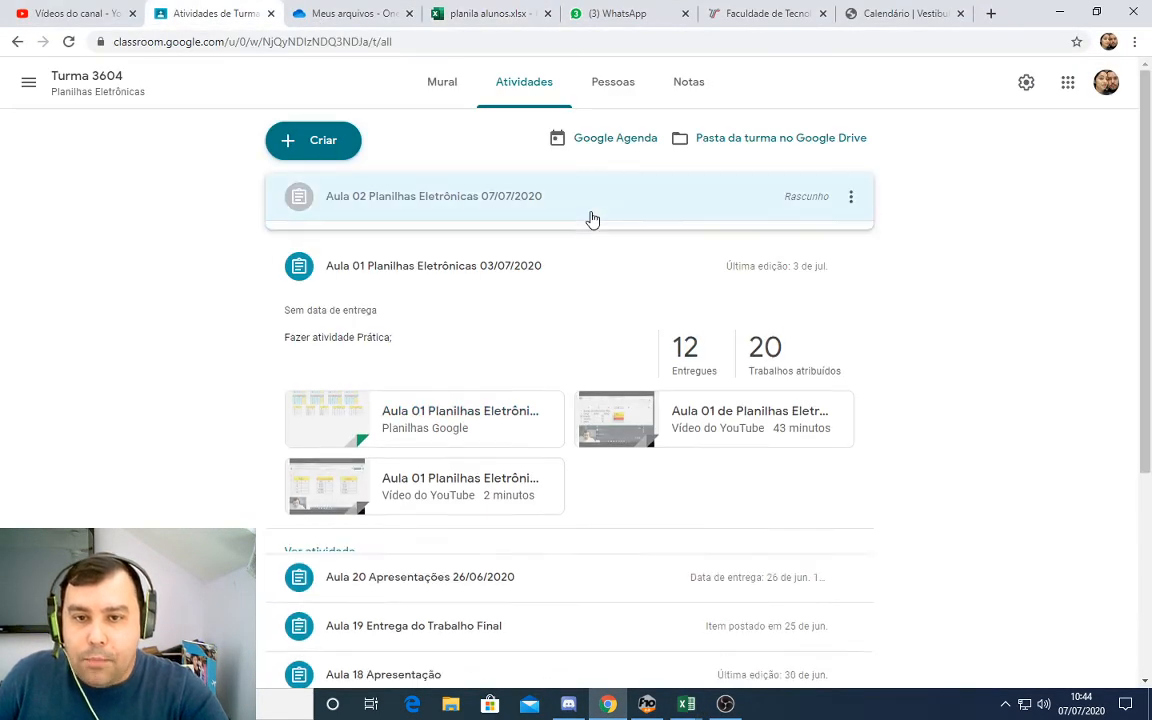
click(591, 219)
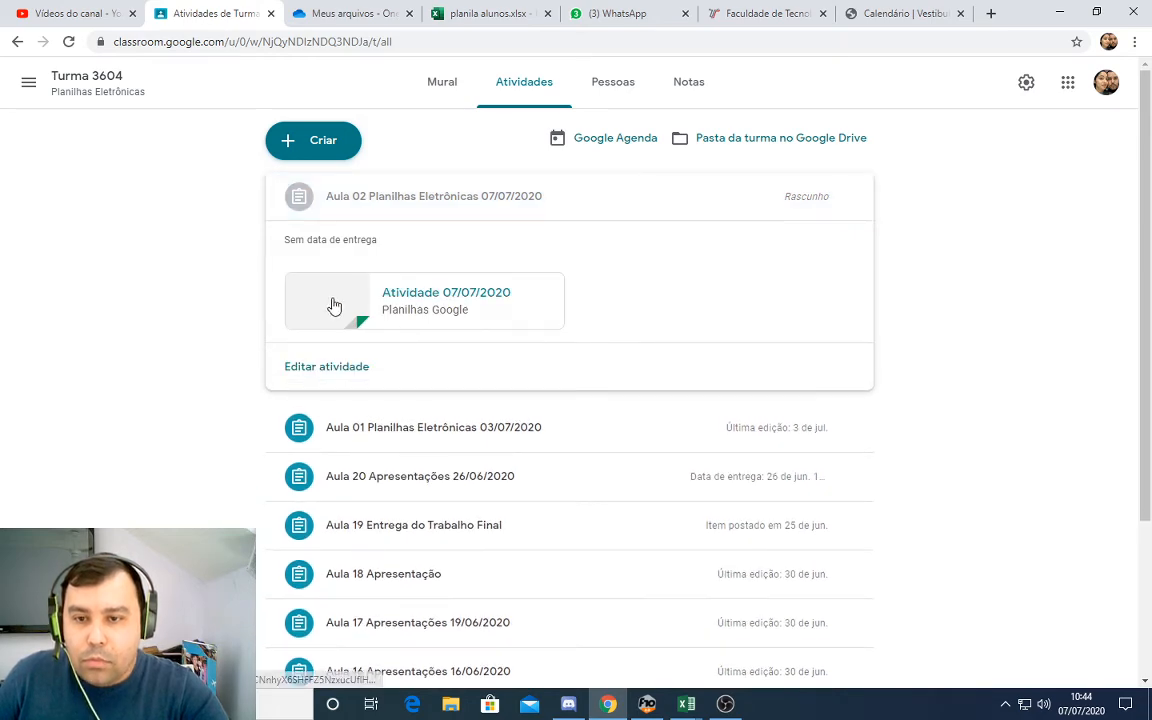
click(334, 305)
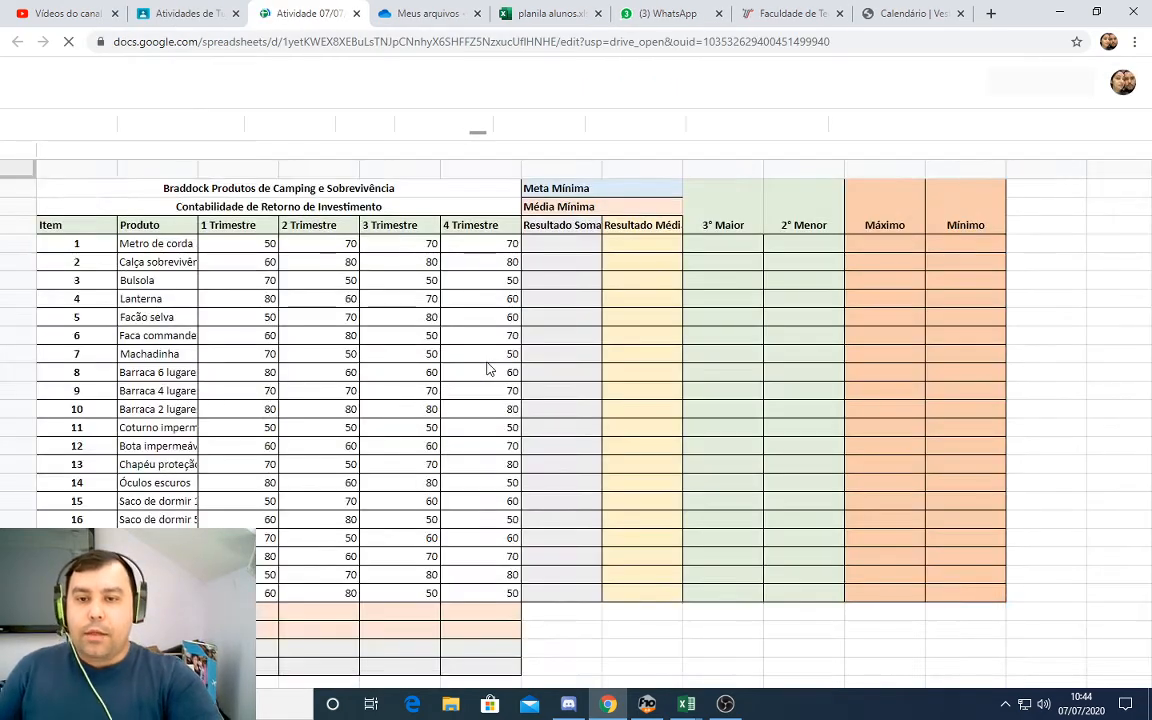
key(ctrl+plus)
key(ctrl+plus)
key(ctrl+plus)
key(ctrl+plus)
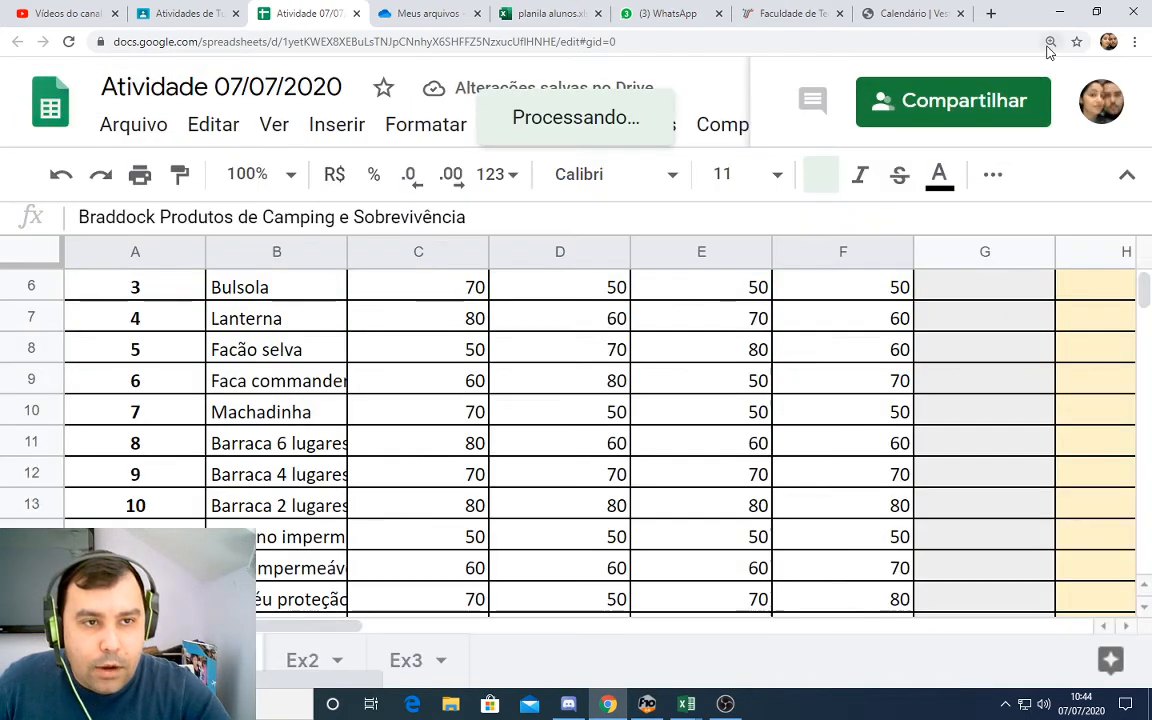
click(1050, 41)
click(1040, 72)
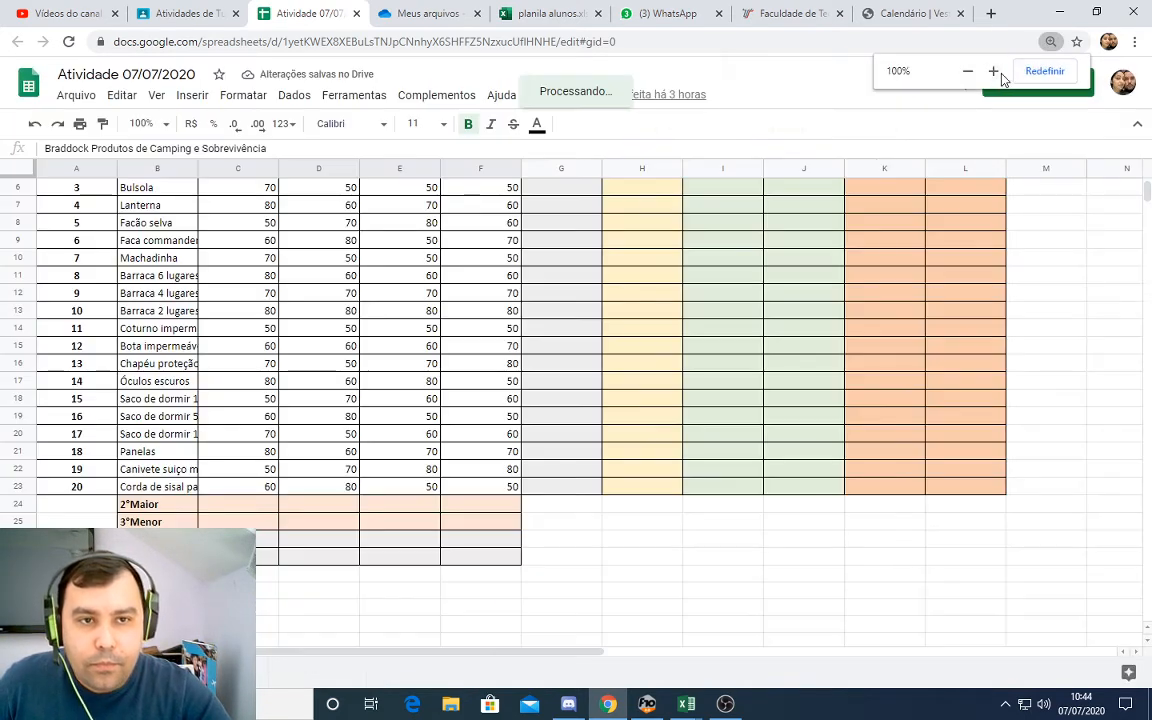
- Set the Atividade 07/07/2020 sheet's zoom to 150% and show the table from its title row
click(160, 124)
click(148, 281)
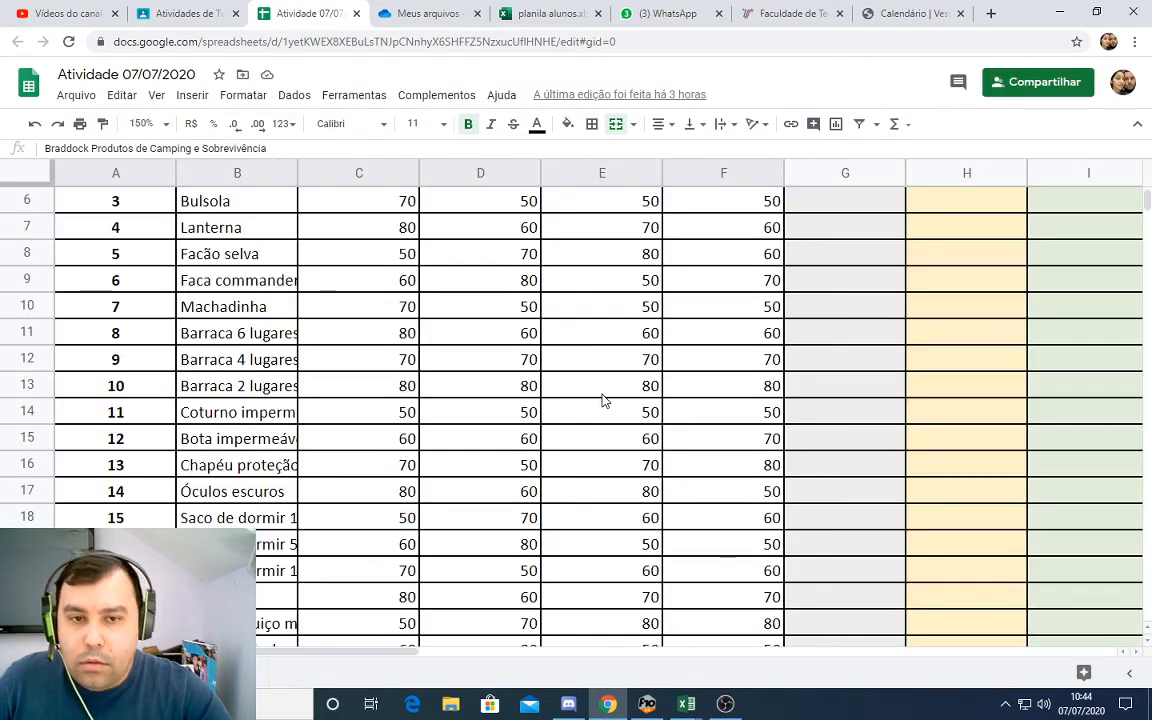
scroll(602, 399, up, 3)
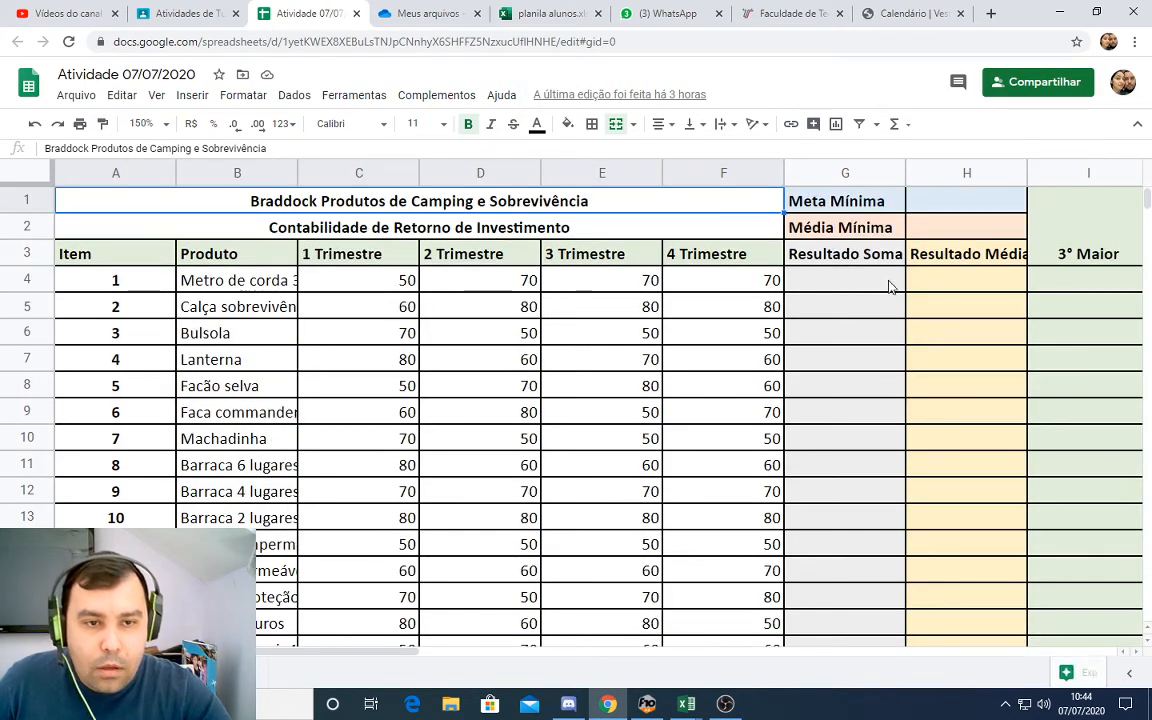
- Enter =media(C4:F4) in the first product's Resultado Média cell H4 and inspect the stored formula
click(975, 286)
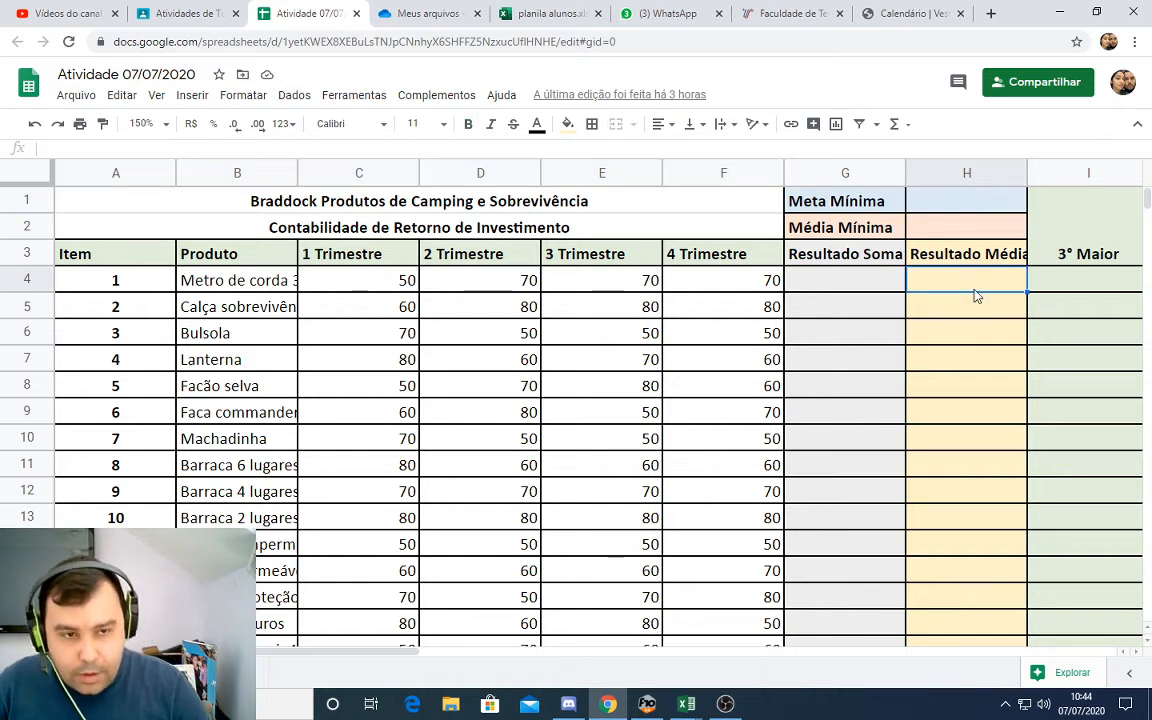
text(=med)
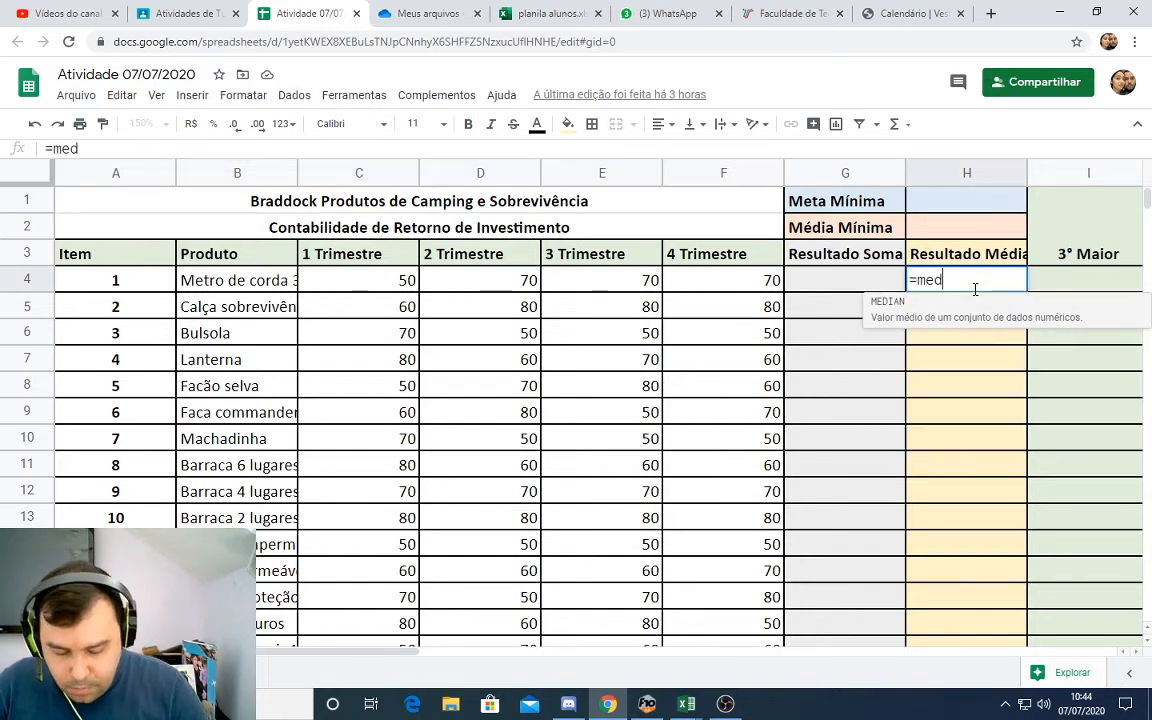
text(ia()
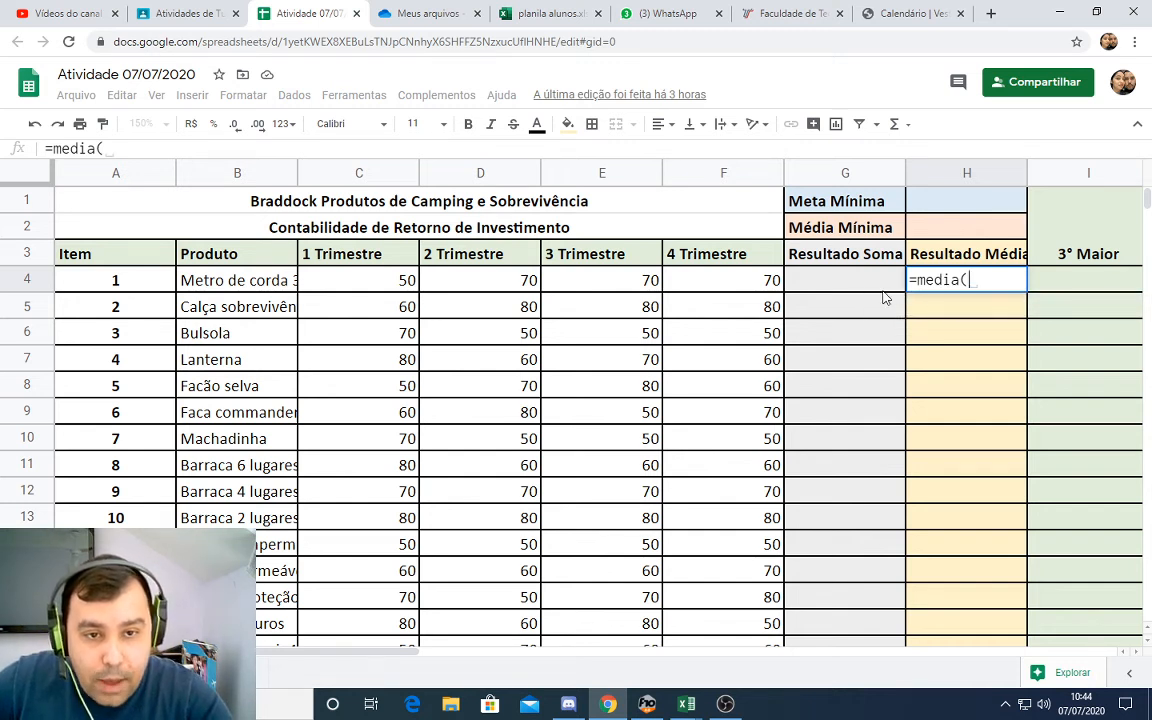
drag(376, 282, 686, 288)
key(Return)
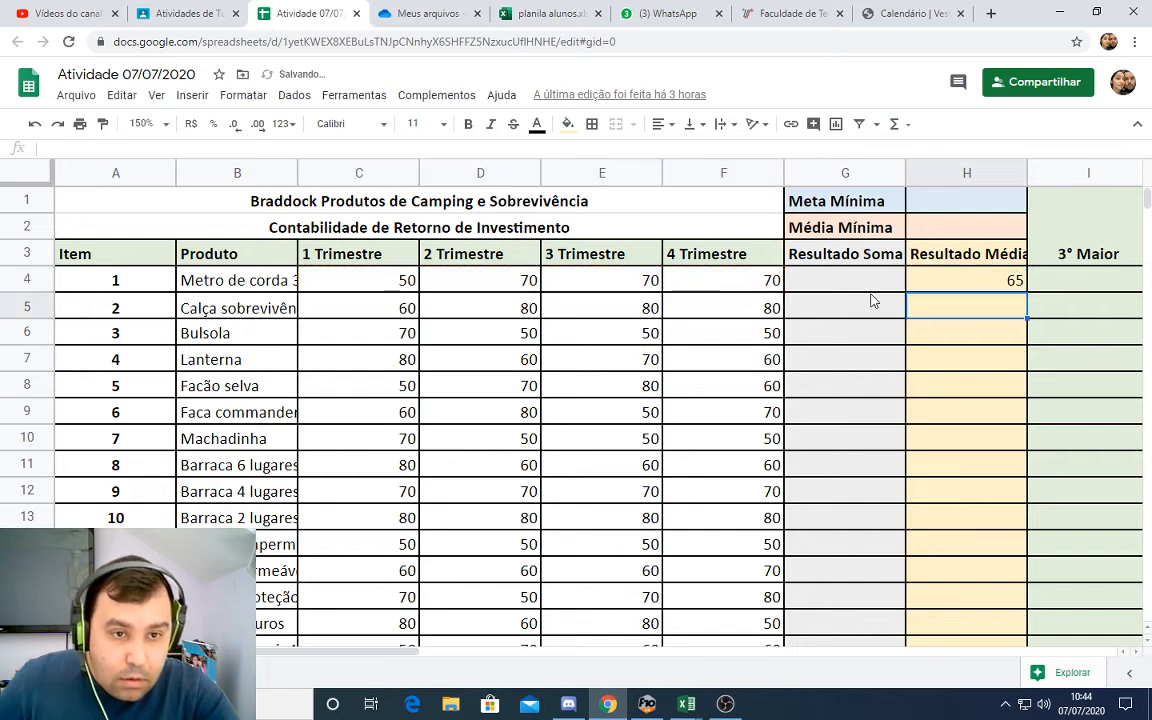
click(995, 285)
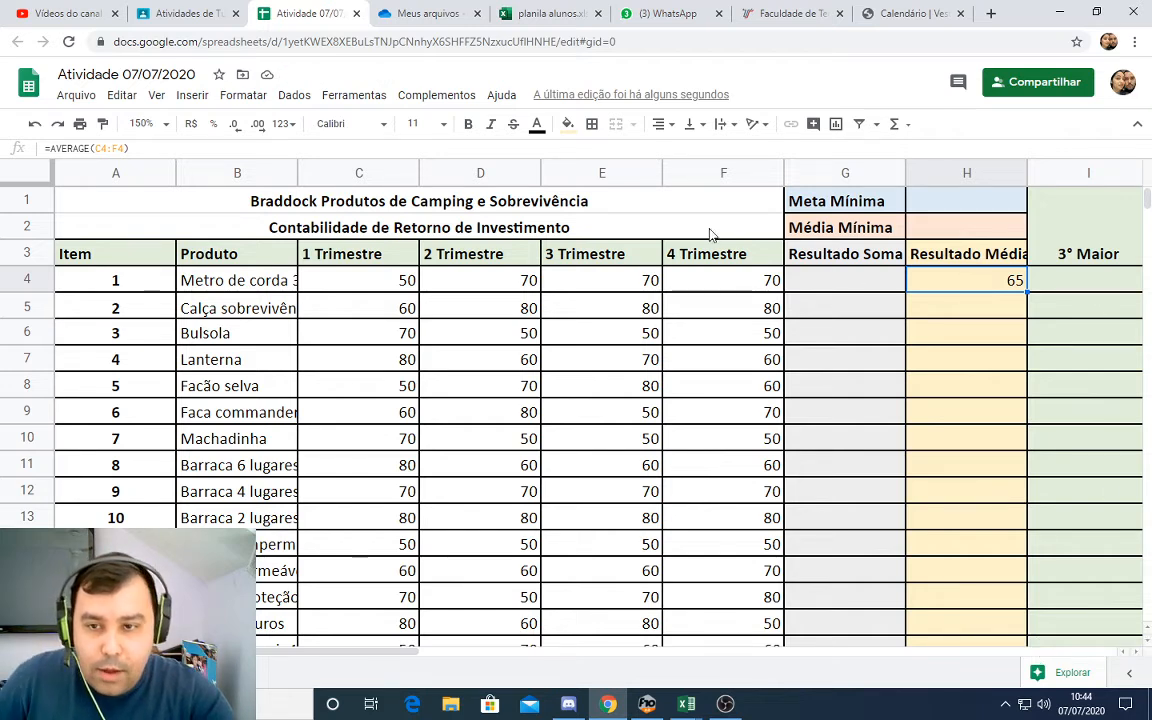
- Try entering =maximo(C4:F4), without the accent, in the first product's Máximo cell K4
key(Right)
key(Right)
key(Right)
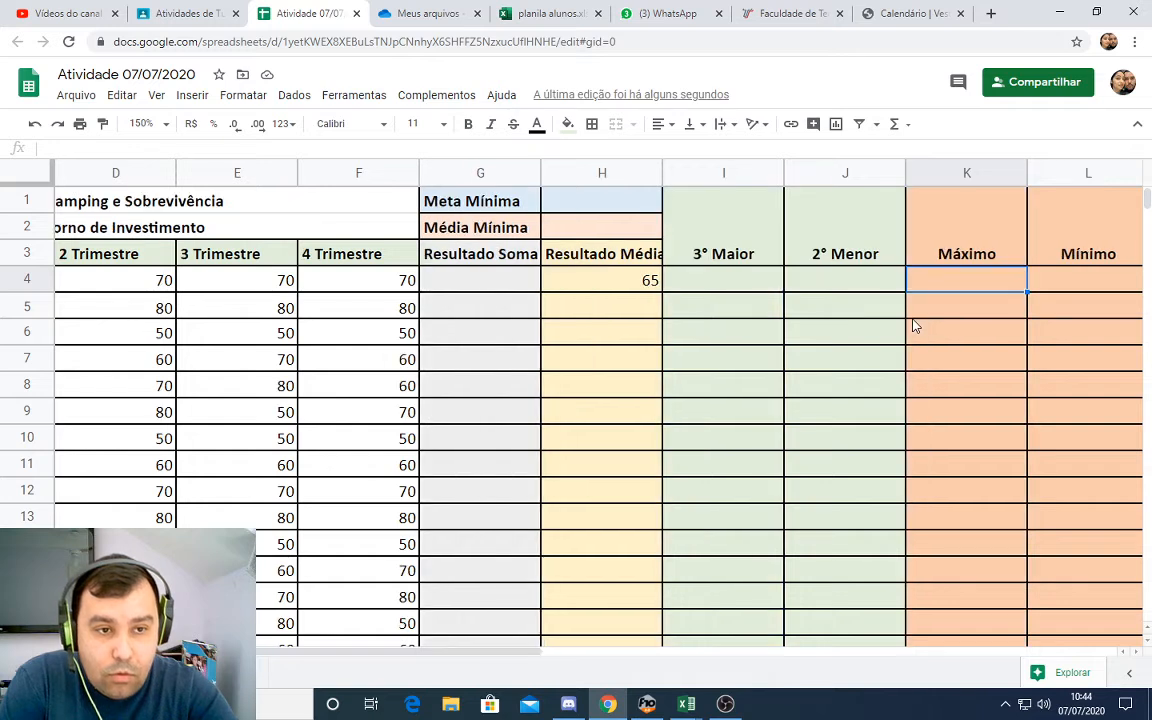
text(=maximo)
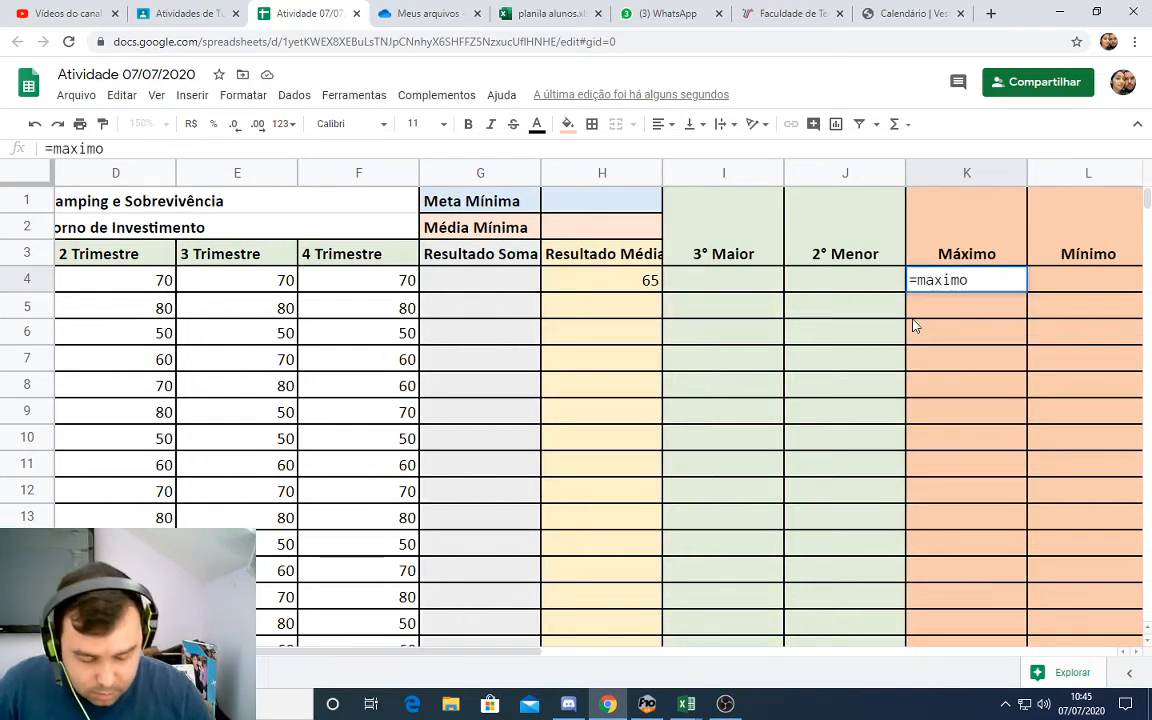
text(()
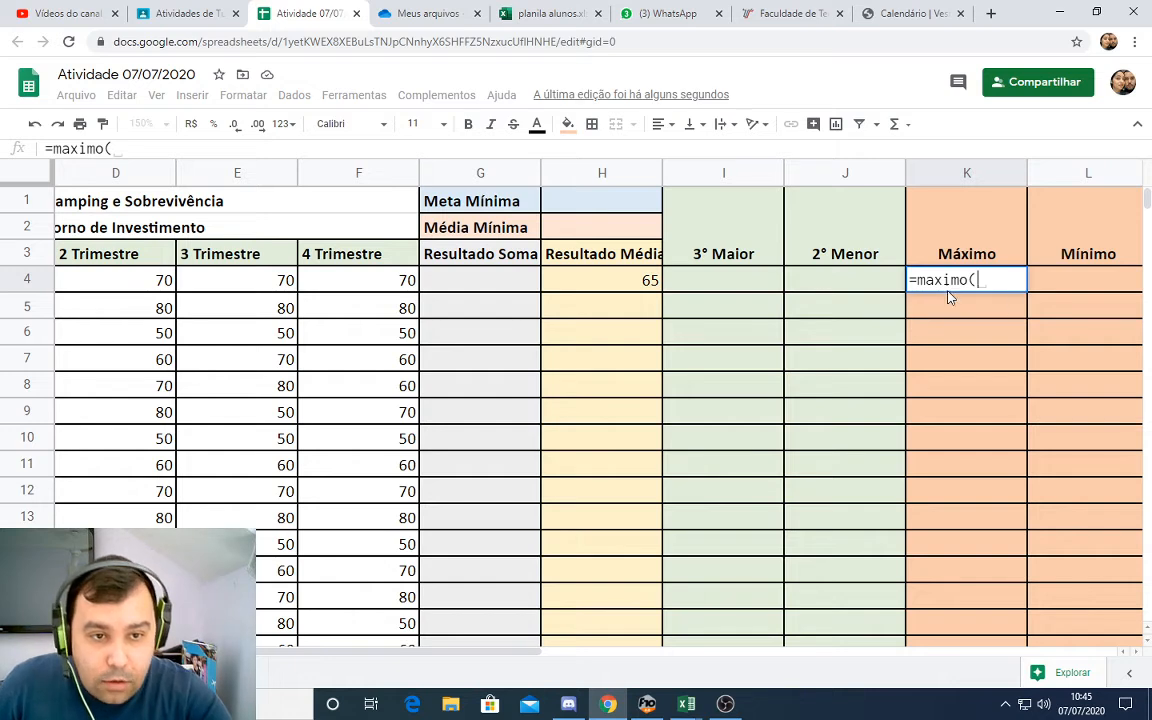
drag(385, 290, 362, 283)
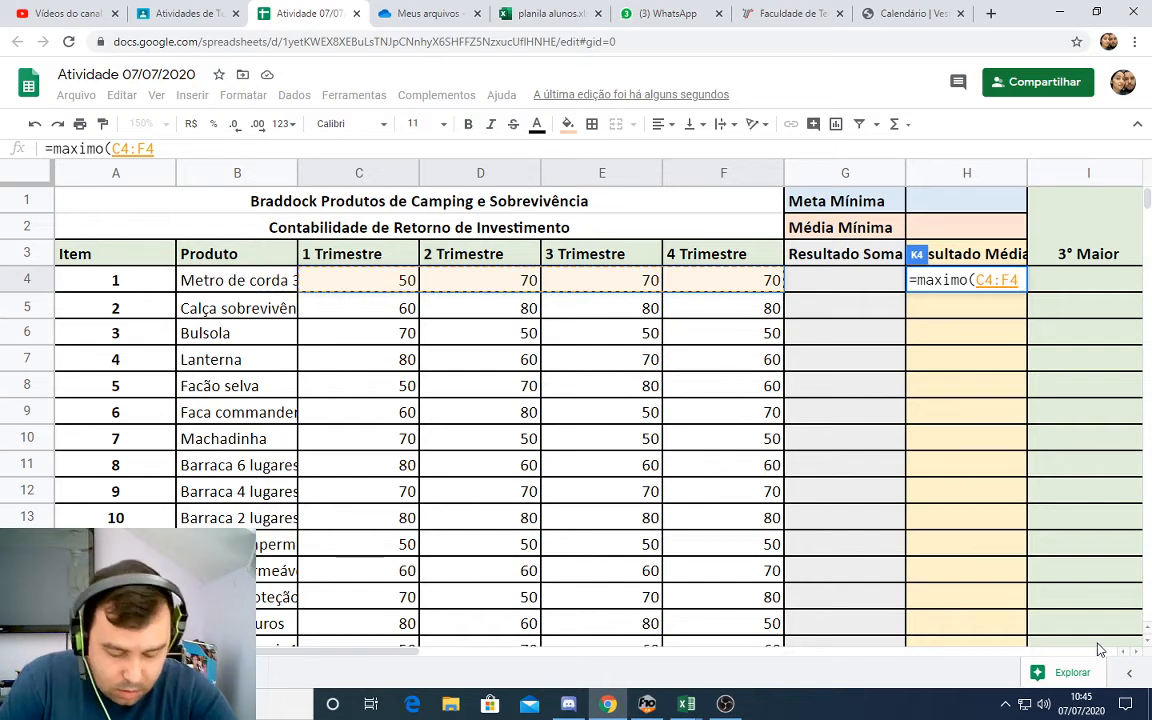
key(Return)
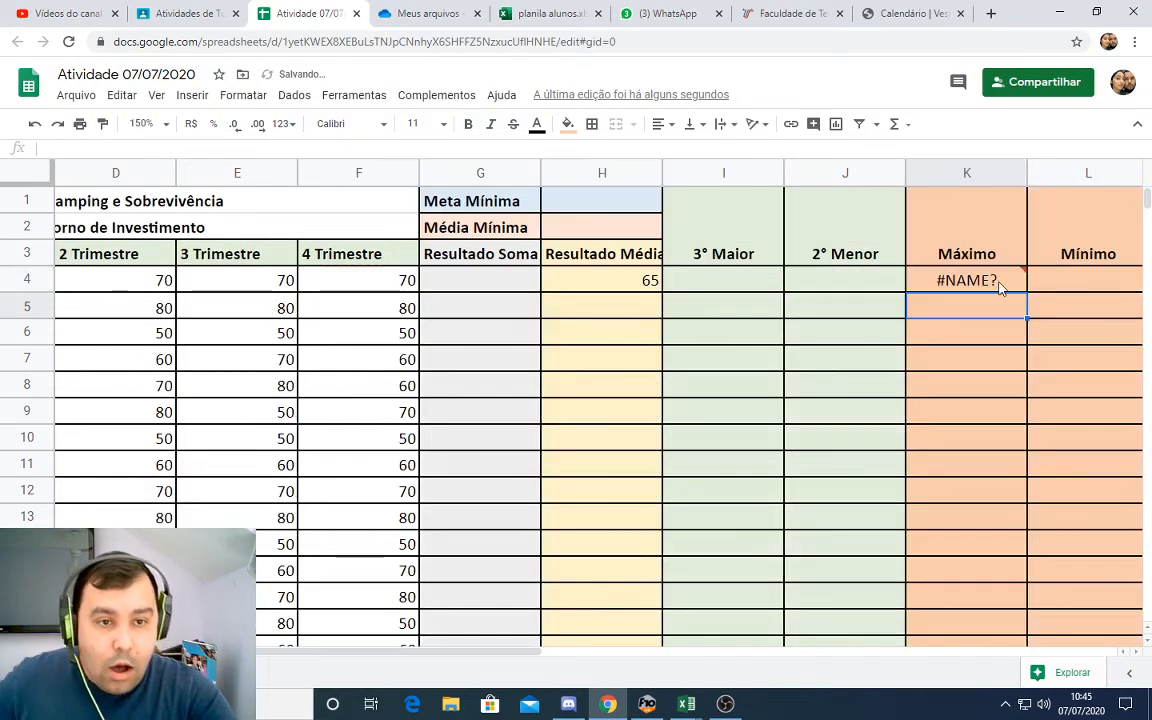
- Correct the function name in K4 to máximo with the accent, then inspect the stored formula
click(998, 284)
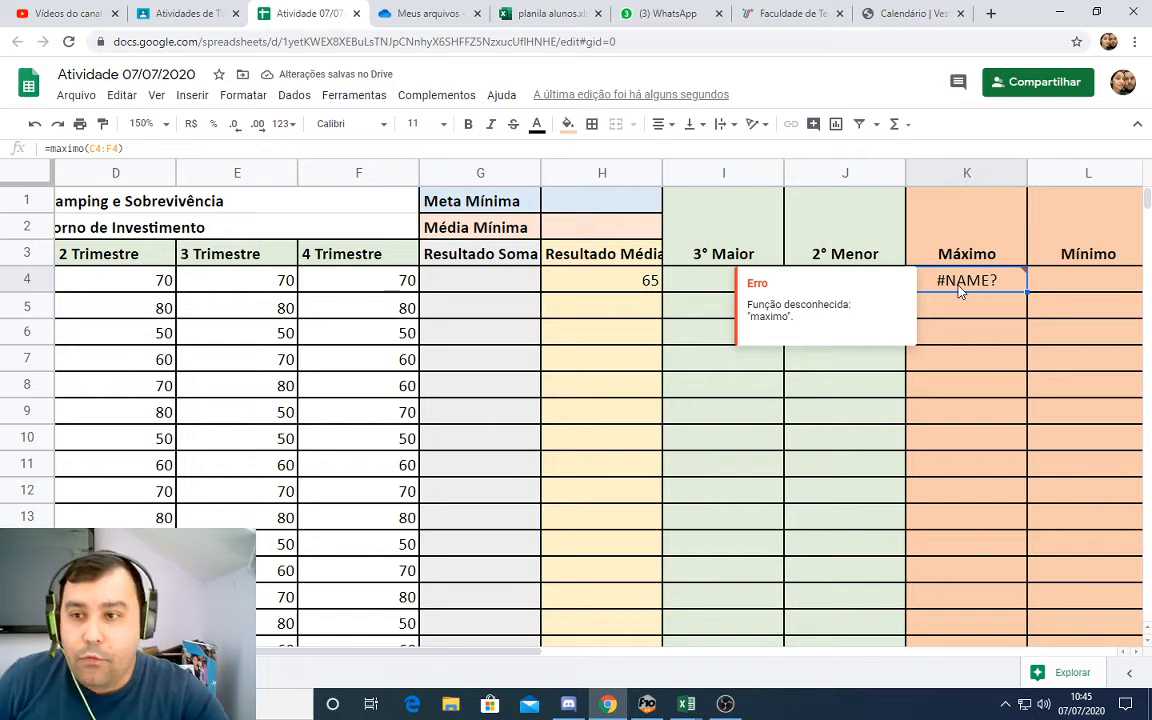
double_click(955, 285)
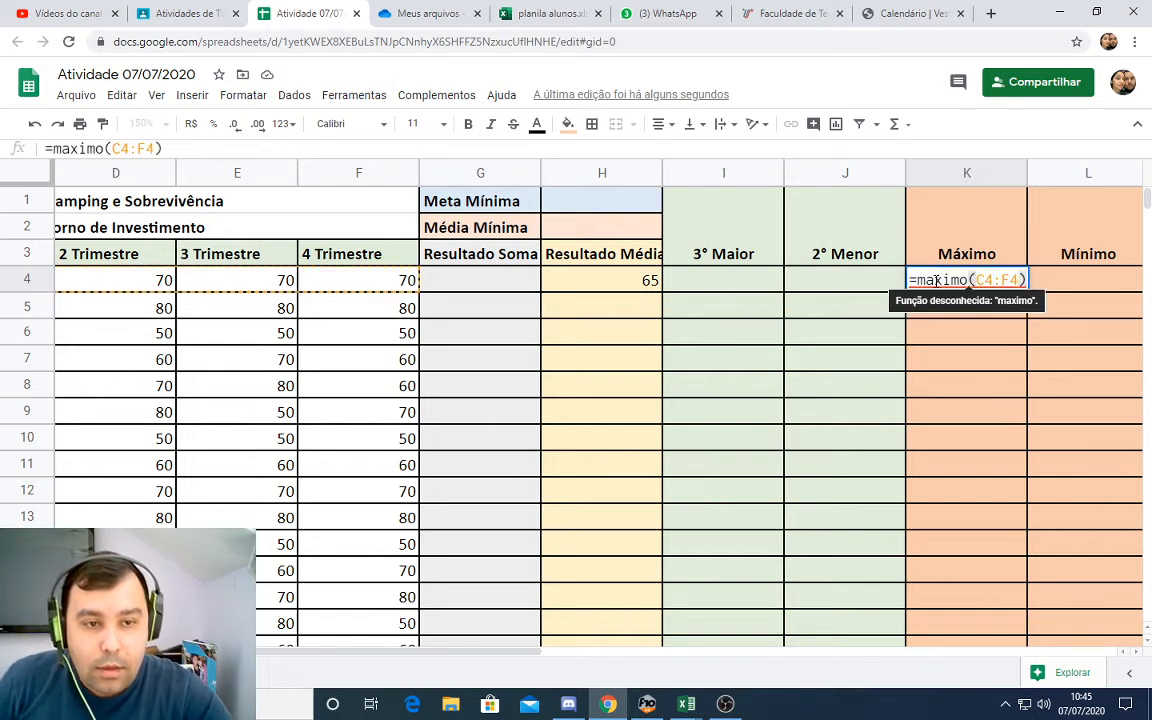
click(935, 281)
key(BackSpace)
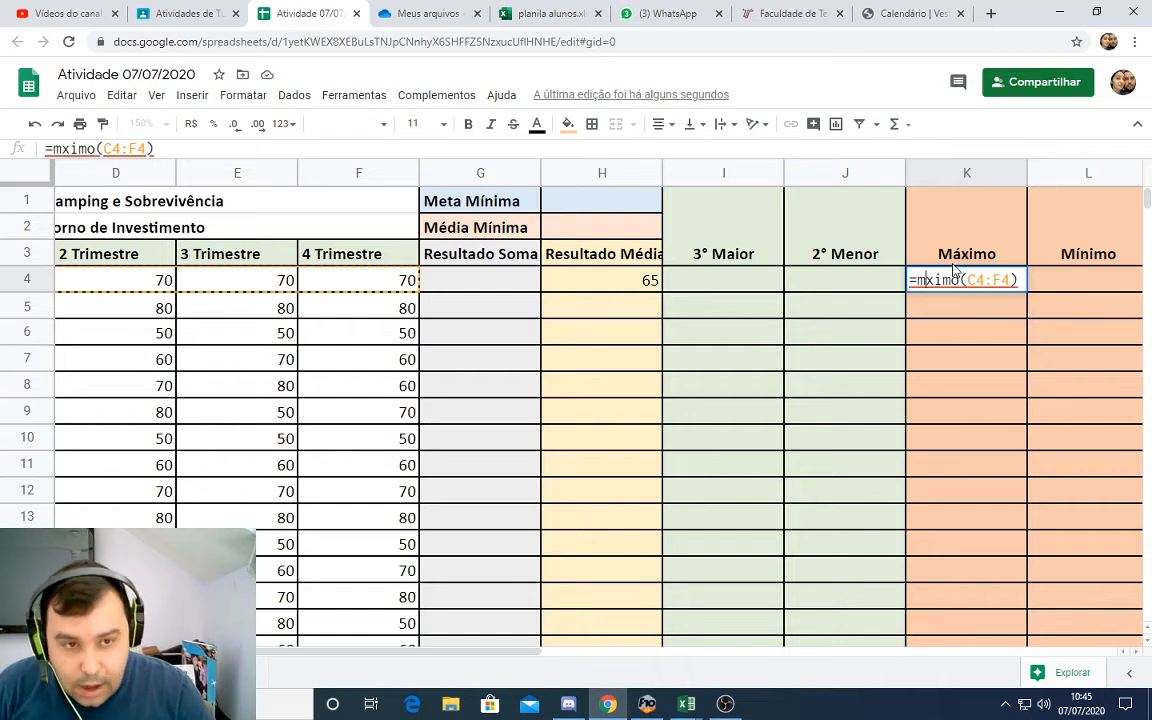
text(á)
key(Return)
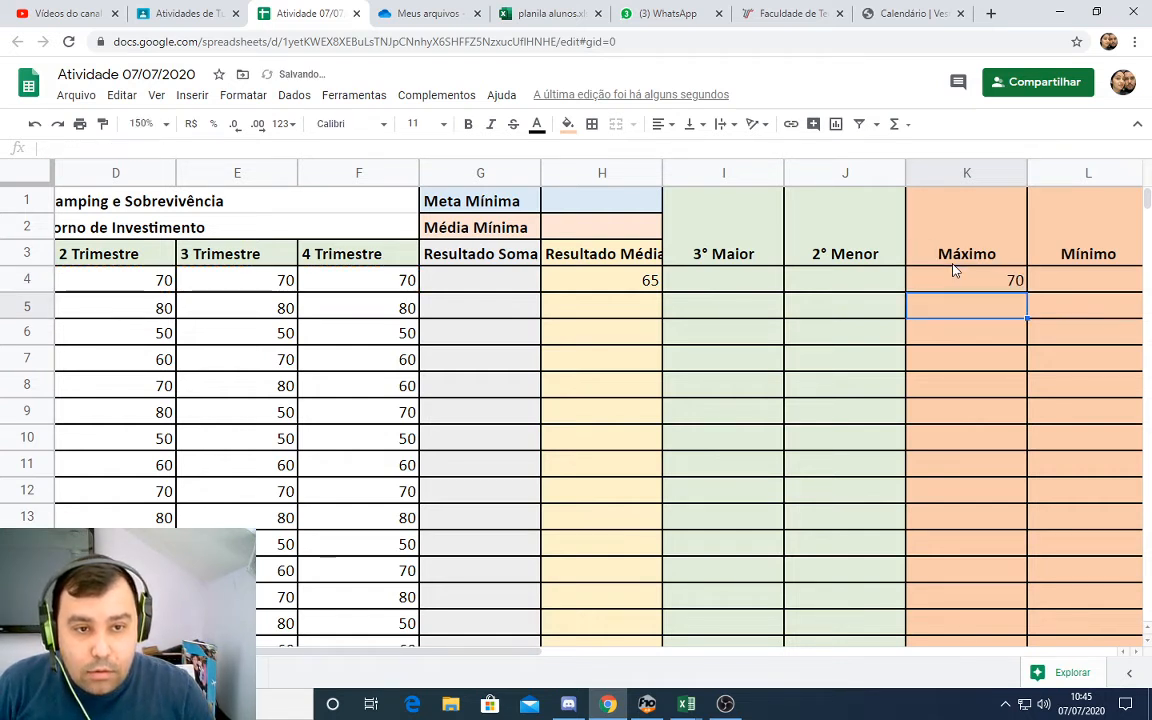
click(955, 285)
double_click(955, 285)
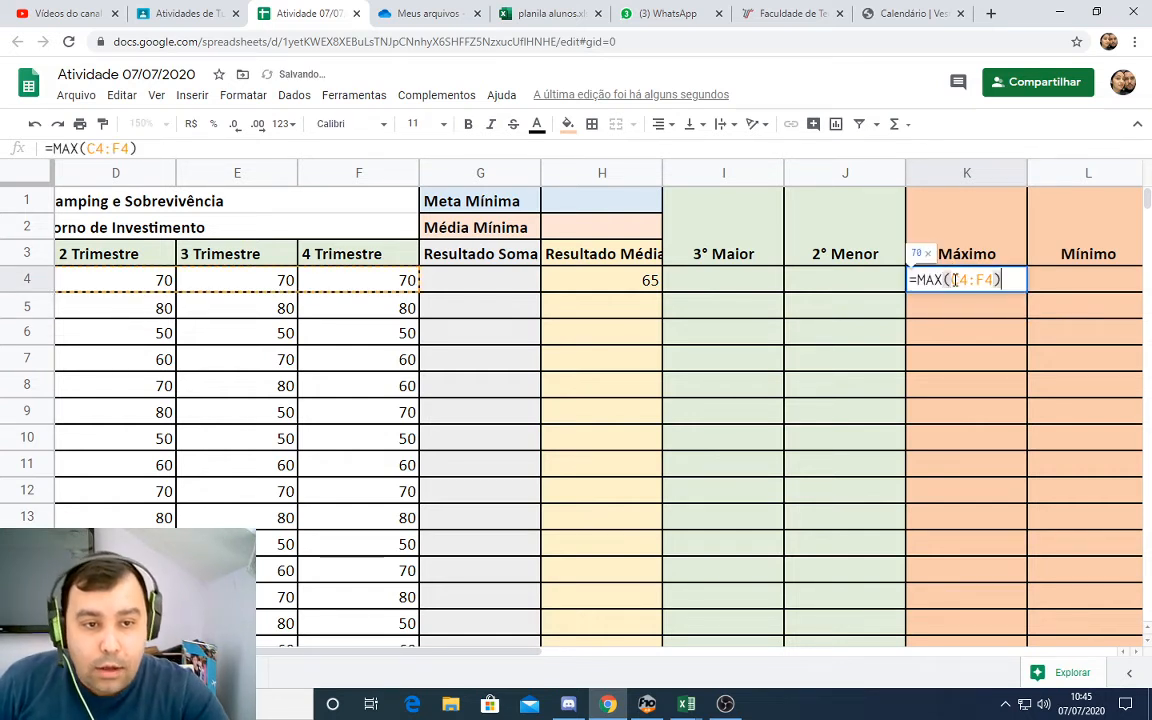
key(Return)
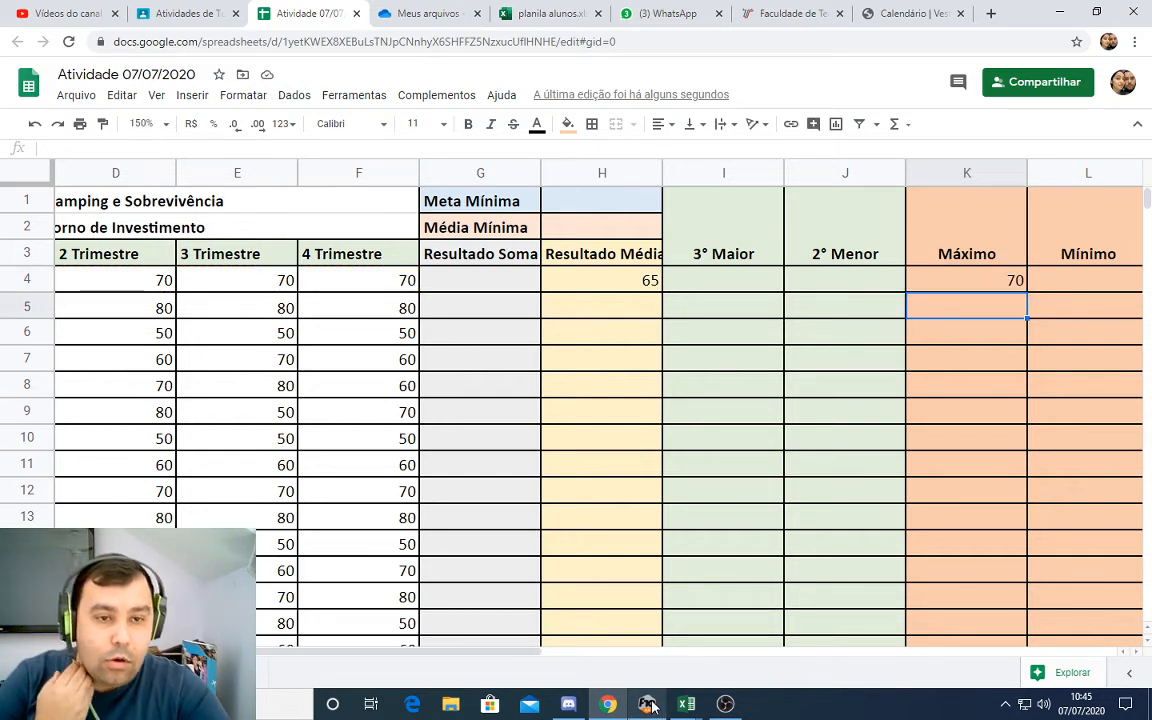
- Switch to Discord and review the students' questions about accents and functions alongside the formula screenshots in #geral
mouse_move(652, 708)
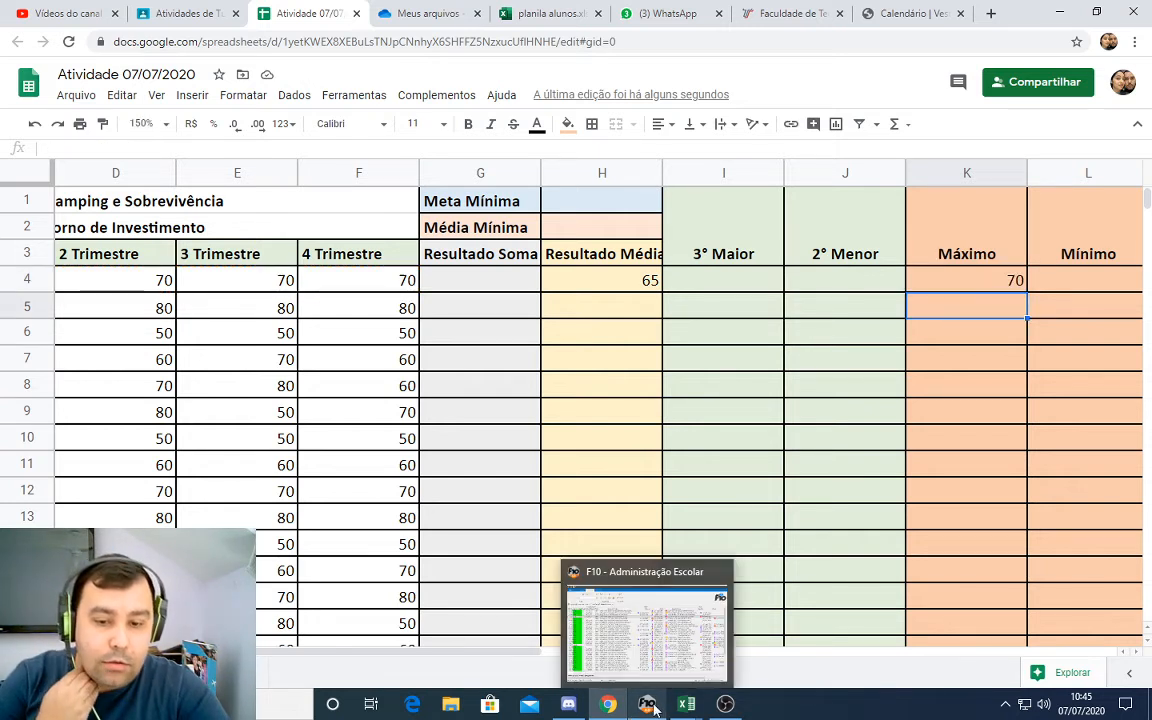
click(577, 710)
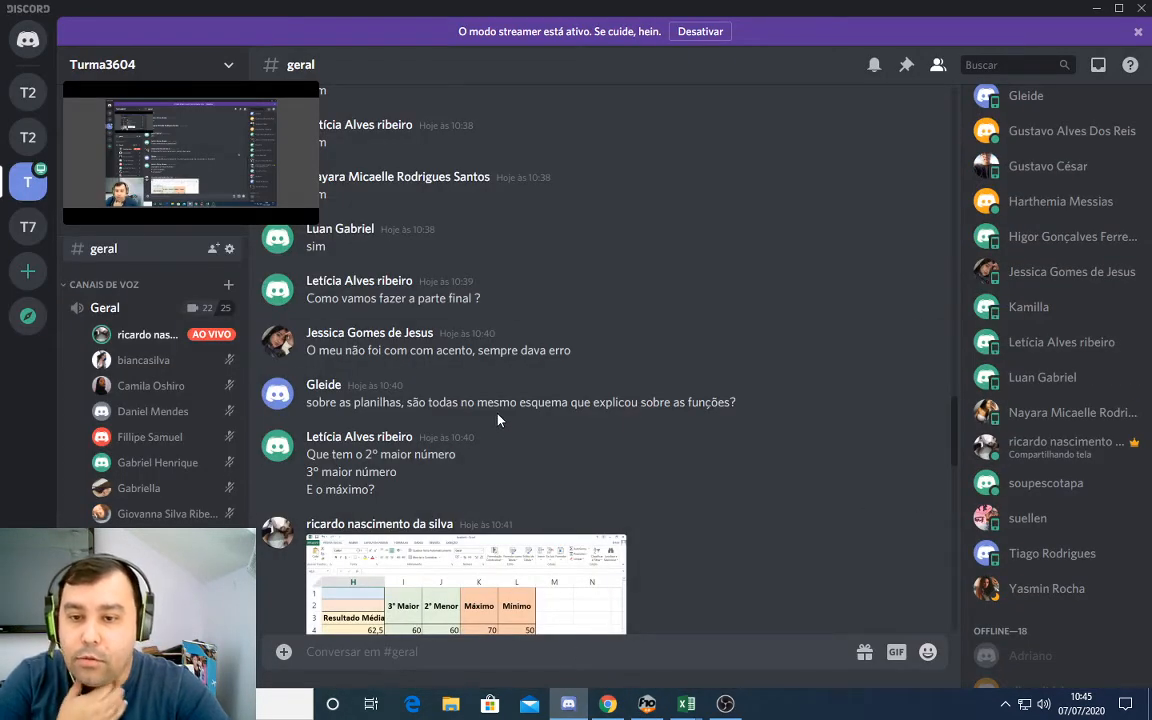
scroll(505, 515, down, 4)
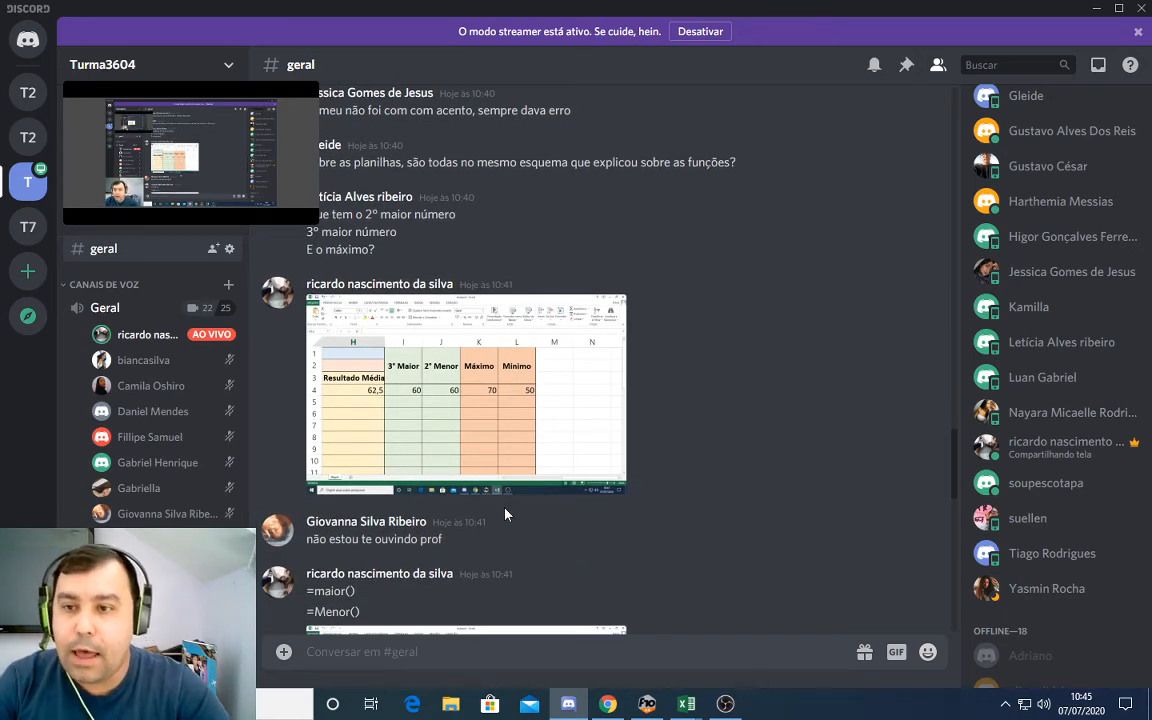
scroll(505, 515, up, 2)
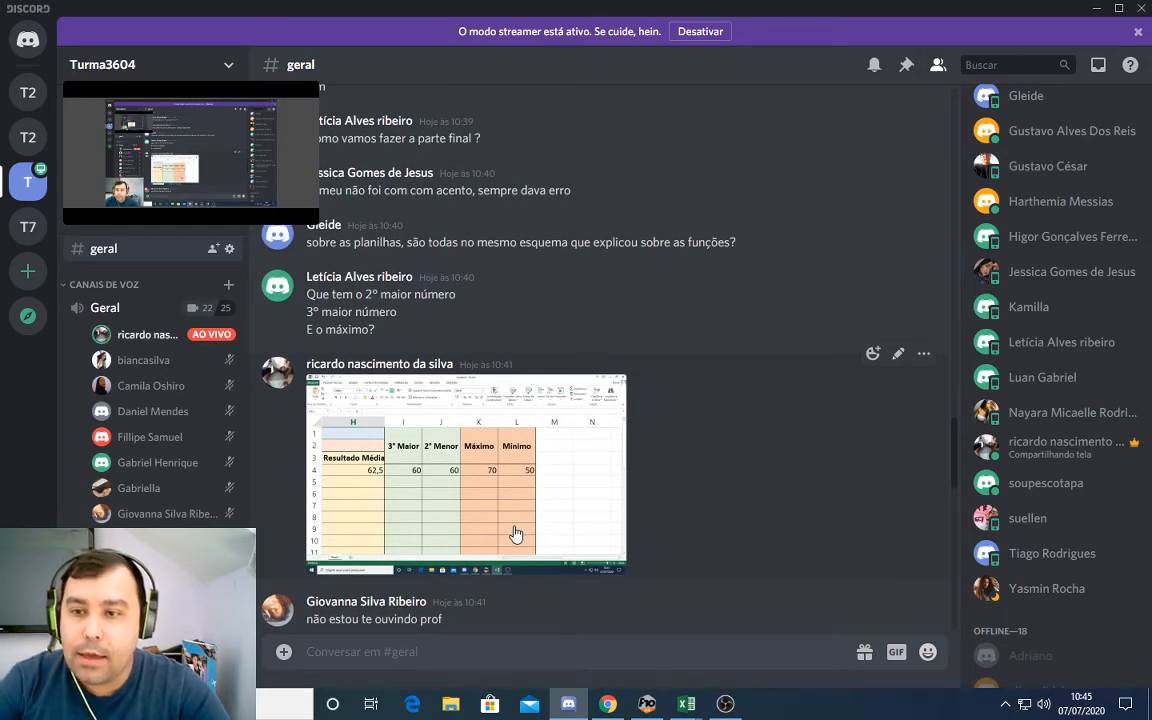
scroll(515, 535, up, 3)
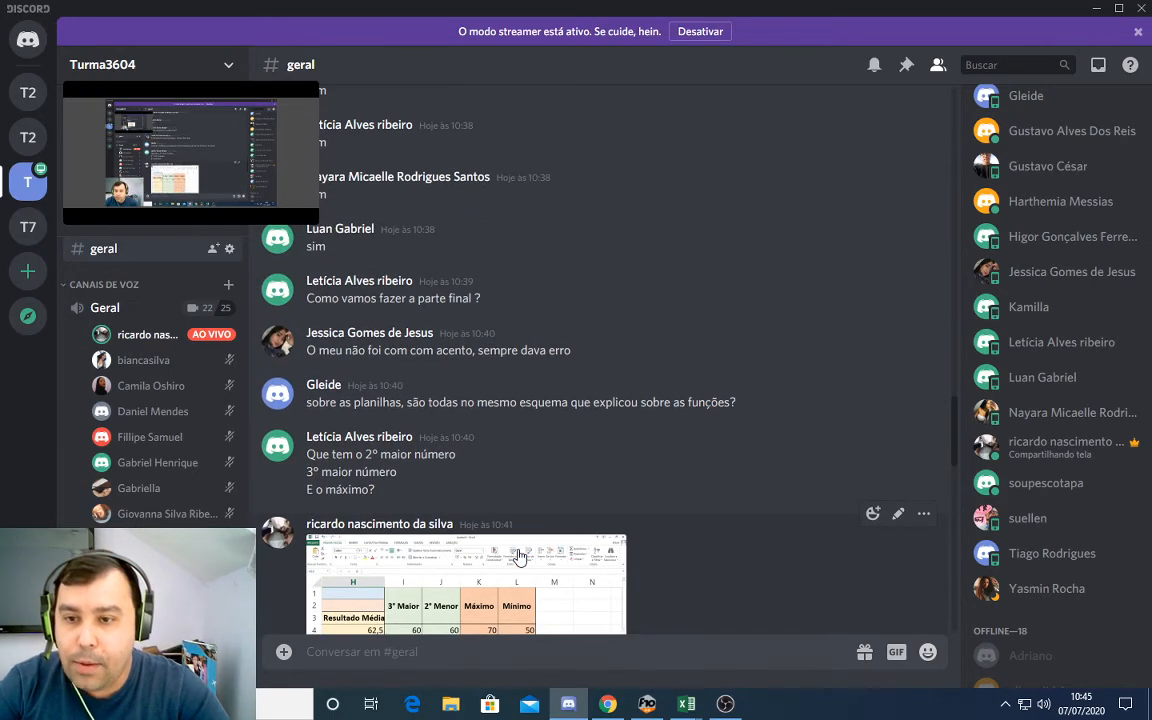
scroll(518, 556, down, 14)
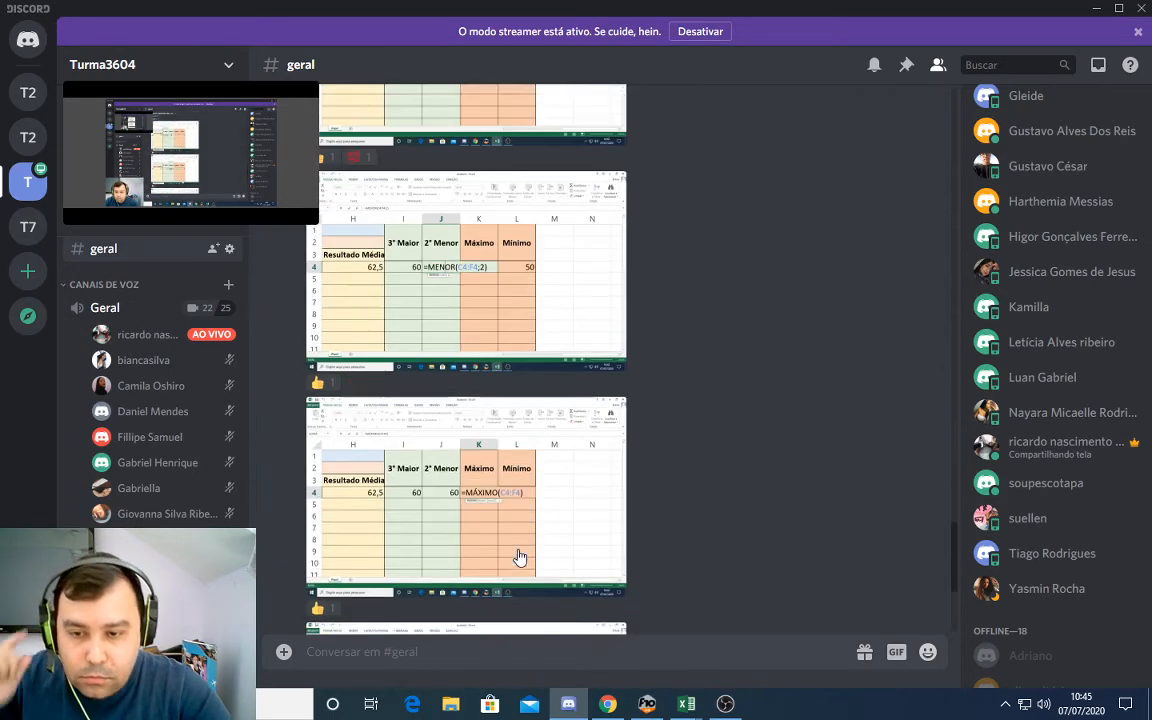
scroll(518, 556, up, 20)
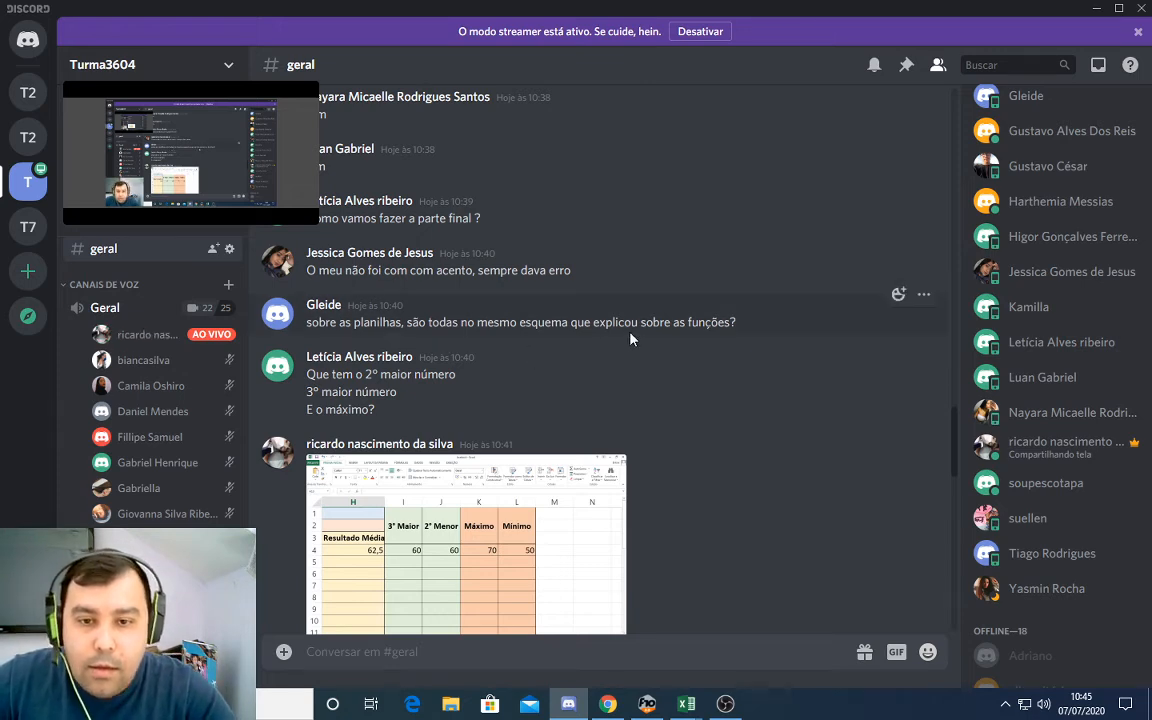
scroll(666, 374, down, 1)
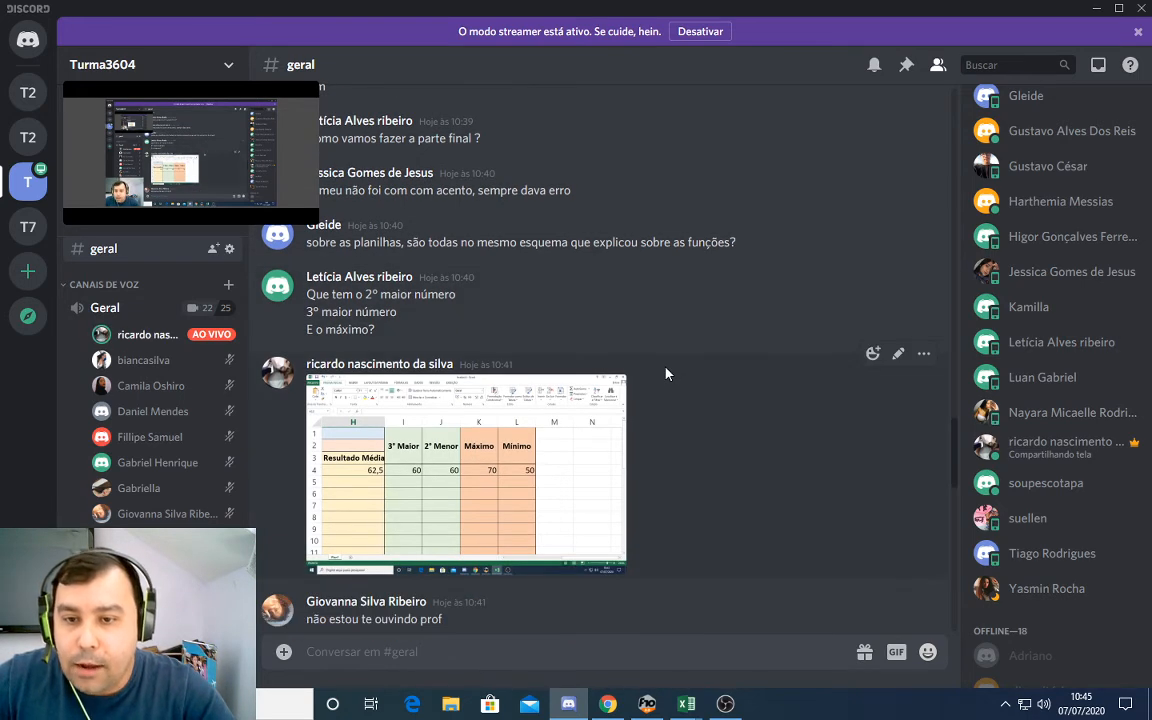
scroll(666, 374, down, 8)
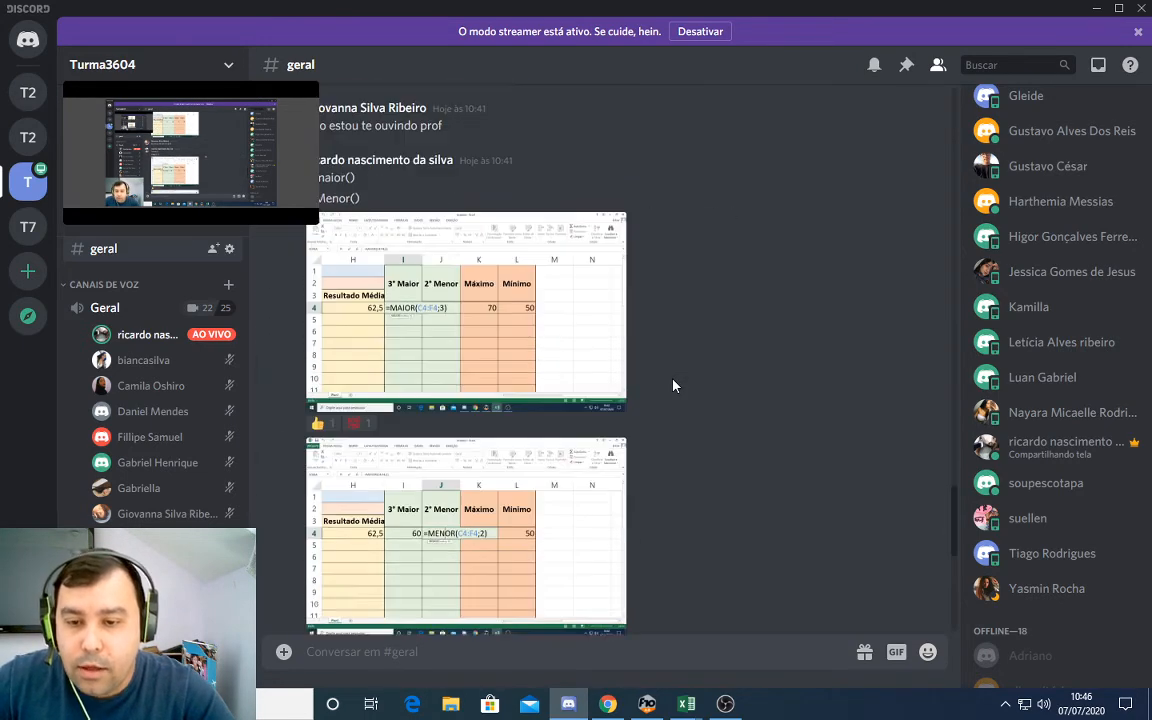
scroll(674, 388, up, 8)
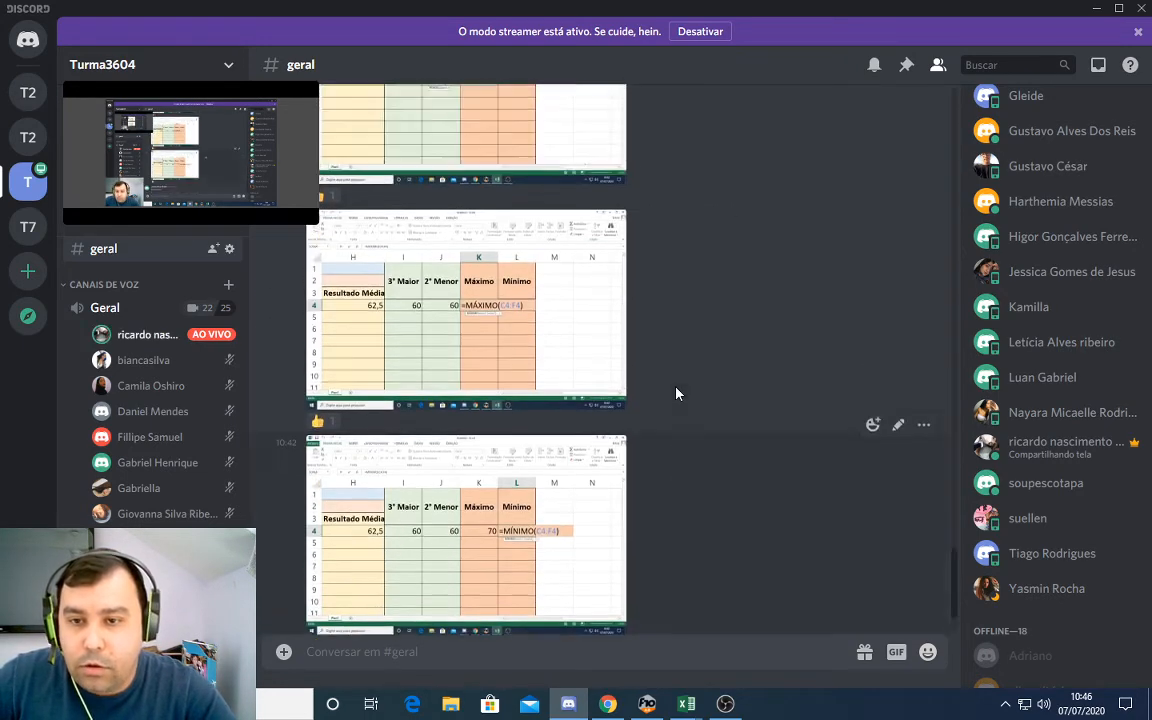
scroll(676, 393, up, 5)
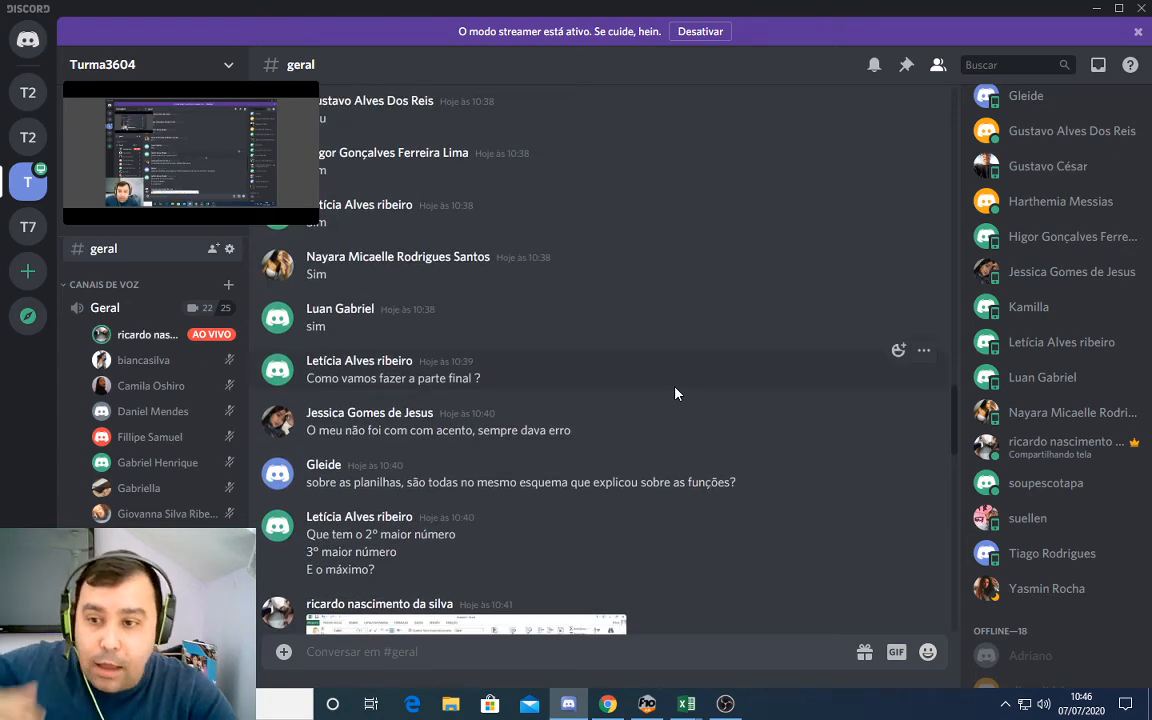
scroll(675, 393, down, 15)
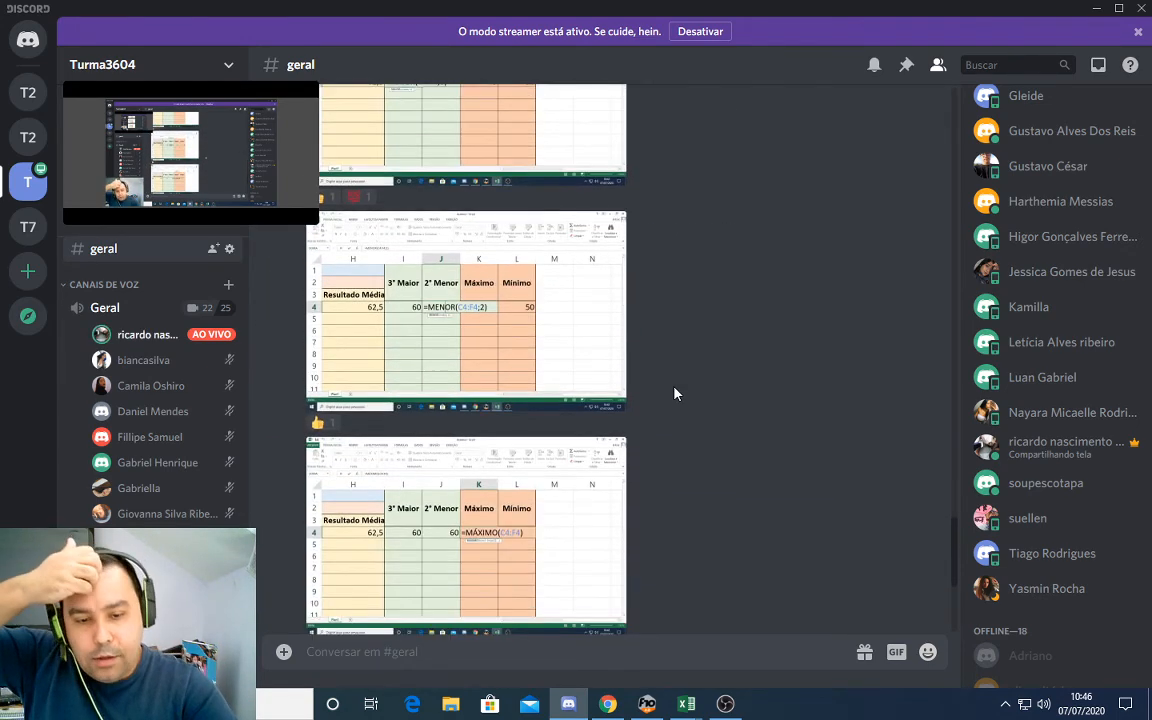
scroll(675, 393, down, 4)
- Switch to the bradock workbook in Excel and look over the Resultado Média and 3° Maior columns
mouse_move(690, 705)
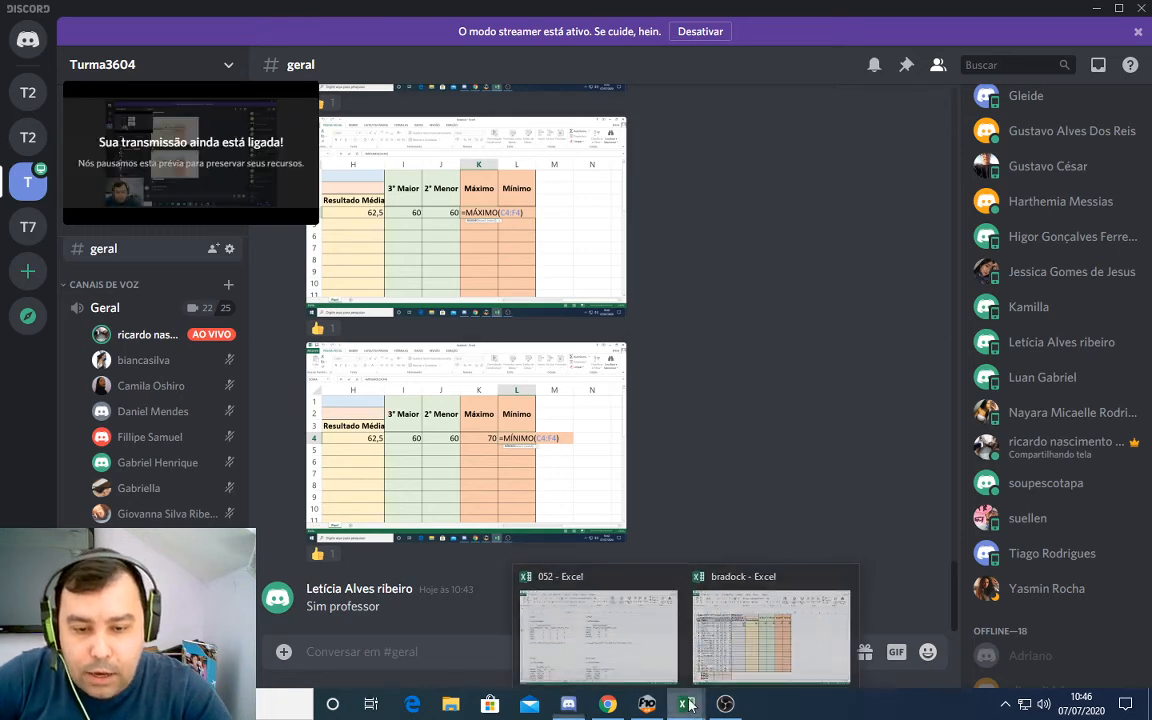
click(735, 610)
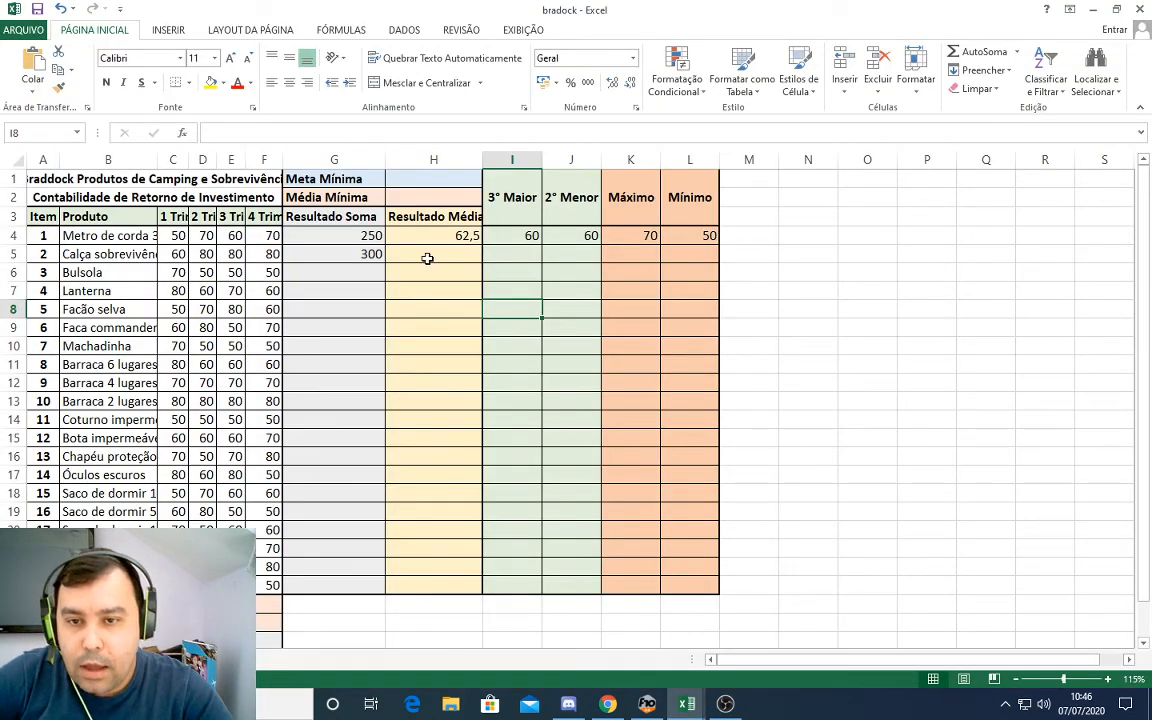
click(512, 270)
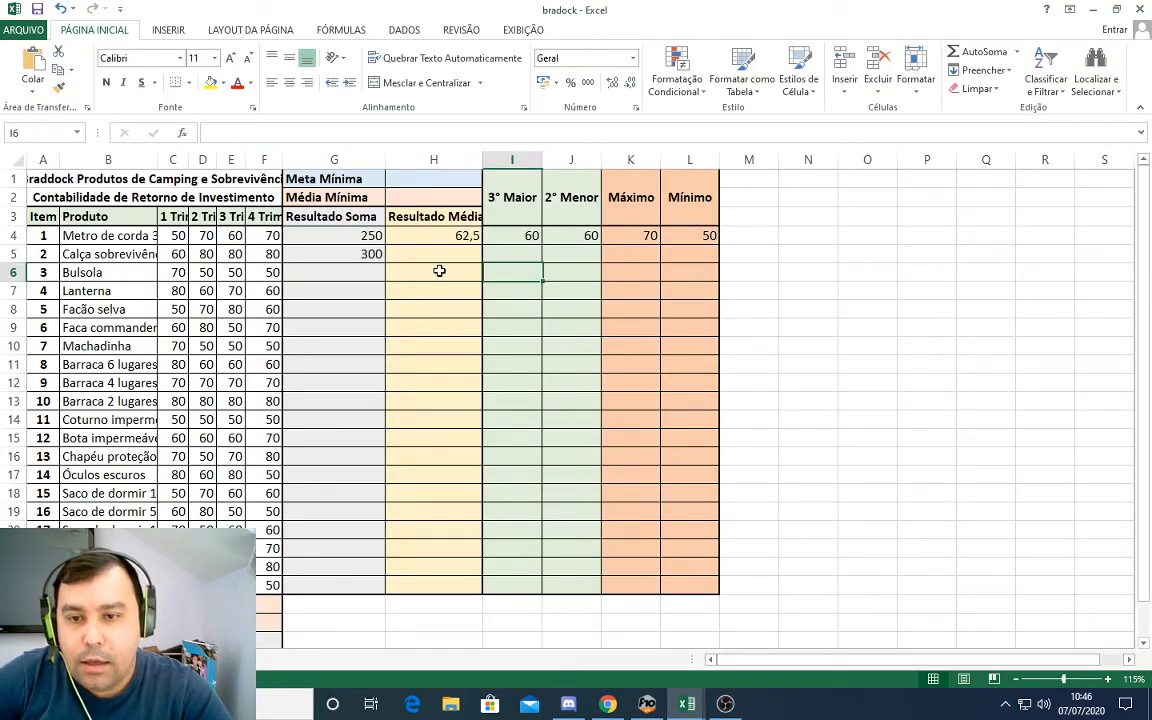
- Switch back to the Atividade 07/07/2020 sheet in Chrome, set its zoom to 100% and clear cells H4:K4
click(607, 704)
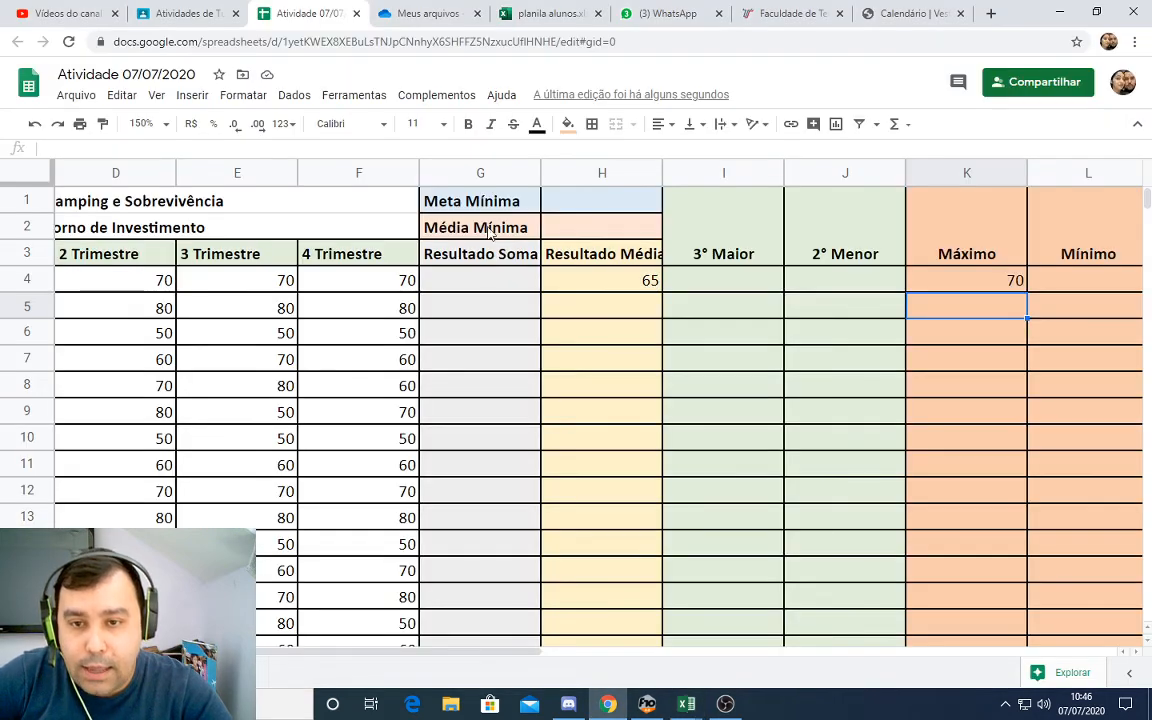
click(145, 124)
click(145, 222)
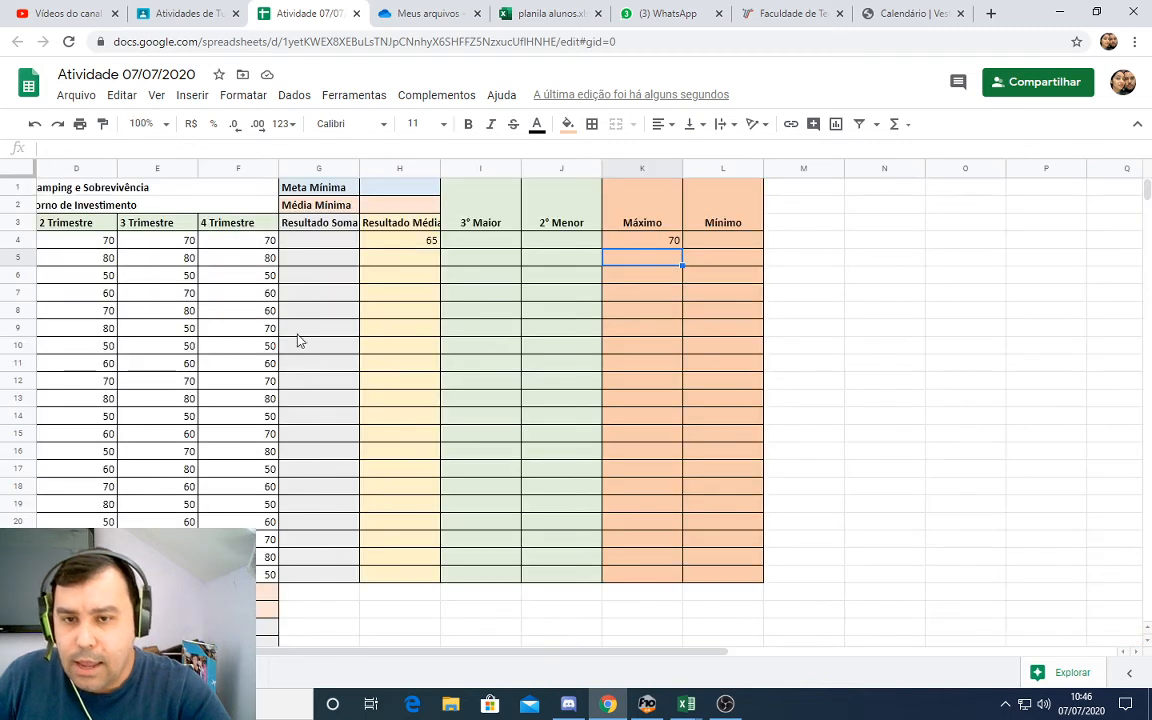
drag(394, 247, 666, 242)
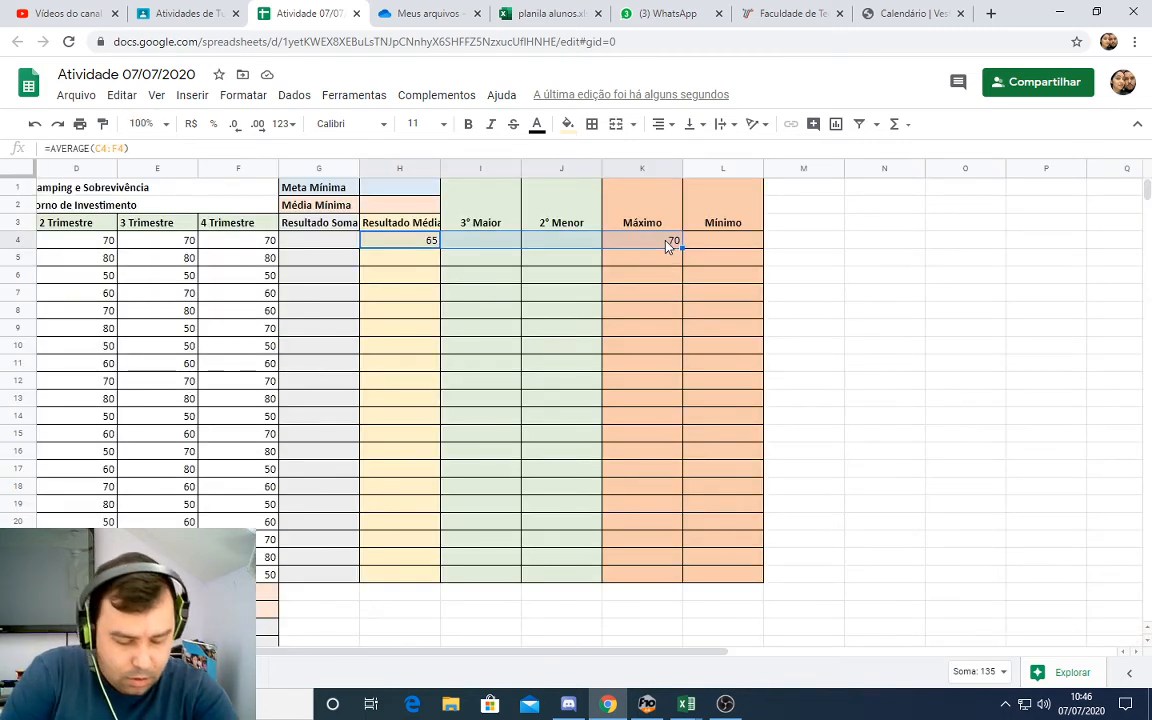
key(Delete)
drag(499, 651, 365, 651)
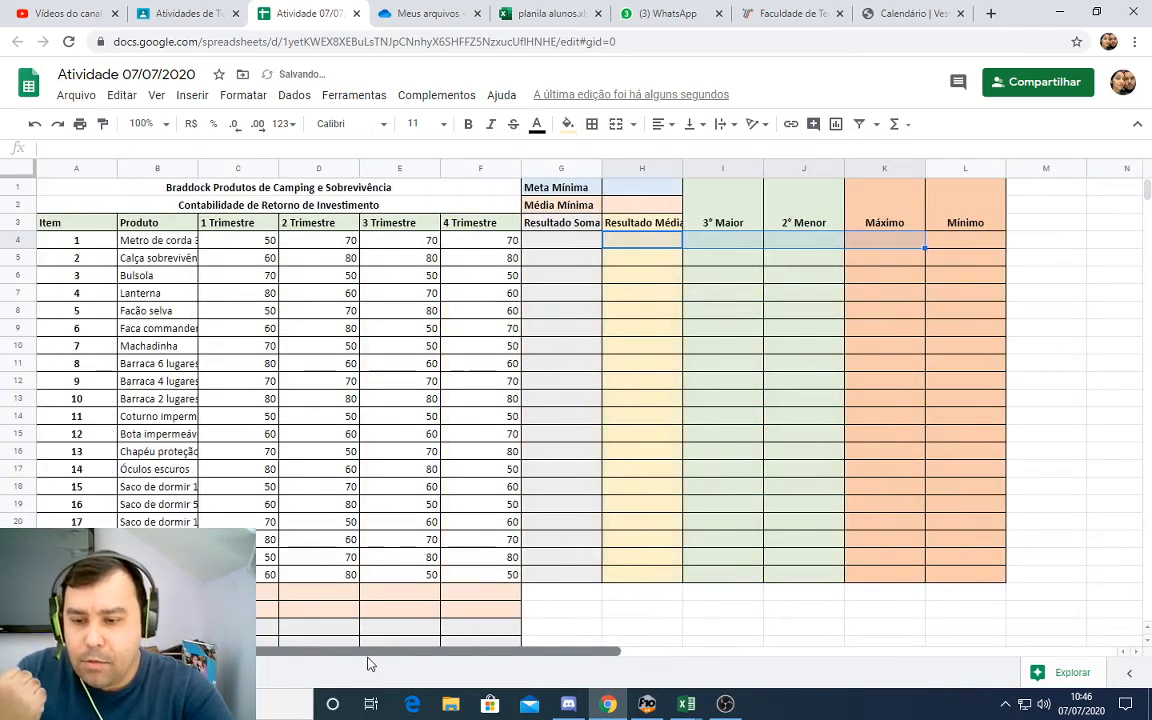
- Narrow the Item column and the 1 to 4 Trimestre columns of the Braddock table to fit their headings
scroll(255, 355, down, 1)
scroll(104, 327, up, 1)
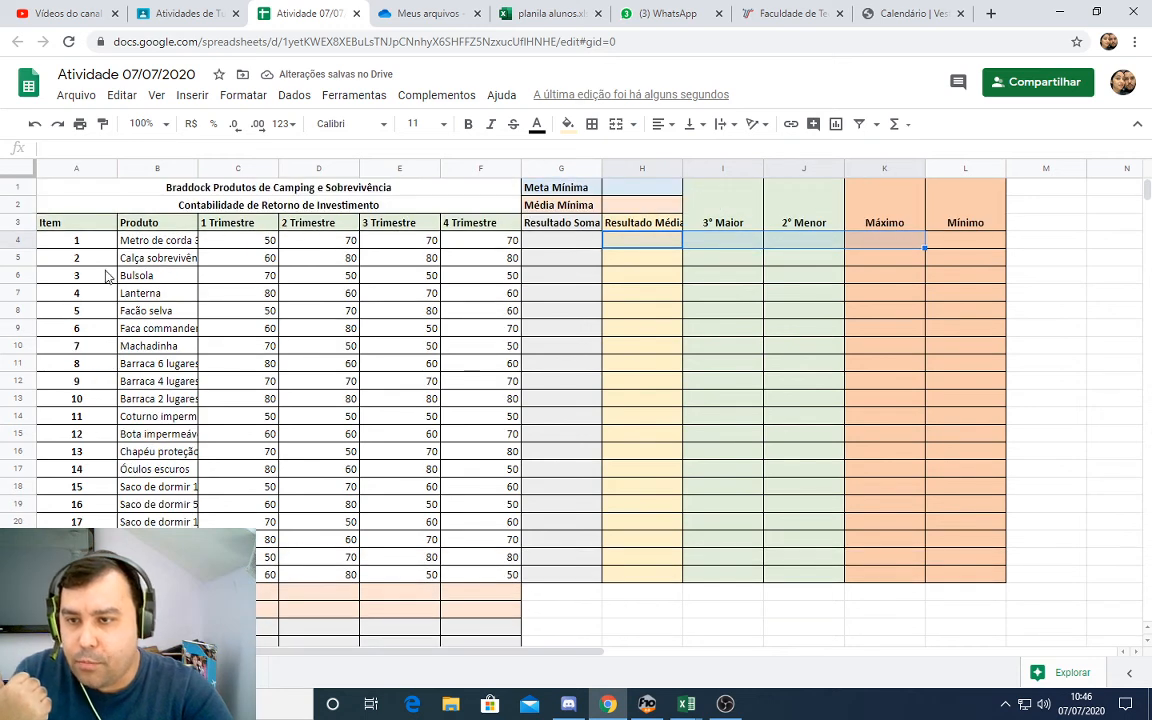
drag(117, 170, 60, 167)
scroll(238, 390, down, 1)
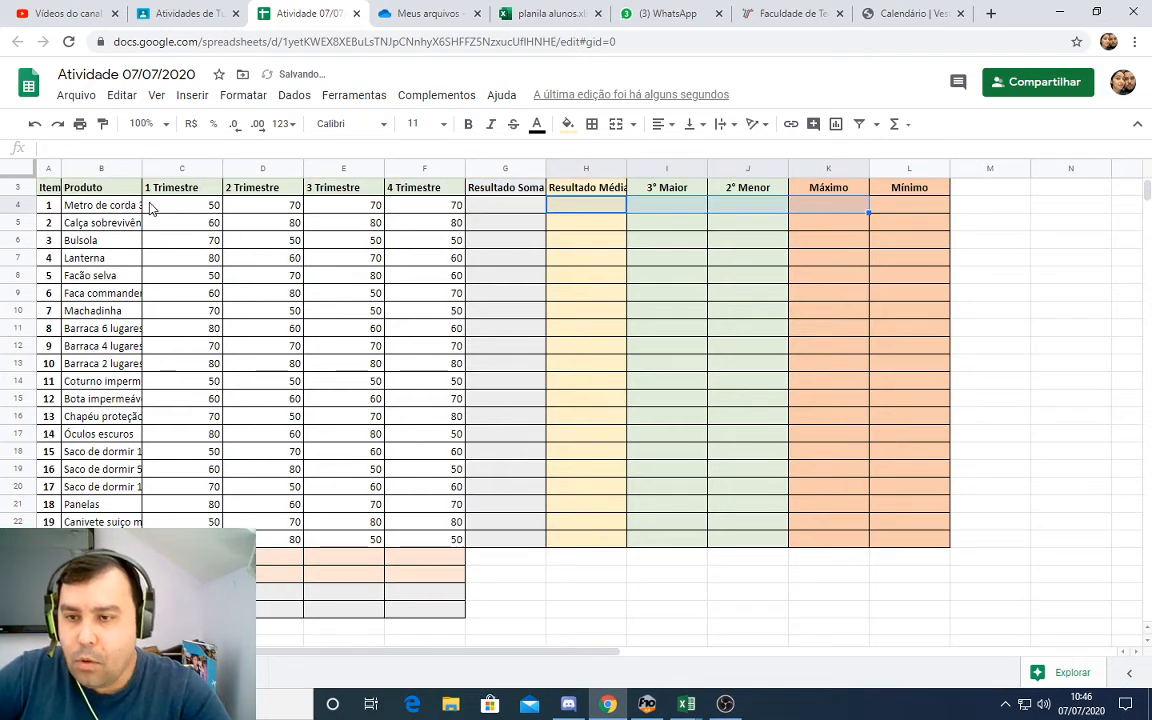
scroll(243, 295, up, 1)
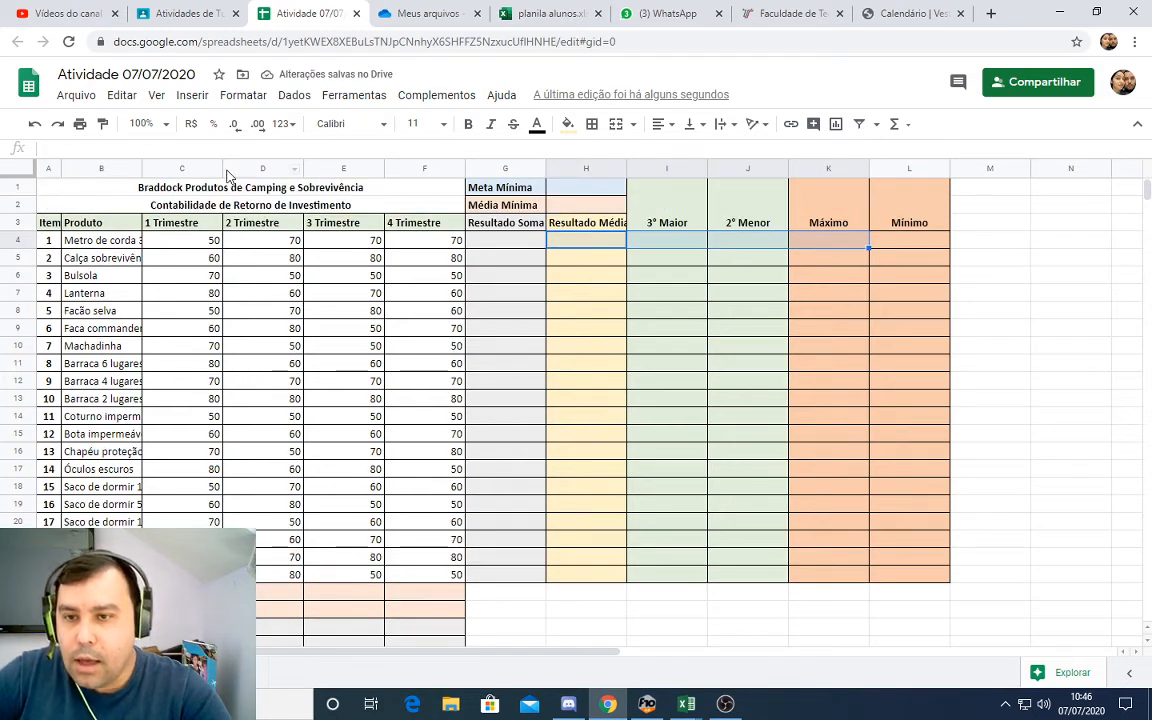
drag(222, 170, 202, 168)
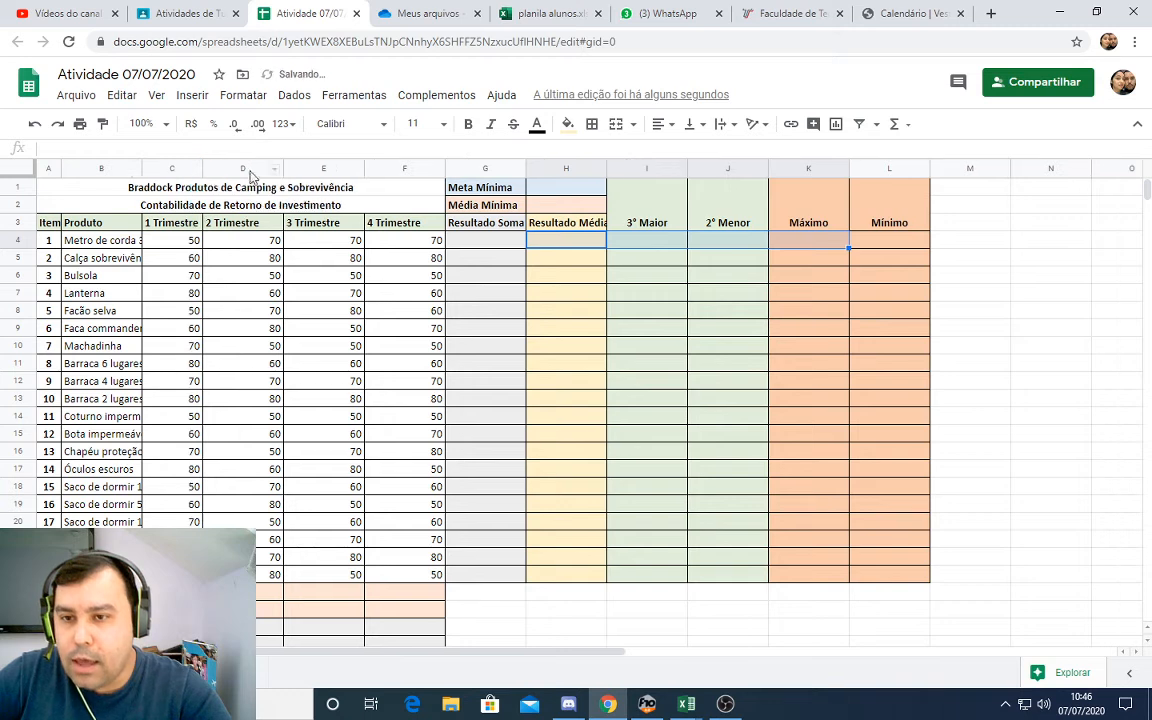
drag(283, 168, 266, 168)
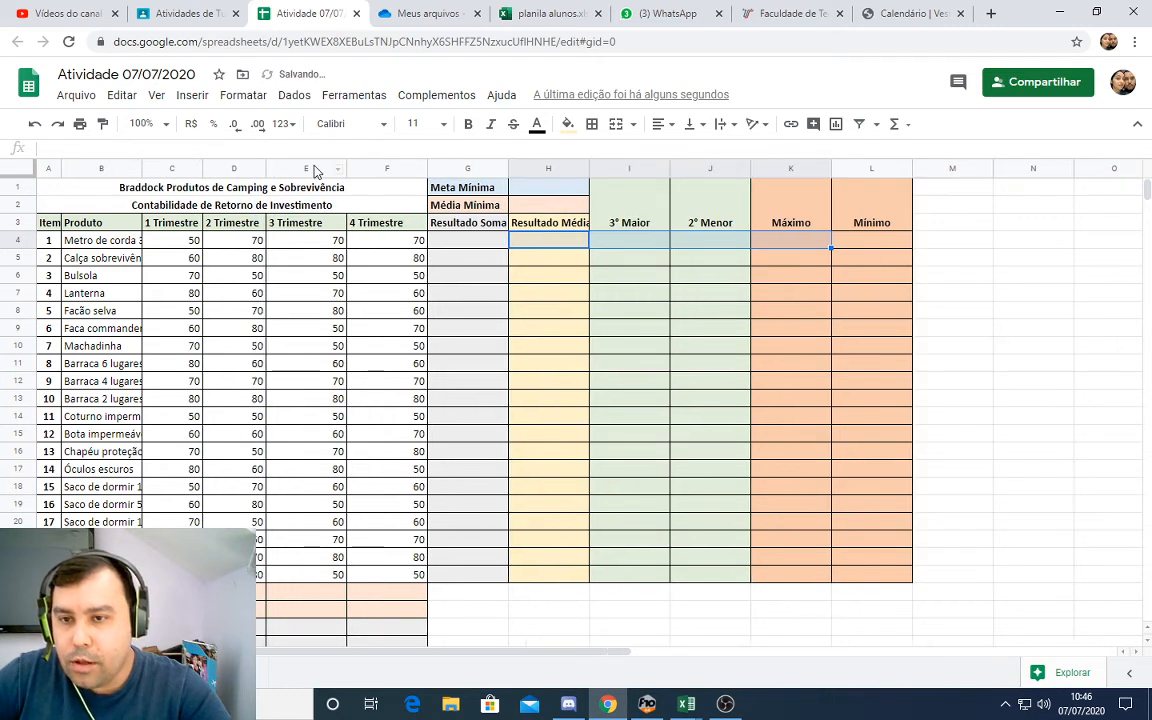
drag(346, 168, 328, 168)
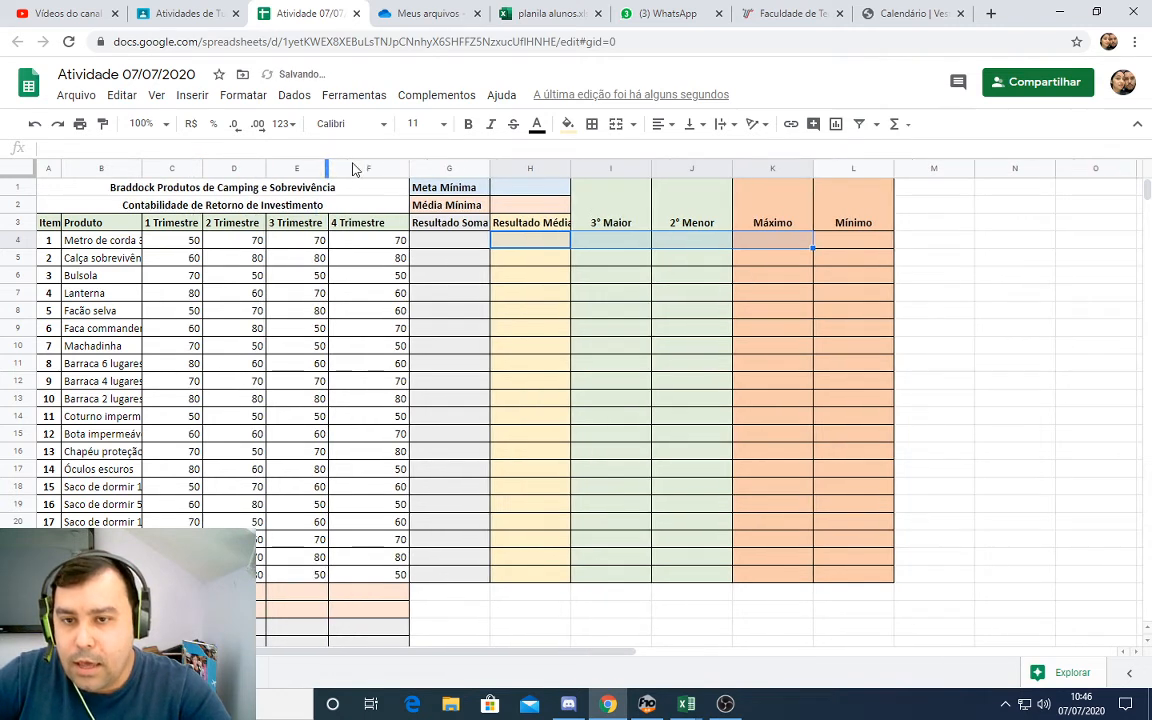
drag(408, 168, 389, 168)
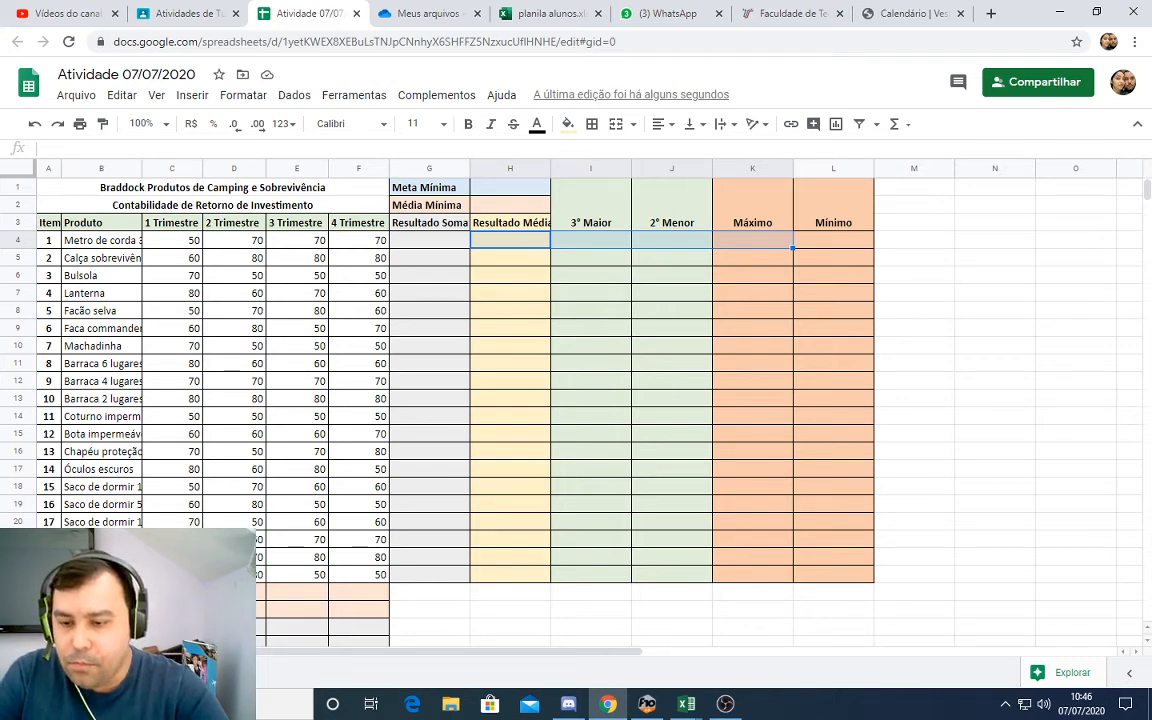
- Look over the bimester grades sheet and the payroll sheet, and return to the Braddock sheet
key(ctrl+shift+Page_Down)
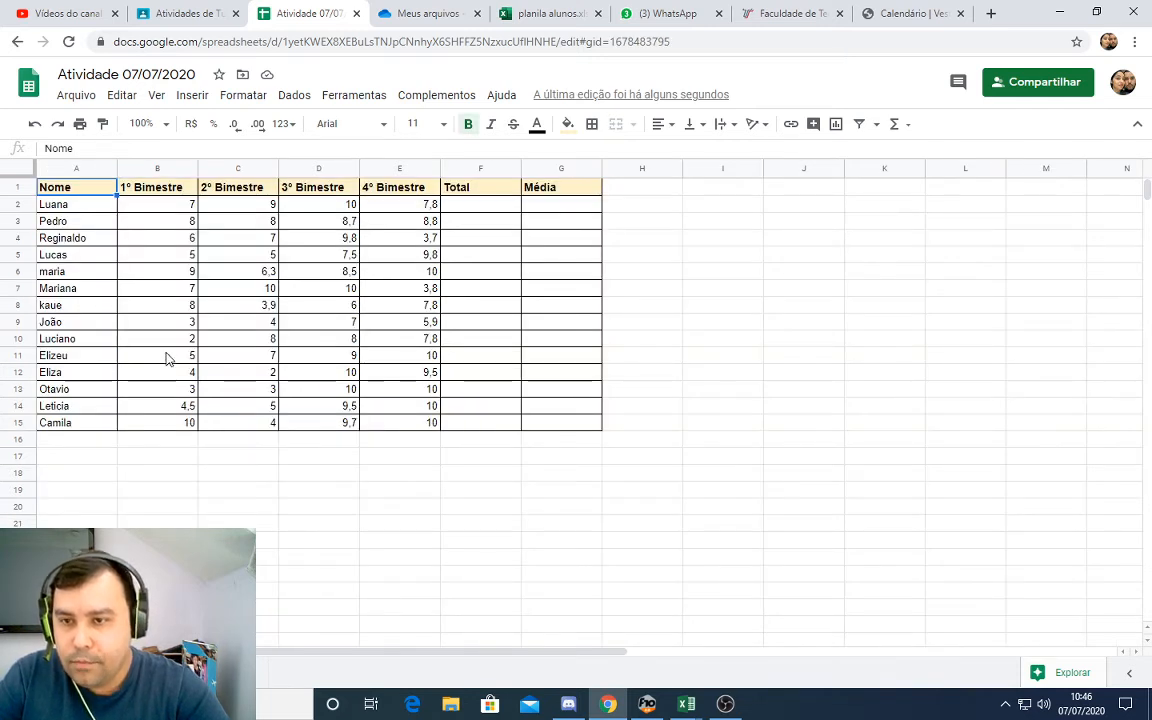
key(ctrl+shift+Page_Down)
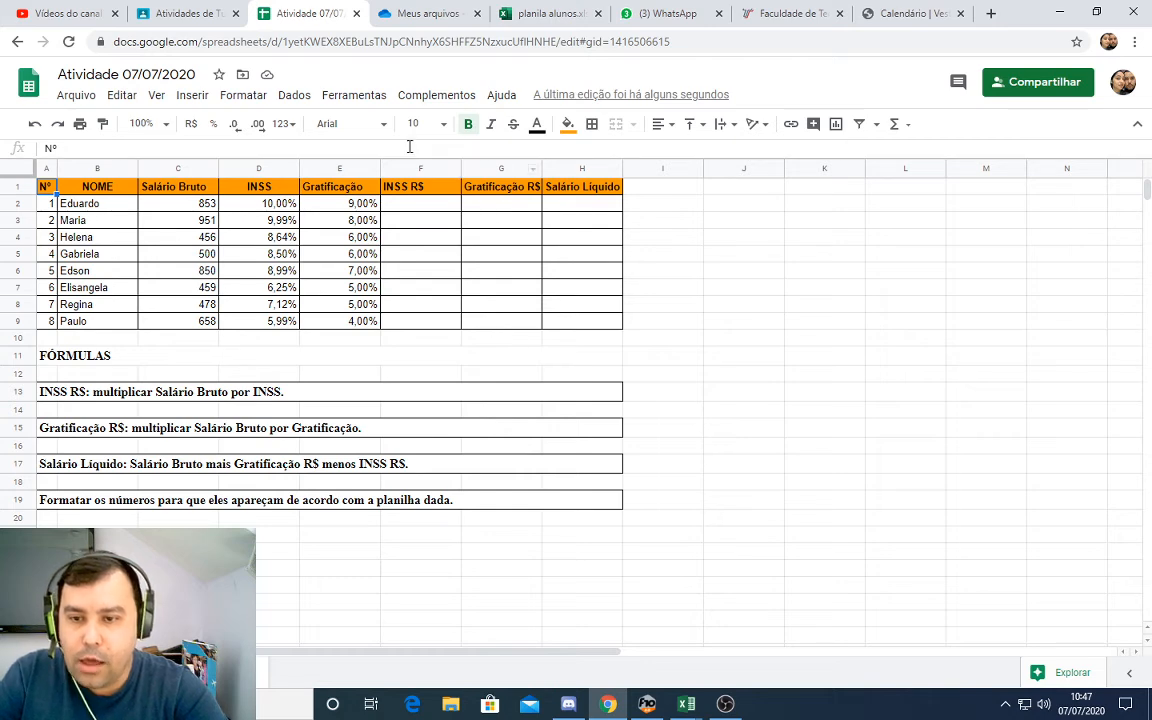
click(130, 672)
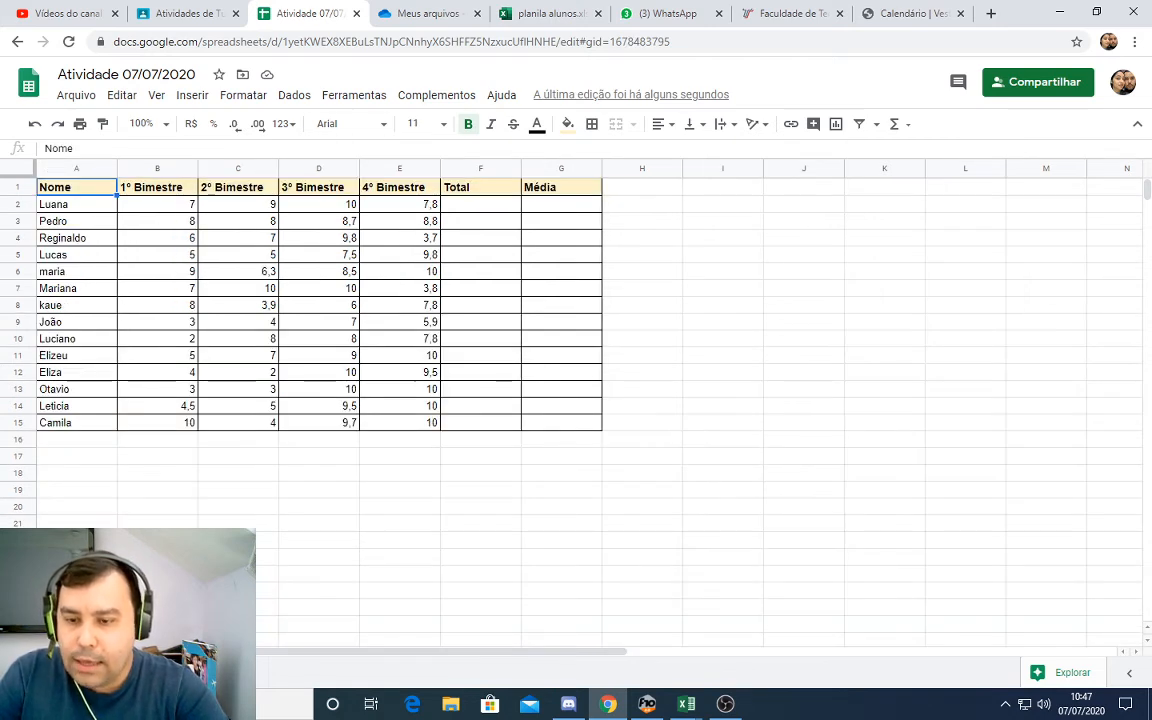
click(90, 672)
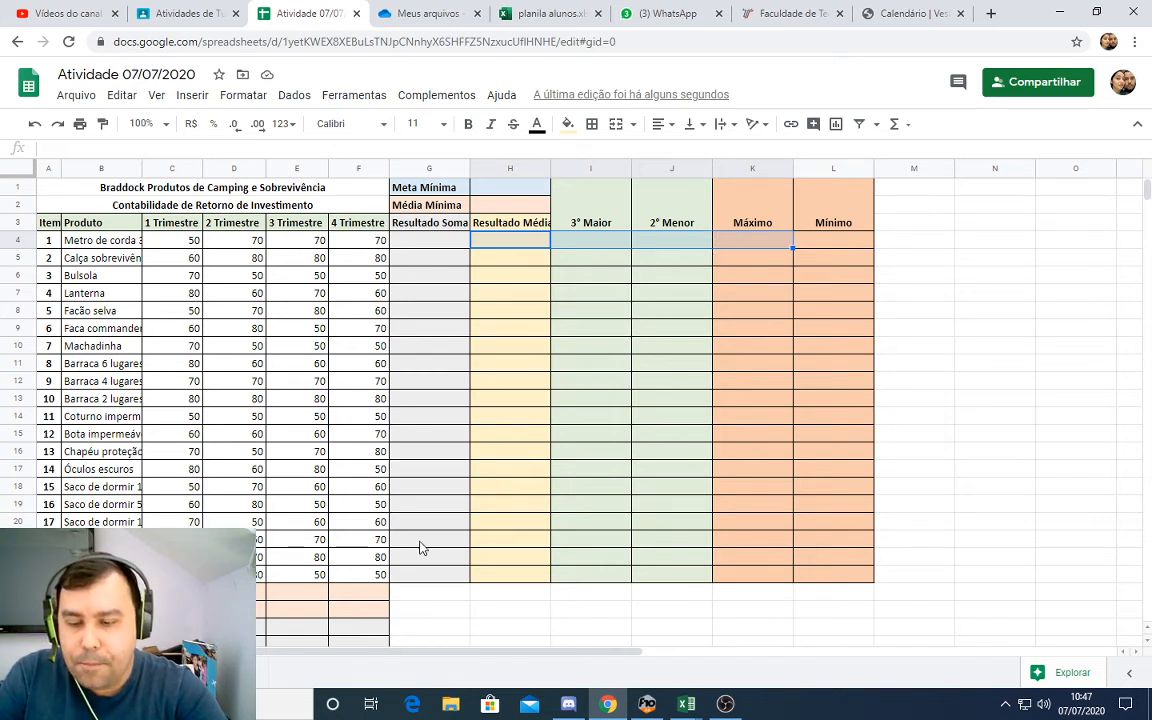
- Open the bimester grades sheet and point out the blank Total and Média cells F2 and G2
click(190, 672)
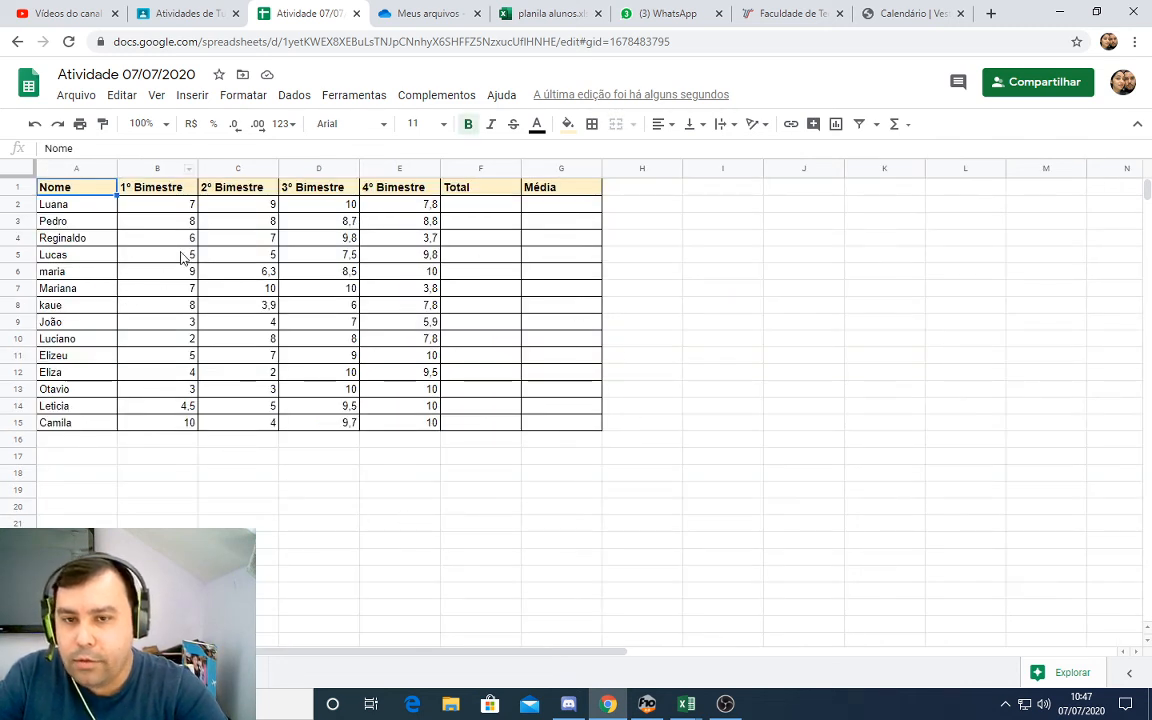
click(479, 210)
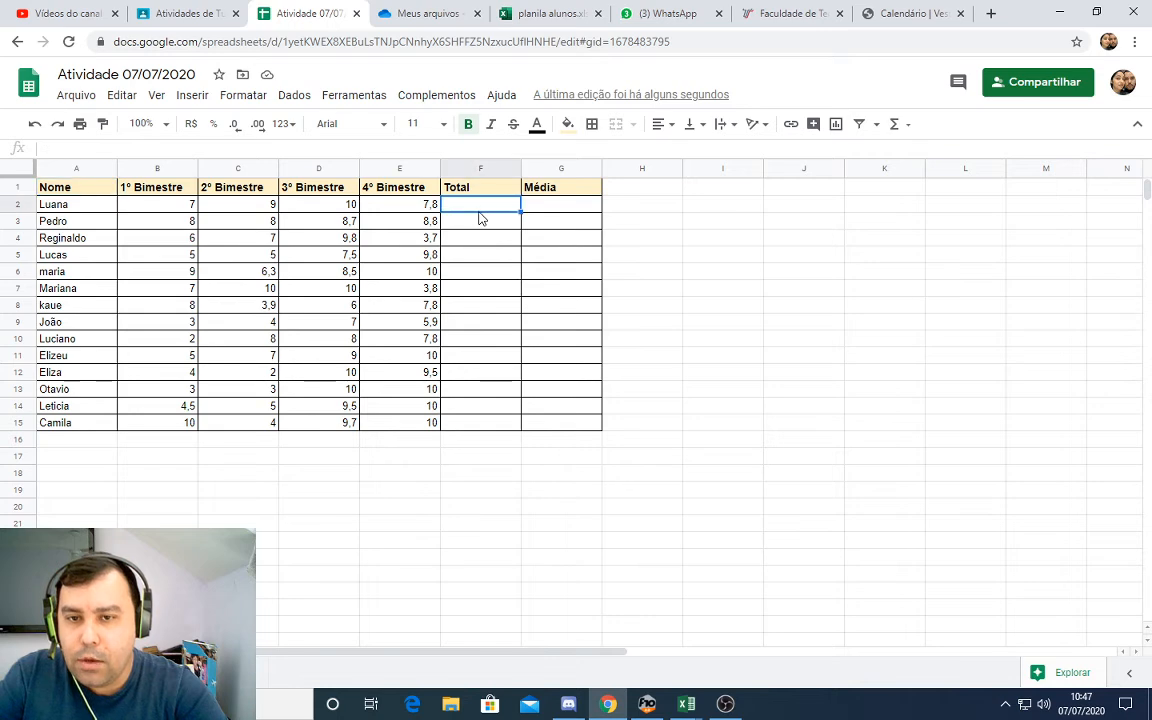
click(570, 204)
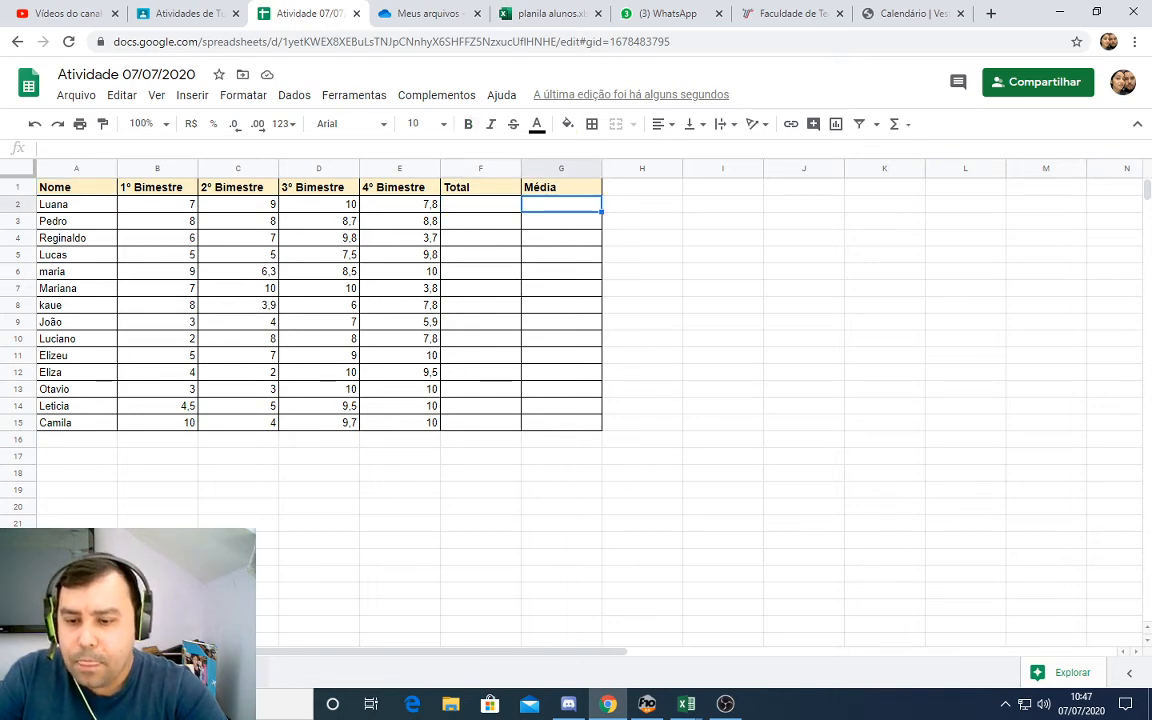
- Open the payroll sheet and examine Salário Bruto, INSS and Gratificação, plus the blank INSS R$, Gratificação R$ and Salário Líquido cells in row 2
click(190, 672)
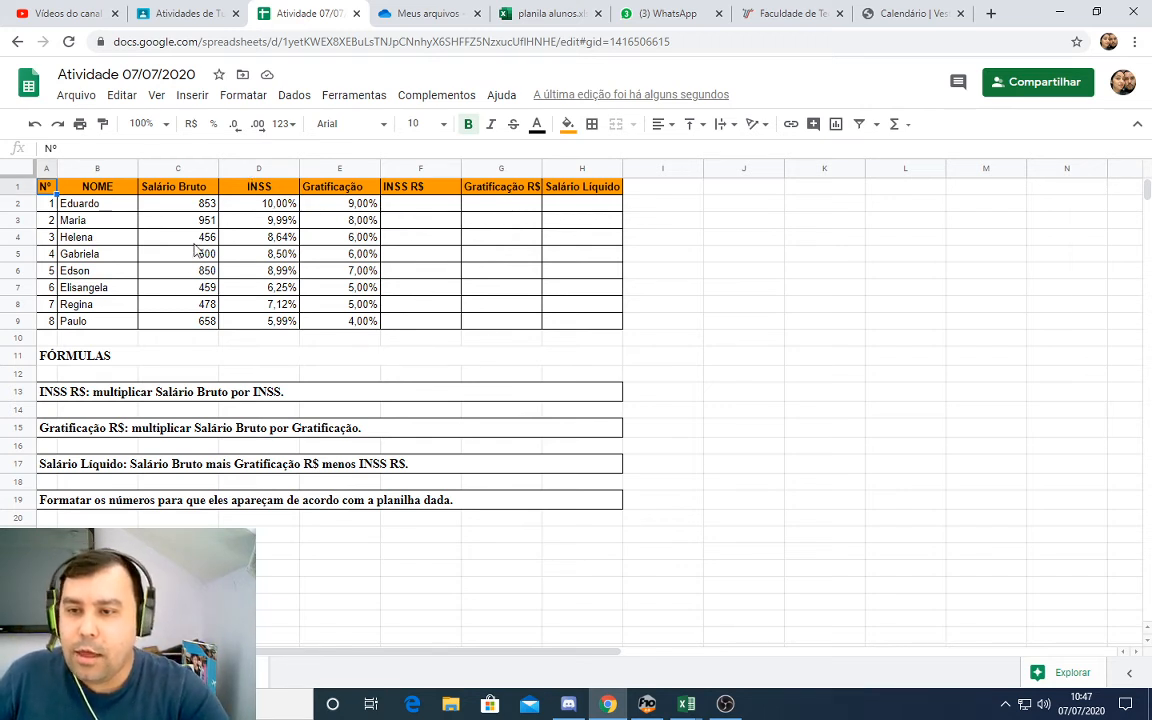
click(181, 208)
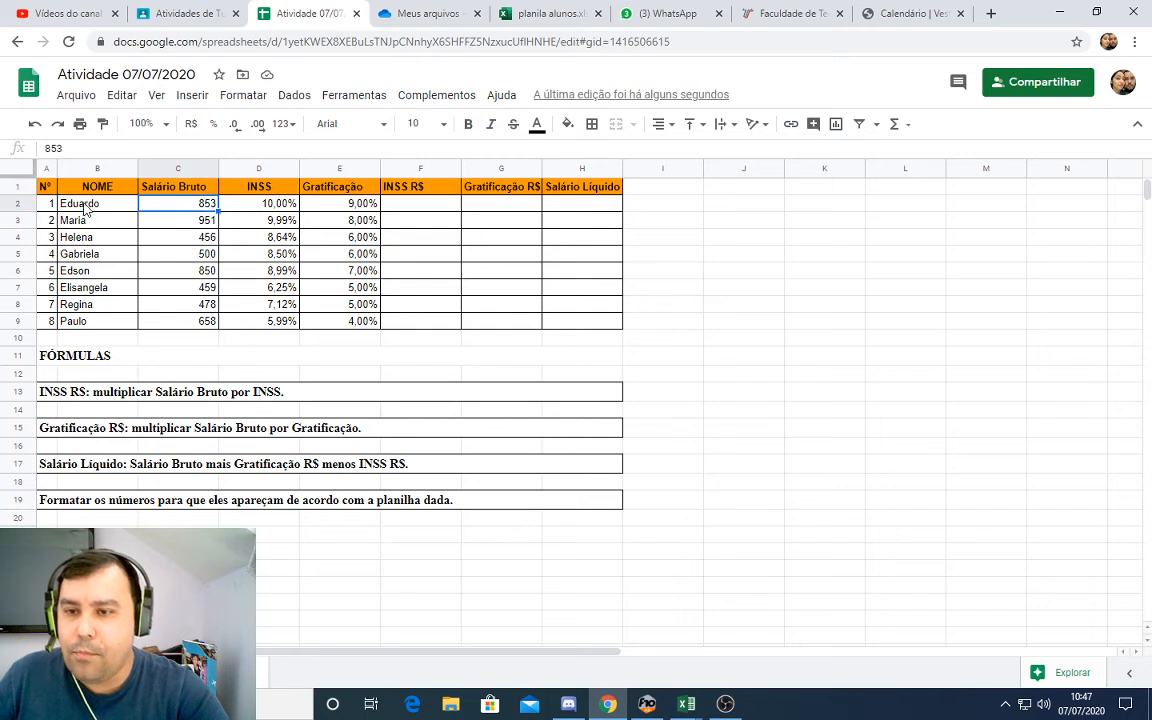
click(247, 254)
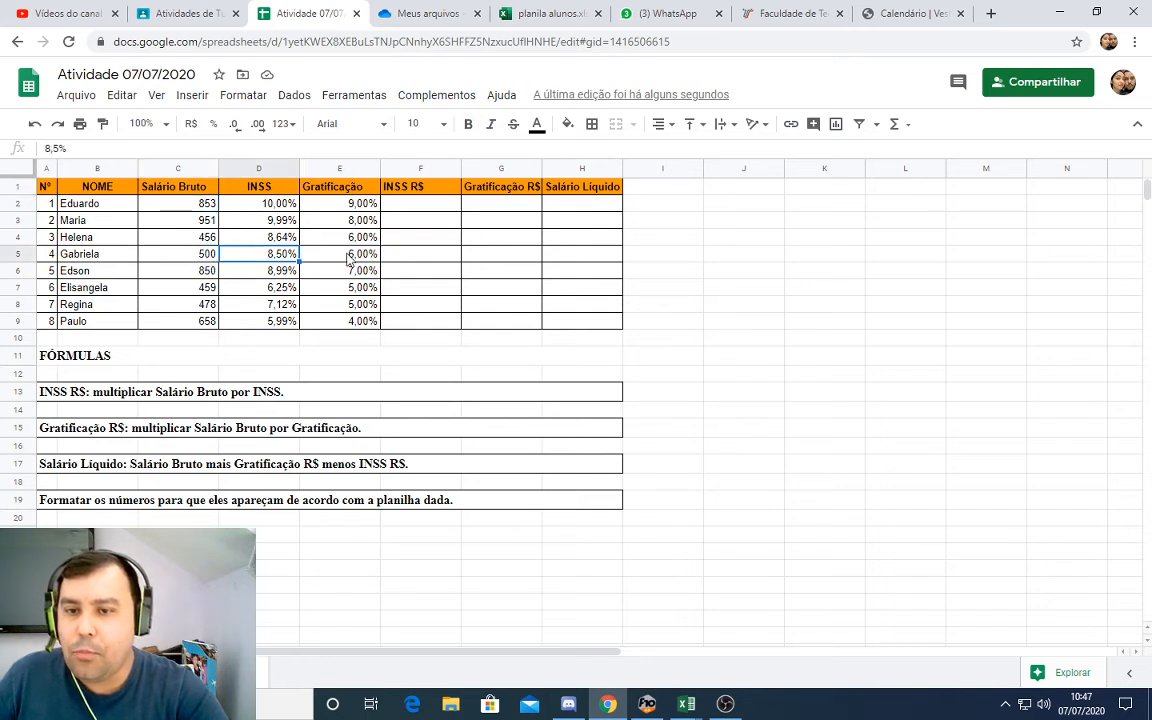
click(420, 203)
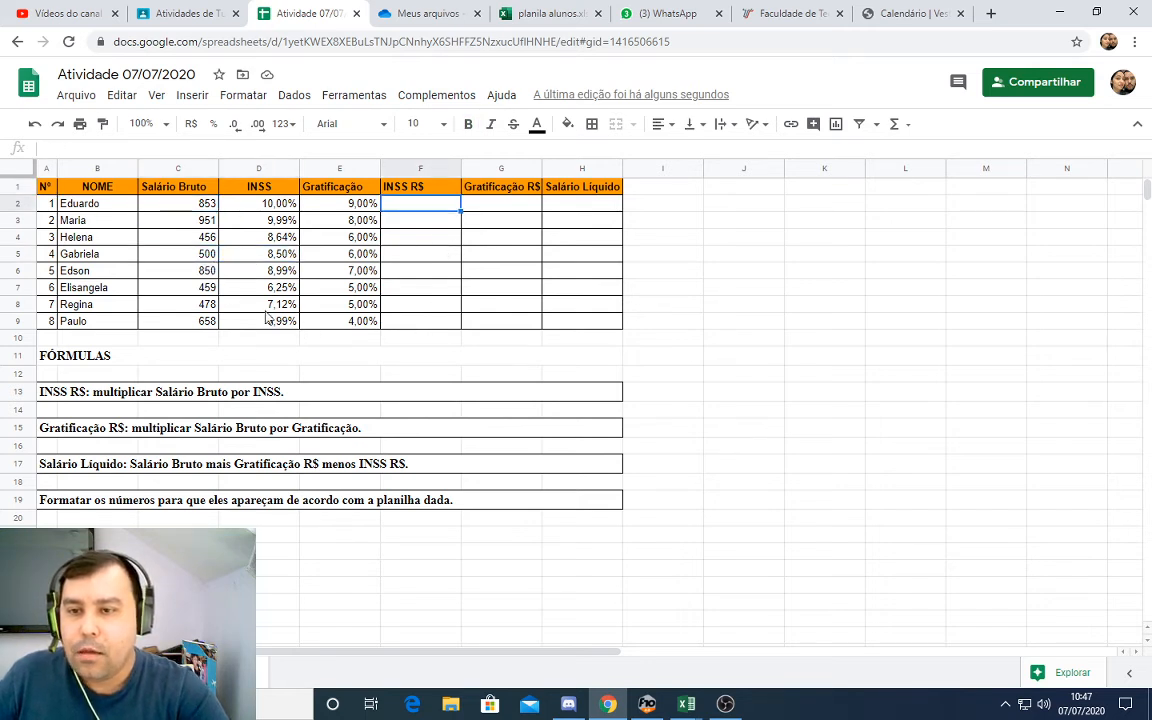
click(192, 204)
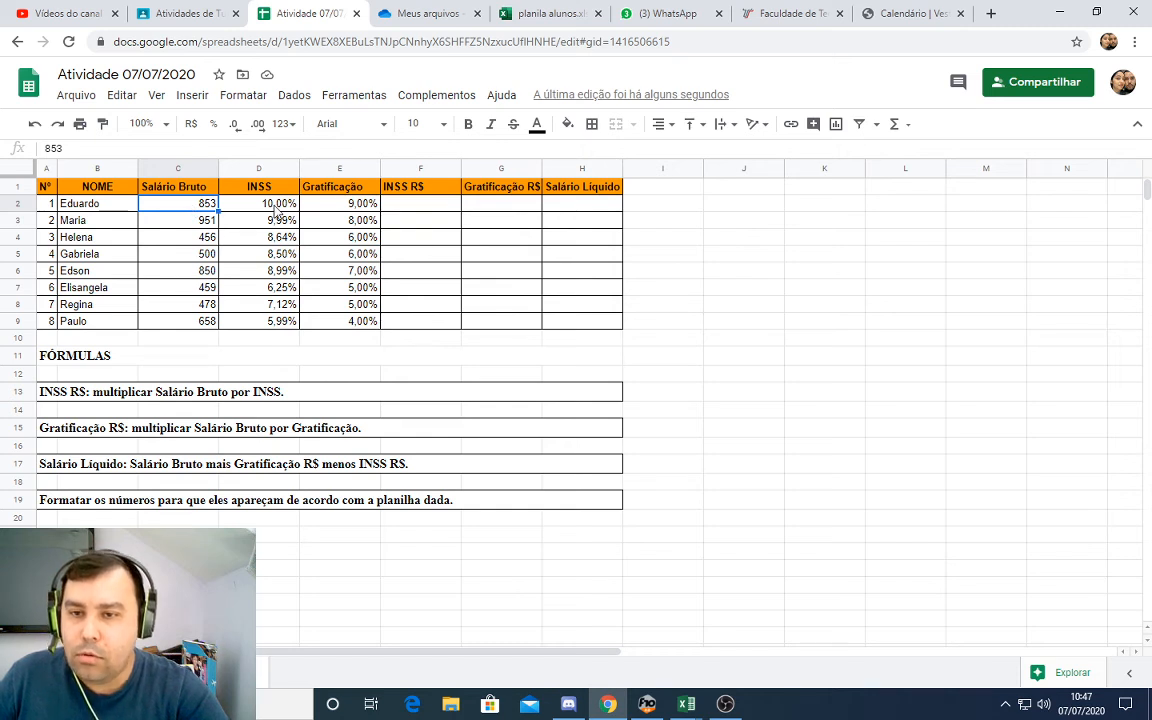
click(278, 207)
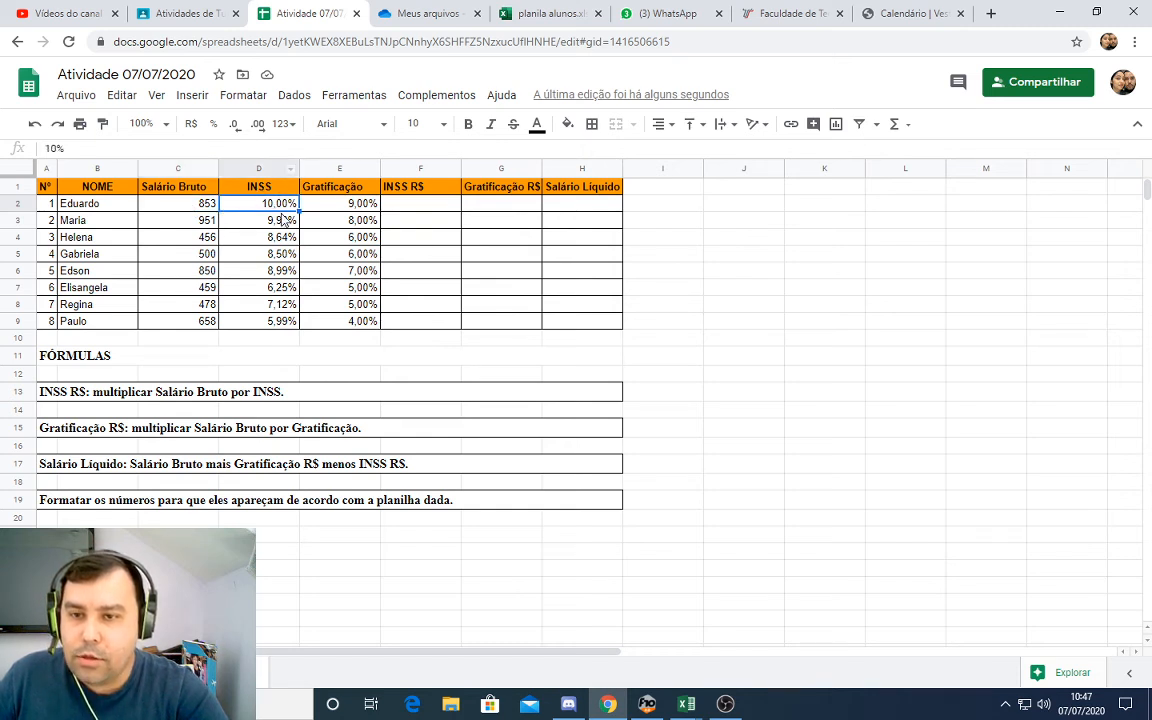
click(340, 200)
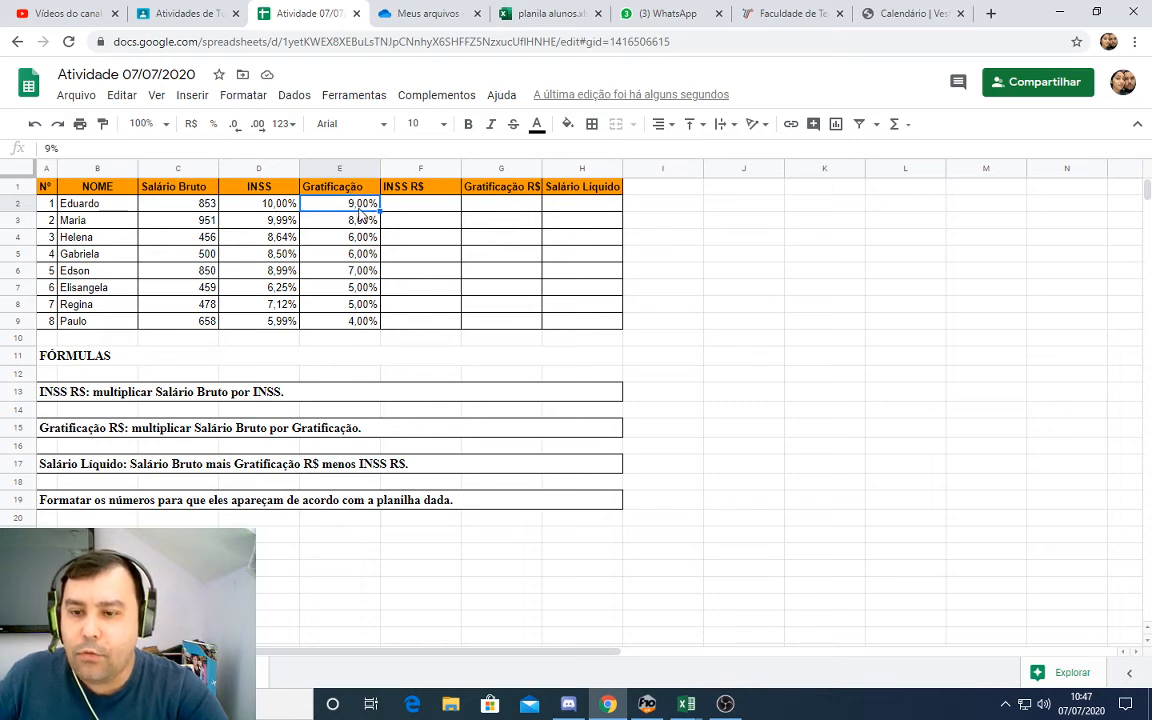
click(424, 210)
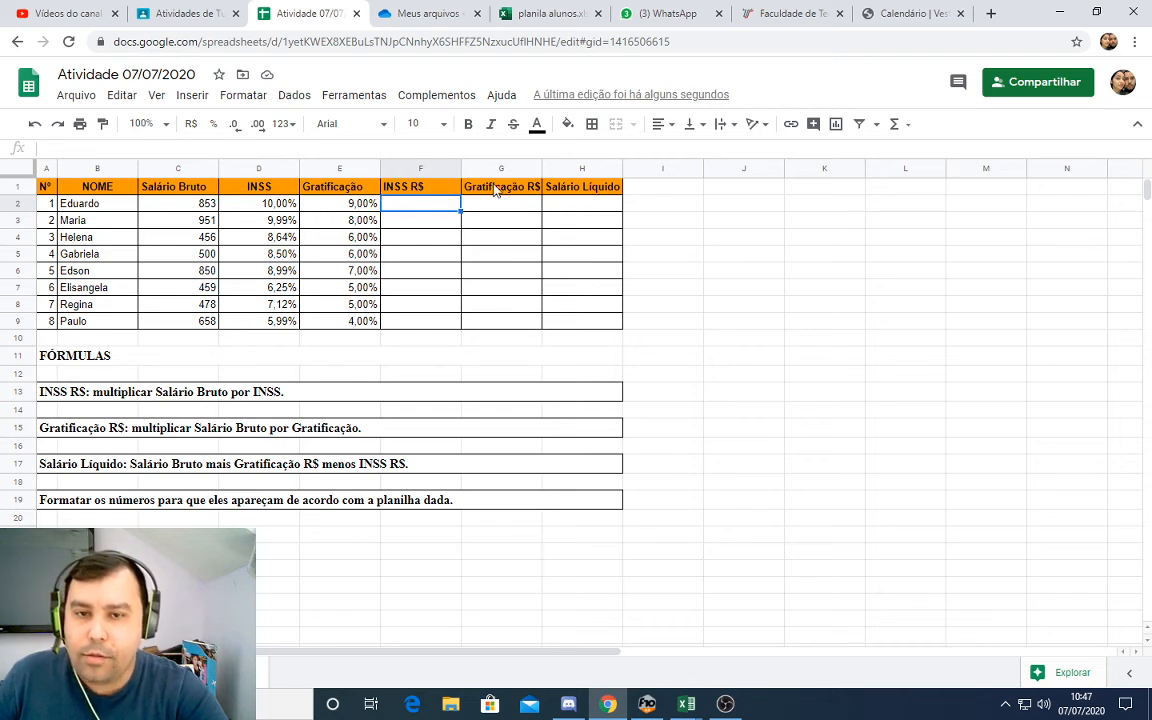
click(506, 207)
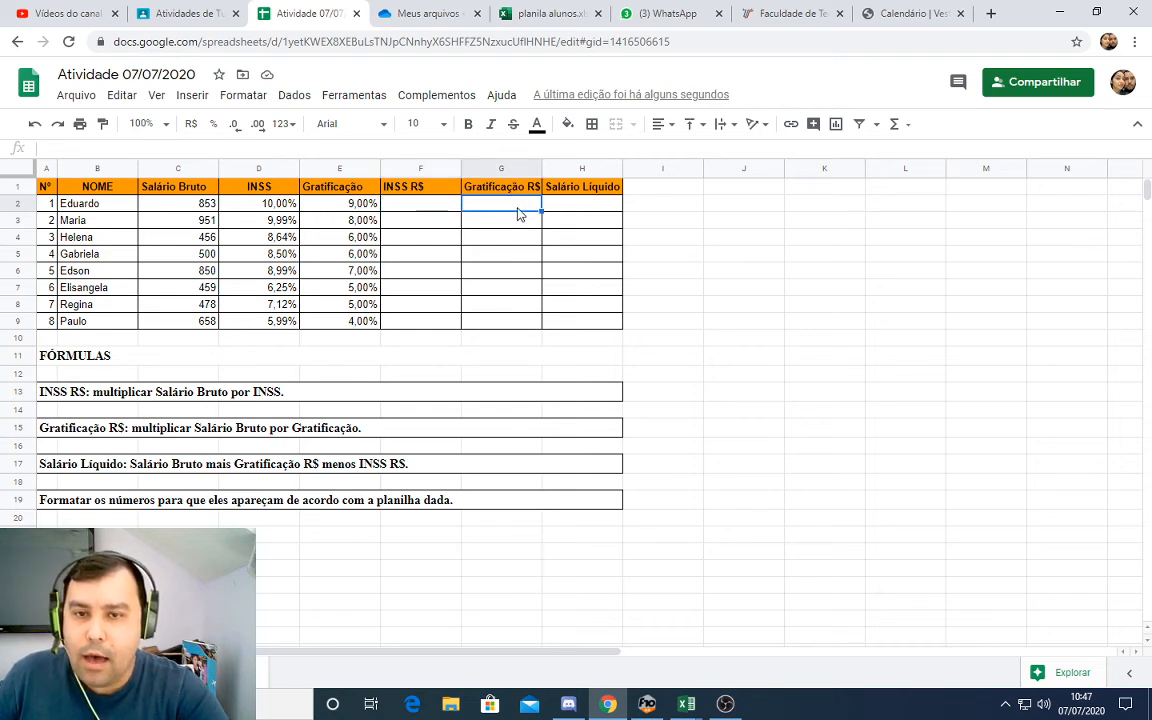
click(589, 212)
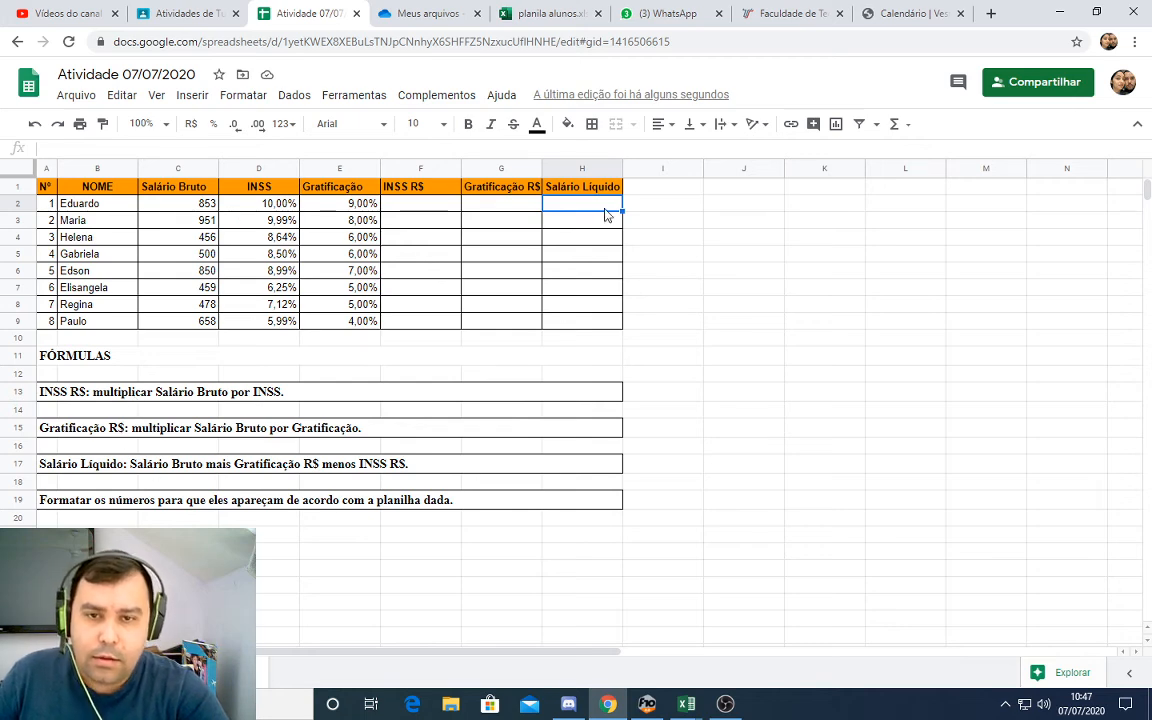
- Switch to Discord and look through the available members list beside the #geral channel
mouse_move(571, 705)
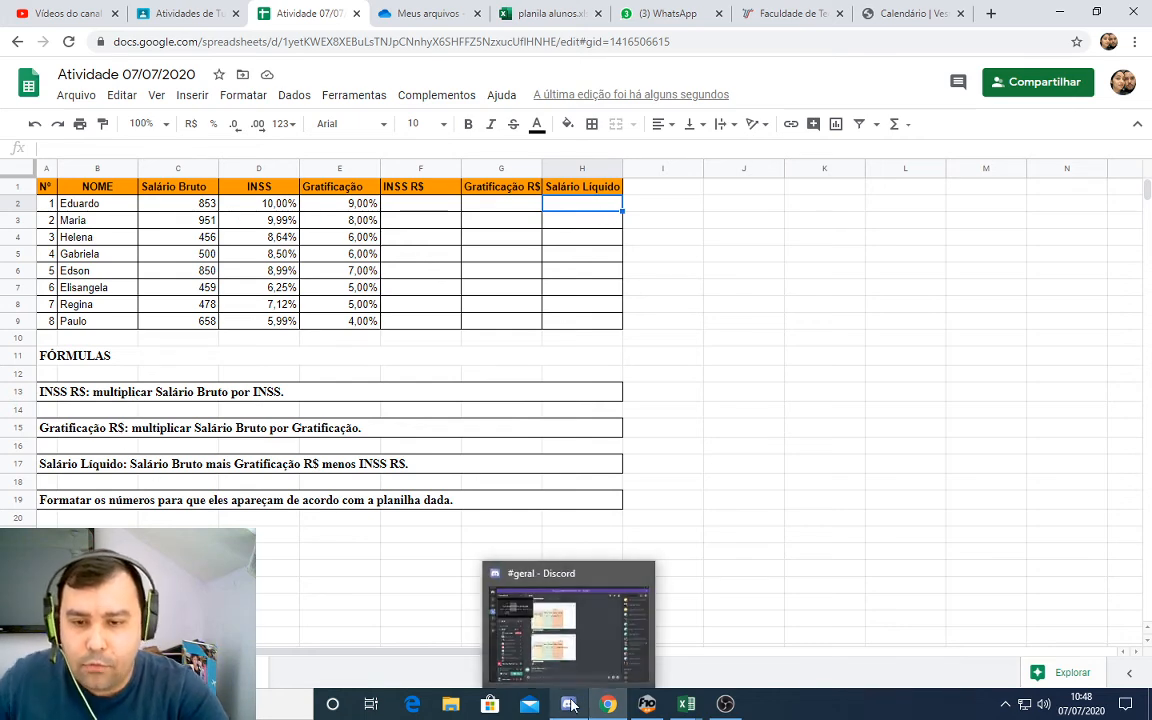
click(530, 635)
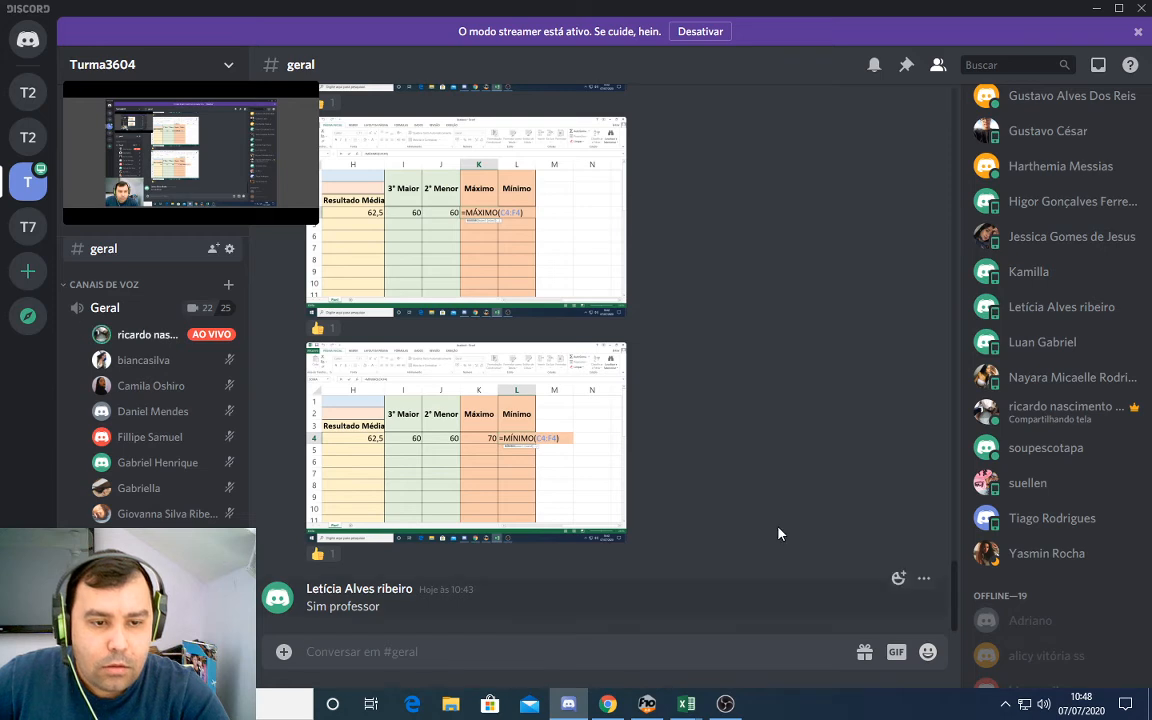
scroll(1048, 478, up, 3)
scroll(1048, 478, up, 5)
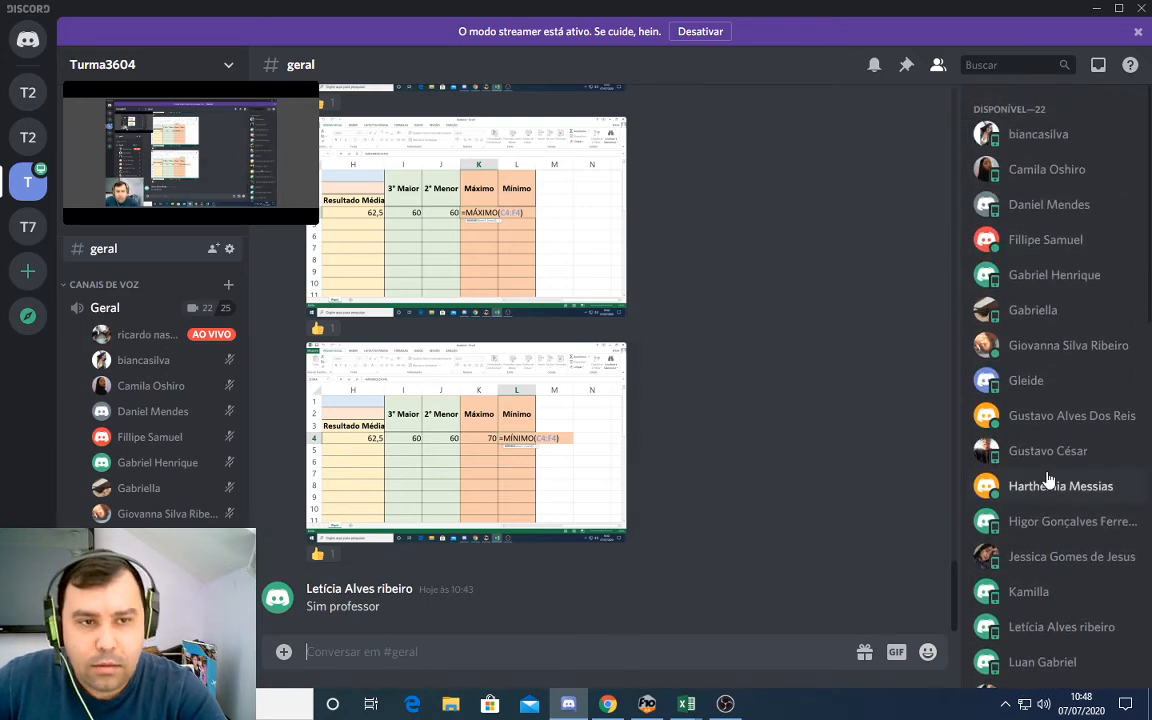
scroll(1047, 481, down, 1)
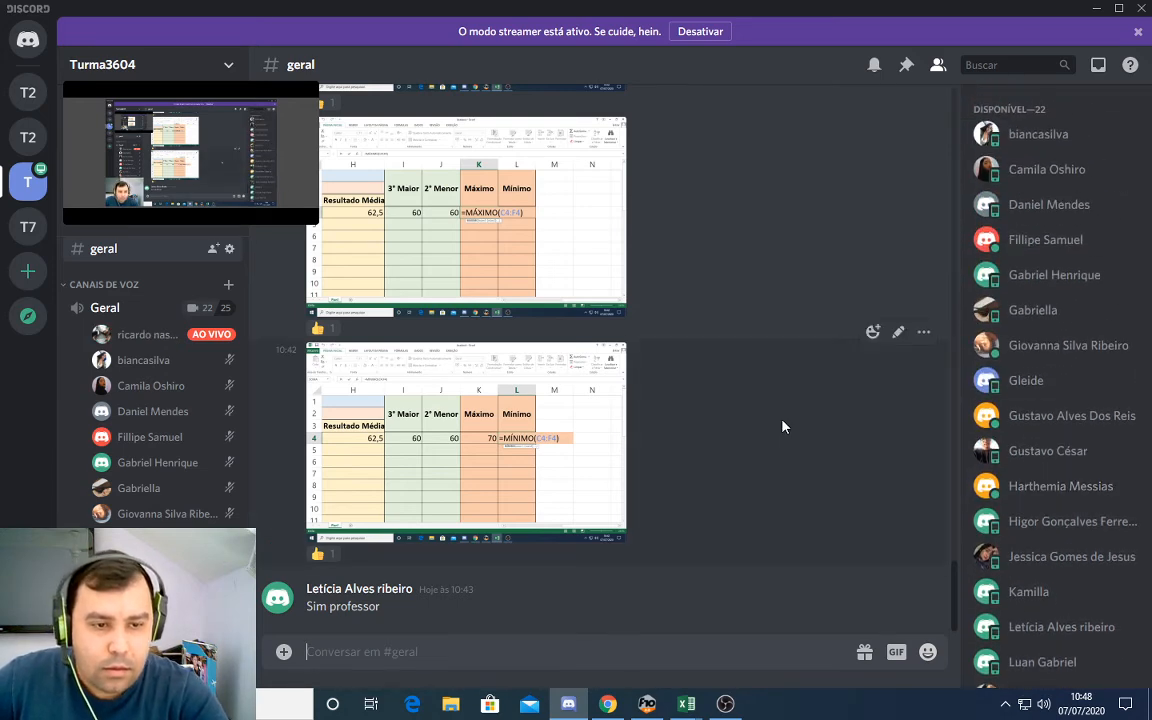
scroll(1000, 530, down, 4)
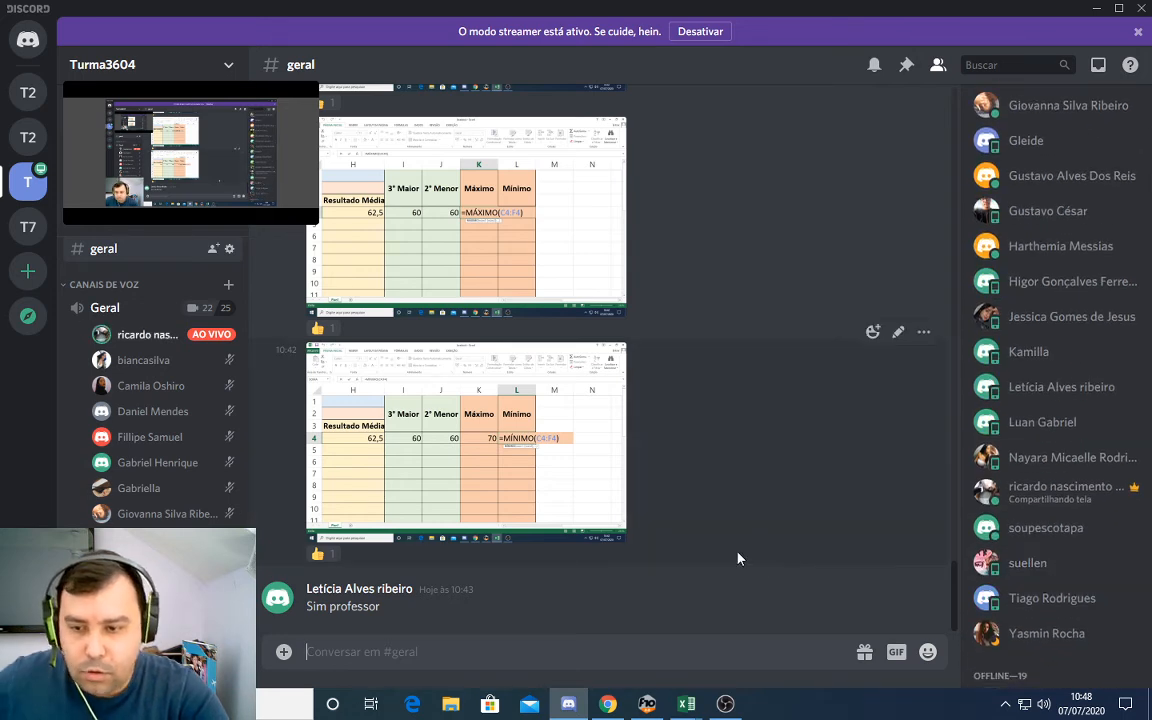
click(561, 653)
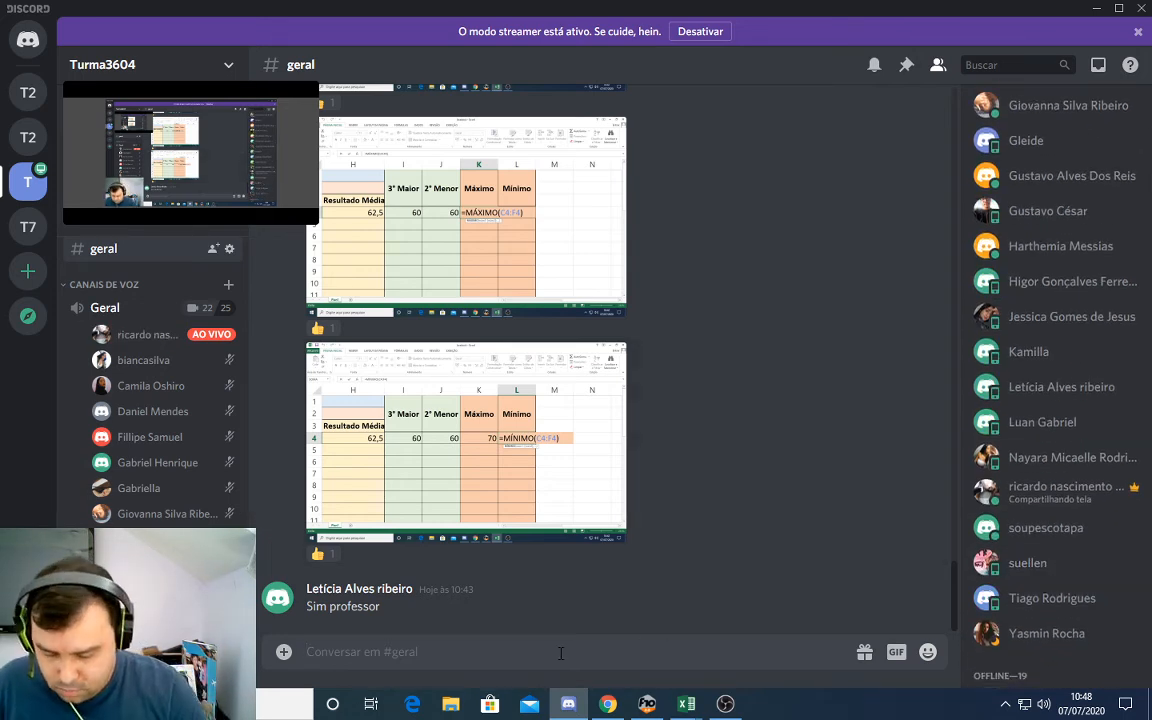
text(estão ao)
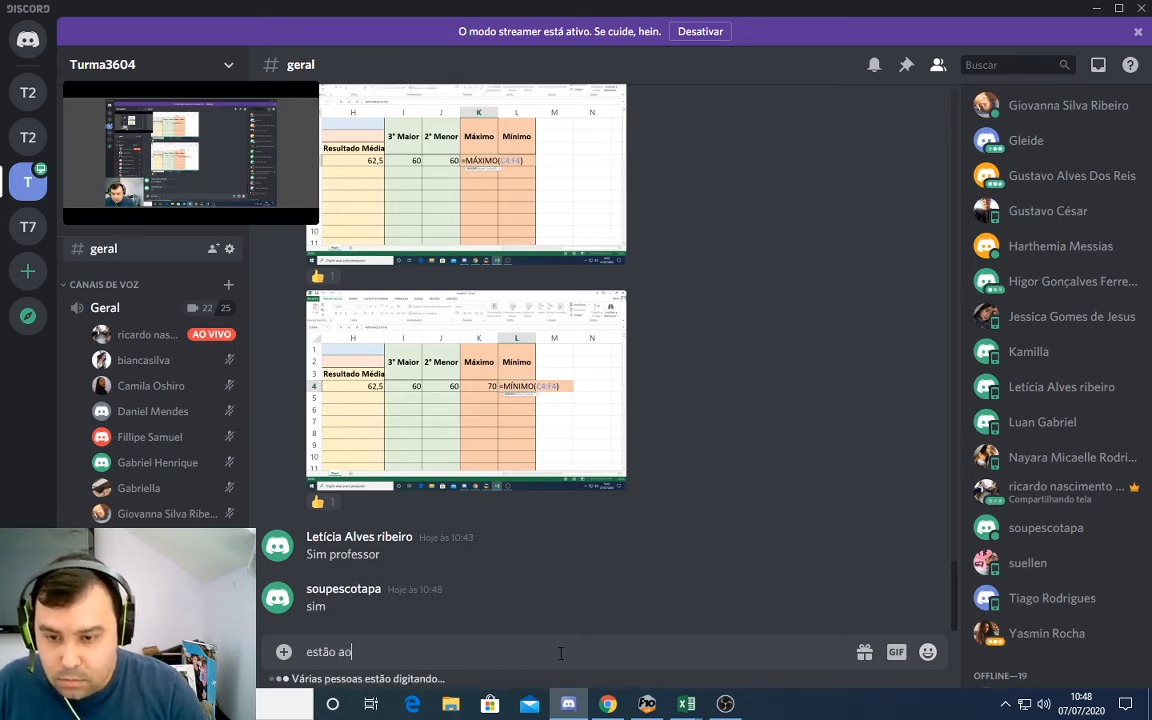
key(BackSpace)
key(BackSpace)
key(BackSpace)
key(BackSpace)
key(BackSpace)
key(BackSpace)
key(BackSpace)
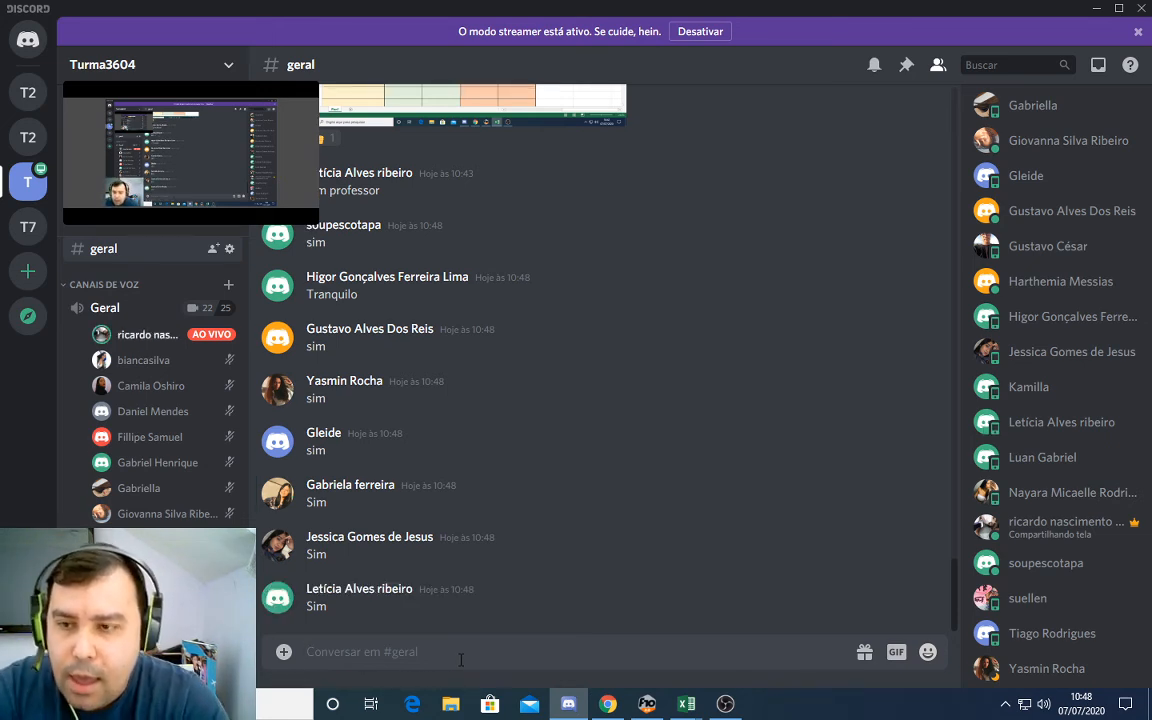
- Review the participants connected to the Geral voice channel
mouse_move(727, 705)
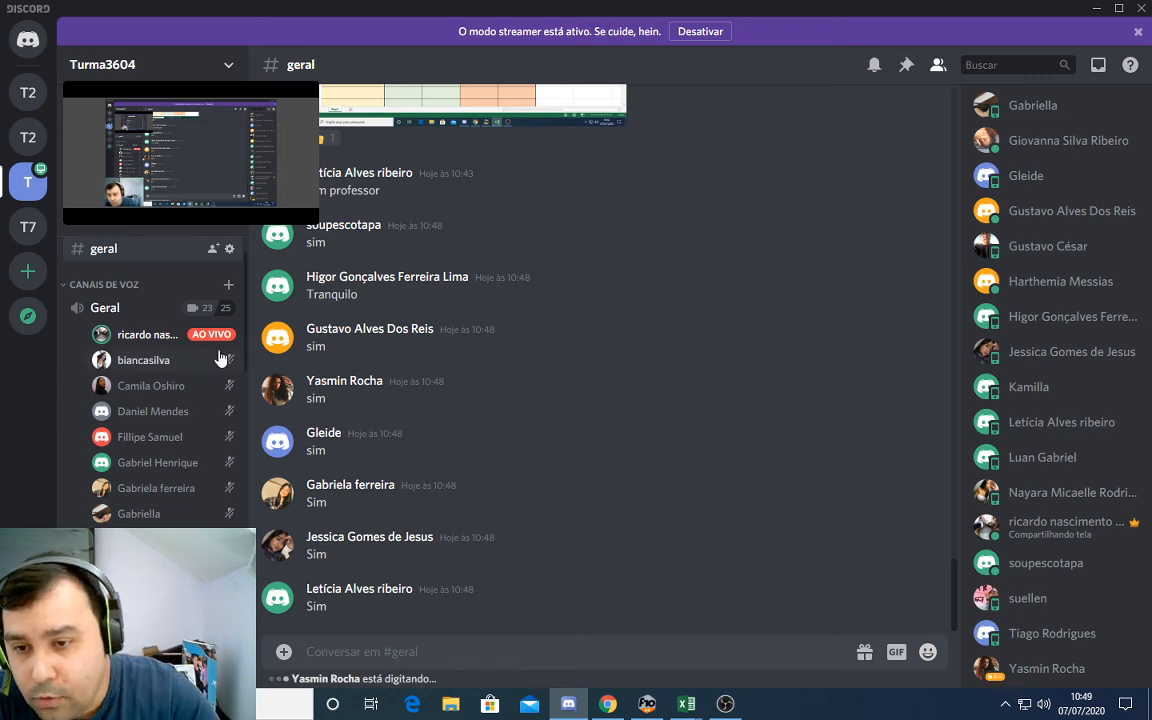
scroll(220, 358, down, 5)
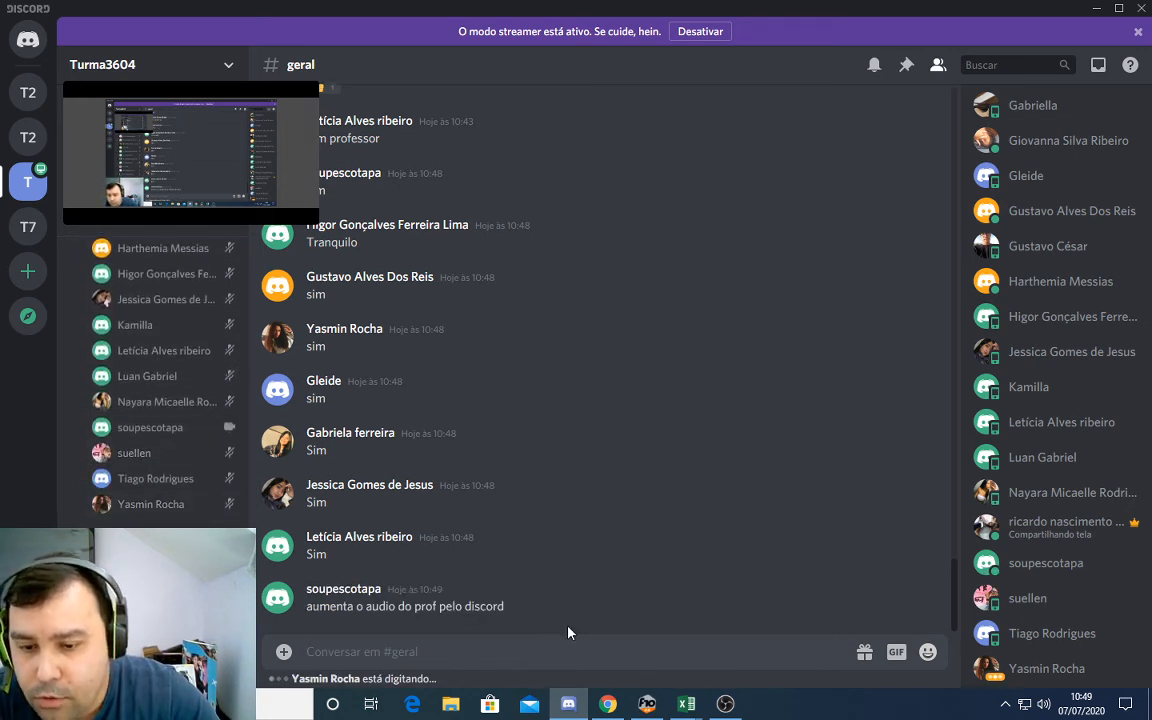
scroll(566, 576, up, 4)
scroll(566, 576, down, 4)
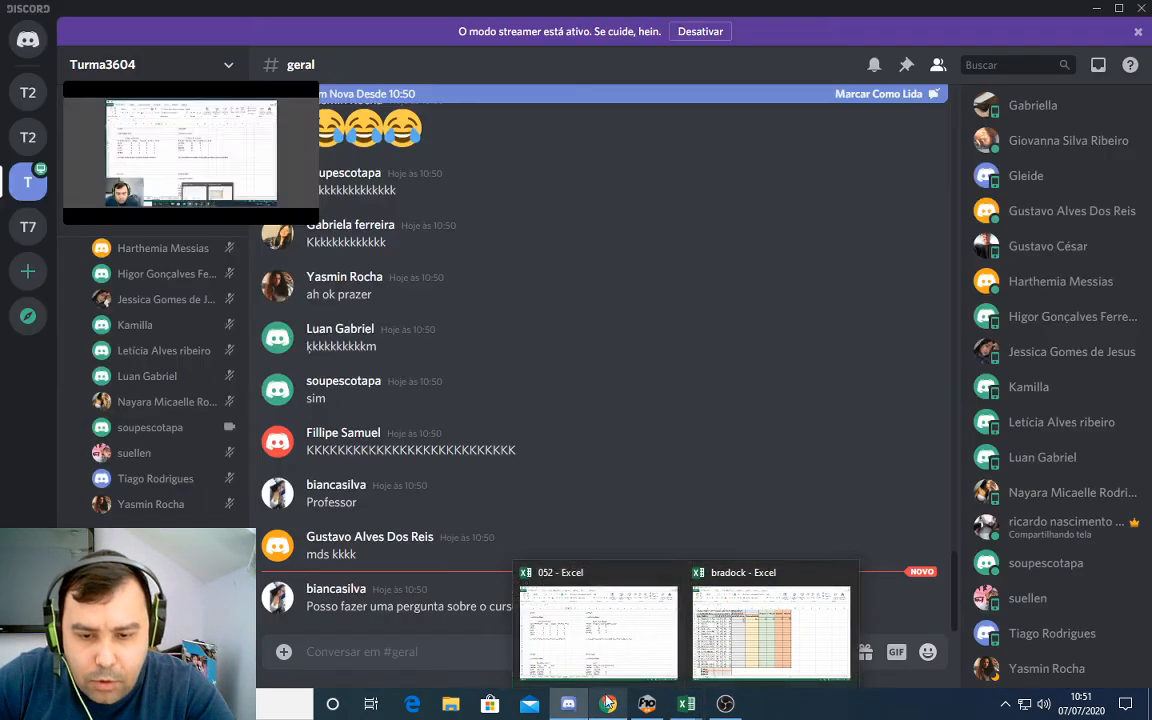
- Switch to the planila alunos workbook in Chrome, fill Participou from AD25 into AE25, and check the blank attendance cells down to AE29
click(608, 704)
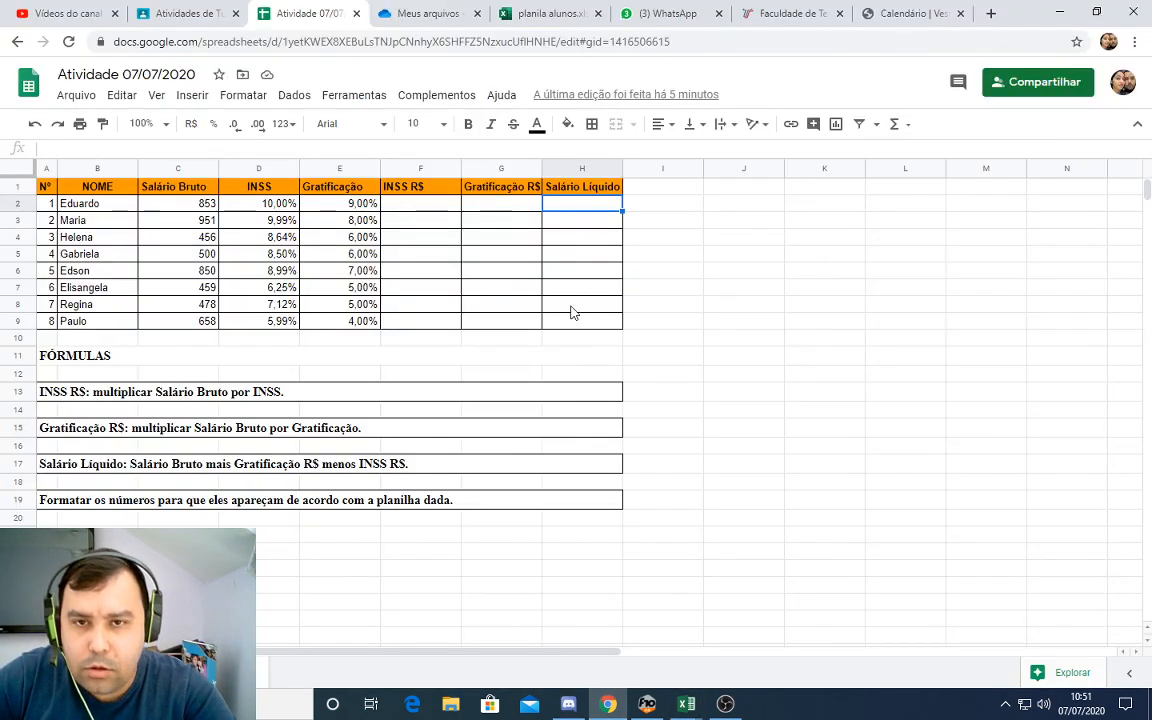
click(530, 13)
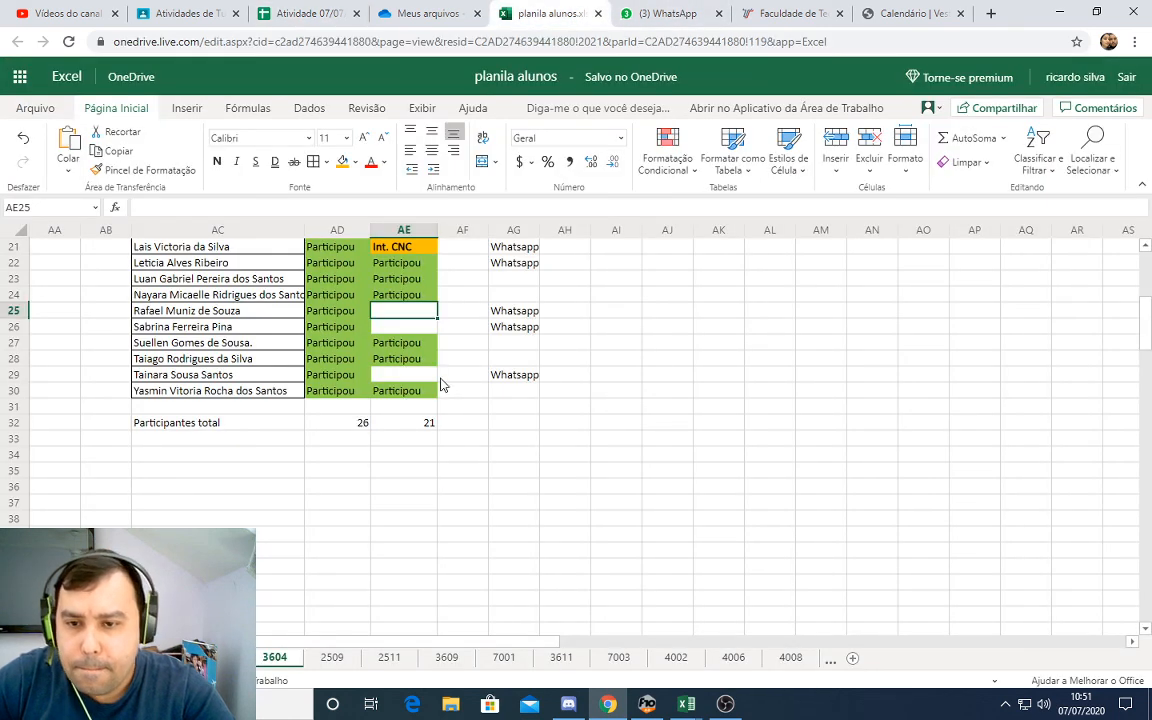
click(345, 314)
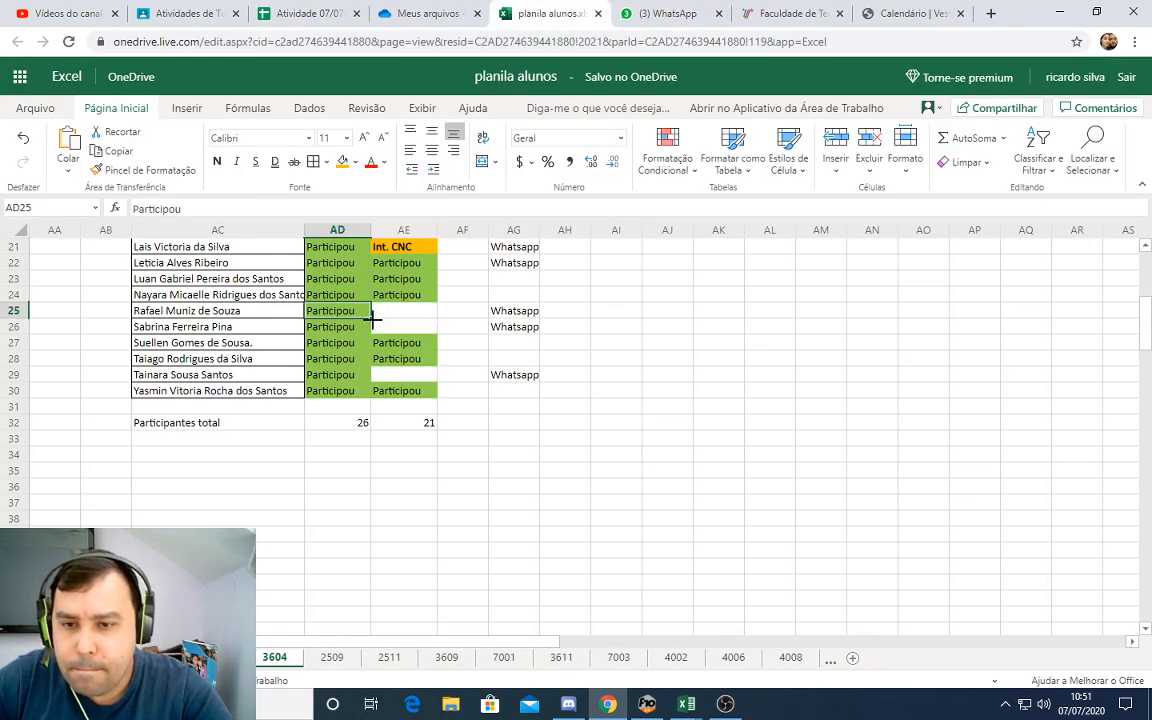
drag(371, 318, 450, 314)
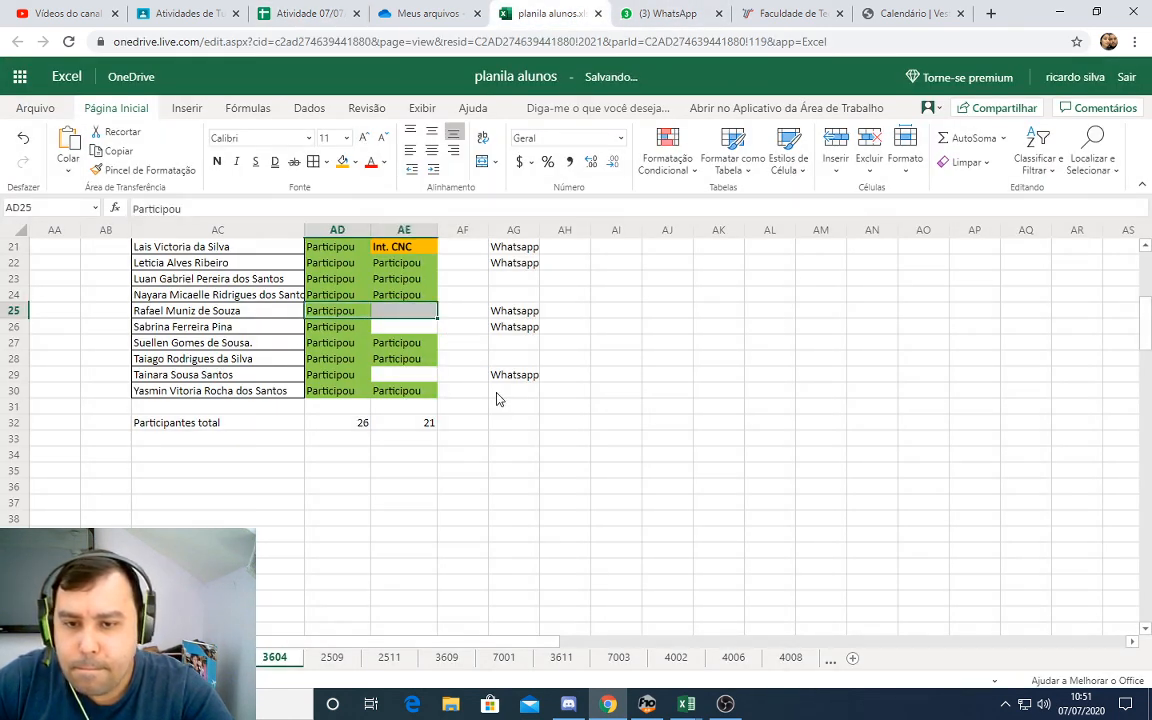
click(412, 334)
key(Down)
key(Down)
key(Down)
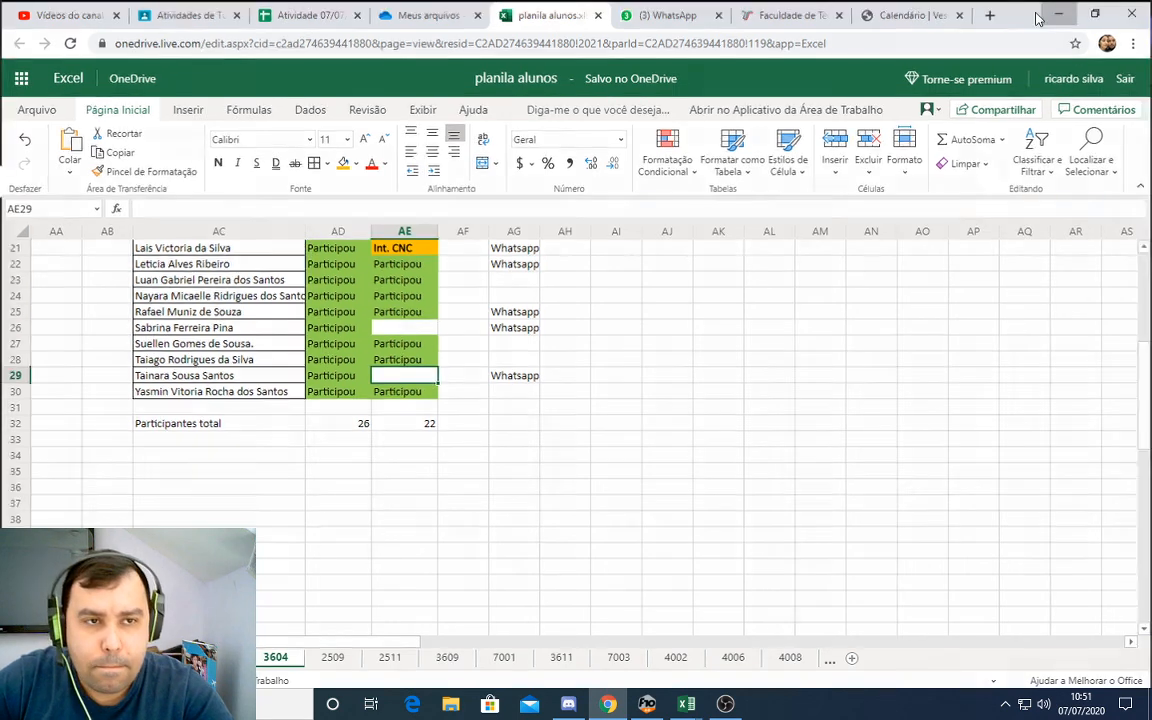
- Minimise the browser to check the student messages in Discord's #geral channel, and switch to OBS
click(1056, 15)
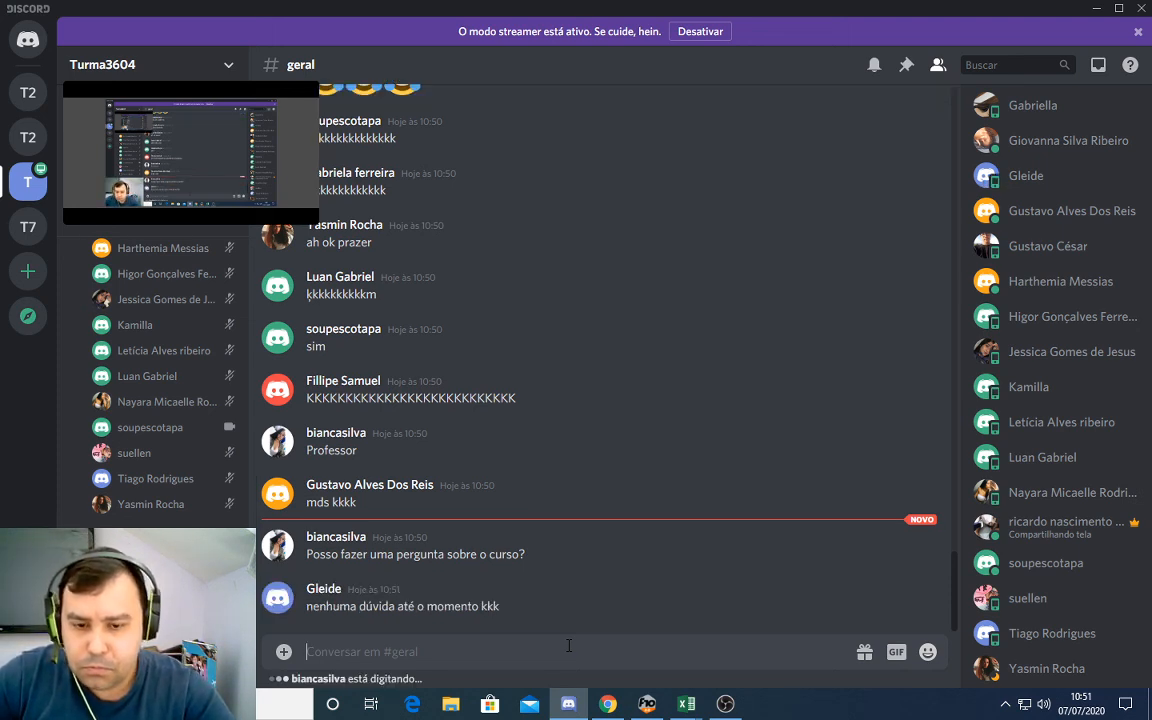
click(726, 704)
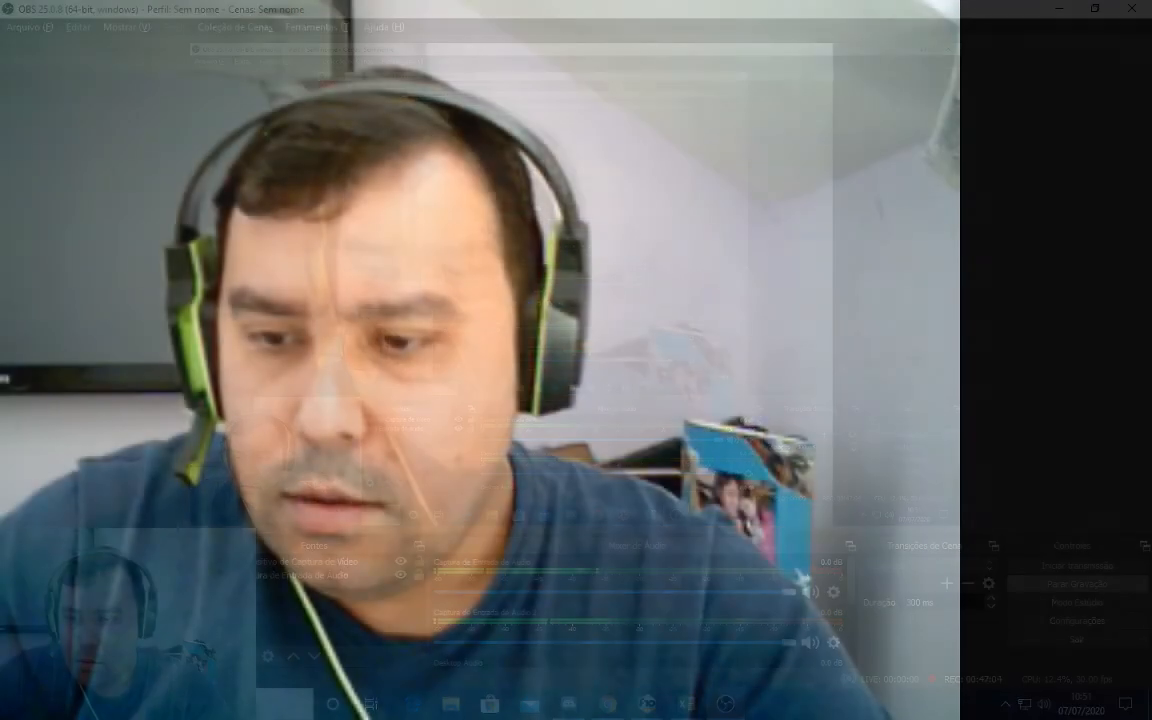